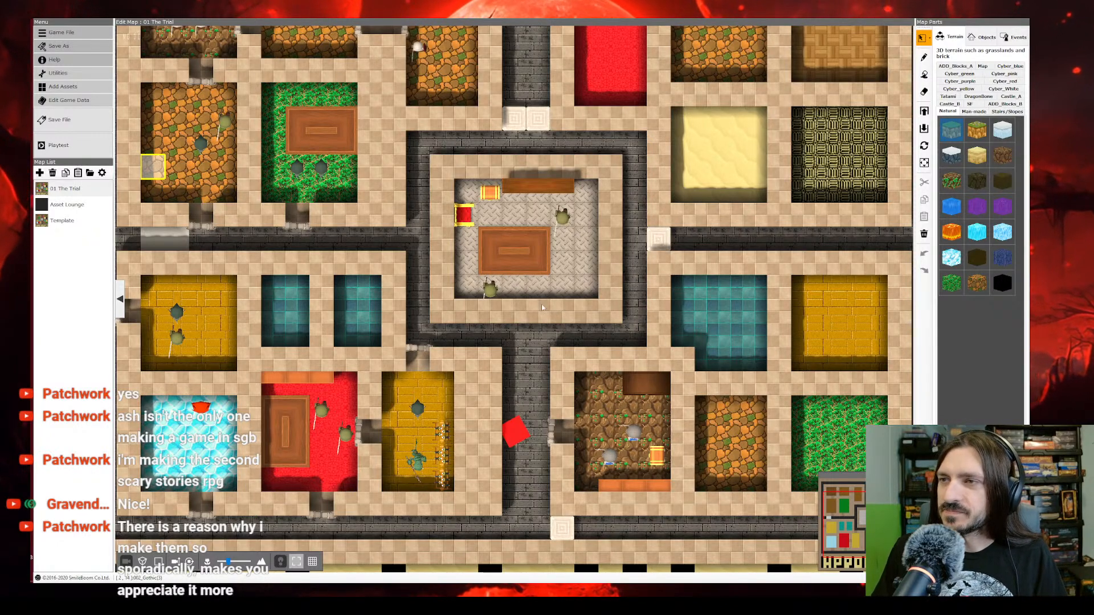
Step: Delete the crystal event from the ice-floored room on the 01 The Trial map
{"action": "scroll", "coordinate": [557, 308], "scroll_direction": "up", "scroll_amount": 2}
{"action": "scroll", "coordinate": [494, 297], "scroll_direction": "up", "scroll_amount": 2}
{"action": "right_click_drag", "start_coordinate": [414, 457], "coordinate": [512, 221]}
{"action": "middle_click_drag", "start_coordinate": [513, 212], "coordinate": [429, 305]}
{"action": "right_click_drag", "start_coordinate": [522, 192], "coordinate": [515, 251]}
{"action": "scroll", "coordinate": [515, 250], "scroll_direction": "down", "scroll_amount": 3}
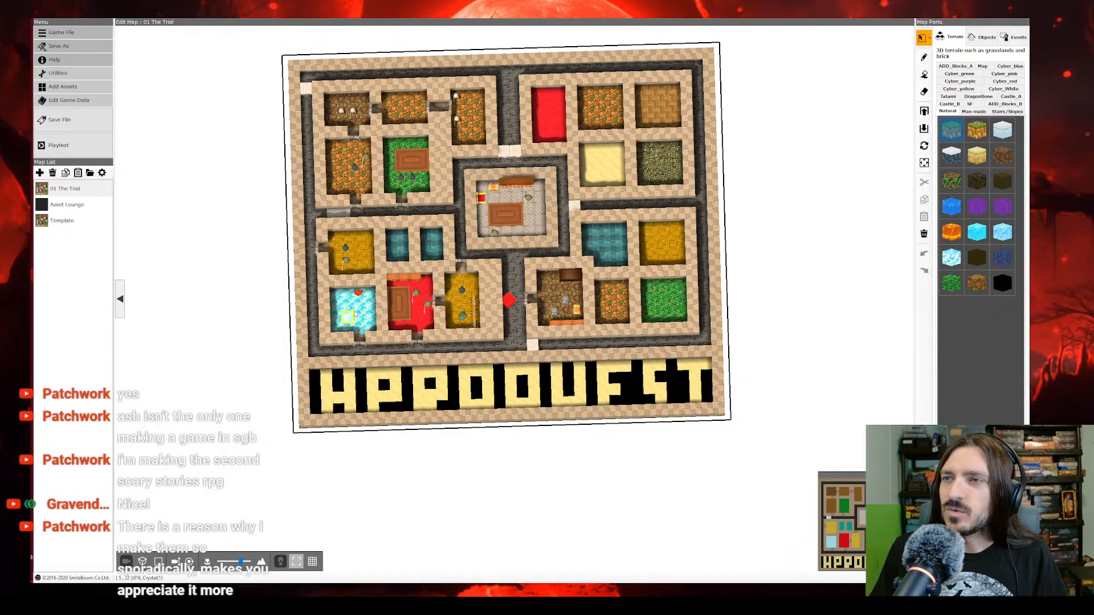
{"action": "right_click", "coordinate": [359, 297]}
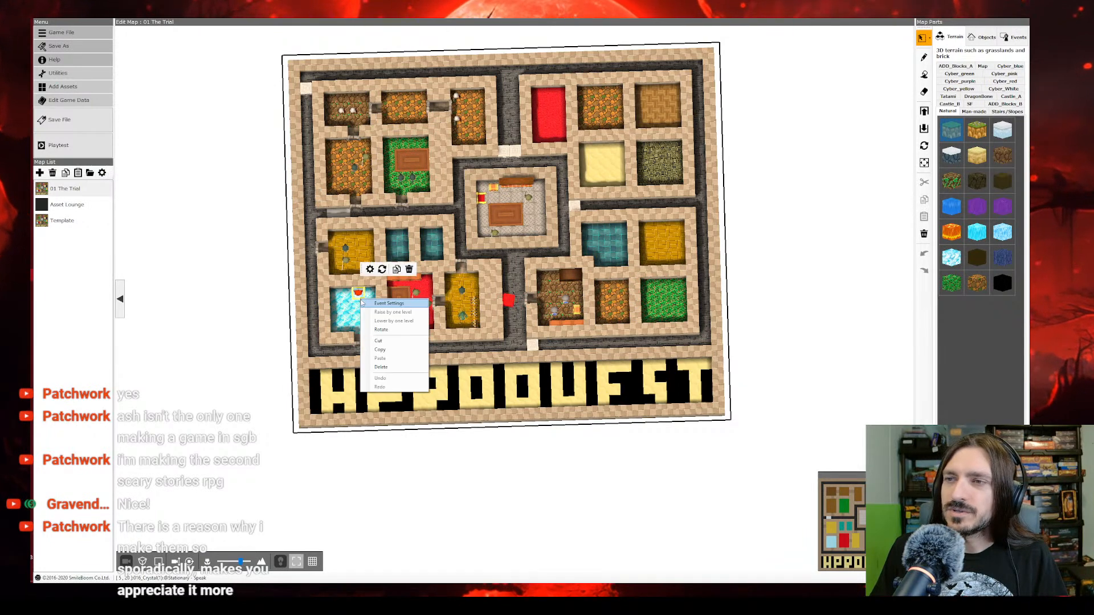
{"action": "left_click", "coordinate": [386, 367]}
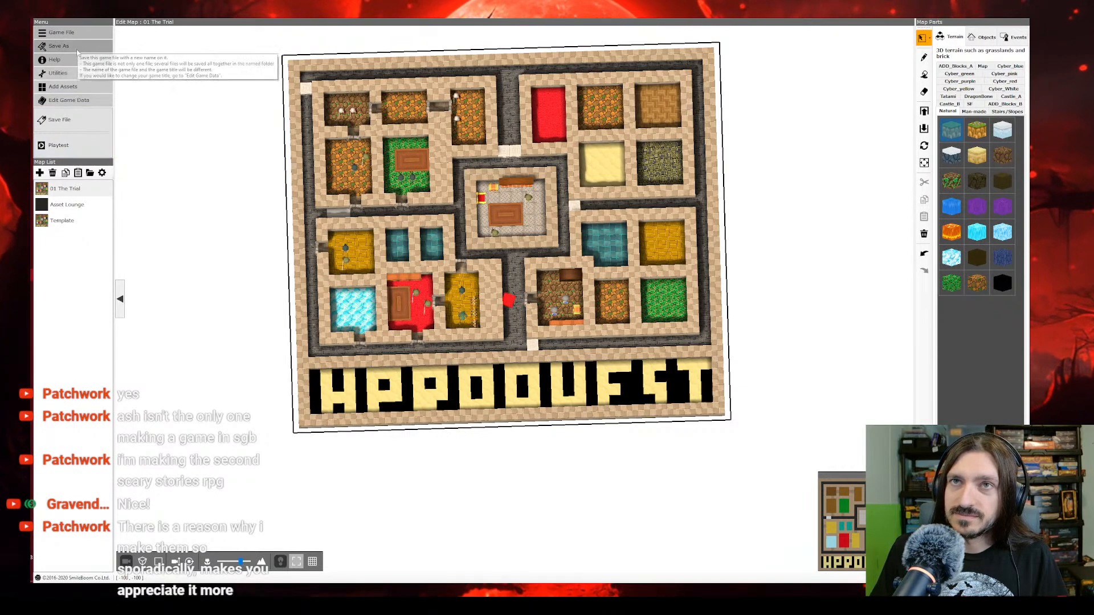
Step: Open the project's monster assets and preview the images E003 and E046
{"action": "left_click", "coordinate": [71, 87]}
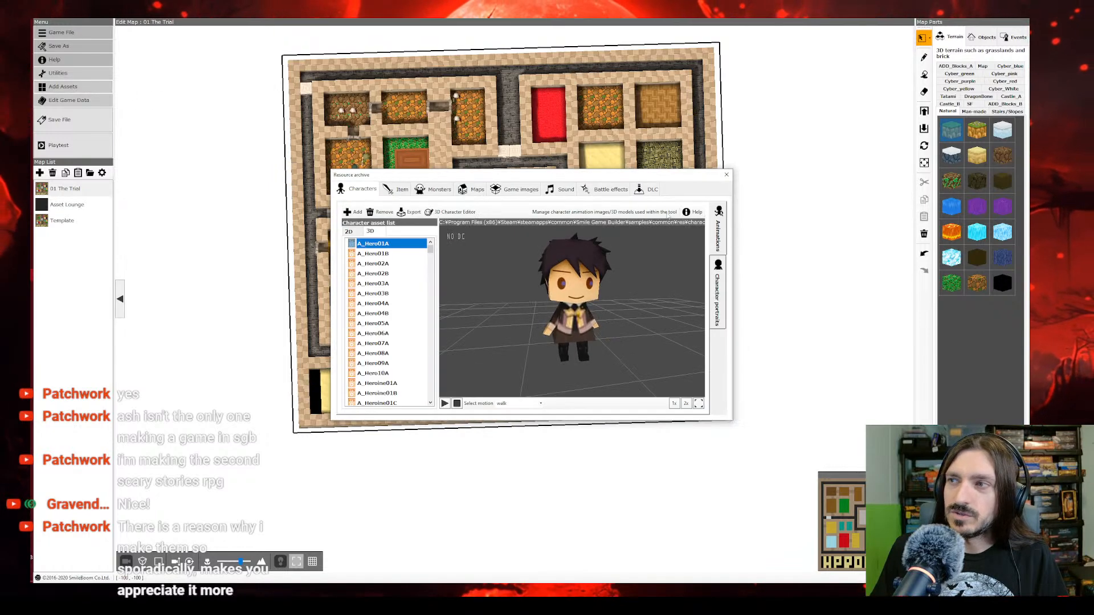
{"action": "left_click", "coordinate": [440, 190]}
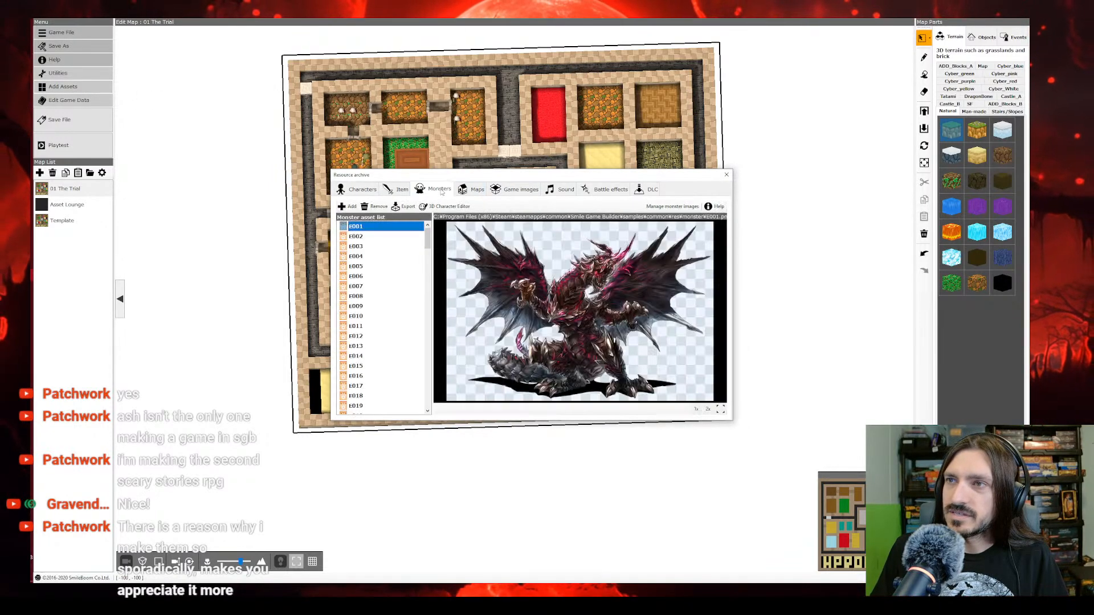
{"action": "left_click", "coordinate": [394, 246]}
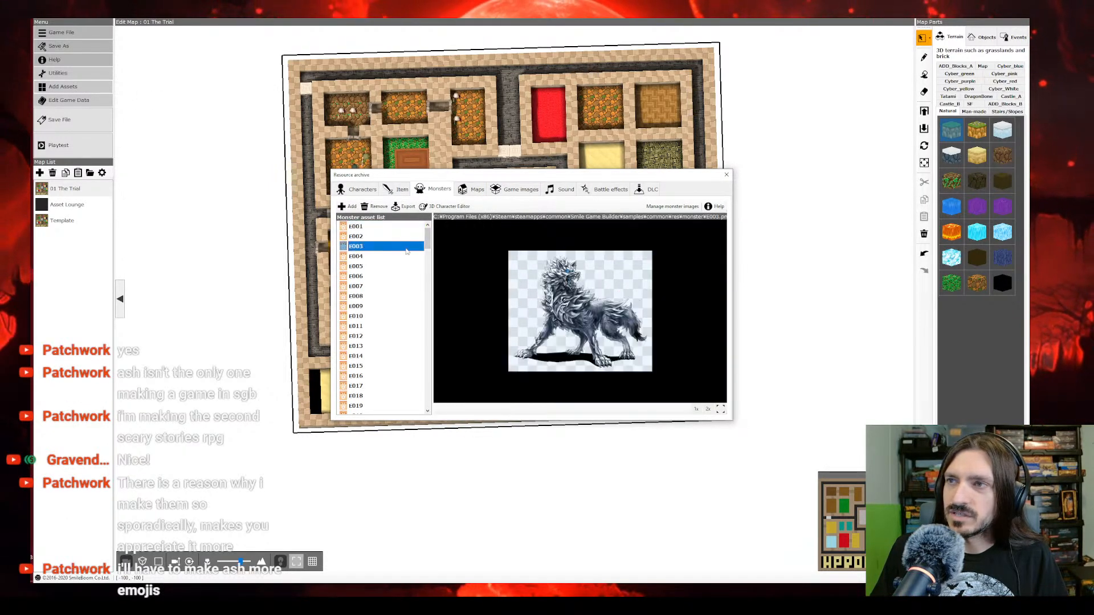
{"action": "left_click_drag", "start_coordinate": [429, 241], "coordinate": [432, 350]}
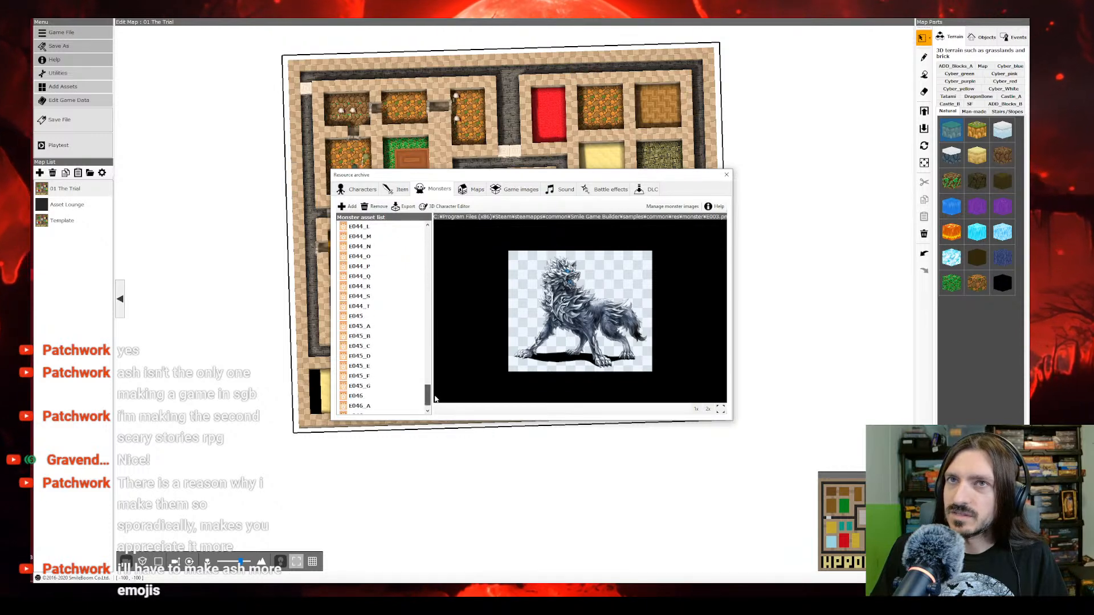
{"action": "left_click", "coordinate": [371, 396]}
{"action": "scroll", "coordinate": [388, 332], "scroll_direction": "down", "scroll_amount": 1}
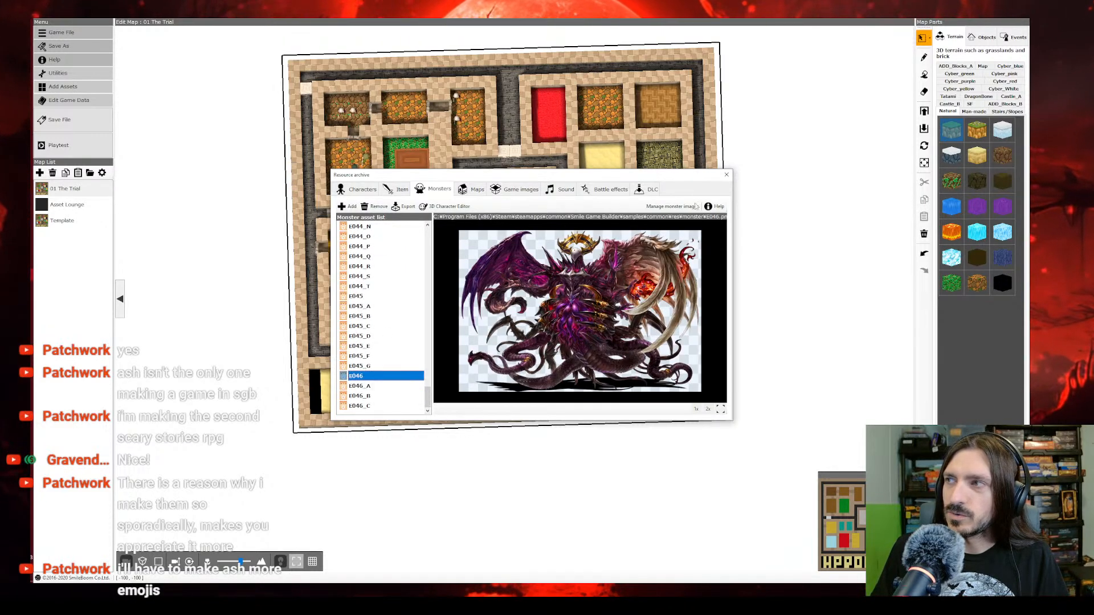
Step: Enlarge the Resource archive window and view the E046 monster image at double magnification
{"action": "left_click_drag", "start_coordinate": [683, 177], "coordinate": [679, 140]}
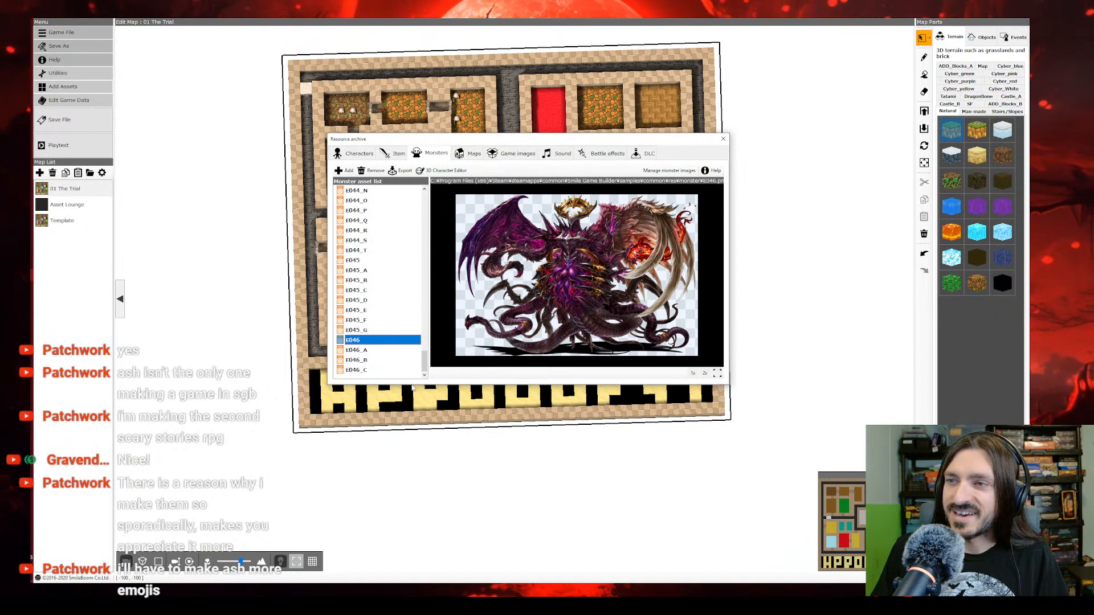
{"action": "left_click_drag", "start_coordinate": [411, 386], "coordinate": [411, 520]}
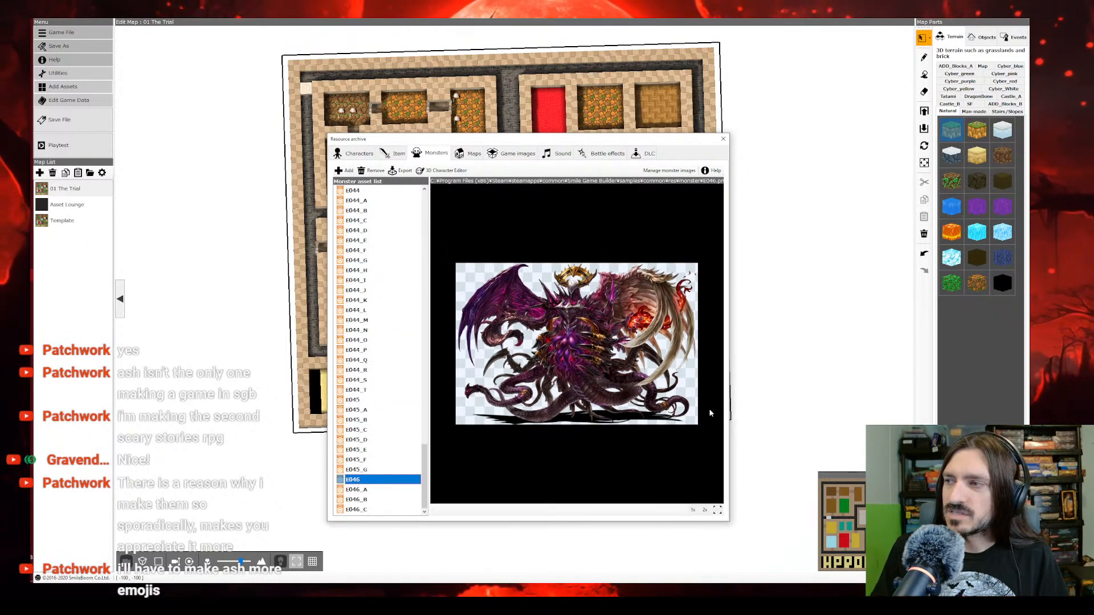
{"action": "left_click_drag", "start_coordinate": [729, 410], "coordinate": [914, 410]}
{"action": "left_click_drag", "start_coordinate": [664, 141], "coordinate": [390, 38]}
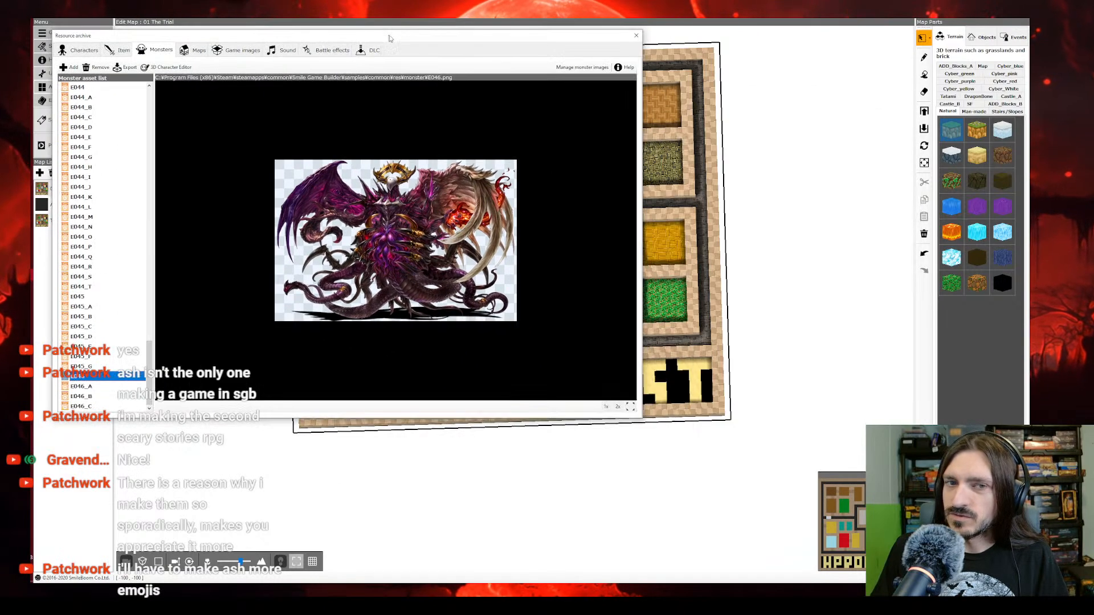
{"action": "left_click", "coordinate": [621, 407]}
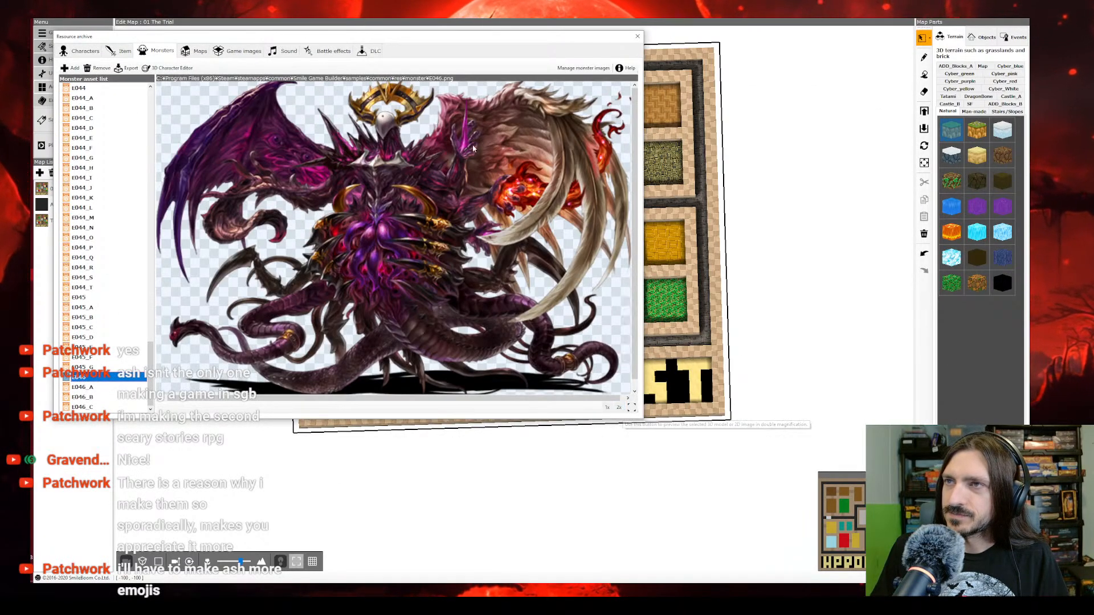
{"action": "left_click_drag", "start_coordinate": [643, 421], "coordinate": [789, 540]}
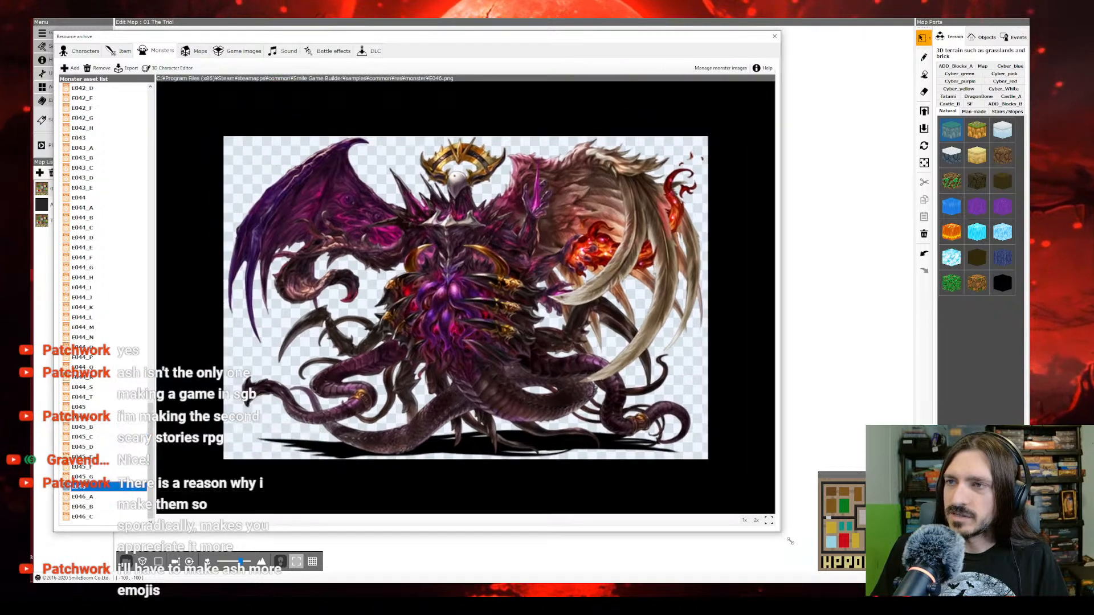
{"action": "left_click_drag", "start_coordinate": [379, 40], "coordinate": [424, 42]}
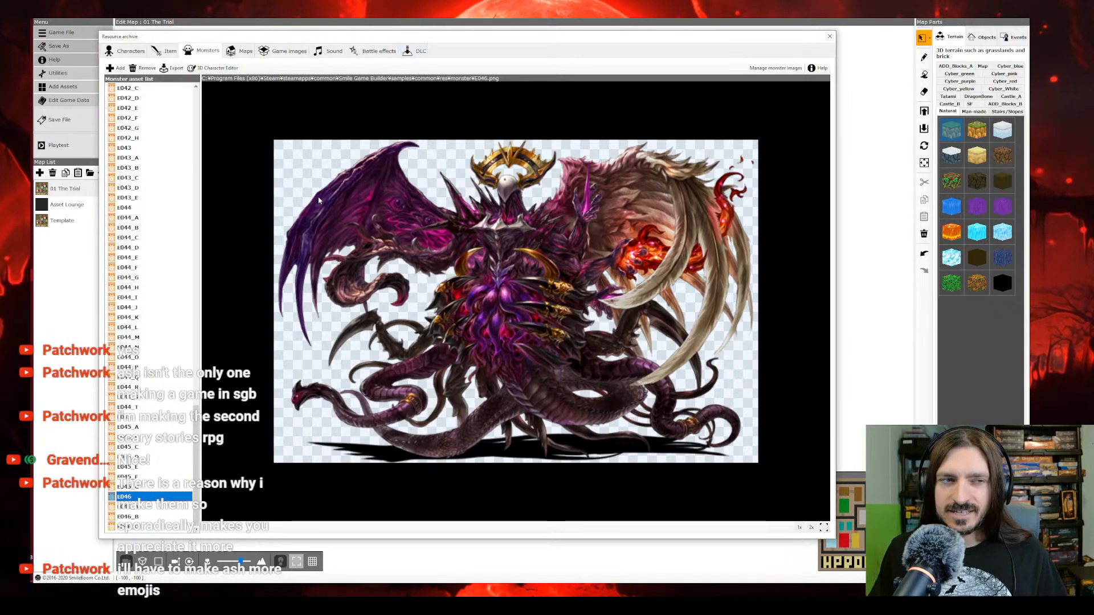
Step: Preview the E046 monster variants and the monster images E001 through E008
{"action": "left_click", "coordinate": [153, 517]}
{"action": "left_click", "coordinate": [141, 507]}
{"action": "left_click", "coordinate": [139, 498]}
{"action": "scroll", "coordinate": [139, 479], "scroll_direction": "up", "scroll_amount": 20}
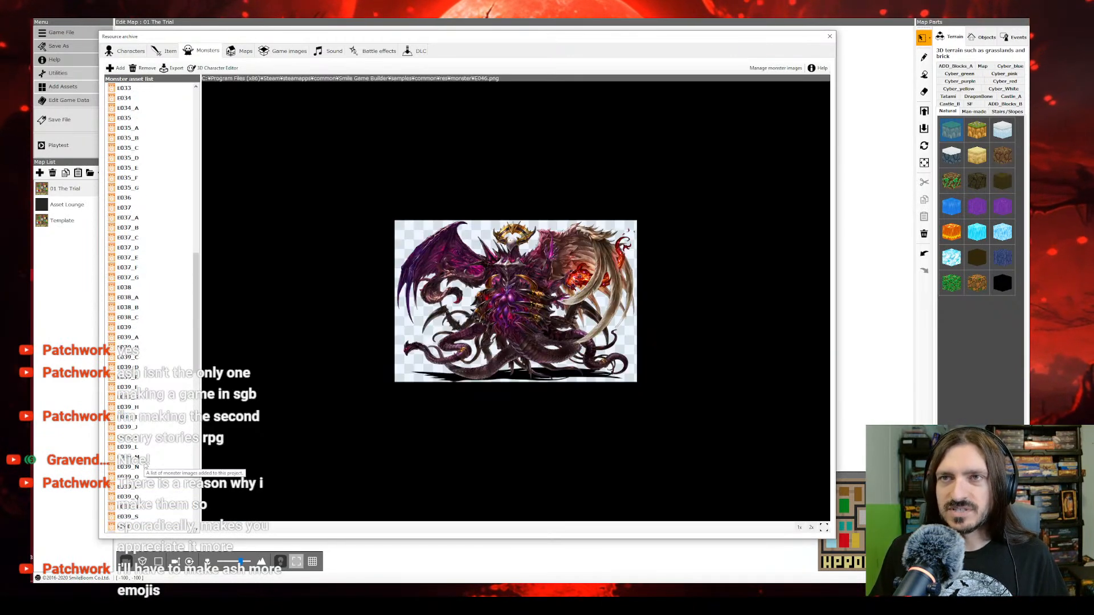
{"action": "scroll", "coordinate": [143, 467], "scroll_direction": "up", "scroll_amount": 5}
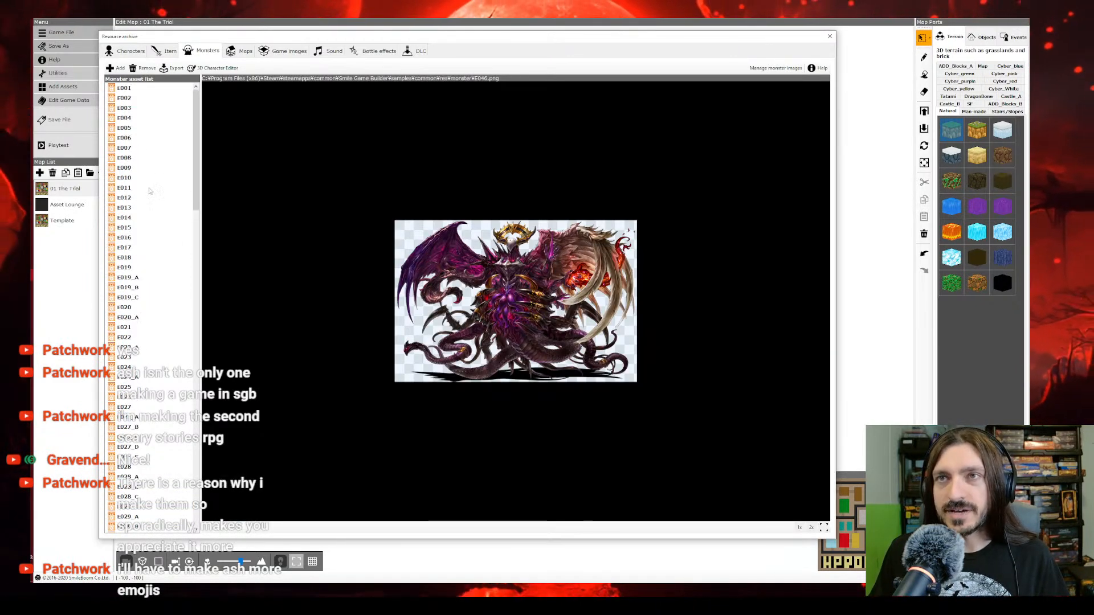
{"action": "left_click", "coordinate": [132, 89]}
{"action": "left_click", "coordinate": [122, 100]}
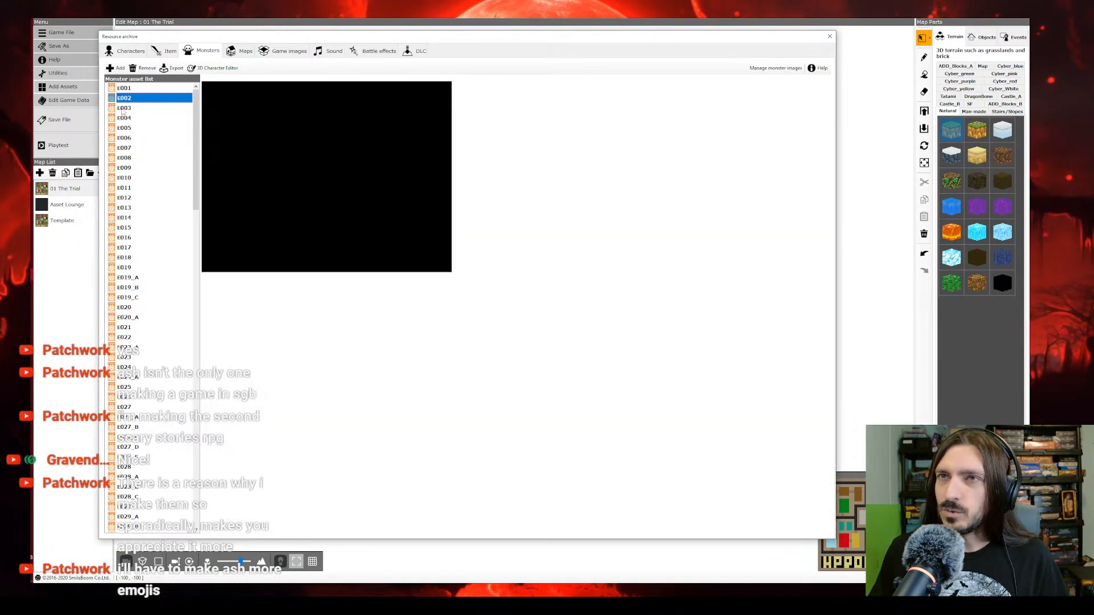
{"action": "left_click", "coordinate": [122, 108]}
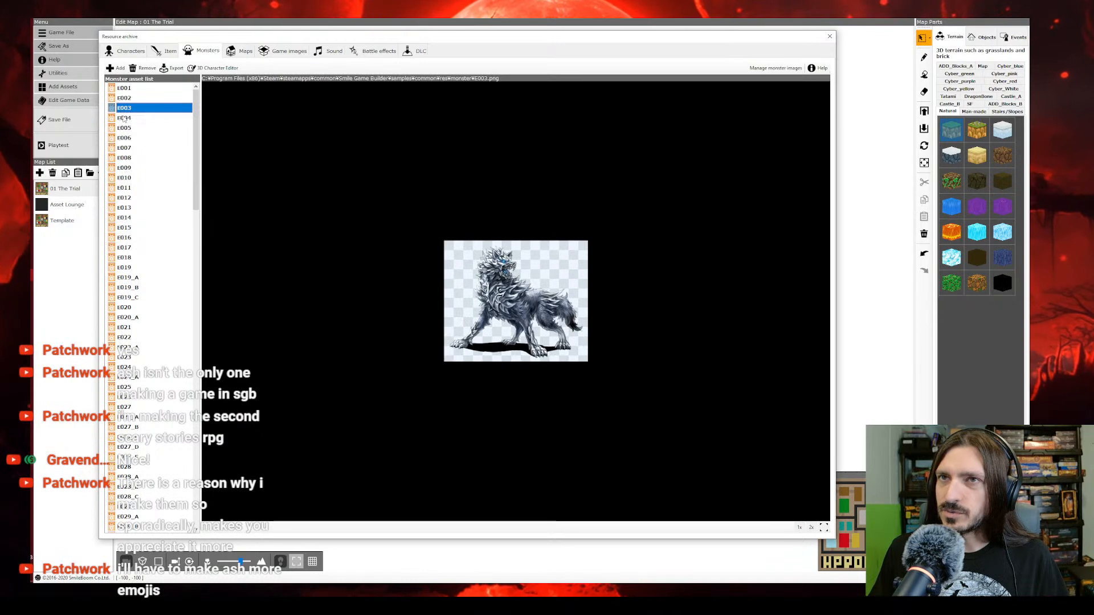
{"action": "left_click", "coordinate": [124, 118]}
{"action": "left_click", "coordinate": [124, 129]}
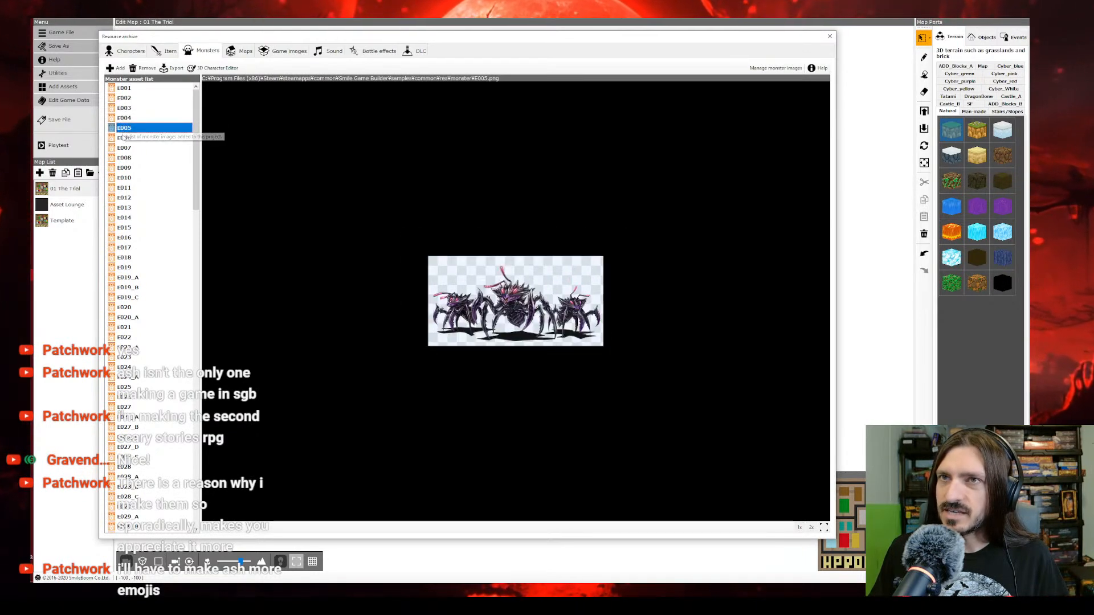
{"action": "left_click", "coordinate": [124, 138]}
{"action": "left_click", "coordinate": [123, 148]}
{"action": "left_click", "coordinate": [123, 159]}
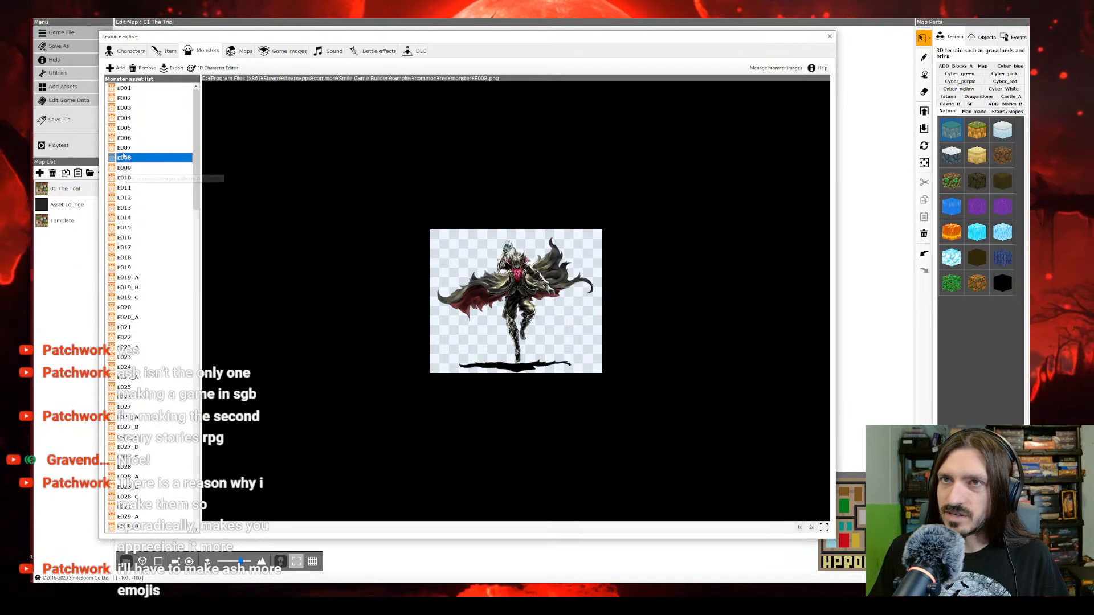
Step: Rename the monster image E007 as Zombie
{"action": "left_click", "coordinate": [123, 149]}
{"action": "right_click", "coordinate": [123, 151]}
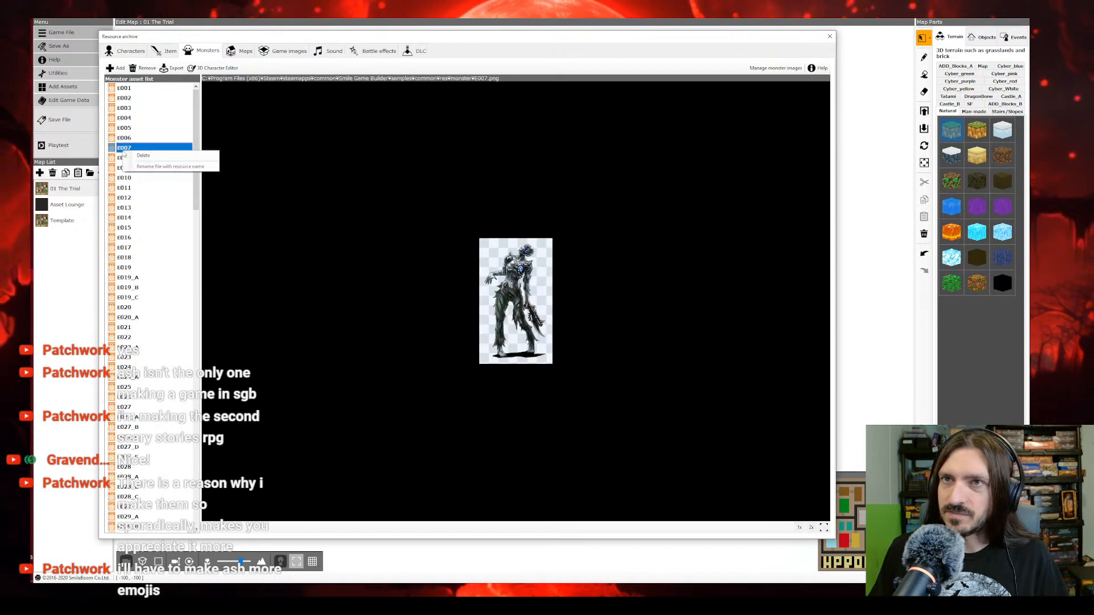
{"action": "left_click", "coordinate": [124, 149]}
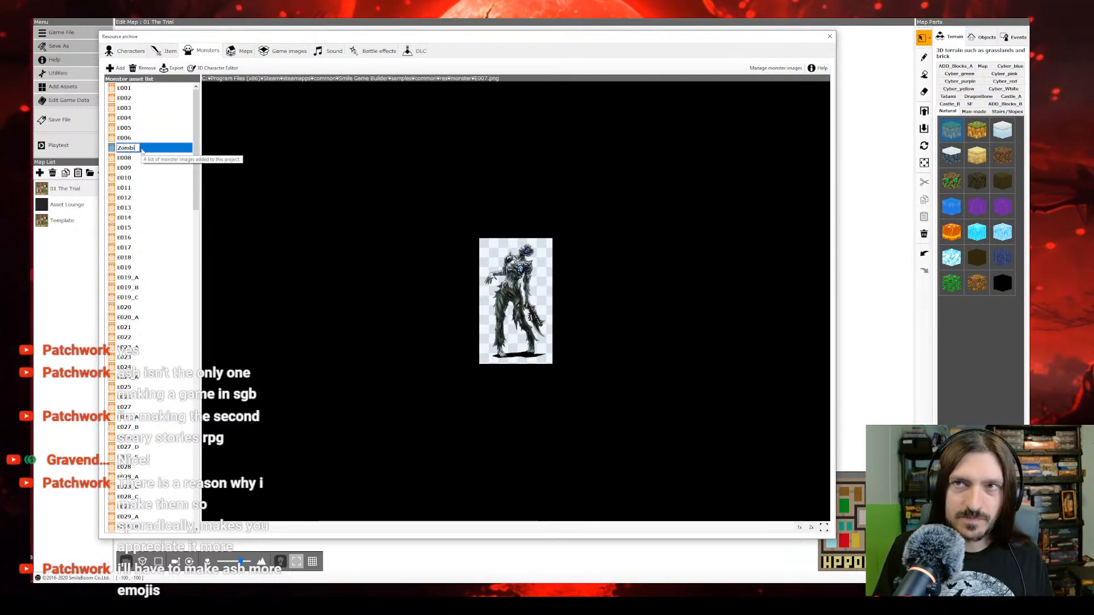
{"action": "left_click", "coordinate": [135, 159]}
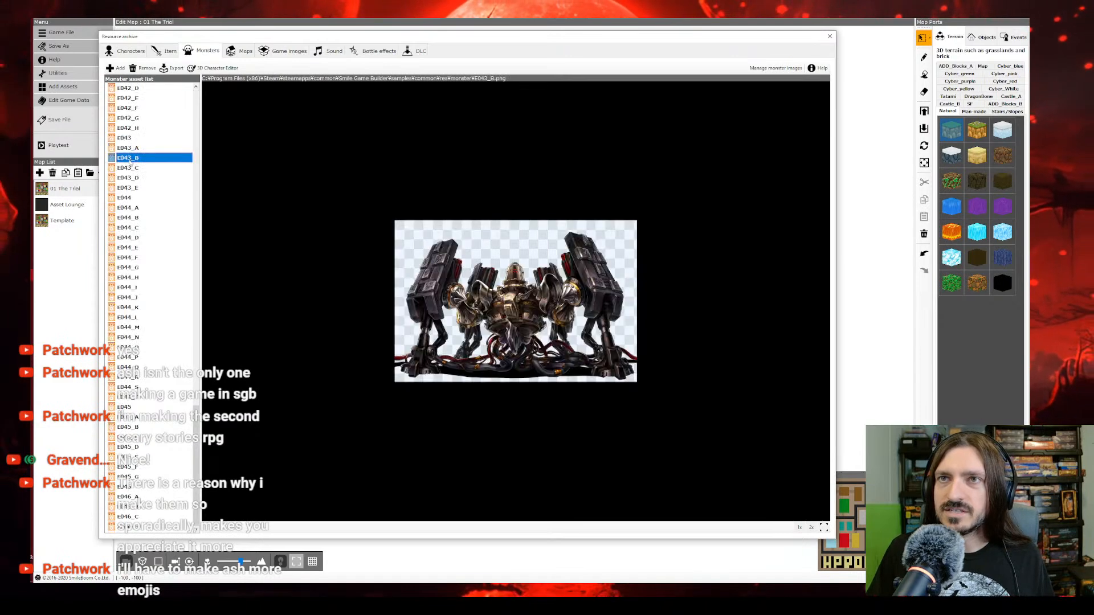
Step: Examine the variants of the monster images E043, E044 and E045
{"action": "left_click", "coordinate": [130, 170]}
{"action": "left_click", "coordinate": [132, 189]}
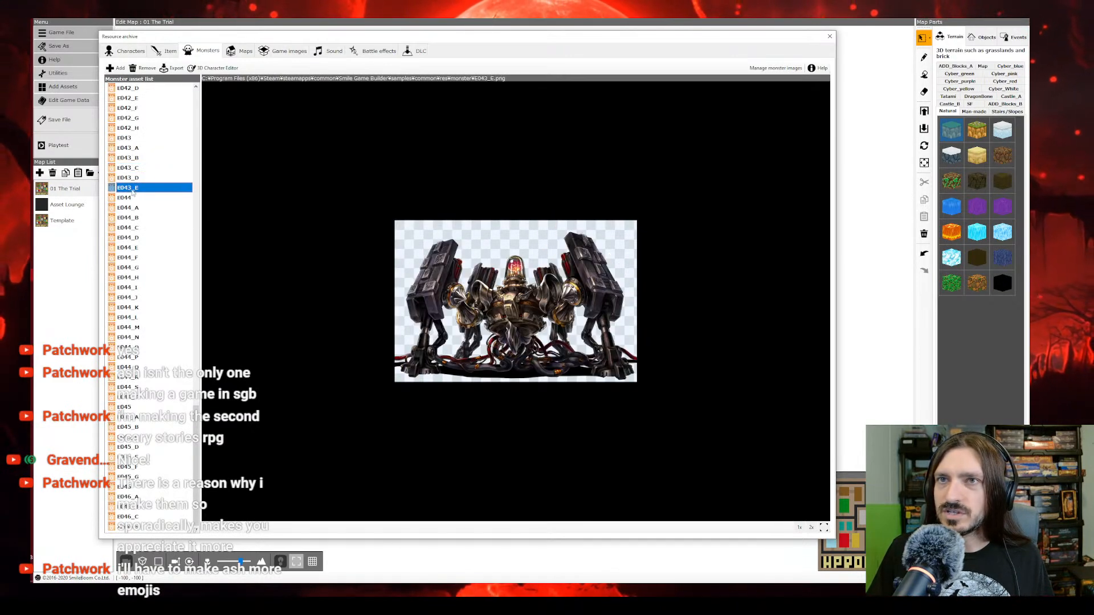
{"action": "left_click", "coordinate": [130, 138]}
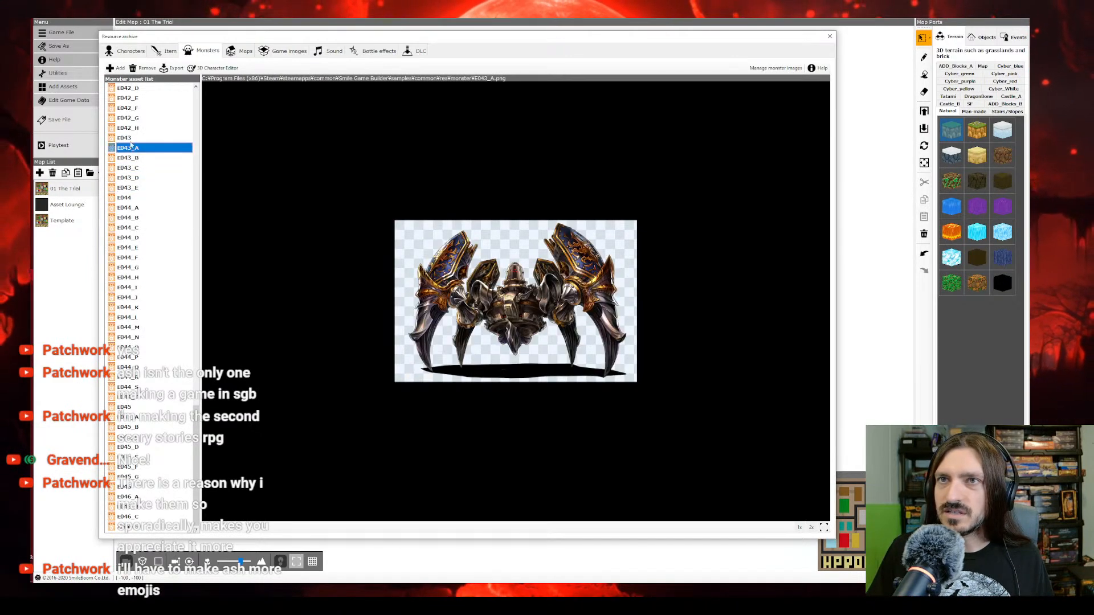
{"action": "left_click", "coordinate": [127, 198]}
{"action": "left_click", "coordinate": [129, 217]}
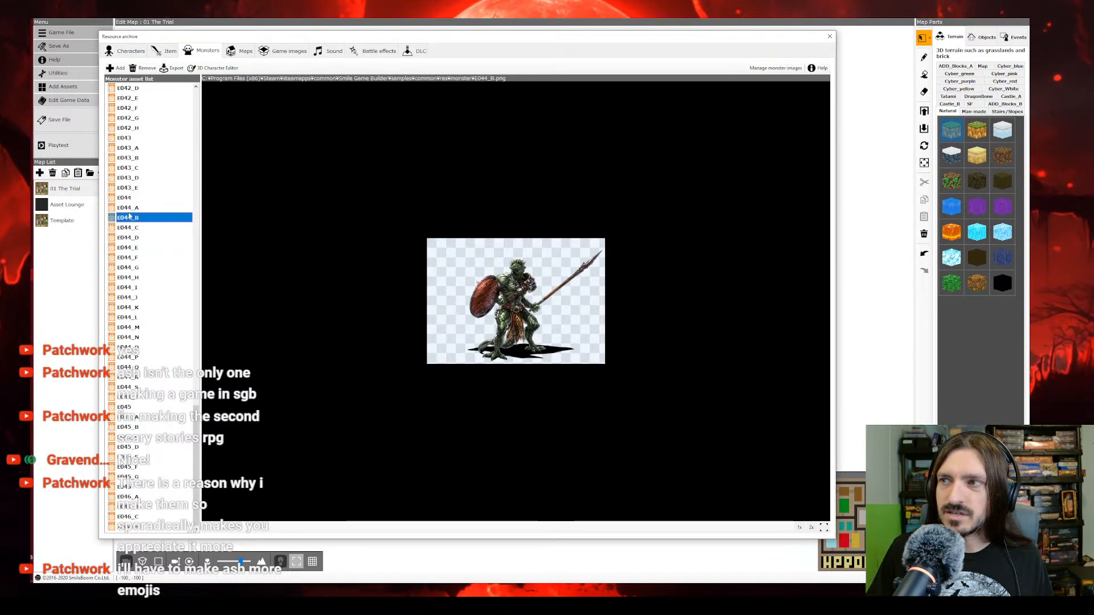
{"action": "left_click", "coordinate": [127, 228]}
{"action": "left_click", "coordinate": [122, 258]}
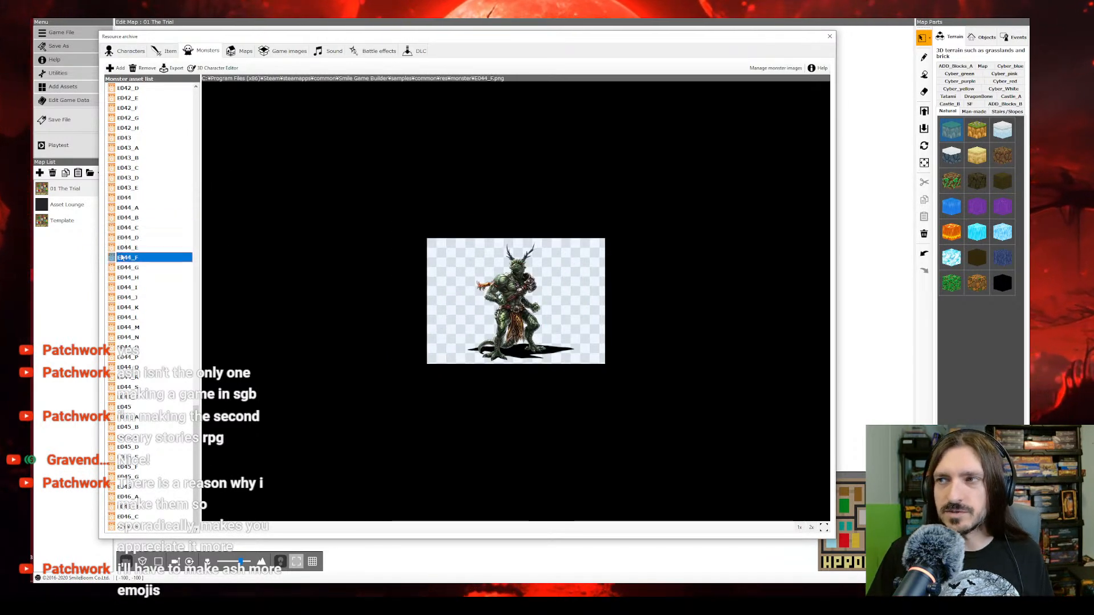
{"action": "left_click", "coordinate": [124, 367]}
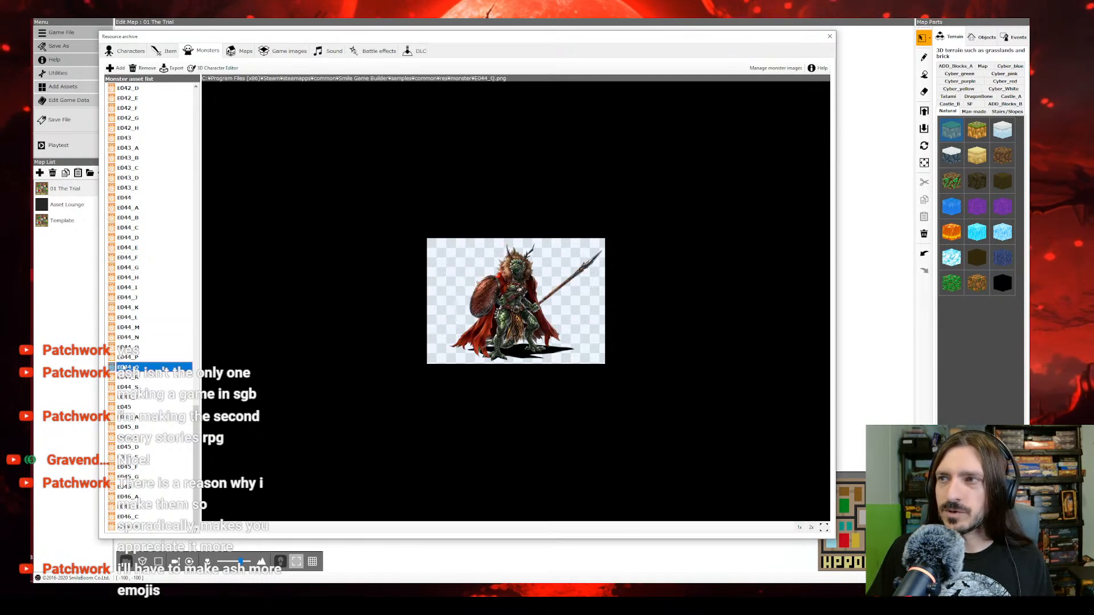
{"action": "left_click", "coordinate": [128, 397]}
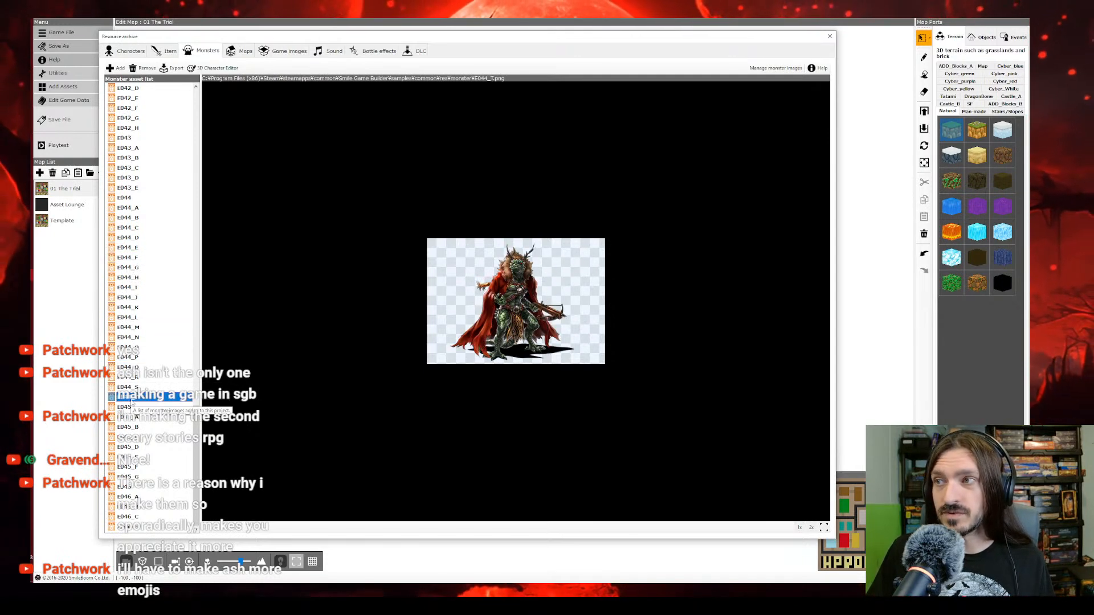
{"action": "left_click", "coordinate": [130, 408]}
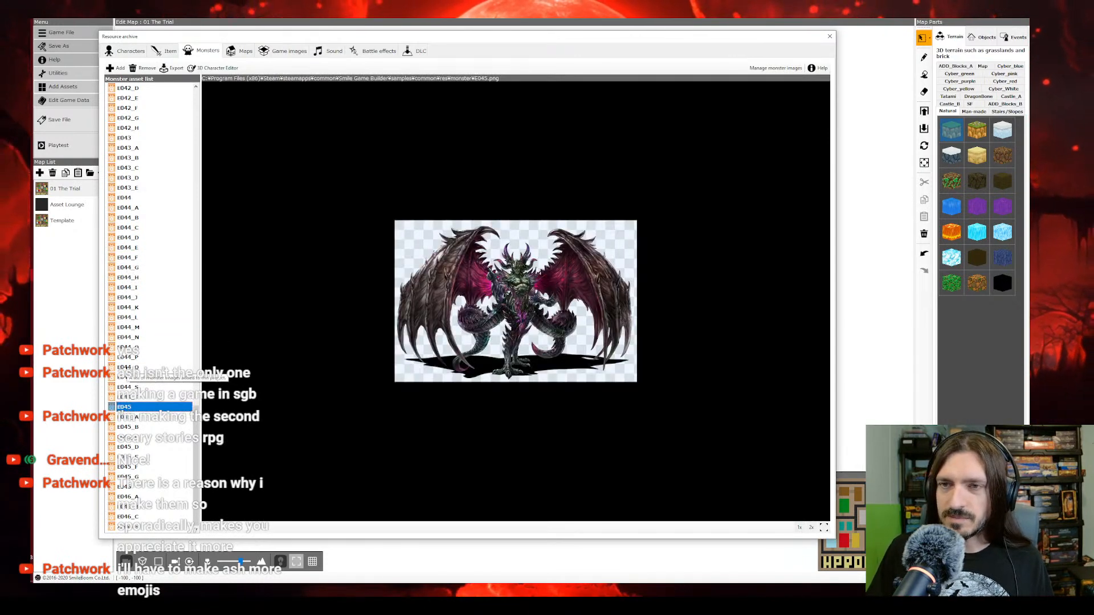
{"action": "left_click", "coordinate": [130, 438]}
{"action": "left_click", "coordinate": [129, 457]}
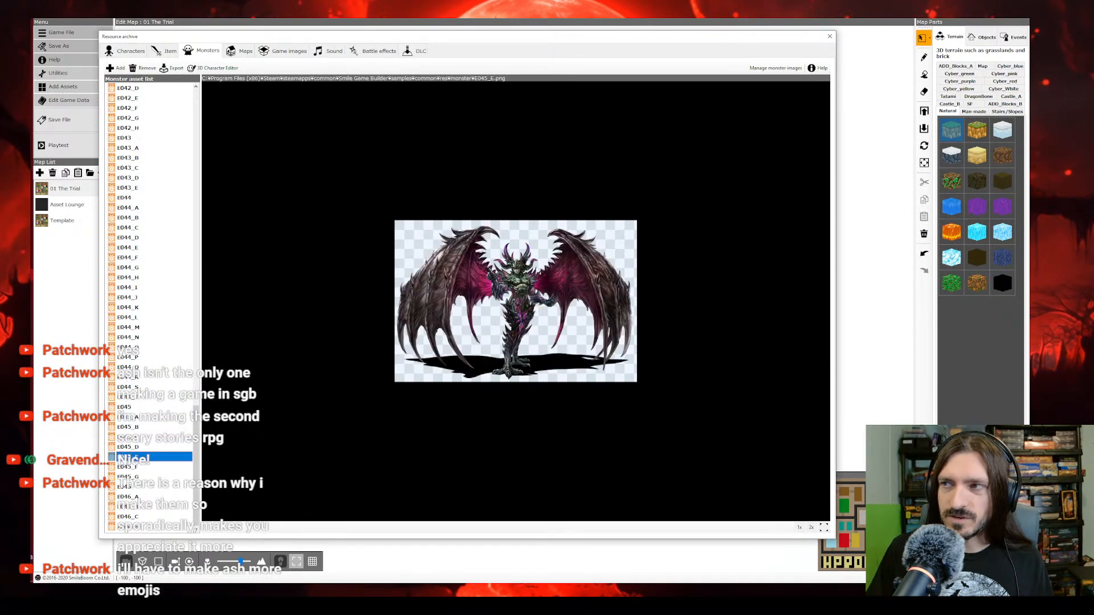
{"action": "left_click", "coordinate": [129, 477]}
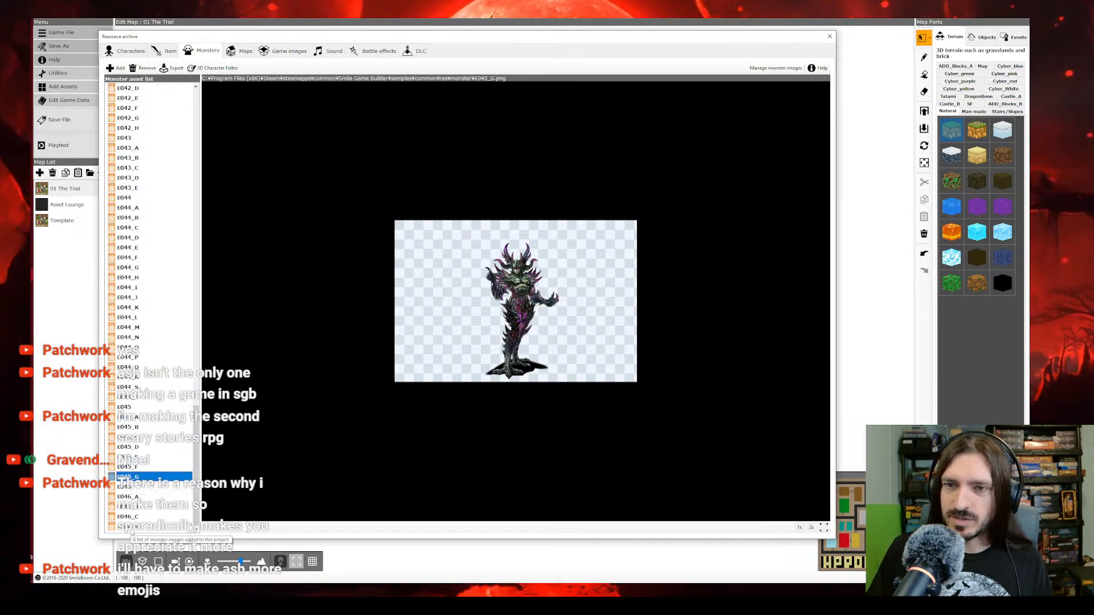
Step: Compare the E046 monster variants and delete the image E046_C from the asset list
{"action": "left_click", "coordinate": [131, 530]}
{"action": "left_click", "coordinate": [131, 518]}
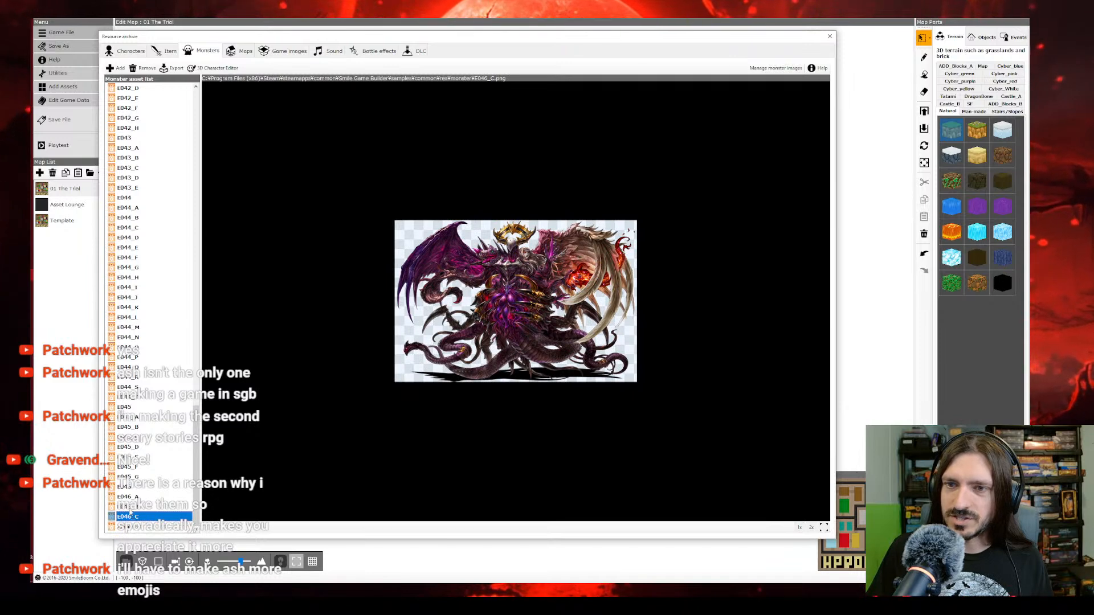
{"action": "key", "text": "Up"}
{"action": "key", "text": "Up"}
{"action": "key", "text": "Up"}
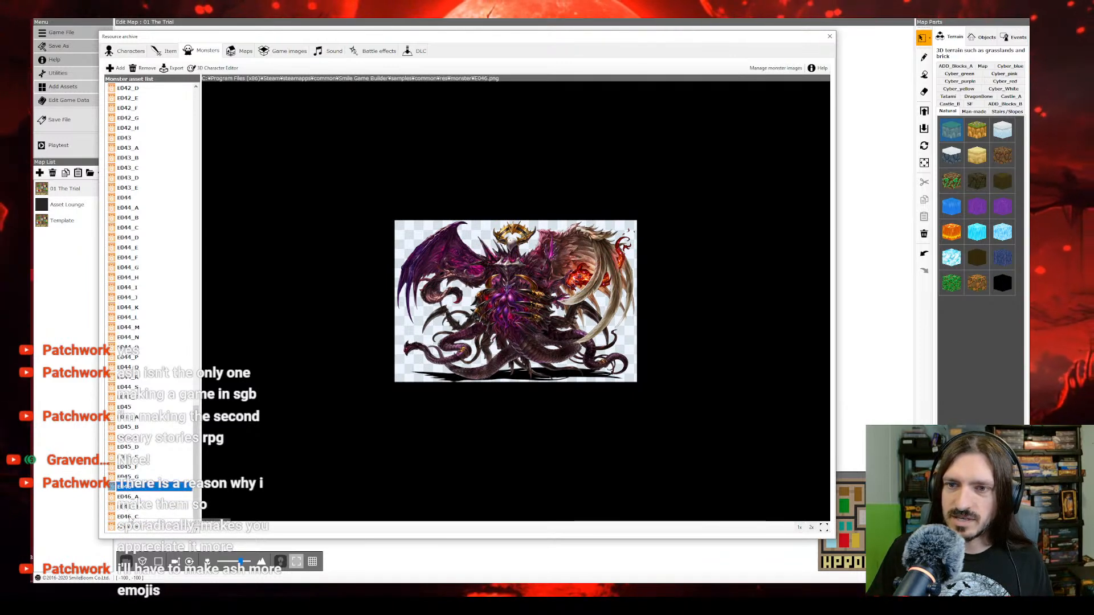
{"action": "left_click", "coordinate": [131, 518], "text": "shift"}
{"action": "key", "text": "Delete"}
{"action": "scroll", "coordinate": [183, 387], "scroll_direction": "up", "scroll_amount": 15}
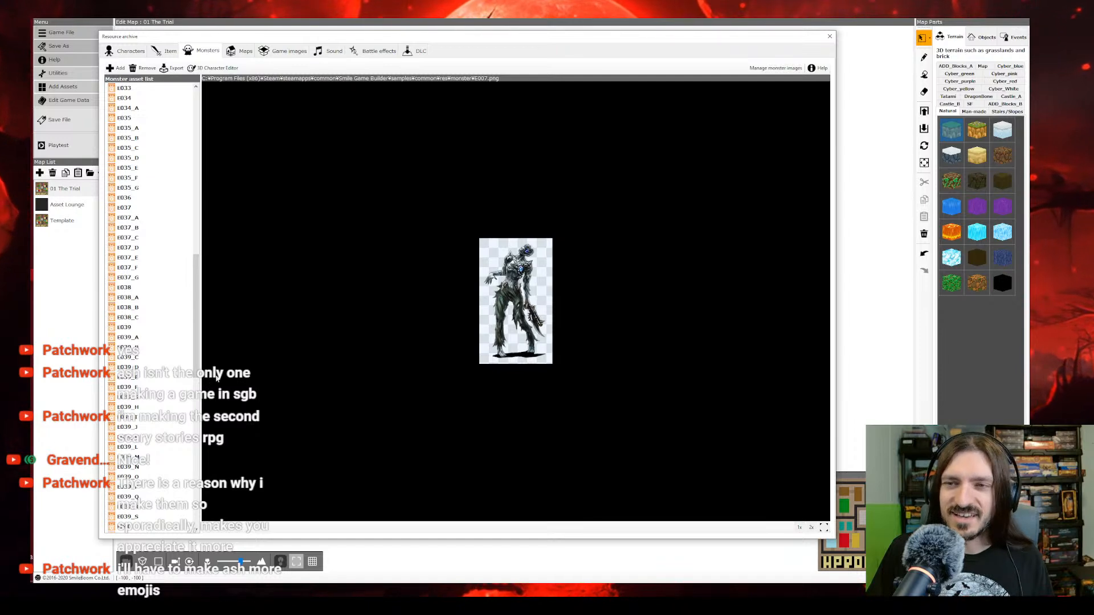
Step: Check the monster images E001 through E006 and rename the wolf image E003 as Giant Wolf
{"action": "left_click_drag", "start_coordinate": [196, 315], "coordinate": [196, 151]}
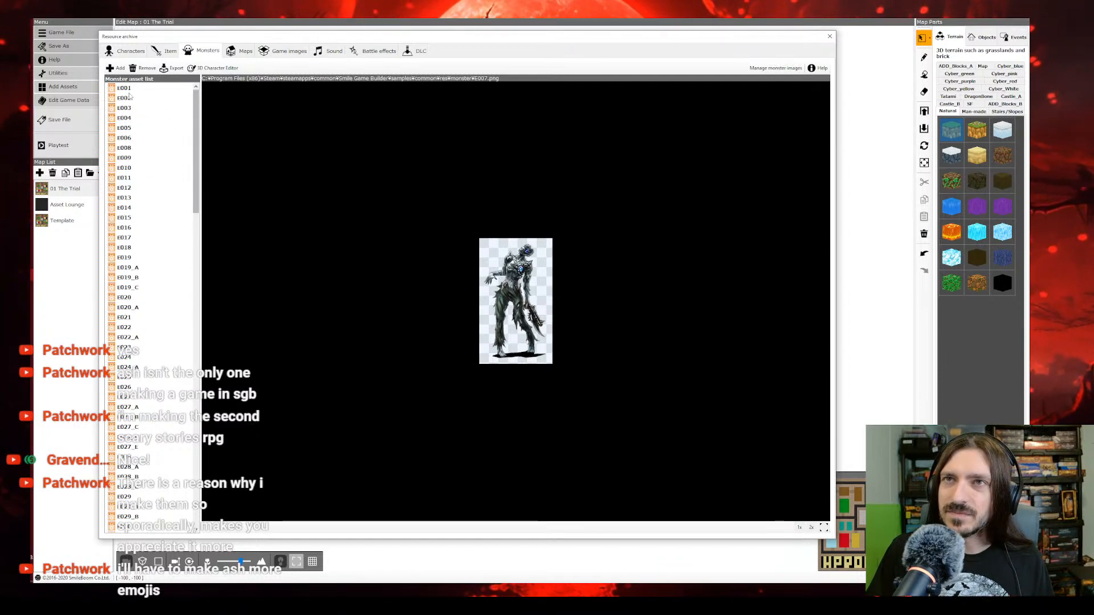
{"action": "left_click", "coordinate": [126, 88]}
{"action": "left_click", "coordinate": [124, 138]}
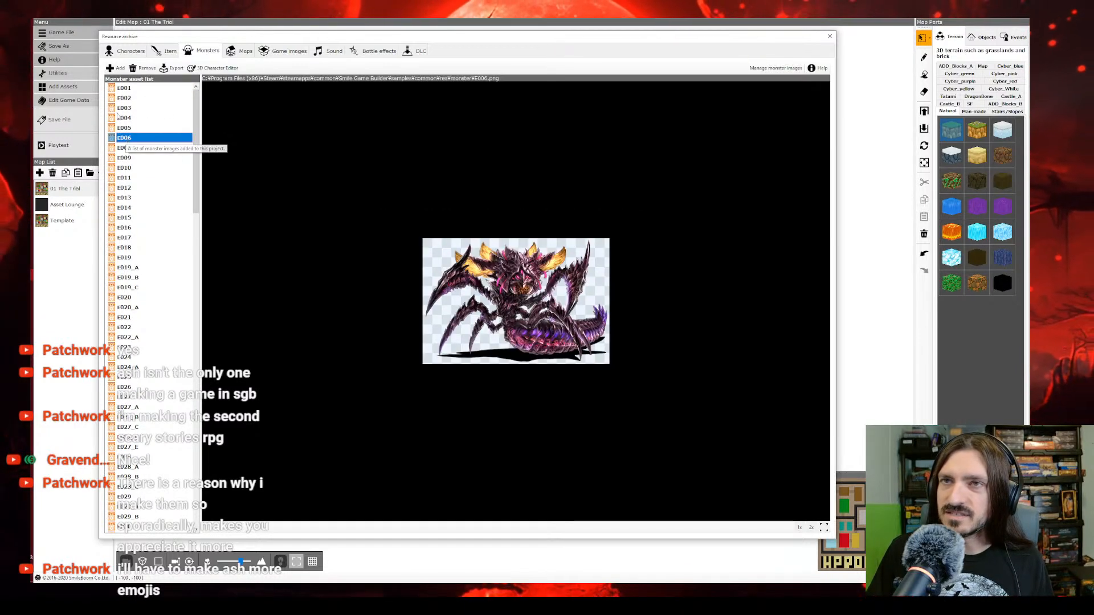
{"action": "left_click", "coordinate": [131, 127]}
{"action": "left_click", "coordinate": [124, 88]}
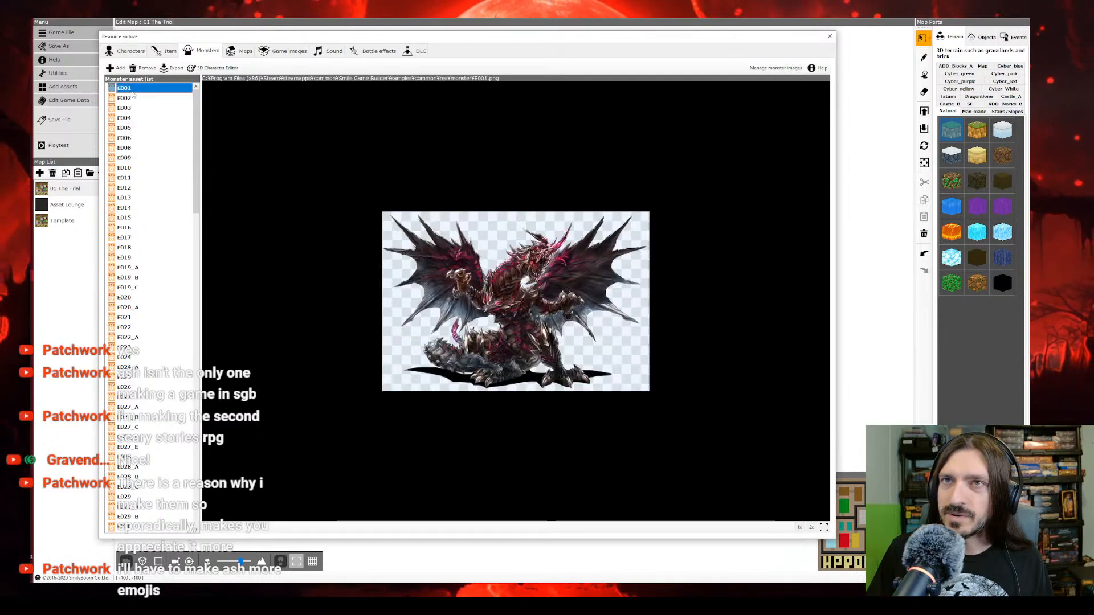
{"action": "left_click", "coordinate": [124, 98]}
{"action": "left_click", "coordinate": [124, 108]}
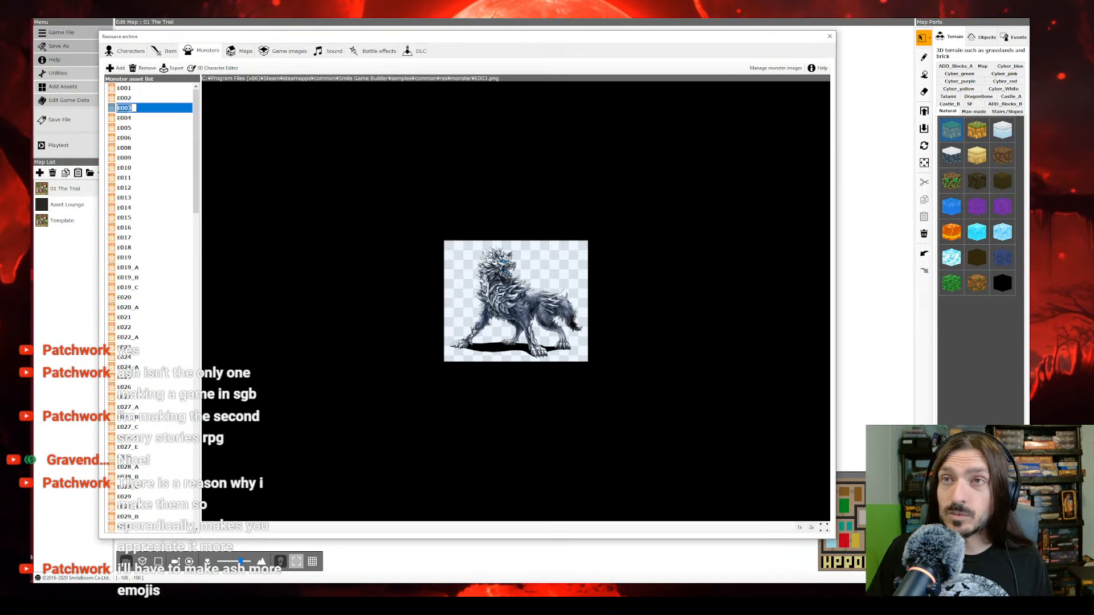
{"action": "type", "text": "Gl"}
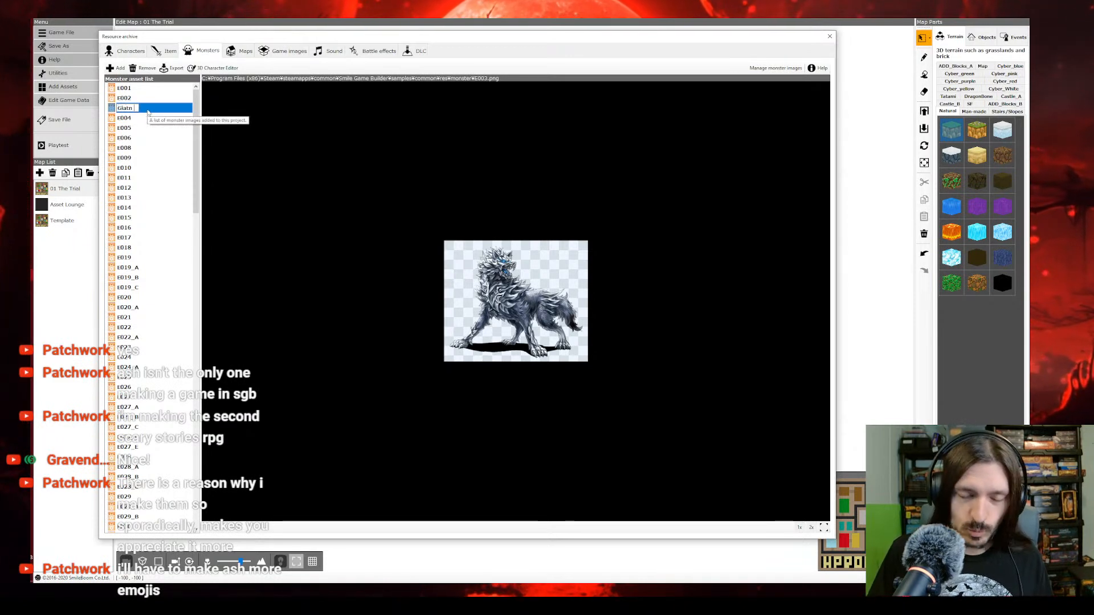
{"action": "type", "text": "ant Wolf"}
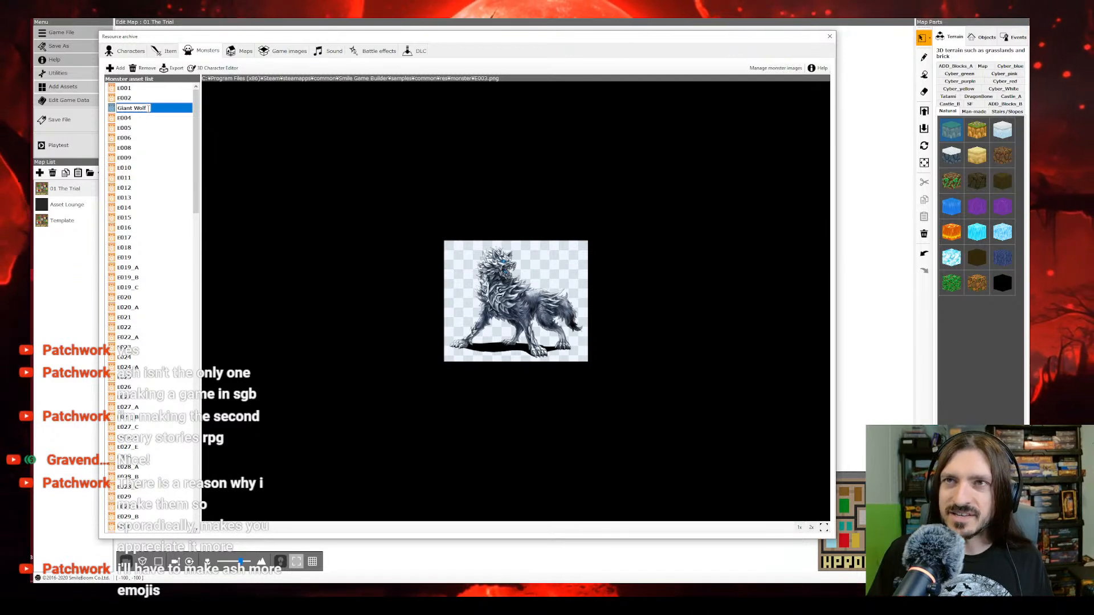
{"action": "left_click", "coordinate": [134, 118]}
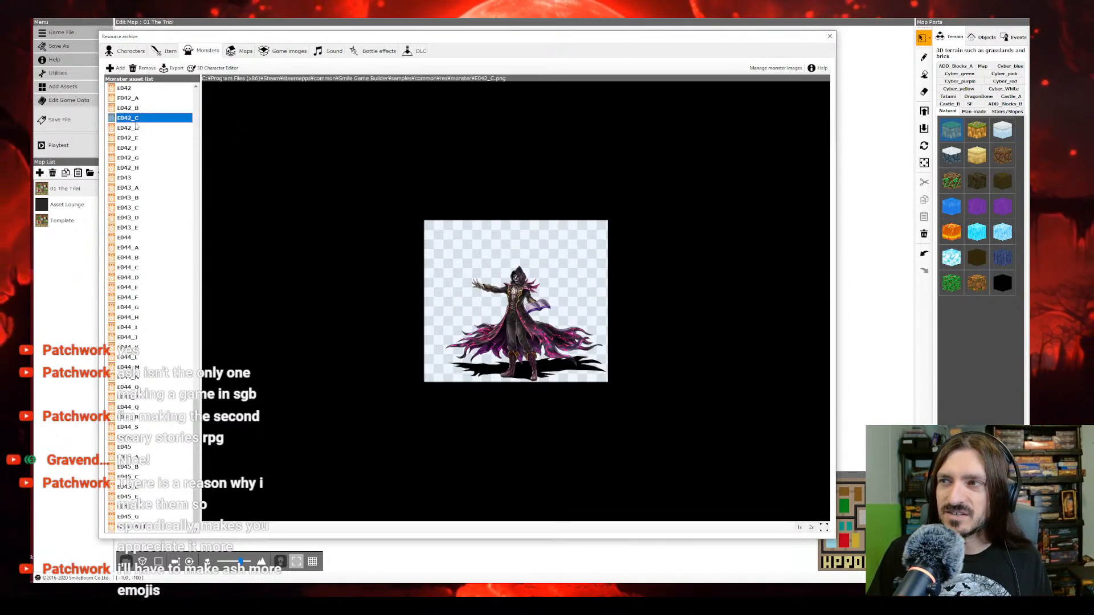
Step: Compare the E031 skeleton variants and rename the monster image E031_A as Skeleton
{"action": "left_click", "coordinate": [137, 127]}
{"action": "scroll", "coordinate": [137, 148], "scroll_direction": "up", "scroll_amount": 10}
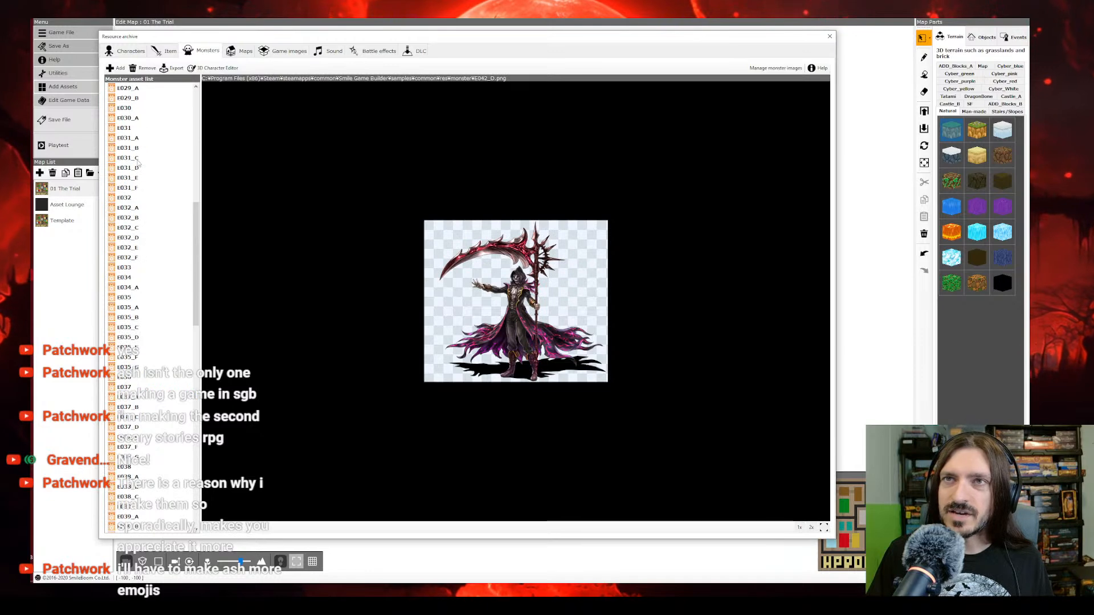
{"action": "scroll", "coordinate": [131, 149], "scroll_direction": "up", "scroll_amount": 1}
{"action": "left_click", "coordinate": [124, 128]}
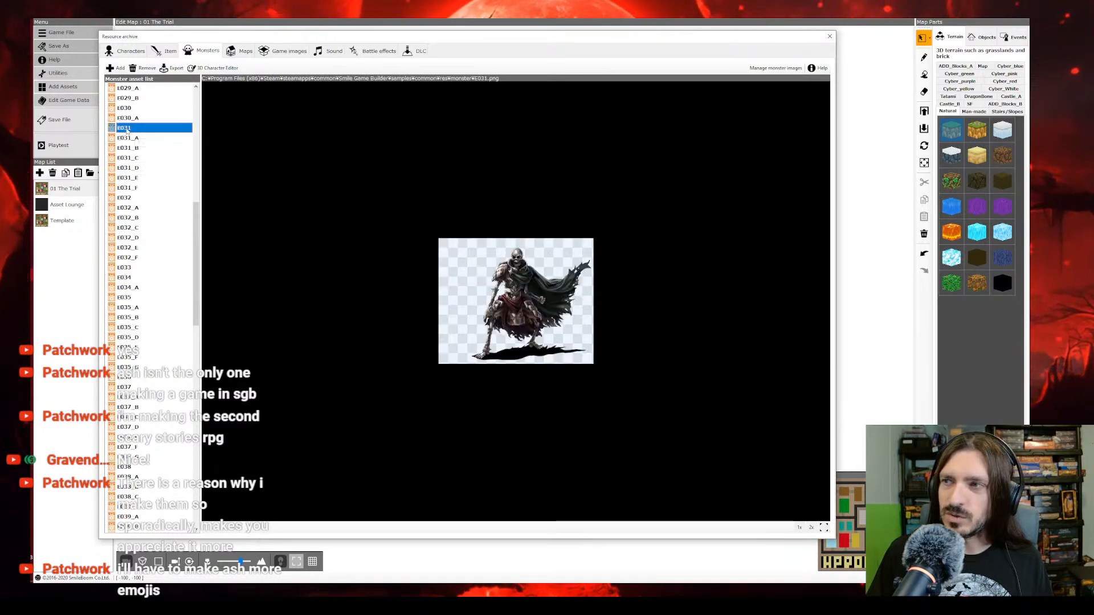
{"action": "left_click", "coordinate": [128, 138]}
{"action": "left_click", "coordinate": [130, 149]}
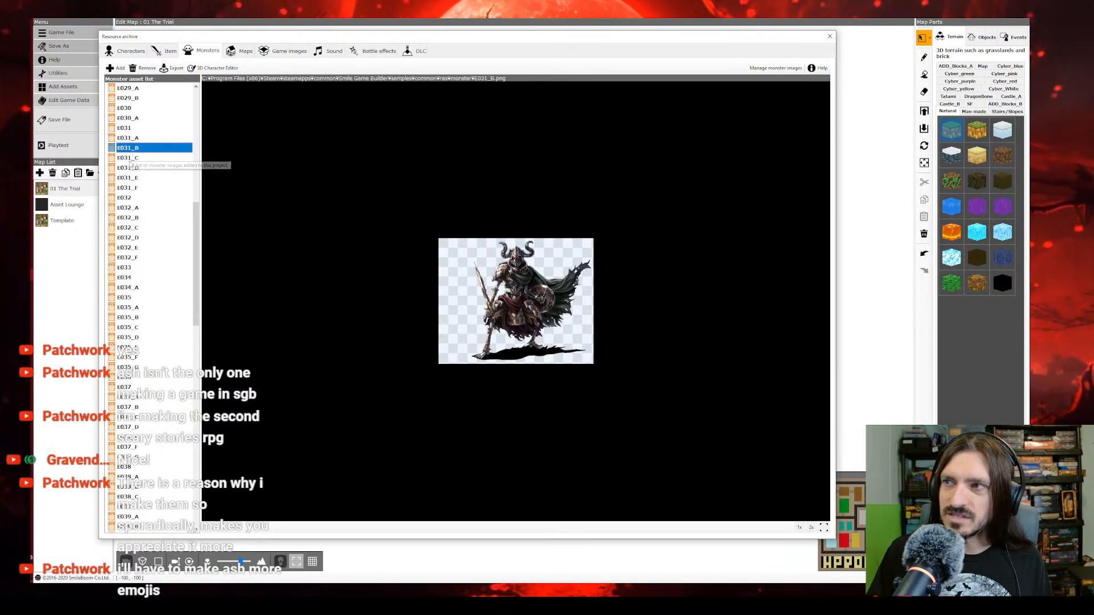
{"action": "left_click", "coordinate": [128, 158]}
{"action": "left_click", "coordinate": [129, 168]}
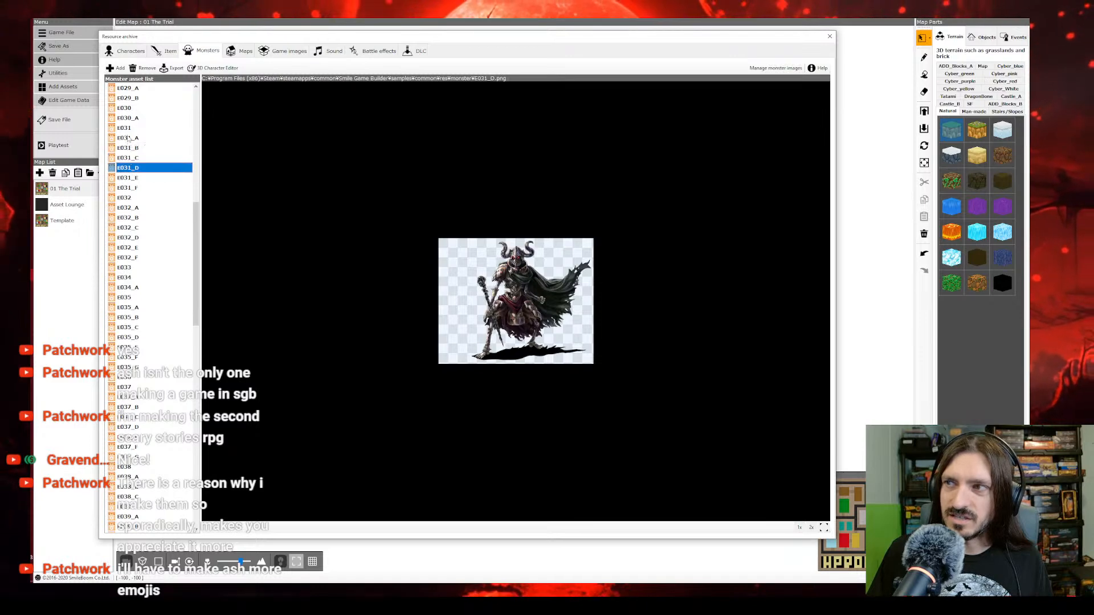
{"action": "left_click", "coordinate": [128, 139]}
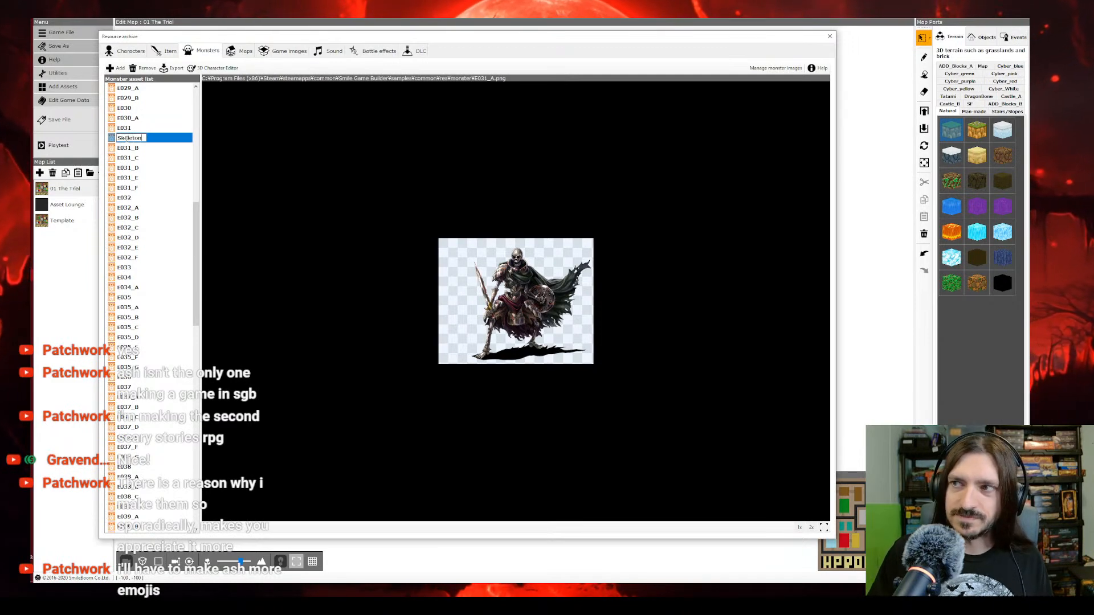
{"action": "left_click", "coordinate": [134, 150]}
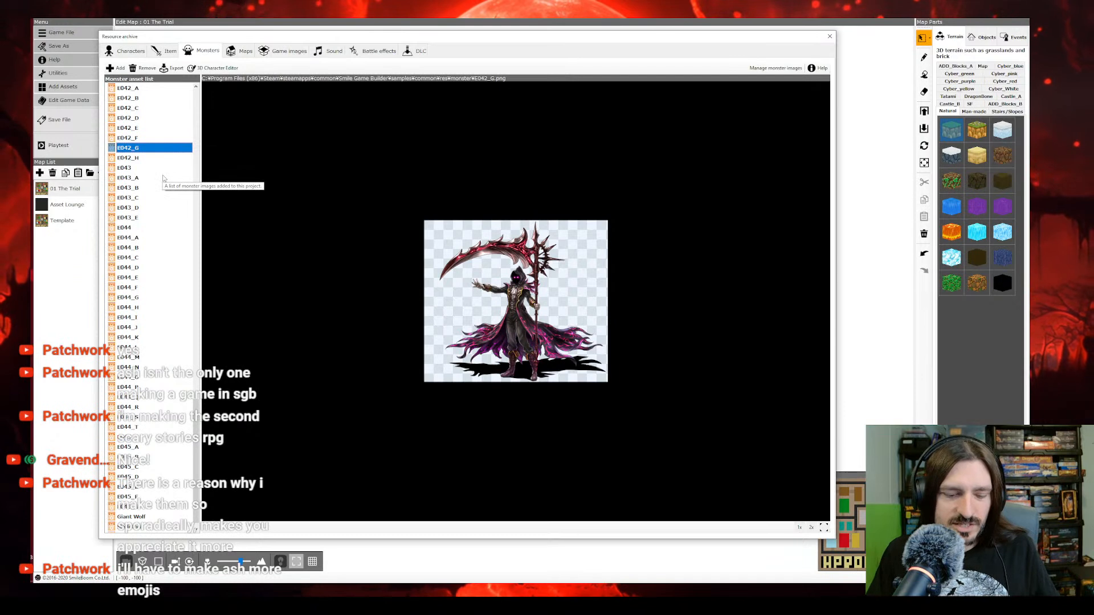
Step: Delete the winged dragon image E001 from the monster asset list
{"action": "scroll", "coordinate": [171, 177], "scroll_direction": "up", "scroll_amount": 20}
{"action": "scroll", "coordinate": [174, 172], "scroll_direction": "up", "scroll_amount": 15}
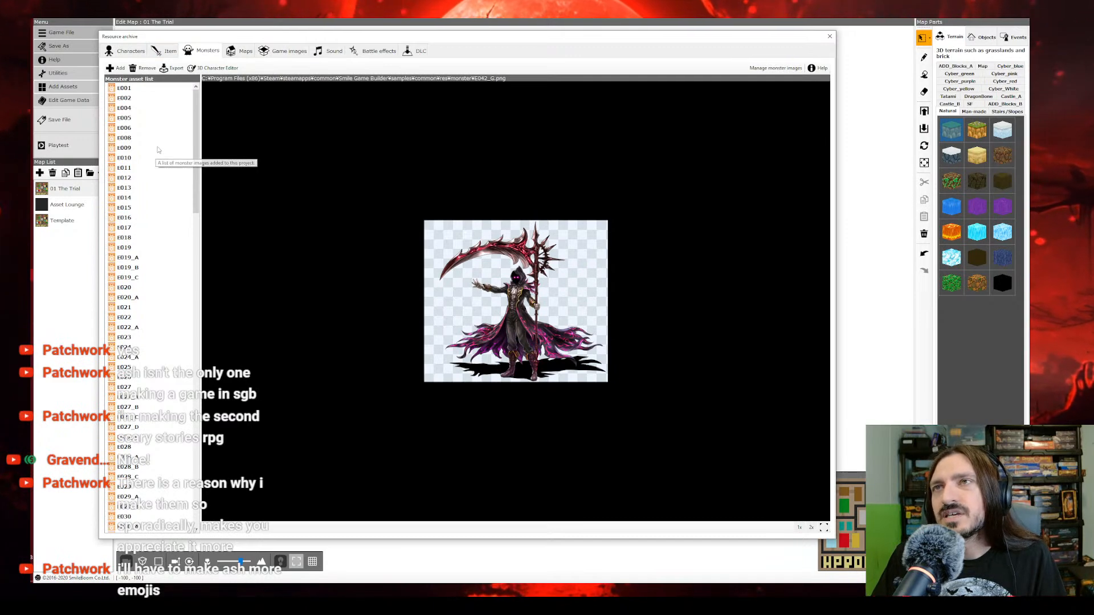
{"action": "left_click", "coordinate": [138, 99]}
{"action": "left_click", "coordinate": [129, 90]}
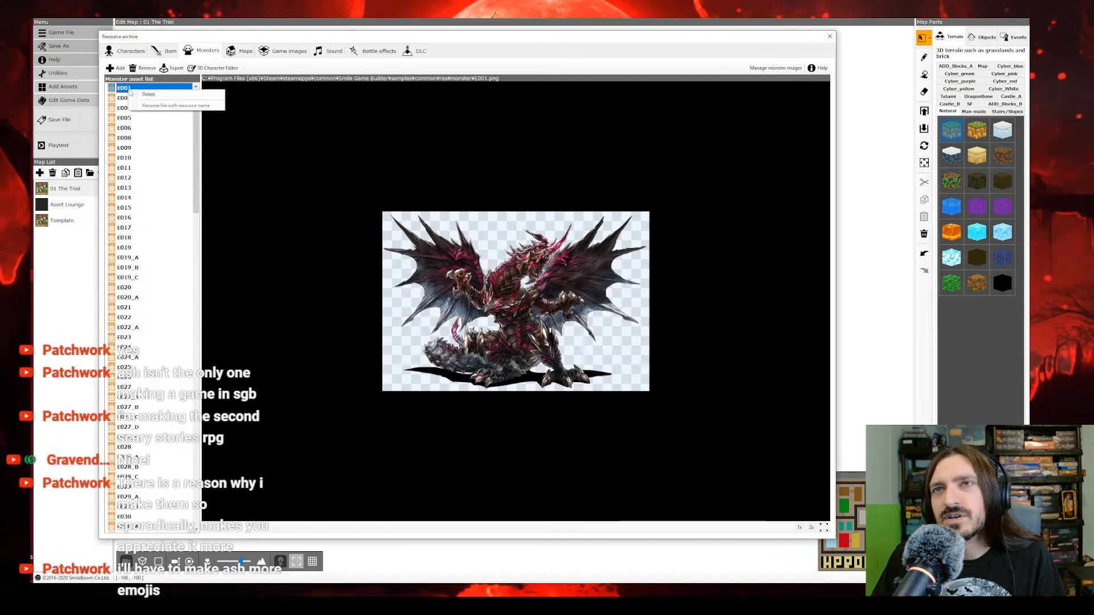
{"action": "left_click", "coordinate": [143, 97]}
Step: Preview the monster images E004 through E017 one after another
{"action": "left_click", "coordinate": [129, 98]}
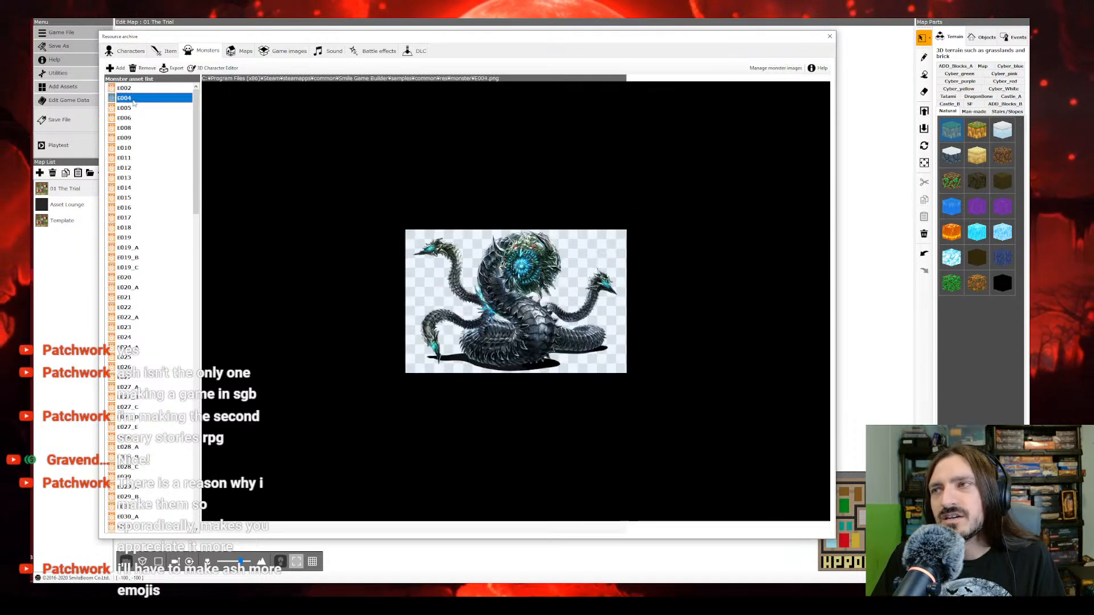
{"action": "left_click", "coordinate": [130, 108]}
{"action": "left_click", "coordinate": [129, 118]}
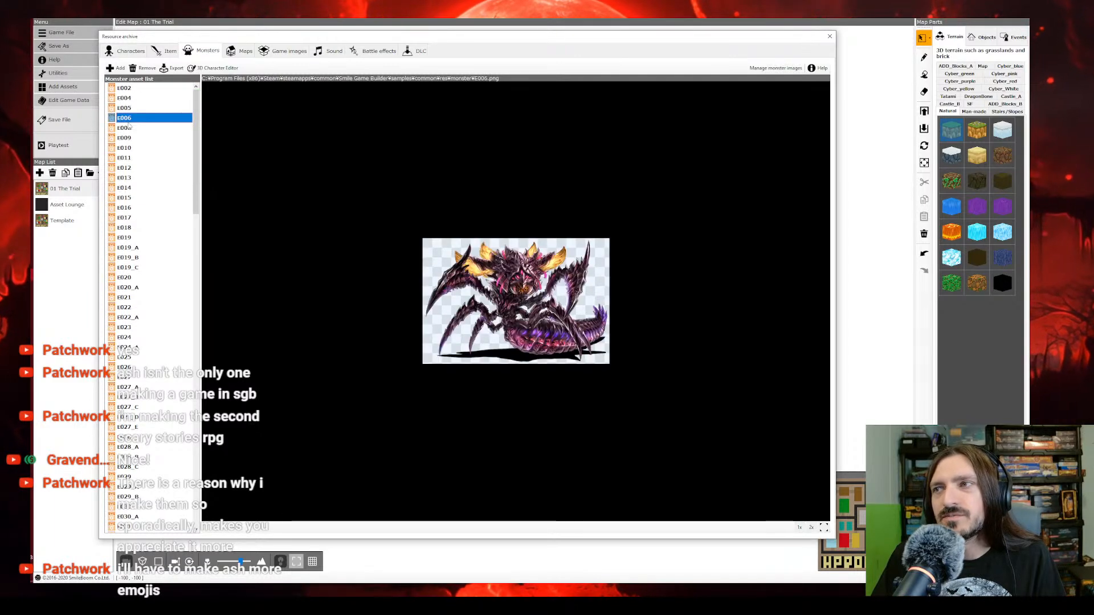
{"action": "left_click", "coordinate": [128, 128]}
{"action": "left_click", "coordinate": [128, 138]}
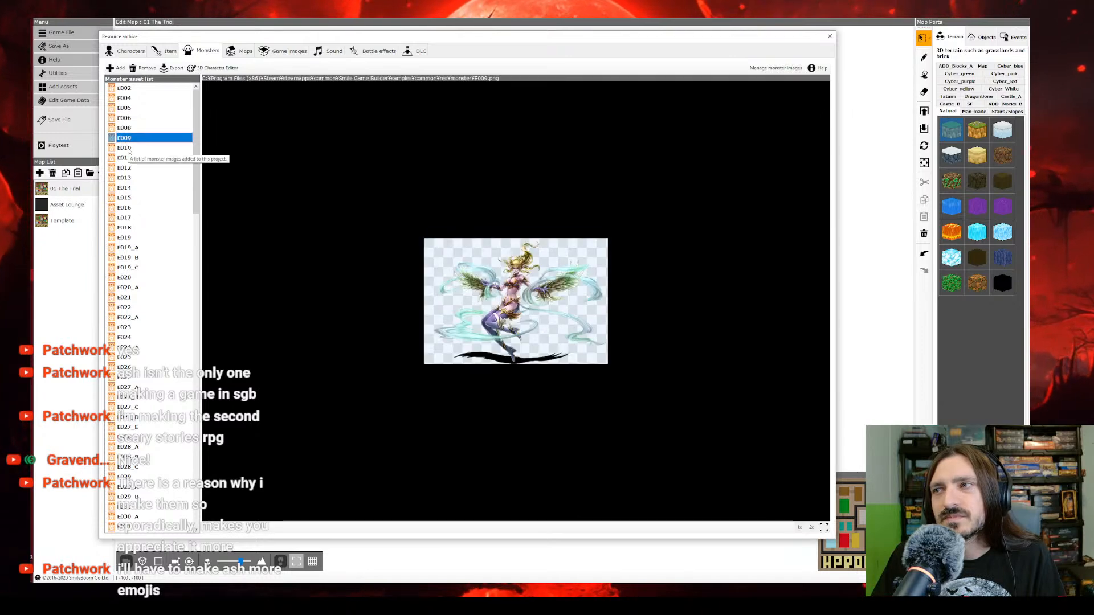
{"action": "left_click", "coordinate": [128, 149]}
{"action": "left_click", "coordinate": [129, 158]}
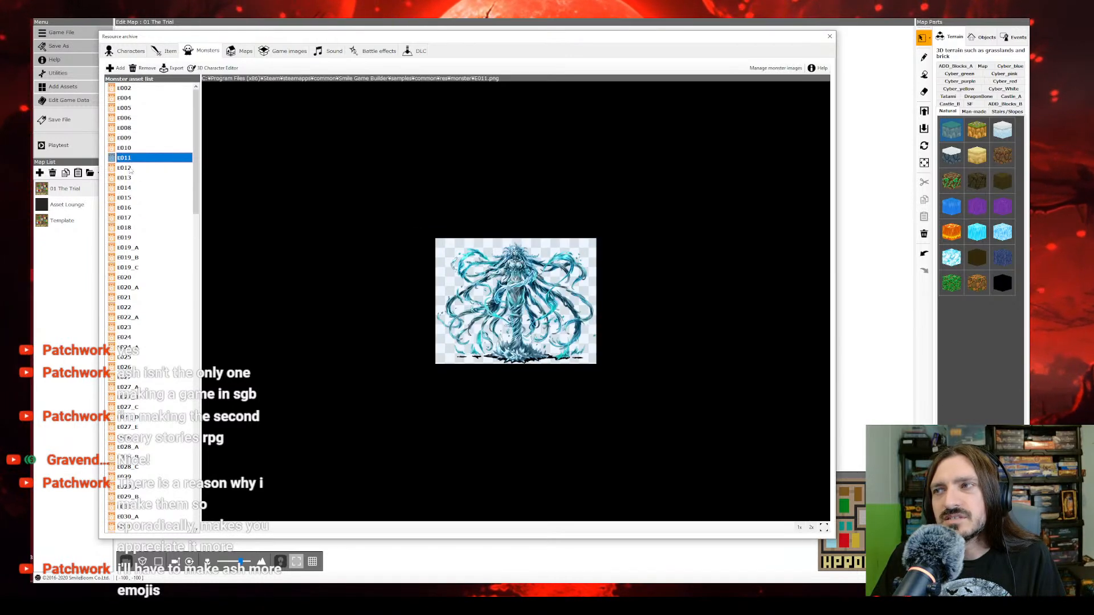
{"action": "left_click", "coordinate": [126, 168]}
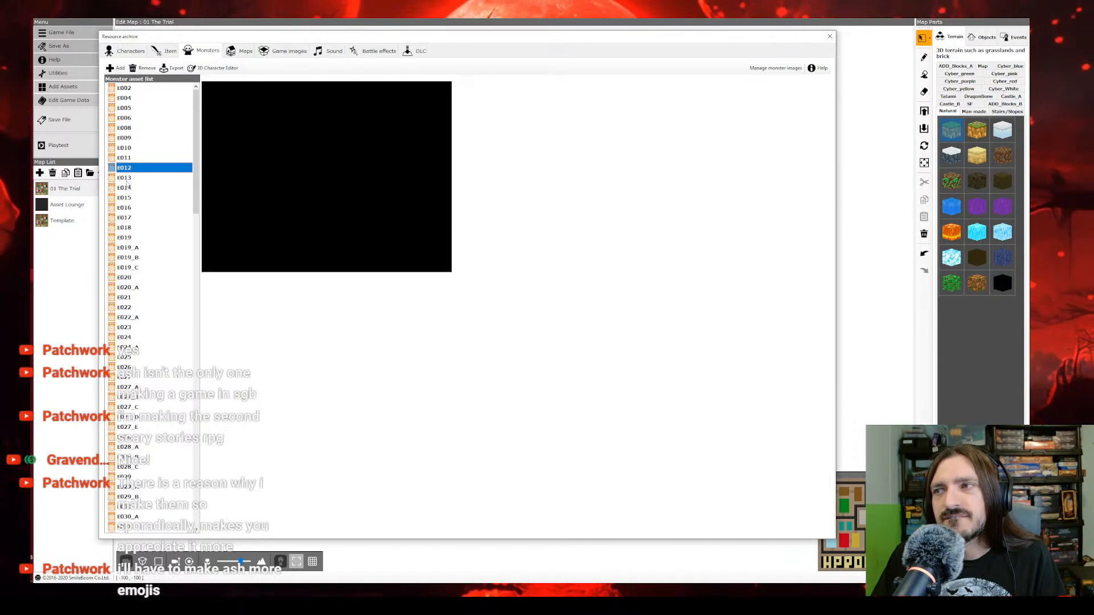
{"action": "left_click", "coordinate": [126, 178]}
{"action": "left_click", "coordinate": [126, 188]}
{"action": "left_click", "coordinate": [125, 199]}
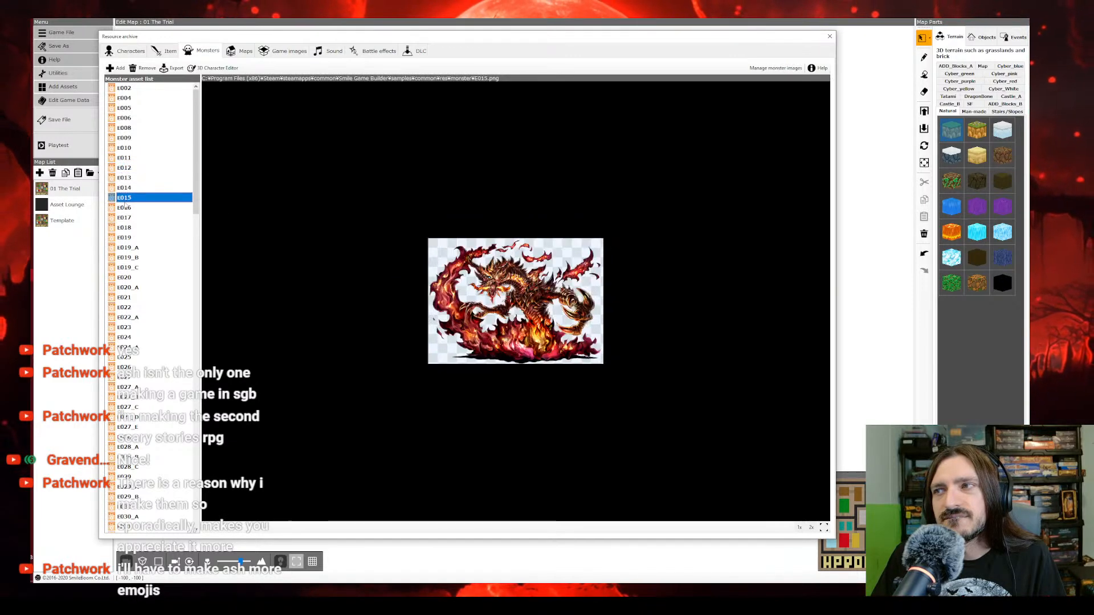
{"action": "left_click", "coordinate": [124, 208]}
{"action": "left_click", "coordinate": [125, 218]}
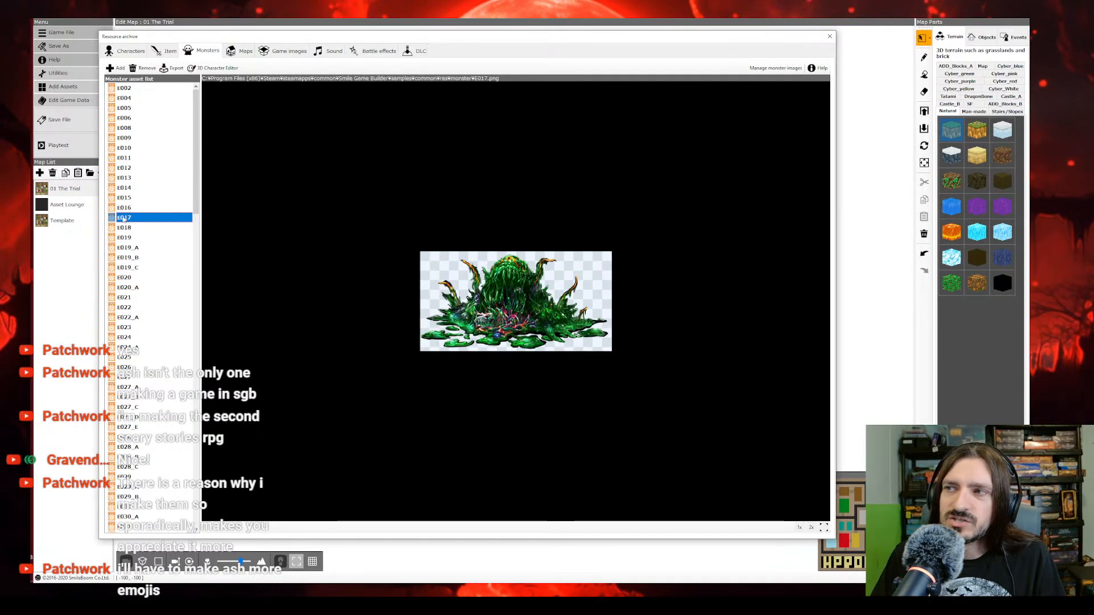
Step: Rename the monster image E018 as Werewolf
{"action": "left_click", "coordinate": [125, 228]}
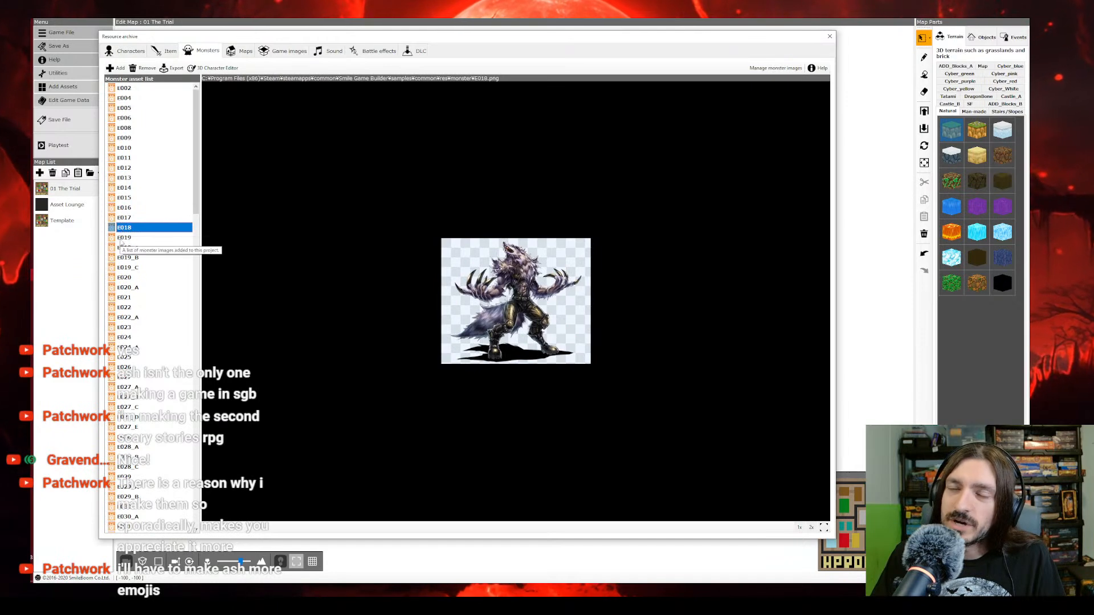
{"action": "left_click", "coordinate": [120, 240]}
{"action": "left_click", "coordinate": [123, 229]}
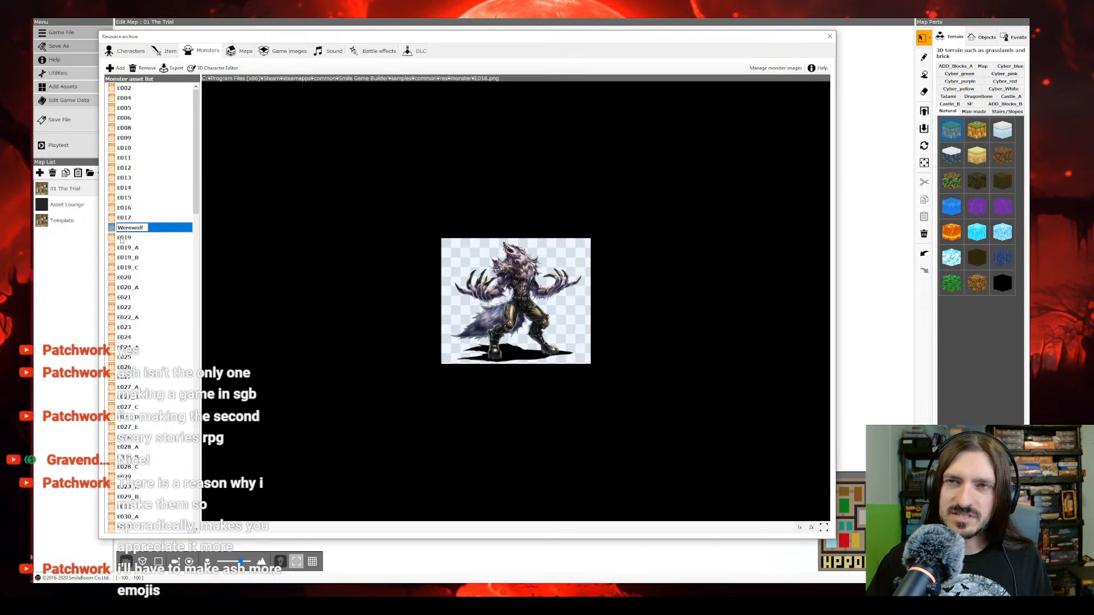
{"action": "scroll", "coordinate": [120, 240], "scroll_direction": "down", "scroll_amount": 20}
{"action": "left_click", "coordinate": [121, 240]}
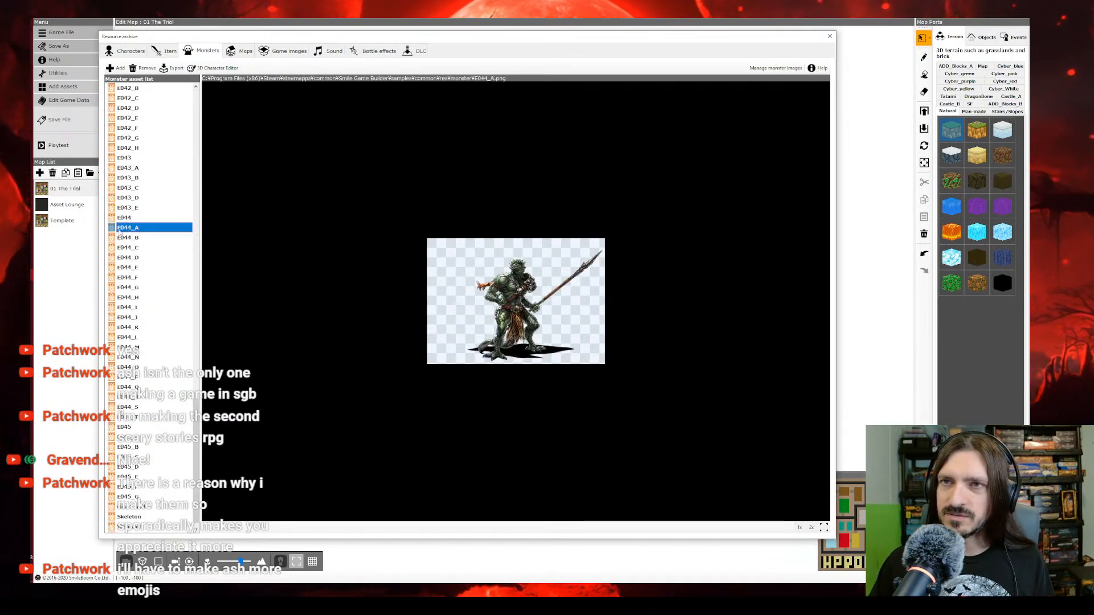
Step: Delete the mechanical monster image E043 together with its variants E043_A through E043_E
{"action": "left_click", "coordinate": [128, 219]}
{"action": "left_click", "coordinate": [127, 209]}
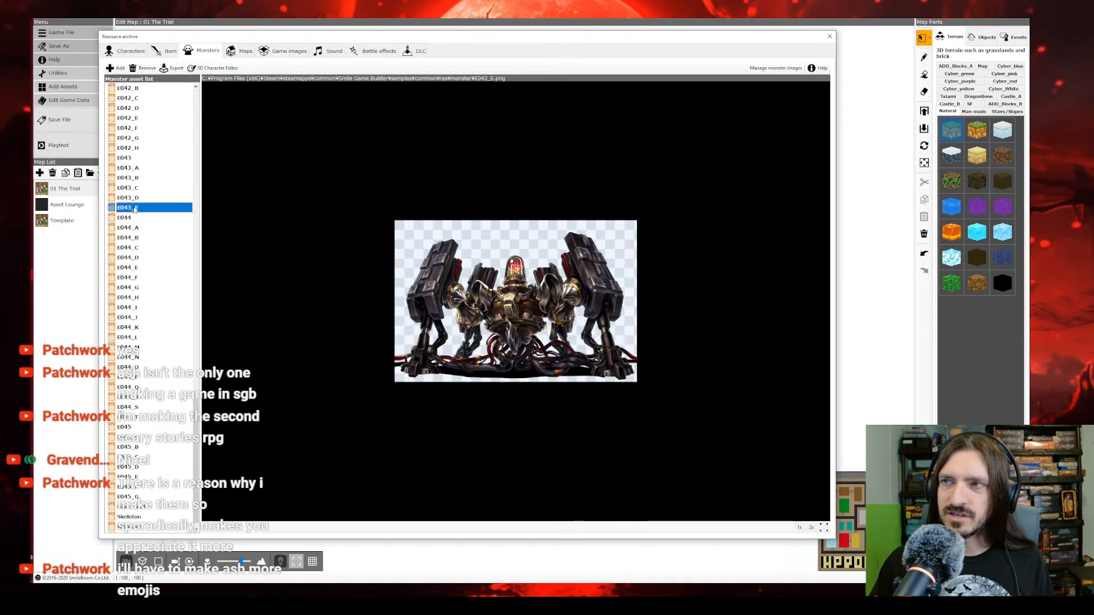
{"action": "left_click", "coordinate": [125, 158]}
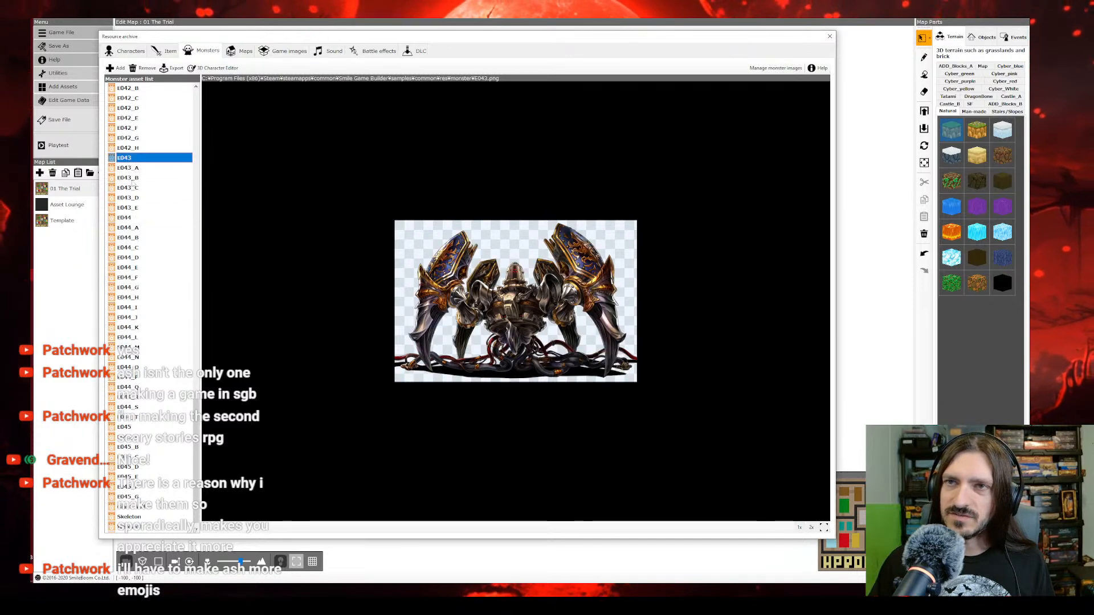
{"action": "left_click", "coordinate": [128, 207], "text": "shift"}
{"action": "right_click", "coordinate": [133, 210]}
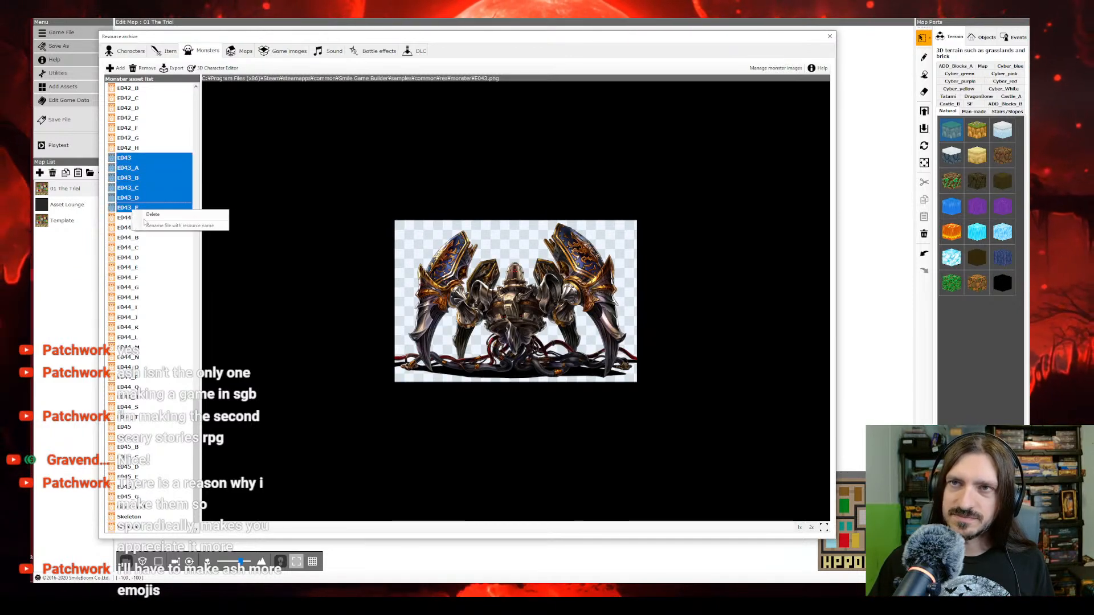
{"action": "right_click", "coordinate": [144, 208]}
{"action": "left_click", "coordinate": [163, 214]}
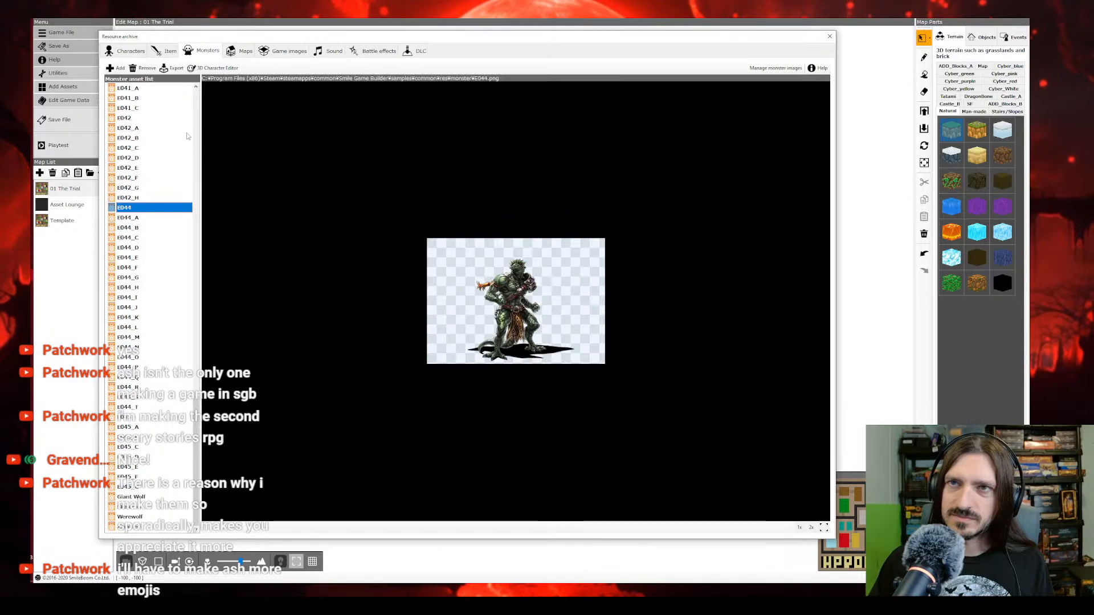
Step: Examine the scythe-wielding monster image E042 and its variants
{"action": "left_click", "coordinate": [144, 139]}
{"action": "left_click", "coordinate": [135, 160]}
{"action": "left_click", "coordinate": [135, 170]}
{"action": "left_click", "coordinate": [135, 179]}
{"action": "left_click", "coordinate": [134, 188]}
{"action": "left_click", "coordinate": [134, 197]}
{"action": "left_click", "coordinate": [115, 139]}
{"action": "left_click", "coordinate": [128, 128]}
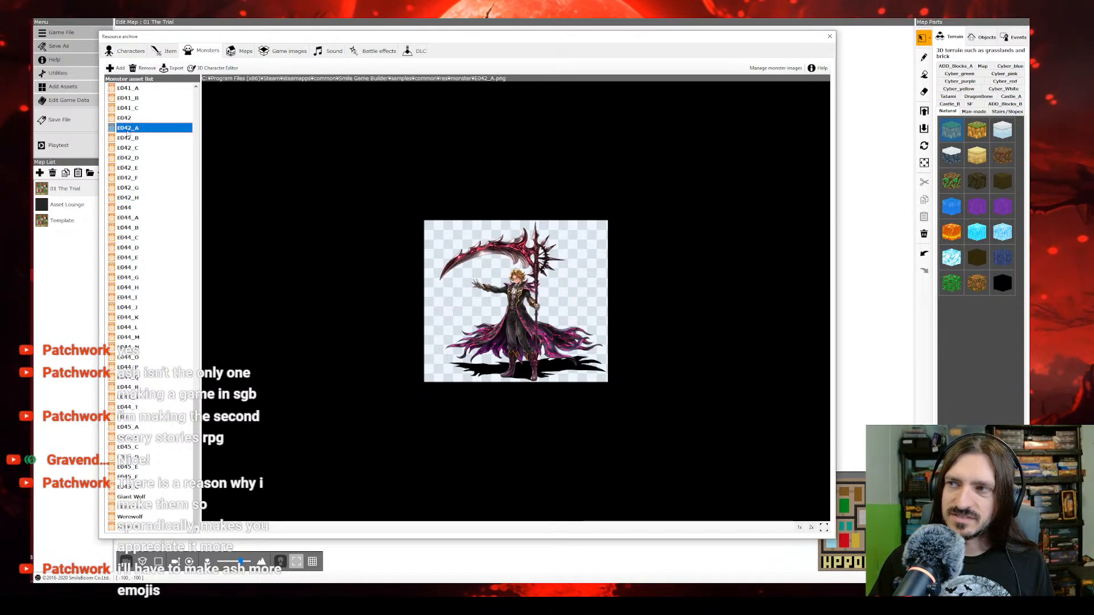
{"action": "left_click", "coordinate": [130, 118]}
Step: Examine the monster images E041 and E041_C and the E040 variants A through E
{"action": "left_click", "coordinate": [132, 109]}
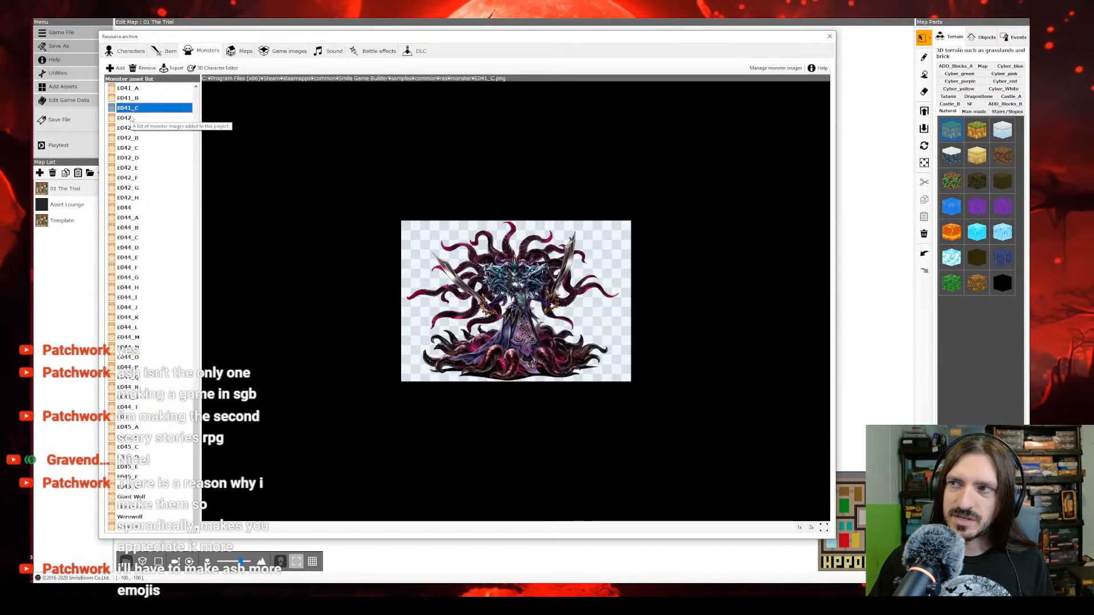
{"action": "scroll", "coordinate": [132, 171], "scroll_direction": "up", "scroll_amount": 3}
{"action": "left_click", "coordinate": [128, 148]}
{"action": "left_click", "coordinate": [125, 167]}
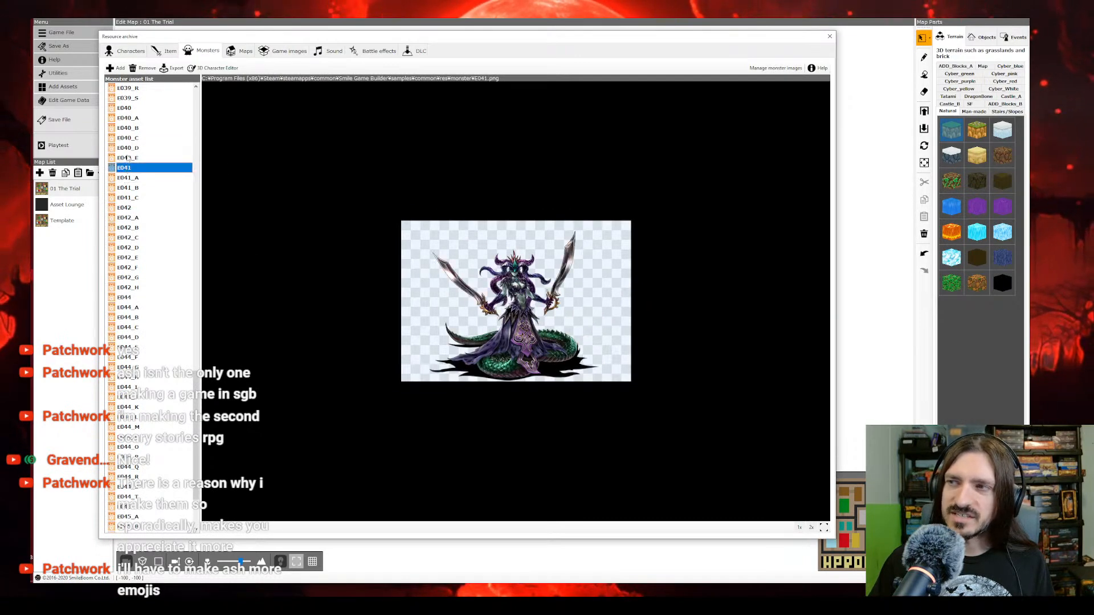
{"action": "left_click", "coordinate": [130, 157]}
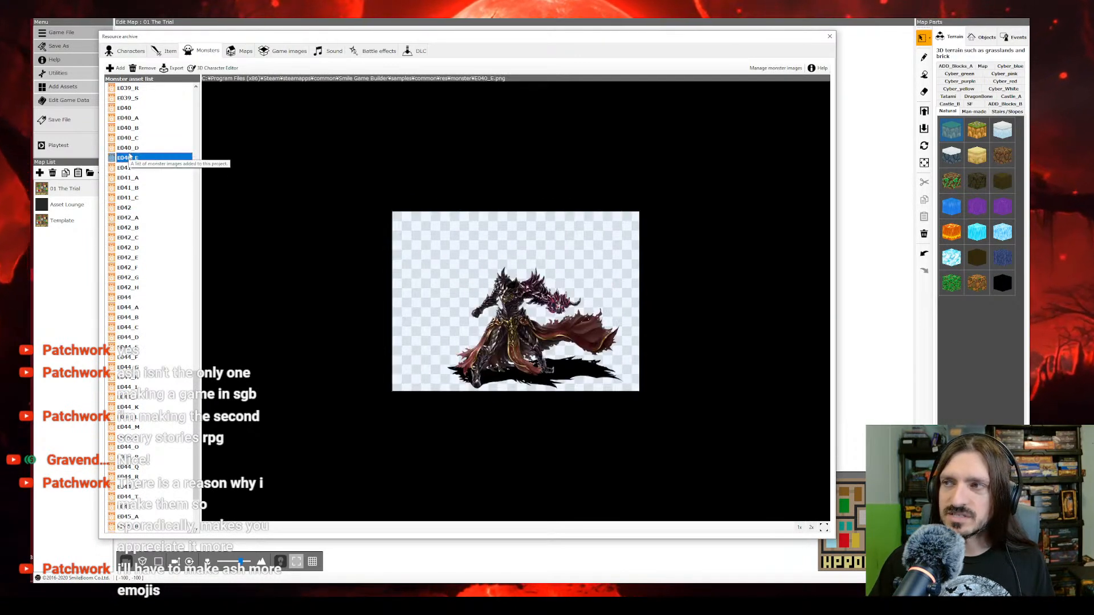
{"action": "left_click", "coordinate": [132, 148]}
{"action": "left_click", "coordinate": [135, 139]}
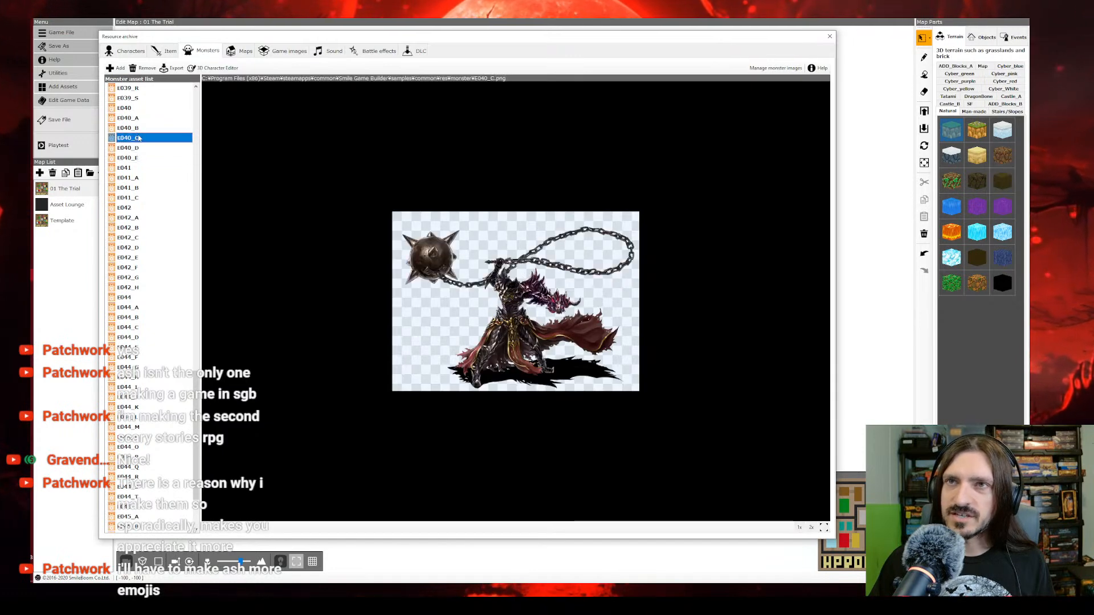
{"action": "left_click", "coordinate": [139, 128]}
{"action": "left_click", "coordinate": [141, 118]}
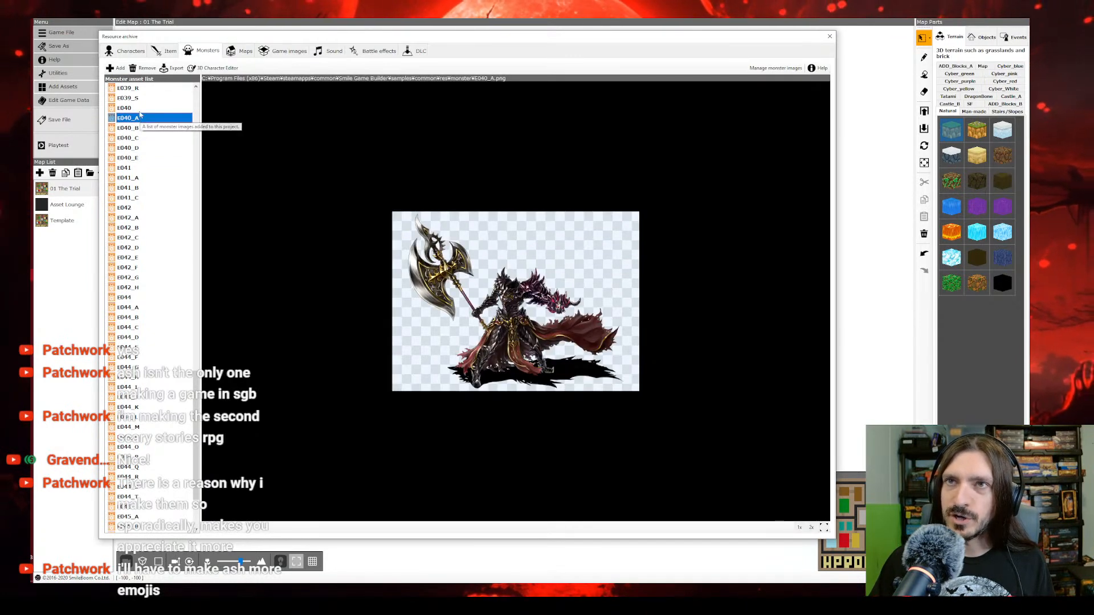
Step: Rename the axe-wielding monster image E040 as Chaos Warrior
{"action": "left_click", "coordinate": [139, 110]}
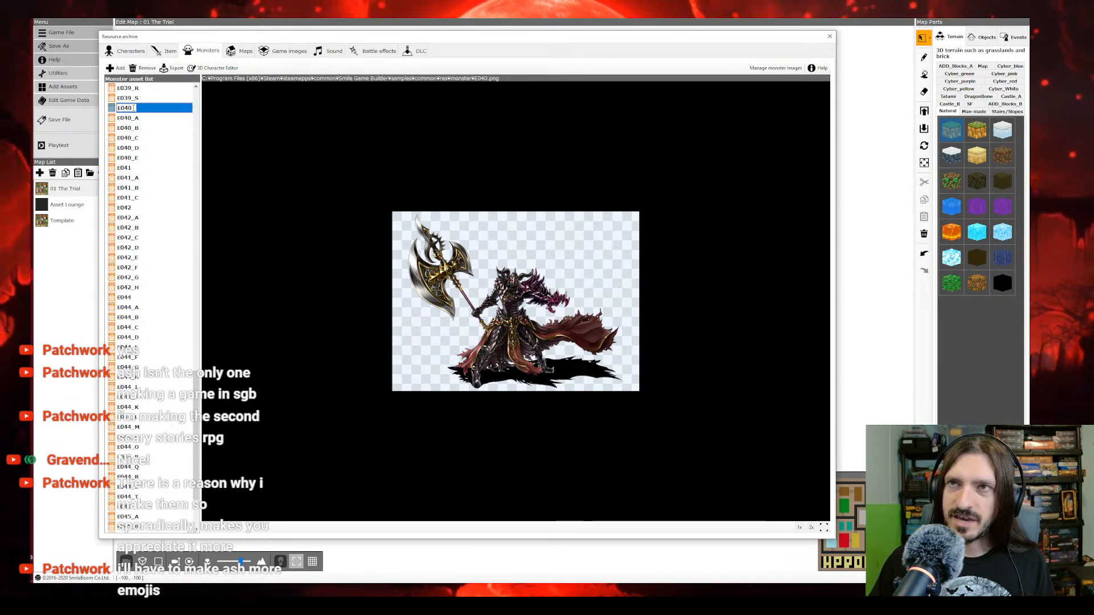
{"action": "left_click_drag", "start_coordinate": [135, 108], "coordinate": [58, 110]}
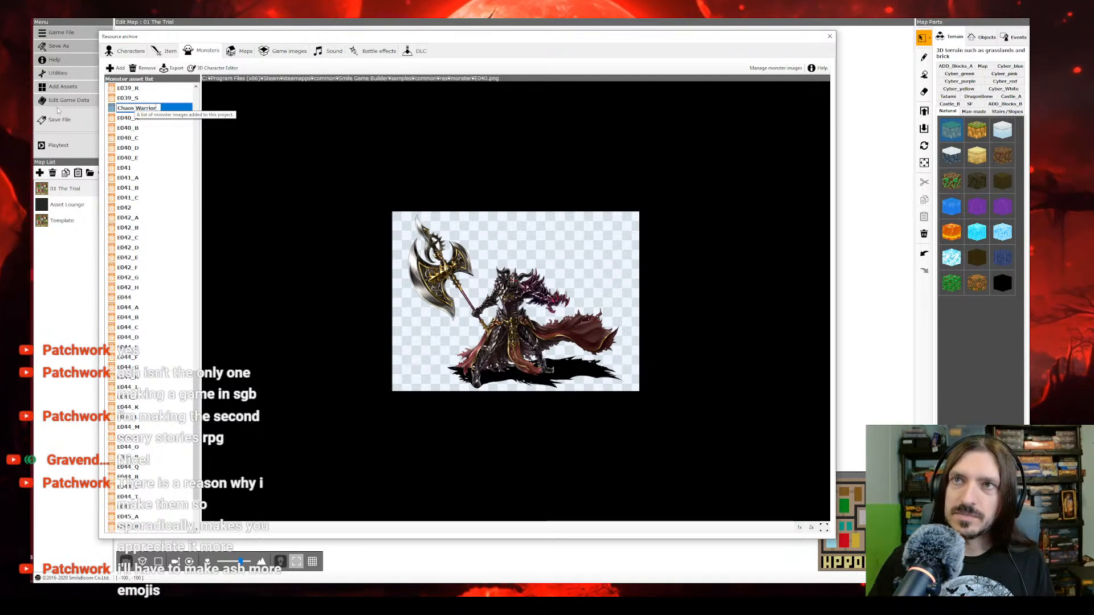
{"action": "left_click", "coordinate": [132, 119]}
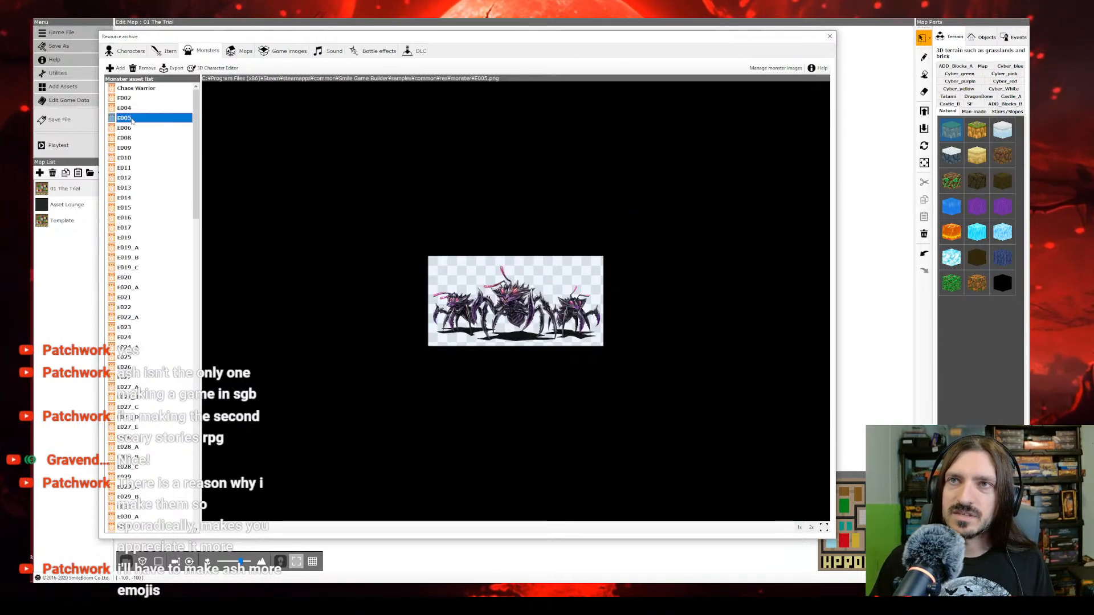
Step: Compare the first flame and ice mage variants of E039 and rename the image E039_B as Kessandria
{"action": "scroll", "coordinate": [151, 228], "scroll_direction": "down", "scroll_amount": 20}
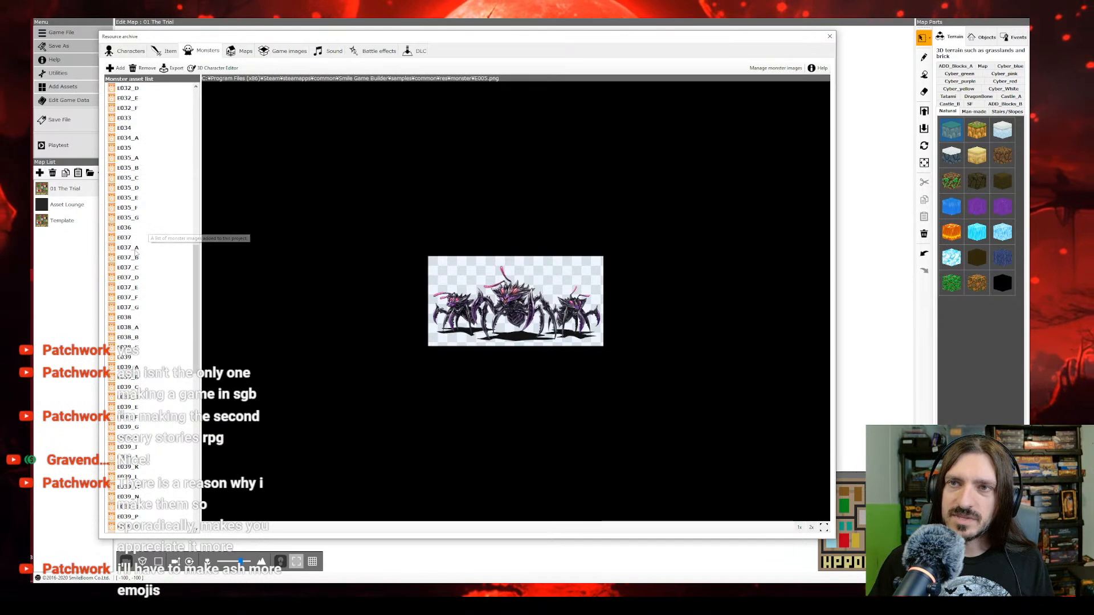
{"action": "scroll", "coordinate": [142, 262], "scroll_direction": "down", "scroll_amount": 2}
{"action": "left_click", "coordinate": [133, 307]}
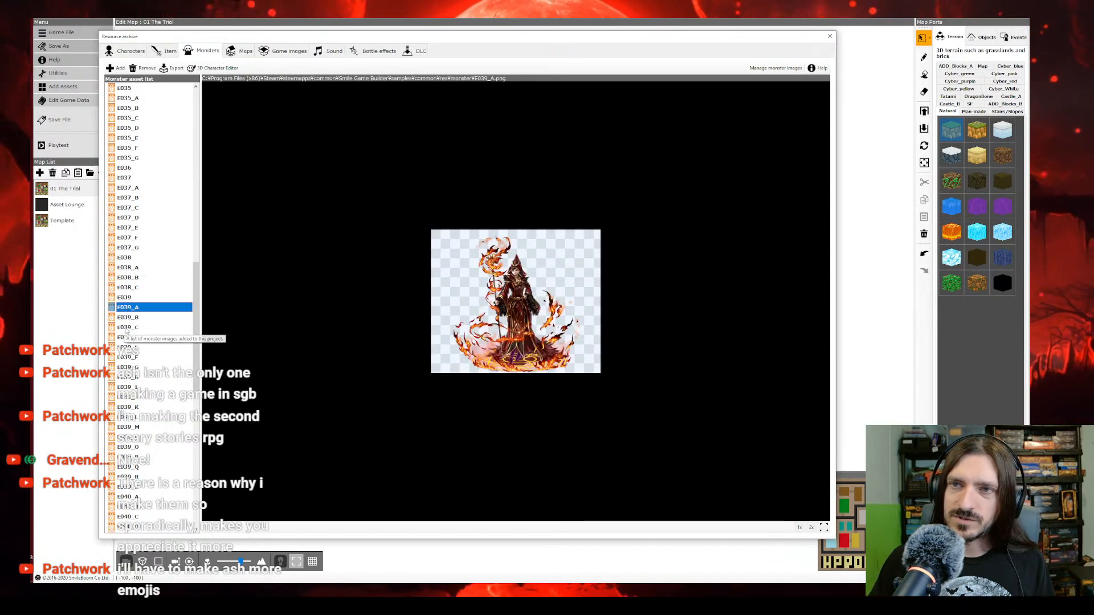
{"action": "left_click", "coordinate": [133, 318]}
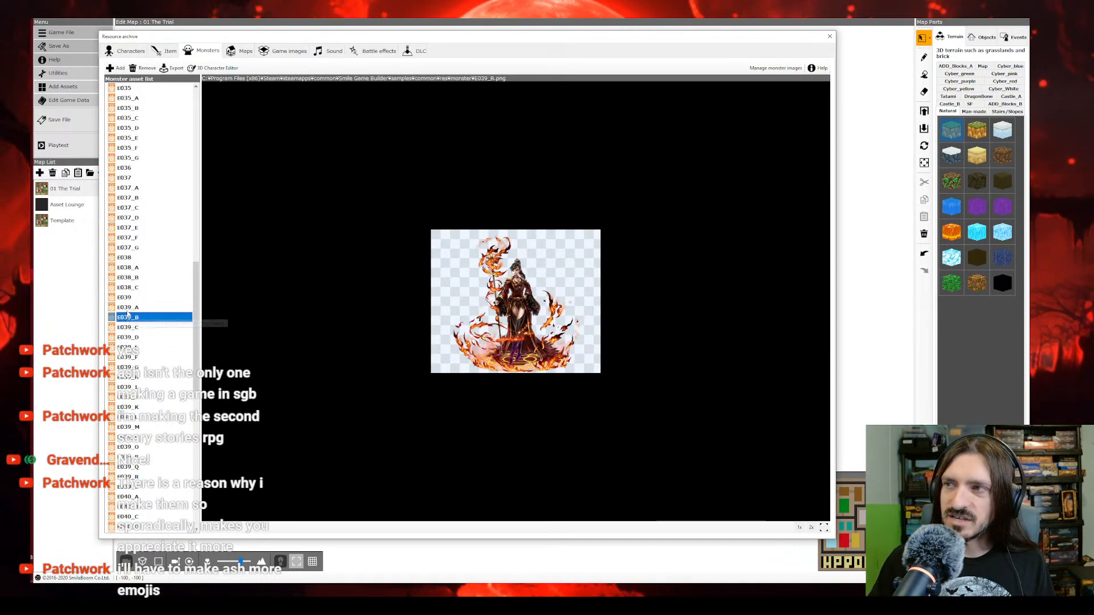
{"action": "left_click", "coordinate": [133, 327]}
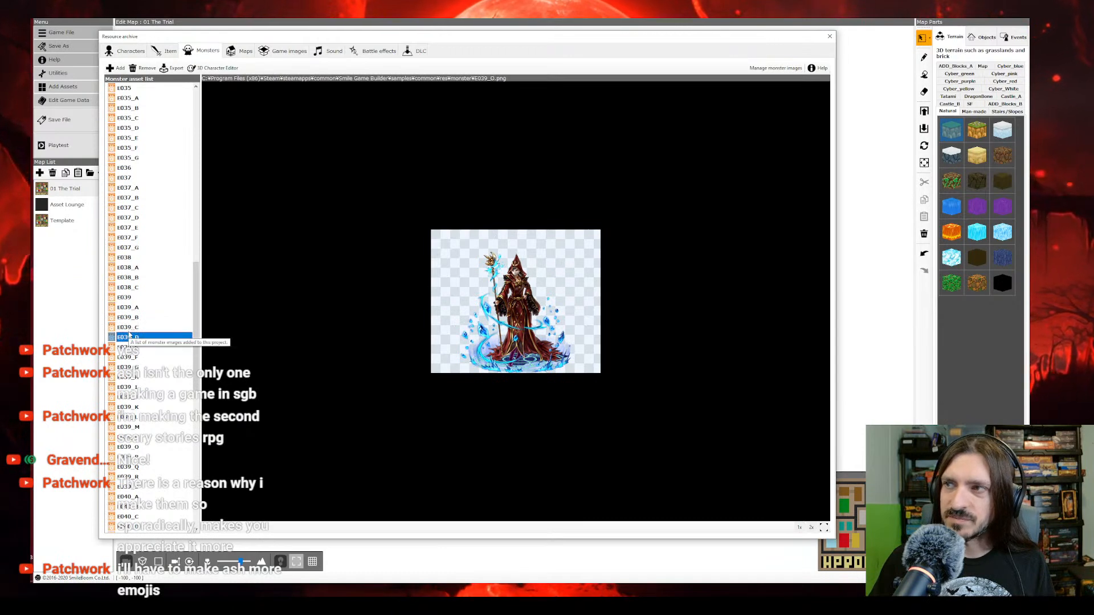
{"action": "left_click", "coordinate": [129, 320]}
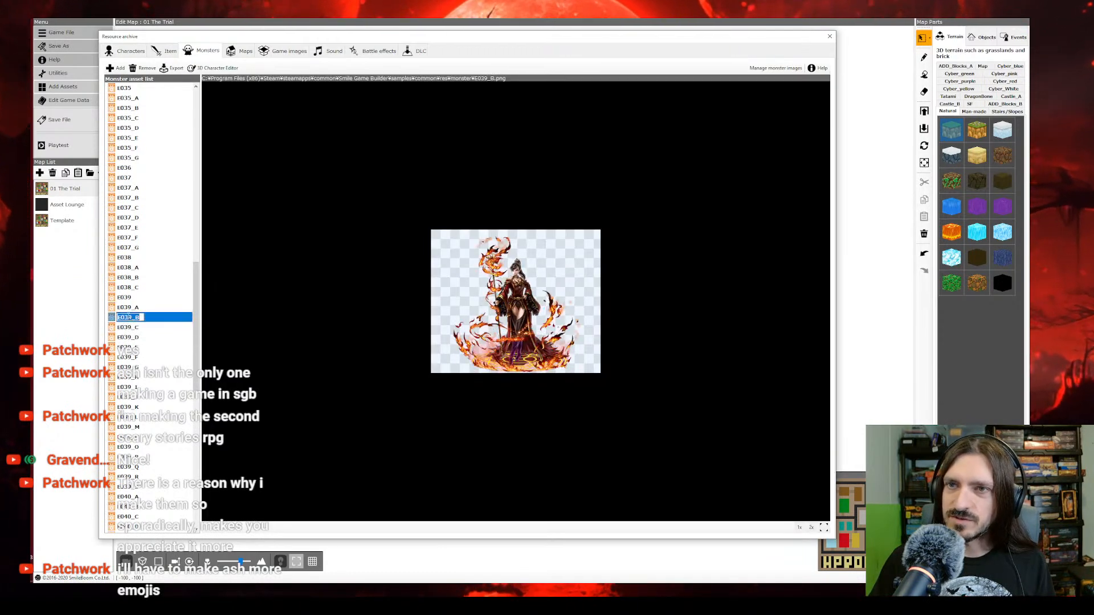
{"action": "left_click", "coordinate": [128, 317]}
{"action": "type", "text": "Kessandria"}
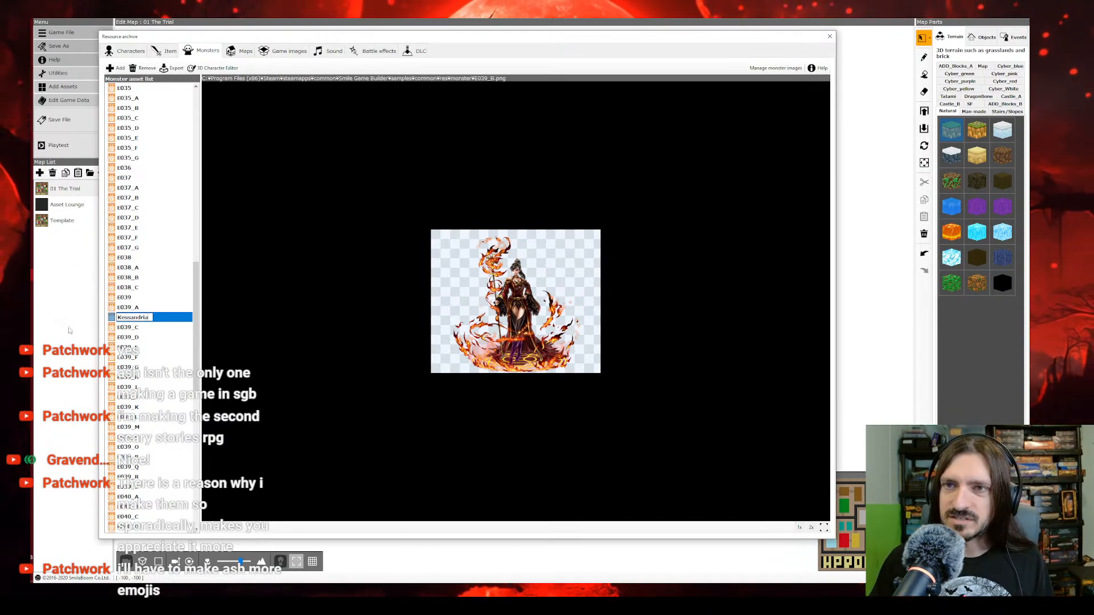
{"action": "left_click", "coordinate": [140, 362]}
Step: Rename the green reptilian monster image E044 as Lizardman
{"action": "left_click", "coordinate": [140, 358]}
{"action": "left_click", "coordinate": [131, 328]}
{"action": "scroll", "coordinate": [131, 327], "scroll_direction": "up", "scroll_amount": 2}
{"action": "left_click", "coordinate": [130, 287]}
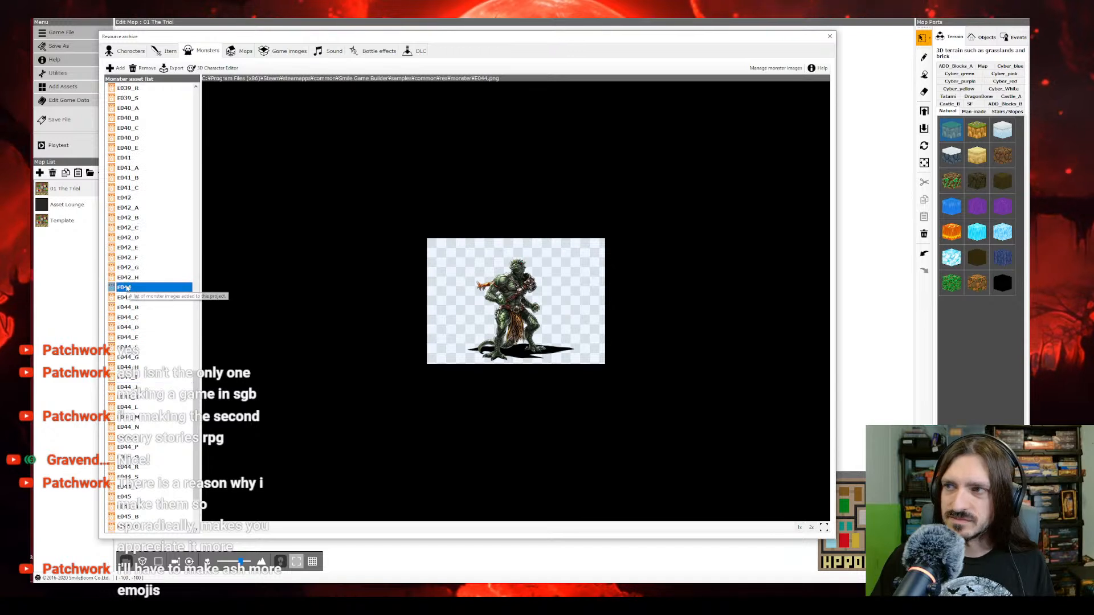
{"action": "type", "text": "ina"}
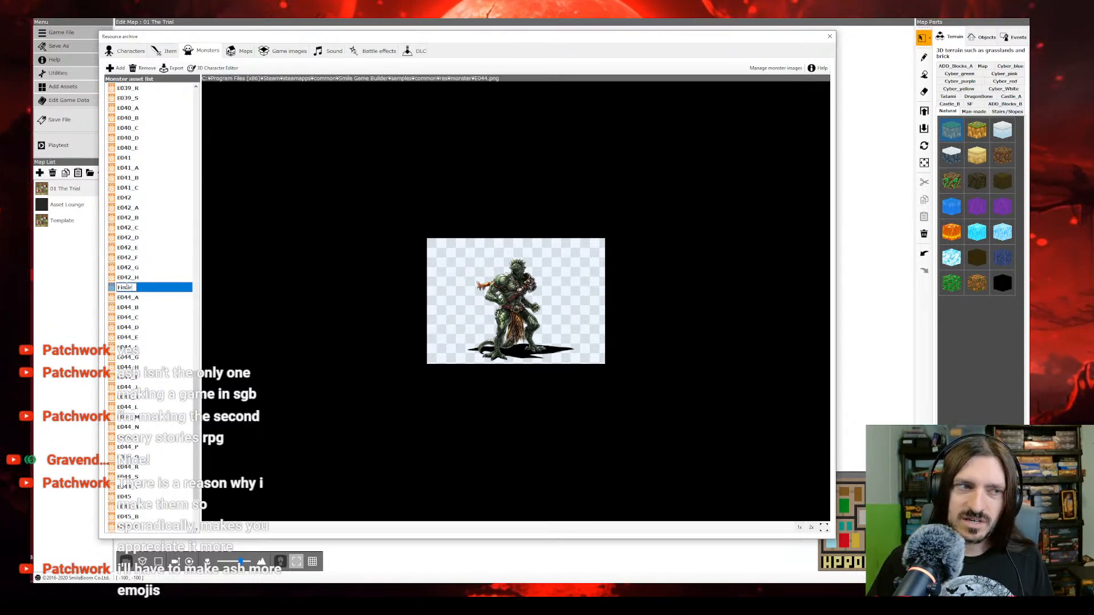
{"action": "key", "text": "BackSpace"}
{"action": "key", "text": "BackSpace"}
{"action": "type", "text": "Lizardman"}
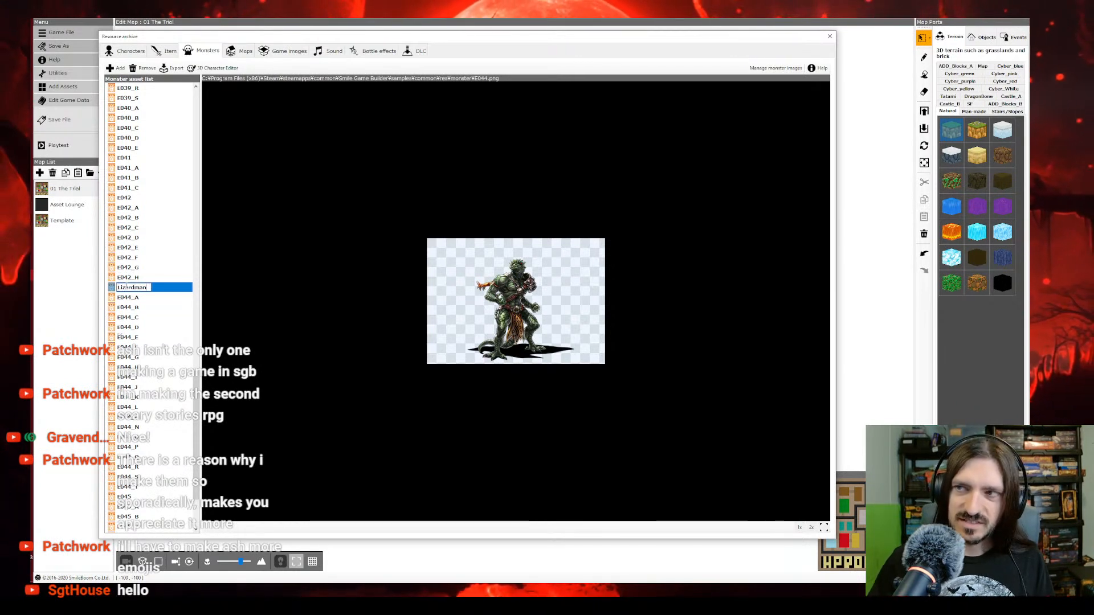
{"action": "left_click", "coordinate": [138, 297]}
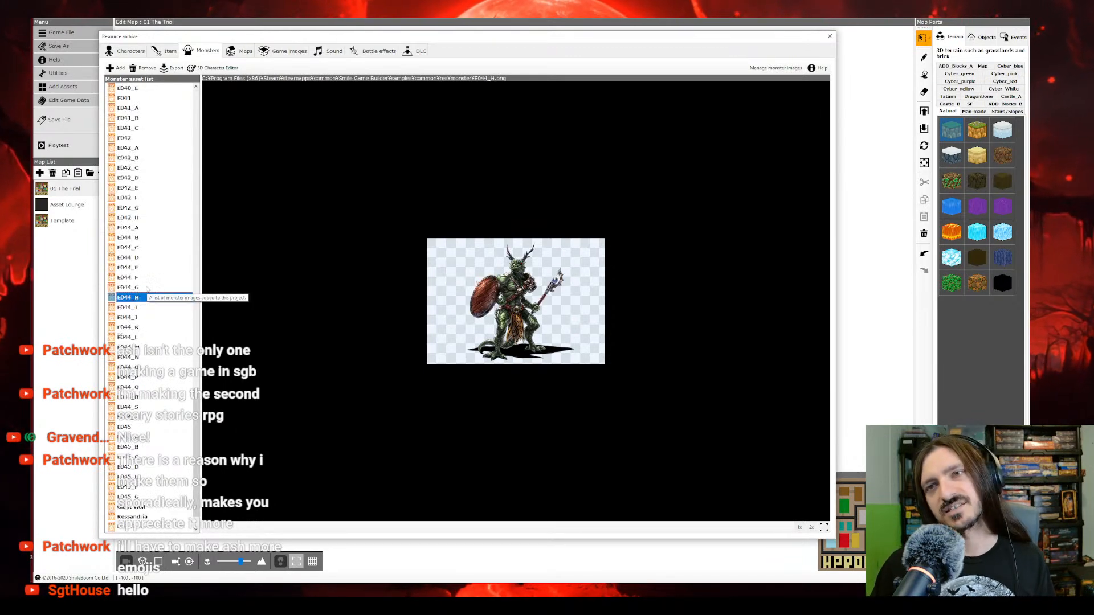
Step: Examine the lizardman variants, enlarging the preview of the crossbow-armed E044_E, and check the monster images E042_C and E041_C
{"action": "left_click", "coordinate": [138, 278]}
{"action": "key", "text": "Up"}
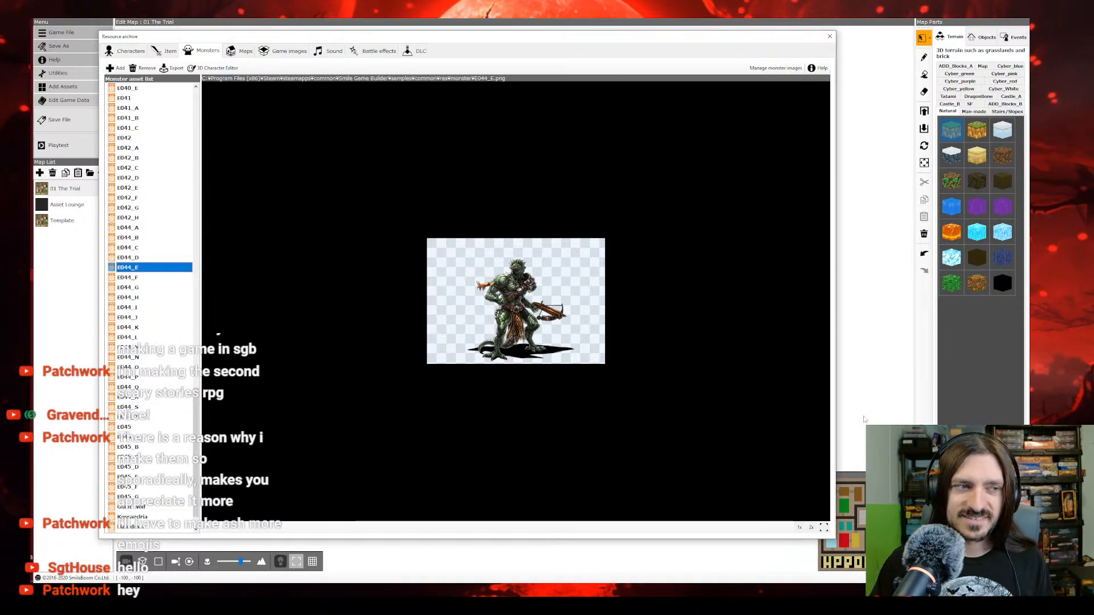
{"action": "left_click", "coordinate": [823, 527]}
{"action": "left_click", "coordinate": [821, 531]}
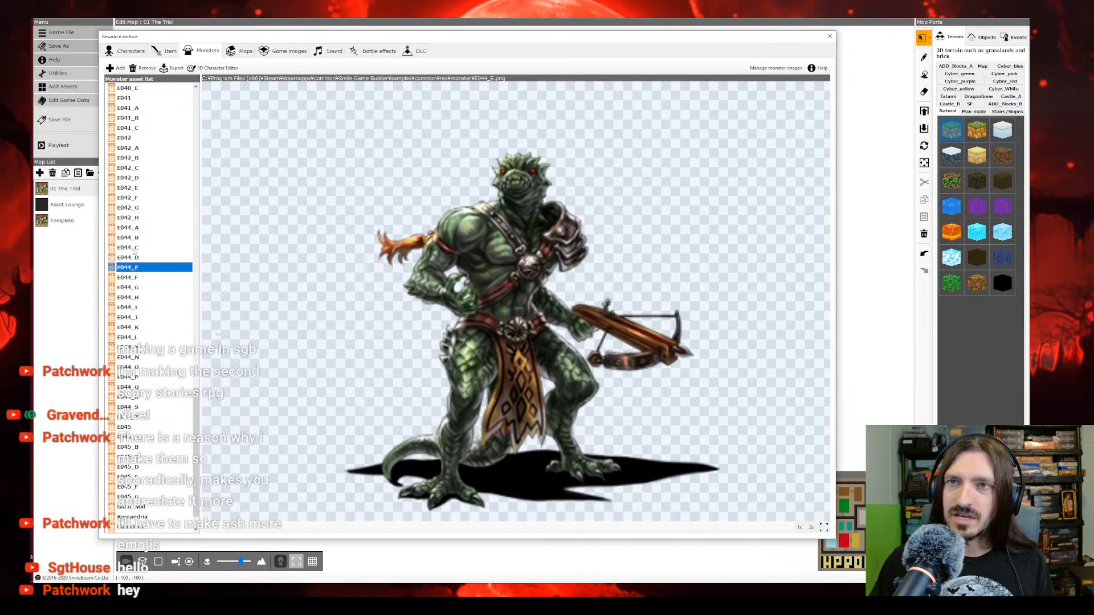
{"action": "left_click", "coordinate": [130, 166]}
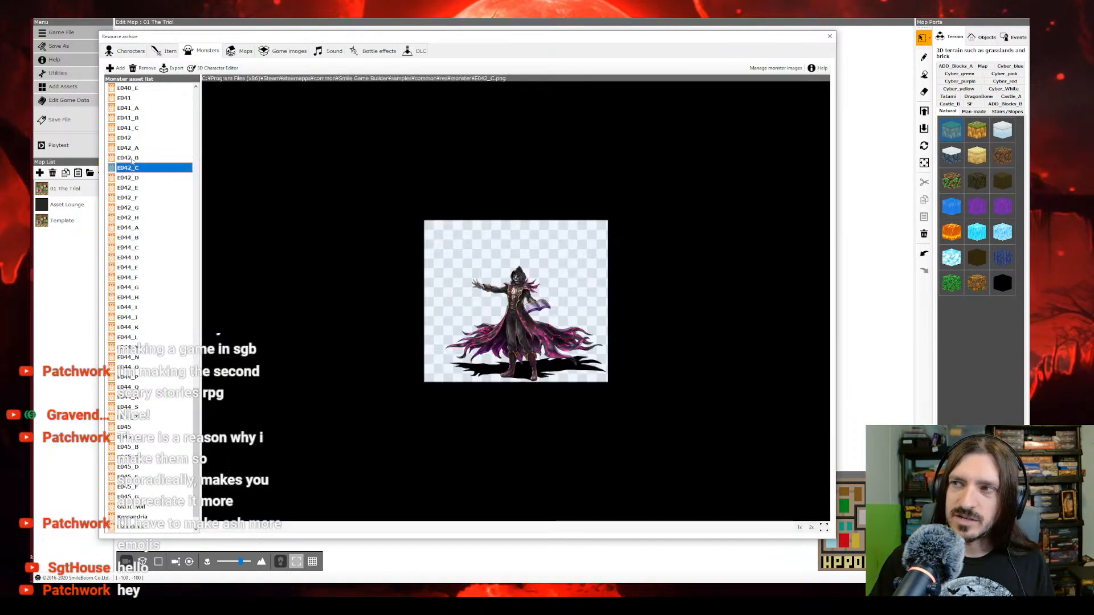
{"action": "left_click", "coordinate": [132, 158]}
{"action": "left_click", "coordinate": [128, 127]}
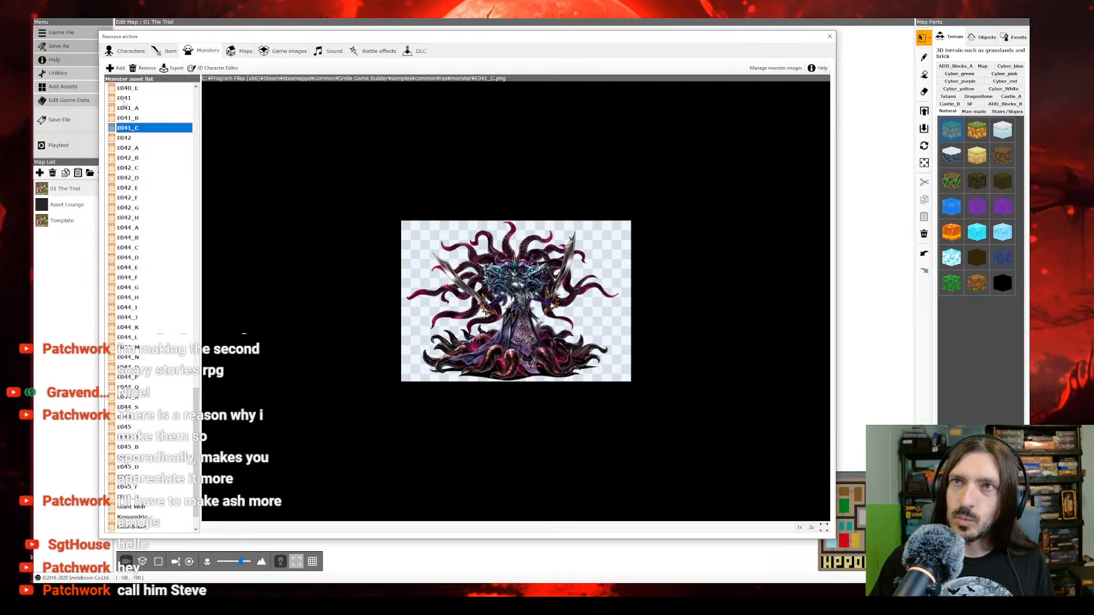
Step: Delete the monster images E041 and E042 with all their variants, together with all remaining E044 variants
{"action": "left_click", "coordinate": [124, 99]}
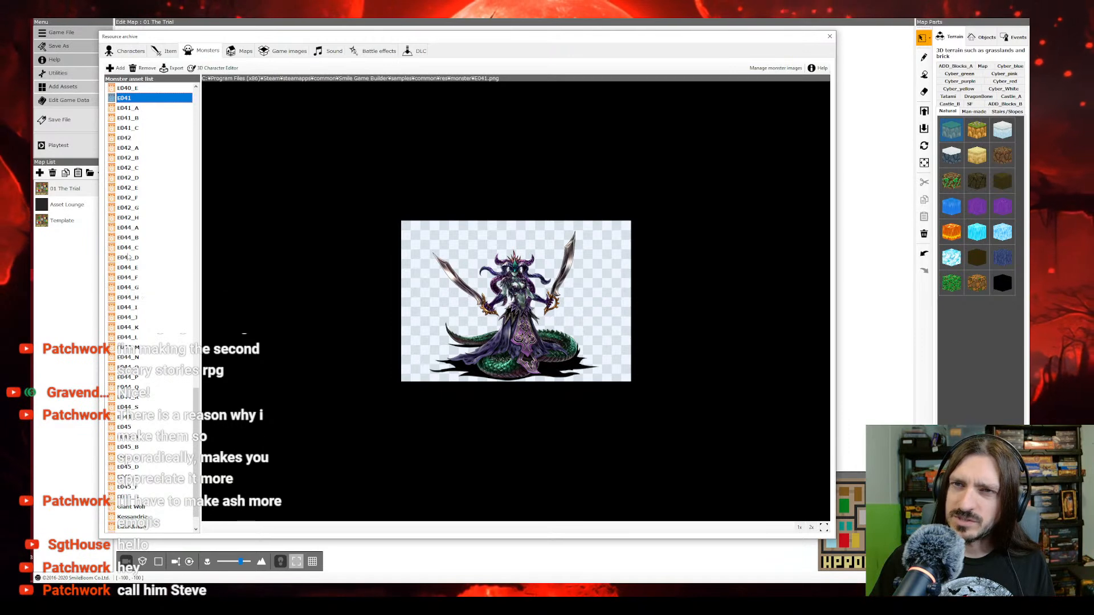
{"action": "left_click", "coordinate": [131, 416], "text": "shift"}
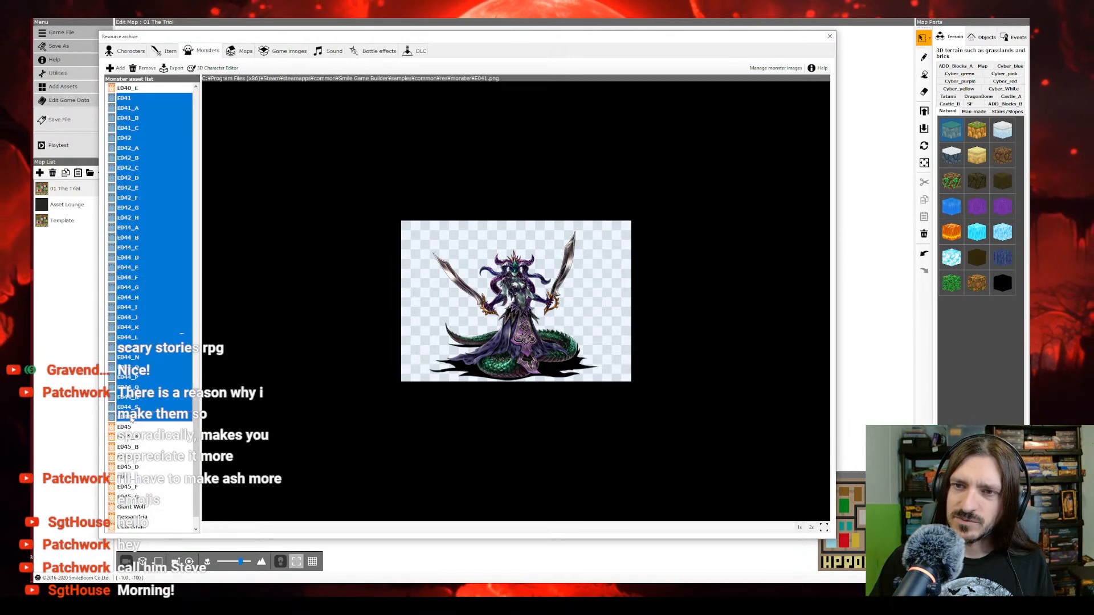
{"action": "right_click", "coordinate": [130, 417]}
{"action": "left_click", "coordinate": [150, 421]}
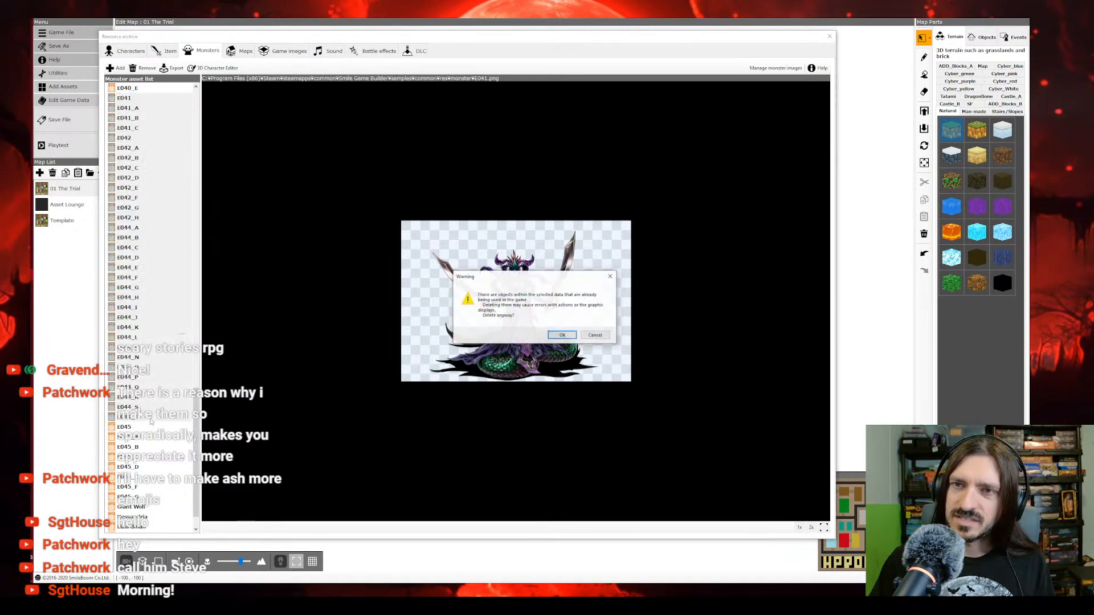
{"action": "left_click", "coordinate": [562, 336]}
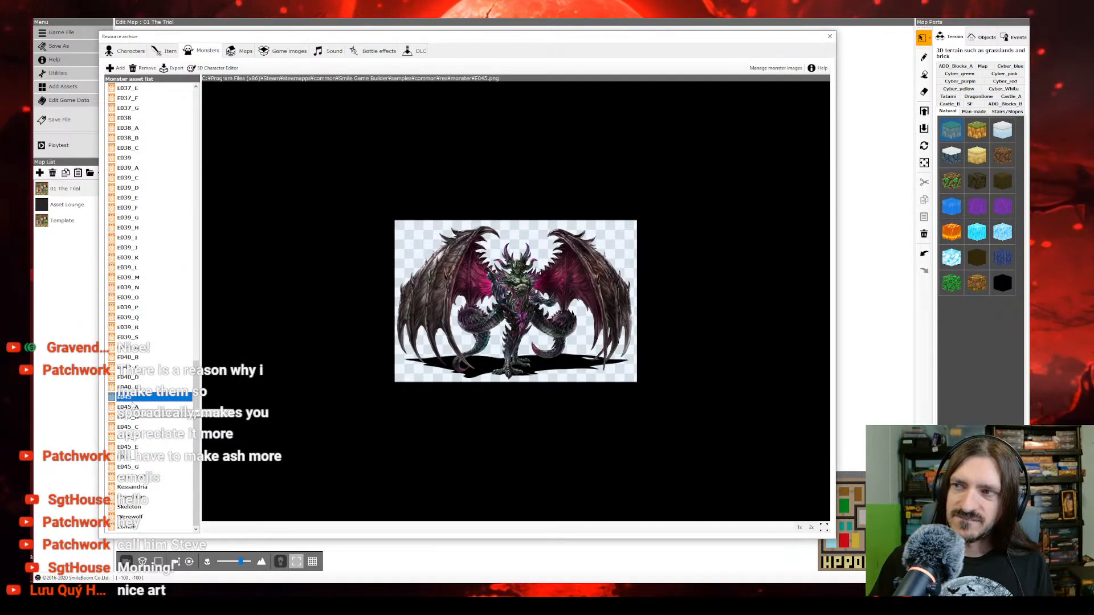
Step: Rename the winged demon image E045_A as Gargoyle
{"action": "left_click", "coordinate": [131, 407]}
{"action": "left_click", "coordinate": [132, 408]}
{"action": "type", "text": "Gargoyle"}
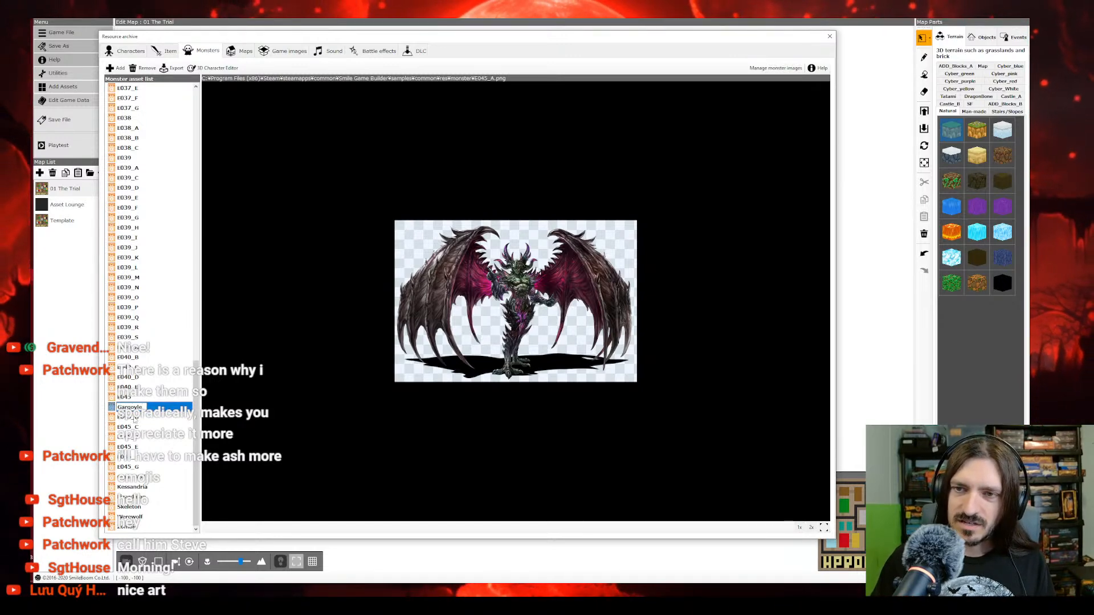
{"action": "left_click", "coordinate": [134, 417]}
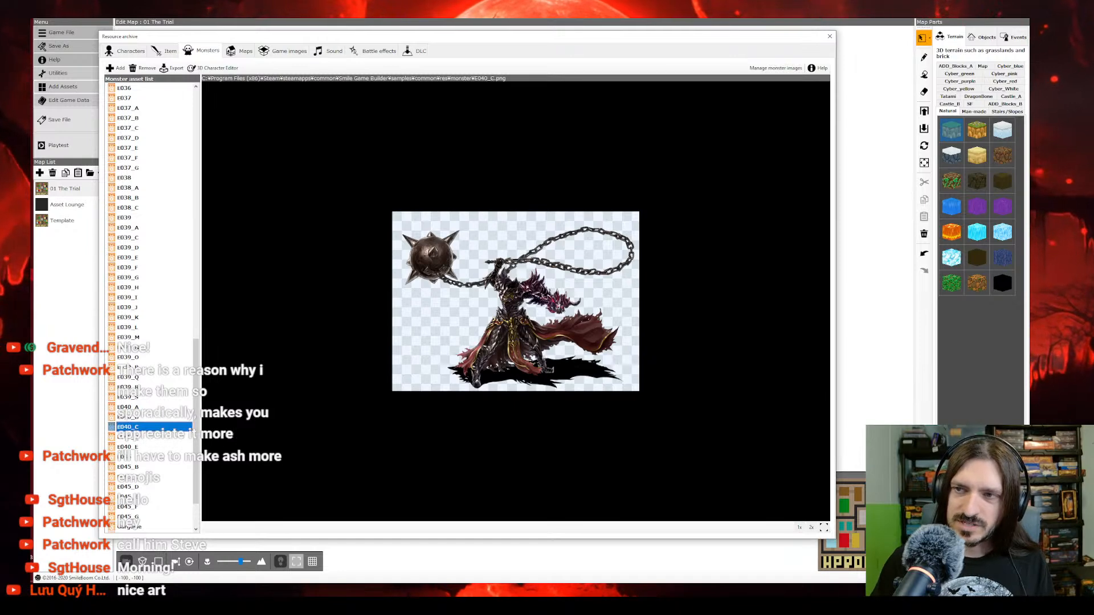
Step: Review the remaining E045 demon images and delete them together with the E040 variants A through E, keeping Gargoyle
{"action": "left_click", "coordinate": [129, 456]}
{"action": "left_click", "coordinate": [129, 469]}
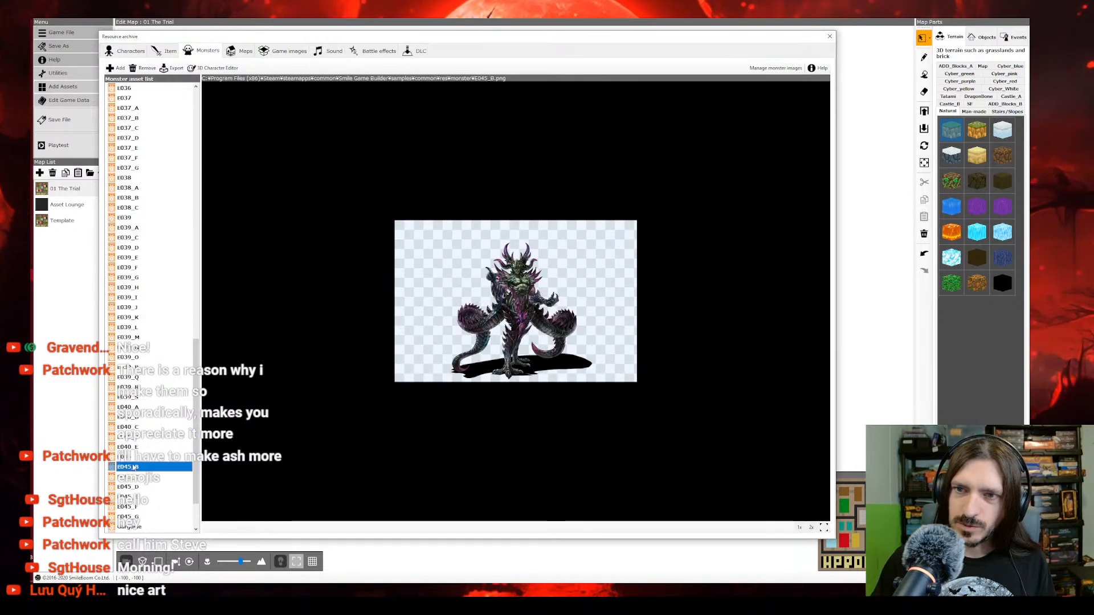
{"action": "left_click", "coordinate": [130, 487]}
{"action": "left_click", "coordinate": [130, 498]}
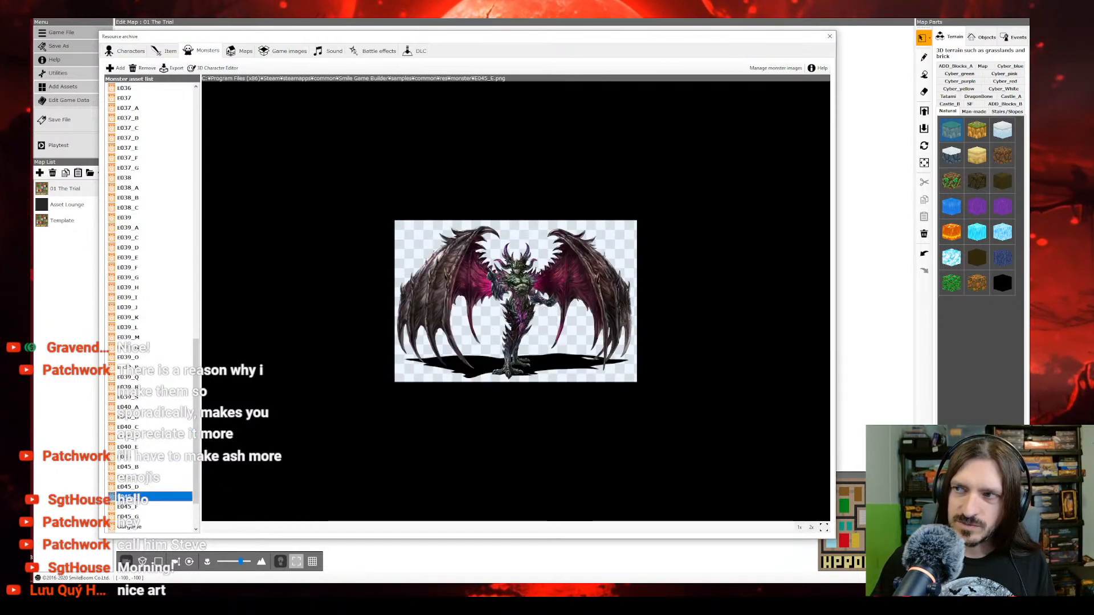
{"action": "left_click", "coordinate": [130, 517]}
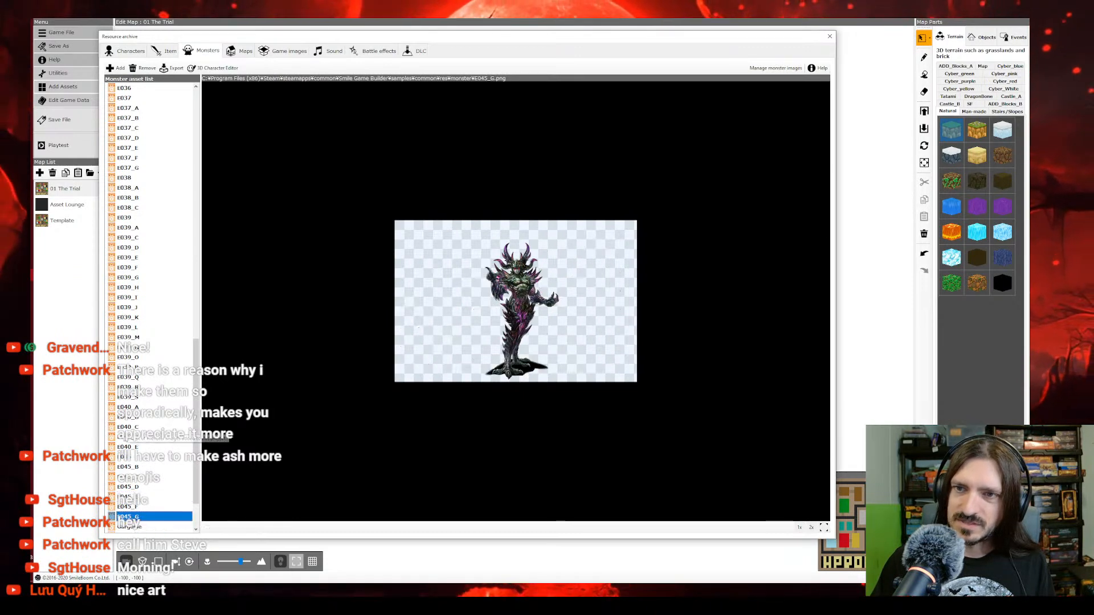
{"action": "left_click", "coordinate": [129, 408], "text": "shift"}
{"action": "left_click", "coordinate": [134, 421]}
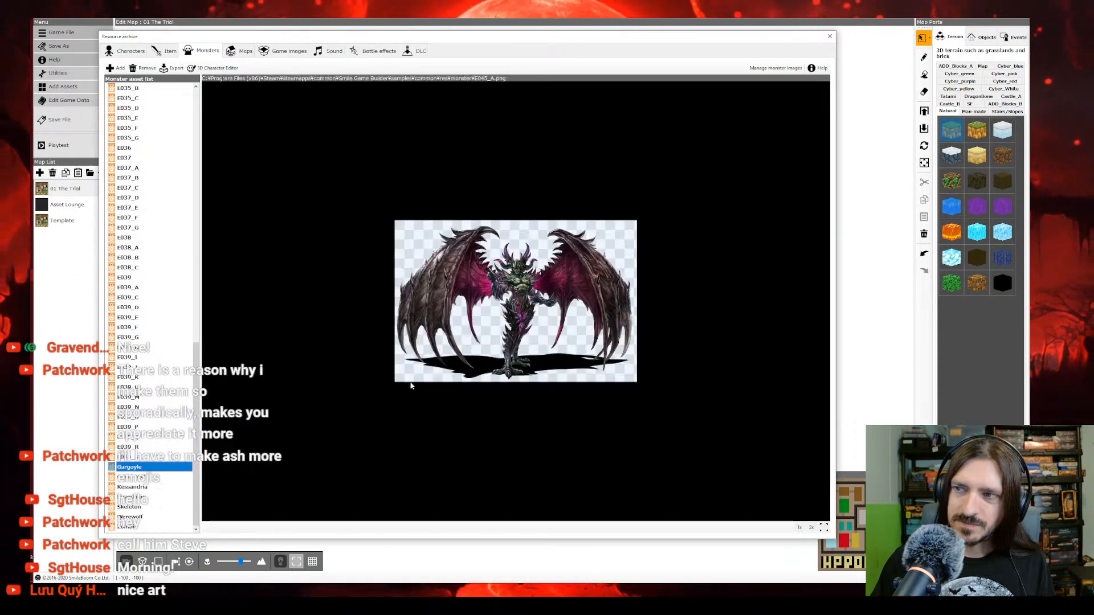
Step: Look through the monster images from E024_A to E027 and rename the green club-wielding E027 as Orc
{"action": "scroll", "coordinate": [163, 380], "scroll_direction": "up", "scroll_amount": 17}
{"action": "left_click", "coordinate": [153, 249]}
{"action": "left_click", "coordinate": [148, 278]}
{"action": "left_click", "coordinate": [139, 267]}
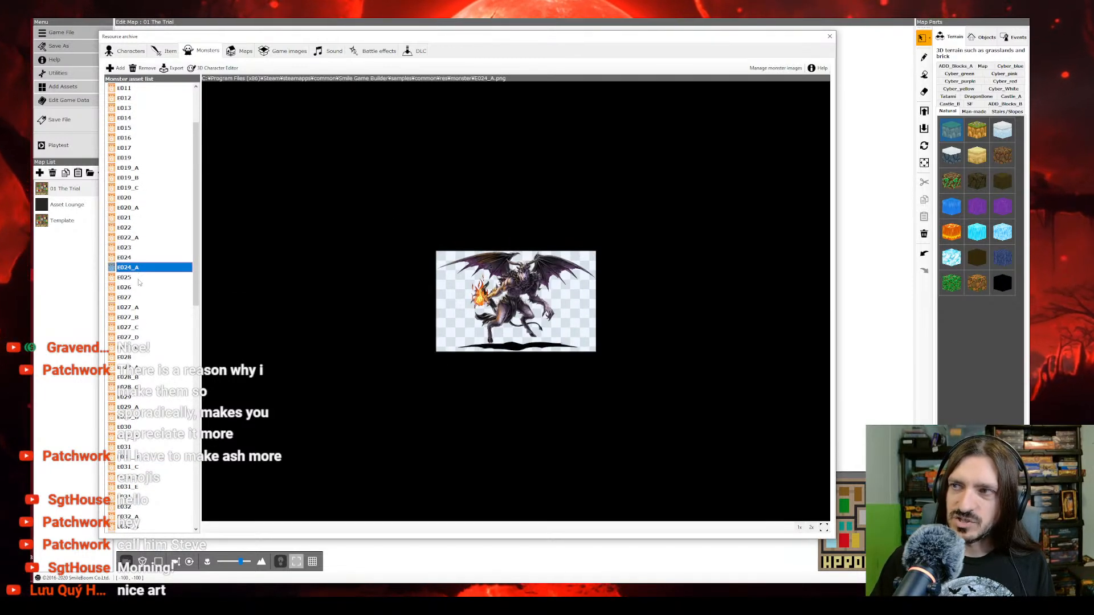
{"action": "left_click", "coordinate": [136, 278]}
{"action": "left_click", "coordinate": [136, 287]}
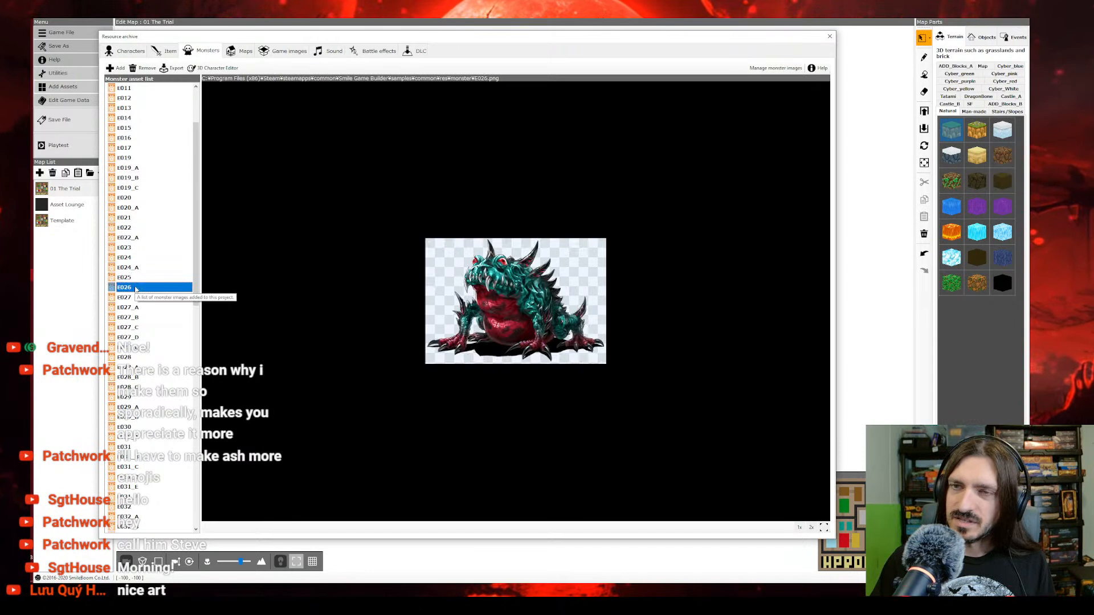
{"action": "left_click", "coordinate": [136, 298]}
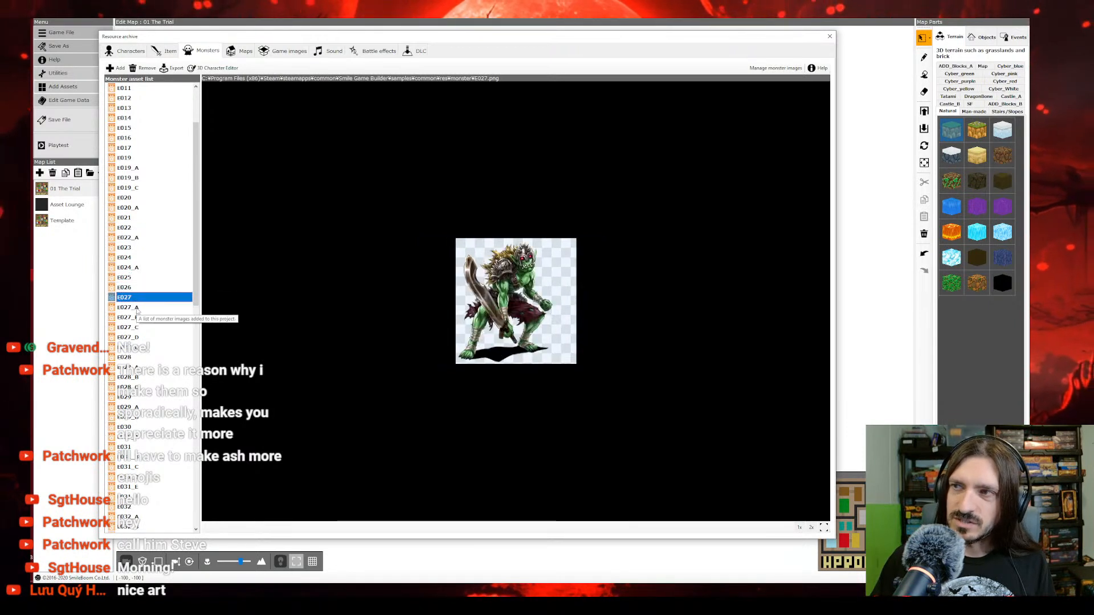
{"action": "left_click", "coordinate": [140, 298]}
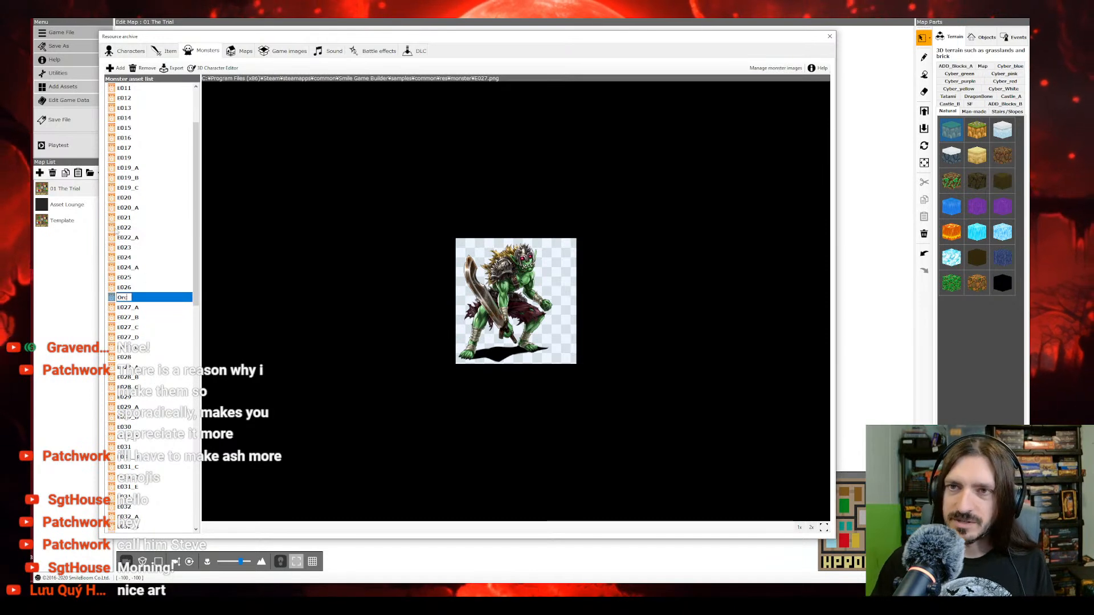
{"action": "left_click", "coordinate": [125, 310]}
Step: Examine the robed mage image E039 and its variants, including E039_K, E039_L and E039_S
{"action": "left_click", "coordinate": [132, 296]}
{"action": "left_click", "coordinate": [132, 297]}
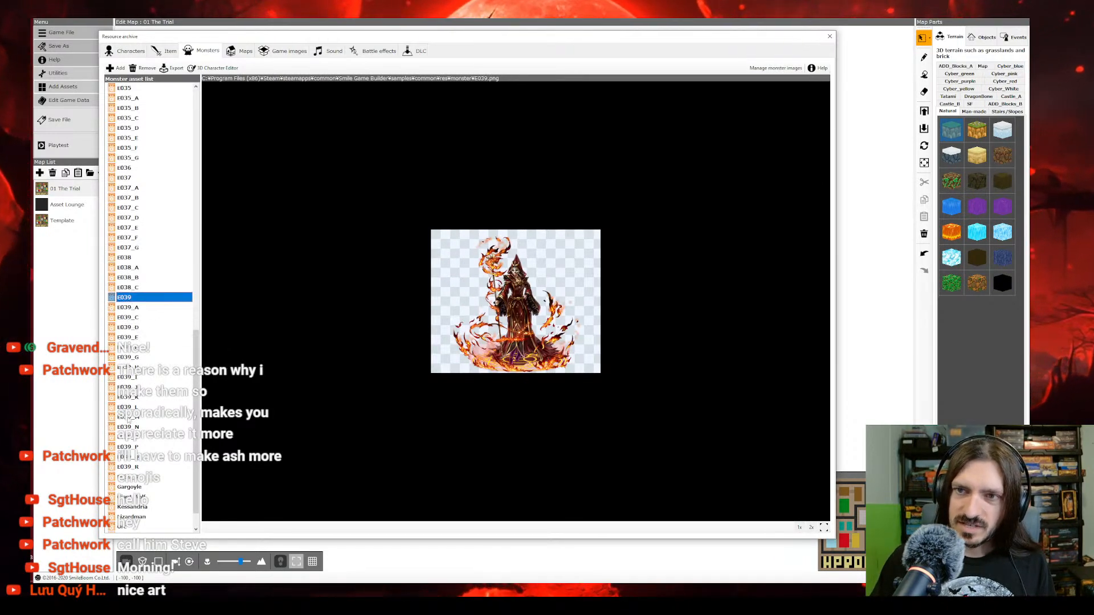
{"action": "left_click", "coordinate": [131, 448]}
{"action": "left_click", "coordinate": [131, 477]}
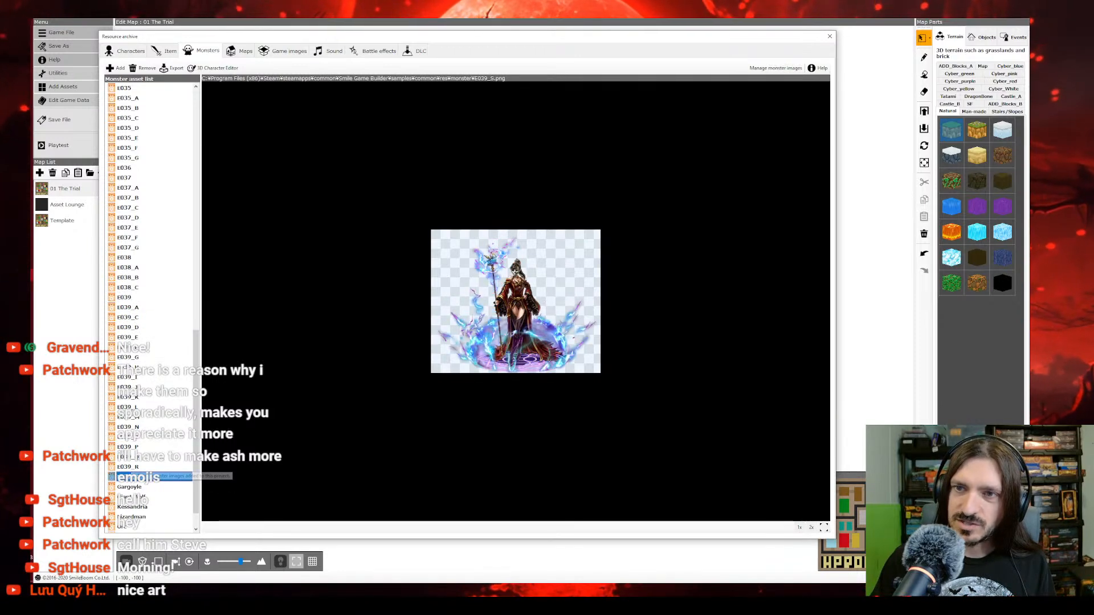
{"action": "left_click", "coordinate": [131, 417]}
{"action": "left_click", "coordinate": [131, 466]}
{"action": "left_click", "coordinate": [131, 457]}
{"action": "key", "text": "Up"}
{"action": "key", "text": "Up"}
{"action": "key", "text": "Up"}
{"action": "key", "text": "Up"}
{"action": "key", "text": "Up"}
{"action": "key", "text": "Up"}
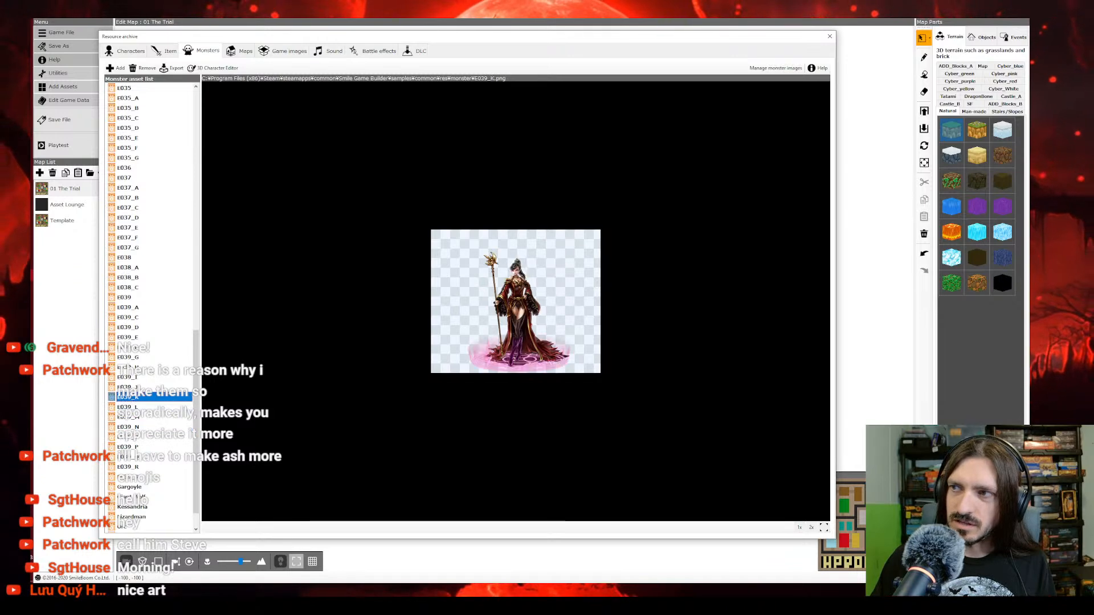
{"action": "left_click", "coordinate": [130, 418]}
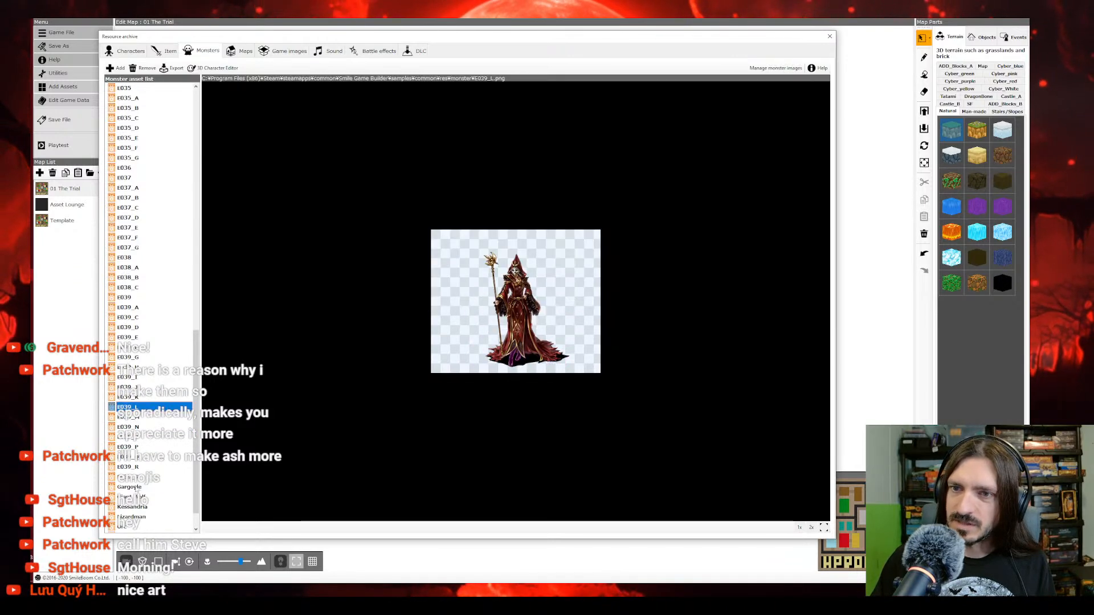
Step: Compare the Kessandria image with the E039 mage variants and delete the remaining E039 images
{"action": "left_click", "coordinate": [132, 507]}
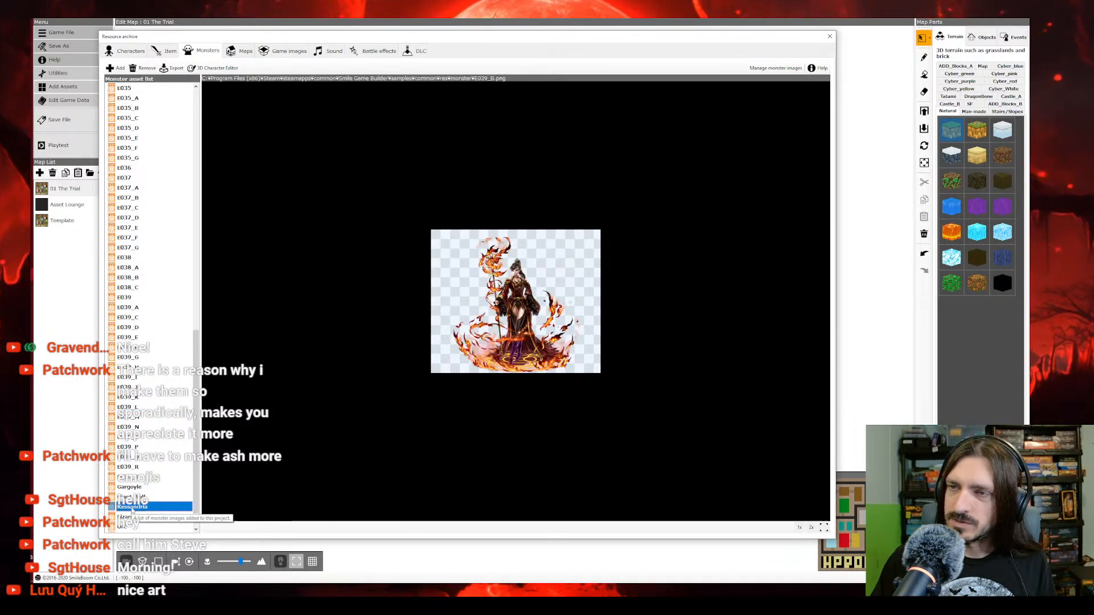
{"action": "left_click", "coordinate": [135, 477]}
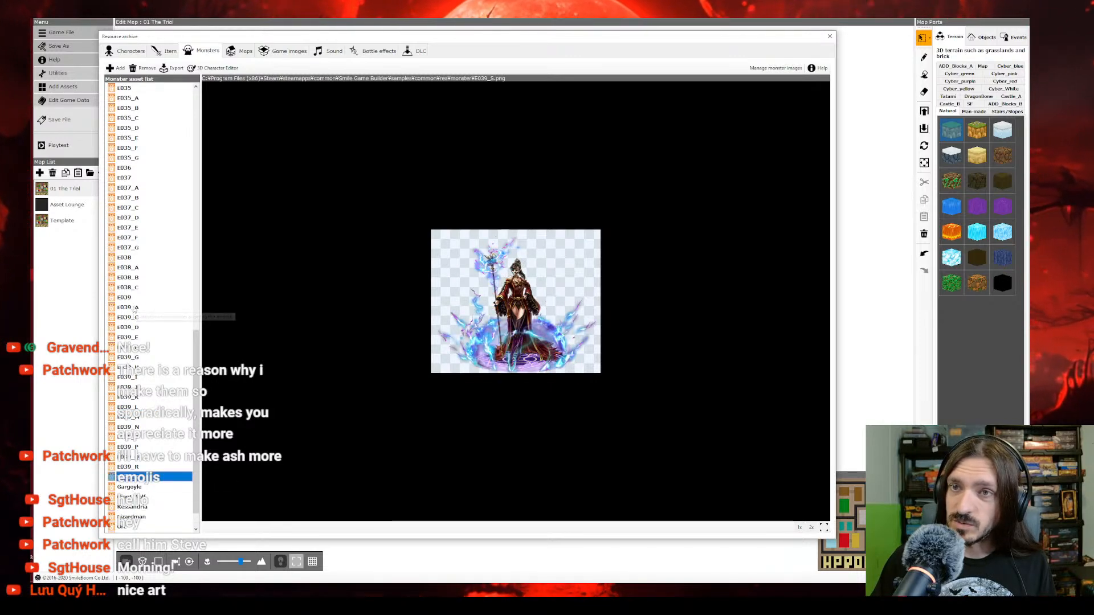
{"action": "left_click", "coordinate": [128, 327]}
{"action": "key", "text": "Down"}
{"action": "key", "text": "Down"}
{"action": "key", "text": "Down"}
{"action": "key", "text": "Down"}
{"action": "key", "text": "Down"}
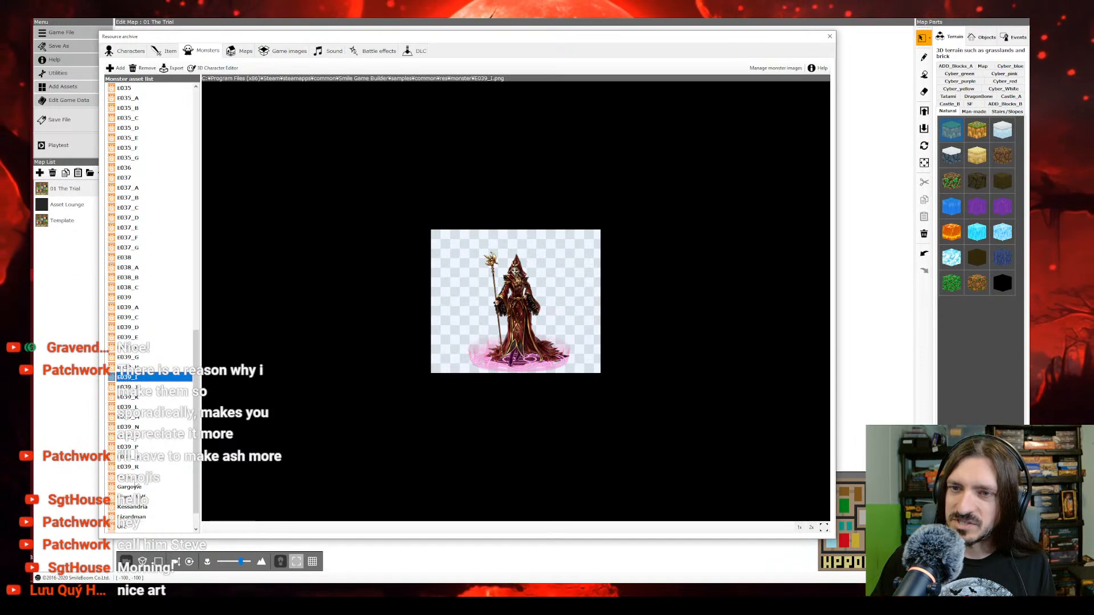
{"action": "left_click", "coordinate": [135, 474]}
{"action": "left_click", "coordinate": [134, 308], "text": "shift"}
{"action": "left_click", "coordinate": [127, 298], "text": "shift"}
{"action": "right_click", "coordinate": [127, 298]}
{"action": "left_click", "coordinate": [143, 305]}
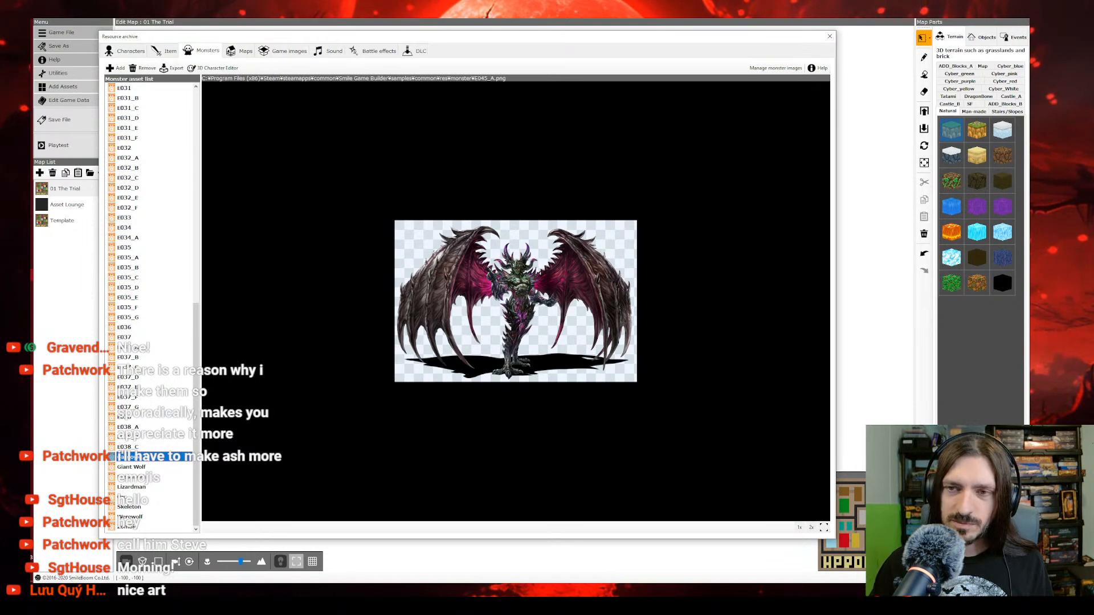
Step: Examine the scythe-wielding demon image E038 and its variants, viewing E038_A enlarged to fit the preview
{"action": "left_click", "coordinate": [139, 448]}
{"action": "left_click", "coordinate": [128, 427]}
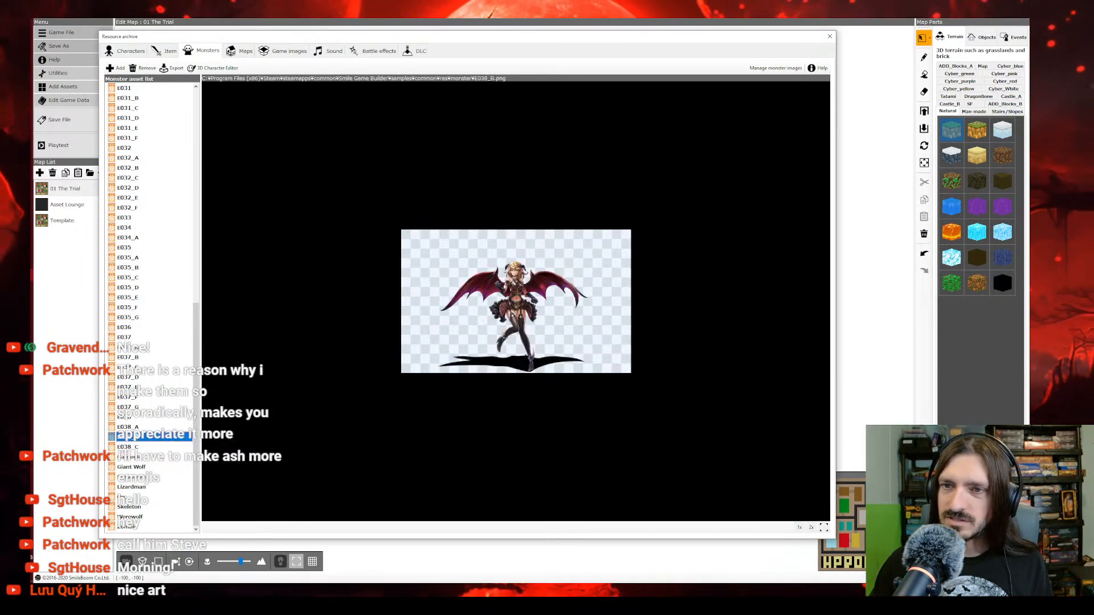
{"action": "left_click", "coordinate": [130, 408]}
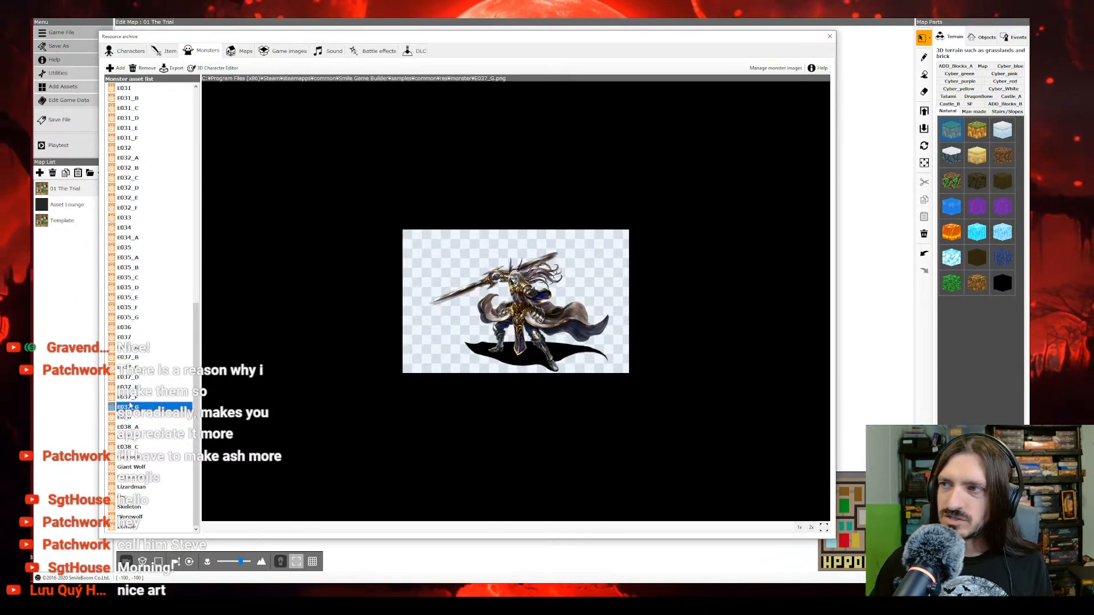
{"action": "left_click", "coordinate": [129, 427]}
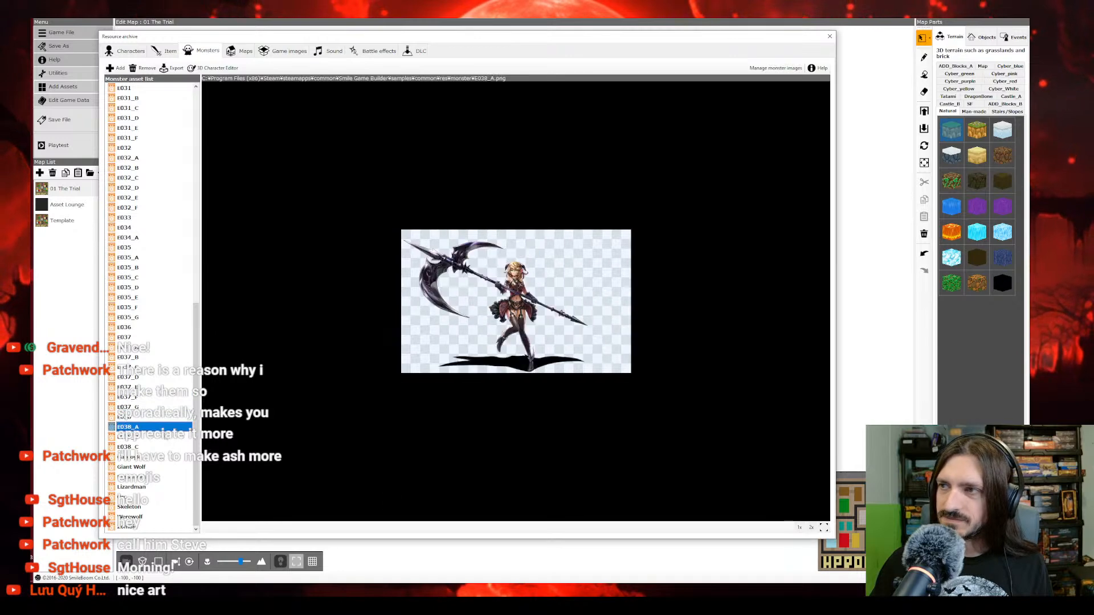
{"action": "left_click", "coordinate": [824, 528]}
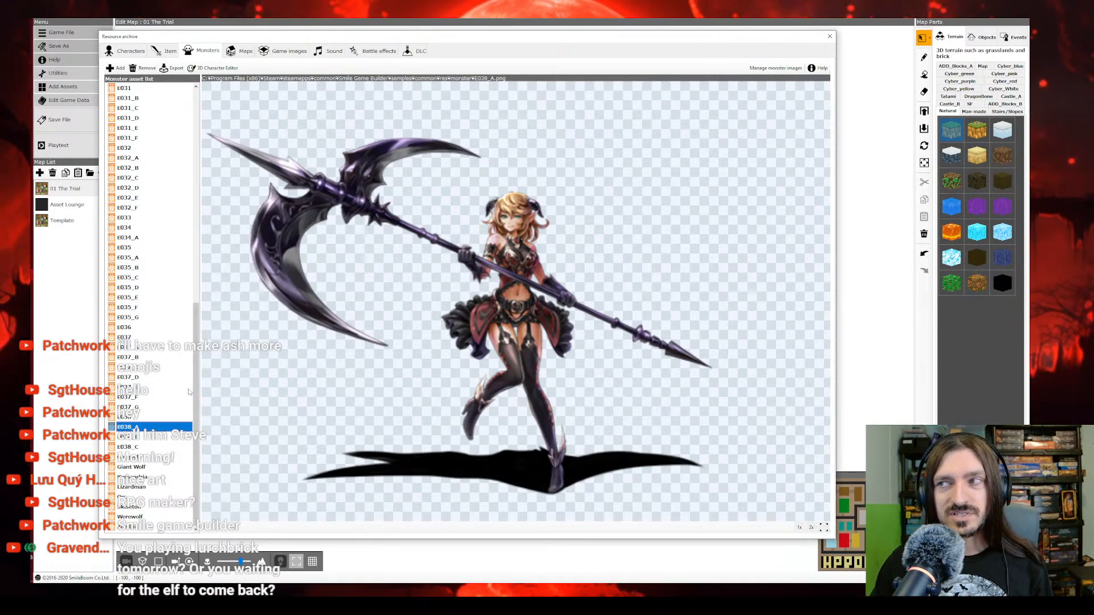
{"action": "left_click", "coordinate": [140, 416]}
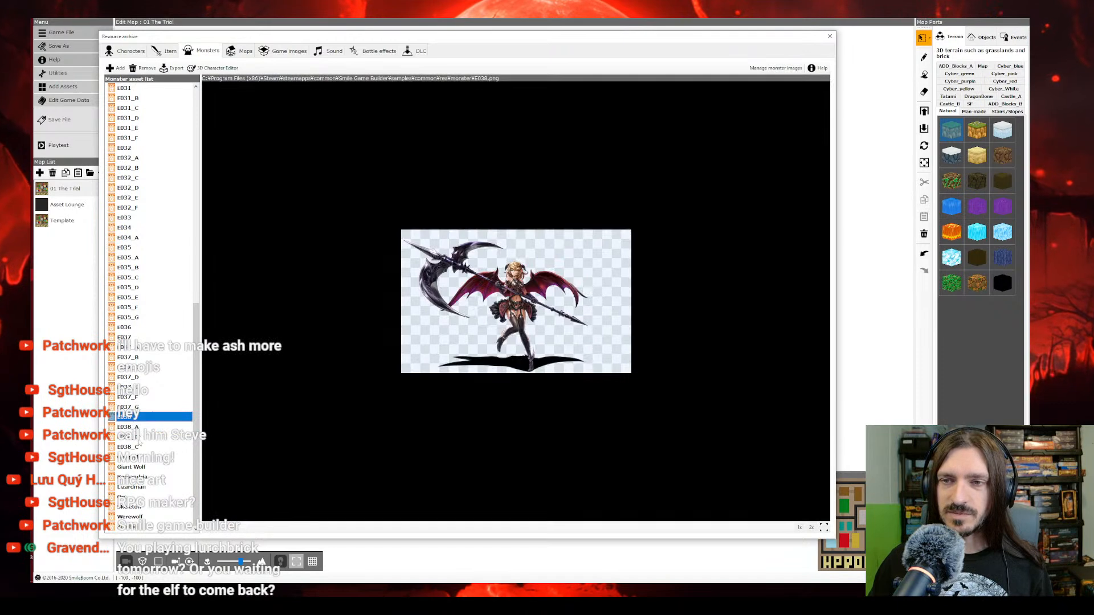
{"action": "left_click", "coordinate": [137, 447]}
Step: Compare the E037 swordsman variants and rename the wingless E037_F as Elf Warrior
{"action": "left_click", "coordinate": [134, 407]}
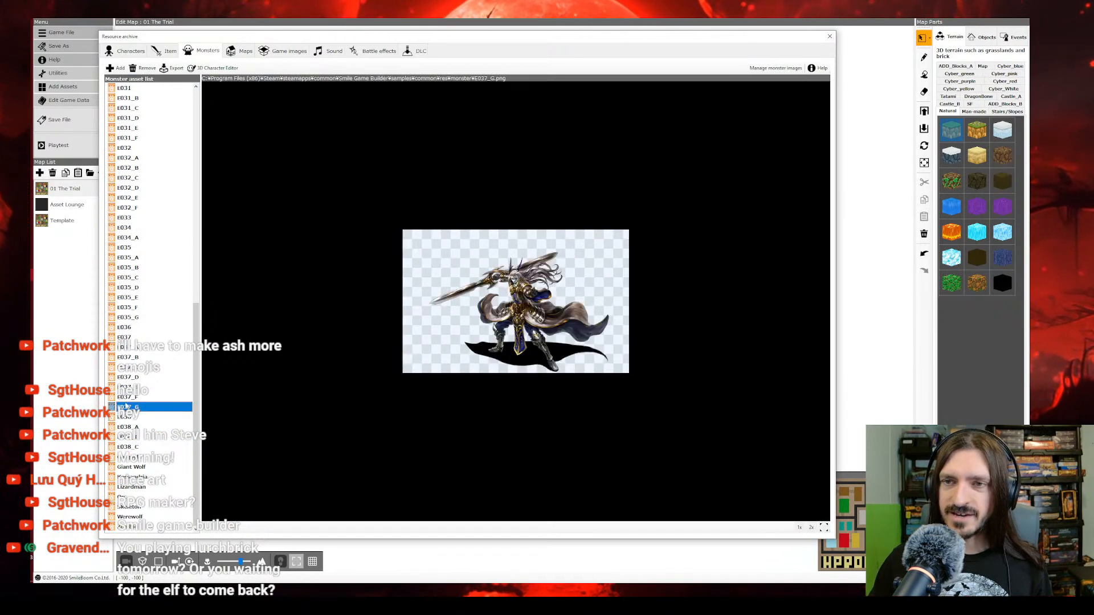
{"action": "left_click", "coordinate": [131, 377]}
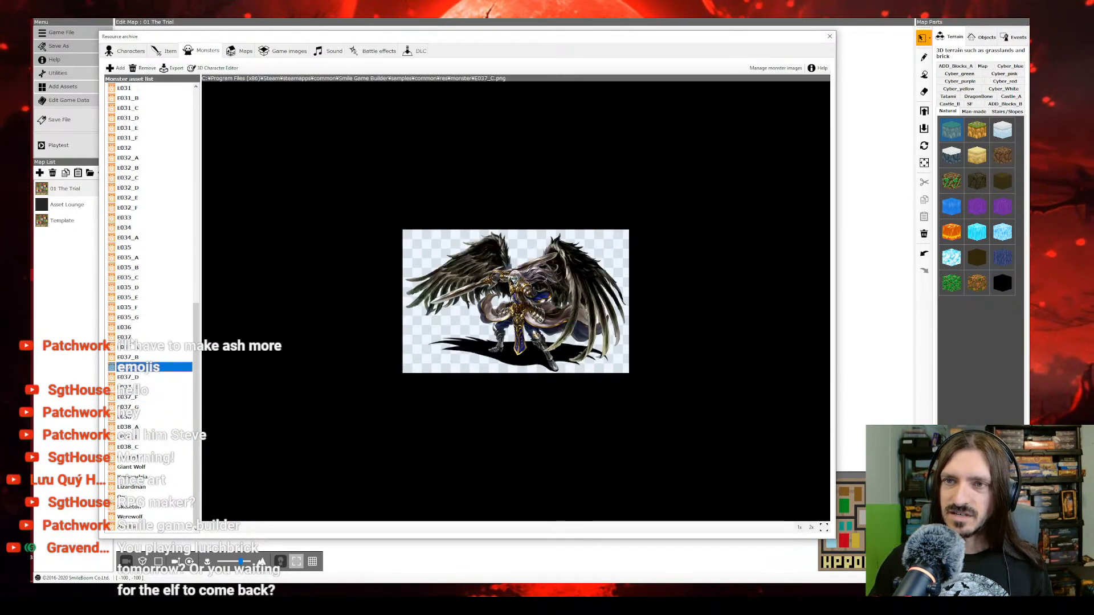
{"action": "left_click", "coordinate": [125, 337]}
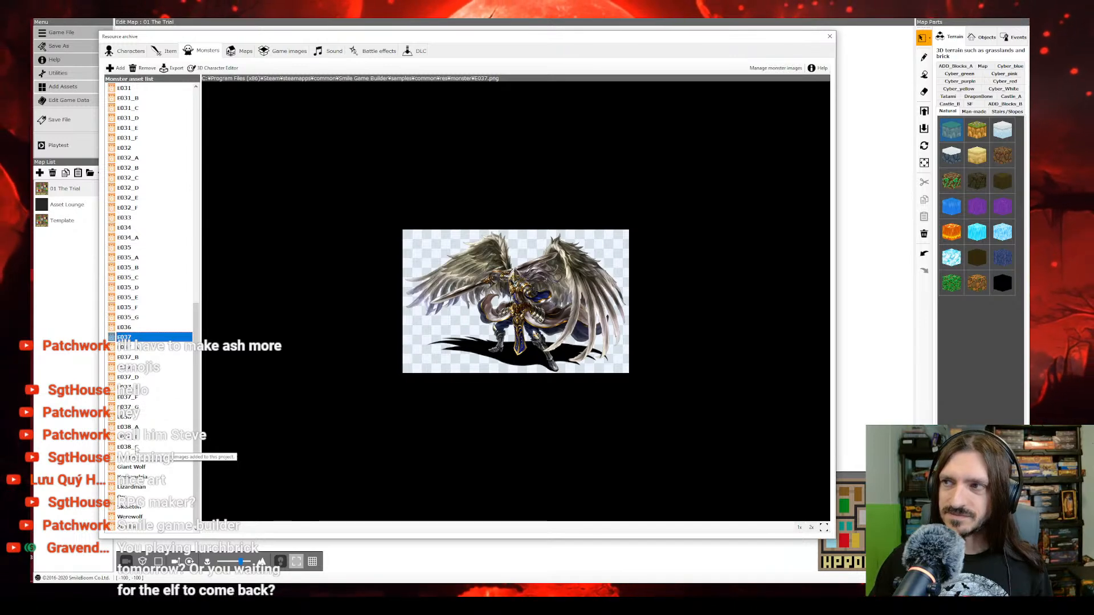
{"action": "left_click", "coordinate": [129, 357]}
{"action": "key", "text": "Down"}
{"action": "key", "text": "Down"}
{"action": "key", "text": "Down"}
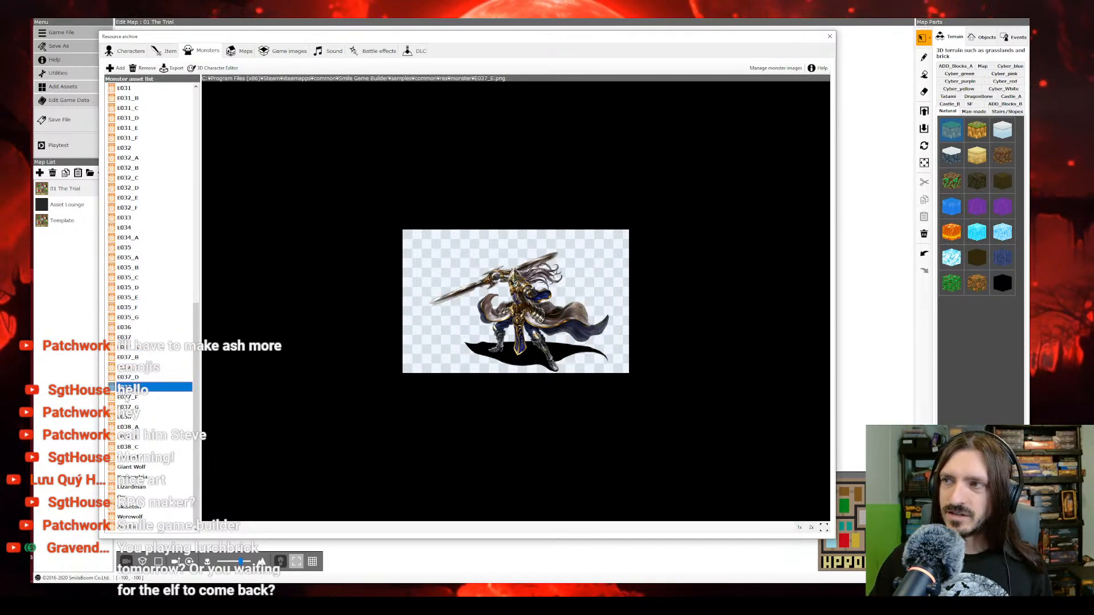
{"action": "left_click", "coordinate": [127, 398]}
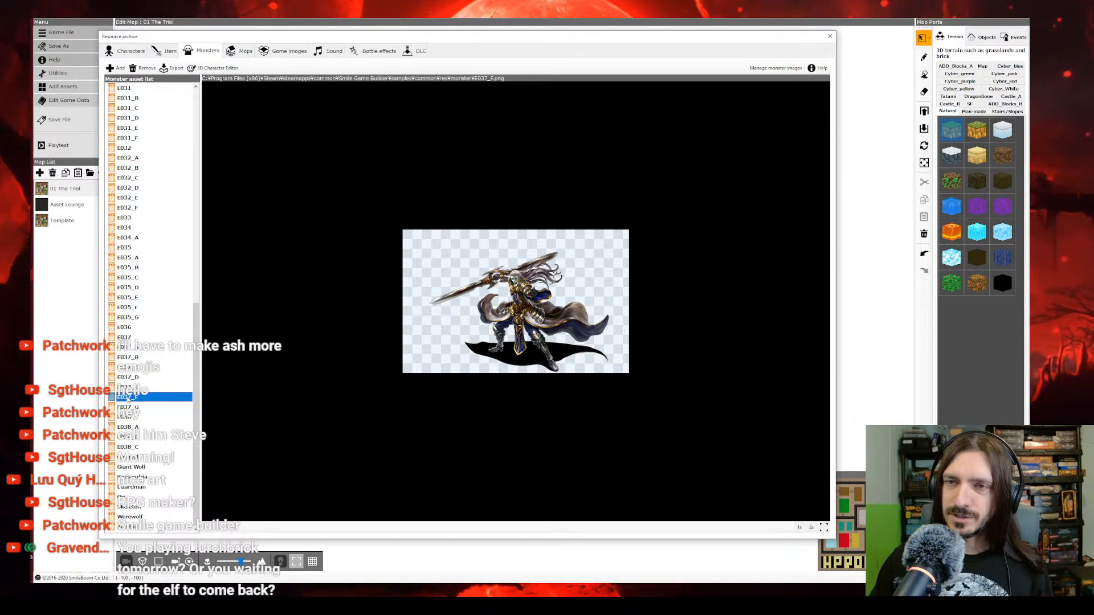
{"action": "type", "text": "Elf Warrior"}
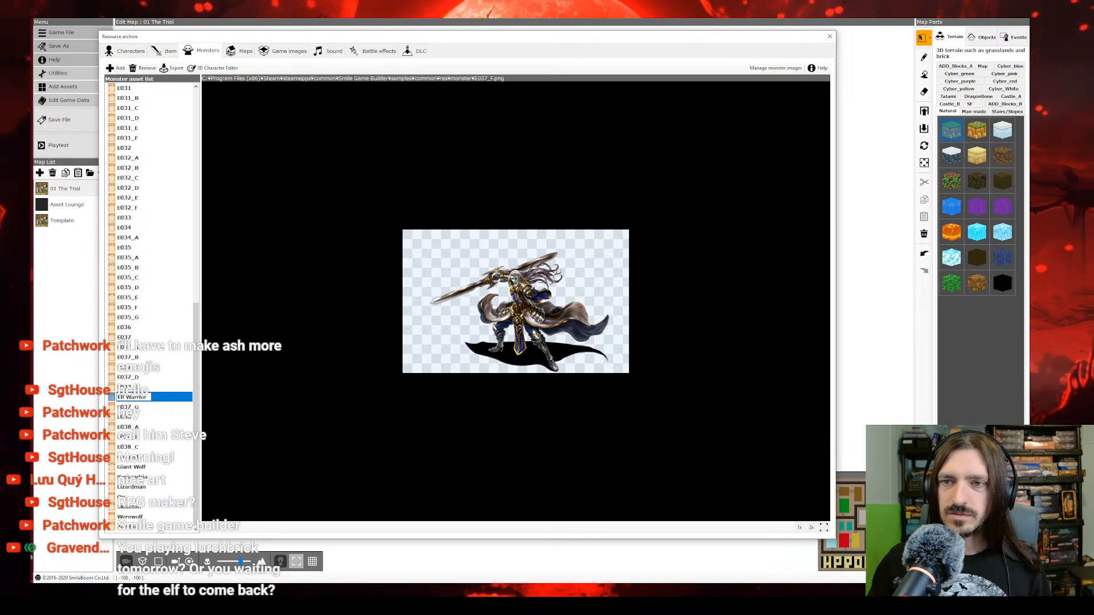
{"action": "left_click", "coordinate": [129, 406]}
Step: Look through the armoured brute E035 variants and the winged E034 monster images
{"action": "left_click", "coordinate": [132, 357]}
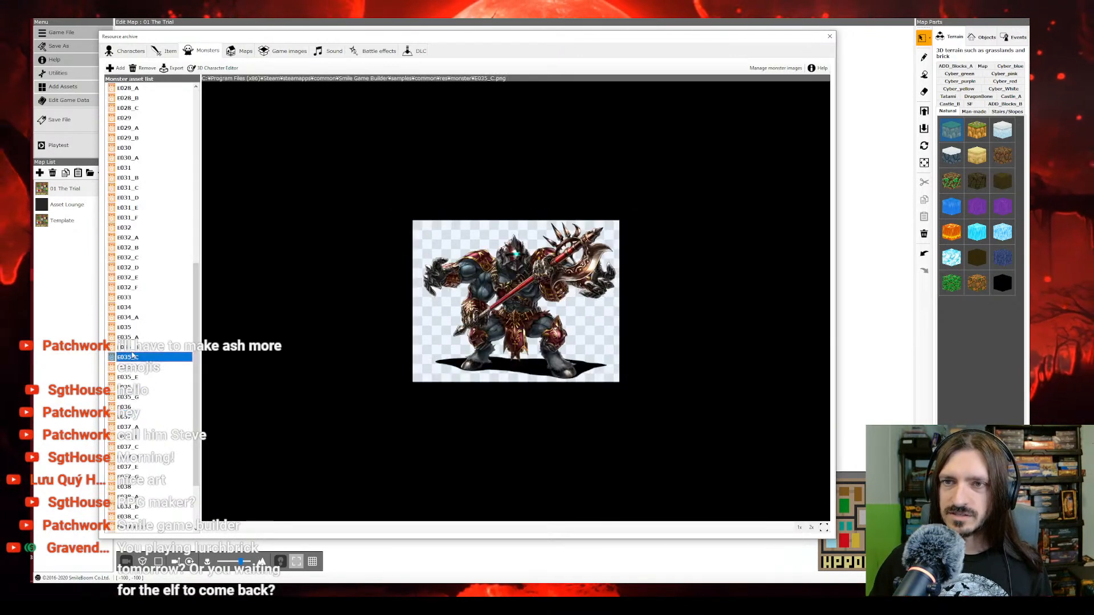
{"action": "key", "text": "Down"}
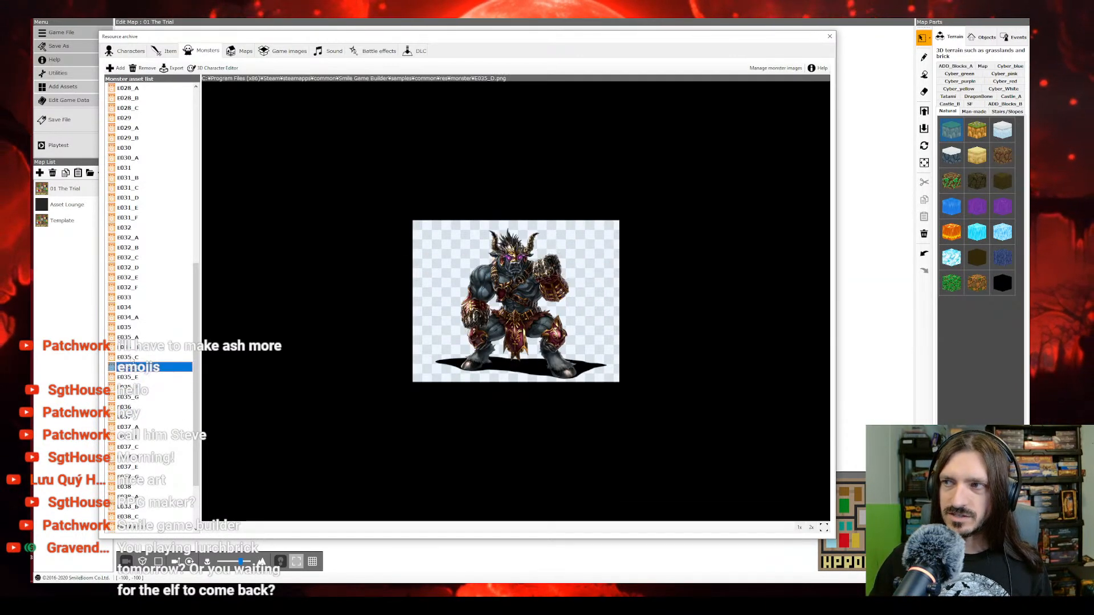
{"action": "left_click", "coordinate": [130, 347]}
{"action": "left_click", "coordinate": [129, 337]}
{"action": "left_click", "coordinate": [127, 326]}
{"action": "left_click", "coordinate": [126, 316]}
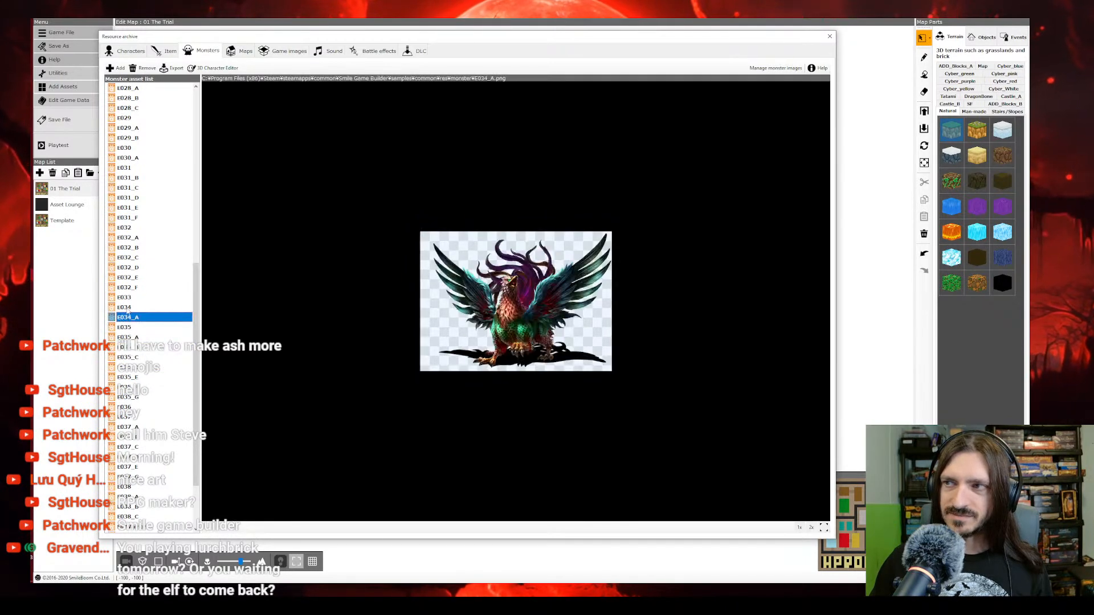
{"action": "left_click", "coordinate": [126, 307]}
Step: Delete the monster images from the tentacled eye E033 through E038_C, keeping Elf Warrior
{"action": "left_click", "coordinate": [125, 297]}
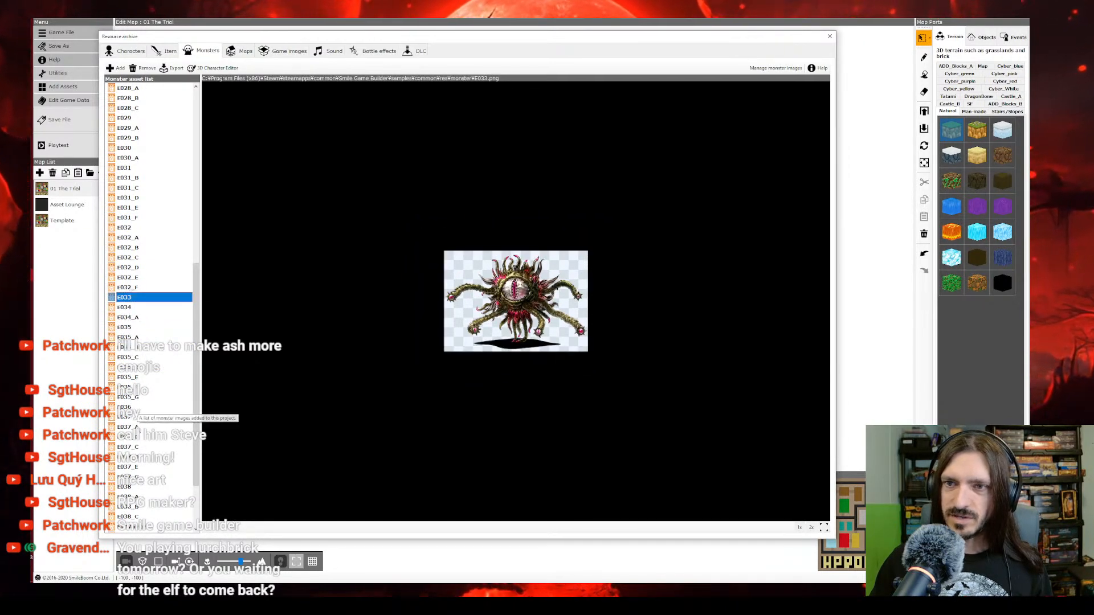
{"action": "left_click", "coordinate": [133, 516], "text": "shift"}
{"action": "right_click", "coordinate": [134, 518]}
{"action": "left_click", "coordinate": [152, 521]}
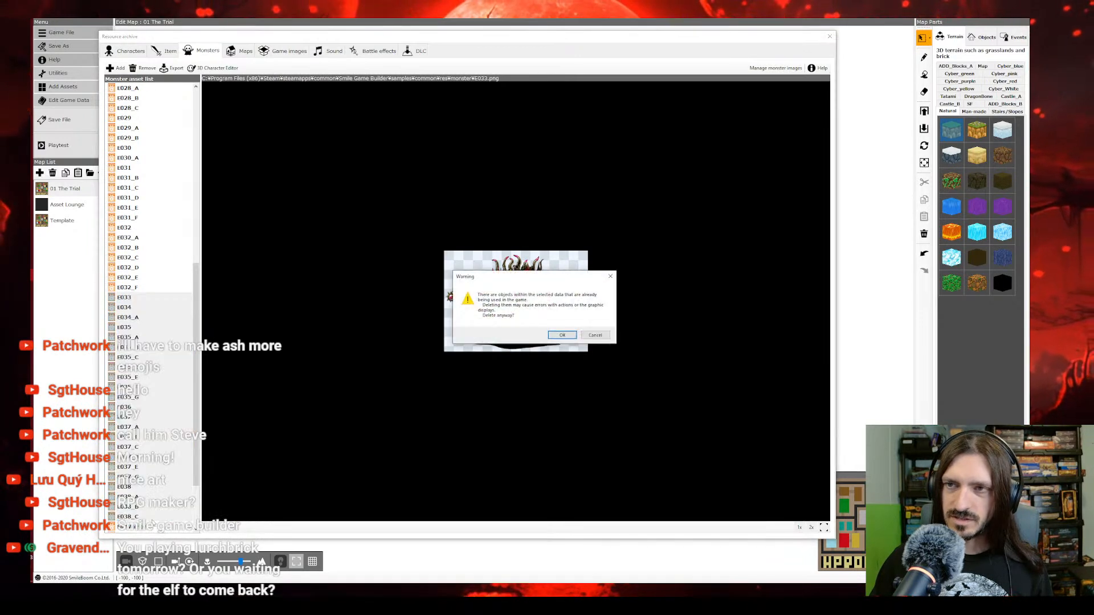
{"action": "left_click", "coordinate": [562, 337]}
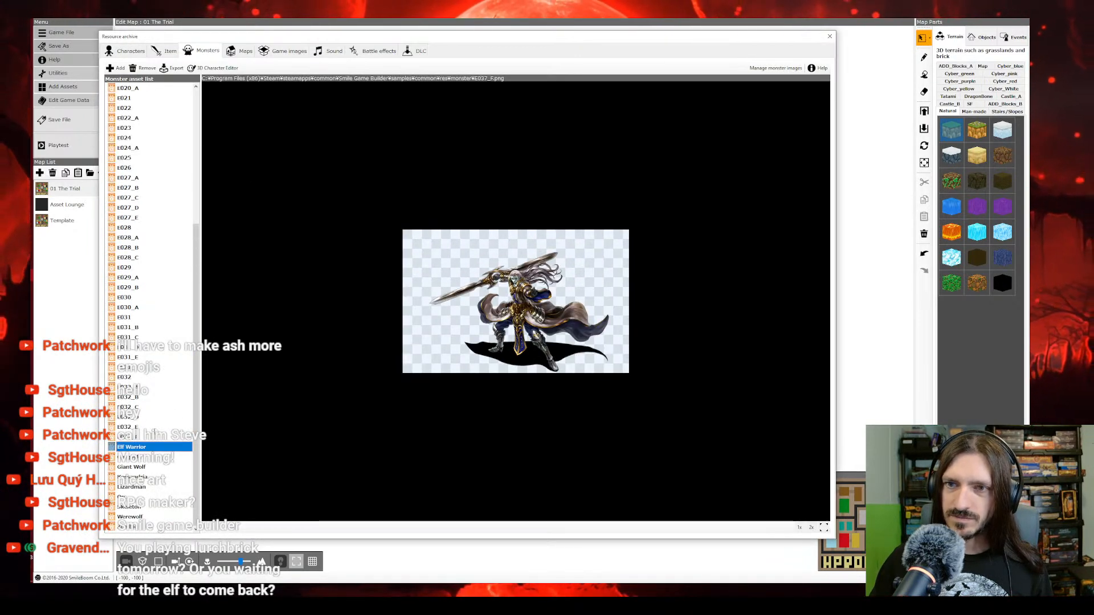
Step: Look through the horned beast E032 variants and the armoured skeletal warrior E031 variants
{"action": "left_click", "coordinate": [137, 437]}
{"action": "left_click", "coordinate": [136, 427]}
{"action": "left_click", "coordinate": [135, 417]}
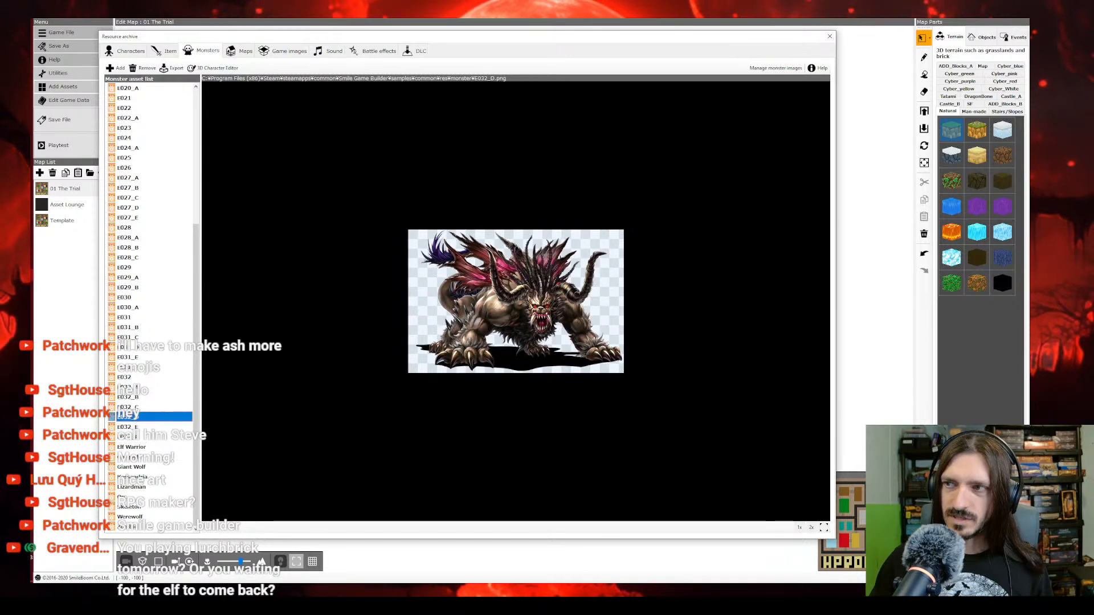
{"action": "left_click", "coordinate": [136, 408]}
{"action": "left_click", "coordinate": [138, 390]}
{"action": "left_click", "coordinate": [137, 377]}
{"action": "left_click", "coordinate": [143, 347]}
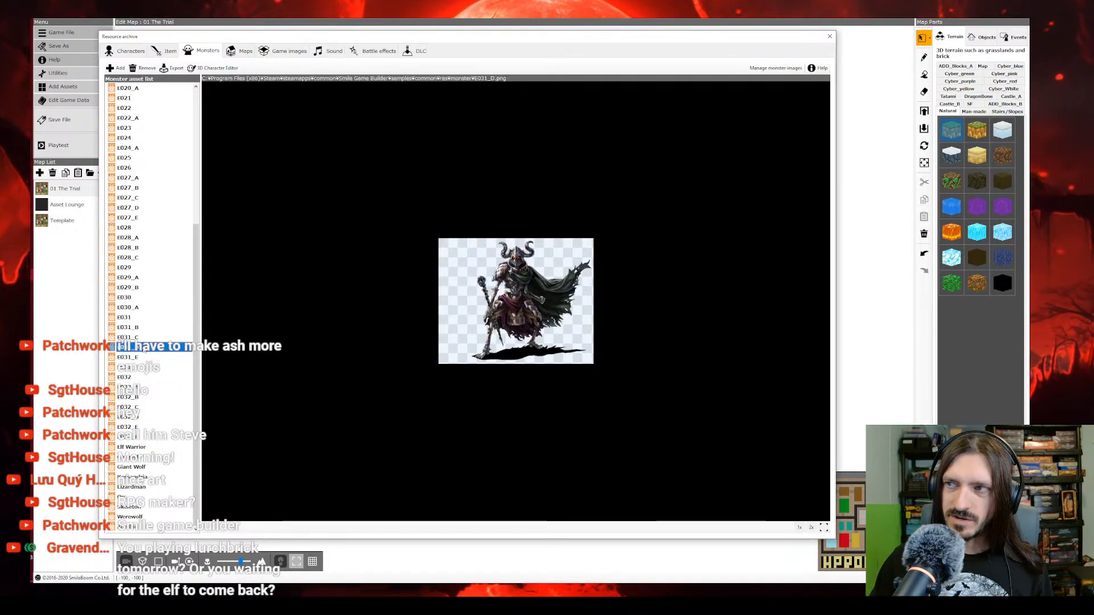
{"action": "left_click", "coordinate": [141, 337]}
{"action": "left_click", "coordinate": [139, 327]}
{"action": "left_click", "coordinate": [138, 319]}
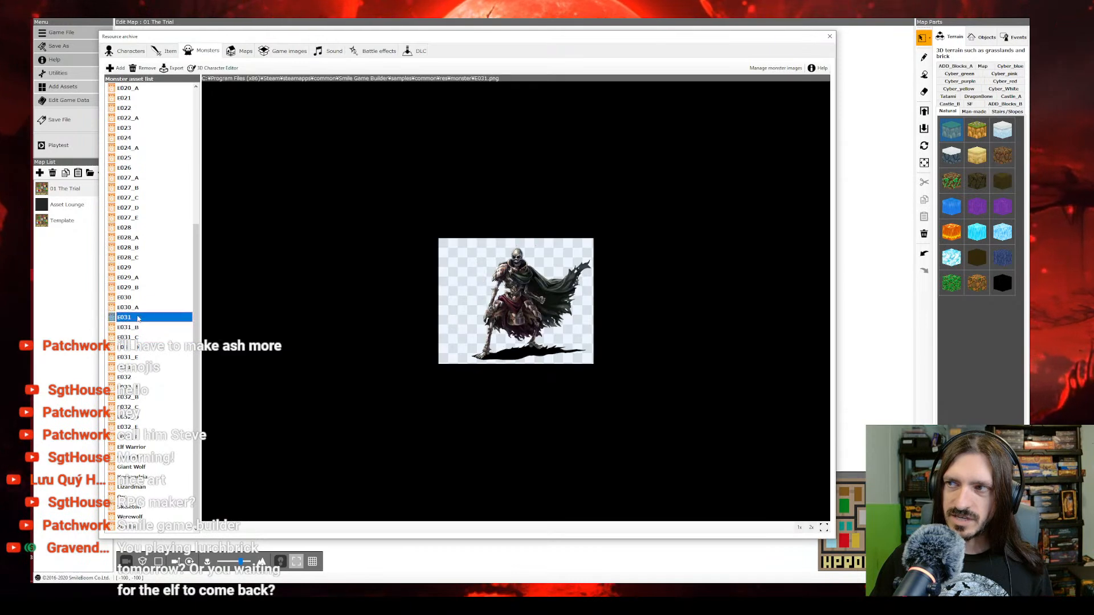
Step: Look through the monster images from E030_A back to E027_B
{"action": "left_click", "coordinate": [136, 307]}
{"action": "left_click", "coordinate": [135, 287]}
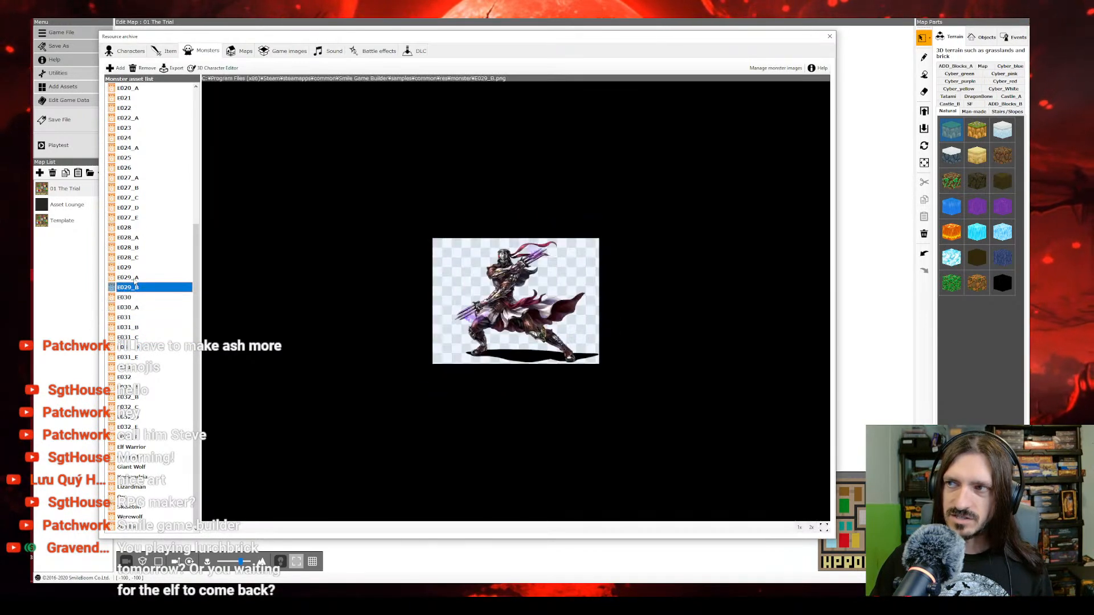
{"action": "left_click", "coordinate": [136, 277]}
{"action": "left_click", "coordinate": [136, 267]}
{"action": "left_click", "coordinate": [135, 257]}
{"action": "left_click", "coordinate": [135, 248]}
{"action": "left_click", "coordinate": [136, 237]}
{"action": "left_click", "coordinate": [135, 227]}
{"action": "left_click", "coordinate": [135, 218]}
{"action": "left_click", "coordinate": [135, 207]}
{"action": "left_click", "coordinate": [135, 198]}
{"action": "left_click", "coordinate": [136, 188]}
Step: Rename the shield-bearing green orc image E027_A as Orc Notched
{"action": "left_click", "coordinate": [137, 178]}
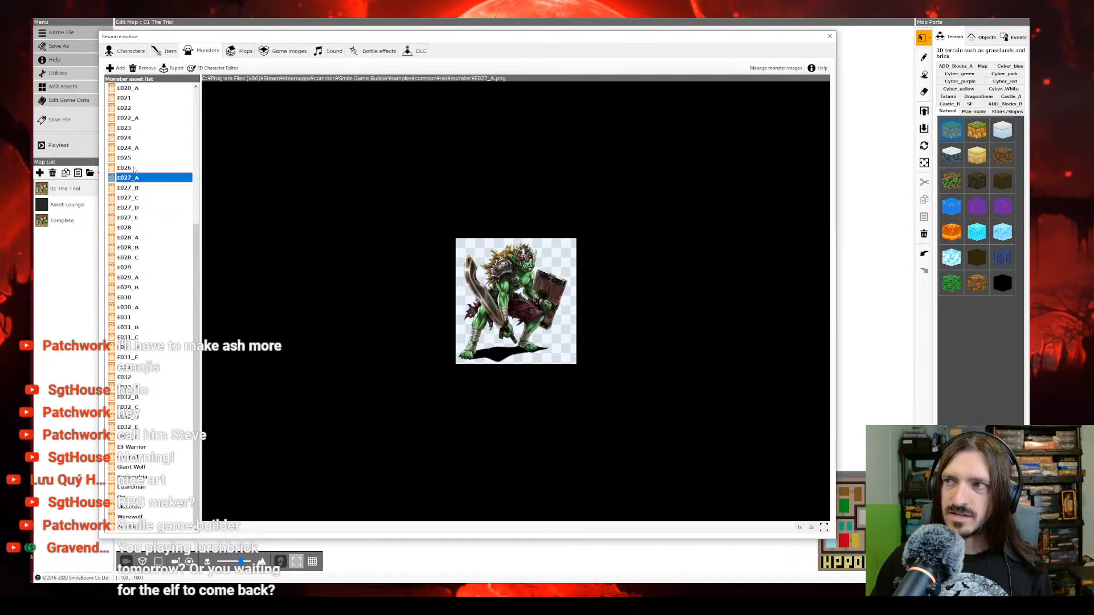
{"action": "left_click", "coordinate": [138, 178]}
{"action": "type", "text": "Orc Notched"}
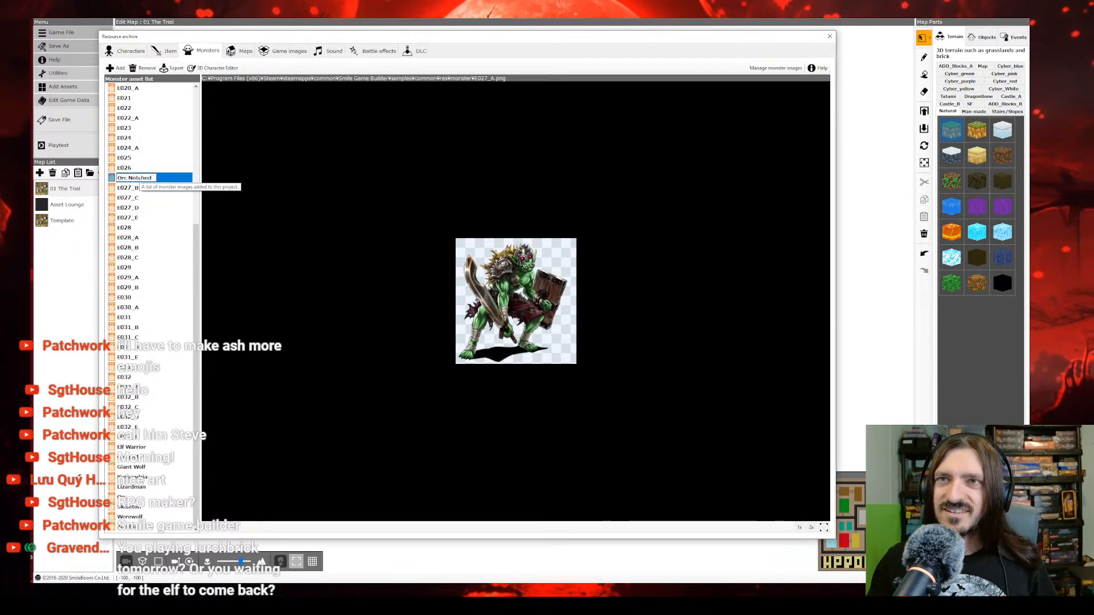
{"action": "left_click", "coordinate": [135, 189]}
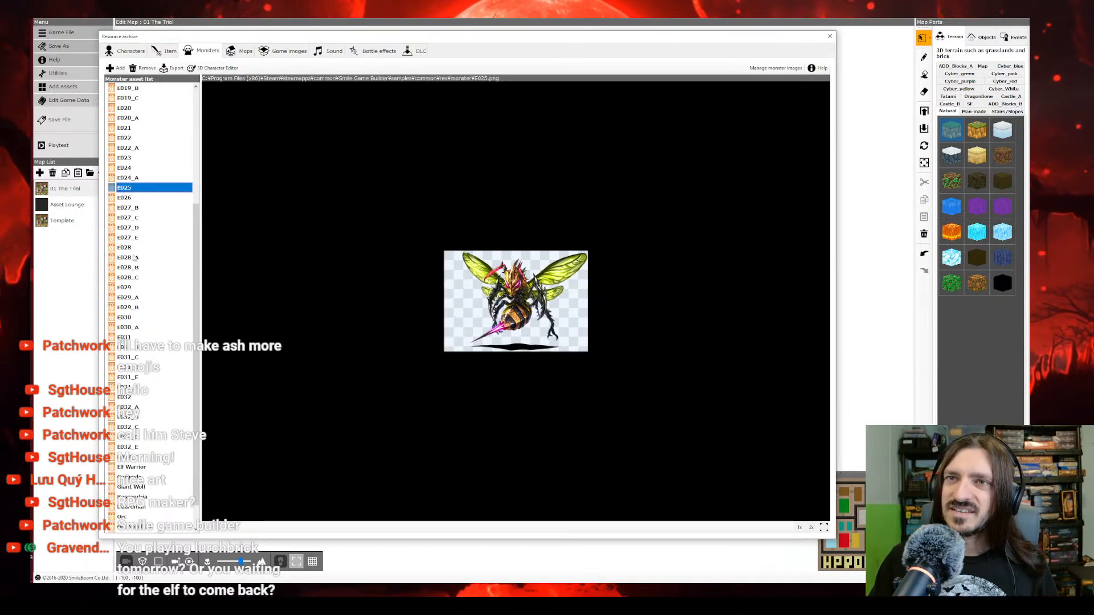
Step: Compare the remaining E027 orc variants and rename the staff-wielding spellcaster E027_E as Orc Mage
{"action": "left_click", "coordinate": [128, 217]}
{"action": "left_click", "coordinate": [129, 209]}
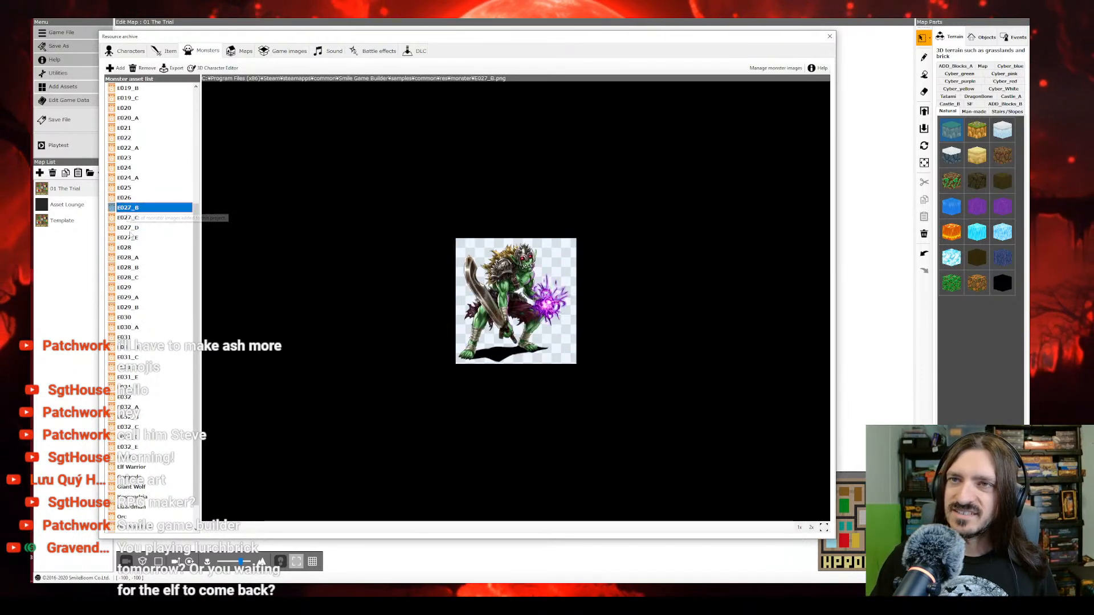
{"action": "left_click", "coordinate": [134, 219]}
{"action": "left_click", "coordinate": [135, 227]}
{"action": "left_click", "coordinate": [135, 237]}
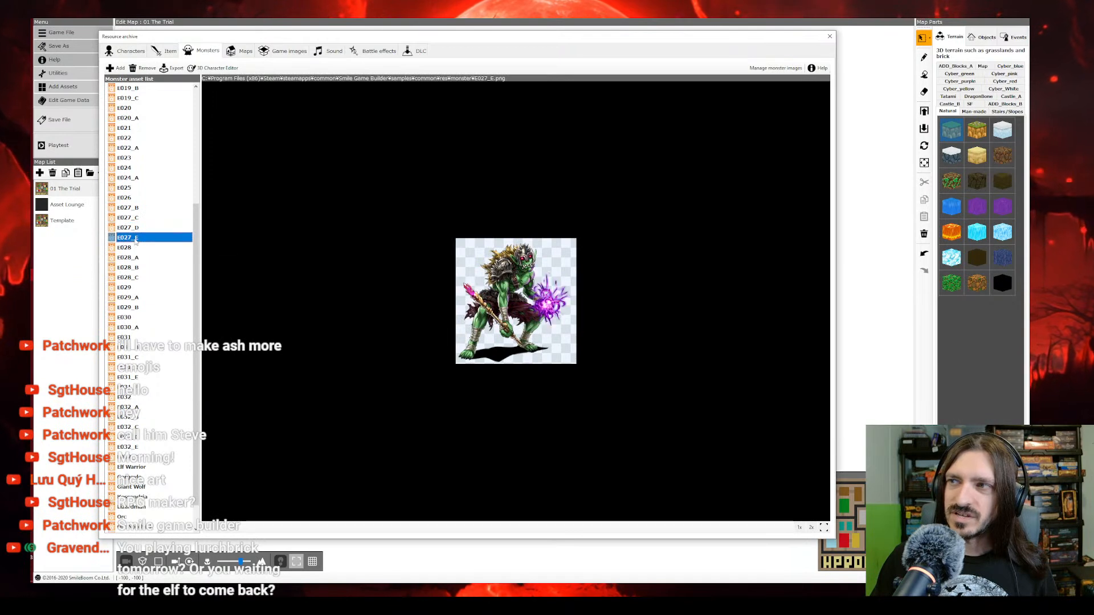
{"action": "left_click", "coordinate": [137, 247]}
{"action": "left_click", "coordinate": [137, 239]}
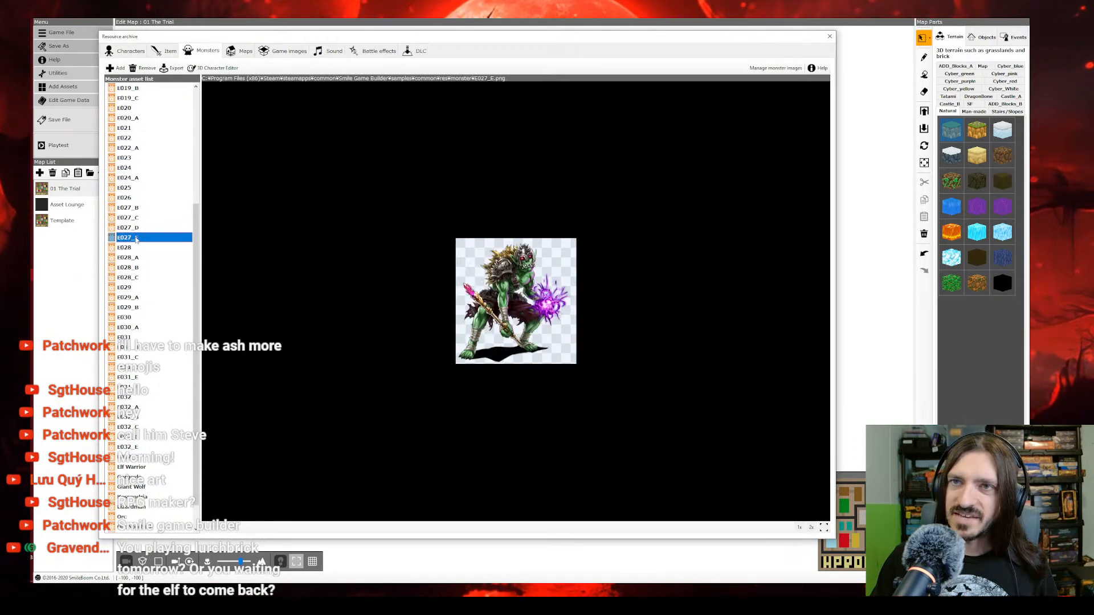
{"action": "left_click", "coordinate": [136, 238]}
{"action": "type", "text": "Orc Mage"}
{"action": "key", "text": "Return"}
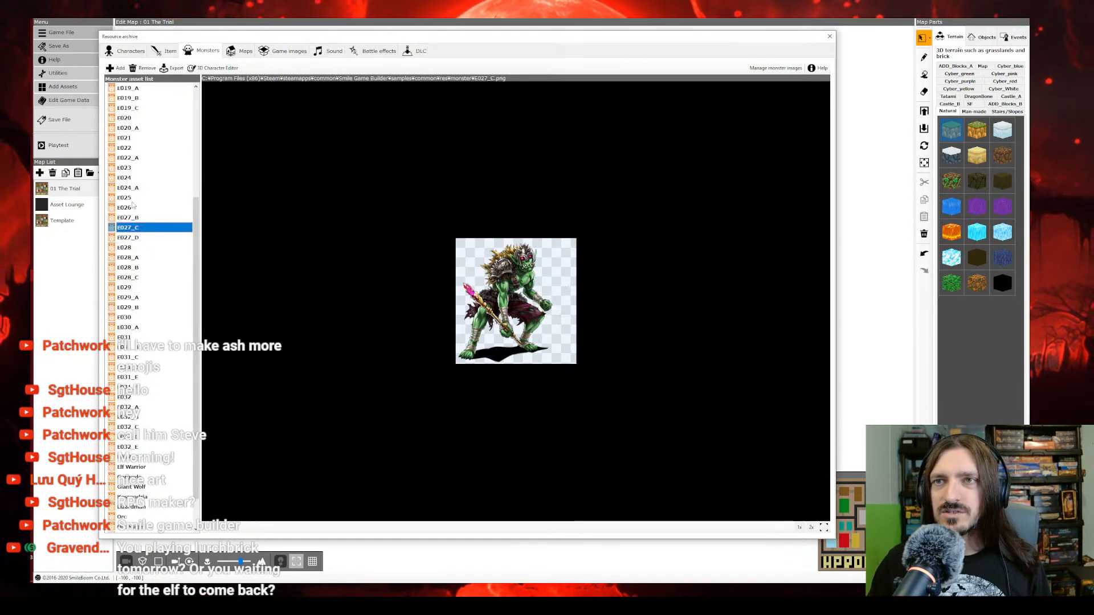
Step: Delete the monster images from E027_B through E032_F, confirming the removal
{"action": "left_click", "coordinate": [131, 220]}
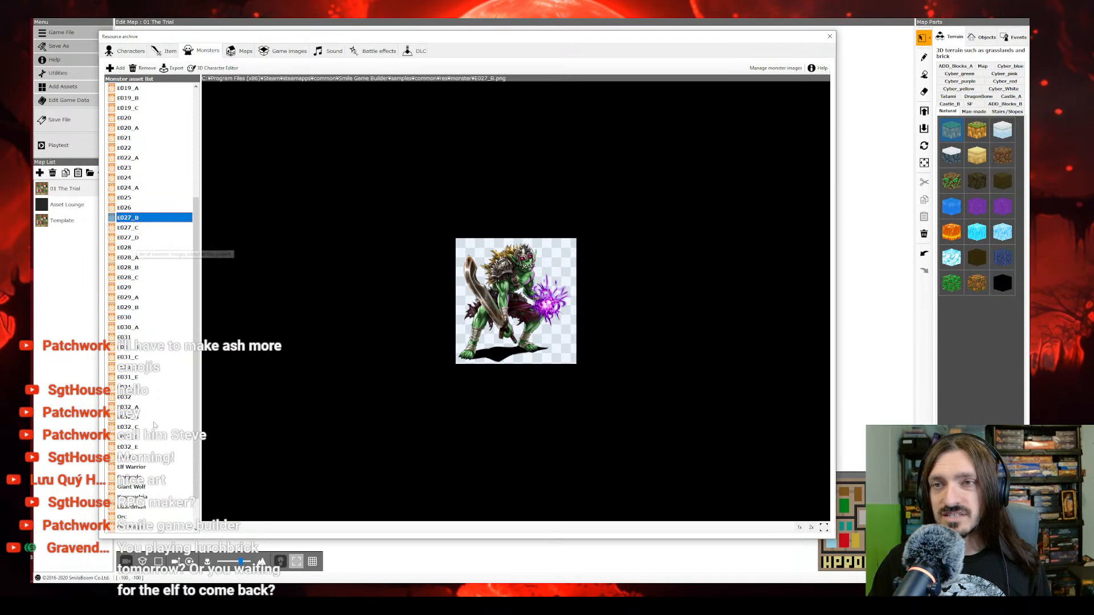
{"action": "left_click", "coordinate": [135, 457], "text": "shift"}
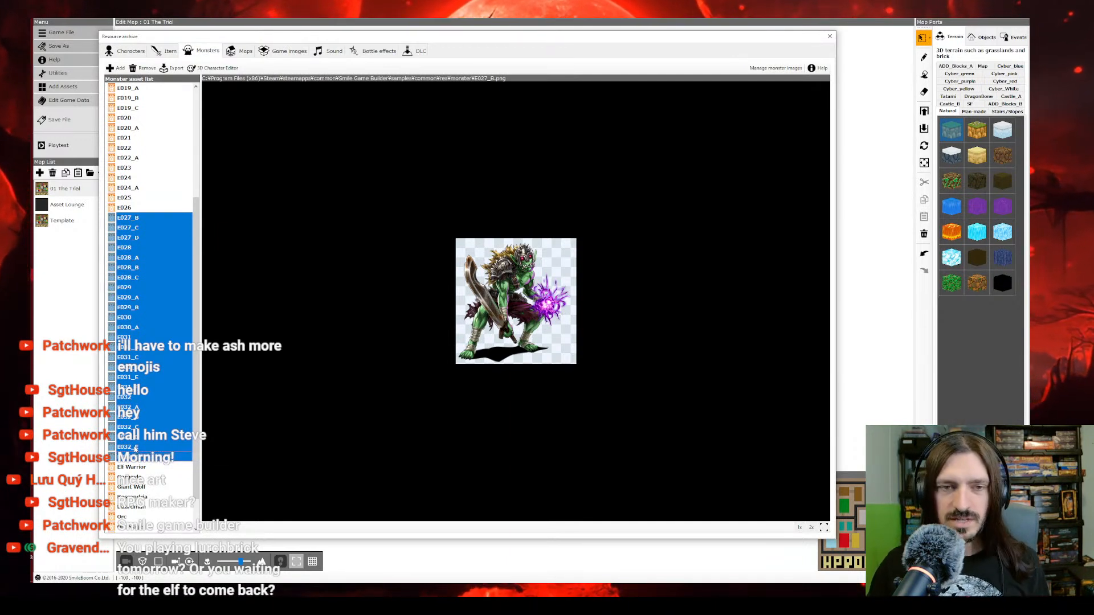
{"action": "right_click", "coordinate": [147, 418]}
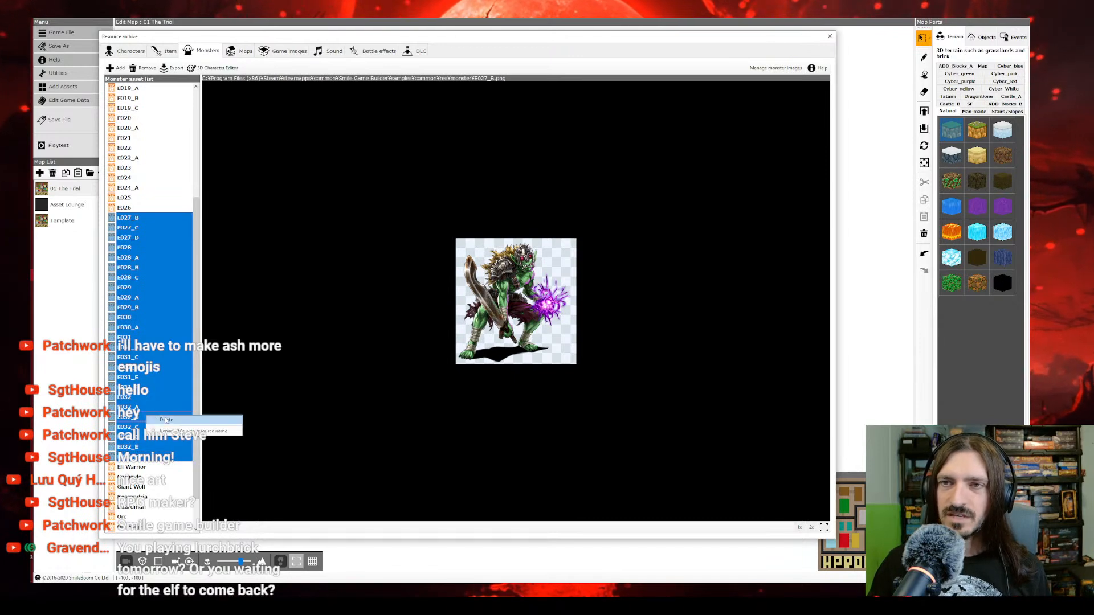
{"action": "left_click", "coordinate": [165, 421]}
{"action": "left_click", "coordinate": [562, 335]}
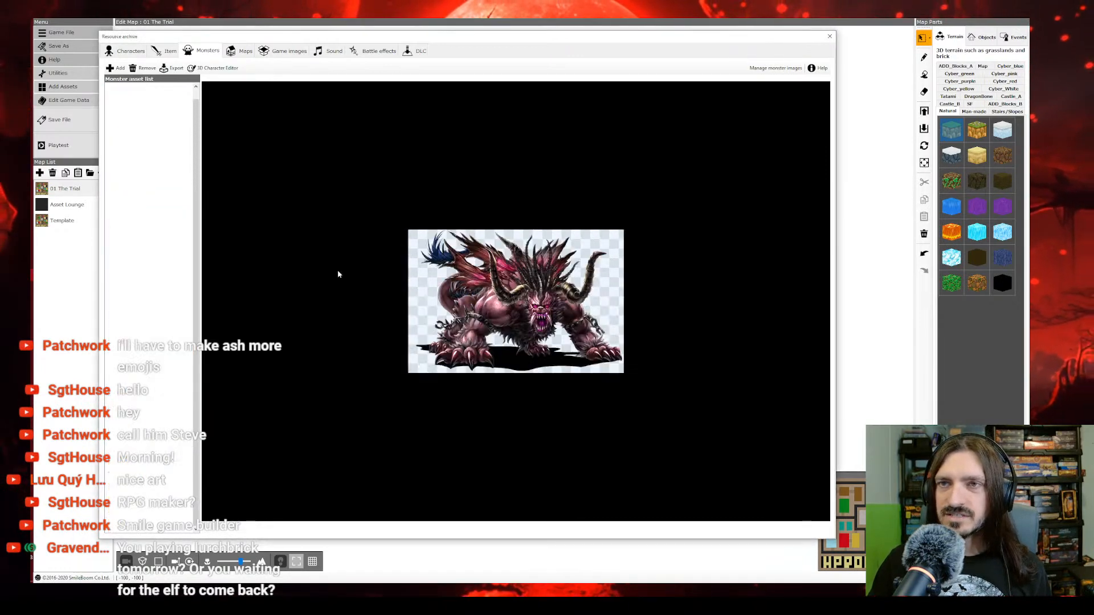
Step: Check the monster images from E025 back to E021 and rename the mace-wielding, mohawked fighter E022 as Chaos Thug
{"action": "left_click", "coordinate": [142, 359]}
{"action": "left_click", "coordinate": [144, 348]}
{"action": "left_click", "coordinate": [144, 339]}
{"action": "left_click", "coordinate": [146, 330]}
{"action": "left_click", "coordinate": [149, 319]}
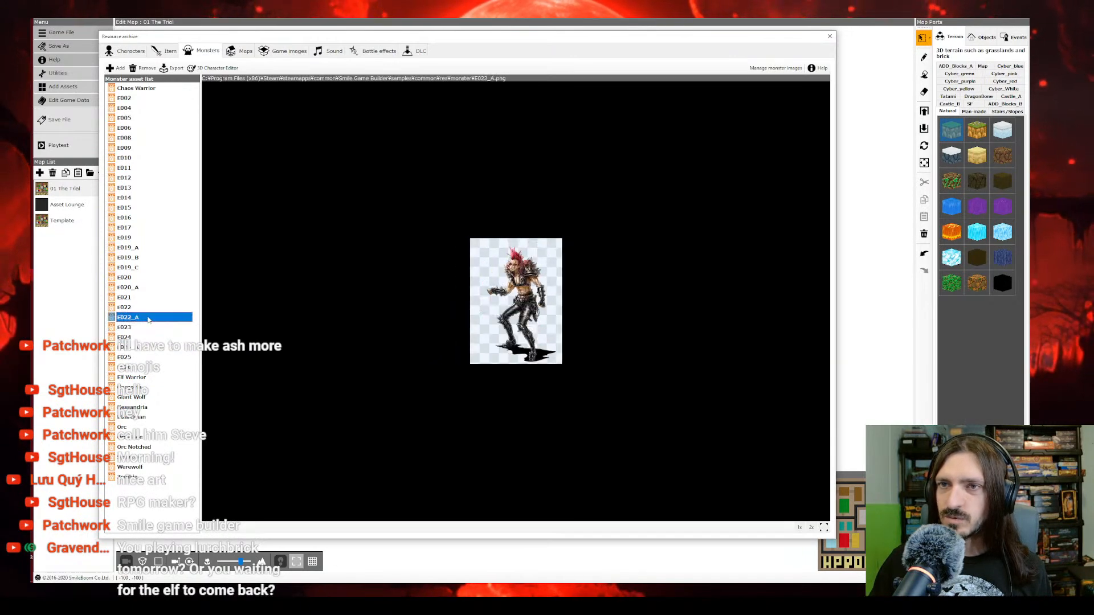
{"action": "left_click", "coordinate": [147, 298]}
{"action": "left_click", "coordinate": [140, 308]}
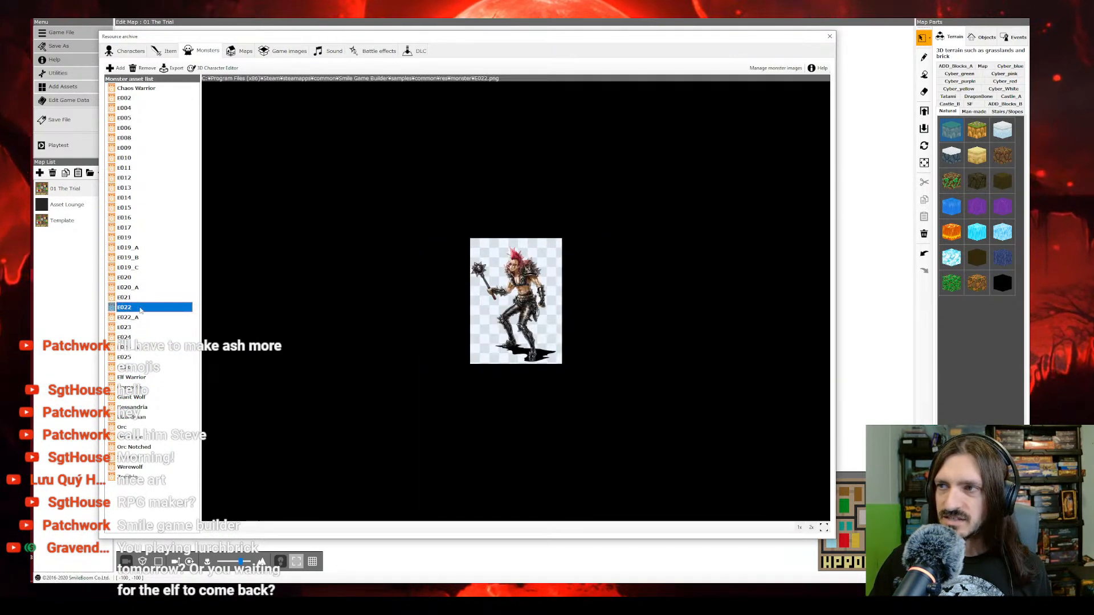
{"action": "left_click", "coordinate": [141, 308]}
{"action": "type", "text": "C"}
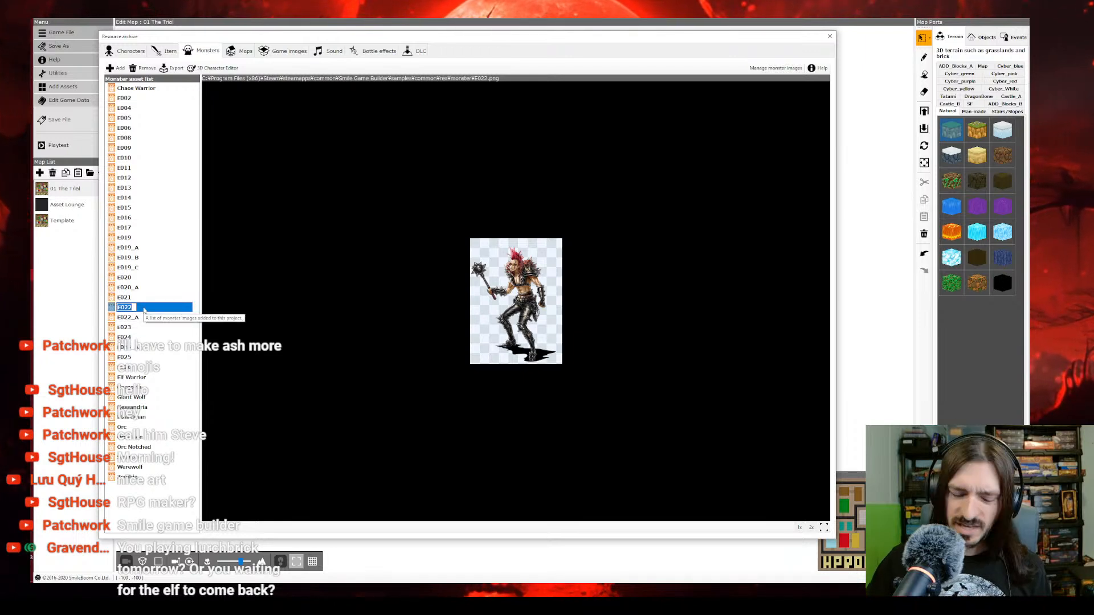
{"action": "type", "text": "haos Thug"}
Step: Look through the remaining unnamed monster images from E022_A back to E002
{"action": "left_click", "coordinate": [140, 318]}
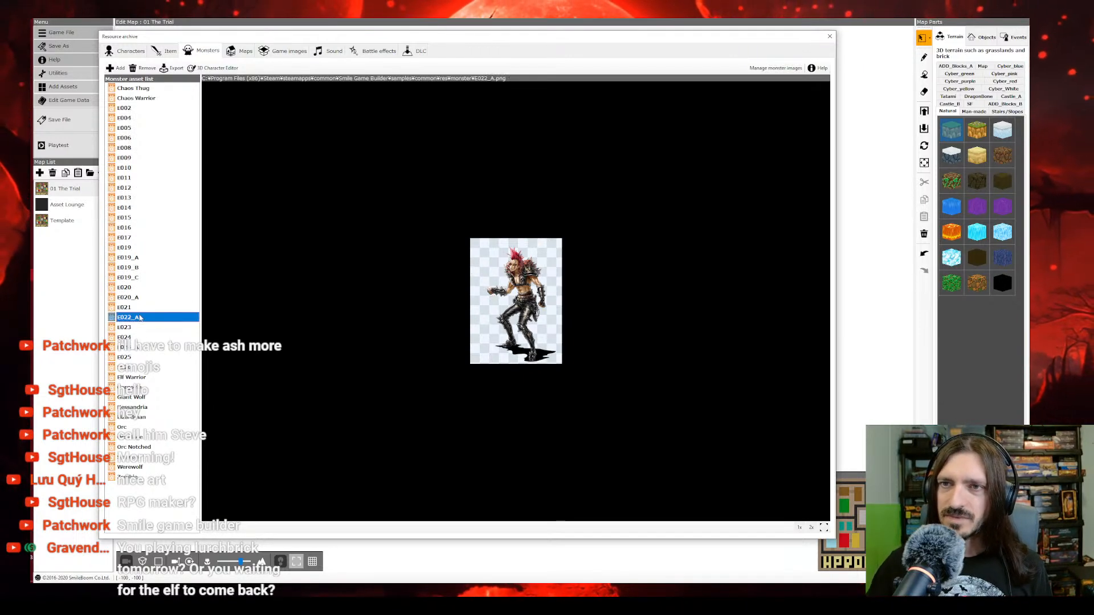
{"action": "left_click", "coordinate": [140, 308]}
{"action": "left_click", "coordinate": [141, 298]}
{"action": "left_click", "coordinate": [141, 289]}
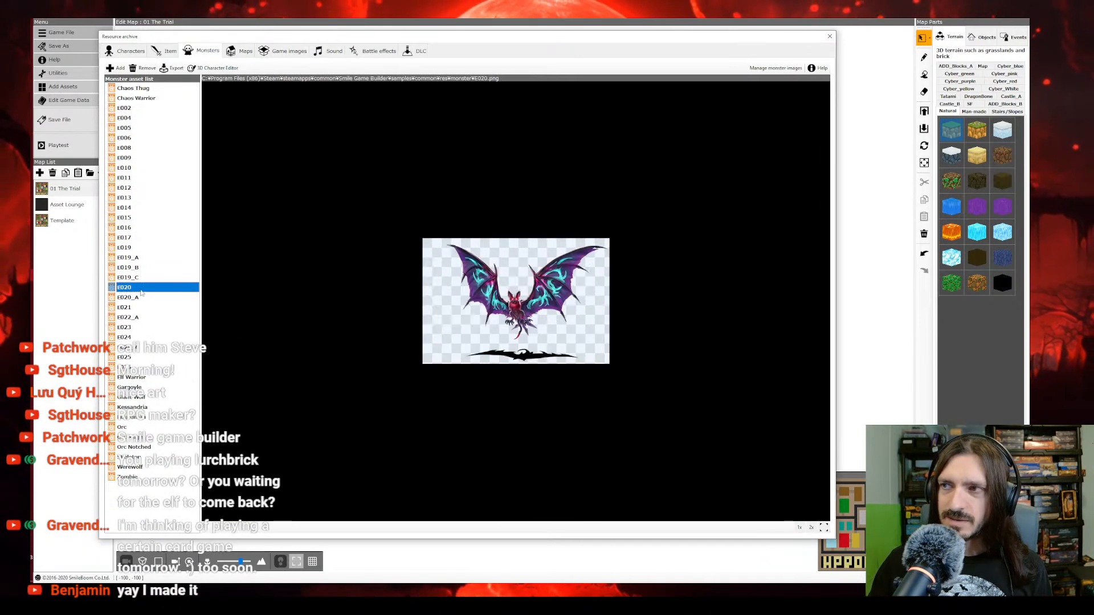
{"action": "left_click", "coordinate": [140, 278]}
{"action": "left_click", "coordinate": [139, 268]}
{"action": "left_click", "coordinate": [138, 258]}
{"action": "left_click", "coordinate": [138, 247]}
{"action": "left_click", "coordinate": [138, 237]}
{"action": "left_click", "coordinate": [138, 227]}
{"action": "left_click", "coordinate": [138, 217]}
{"action": "left_click", "coordinate": [138, 208]}
{"action": "left_click", "coordinate": [136, 198]}
{"action": "left_click", "coordinate": [137, 188]}
{"action": "left_click", "coordinate": [135, 178]}
{"action": "left_click", "coordinate": [135, 168]}
{"action": "left_click", "coordinate": [134, 159]}
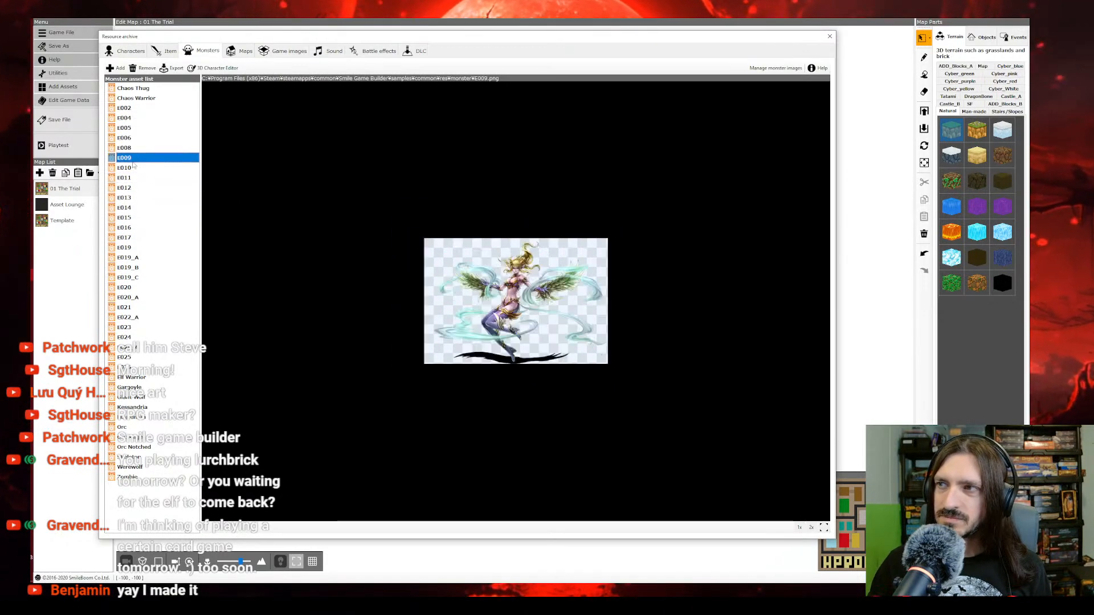
{"action": "left_click", "coordinate": [136, 148]}
{"action": "left_click", "coordinate": [138, 139]}
{"action": "left_click", "coordinate": [138, 129]}
{"action": "left_click", "coordinate": [139, 118]}
{"action": "left_click", "coordinate": [140, 109]}
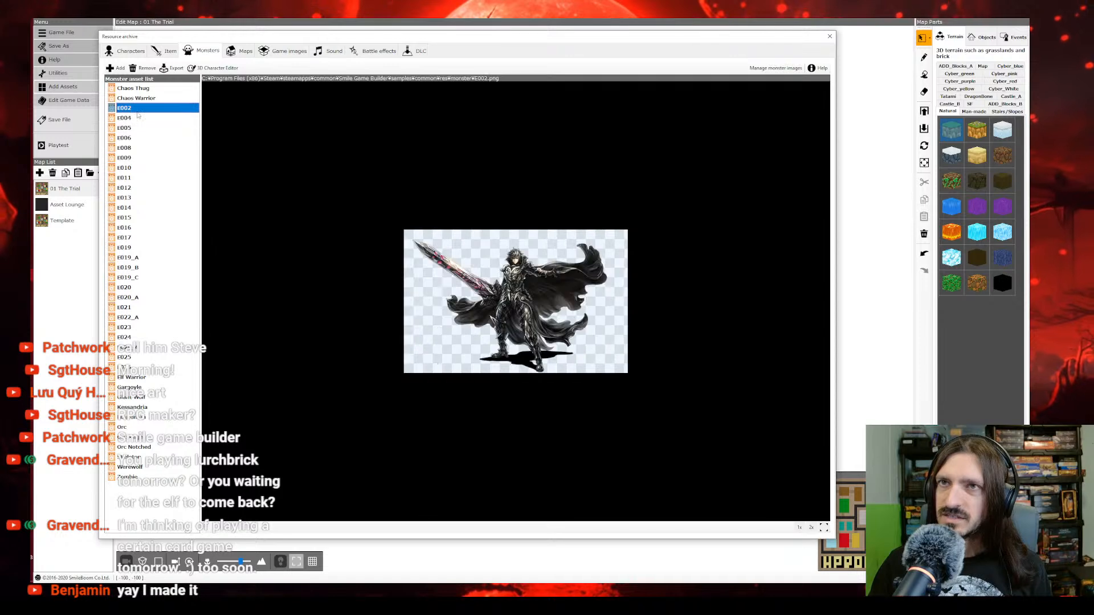
Step: Delete all monster images from E002 down to the one just above Elf Warrior, confirming the removal
{"action": "left_click", "coordinate": [147, 368], "text": "shift"}
{"action": "key", "text": "Delete"}
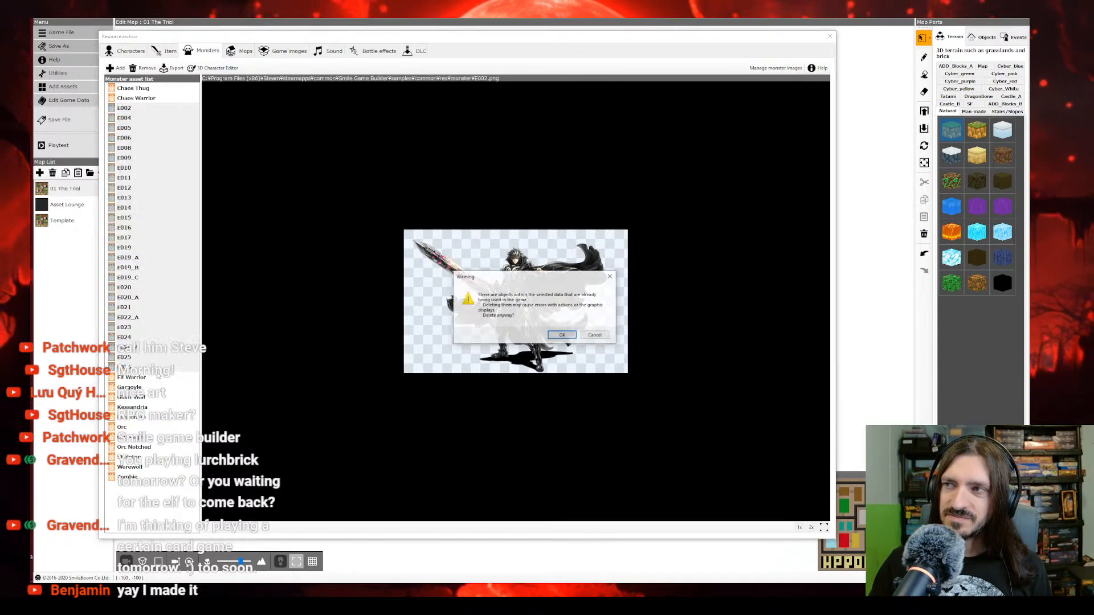
{"action": "left_click", "coordinate": [562, 335]}
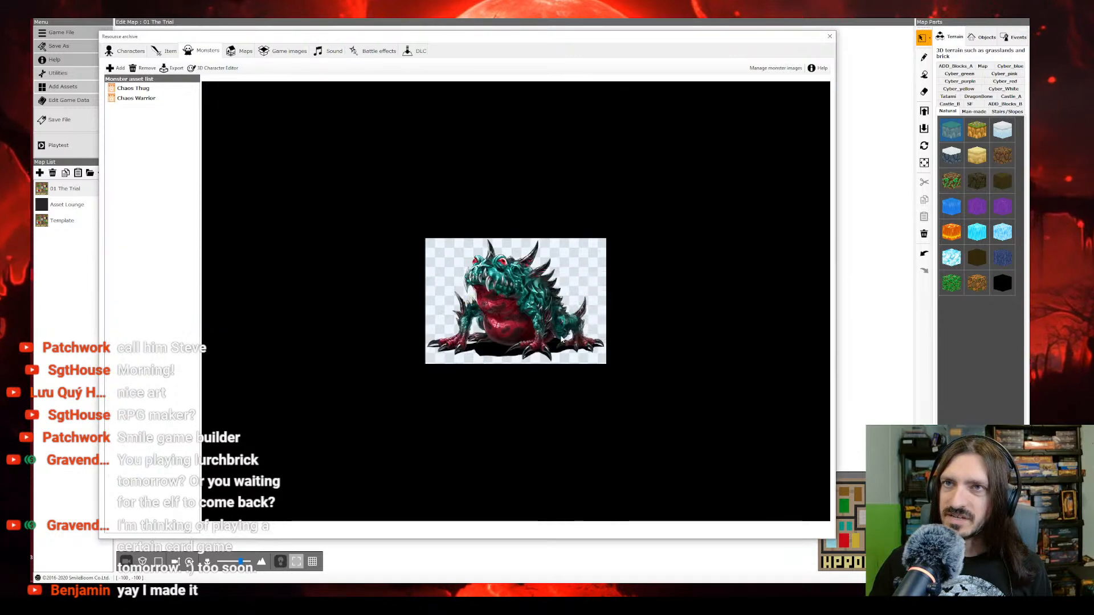
{"action": "left_click", "coordinate": [153, 287]}
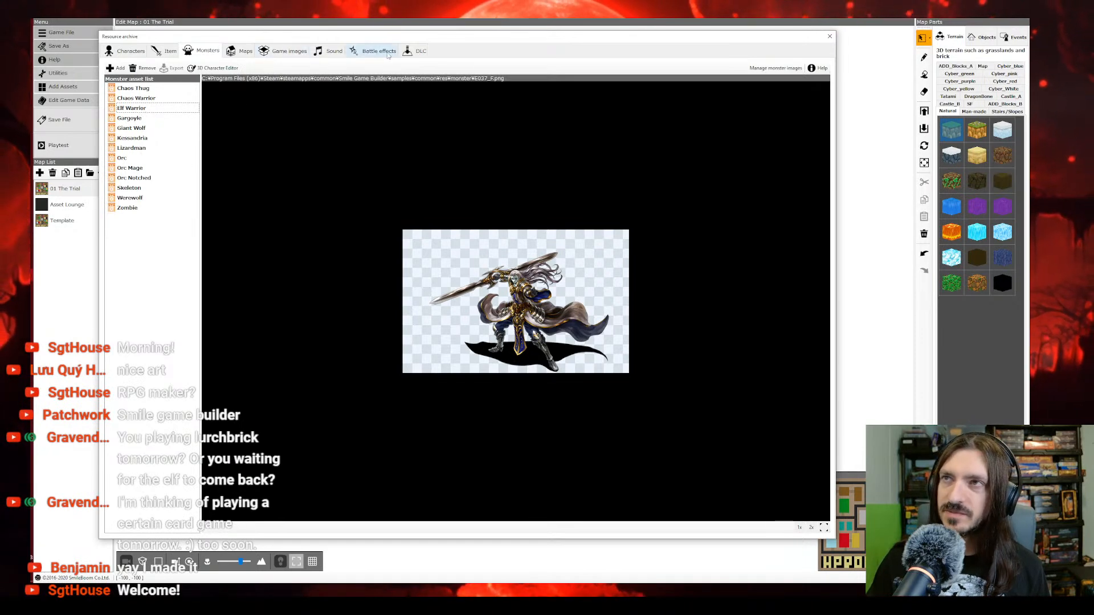
Step: Browse the DLC packs, add all assets of A Healer Only Lives Twice Character Resource Pack, and close the resource archive
{"action": "left_click", "coordinate": [411, 54]}
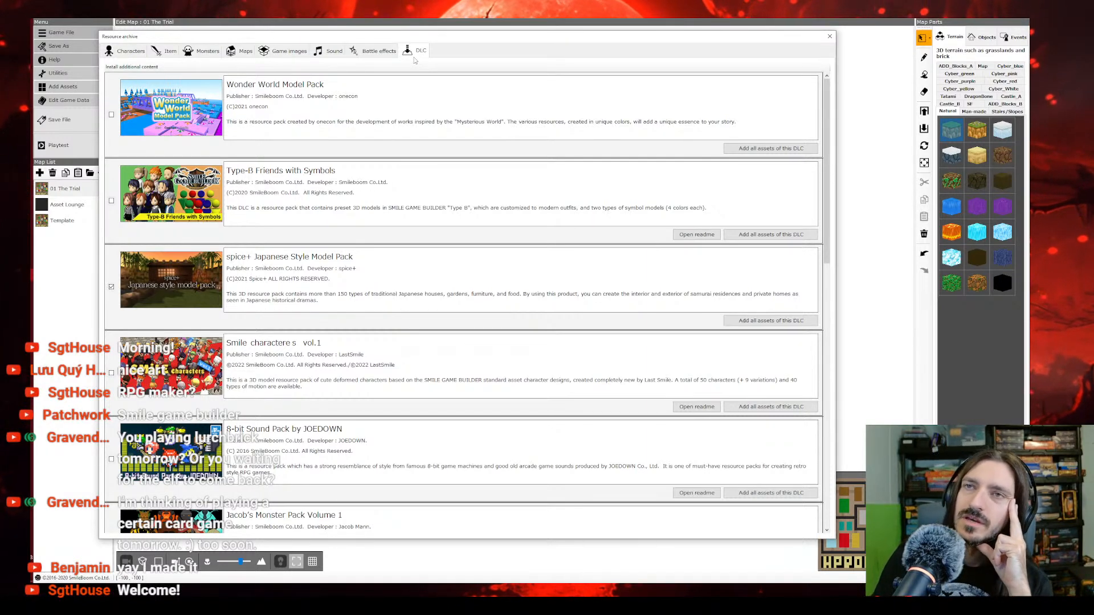
{"action": "scroll", "coordinate": [317, 141], "scroll_direction": "down", "scroll_amount": 4}
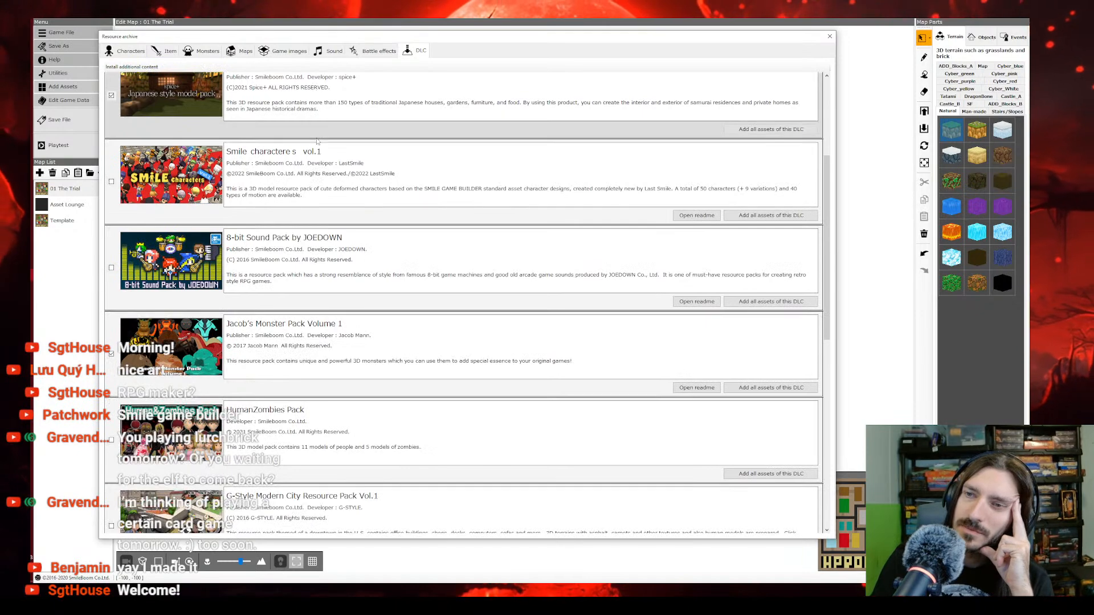
{"action": "scroll", "coordinate": [318, 141], "scroll_direction": "down", "scroll_amount": 2}
{"action": "scroll", "coordinate": [144, 337], "scroll_direction": "down", "scroll_amount": 3}
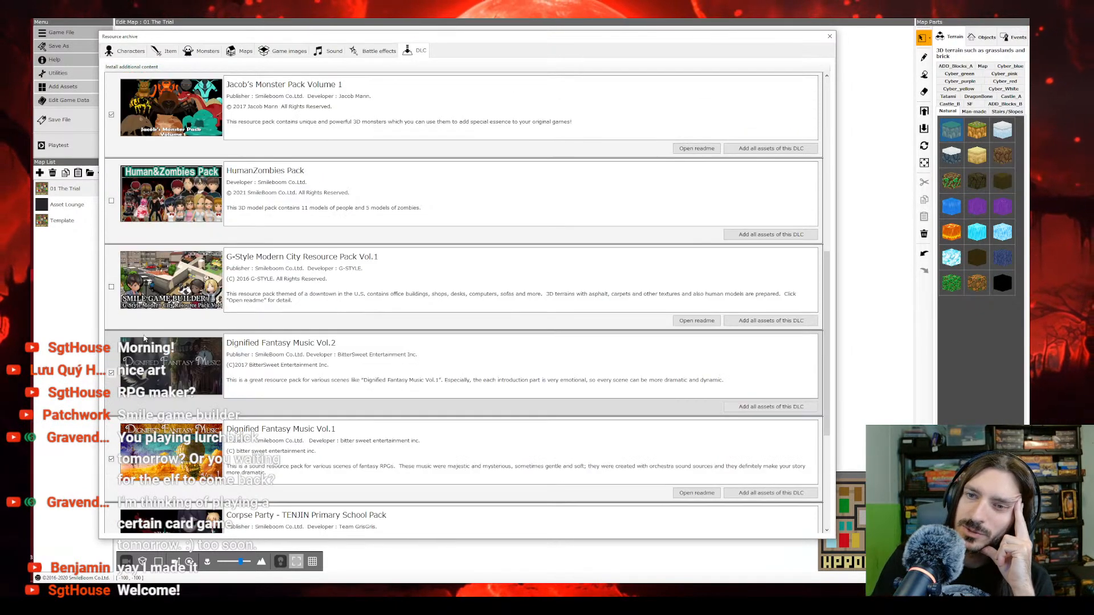
{"action": "scroll", "coordinate": [144, 338], "scroll_direction": "down", "scroll_amount": 3}
{"action": "scroll", "coordinate": [147, 337], "scroll_direction": "down", "scroll_amount": 2}
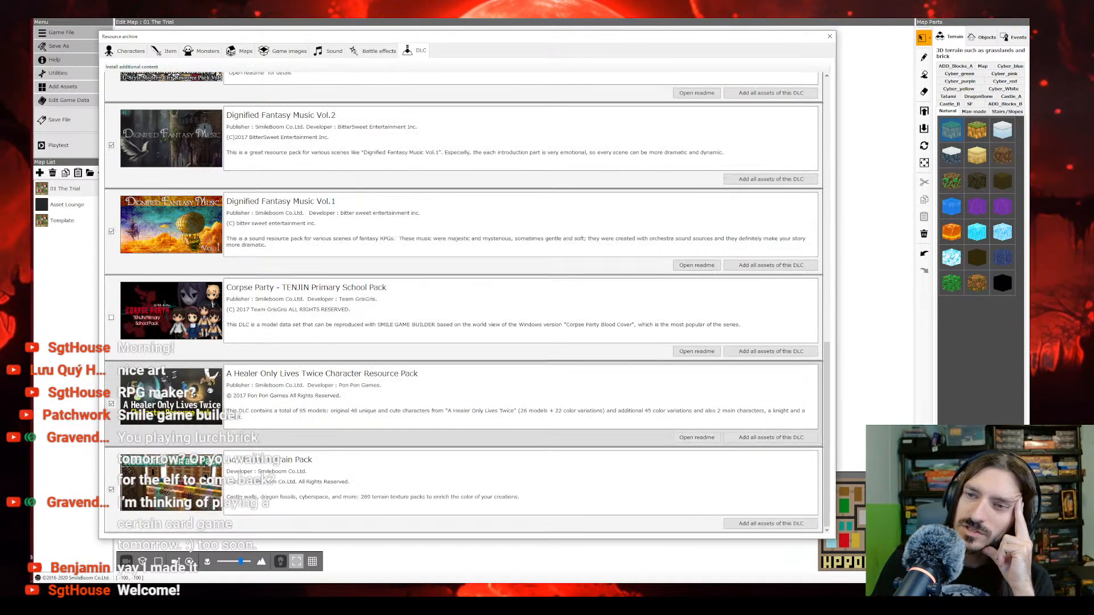
{"action": "left_click", "coordinate": [786, 438]}
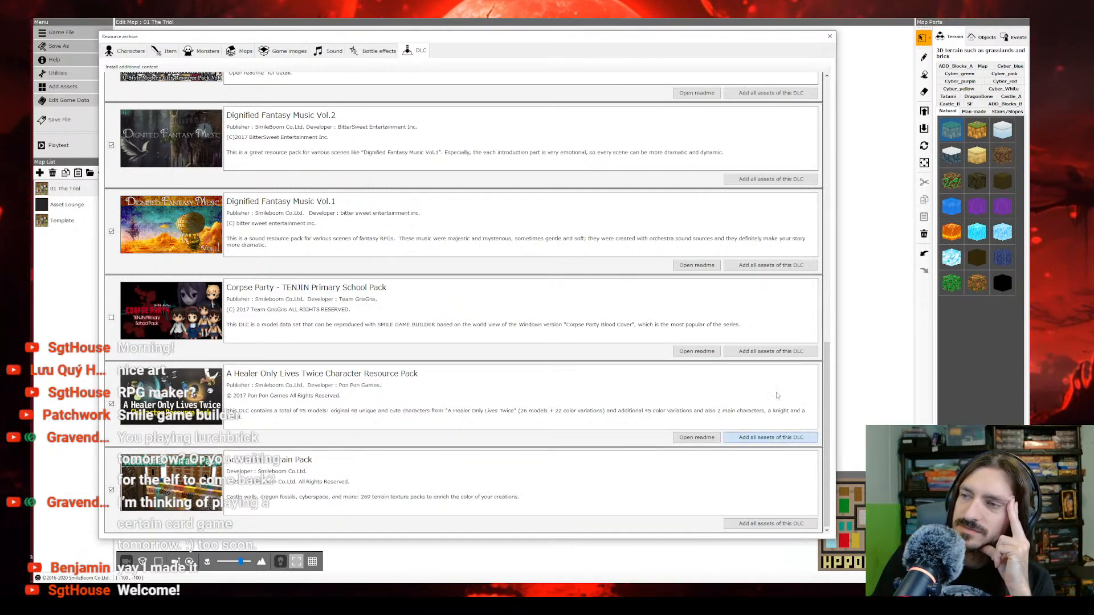
{"action": "left_click", "coordinate": [829, 37]}
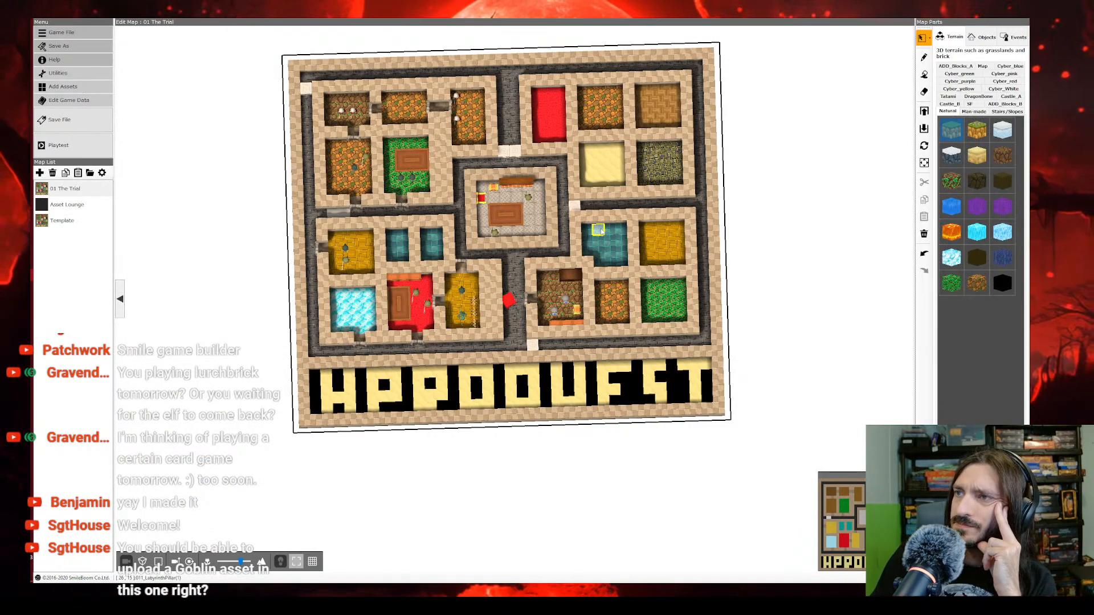
{"action": "scroll", "coordinate": [602, 231], "scroll_direction": "up", "scroll_amount": 5}
{"action": "right_click_drag", "start_coordinate": [559, 266], "coordinate": [590, 217]}
{"action": "middle_click_drag", "start_coordinate": [591, 217], "coordinate": [651, 232]}
{"action": "right_click_drag", "start_coordinate": [651, 232], "coordinate": [648, 229]}
{"action": "middle_click_drag", "start_coordinate": [648, 229], "coordinate": [619, 254]}
{"action": "right_click_drag", "start_coordinate": [618, 254], "coordinate": [597, 254]}
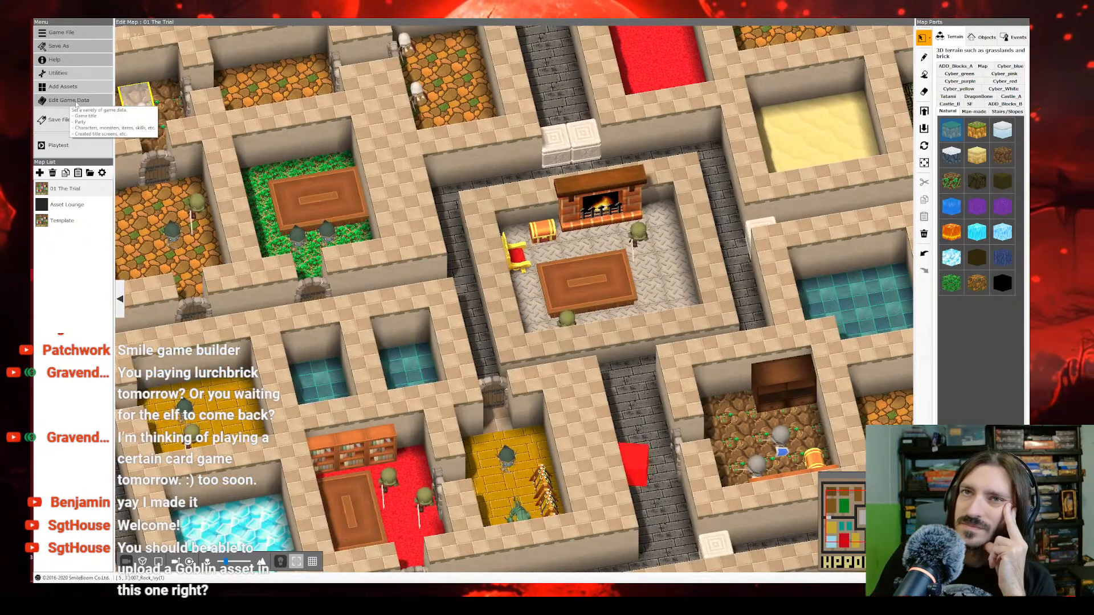
Step: Open the monster database in the game data and check the Slime and Hornet entries
{"action": "left_click", "coordinate": [77, 104]}
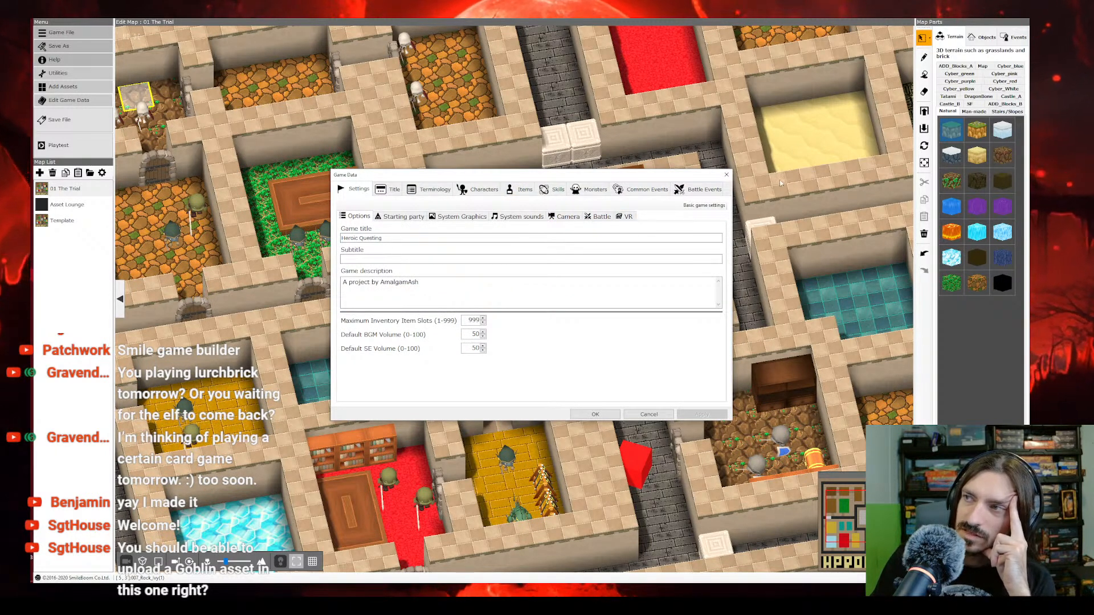
{"action": "left_click", "coordinate": [592, 191]}
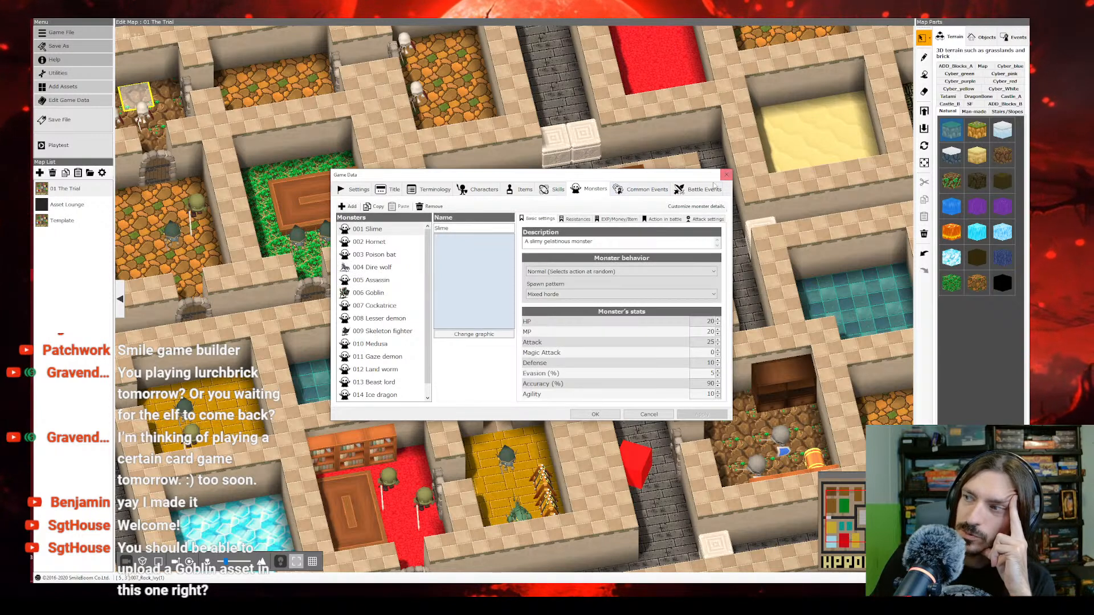
{"action": "left_click_drag", "start_coordinate": [643, 175], "coordinate": [524, 71]}
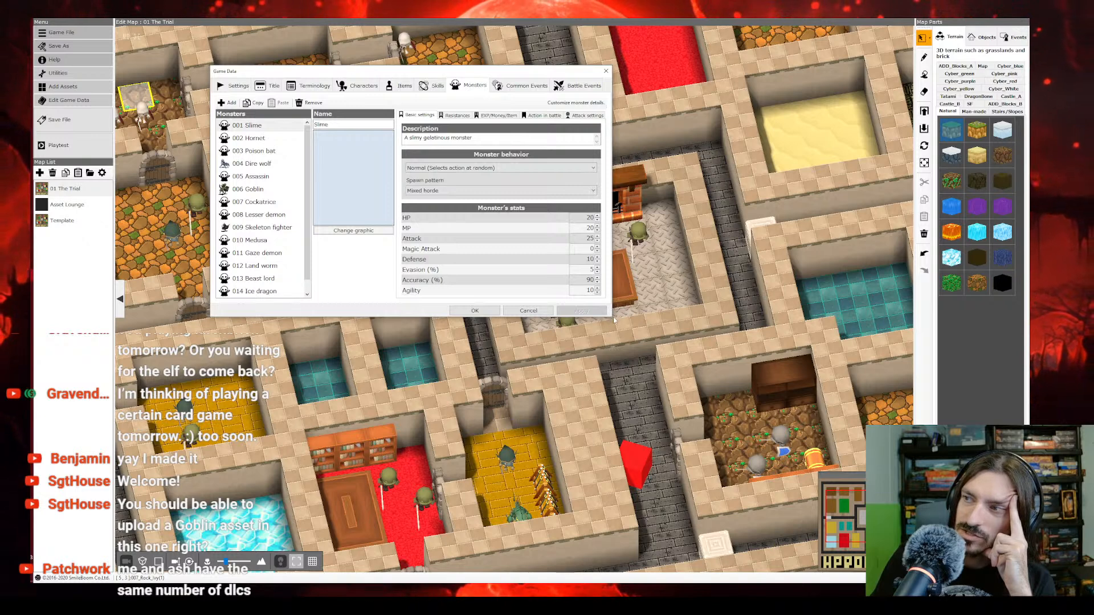
{"action": "left_click_drag", "start_coordinate": [426, 69], "coordinate": [588, 186]}
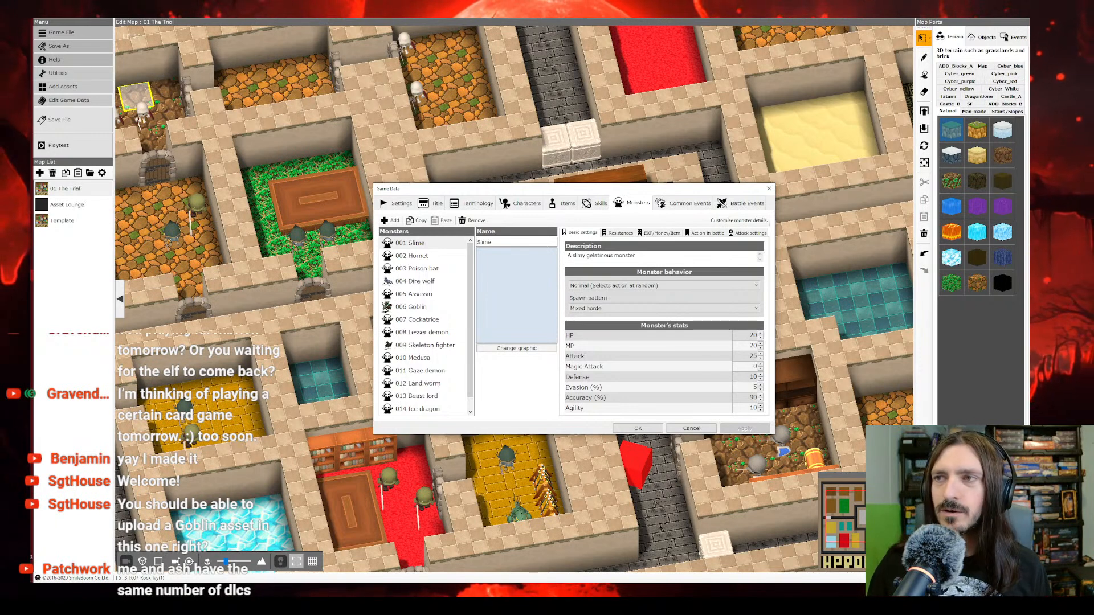
{"action": "left_click", "coordinate": [424, 257]}
{"action": "left_click", "coordinate": [421, 243]}
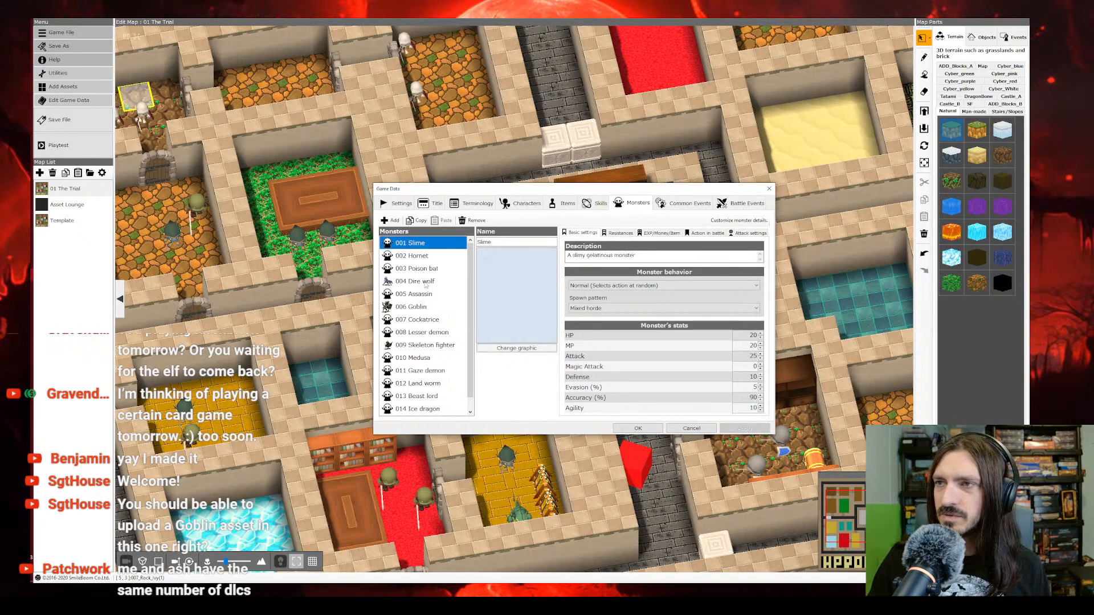
Step: Rename the Dire wolf monster as Dread Wolf and revise the name to Giant Wolf
{"action": "left_click", "coordinate": [425, 283]}
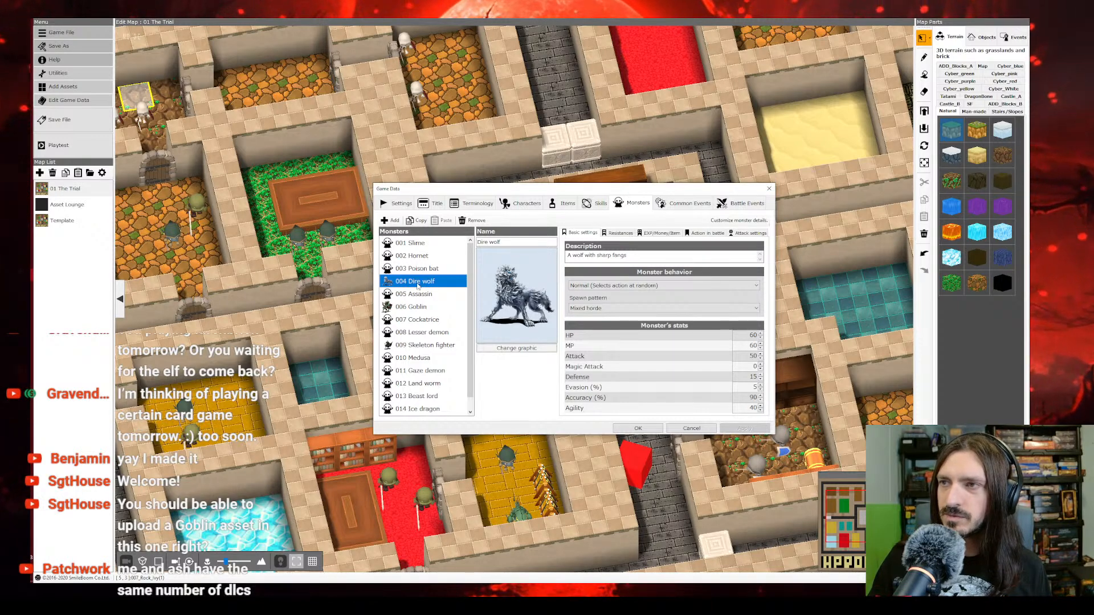
{"action": "left_click", "coordinate": [515, 240]}
{"action": "type", "text": "Dr"}
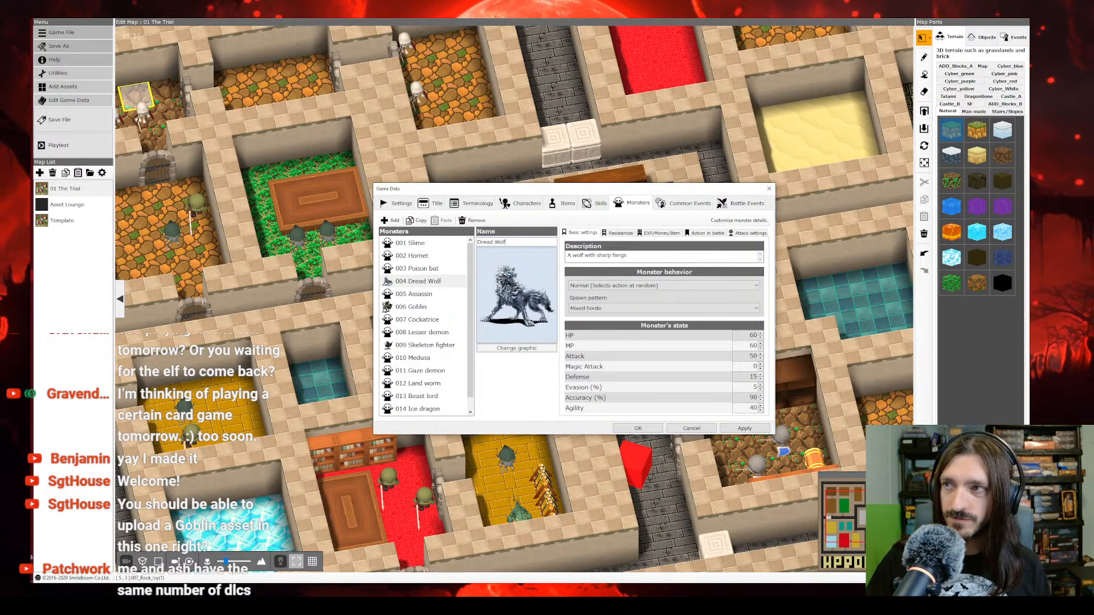
{"action": "left_click", "coordinate": [427, 295]}
{"action": "left_click", "coordinate": [428, 282]}
{"action": "left_click", "coordinate": [496, 242]}
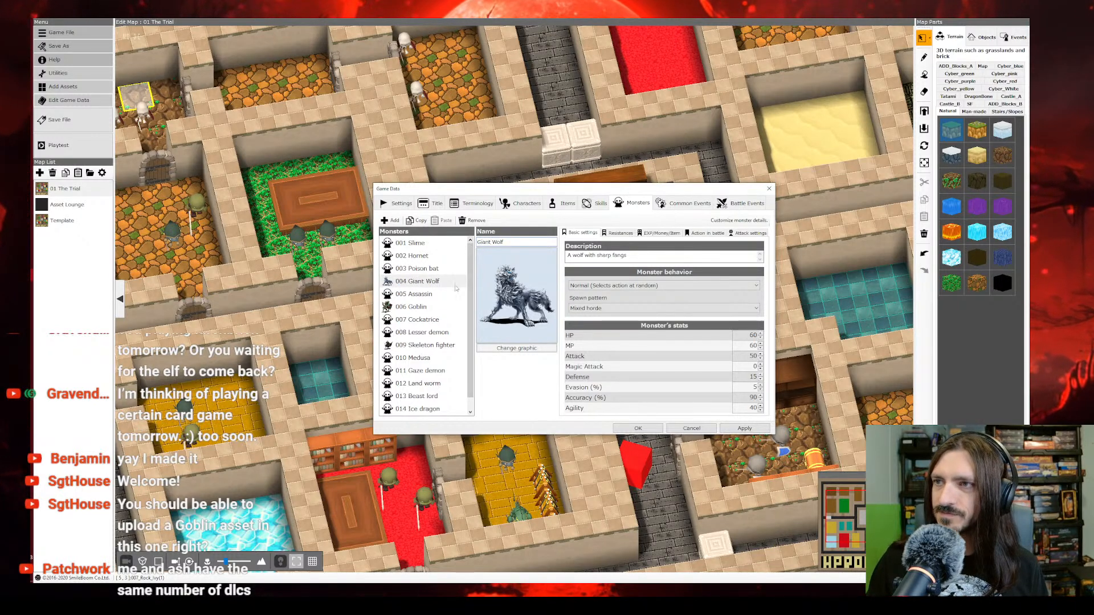
Step: Review the Assassin, Goblin, Cockatrice, Slime and Poison bat monster entries
{"action": "left_click", "coordinate": [432, 294]}
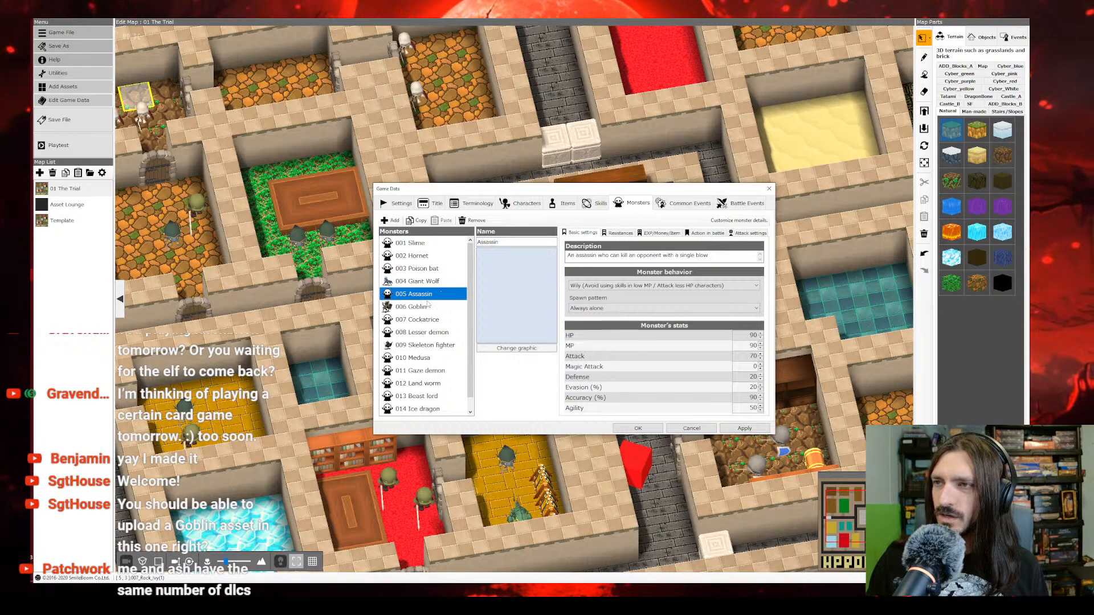
{"action": "left_click", "coordinate": [426, 308]}
{"action": "left_click", "coordinate": [425, 321]}
{"action": "left_click", "coordinate": [431, 308]}
{"action": "left_click", "coordinate": [413, 245]}
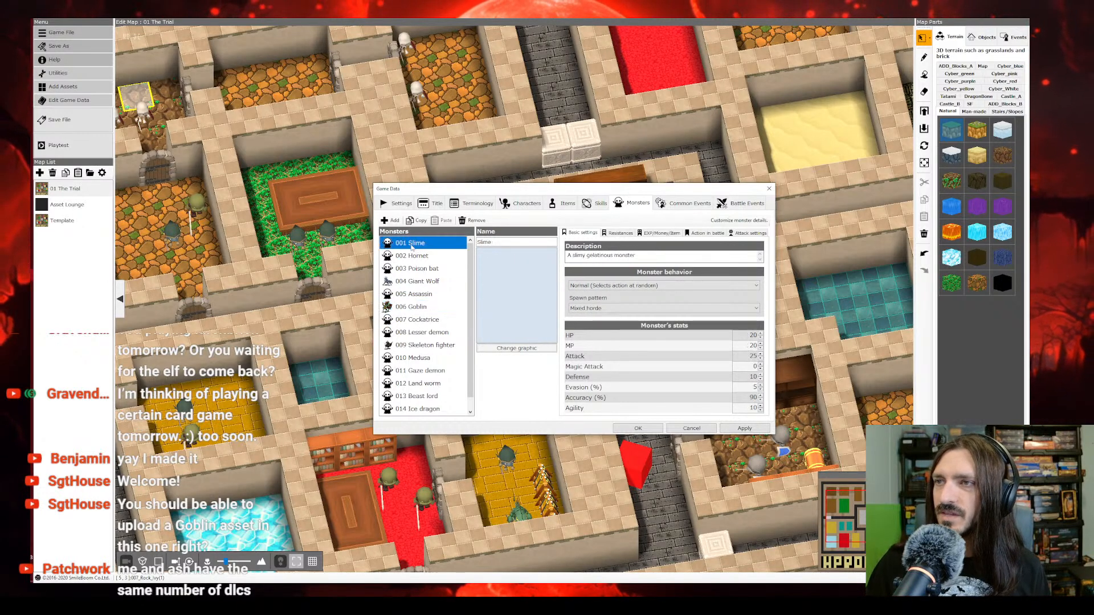
{"action": "left_click", "coordinate": [440, 271]}
Step: Remove all existing monsters from the monster database, from Slime through Devil
{"action": "left_click", "coordinate": [423, 245]}
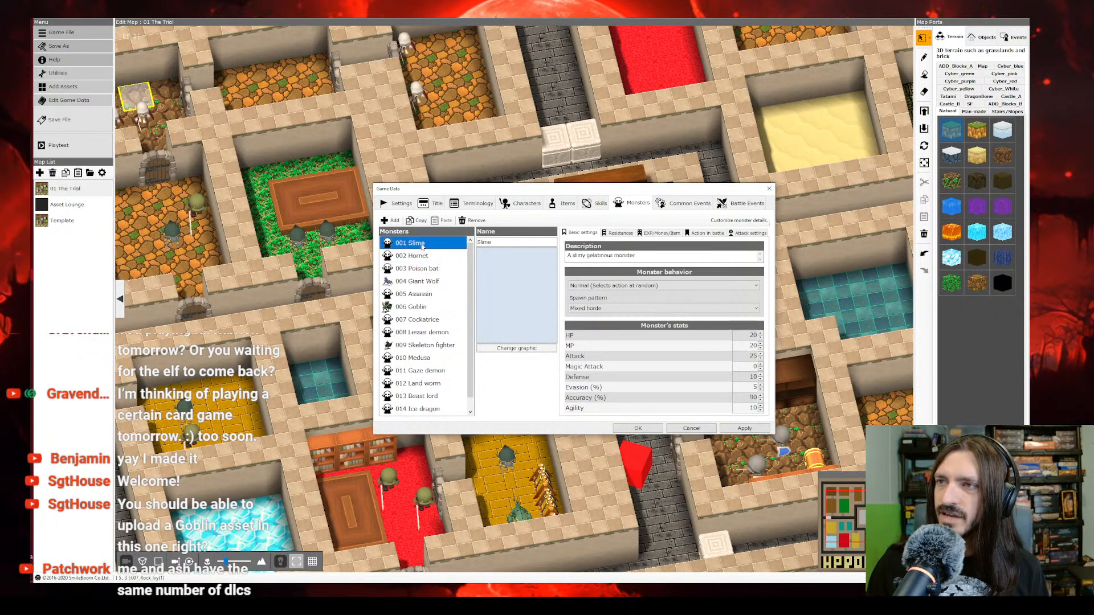
{"action": "left_click", "coordinate": [476, 220]}
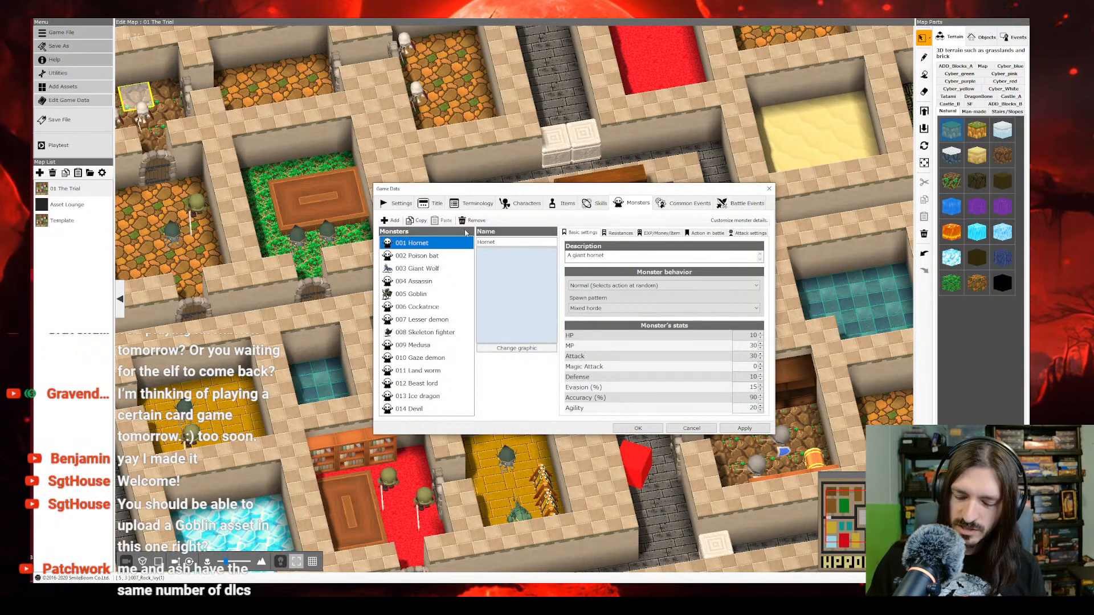
{"action": "left_click", "coordinate": [474, 221]}
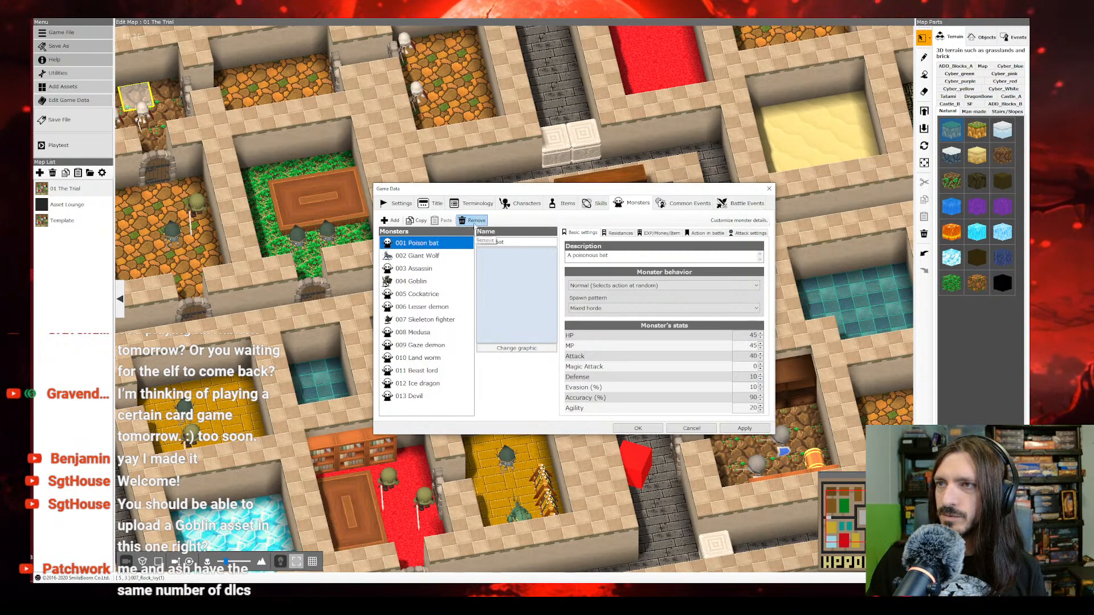
{"action": "left_click", "coordinate": [423, 394]}
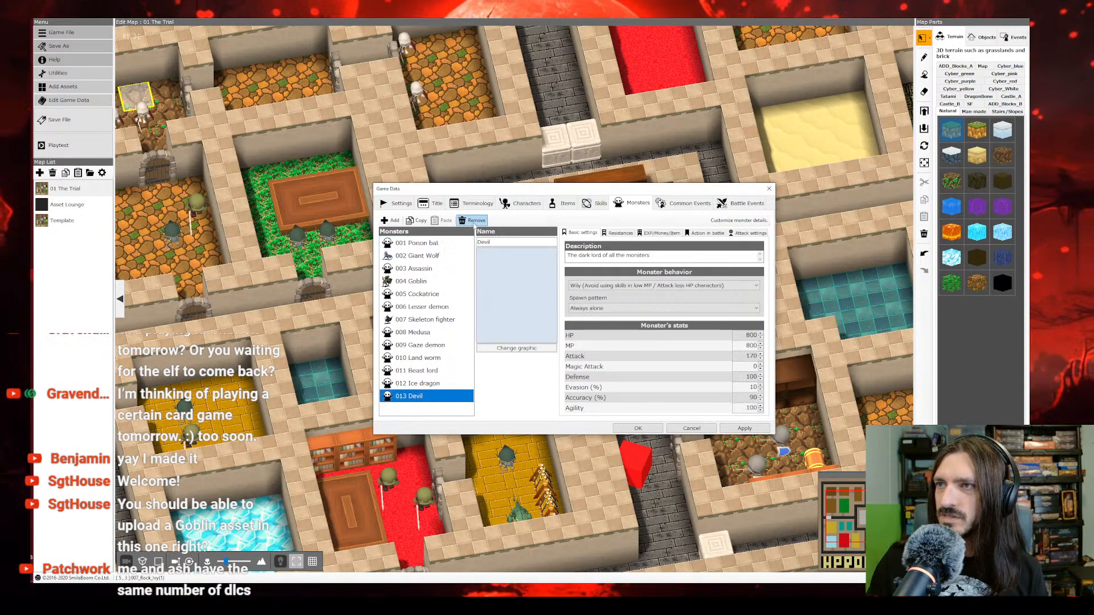
{"action": "left_click", "coordinate": [474, 224]}
{"action": "left_click", "coordinate": [448, 244]}
{"action": "left_click", "coordinate": [473, 222]}
{"action": "left_click", "coordinate": [473, 222]}
{"action": "left_click", "coordinate": [473, 222]}
{"action": "left_click", "coordinate": [473, 222]}
{"action": "left_click", "coordinate": [473, 223]}
{"action": "left_click", "coordinate": [475, 223]}
{"action": "left_click", "coordinate": [474, 222]}
{"action": "left_click", "coordinate": [474, 223]}
{"action": "left_click", "coordinate": [474, 223]}
{"action": "left_click", "coordinate": [474, 223]}
{"action": "left_click", "coordinate": [475, 222]}
{"action": "left_click", "coordinate": [475, 223]}
Step: Add a new monster to the emptied database and name it Goblin
{"action": "left_click", "coordinate": [398, 226]}
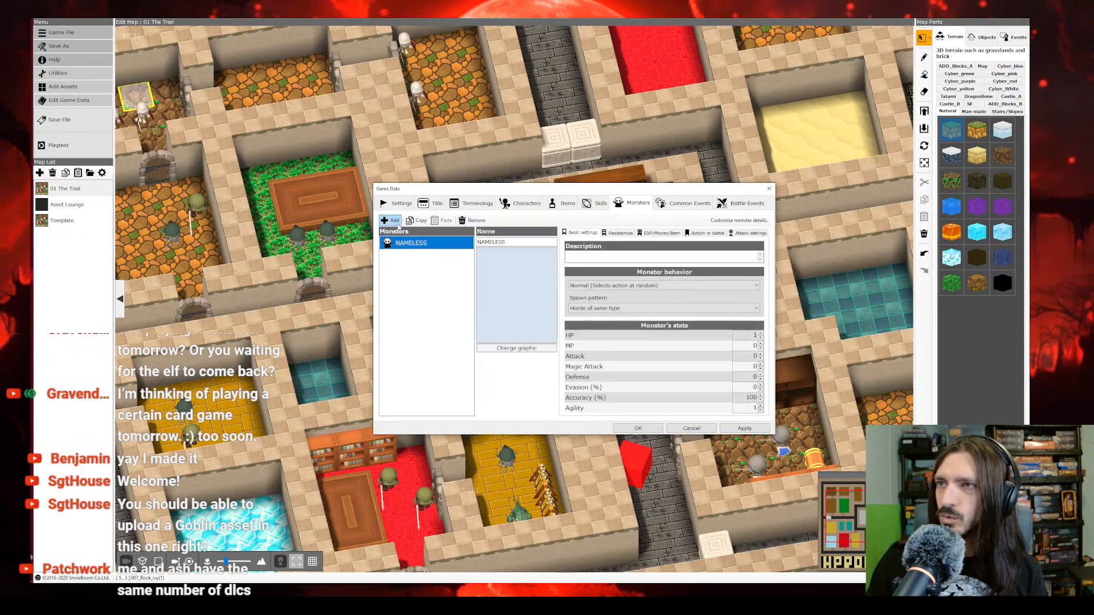
{"action": "double_click", "coordinate": [509, 242]}
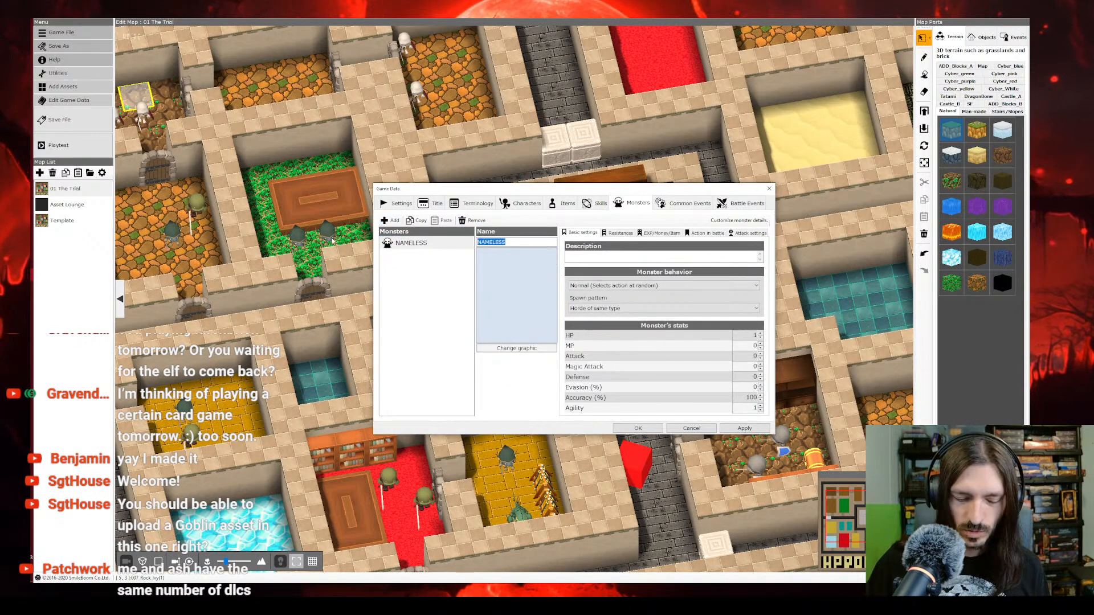
{"action": "type", "text": "Goblin"}
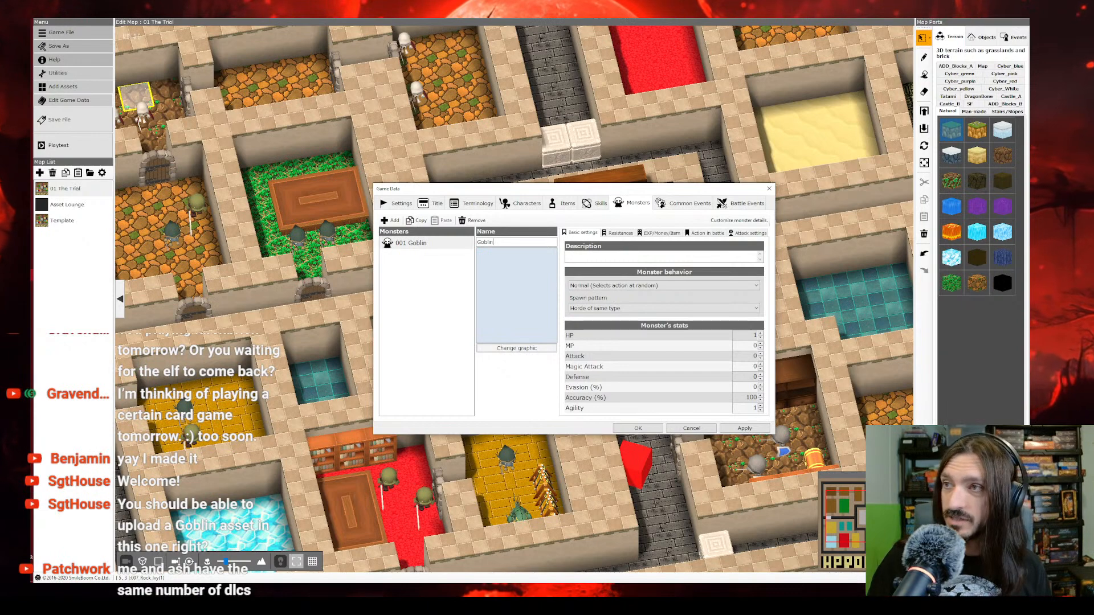
{"action": "left_click", "coordinate": [438, 243]}
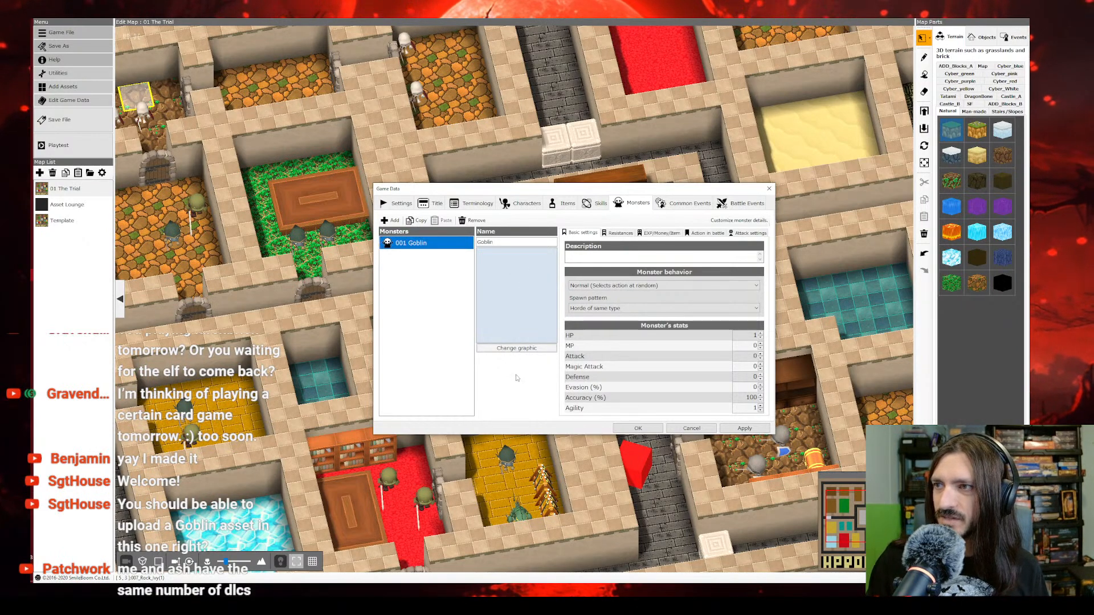
Step: Open the graphic selection for the Goblin monster and browse the 2D monsters, 2D characters and 3D graphics
{"action": "left_click", "coordinate": [519, 349]}
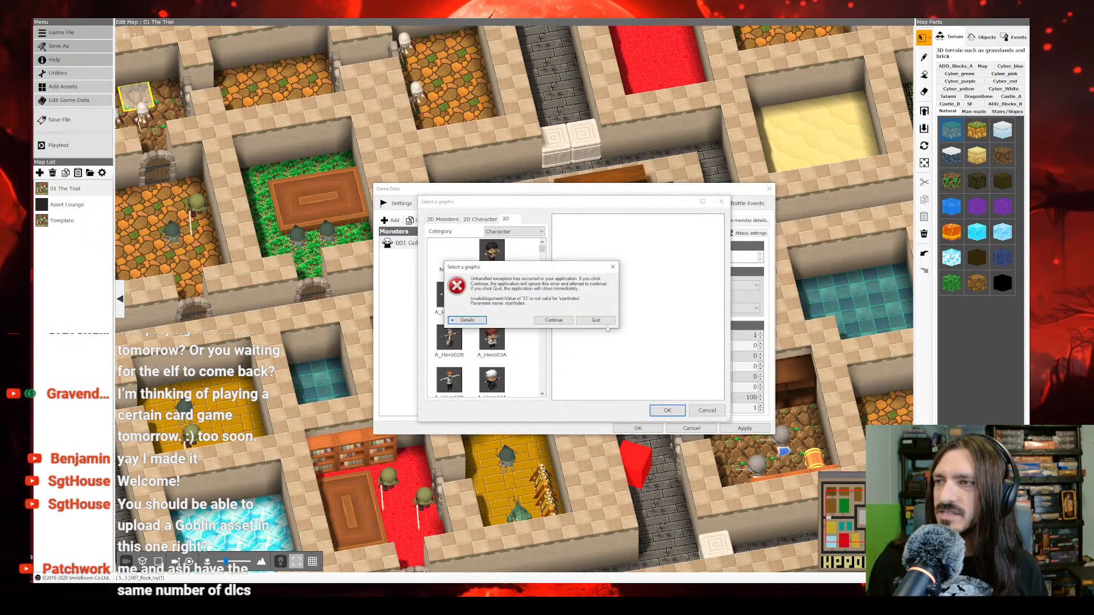
{"action": "left_click", "coordinate": [554, 320]}
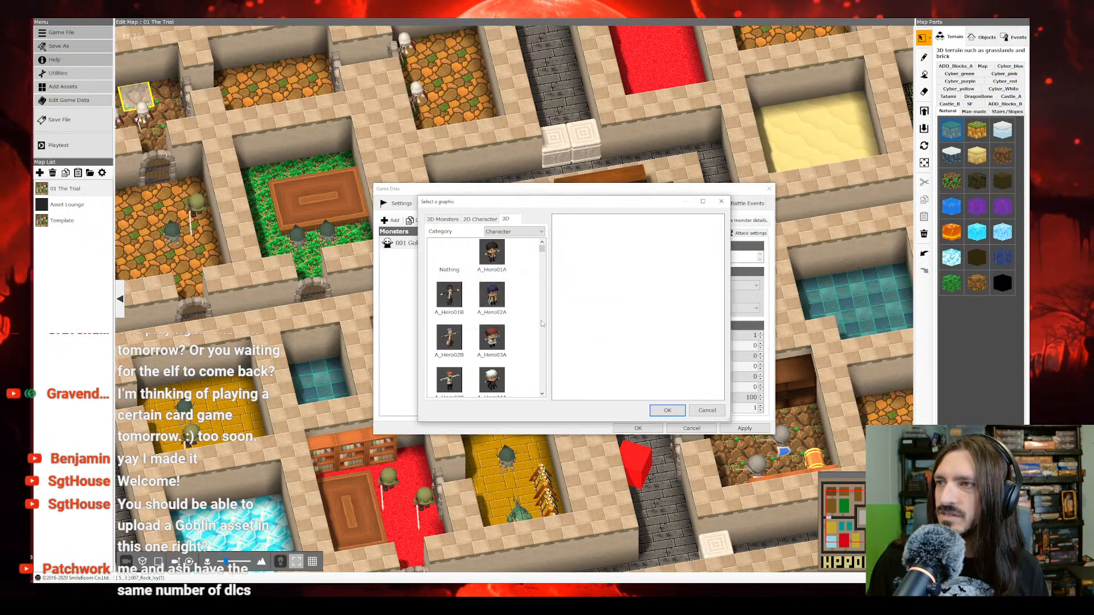
{"action": "scroll", "coordinate": [543, 330], "scroll_direction": "down", "scroll_amount": 3}
{"action": "left_click", "coordinate": [481, 220]}
{"action": "left_click", "coordinate": [443, 219]}
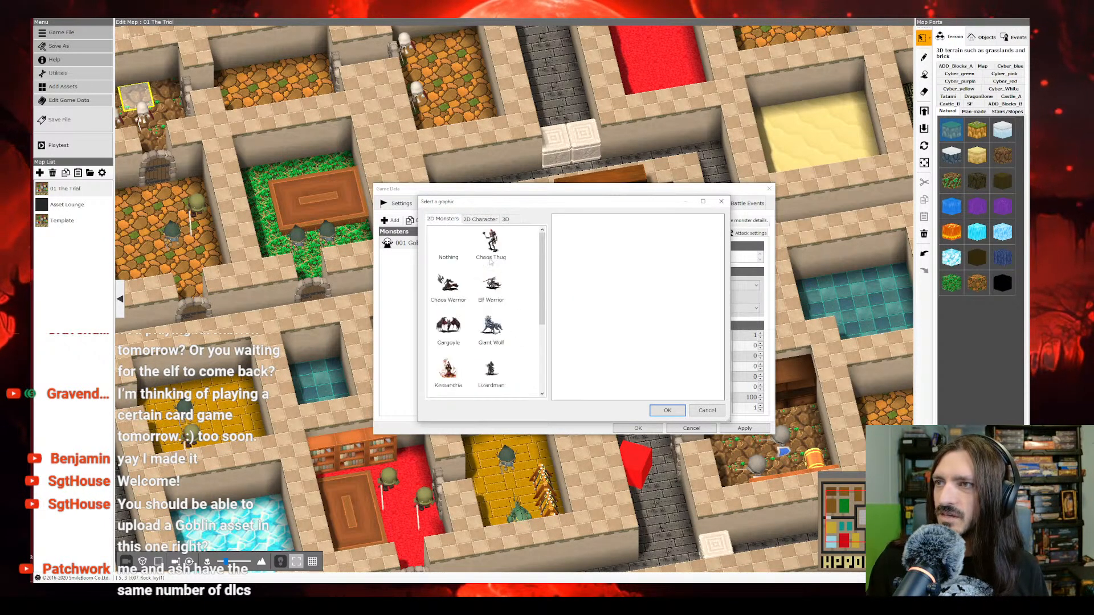
{"action": "scroll", "coordinate": [502, 270], "scroll_direction": "down", "scroll_amount": 1}
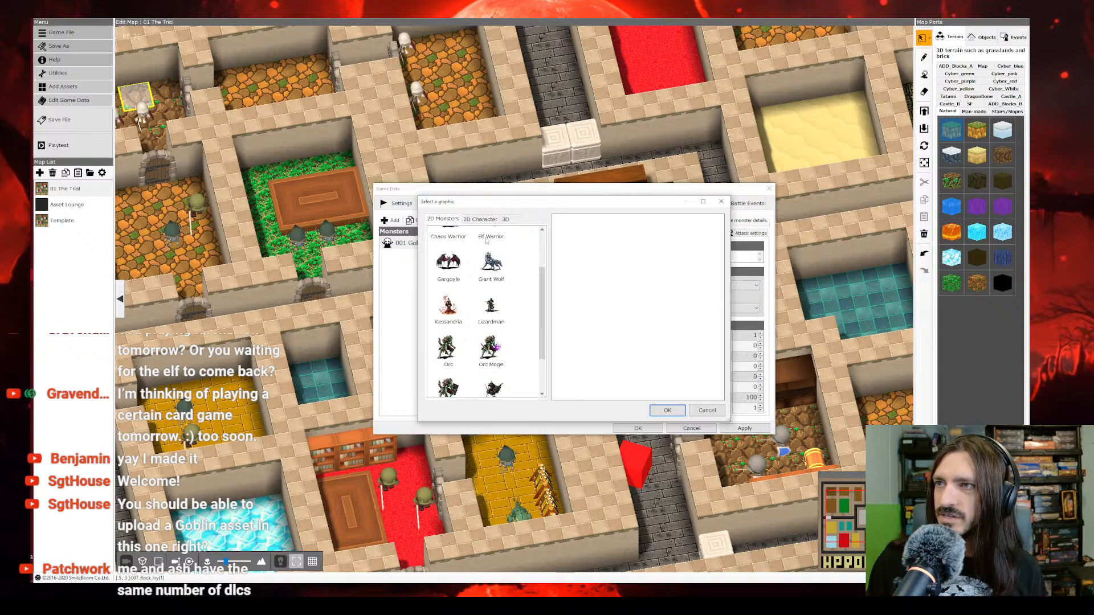
{"action": "left_click", "coordinate": [480, 219]}
{"action": "left_click", "coordinate": [505, 219]}
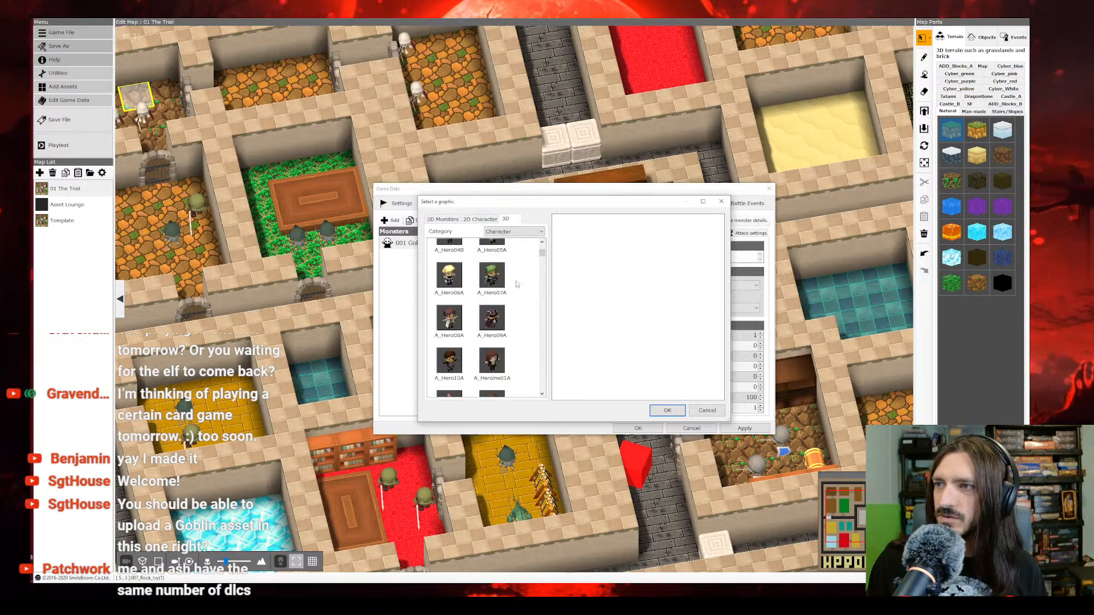
Step: Find the goblin models among the 3D characters and select GoblinRogueElite for the Goblin monster
{"action": "left_click", "coordinate": [527, 231]}
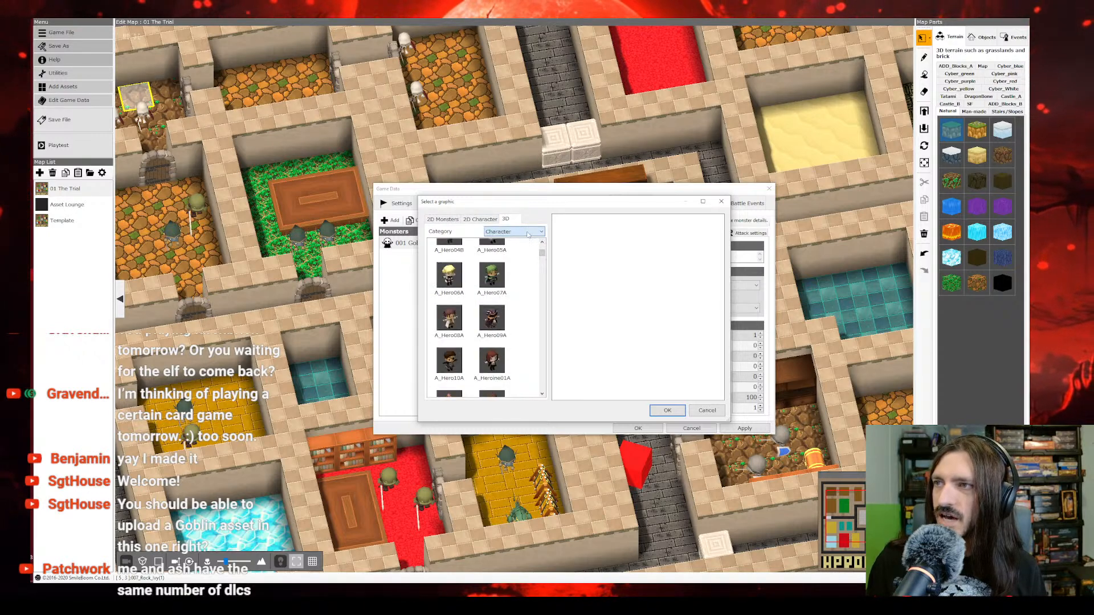
{"action": "left_click_drag", "start_coordinate": [544, 258], "coordinate": [544, 354]}
{"action": "scroll", "coordinate": [507, 351], "scroll_direction": "down", "scroll_amount": 8}
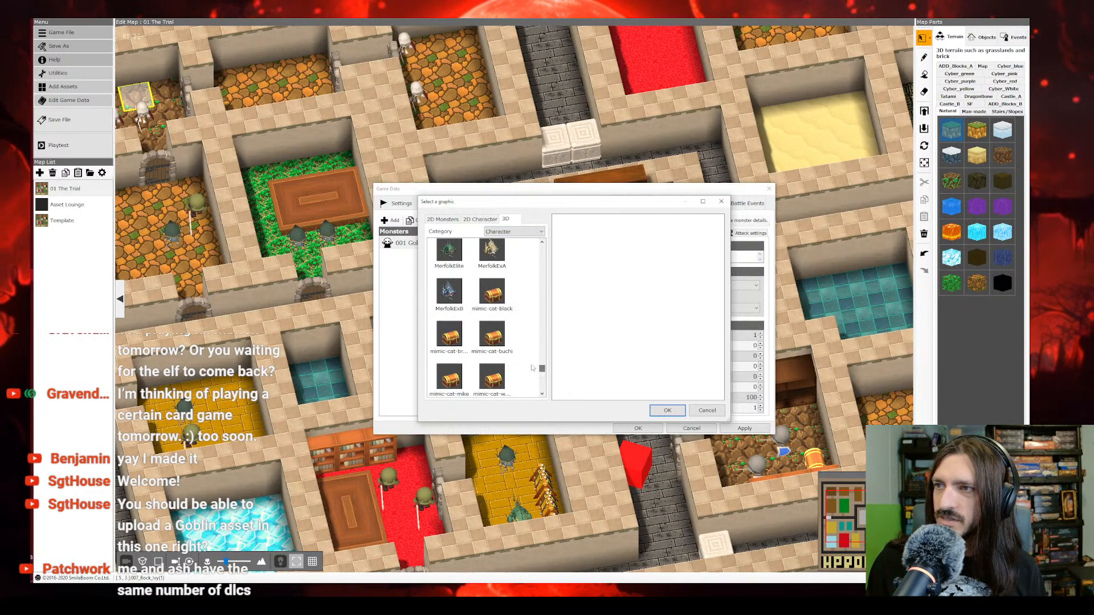
{"action": "scroll", "coordinate": [507, 351], "scroll_direction": "up", "scroll_amount": 1}
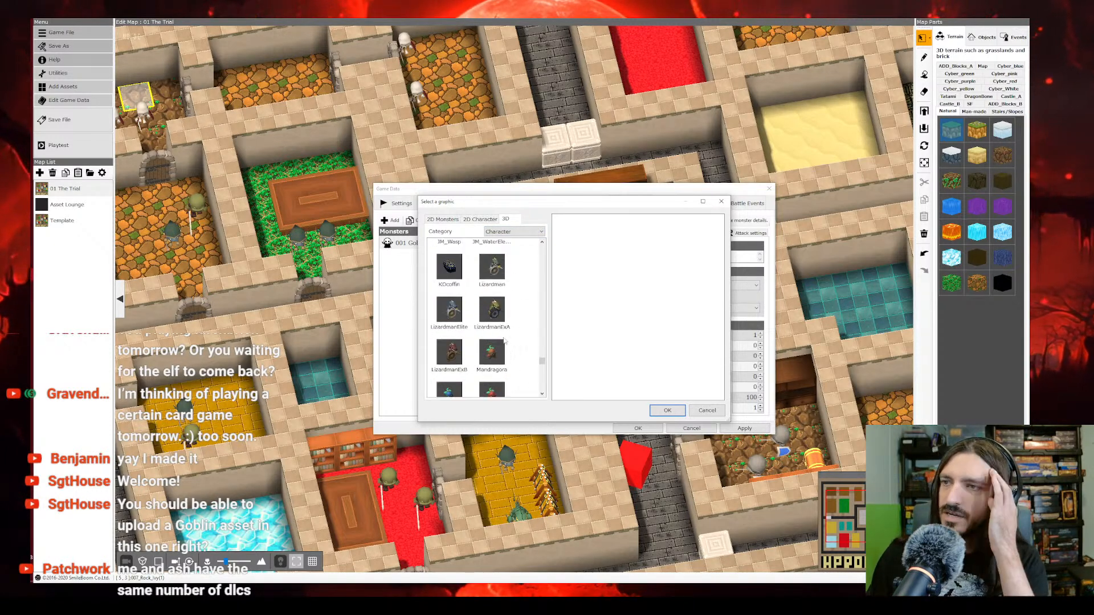
{"action": "scroll", "coordinate": [503, 339], "scroll_direction": "up", "scroll_amount": 2}
{"action": "scroll", "coordinate": [503, 339], "scroll_direction": "up", "scroll_amount": 4}
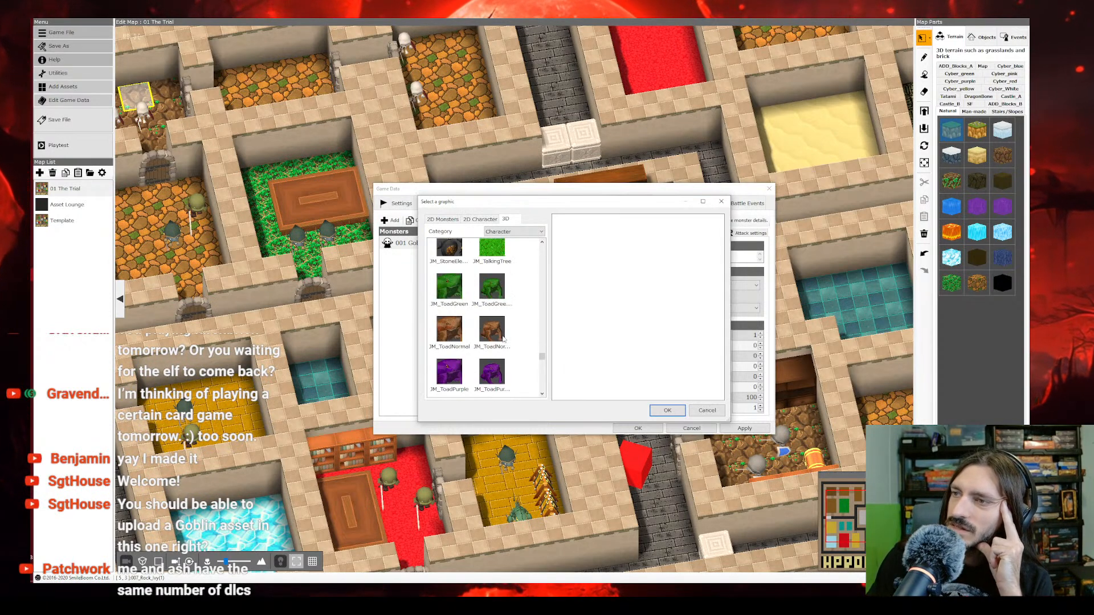
{"action": "scroll", "coordinate": [503, 339], "scroll_direction": "up", "scroll_amount": 3}
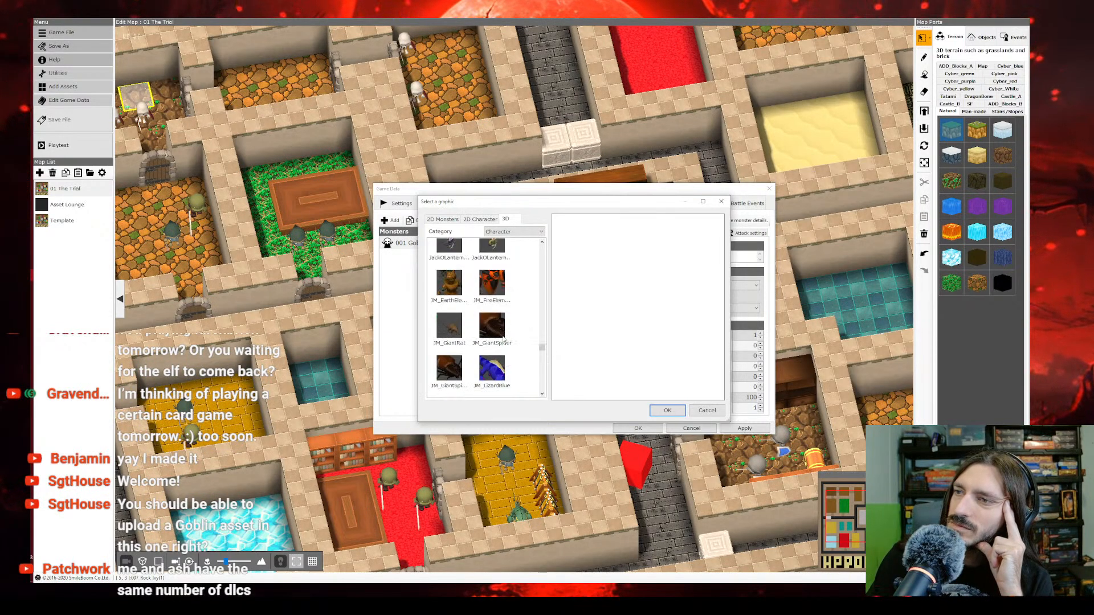
{"action": "scroll", "coordinate": [503, 339], "scroll_direction": "up", "scroll_amount": 2}
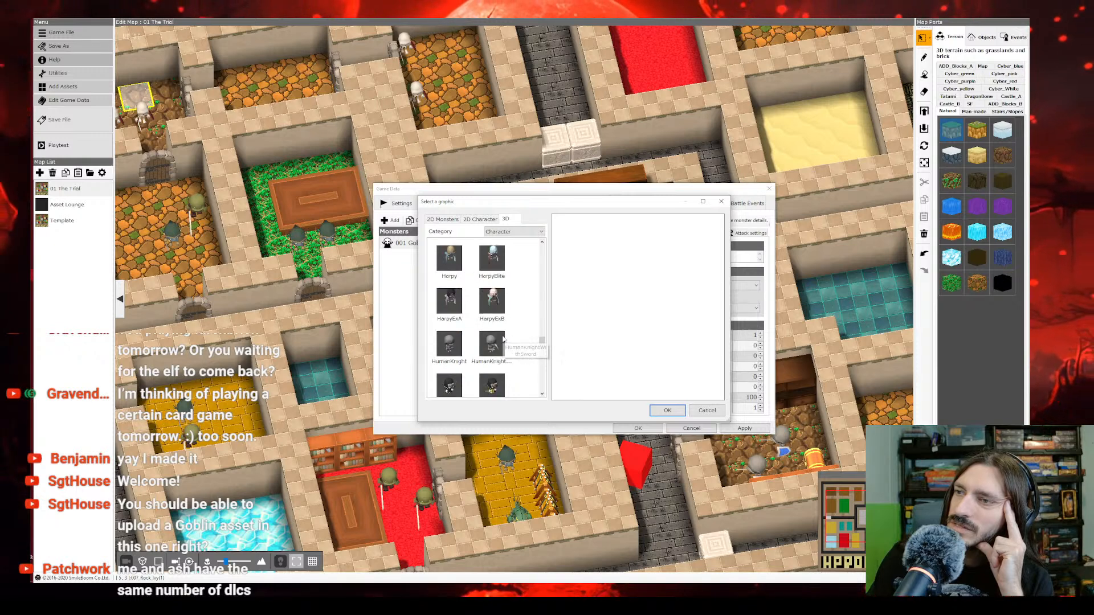
{"action": "scroll", "coordinate": [507, 339], "scroll_direction": "up", "scroll_amount": 2}
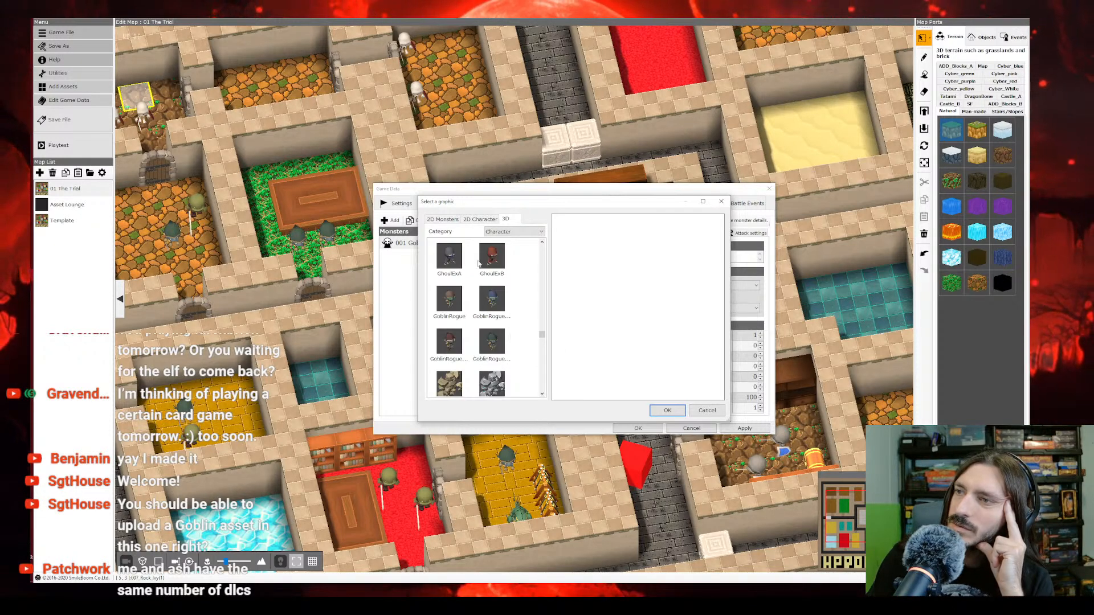
{"action": "left_click", "coordinate": [510, 313]}
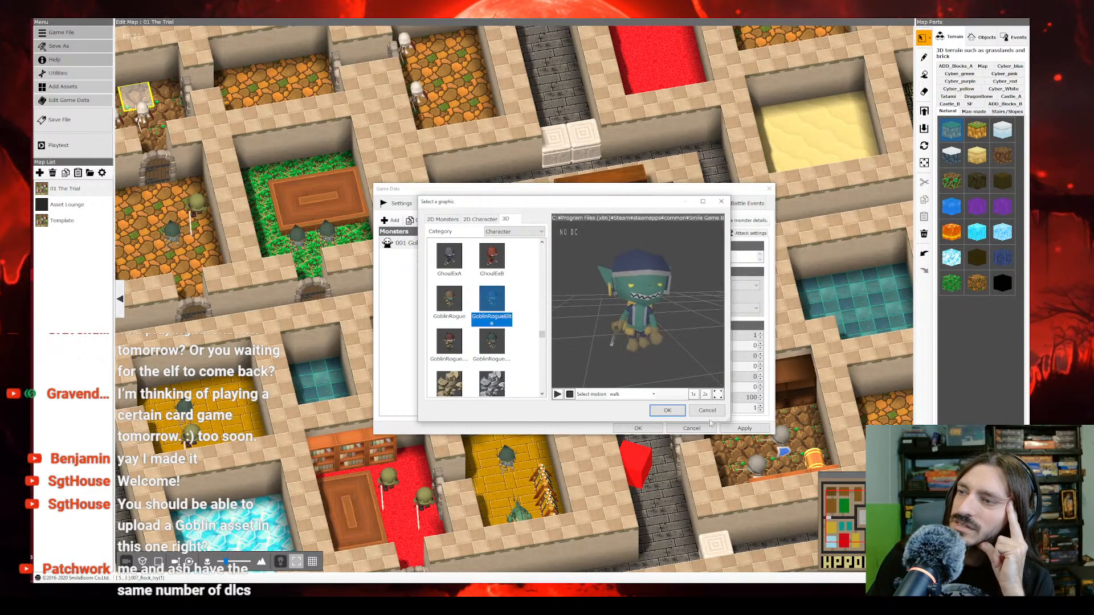
Step: Enlarge the graphic preview, rotate the goblin model to inspect it and accept it as the Goblin's graphic
{"action": "left_click_drag", "start_coordinate": [570, 201], "coordinate": [296, 56]}
{"action": "left_click_drag", "start_coordinate": [457, 277], "coordinate": [768, 571]}
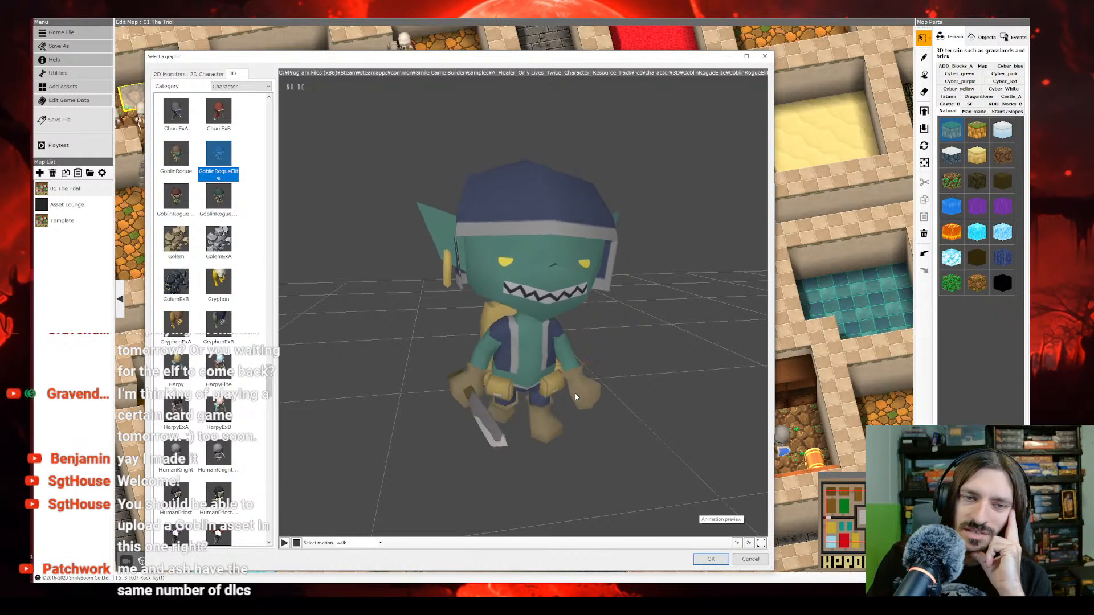
{"action": "mouse_move", "coordinate": [576, 397]}
{"action": "left_mouse_down"}
{"action": "mouse_move", "coordinate": [606, 390]}
{"action": "mouse_move", "coordinate": [583, 379]}
{"action": "mouse_move", "coordinate": [603, 381]}
{"action": "mouse_move", "coordinate": [540, 386]}
{"action": "mouse_move", "coordinate": [568, 385]}
{"action": "left_mouse_up"}
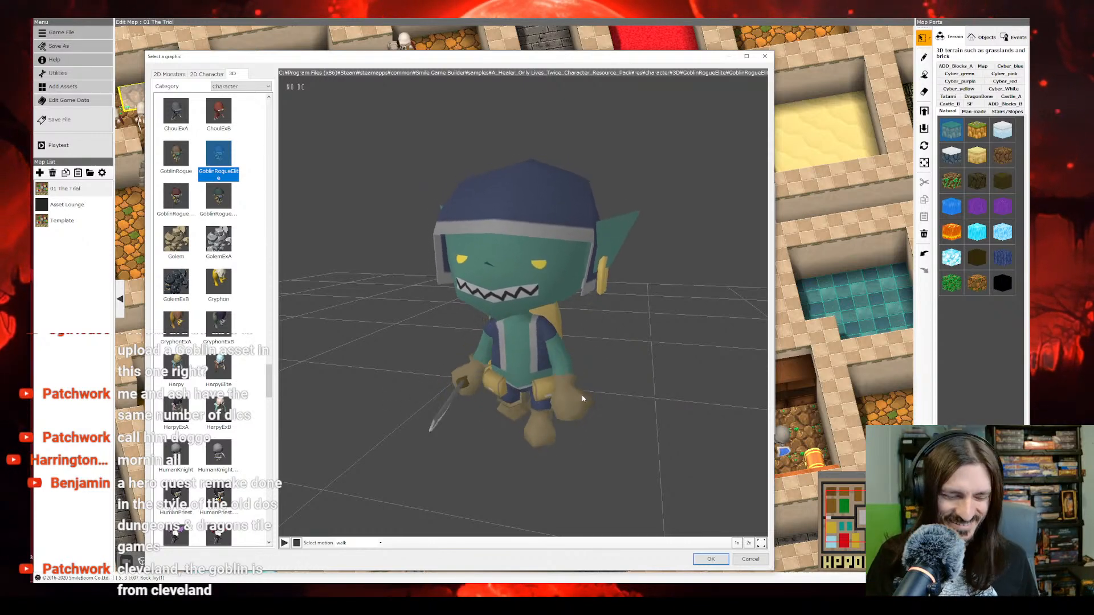
{"action": "left_click", "coordinate": [711, 559]}
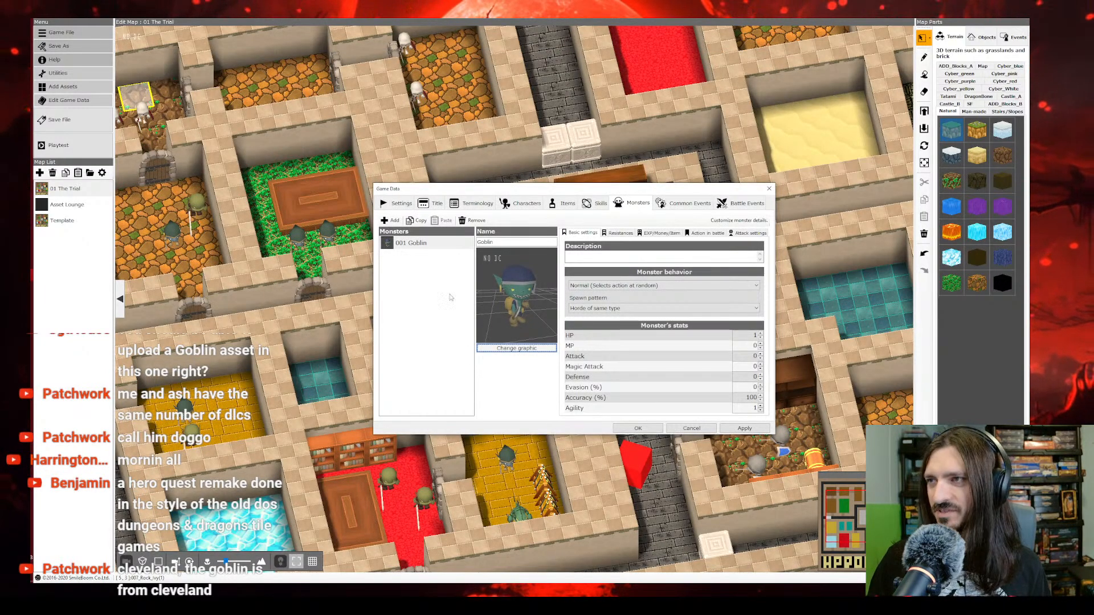
Step: Add a second monster named Orc and open its graphic selection, continuing past the exception error
{"action": "left_click", "coordinate": [406, 243]}
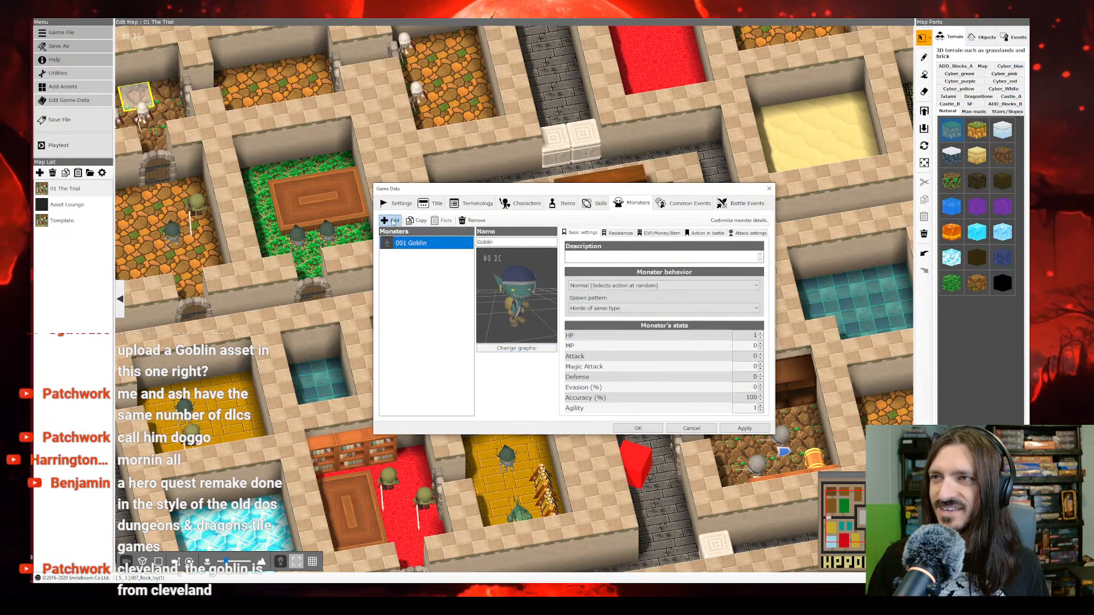
{"action": "left_click", "coordinate": [393, 221]}
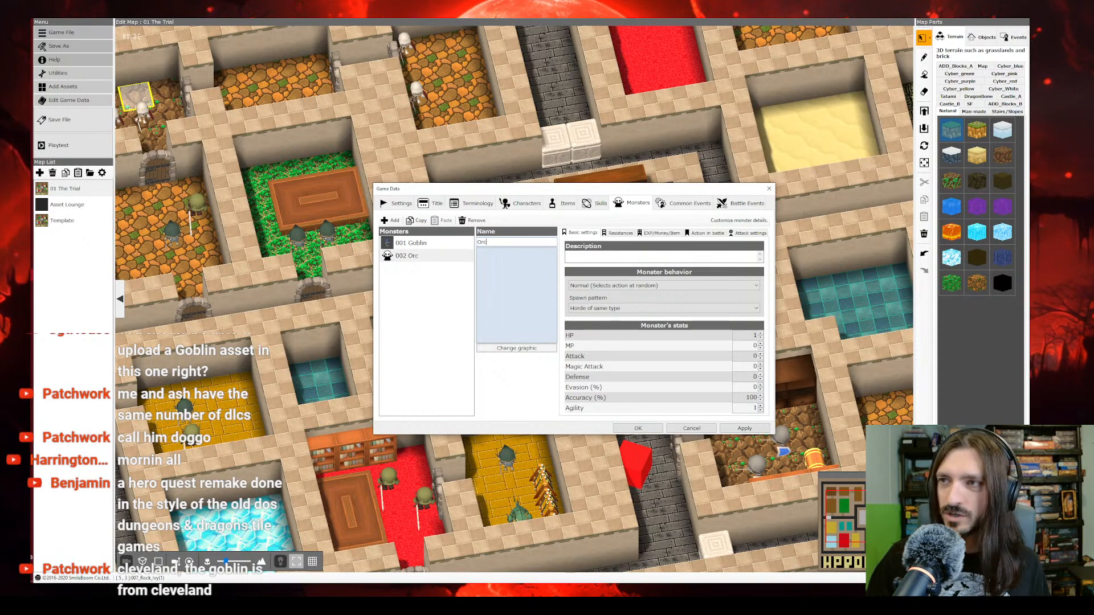
{"action": "left_click", "coordinate": [516, 347]}
{"action": "left_click", "coordinate": [554, 321]}
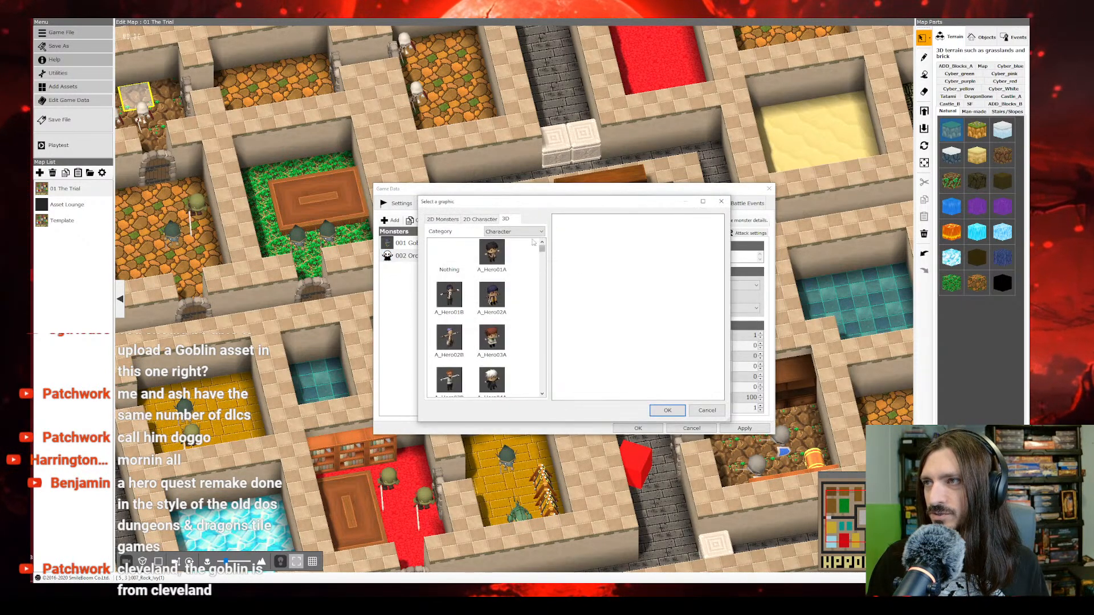
Step: Locate the orc models among the 3D characters and preview OrcAgent, OrcWarrior and OrcWarriorExA
{"action": "left_click_drag", "start_coordinate": [545, 253], "coordinate": [541, 366]}
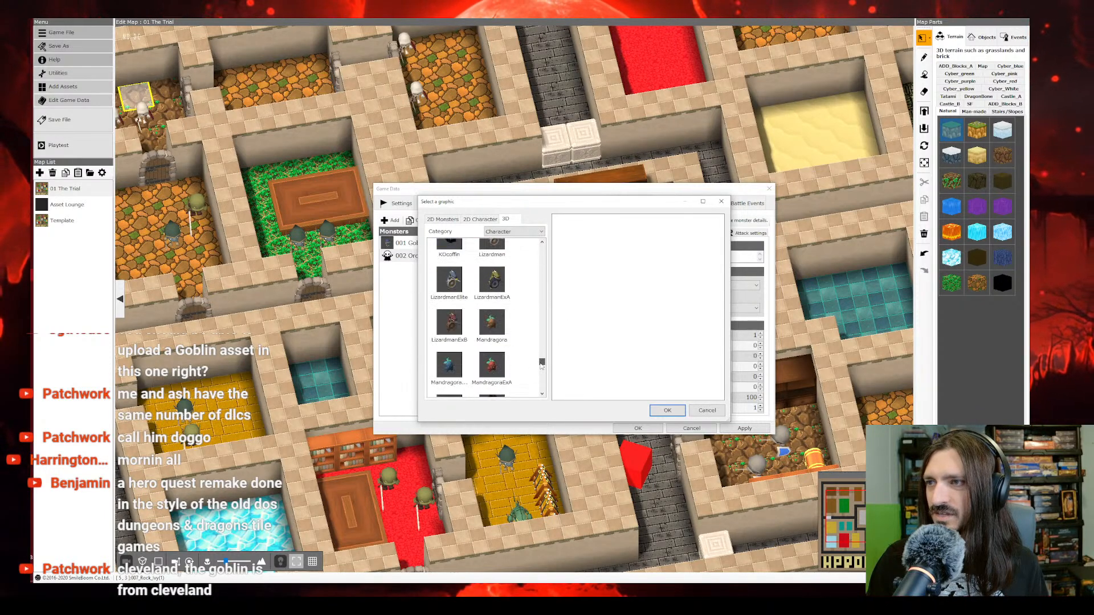
{"action": "scroll", "coordinate": [533, 364], "scroll_direction": "down", "scroll_amount": 3}
{"action": "scroll", "coordinate": [531, 361], "scroll_direction": "down", "scroll_amount": 5}
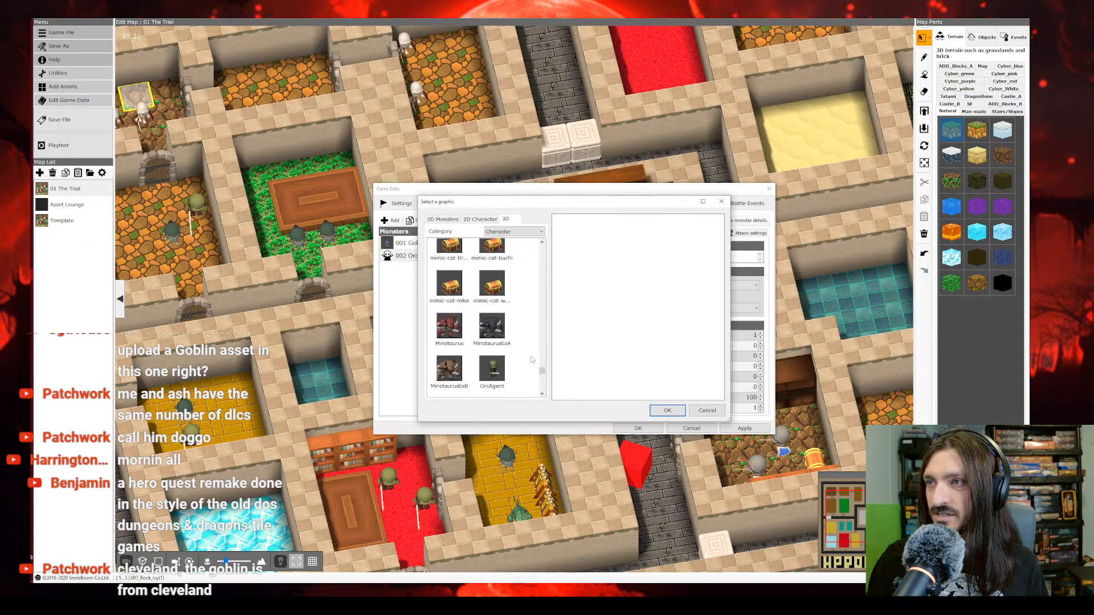
{"action": "left_click", "coordinate": [493, 308]}
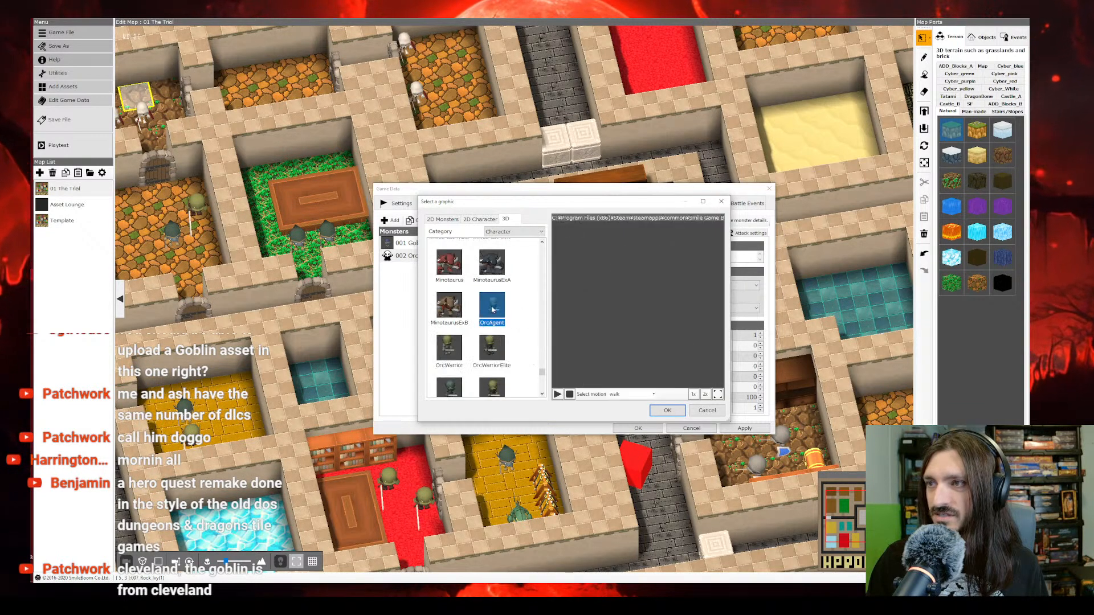
{"action": "left_click", "coordinate": [447, 354]}
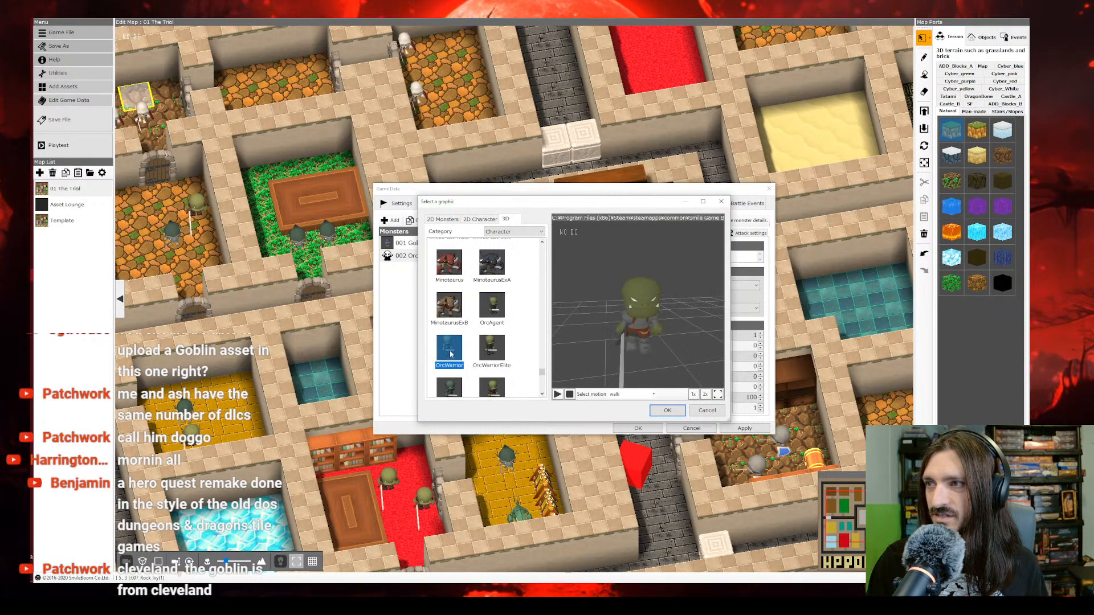
{"action": "left_click", "coordinate": [492, 306]}
{"action": "left_click", "coordinate": [447, 392]}
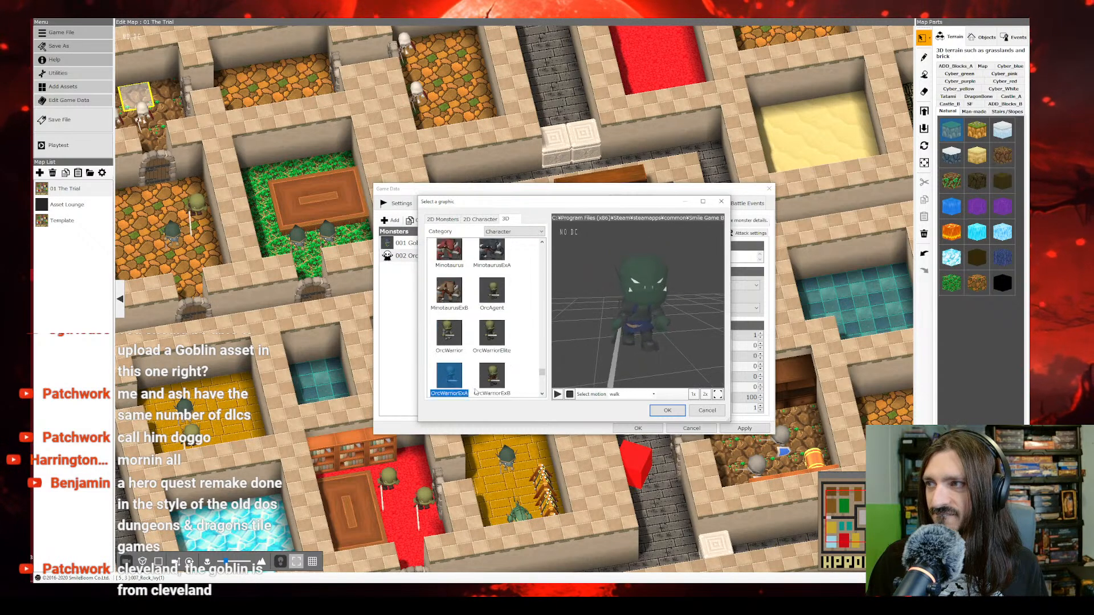
Step: Compare the remaining orc warrior variants in the preview and assign OrcWarriorExB as the Orc's graphic
{"action": "left_click", "coordinate": [492, 343]}
{"action": "left_click", "coordinate": [449, 345]}
{"action": "left_click", "coordinate": [456, 371]}
{"action": "left_click", "coordinate": [487, 376]}
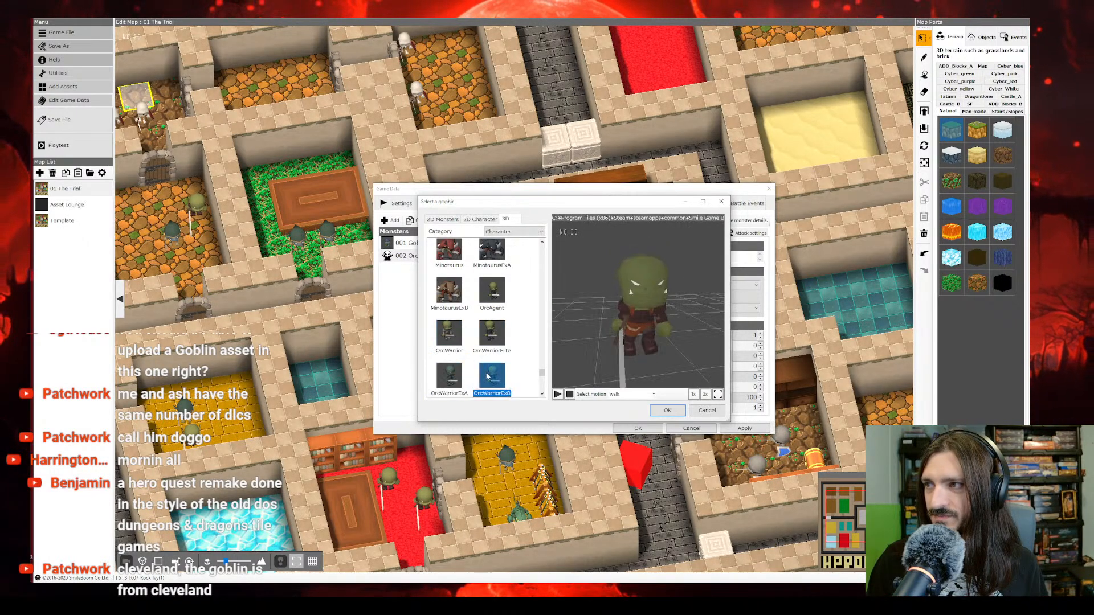
{"action": "left_click_drag", "start_coordinate": [417, 196], "coordinate": [329, 70]}
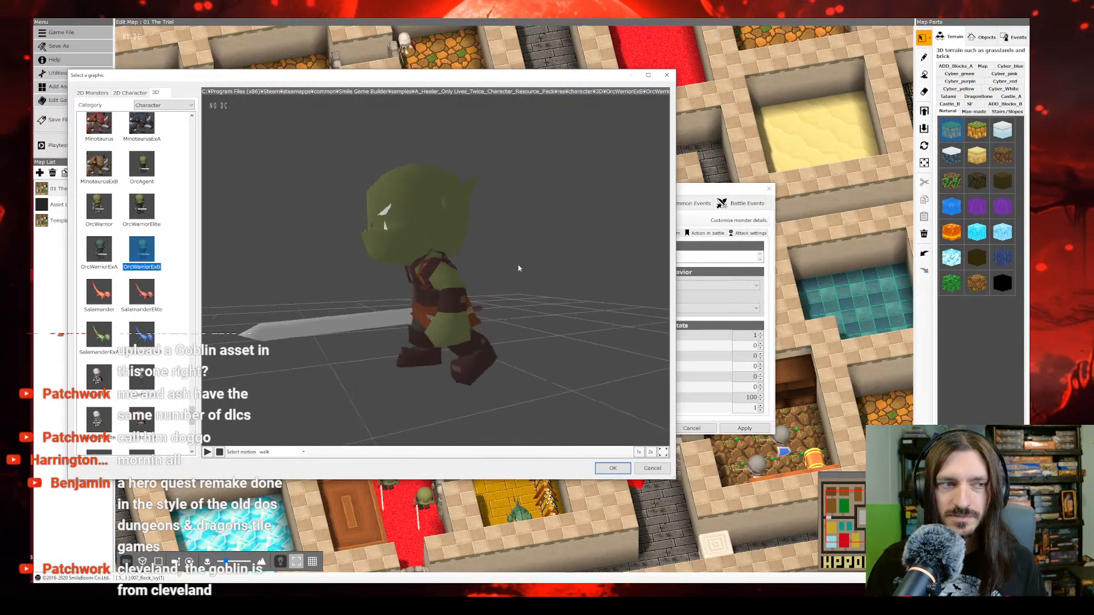
{"action": "left_click", "coordinate": [618, 468]}
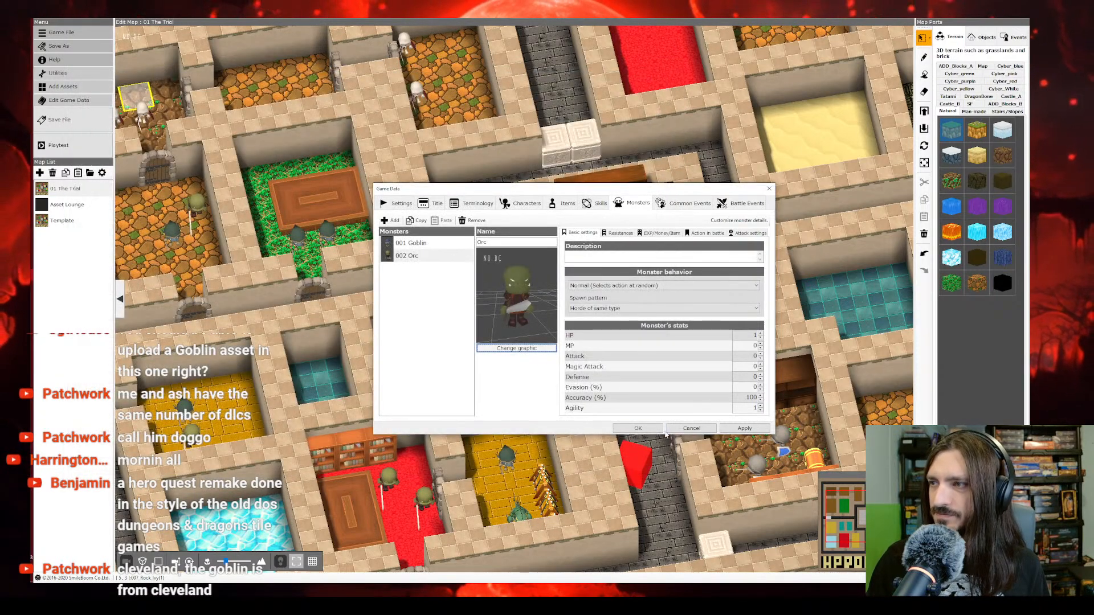
Step: Apply the monster changes, close the game data and save the project file
{"action": "left_click", "coordinate": [740, 429]}
{"action": "left_click", "coordinate": [638, 428]}
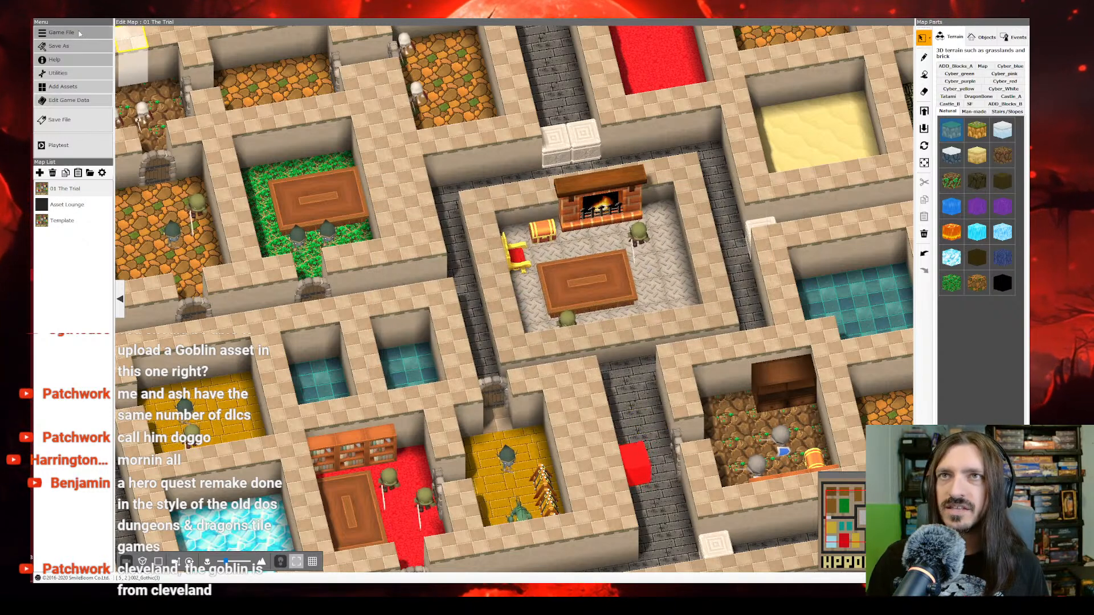
{"action": "left_click", "coordinate": [71, 123]}
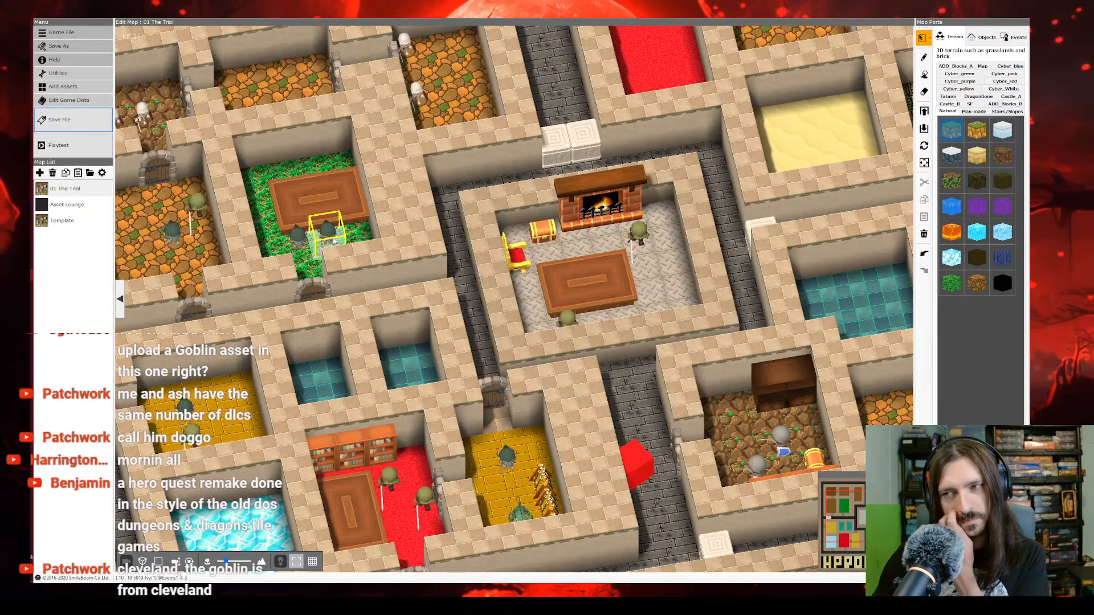
Step: Examine the rooms, corridors and placed monsters across the 01 The Trial map
{"action": "right_click_drag", "start_coordinate": [336, 365], "coordinate": [326, 381]}
{"action": "scroll", "coordinate": [335, 372], "scroll_direction": "up", "scroll_amount": 3}
{"action": "key", "text": "s"}
{"action": "key", "text": "a"}
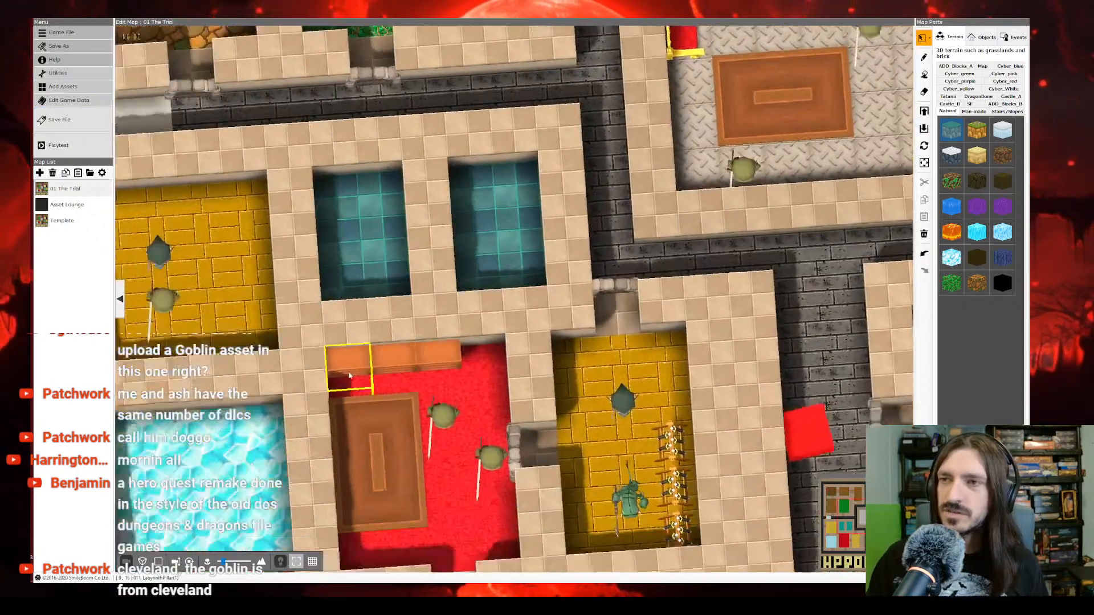
{"action": "key", "text": "w"}
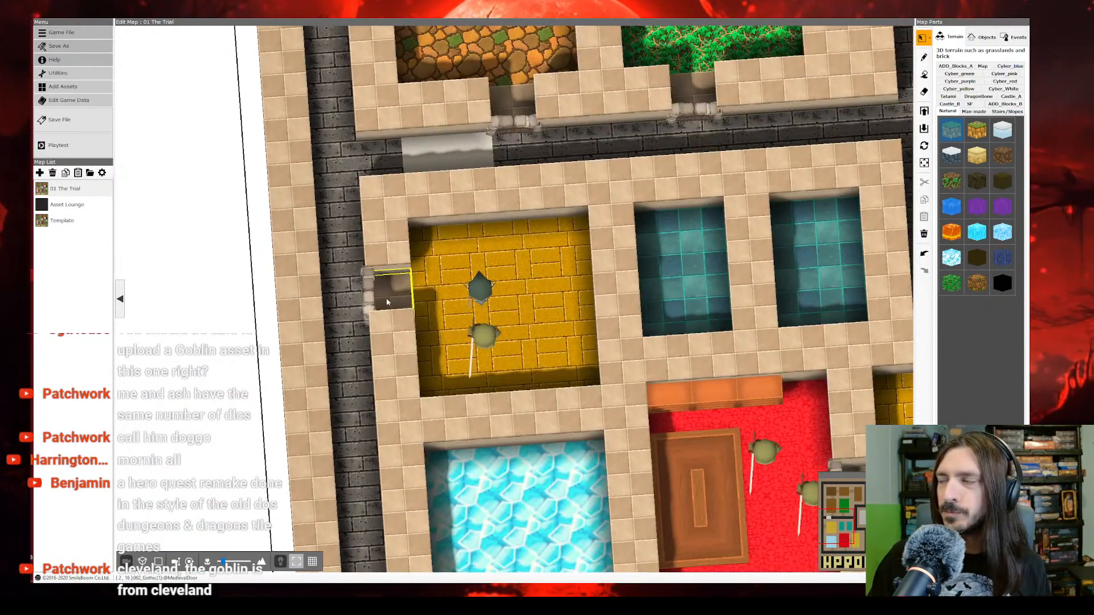
{"action": "mouse_move", "coordinate": [435, 300]}
{"action": "right_mouse_down"}
{"action": "mouse_move", "coordinate": [494, 263]}
{"action": "mouse_move", "coordinate": [503, 273]}
{"action": "mouse_move", "coordinate": [498, 247]}
{"action": "mouse_move", "coordinate": [502, 283]}
{"action": "mouse_move", "coordinate": [518, 295]}
{"action": "mouse_move", "coordinate": [501, 275]}
{"action": "mouse_move", "coordinate": [501, 240]}
{"action": "mouse_move", "coordinate": [450, 277]}
{"action": "mouse_move", "coordinate": [440, 319]}
{"action": "right_mouse_up"}
{"action": "key", "text": "a"}
{"action": "key", "text": "w"}
{"action": "scroll", "coordinate": [492, 247], "scroll_direction": "up", "scroll_amount": 5}
{"action": "key", "text": "a"}
{"action": "key", "text": "d"}
{"action": "key", "text": "w"}
{"action": "key", "text": "d"}
{"action": "scroll", "coordinate": [500, 273], "scroll_direction": "up", "scroll_amount": 5}
{"action": "scroll", "coordinate": [498, 272], "scroll_direction": "down", "scroll_amount": 3}
{"action": "key", "text": "s"}
{"action": "key", "text": "d"}
{"action": "scroll", "coordinate": [444, 317], "scroll_direction": "down", "scroll_amount": 6}
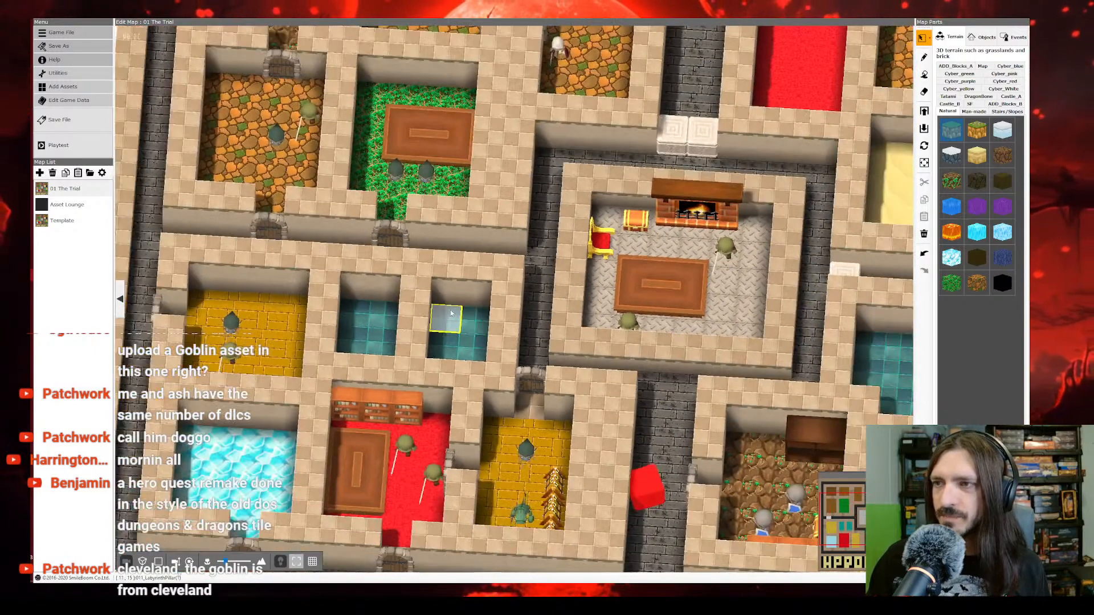
{"action": "scroll", "coordinate": [376, 255], "scroll_direction": "down", "scroll_amount": 3}
{"action": "right_click_drag", "start_coordinate": [400, 248], "coordinate": [423, 273]}
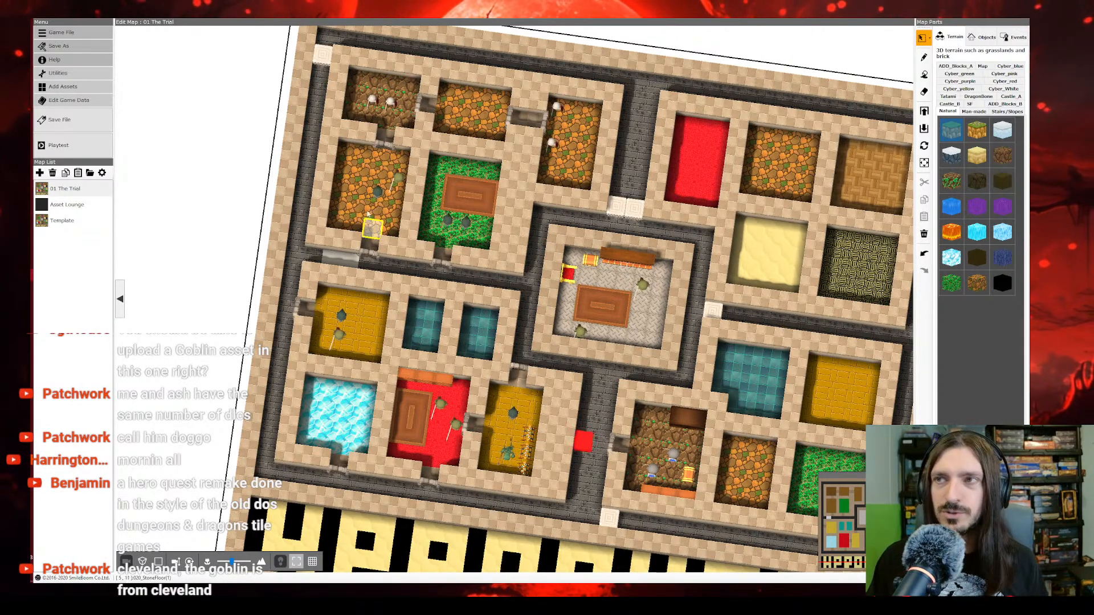
{"action": "scroll", "coordinate": [371, 214], "scroll_direction": "up", "scroll_amount": 5}
{"action": "middle_click_drag", "start_coordinate": [375, 220], "coordinate": [384, 231]}
{"action": "middle_click_drag", "start_coordinate": [336, 268], "coordinate": [342, 274]}
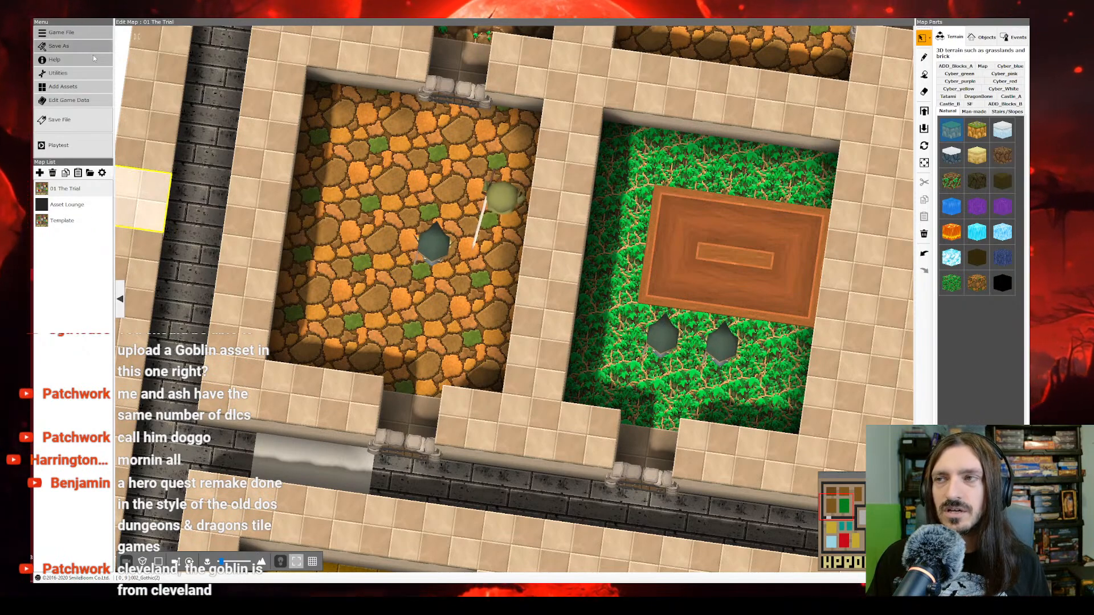
Step: Inspect the rooms along the map's lower edge and show the event list with the map's placed events
{"action": "scroll", "coordinate": [456, 302], "scroll_direction": "down", "scroll_amount": 3}
{"action": "right_click_drag", "start_coordinate": [456, 302], "coordinate": [472, 261]}
{"action": "key", "text": "s"}
{"action": "key", "text": "d"}
{"action": "key", "text": "d"}
{"action": "right_click_drag", "start_coordinate": [516, 275], "coordinate": [570, 271]}
{"action": "left_click", "coordinate": [1011, 36]}
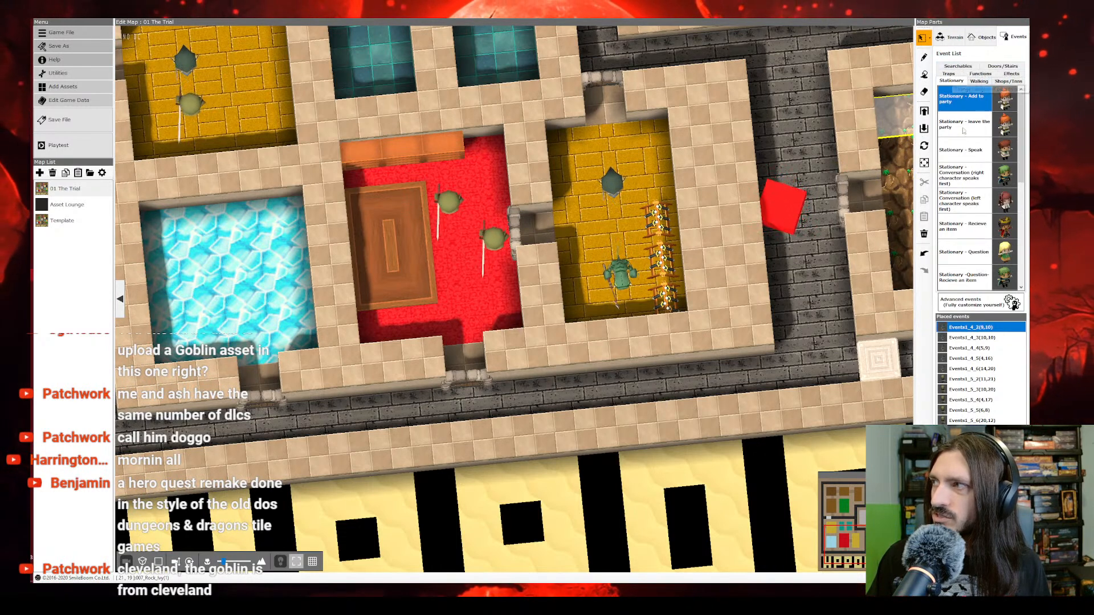
Step: Look through the stationary, trap, function, effect and shop event templates for one that starts a battle
{"action": "scroll", "coordinate": [964, 121], "scroll_direction": "down", "scroll_amount": 5}
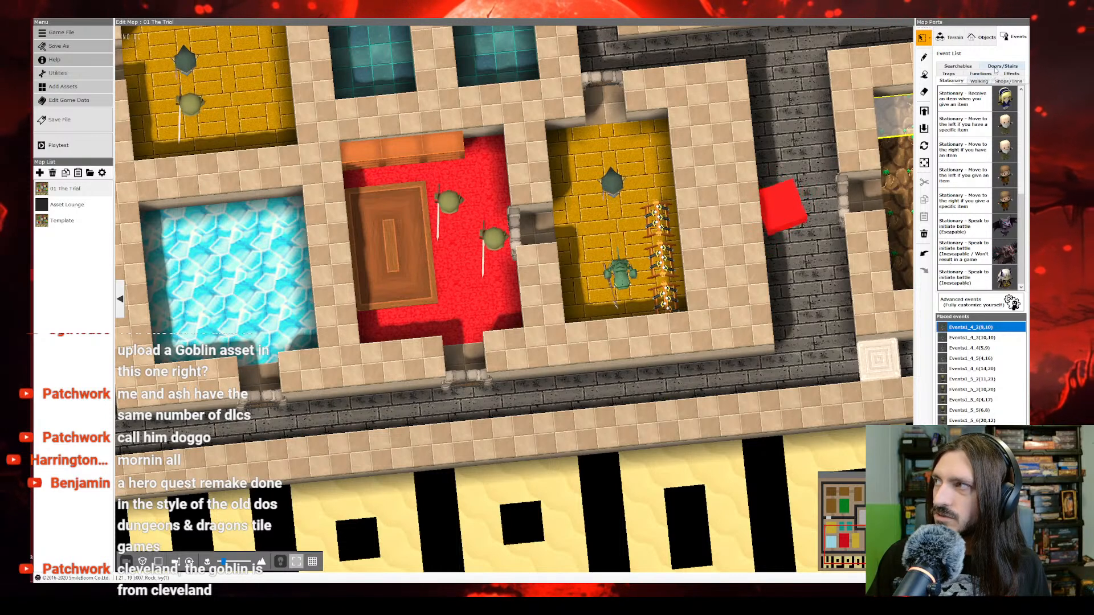
{"action": "left_click", "coordinate": [949, 73]}
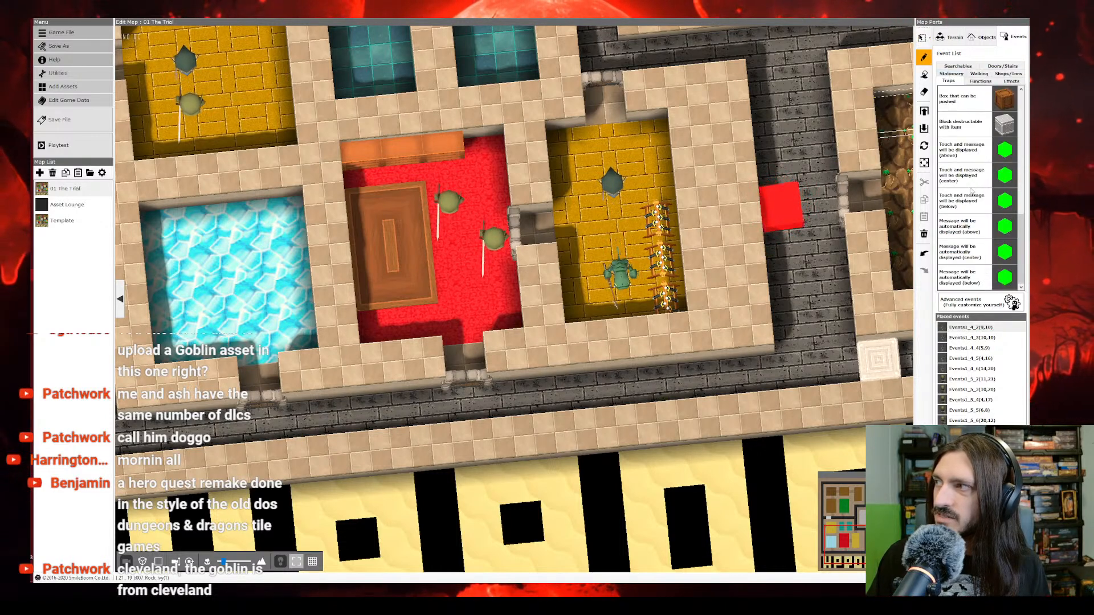
{"action": "left_click", "coordinate": [980, 81]}
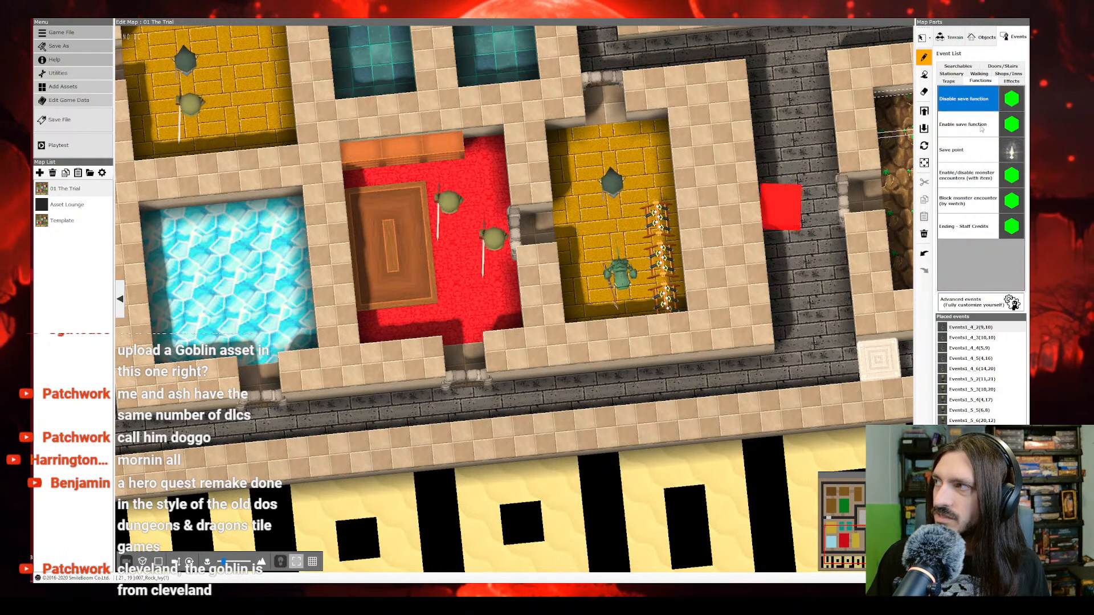
{"action": "left_click", "coordinate": [1012, 81]}
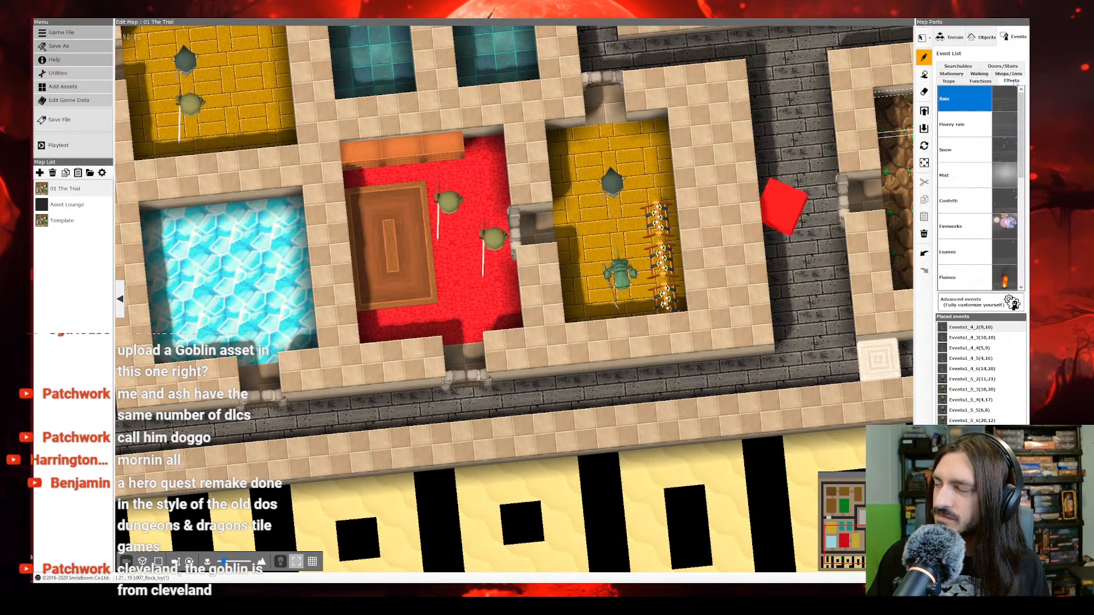
{"action": "left_click", "coordinate": [1012, 74]}
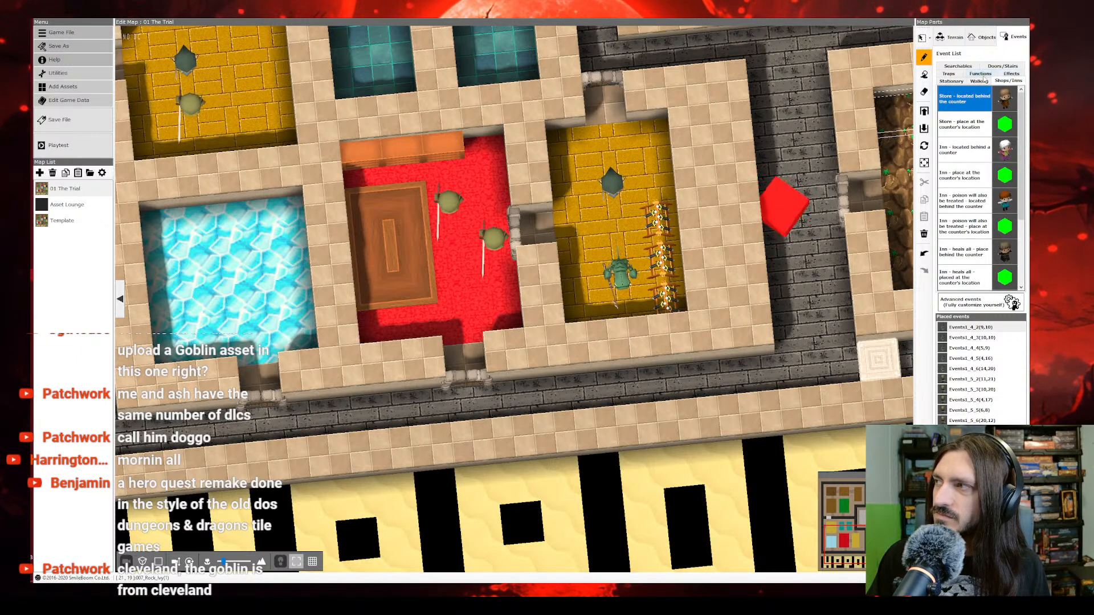
{"action": "left_click", "coordinate": [981, 74]}
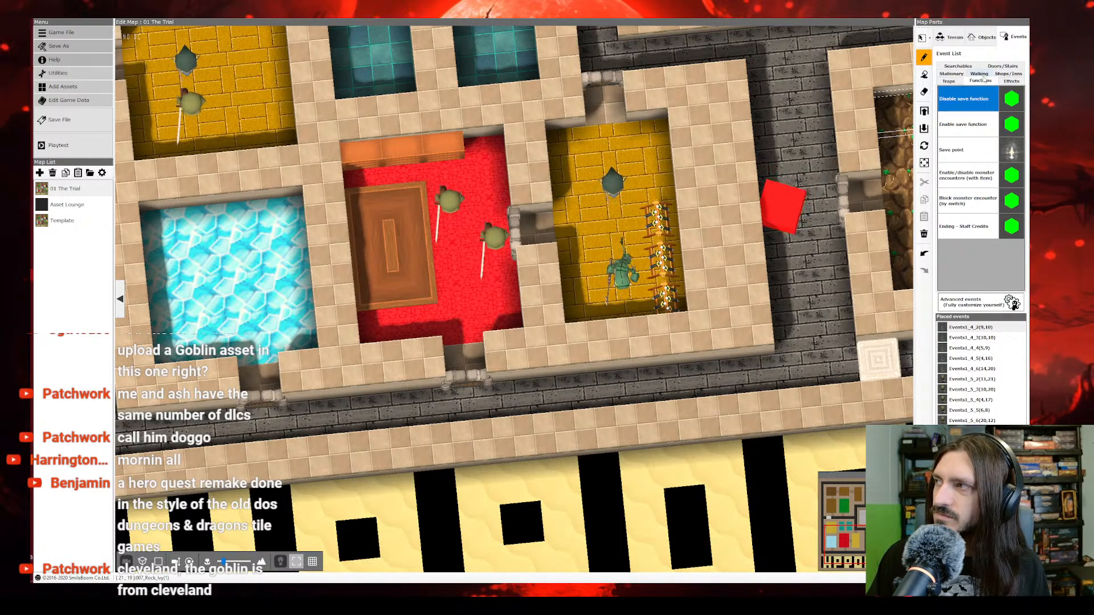
{"action": "left_click", "coordinate": [953, 75]}
{"action": "scroll", "coordinate": [955, 192], "scroll_direction": "down", "scroll_amount": 5}
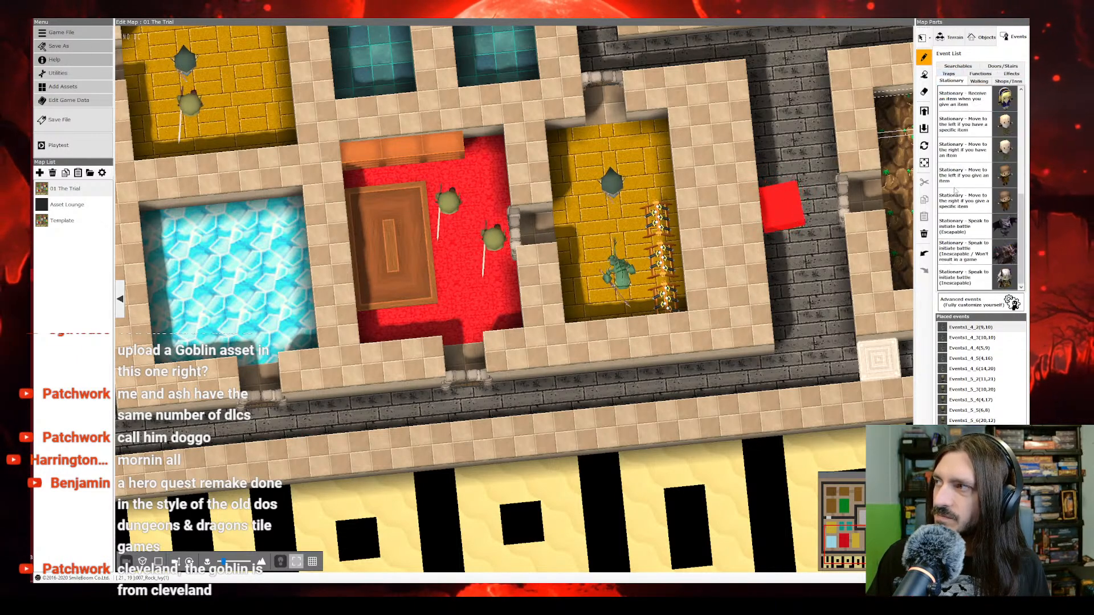
Step: Place a "Stationary - Speak to initiate battle (Inescapable)" event in the red room's lower doorway and clear its character graphic
{"action": "left_click", "coordinate": [975, 279]}
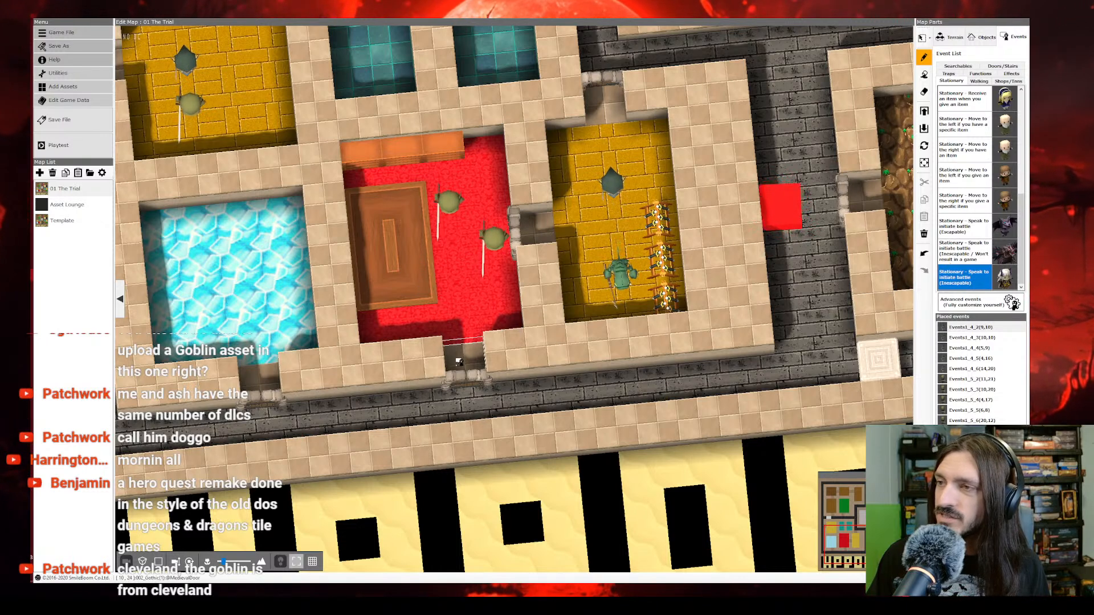
{"action": "left_click", "coordinate": [462, 349]}
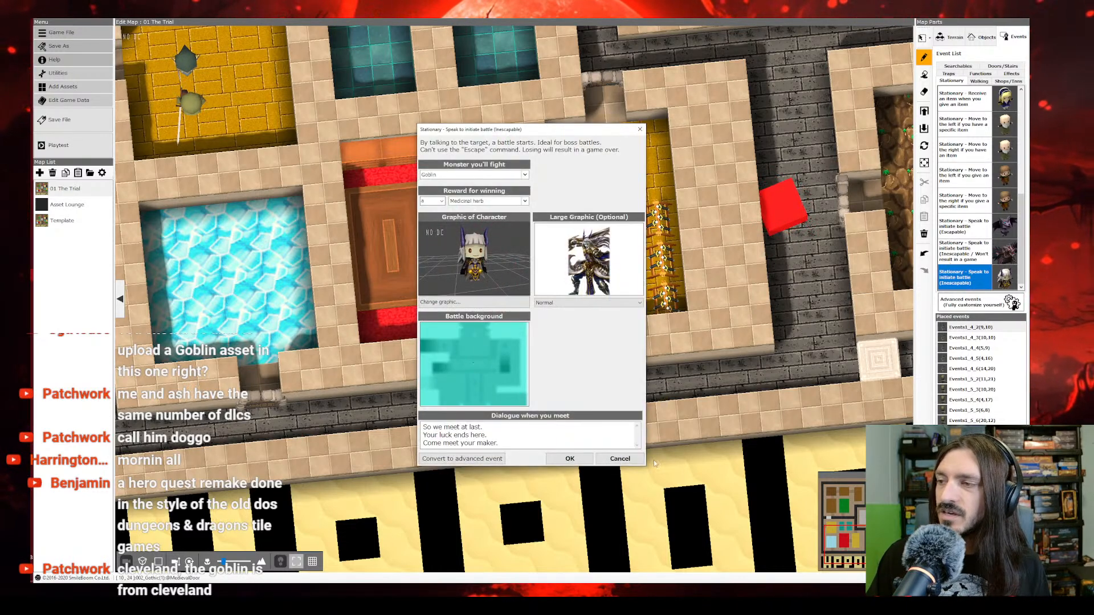
{"action": "left_click", "coordinate": [471, 307]}
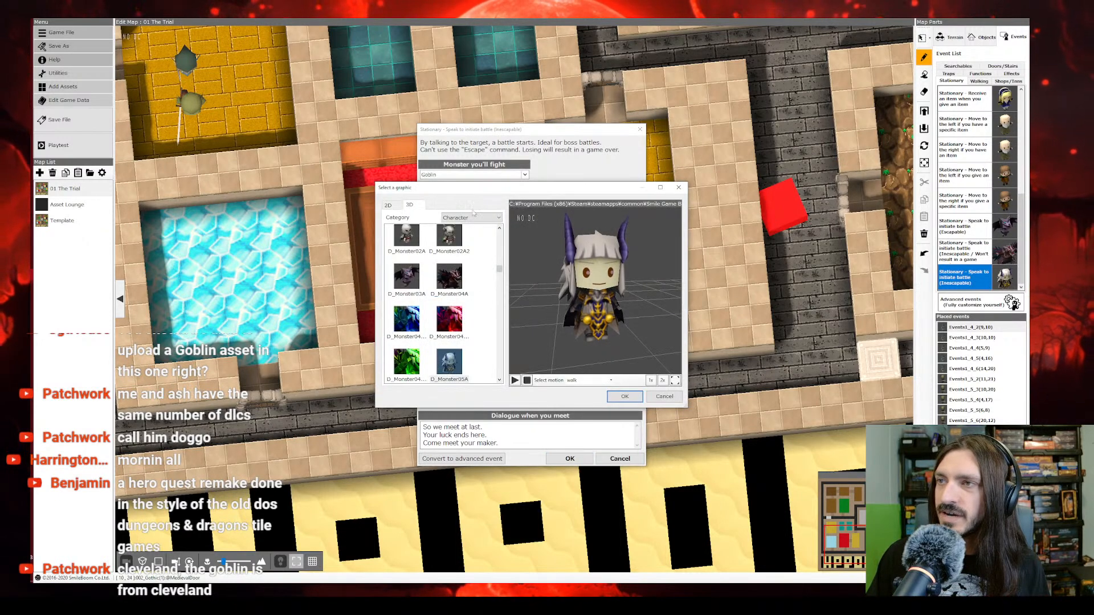
{"action": "left_click", "coordinate": [473, 217]}
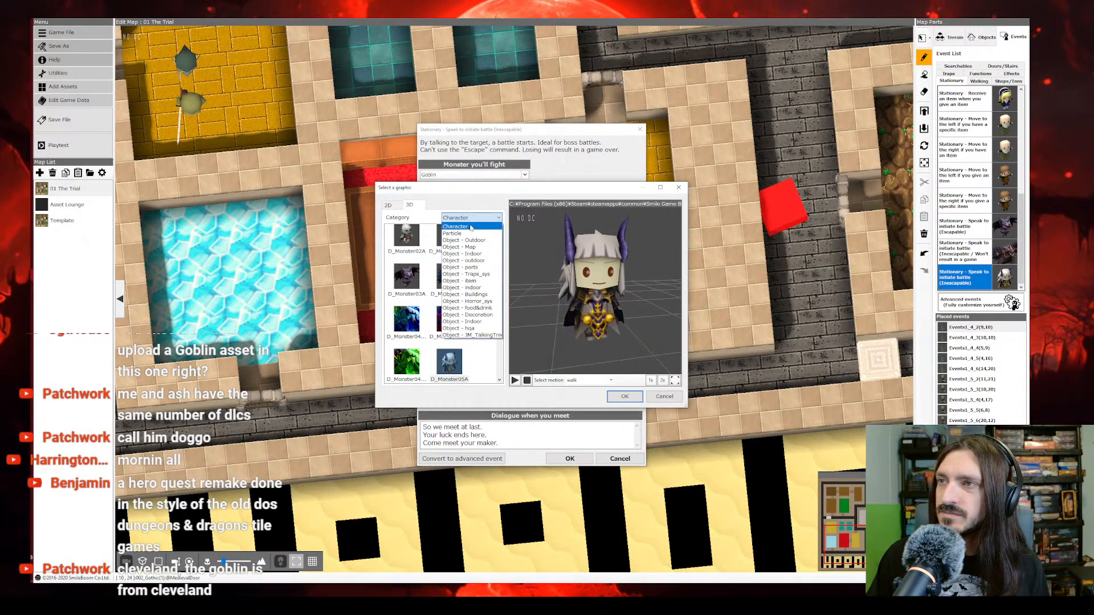
{"action": "left_click", "coordinate": [424, 262]}
{"action": "scroll", "coordinate": [423, 262], "scroll_direction": "up", "scroll_amount": 5}
{"action": "scroll", "coordinate": [424, 262], "scroll_direction": "up", "scroll_amount": 10}
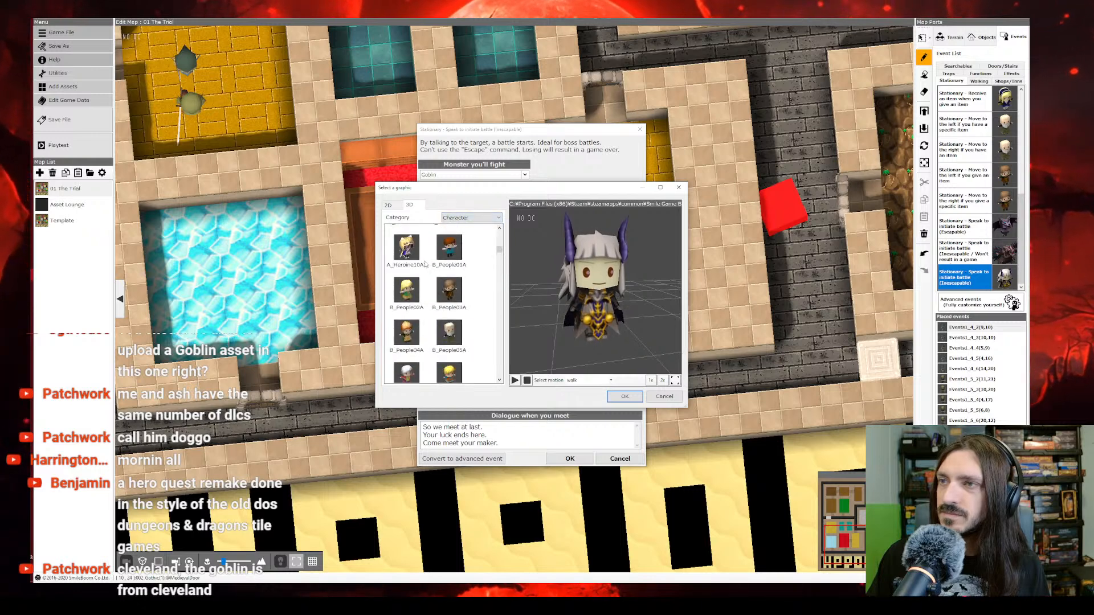
{"action": "left_click", "coordinate": [625, 396]}
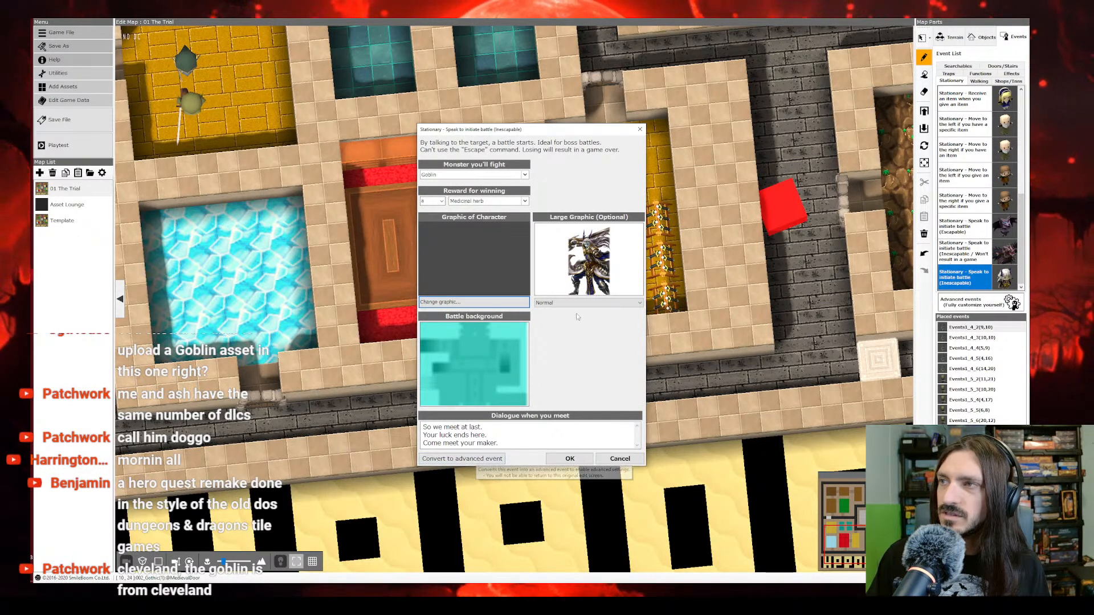
Step: Set the battle event's large graphic to Nothing and confirm the event
{"action": "left_click", "coordinate": [582, 285]}
{"action": "scroll", "coordinate": [456, 283], "scroll_direction": "down", "scroll_amount": 5}
{"action": "left_click_drag", "start_coordinate": [470, 272], "coordinate": [478, 208]}
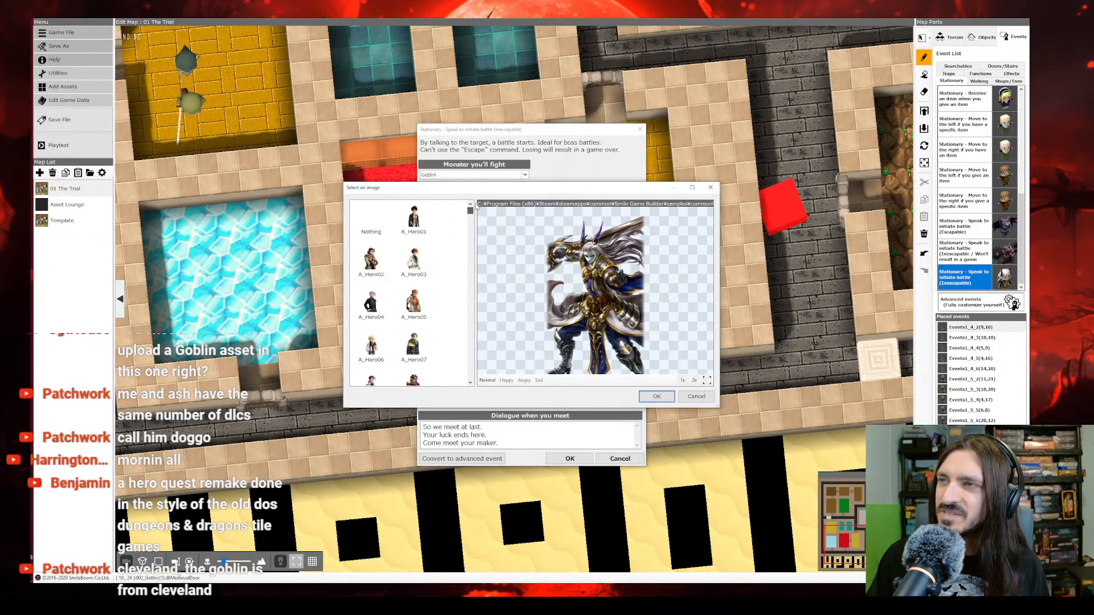
{"action": "left_click", "coordinate": [388, 222]}
{"action": "left_click", "coordinate": [656, 396]}
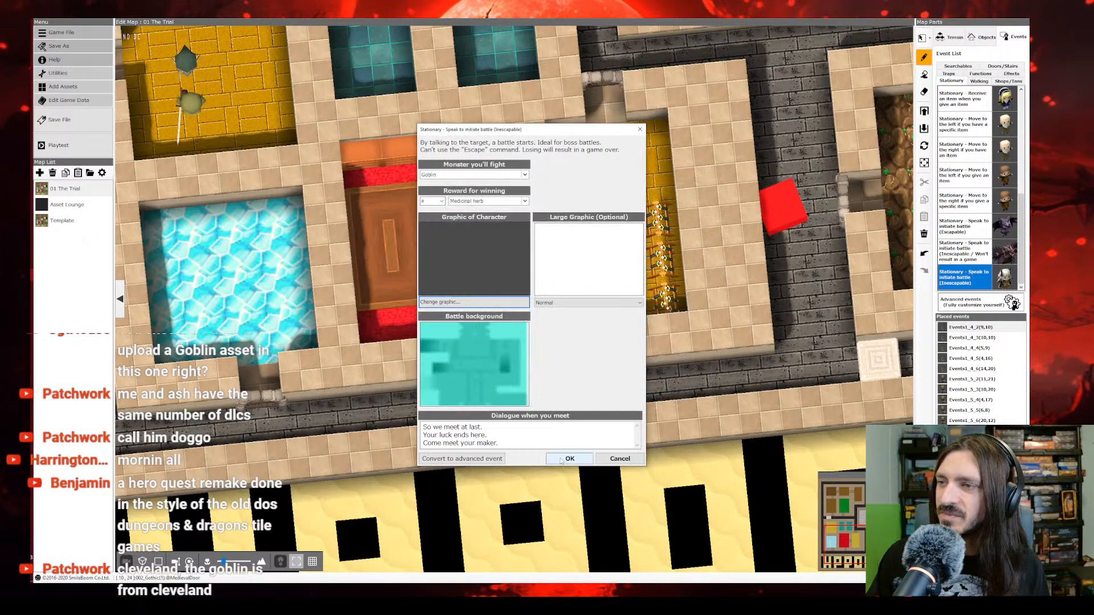
{"action": "left_click", "coordinate": [567, 459]}
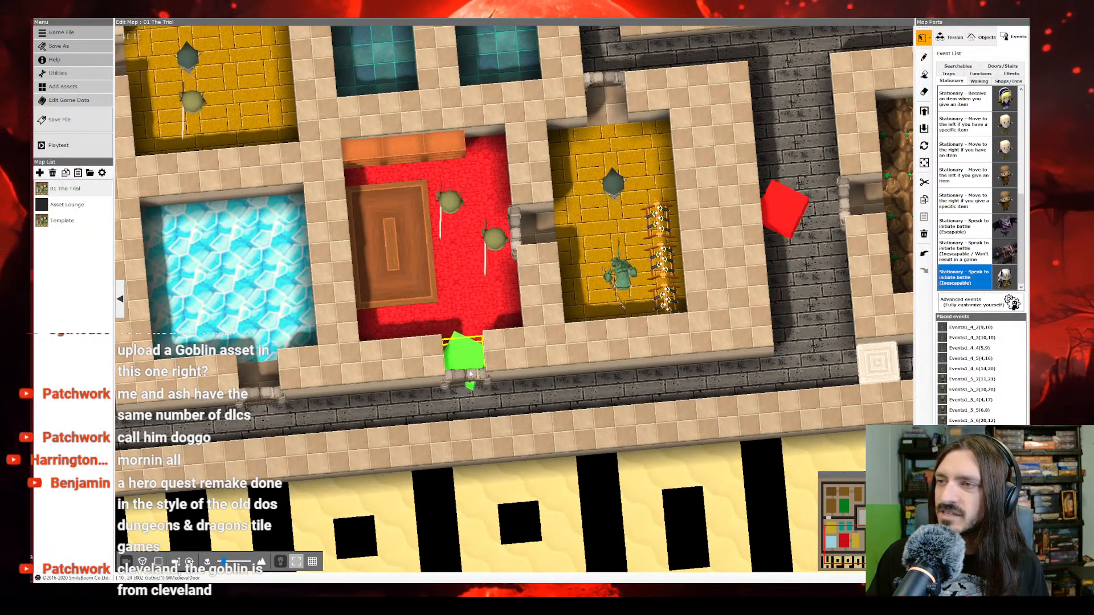
Step: Convert the doorway battle event to an advanced event and set it to start "When player makes contact with event"
{"action": "right_click", "coordinate": [470, 365]}
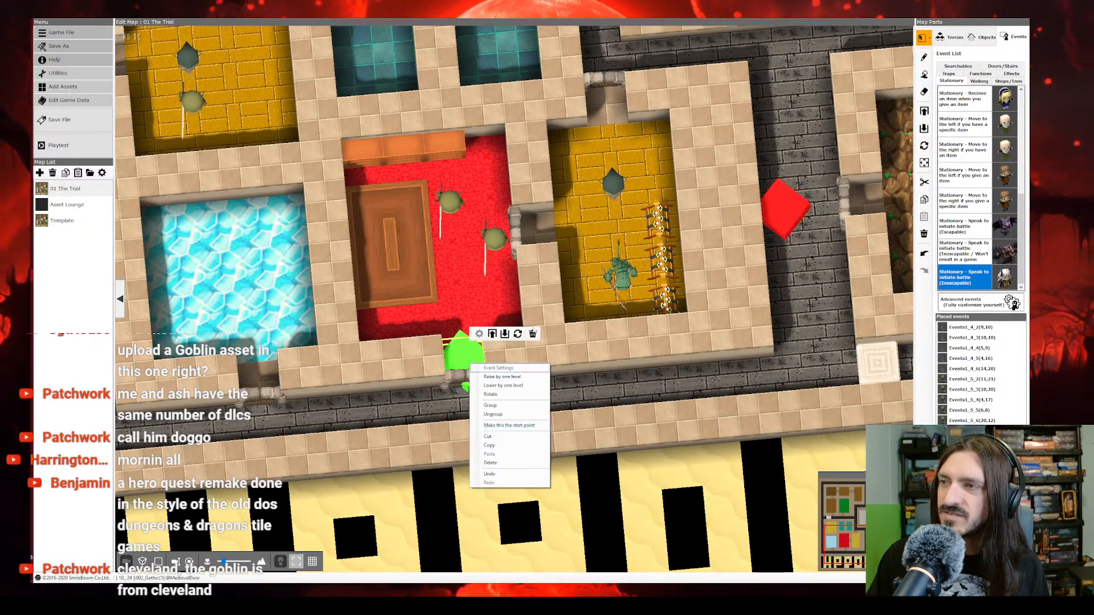
{"action": "left_click", "coordinate": [468, 361]}
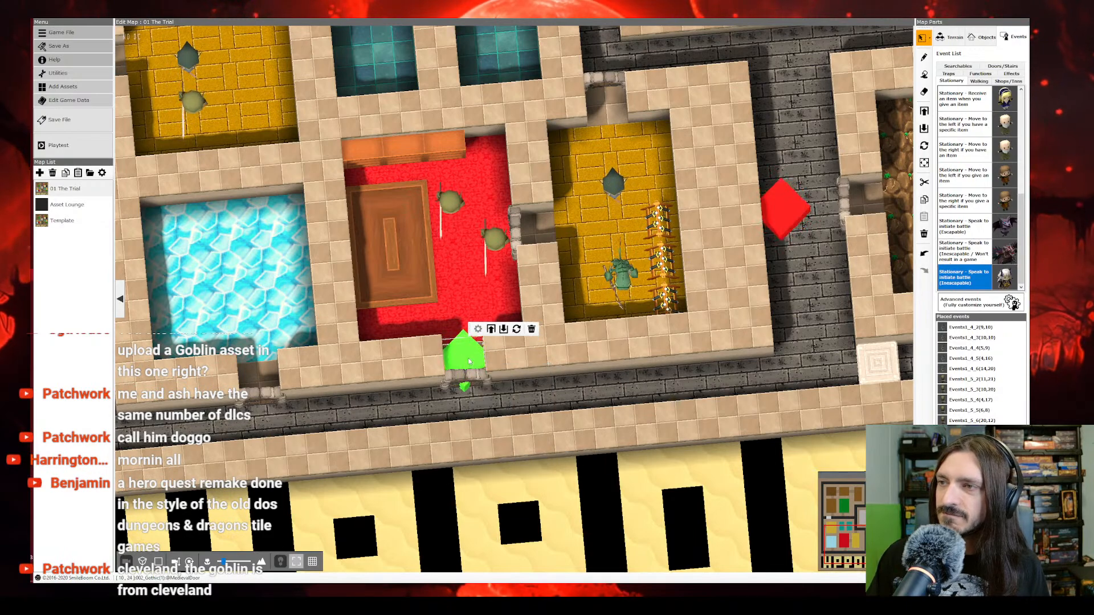
{"action": "double_click", "coordinate": [468, 362]}
{"action": "left_click", "coordinate": [471, 458]}
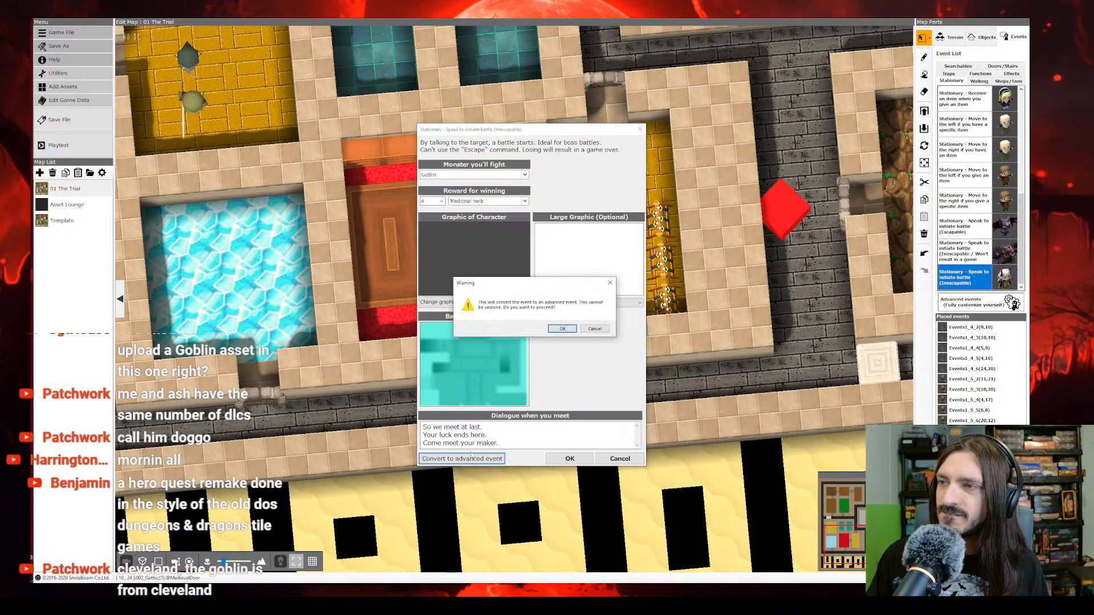
{"action": "left_click", "coordinate": [572, 330]}
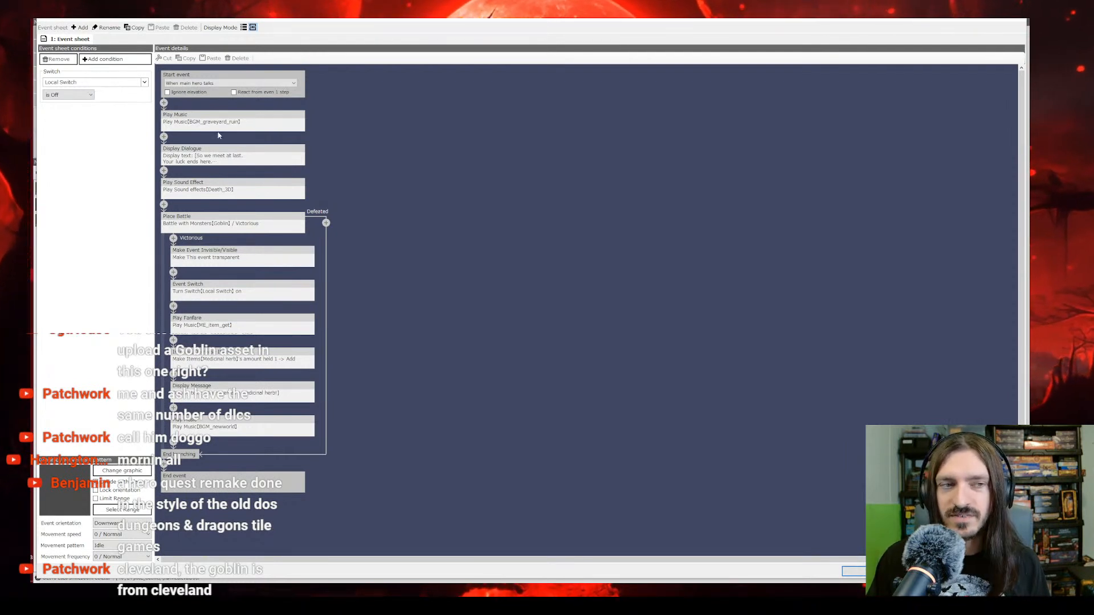
{"action": "left_click", "coordinate": [208, 84]}
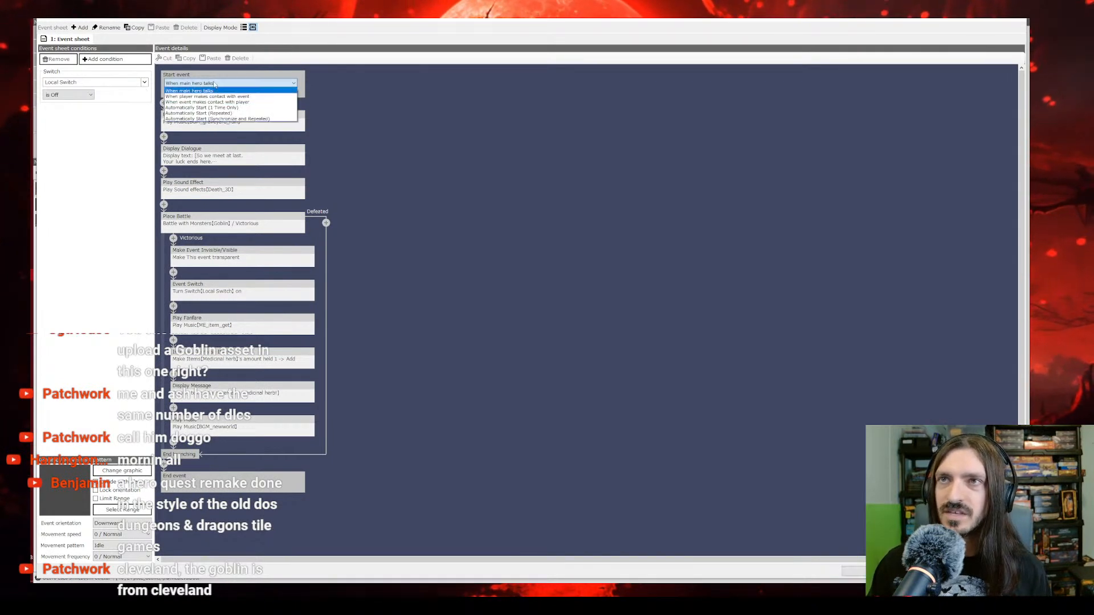
{"action": "left_click", "coordinate": [257, 97]}
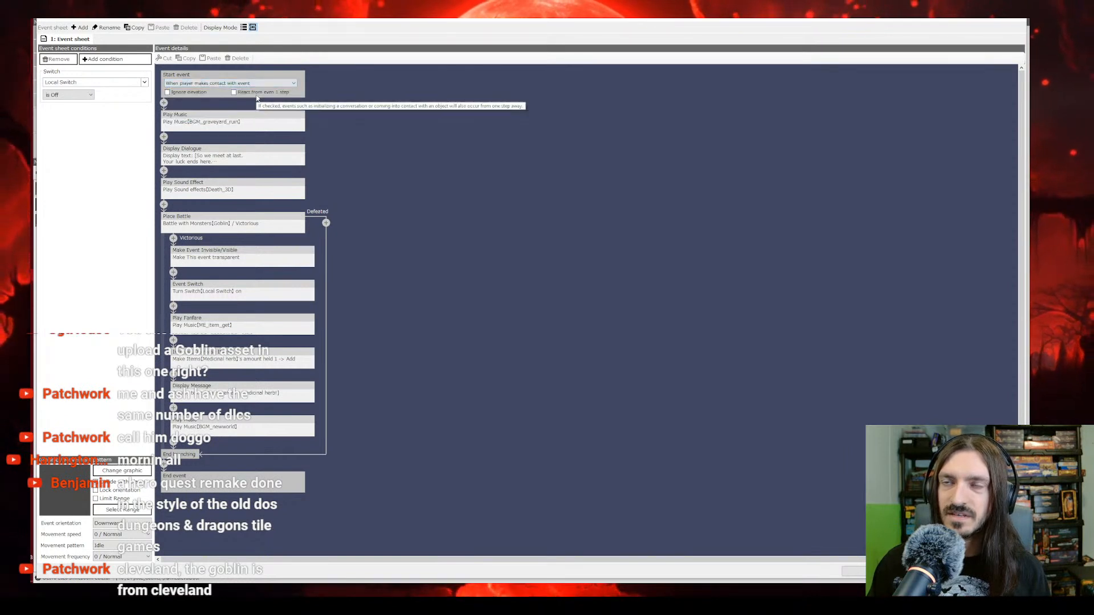
Step: Delete the Play Music, Display Dialogue and Play Sound Effect commands that precede the battle in the event sheet
{"action": "left_click", "coordinate": [223, 117]}
{"action": "right_click", "coordinate": [220, 116]}
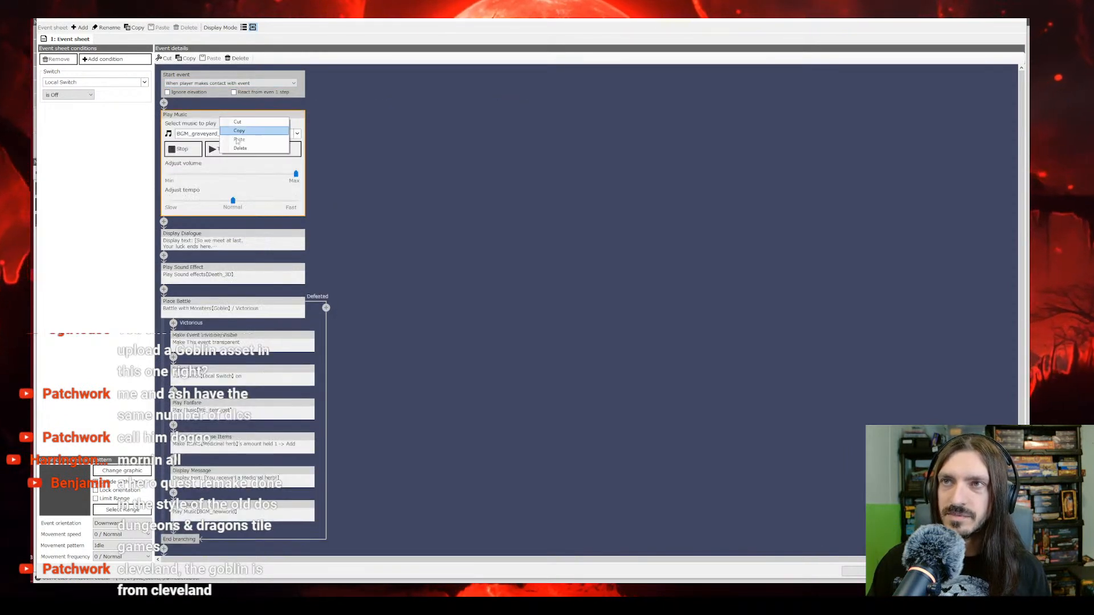
{"action": "left_click", "coordinate": [240, 151]}
{"action": "left_click", "coordinate": [199, 122]}
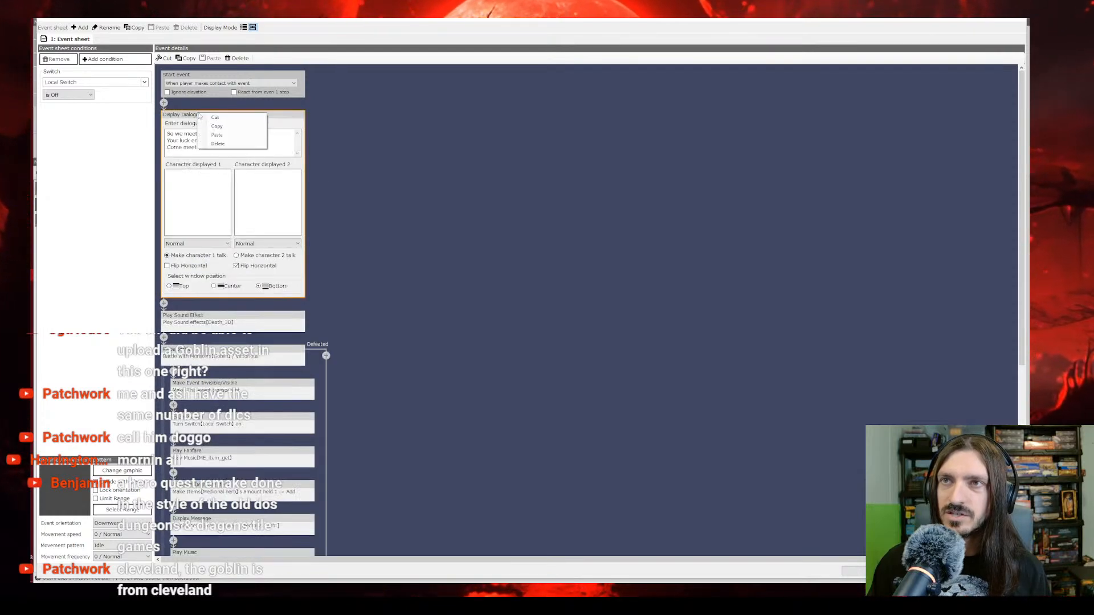
{"action": "left_click", "coordinate": [221, 147]}
{"action": "left_click", "coordinate": [209, 116]}
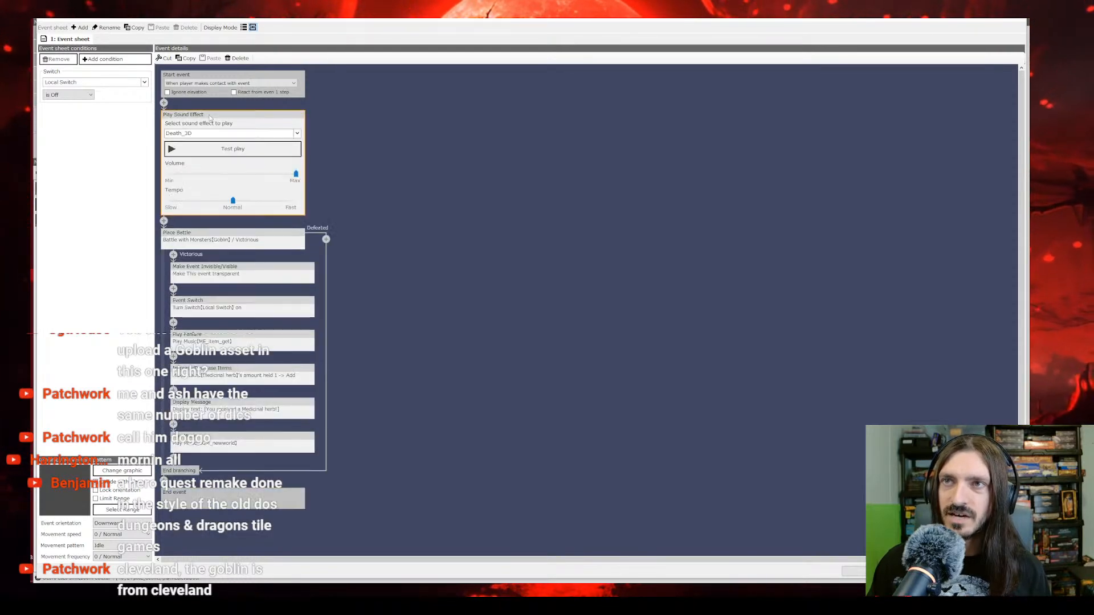
{"action": "right_click", "coordinate": [210, 116]}
{"action": "left_click", "coordinate": [230, 146]}
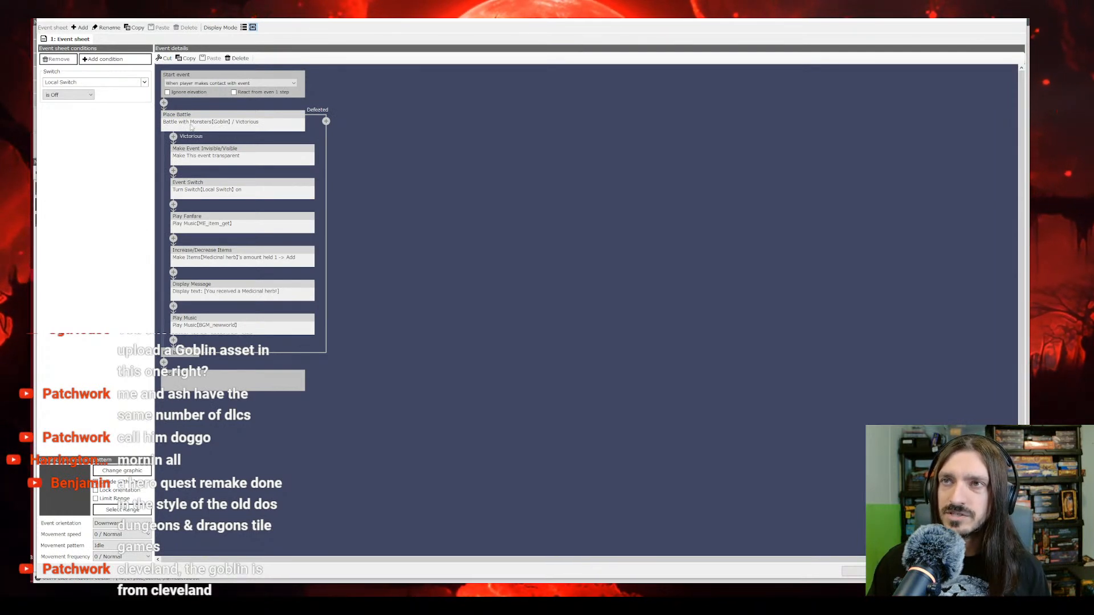
Step: Add an Orc alongside the Goblin in the battle command's spawning monsters
{"action": "left_click", "coordinate": [191, 128]}
{"action": "left_click", "coordinate": [190, 140]}
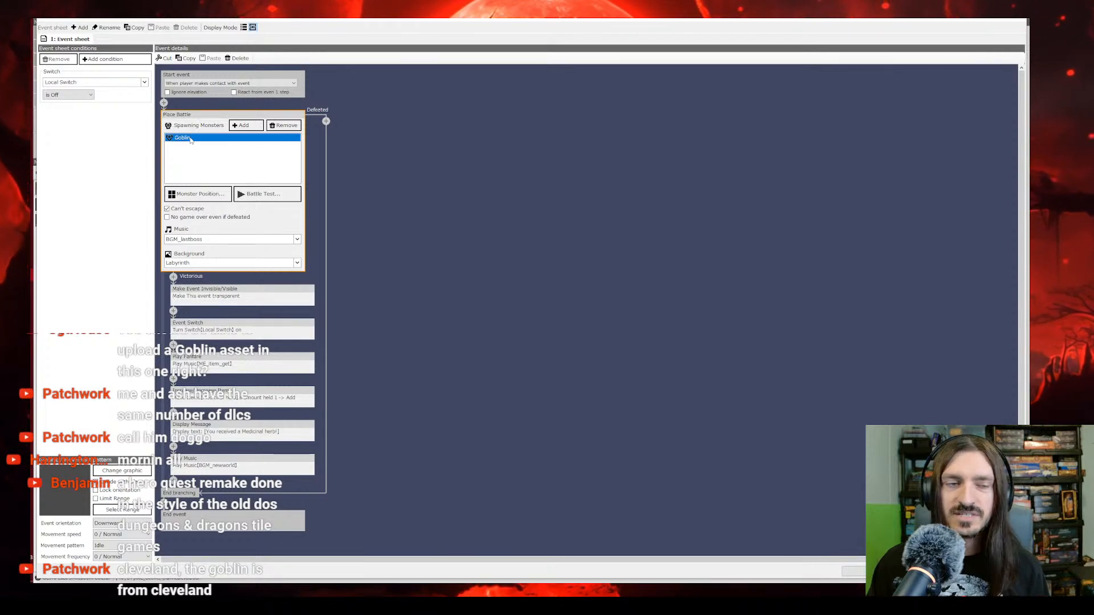
{"action": "left_click", "coordinate": [190, 139]}
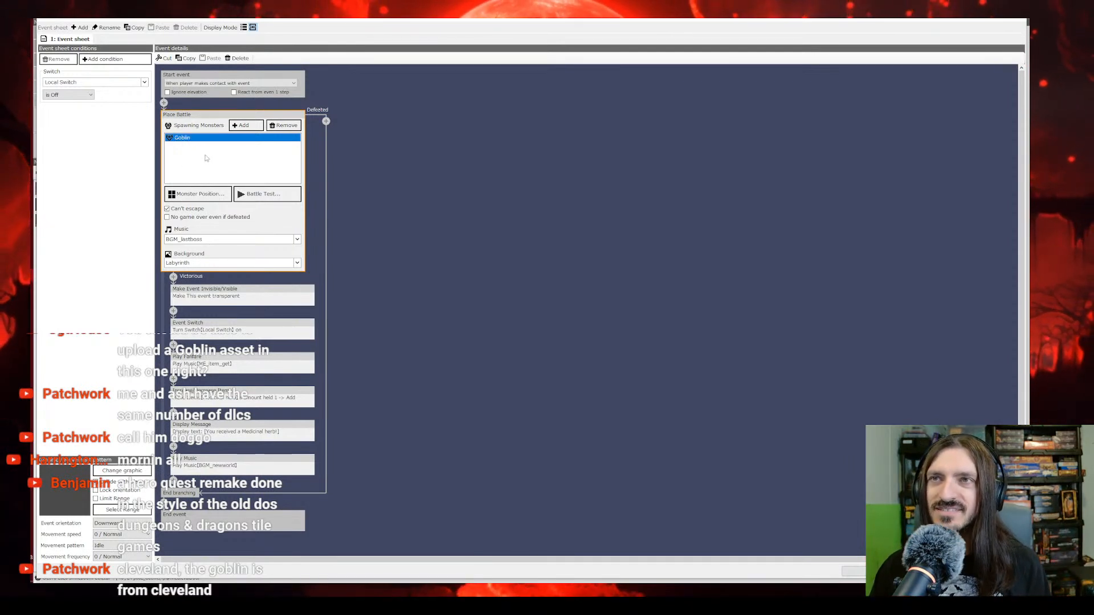
{"action": "left_click", "coordinate": [245, 125]}
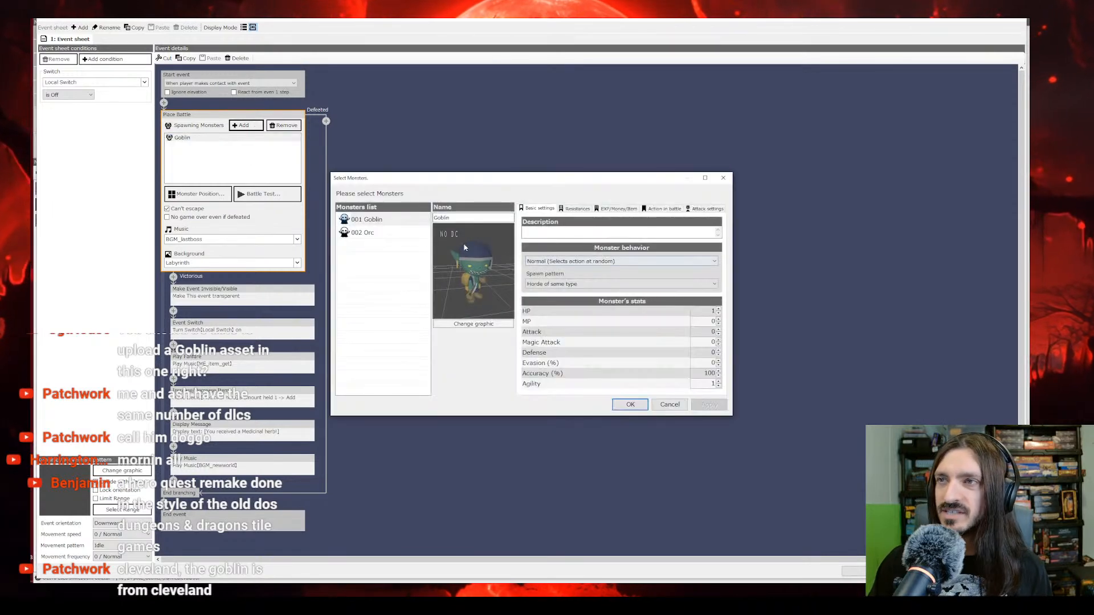
{"action": "left_click", "coordinate": [378, 233]}
{"action": "left_click", "coordinate": [631, 404]}
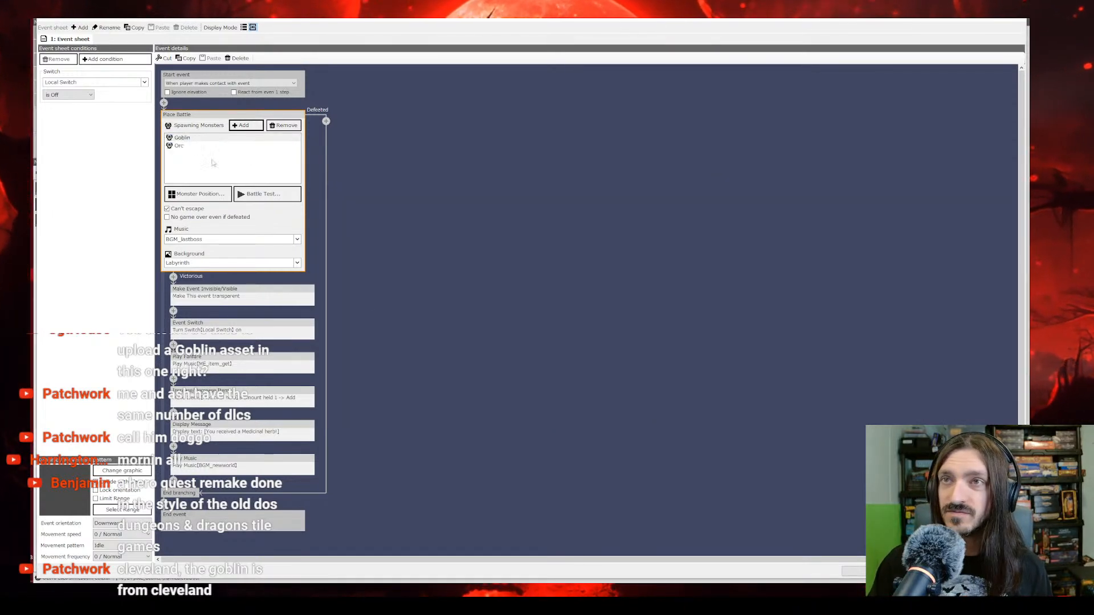
Step: Move monster marker 1 down one tile onto the pale stone path in the battle's monster position editor, and close the editor
{"action": "left_click", "coordinate": [198, 194]}
{"action": "mouse_move", "coordinate": [532, 299]}
{"action": "left_mouse_down"}
{"action": "mouse_move", "coordinate": [530, 336]}
{"action": "mouse_move", "coordinate": [532, 315]}
{"action": "left_mouse_up"}
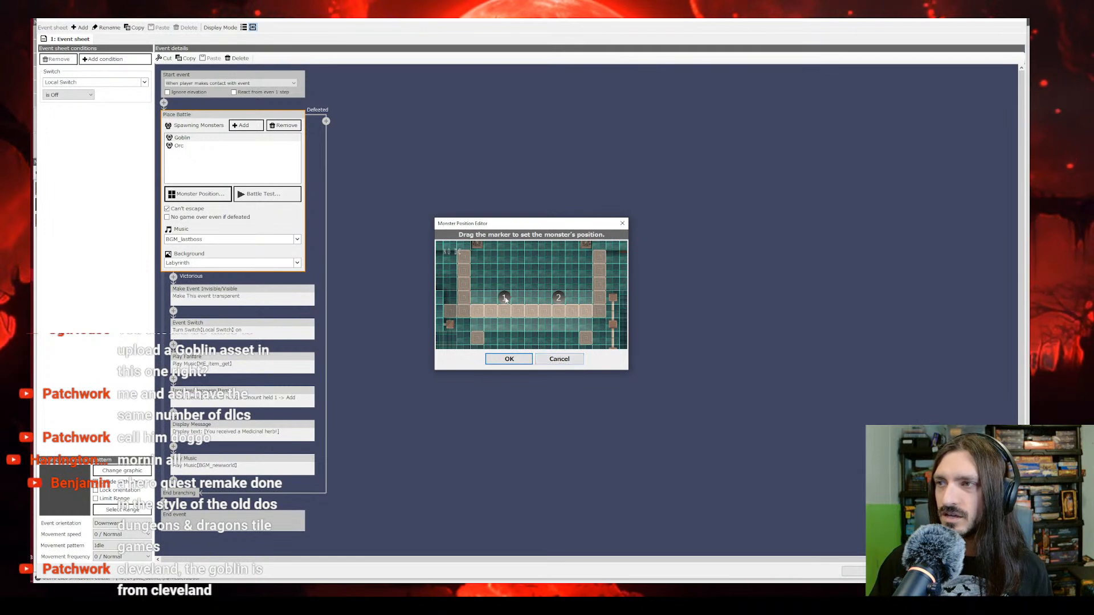
{"action": "mouse_move", "coordinate": [491, 298]}
{"action": "left_mouse_down"}
{"action": "mouse_move", "coordinate": [509, 330]}
{"action": "mouse_move", "coordinate": [520, 303]}
{"action": "mouse_move", "coordinate": [519, 316]}
{"action": "mouse_move", "coordinate": [504, 316]}
{"action": "left_mouse_up"}
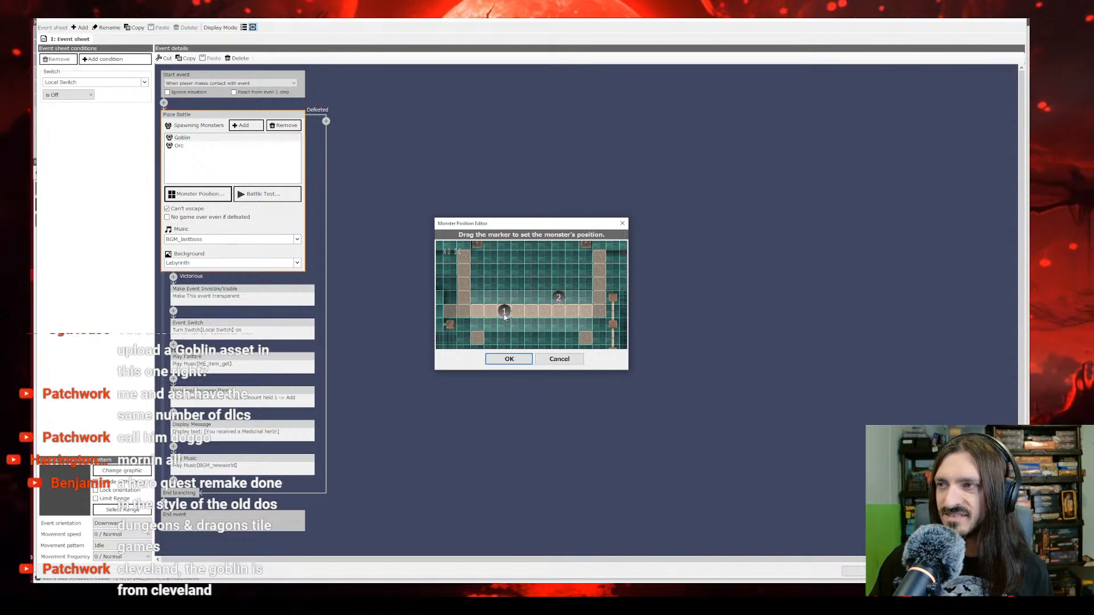
{"action": "left_click", "coordinate": [530, 359]}
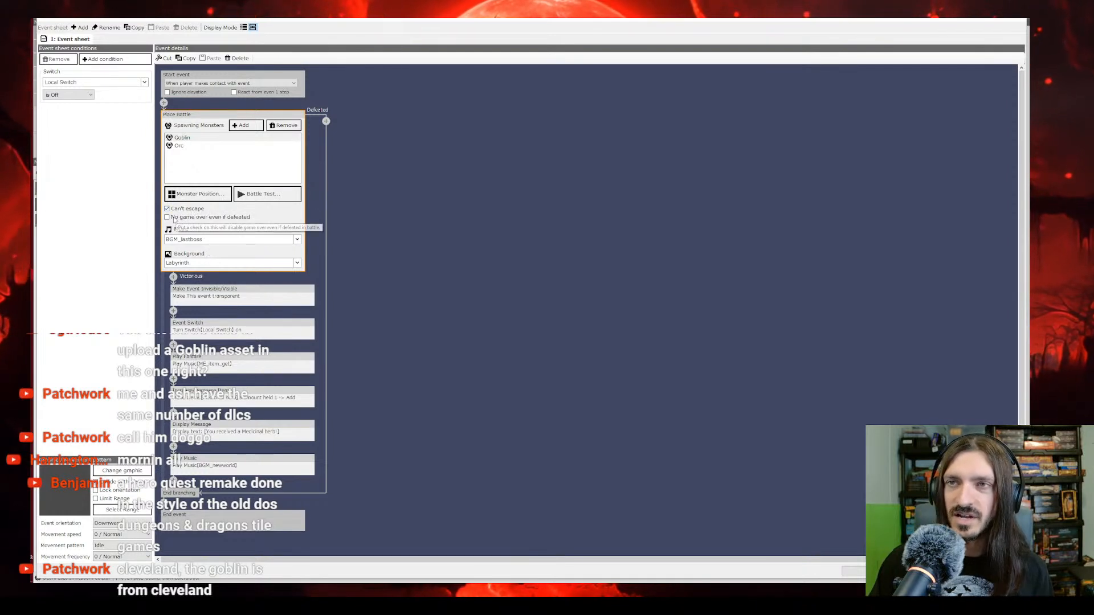
Step: Audition the BGM_graveyard_ruin and BGM_dungeon_fire tracks as music for the battle command
{"action": "left_click", "coordinate": [223, 240]}
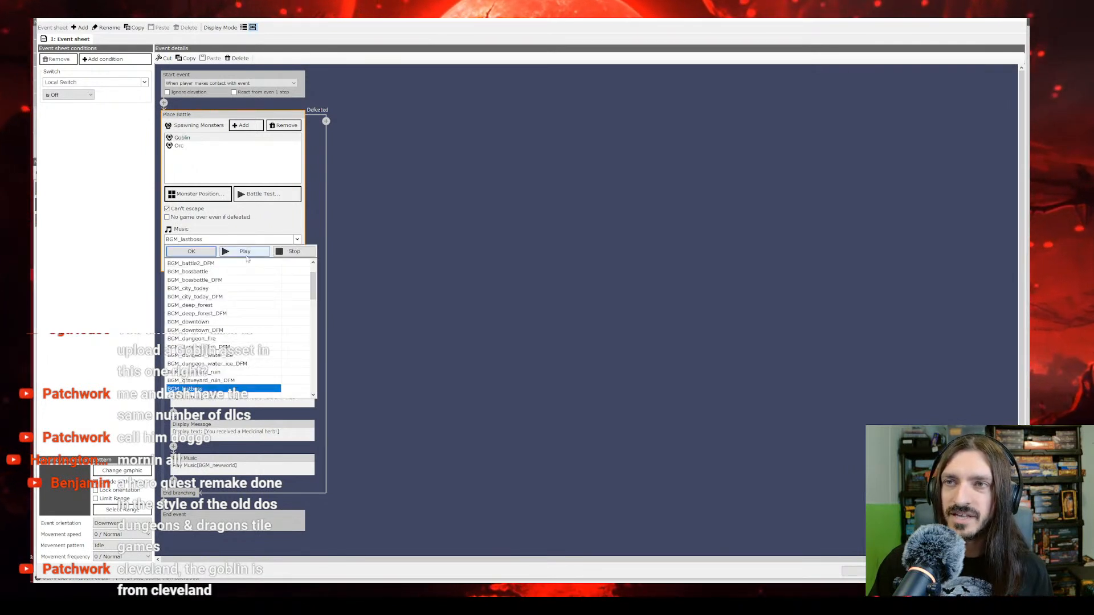
{"action": "left_click", "coordinate": [211, 373]}
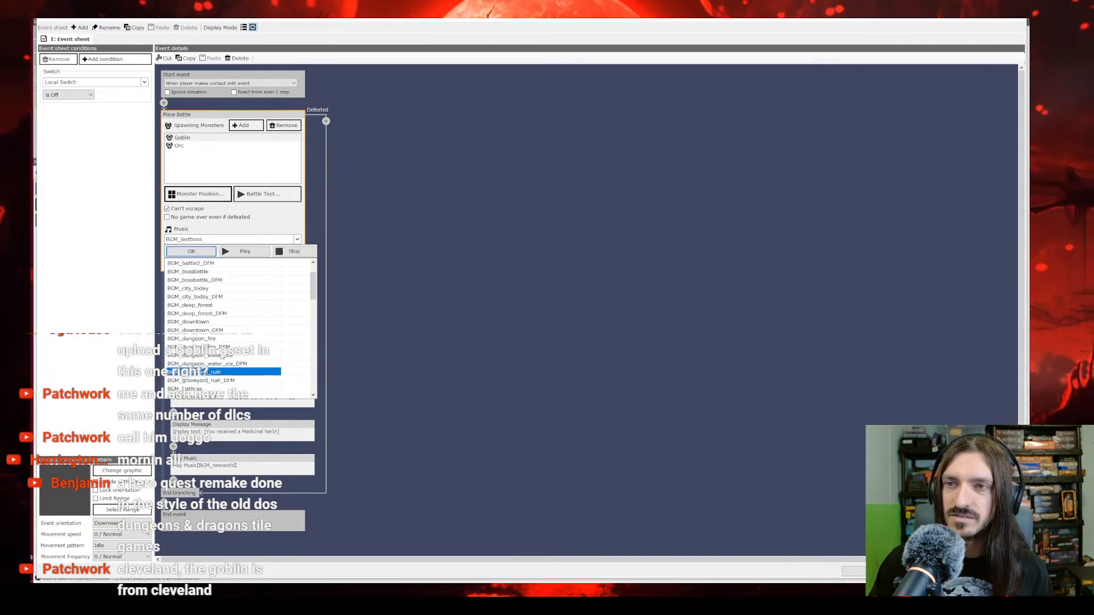
{"action": "left_click", "coordinate": [245, 252]}
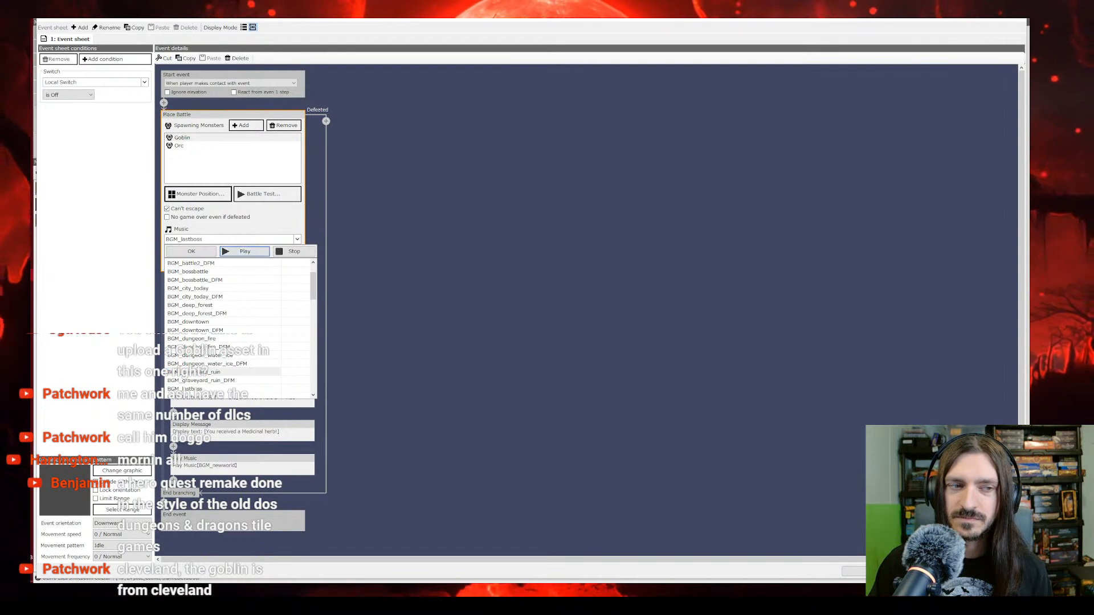
{"action": "key", "text": "Escape"}
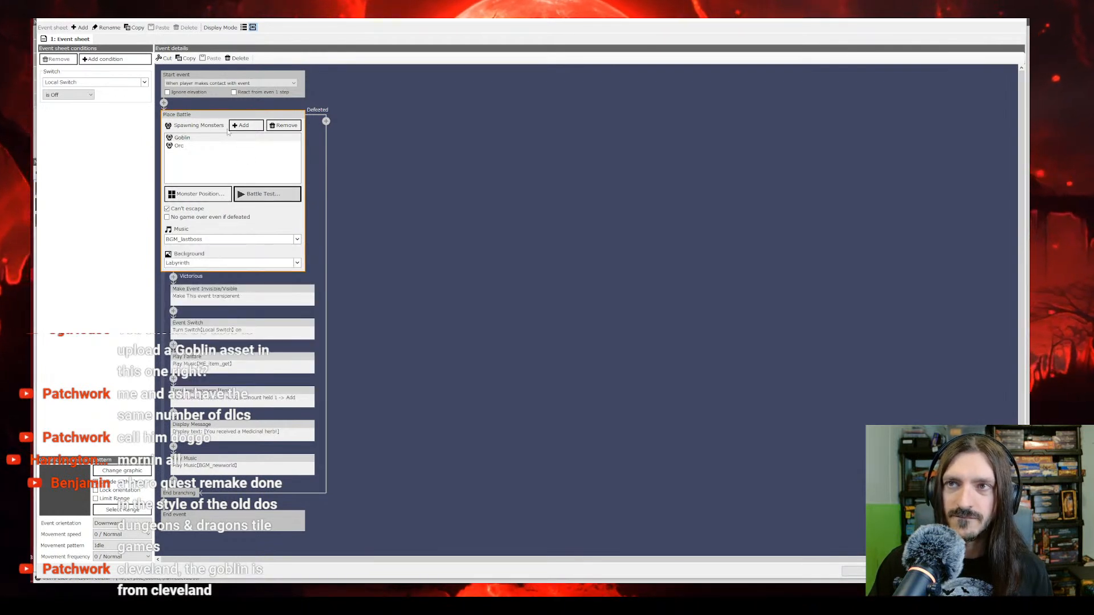
{"action": "left_click", "coordinate": [216, 244]}
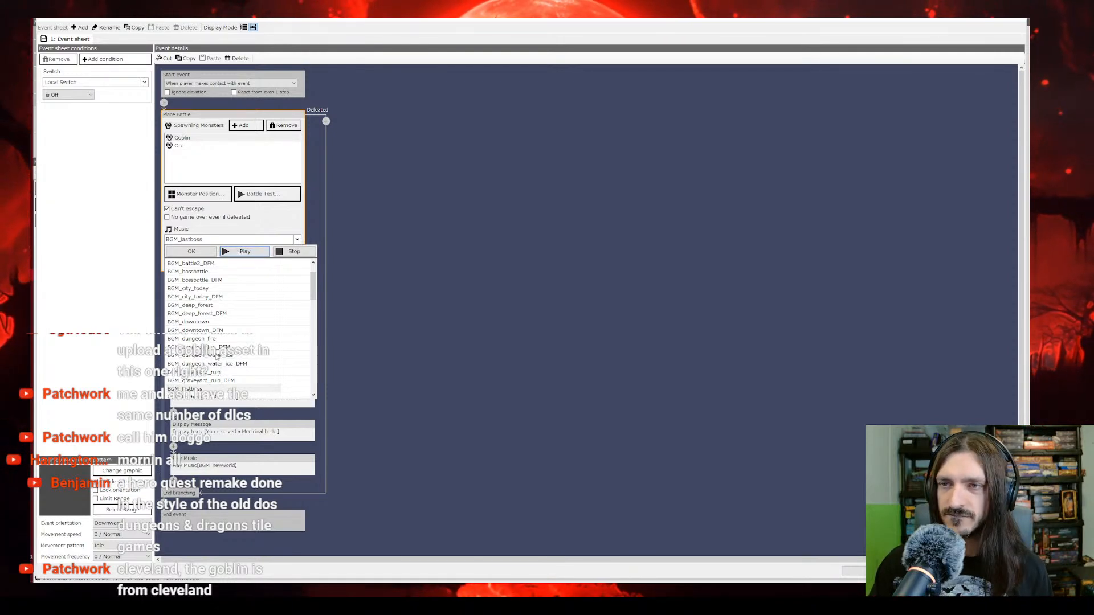
{"action": "left_click", "coordinate": [217, 372]}
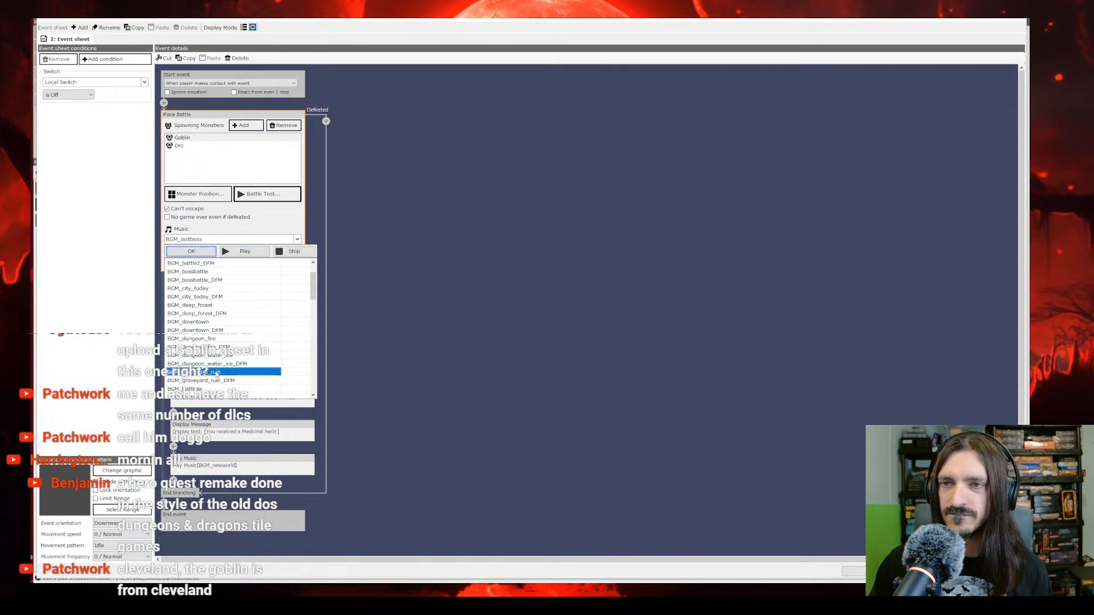
{"action": "left_click", "coordinate": [244, 252]}
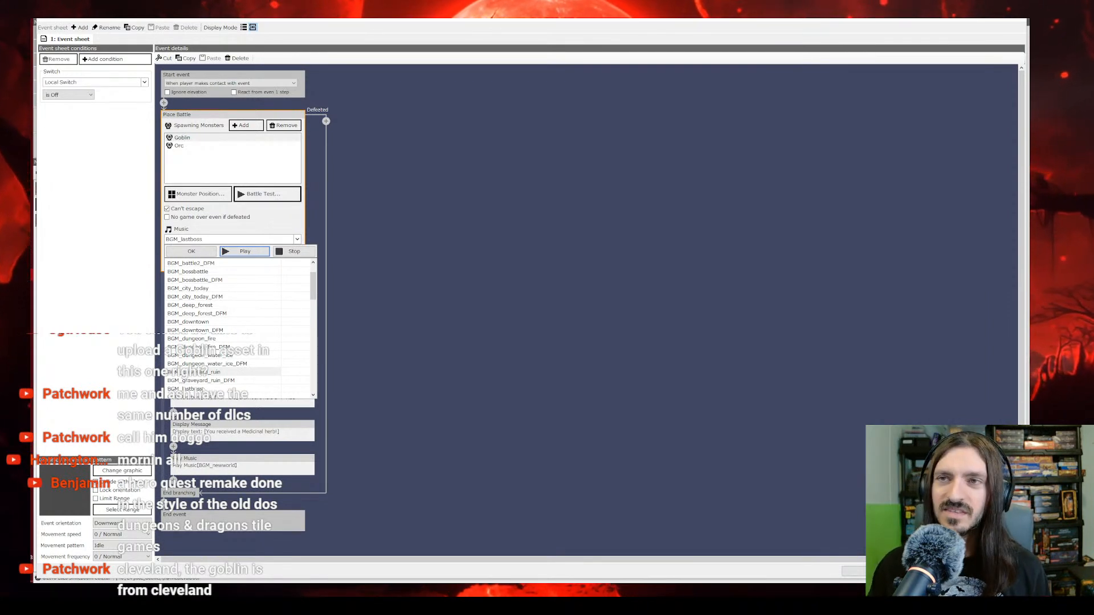
{"action": "left_click", "coordinate": [211, 341]}
{"action": "left_click", "coordinate": [244, 252]}
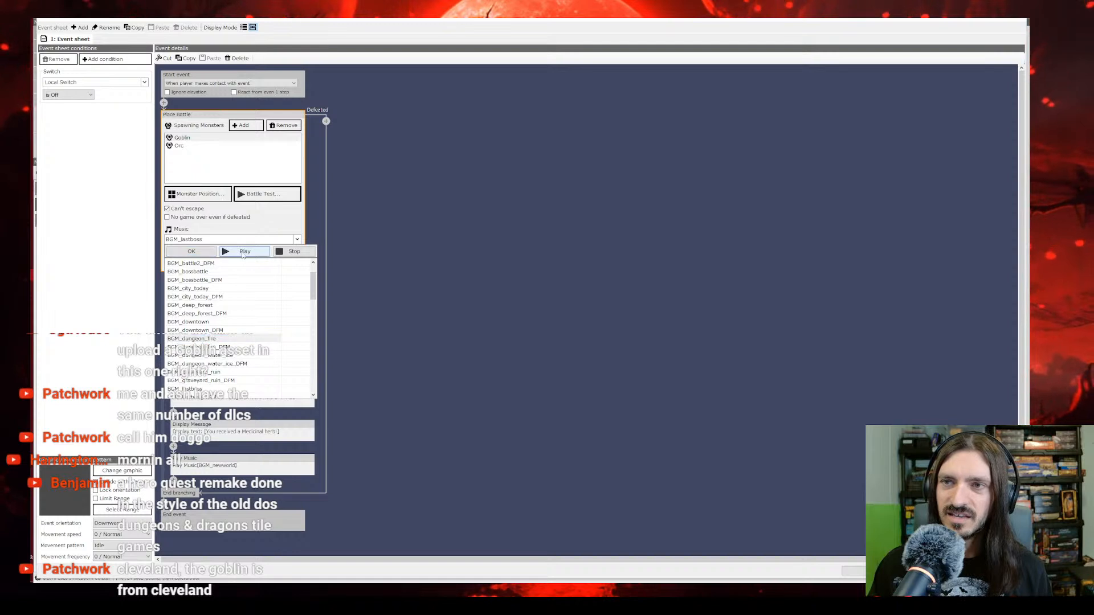
Step: Look through the remaining music tracks and audition BGM_battle1 and BGM_battle2 for the battle
{"action": "left_click", "coordinate": [225, 323]}
{"action": "scroll", "coordinate": [217, 343], "scroll_direction": "down", "scroll_amount": 2}
{"action": "scroll", "coordinate": [216, 344], "scroll_direction": "down", "scroll_amount": 10}
{"action": "scroll", "coordinate": [216, 343], "scroll_direction": "up", "scroll_amount": 7}
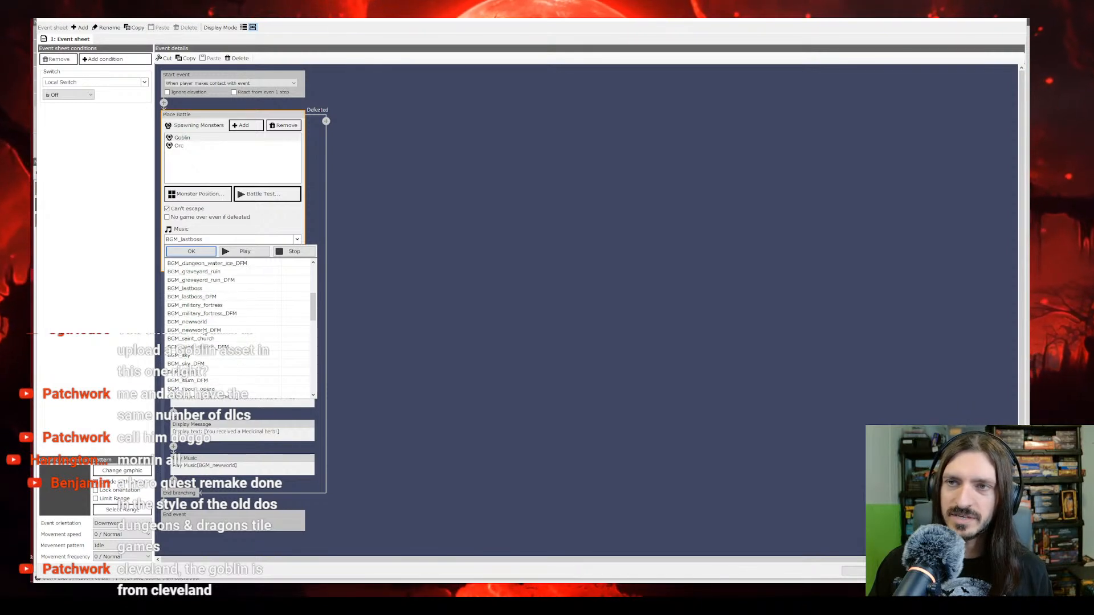
{"action": "scroll", "coordinate": [204, 332], "scroll_direction": "up", "scroll_amount": 5}
{"action": "left_click", "coordinate": [207, 272]}
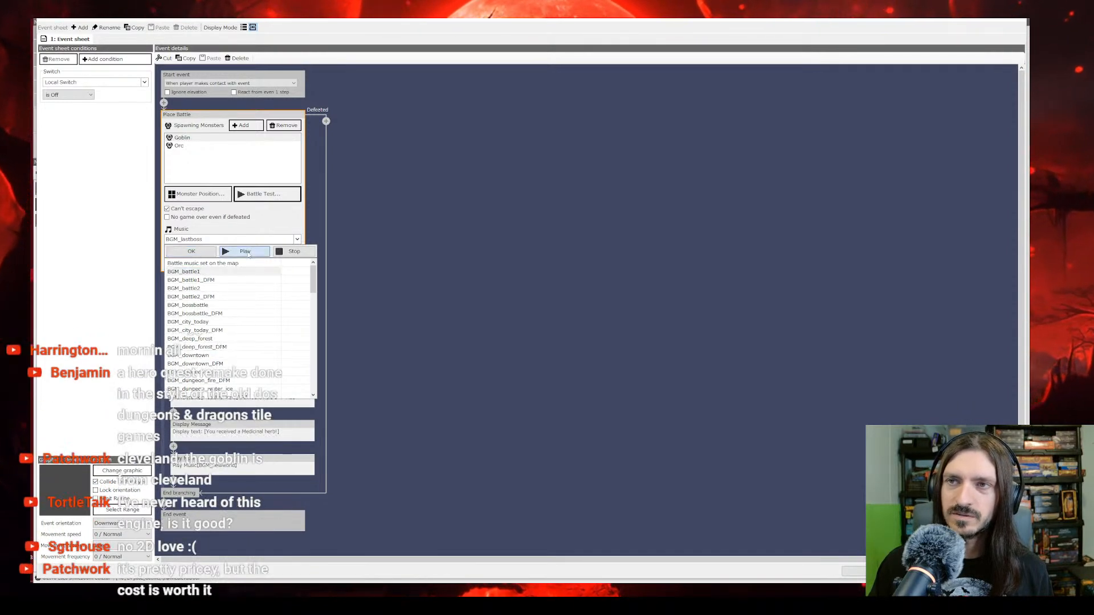
{"action": "left_click", "coordinate": [248, 252]}
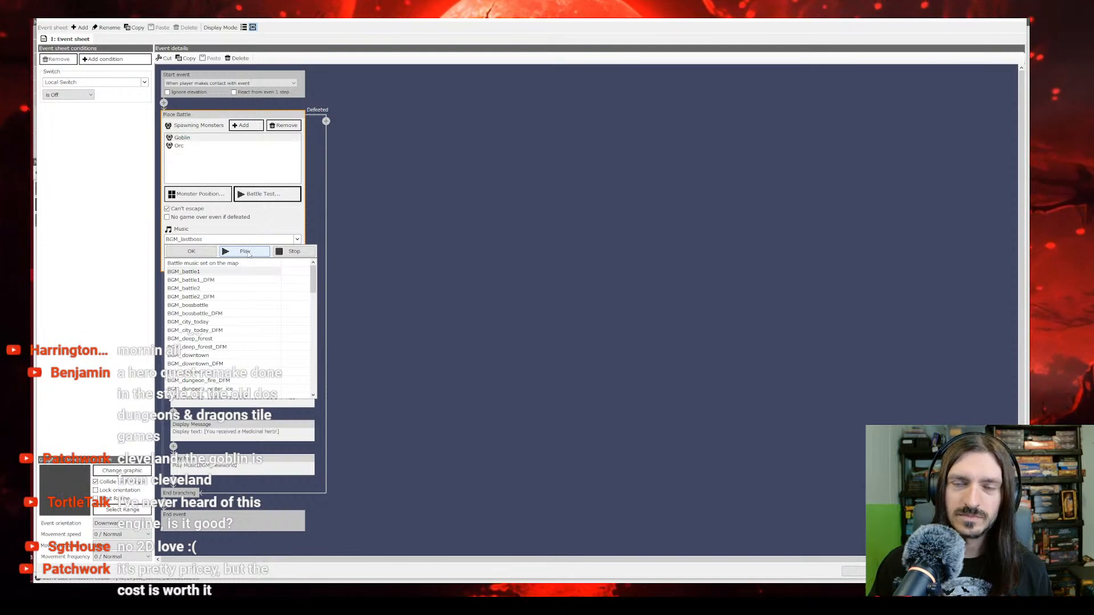
{"action": "left_click", "coordinate": [188, 288]}
{"action": "left_click", "coordinate": [233, 252]}
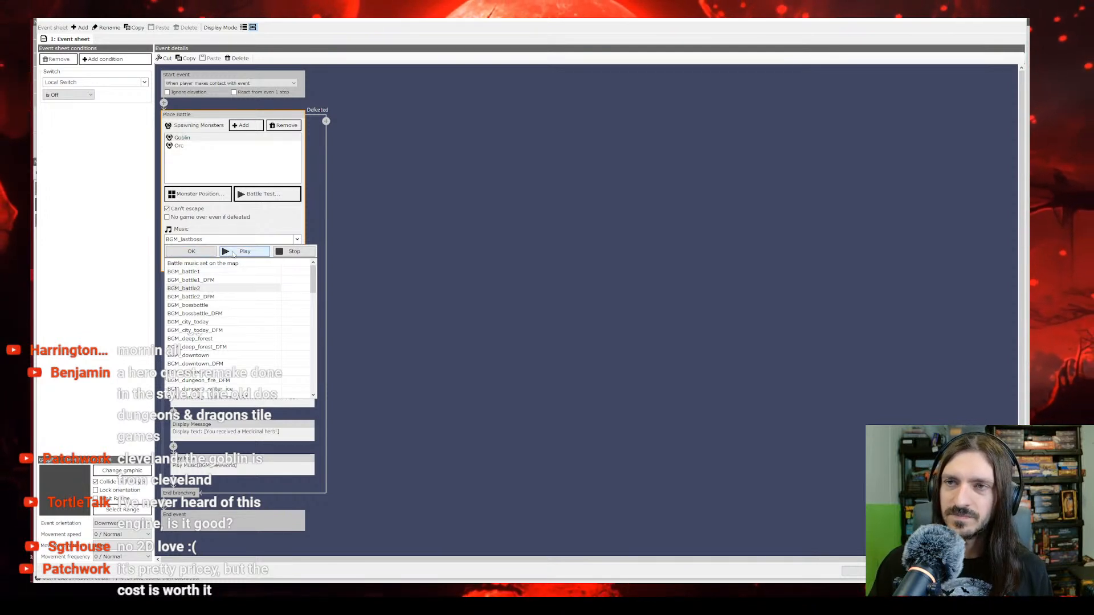
Step: Audition BGM_bossbattle and set it as the battle command's music
{"action": "left_click", "coordinate": [196, 305]}
{"action": "left_click", "coordinate": [237, 251]}
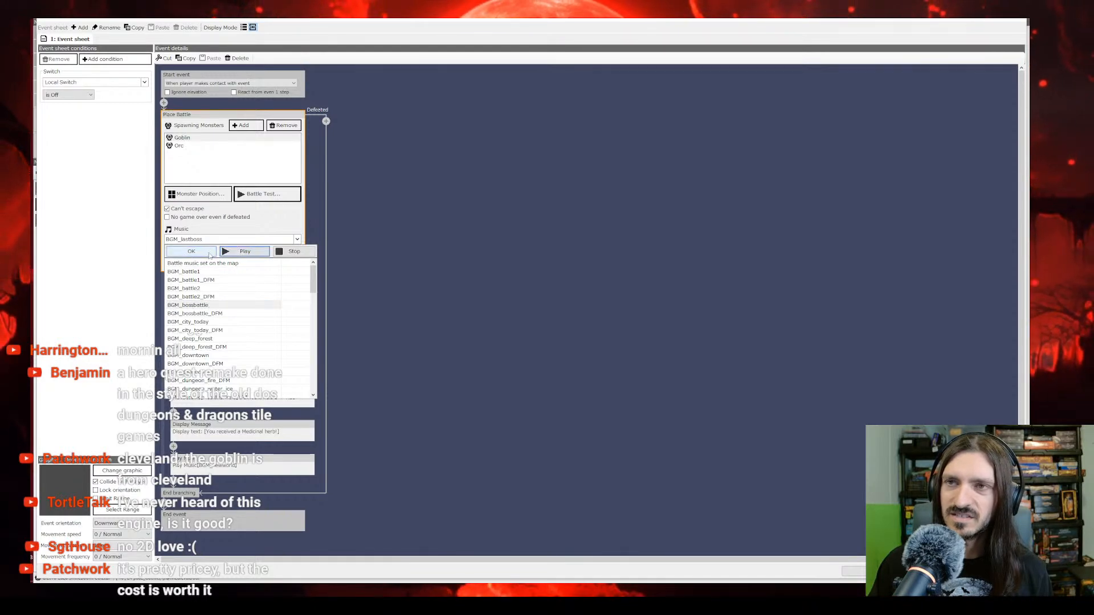
{"action": "left_click", "coordinate": [191, 251]}
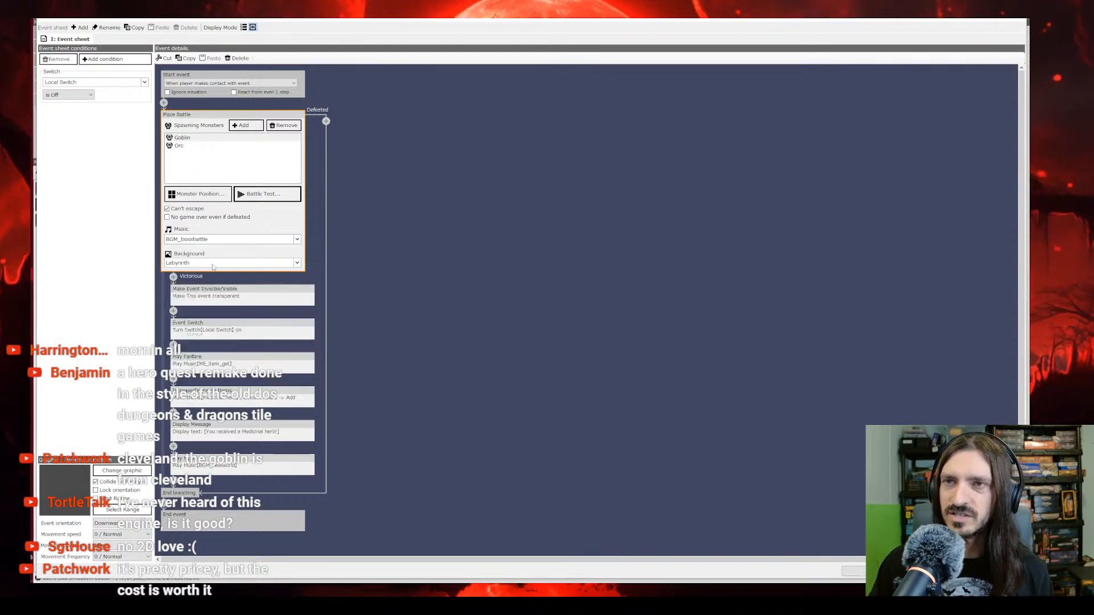
Step: Preview the Default, DeepForest and Grassland scenes as backgrounds for the doorway battle
{"action": "left_click", "coordinate": [216, 264]}
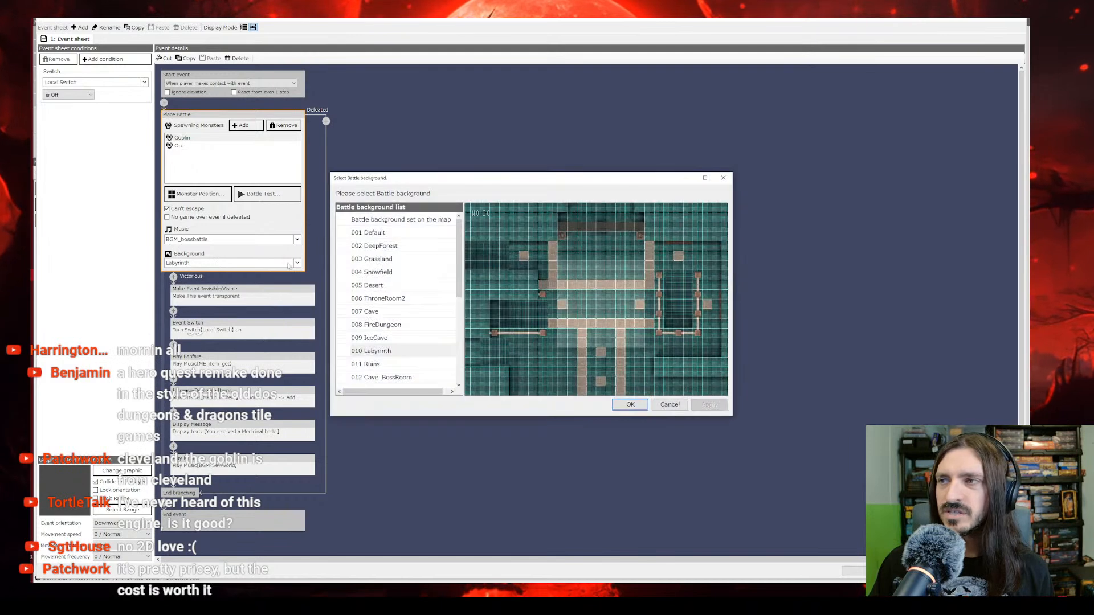
{"action": "left_click", "coordinate": [374, 235]}
{"action": "left_click", "coordinate": [375, 242]}
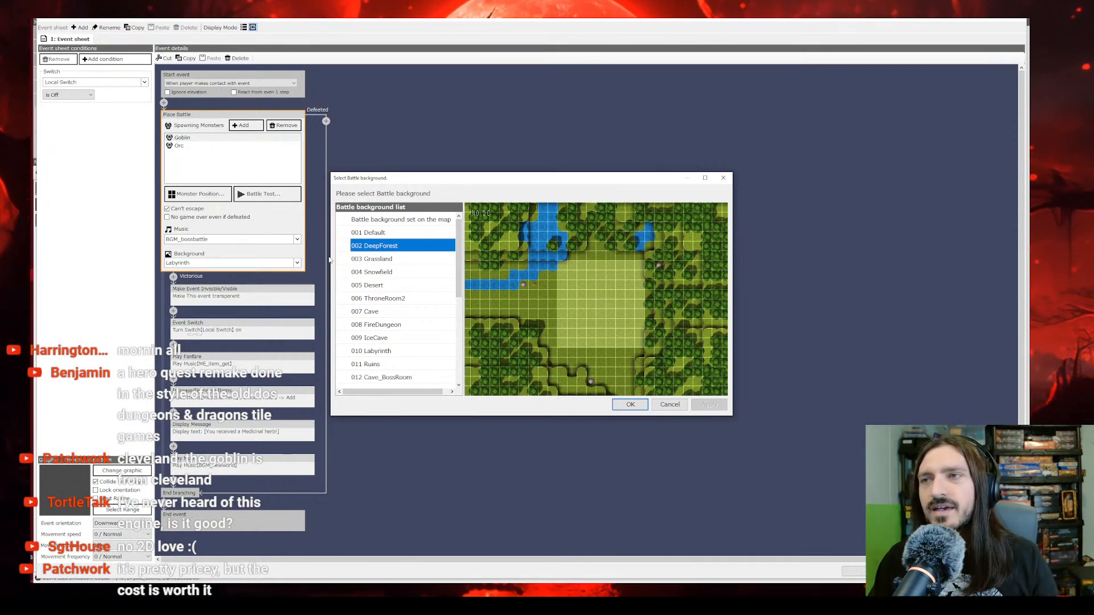
{"action": "left_click", "coordinate": [379, 260]}
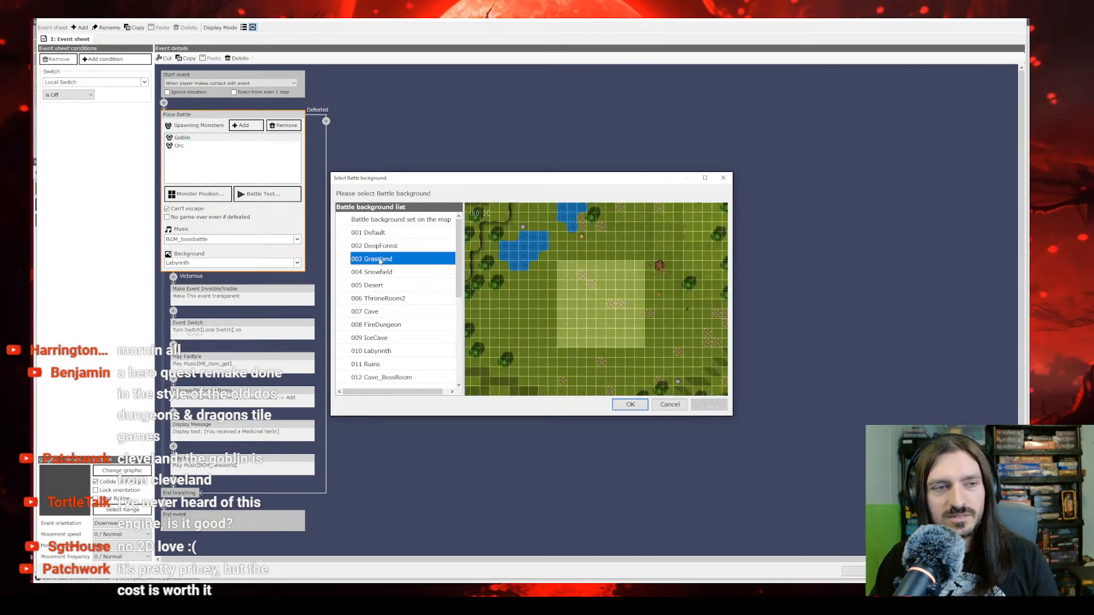
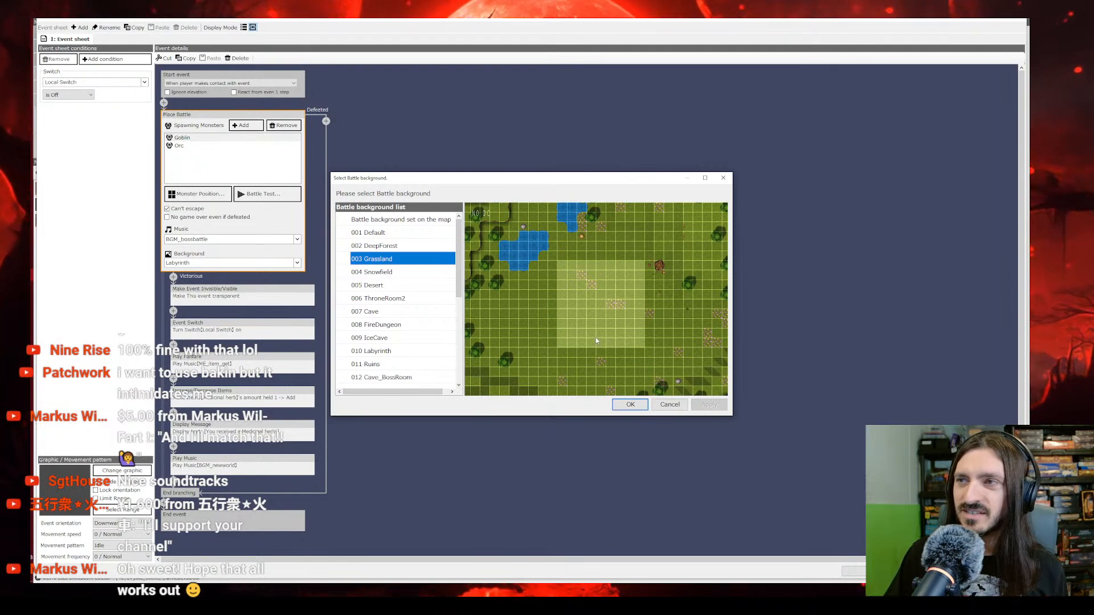
Step: Leave the background selection without changes and review the battle's monsters and the item message in the event
{"action": "left_click", "coordinate": [668, 405]}
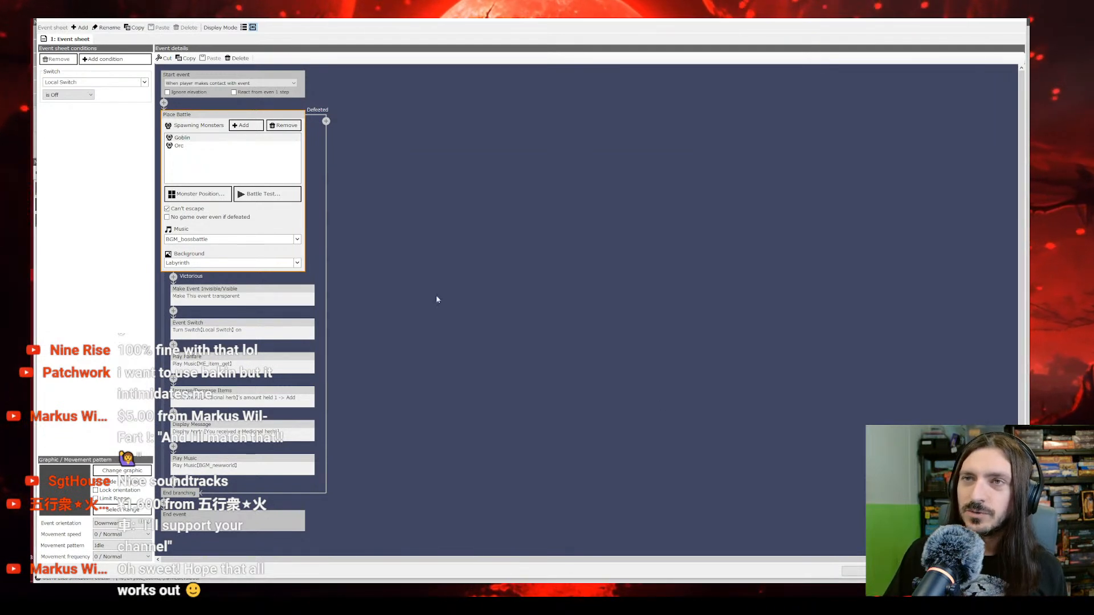
{"action": "left_click", "coordinate": [240, 429]}
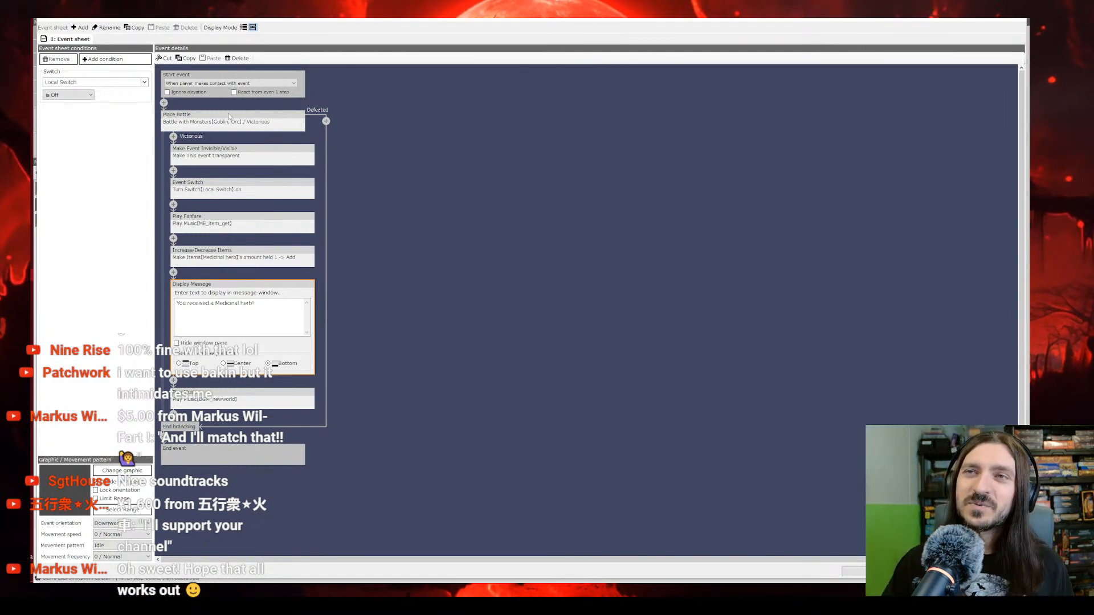
{"action": "left_click", "coordinate": [188, 122]}
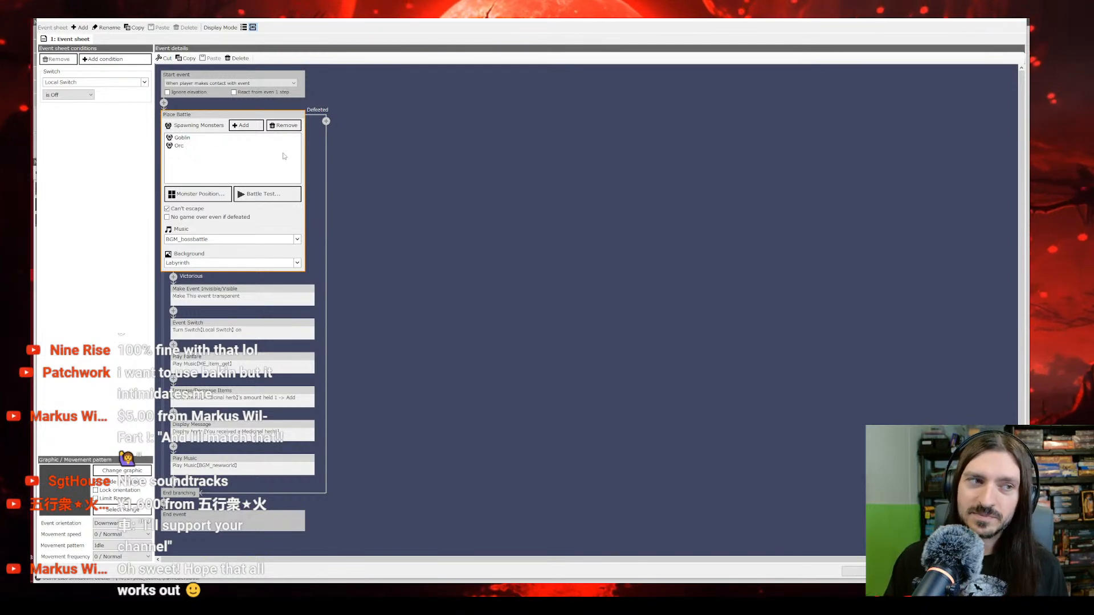
{"action": "left_click", "coordinate": [187, 139]}
{"action": "left_click", "coordinate": [190, 146]}
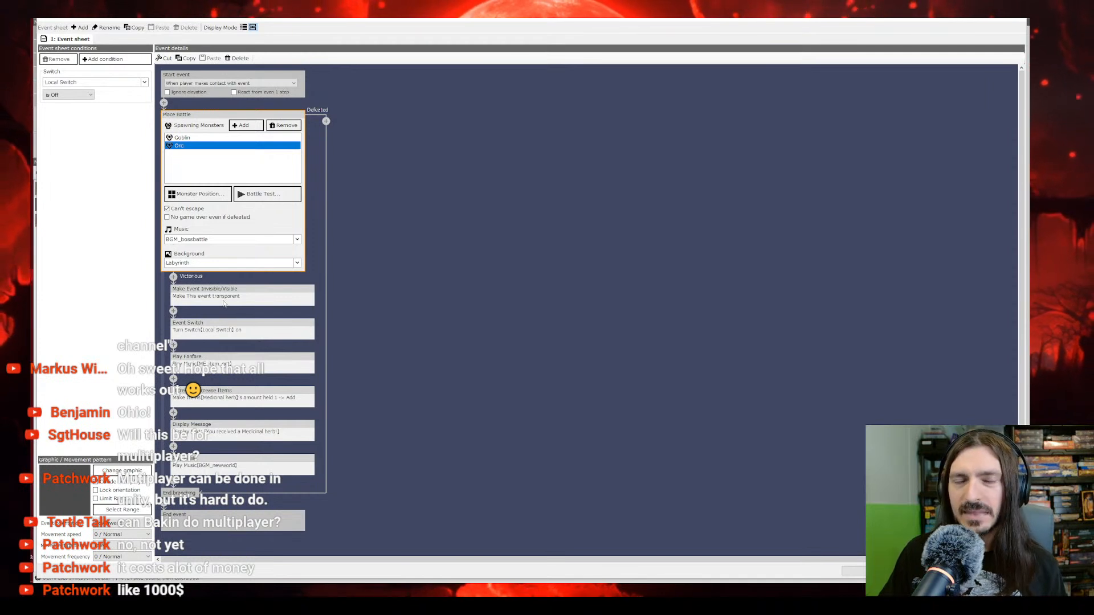
{"action": "left_click", "coordinate": [264, 292]}
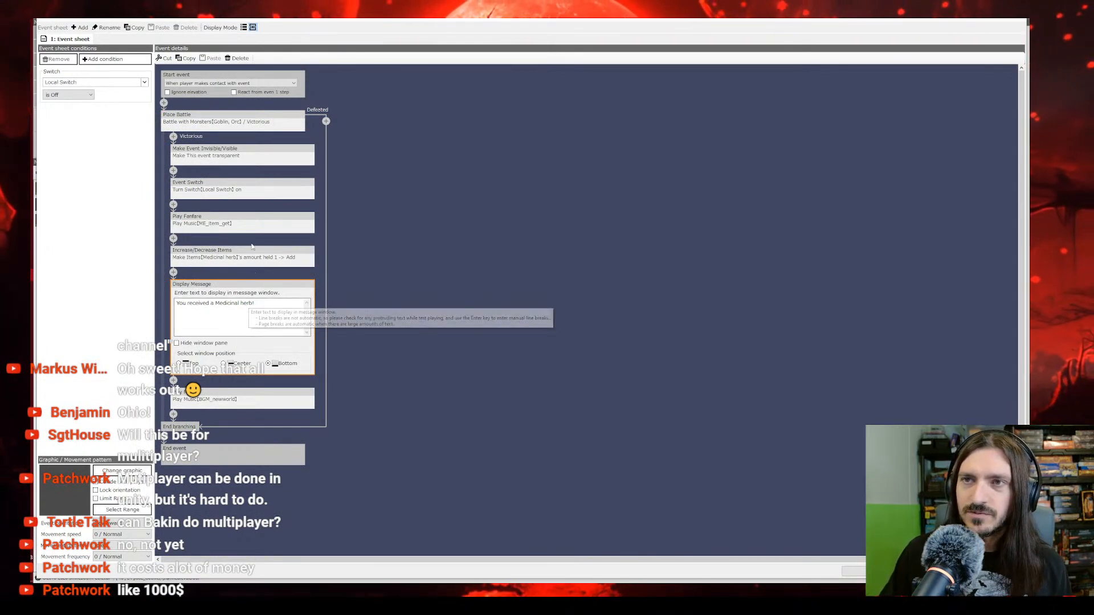
Step: Delete the Make Event Invisible/Visible, Event Switch, Play Fanfare and Increase/Decrease Items commands from the battle's Victorious branch
{"action": "left_click", "coordinate": [239, 158]}
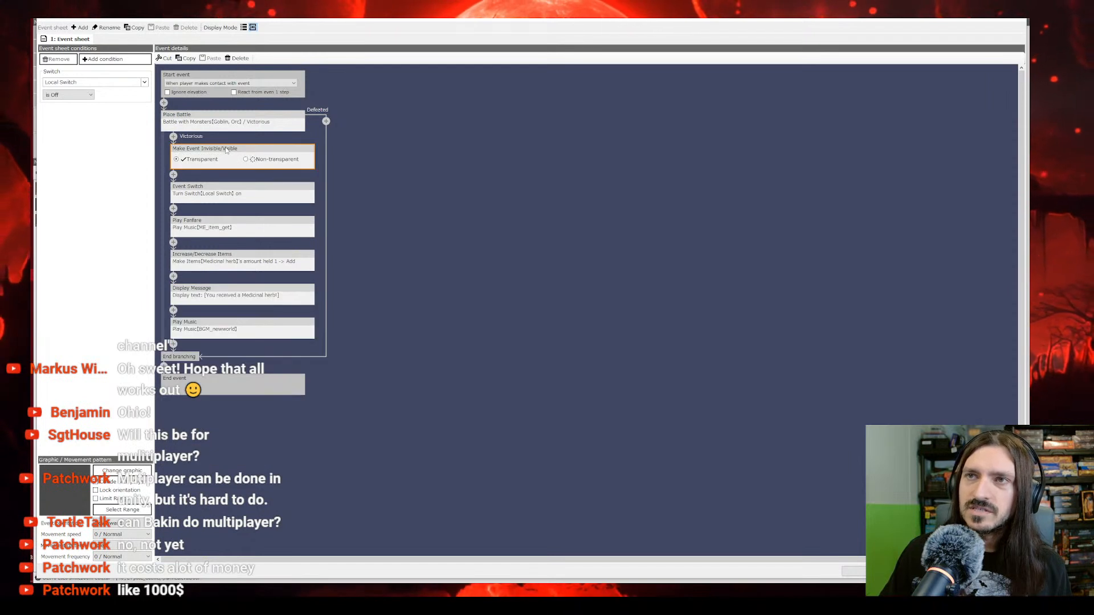
{"action": "right_click", "coordinate": [226, 150]}
{"action": "left_click", "coordinate": [251, 182]}
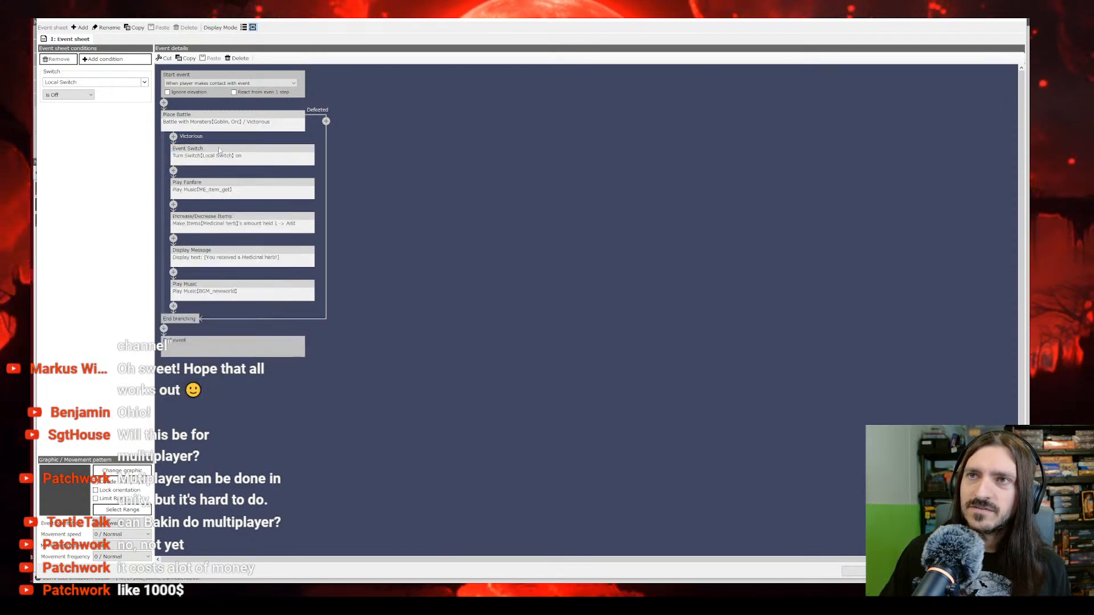
{"action": "right_click", "coordinate": [217, 147]}
{"action": "left_click", "coordinate": [237, 180]}
{"action": "right_click", "coordinate": [218, 155]}
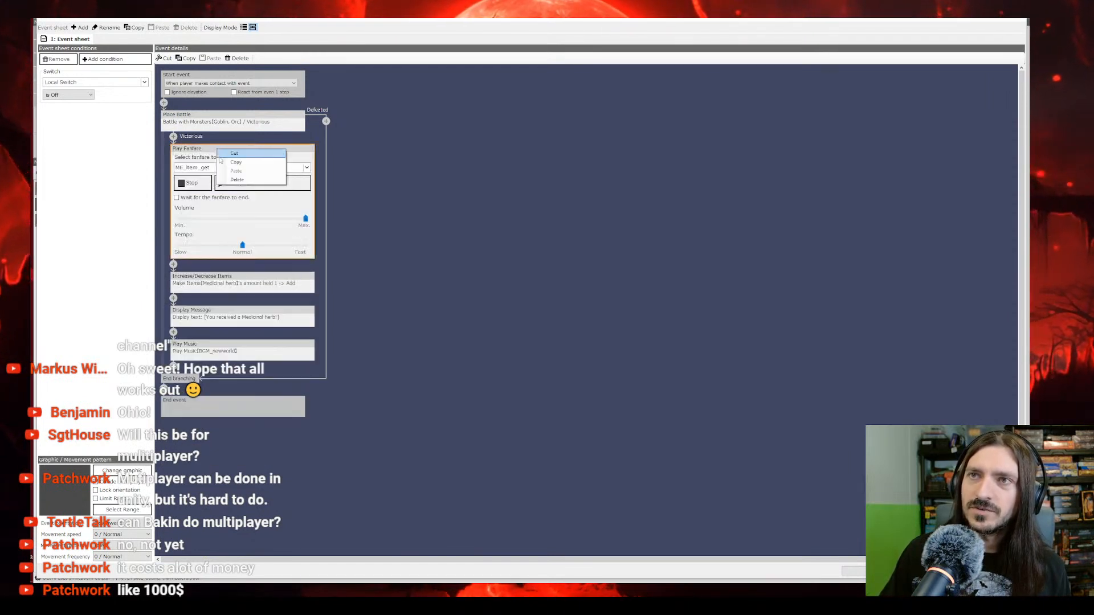
{"action": "left_click", "coordinate": [237, 179]}
{"action": "left_click", "coordinate": [242, 181]}
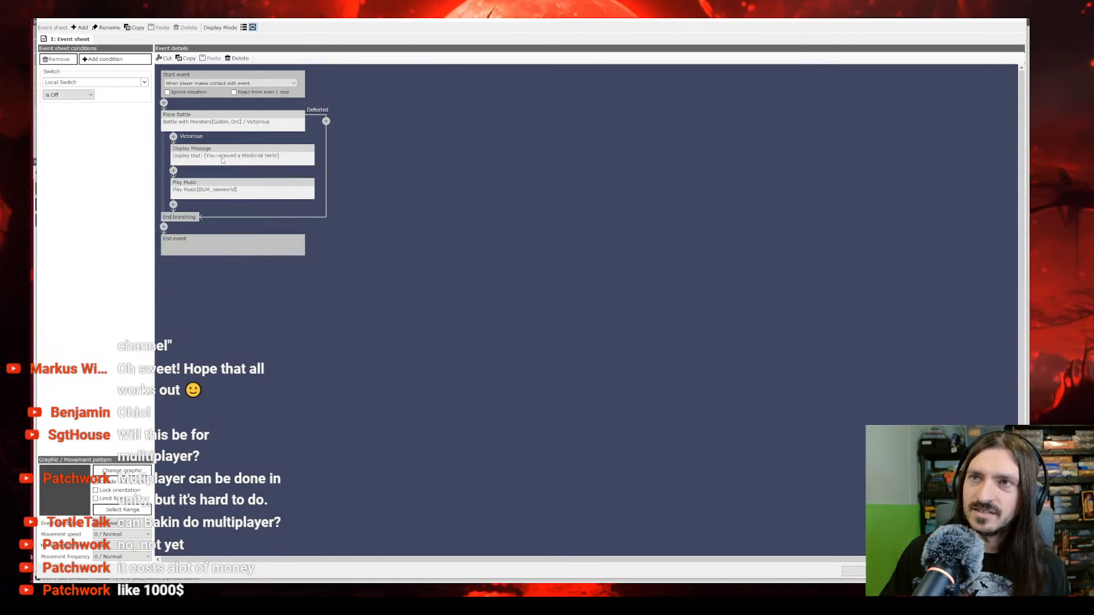
Step: Delete the Display Message and Play Music commands from the Victorious branch and accept the event's changes
{"action": "right_click", "coordinate": [230, 155]}
{"action": "left_click", "coordinate": [242, 182]}
{"action": "right_click", "coordinate": [230, 151]}
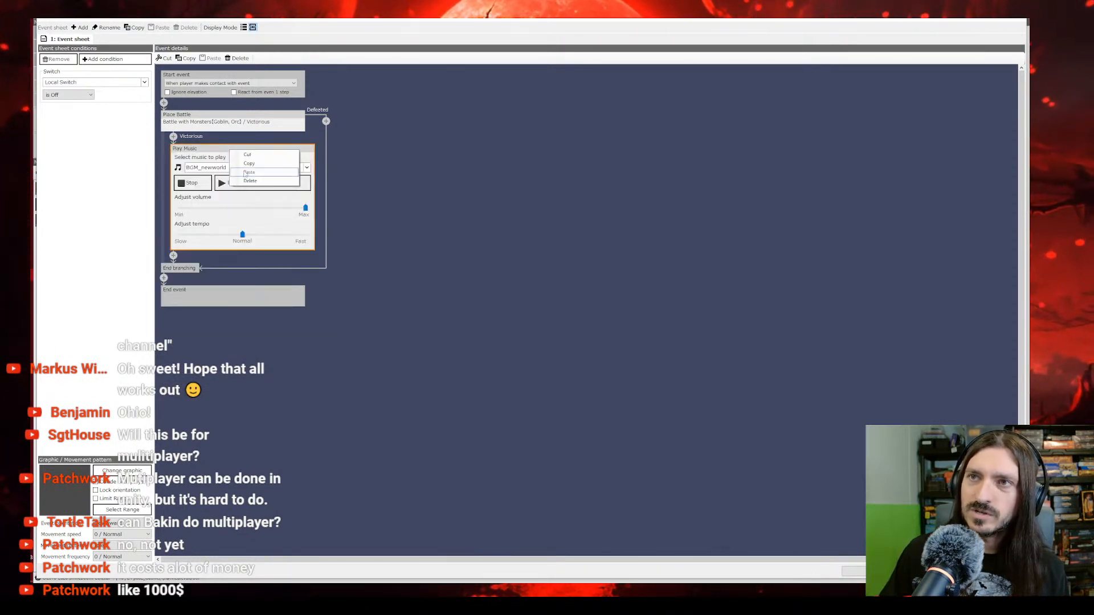
{"action": "left_click", "coordinate": [248, 182]}
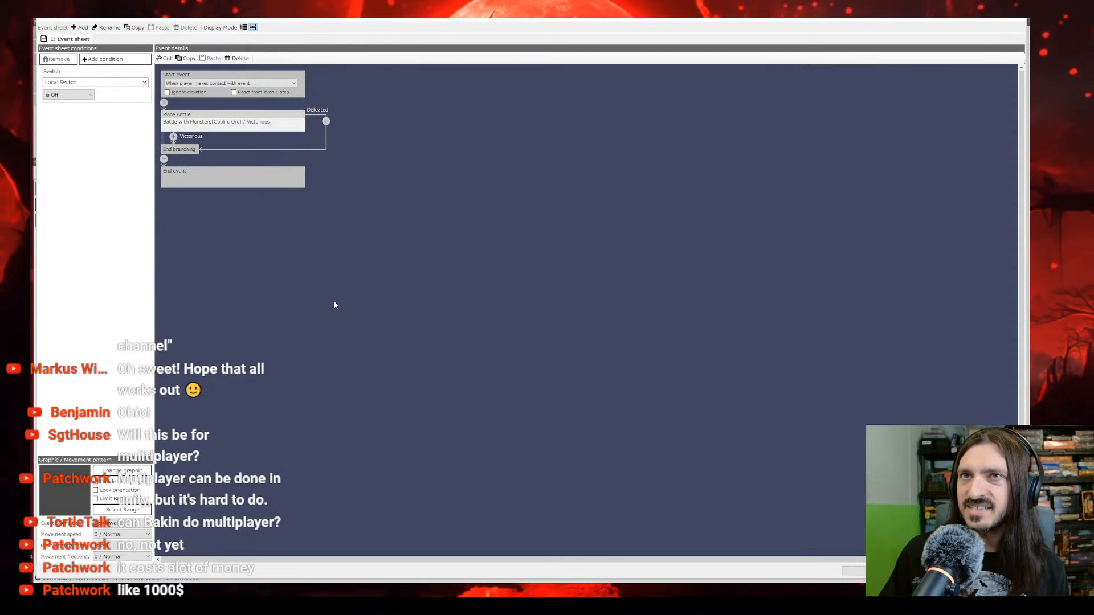
{"action": "left_click", "coordinate": [883, 572]}
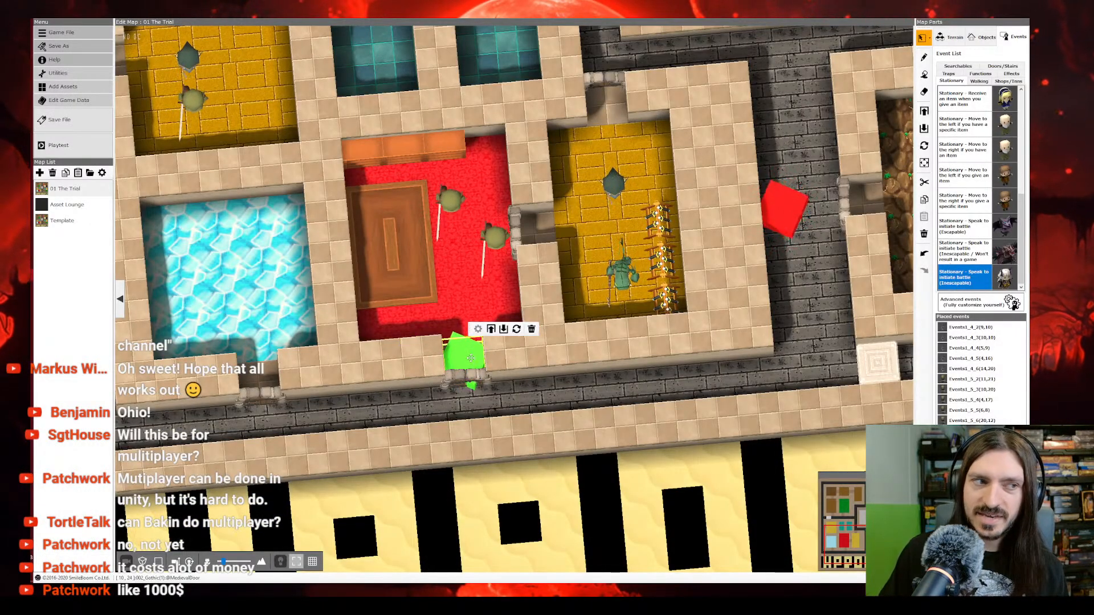
Step: Delete the two monster events standing in the red-carpeted room
{"action": "right_click", "coordinate": [502, 246]}
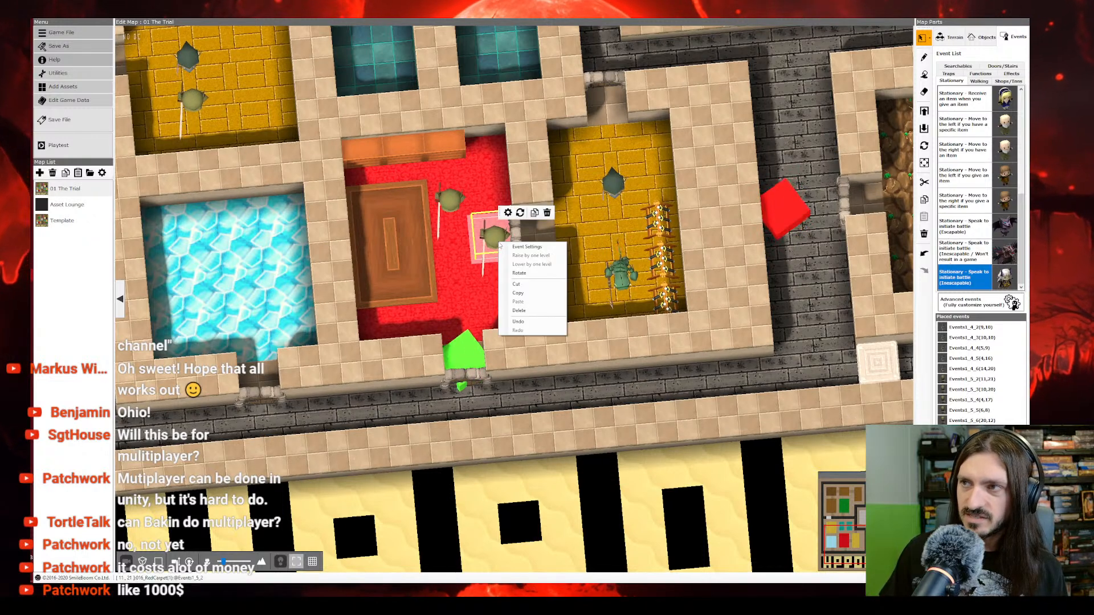
{"action": "left_click", "coordinate": [527, 313]}
{"action": "right_click", "coordinate": [451, 202]}
{"action": "left_click", "coordinate": [470, 268]}
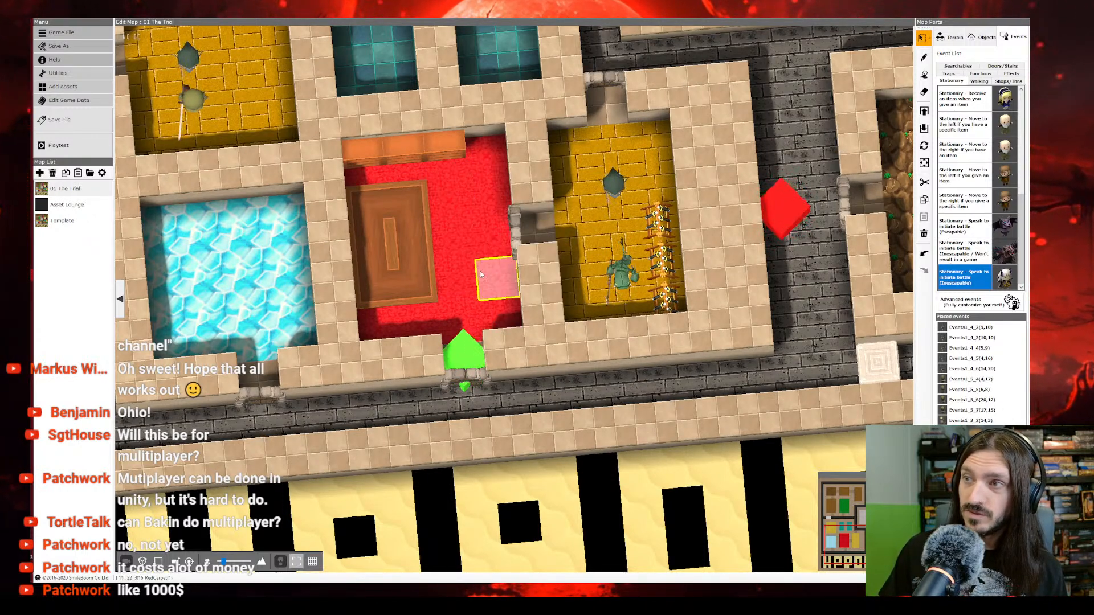
Step: Copy the battle event from the red-carpeted room's doorway and paste it into the western doorway of the yellow brick room
{"action": "right_click", "coordinate": [466, 354]}
{"action": "left_click", "coordinate": [484, 402]}
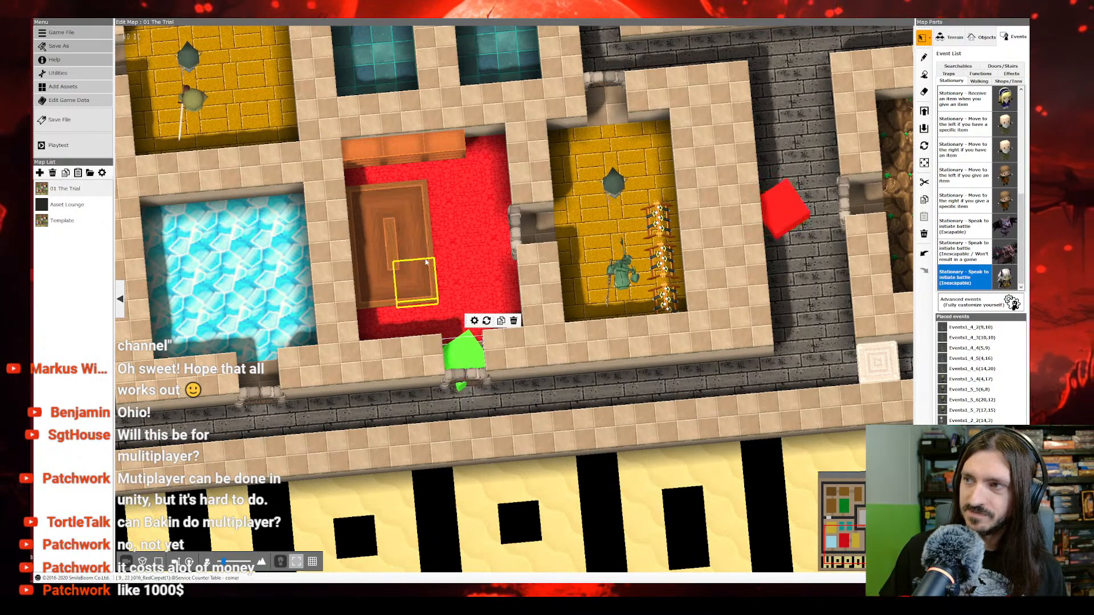
{"action": "key", "text": "a"}
{"action": "key", "text": "w"}
{"action": "right_click", "coordinate": [484, 295]}
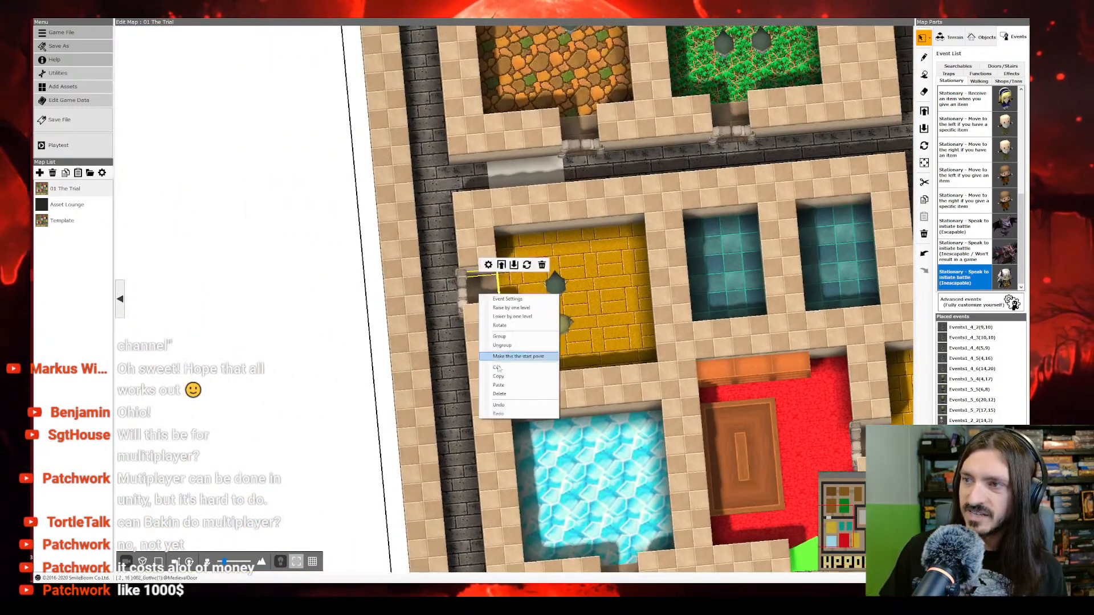
{"action": "left_click", "coordinate": [501, 385]}
Step: Open the pasted doorway event, show its sheet as command panels and check the monsters in its battle
{"action": "right_click", "coordinate": [484, 286]}
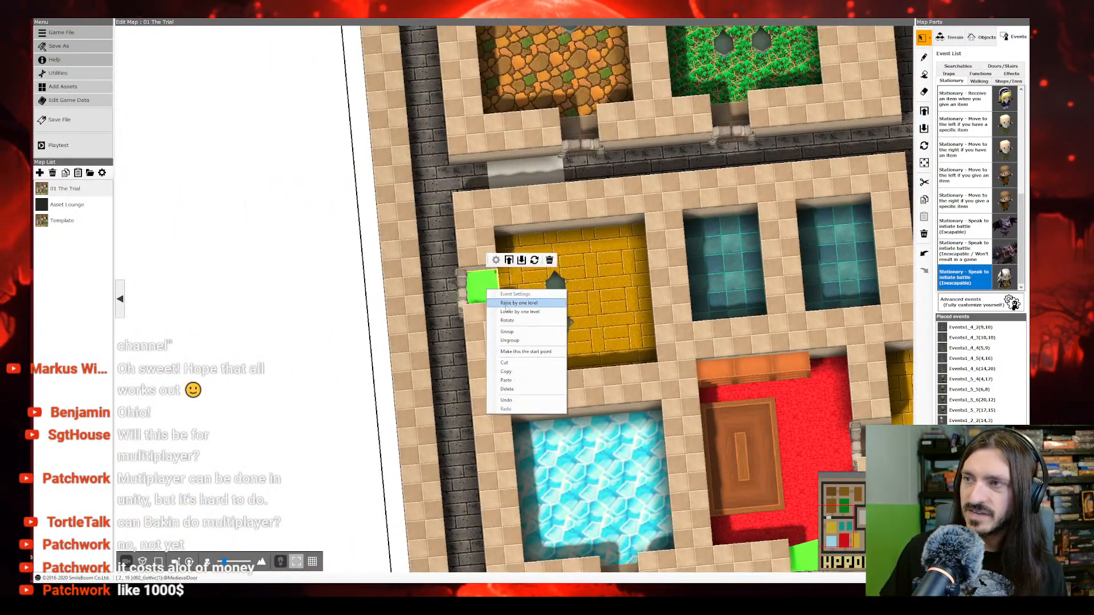
{"action": "double_click", "coordinate": [483, 290]}
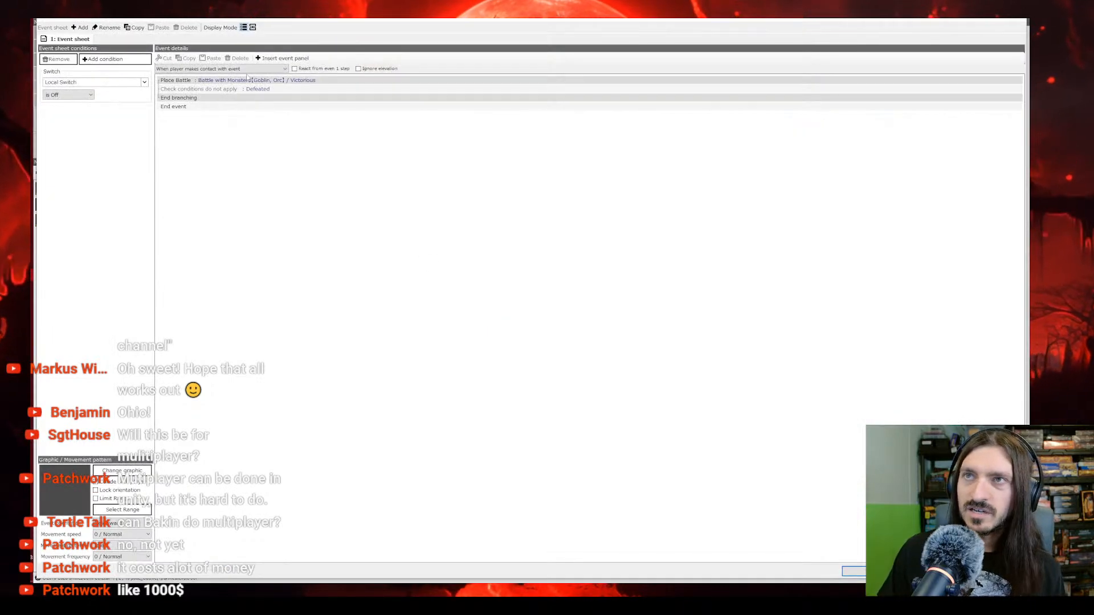
{"action": "left_click", "coordinate": [253, 28]}
{"action": "left_click", "coordinate": [248, 128]}
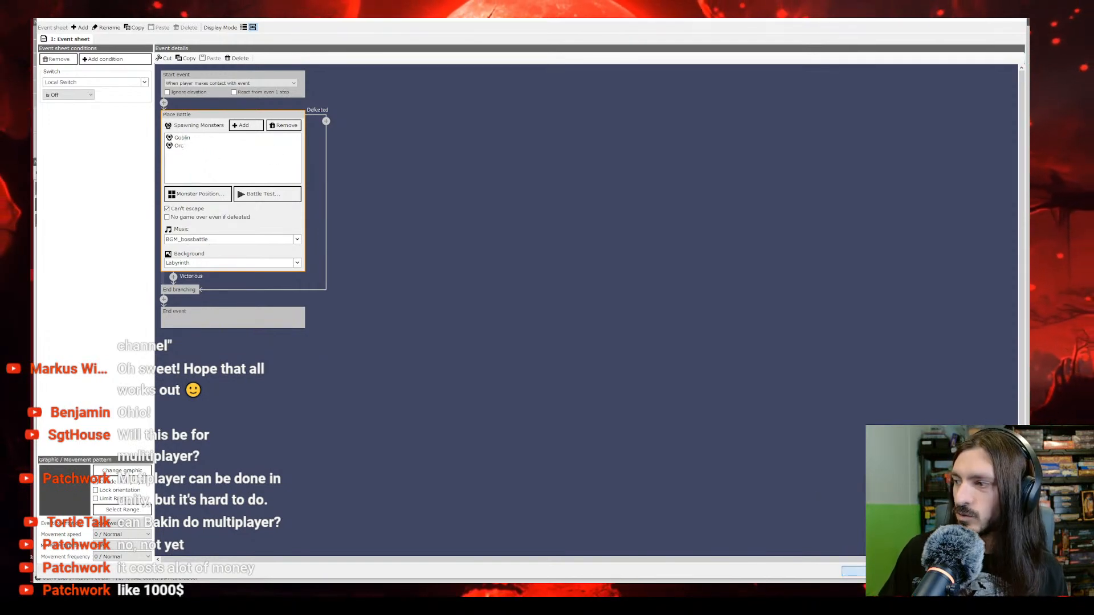
{"action": "left_click", "coordinate": [864, 571]}
Step: In the red-carpeted room's doorway event, replace the Goblin with an Orc so the battle spawns two Orcs
{"action": "right_click_drag", "start_coordinate": [760, 452], "coordinate": [712, 436]}
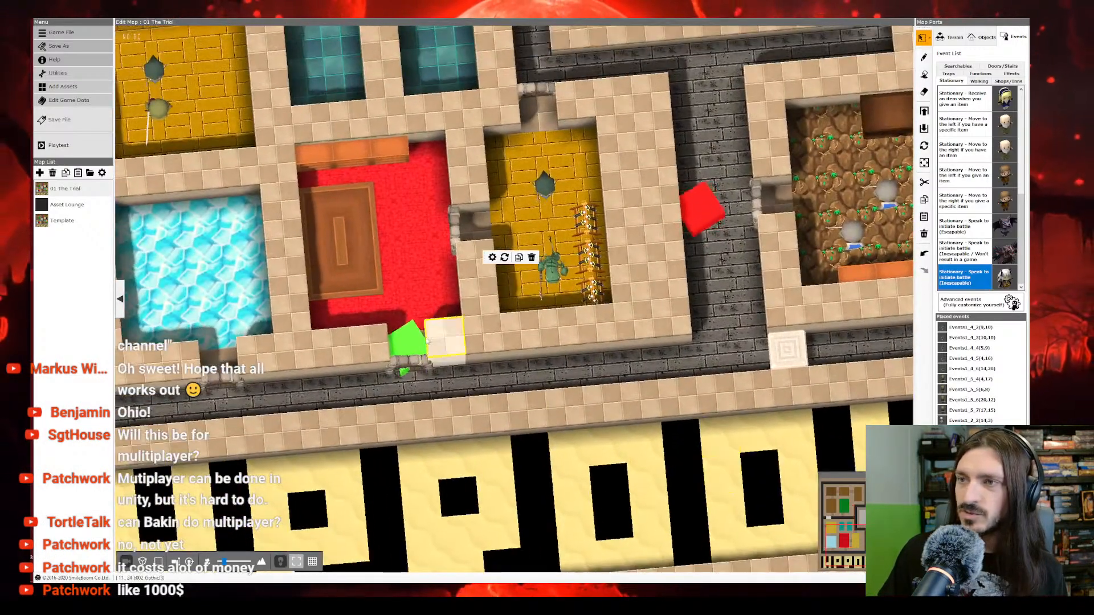
{"action": "left_click", "coordinate": [408, 340]}
{"action": "right_click", "coordinate": [410, 337]}
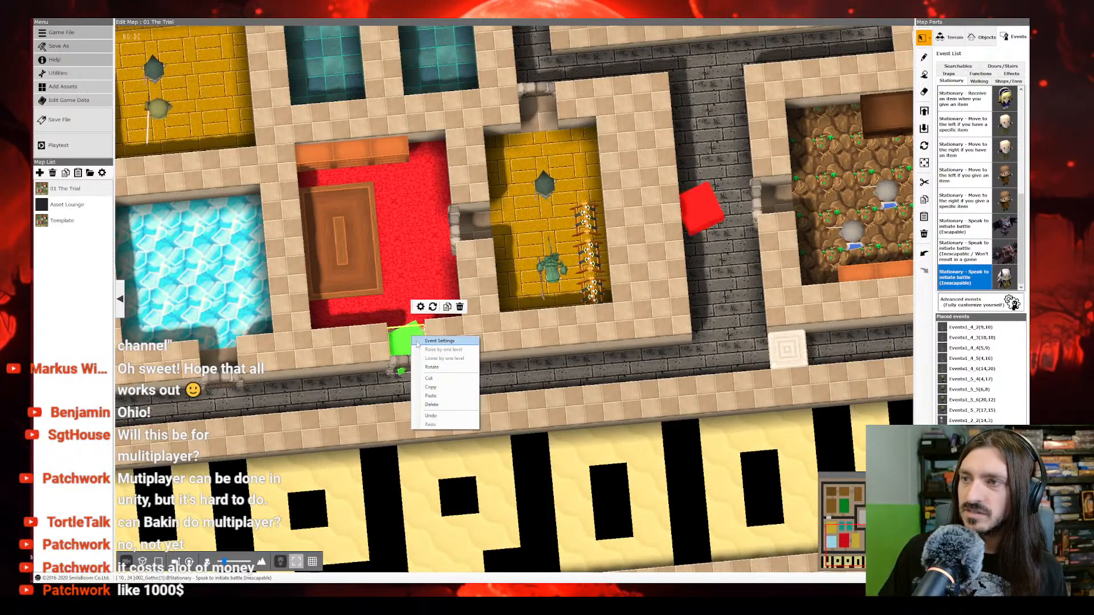
{"action": "left_click", "coordinate": [422, 344]}
{"action": "left_click", "coordinate": [235, 130]}
{"action": "double_click", "coordinate": [235, 137]}
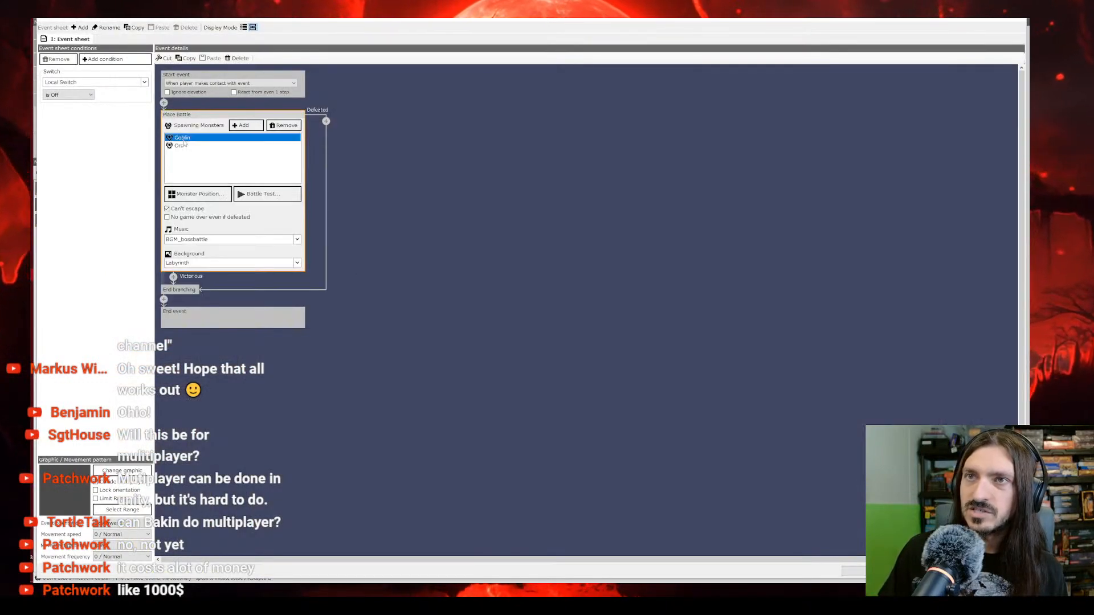
{"action": "left_click", "coordinate": [365, 232]}
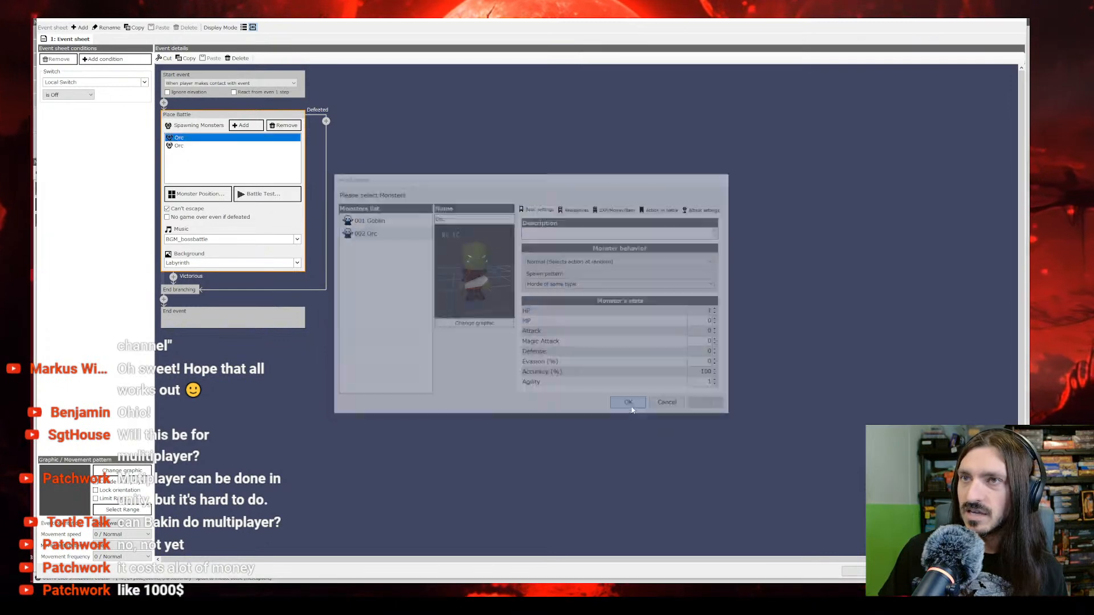
{"action": "left_click", "coordinate": [630, 405]}
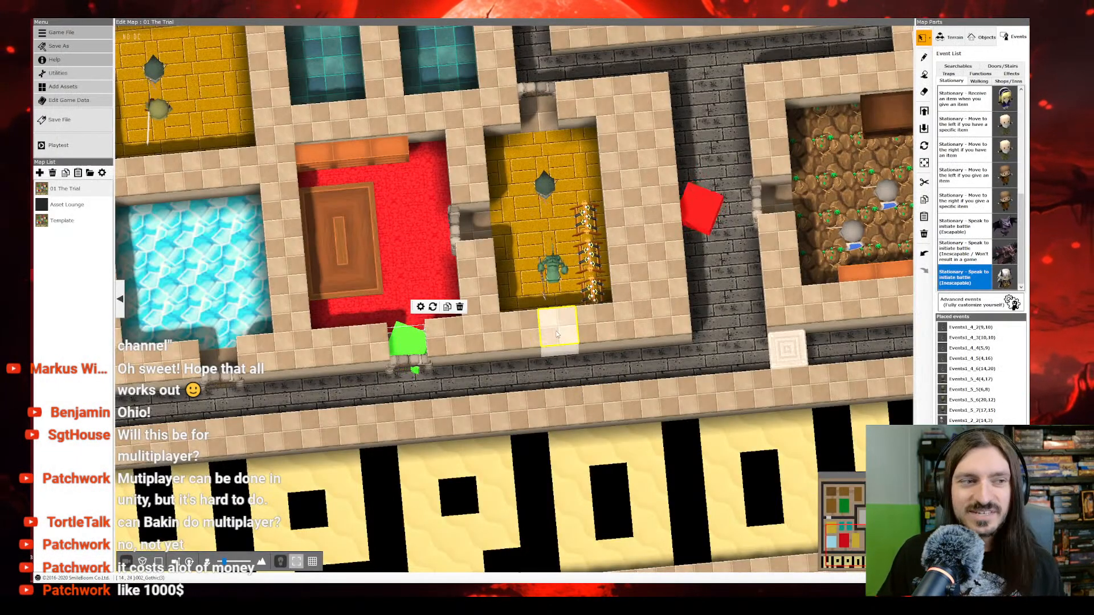
Step: Paste the copied battle event into the southern doorway of the ivy-floored room
{"action": "middle_click_drag", "start_coordinate": [399, 273], "coordinate": [542, 316]}
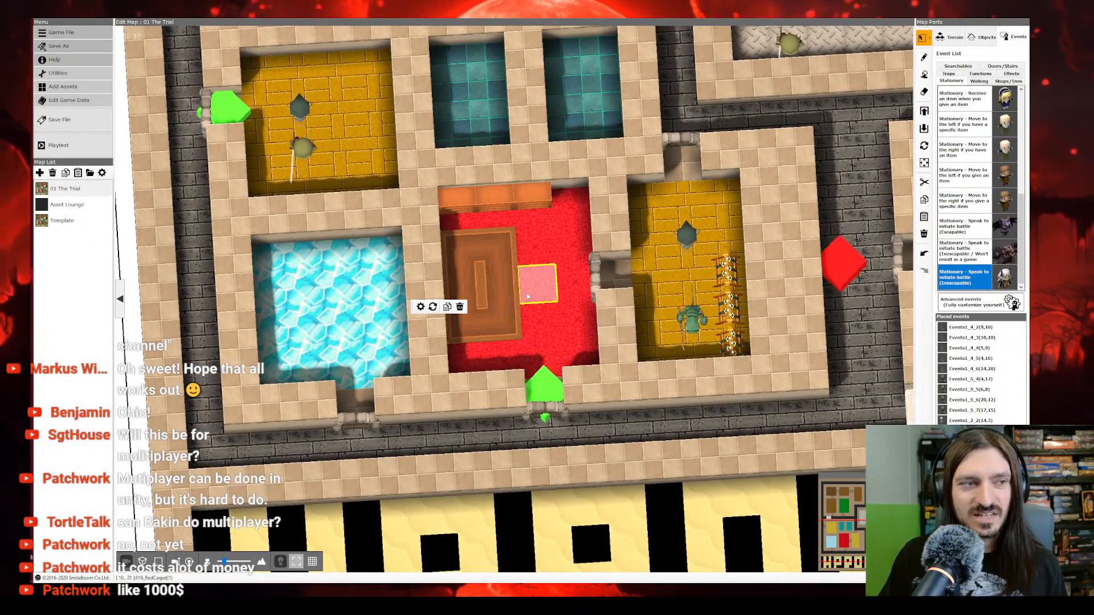
{"action": "scroll", "coordinate": [527, 298], "scroll_direction": "down", "scroll_amount": 2}
{"action": "middle_click_drag", "start_coordinate": [527, 298], "coordinate": [534, 330]}
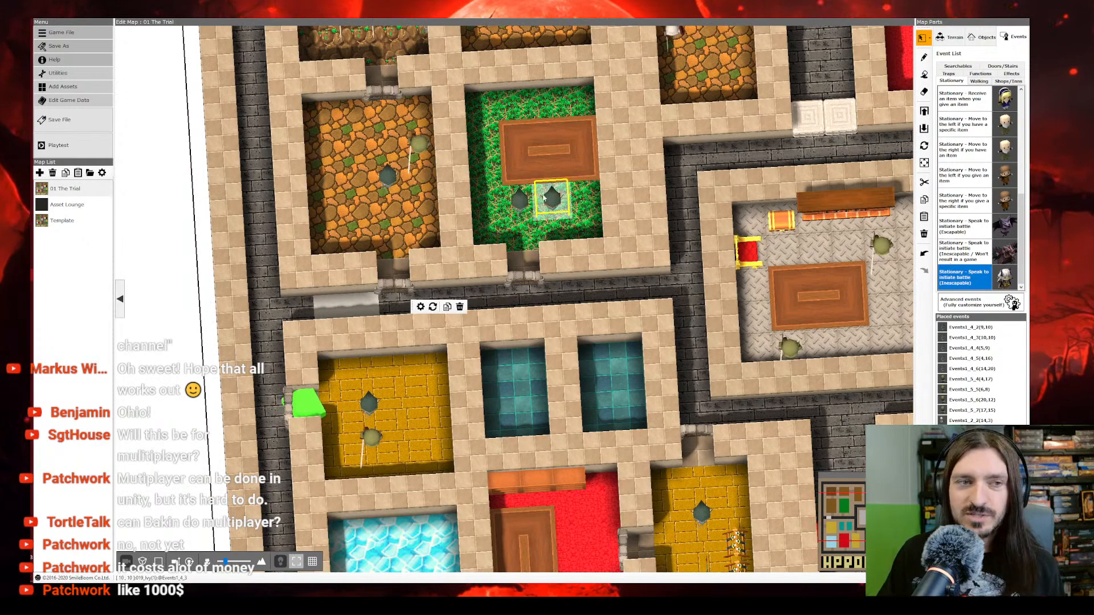
{"action": "scroll", "coordinate": [550, 214], "scroll_direction": "up", "scroll_amount": 3}
{"action": "mouse_move", "coordinate": [553, 216]}
{"action": "middle_mouse_down"}
{"action": "mouse_move", "coordinate": [546, 249]}
{"action": "mouse_move", "coordinate": [548, 208]}
{"action": "middle_mouse_up"}
{"action": "scroll", "coordinate": [545, 250], "scroll_direction": "up", "scroll_amount": 1}
{"action": "right_click", "coordinate": [484, 278]}
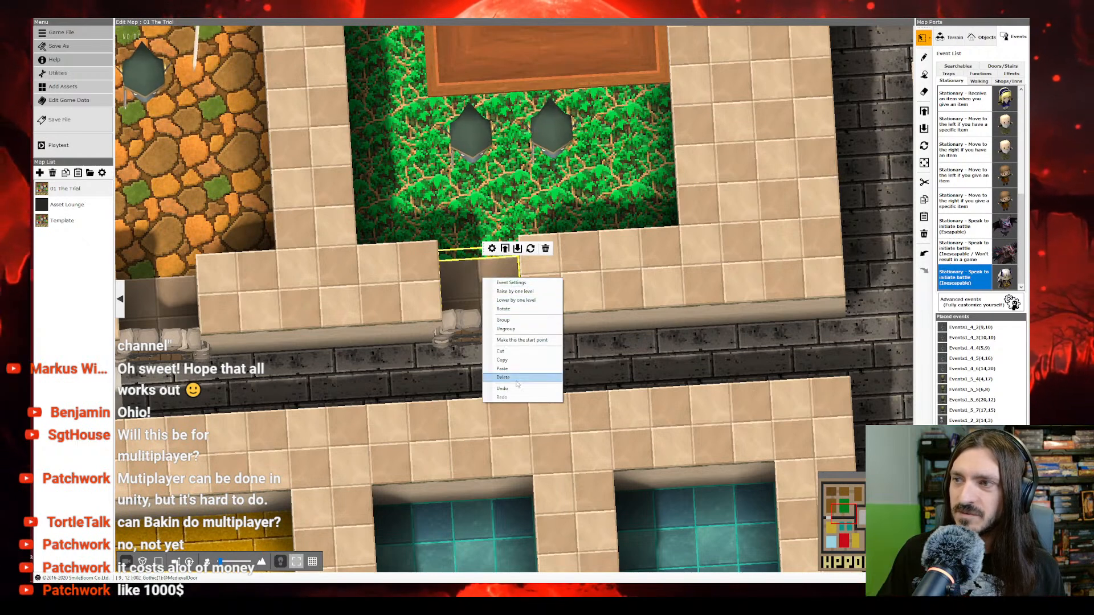
{"action": "left_click", "coordinate": [516, 372]}
Step: In the ivy-floored room's doorway event, replace the Orc with a Goblin so the battle spawns two Goblins
{"action": "right_click", "coordinate": [491, 297]}
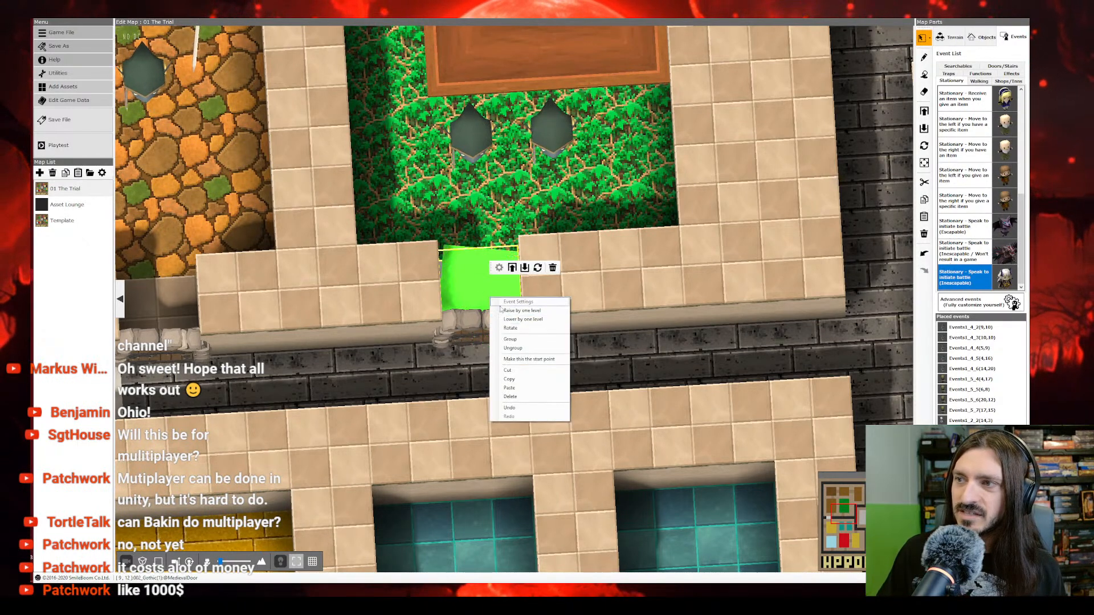
{"action": "left_click", "coordinate": [474, 279]}
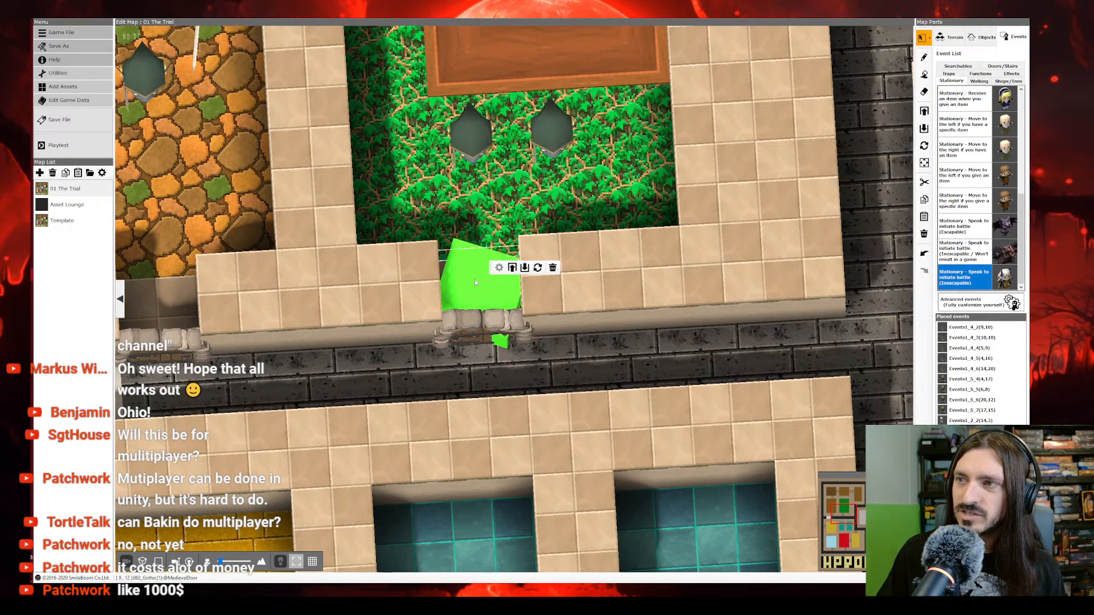
{"action": "double_click", "coordinate": [474, 279]}
{"action": "left_click", "coordinate": [207, 128]}
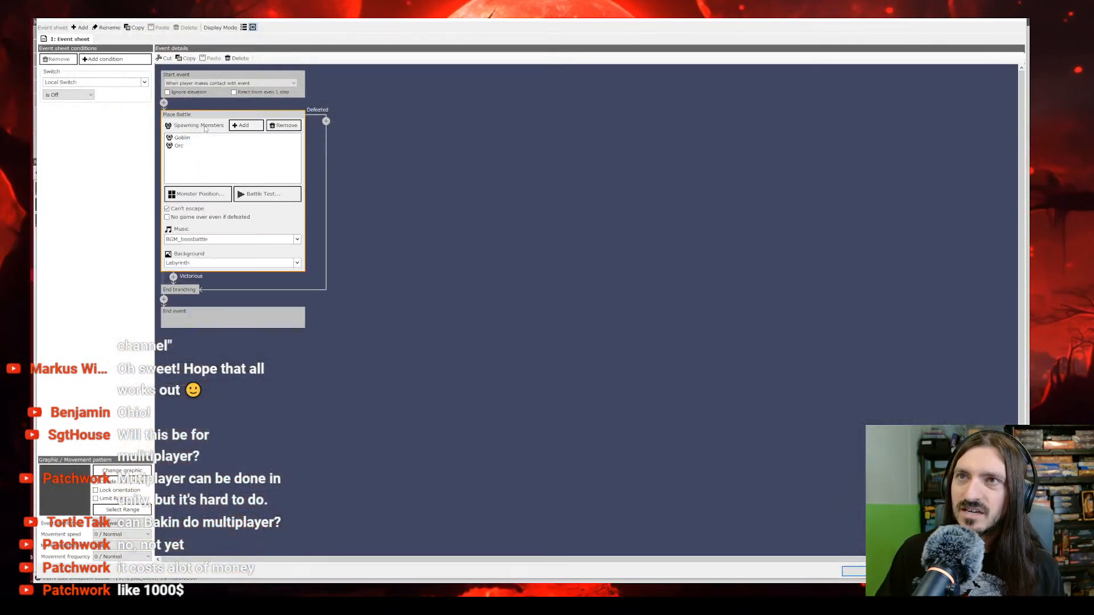
{"action": "left_click", "coordinate": [183, 146]}
{"action": "double_click", "coordinate": [186, 152]}
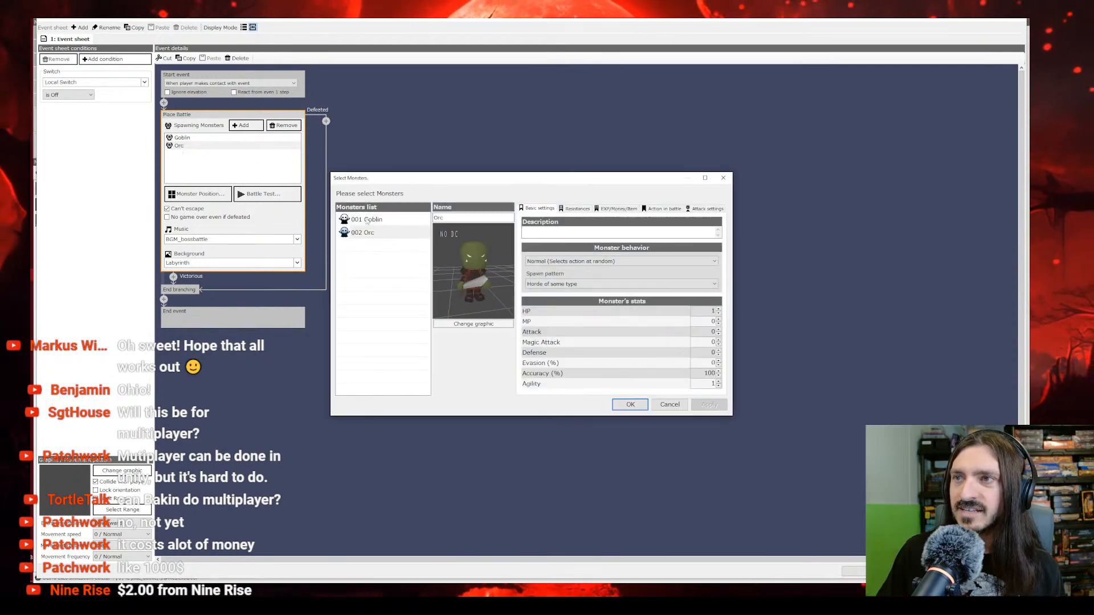
{"action": "left_click", "coordinate": [367, 220]}
{"action": "left_click", "coordinate": [638, 405]}
{"action": "left_click", "coordinate": [877, 571]}
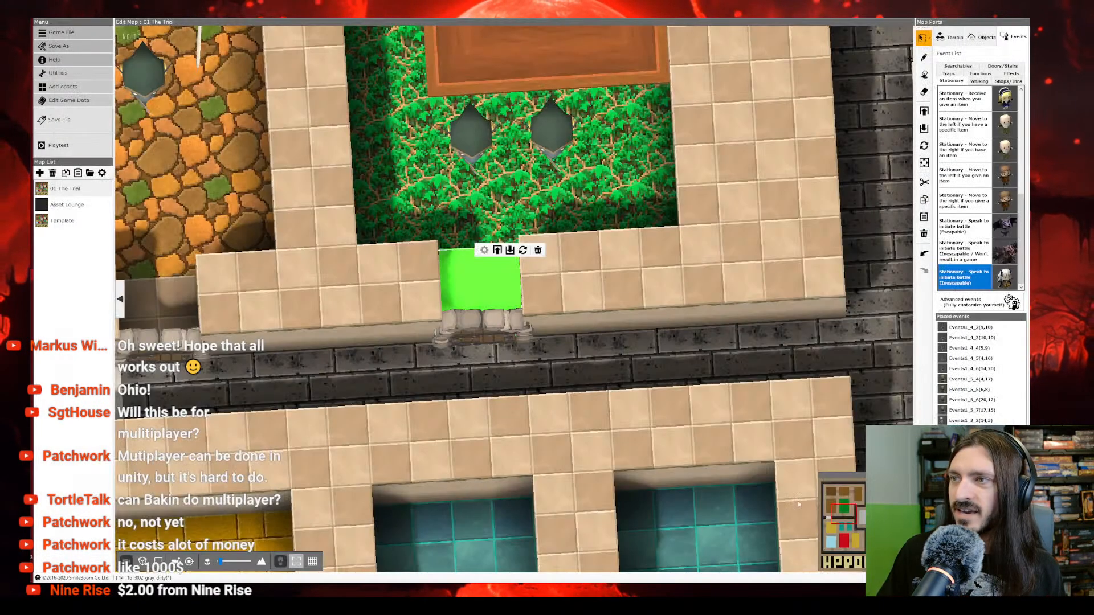
Step: Look over the doorway battle events across the whole map and save the project file
{"action": "scroll", "coordinate": [499, 287], "scroll_direction": "down", "scroll_amount": 3}
{"action": "scroll", "coordinate": [499, 287], "scroll_direction": "down", "scroll_amount": 3}
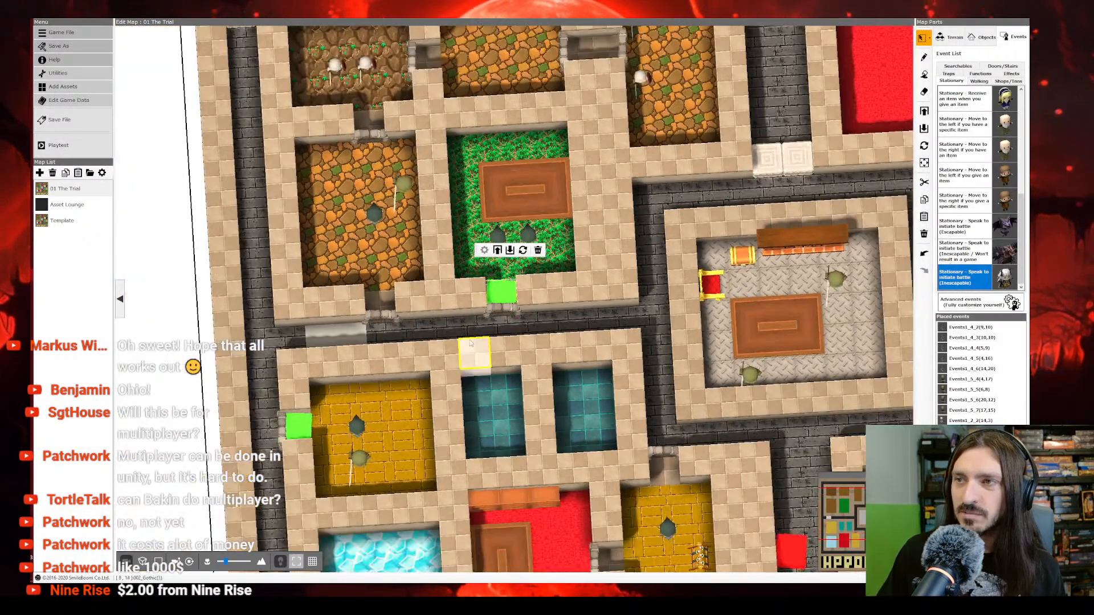
{"action": "right_click_drag", "start_coordinate": [475, 417], "coordinate": [482, 323]}
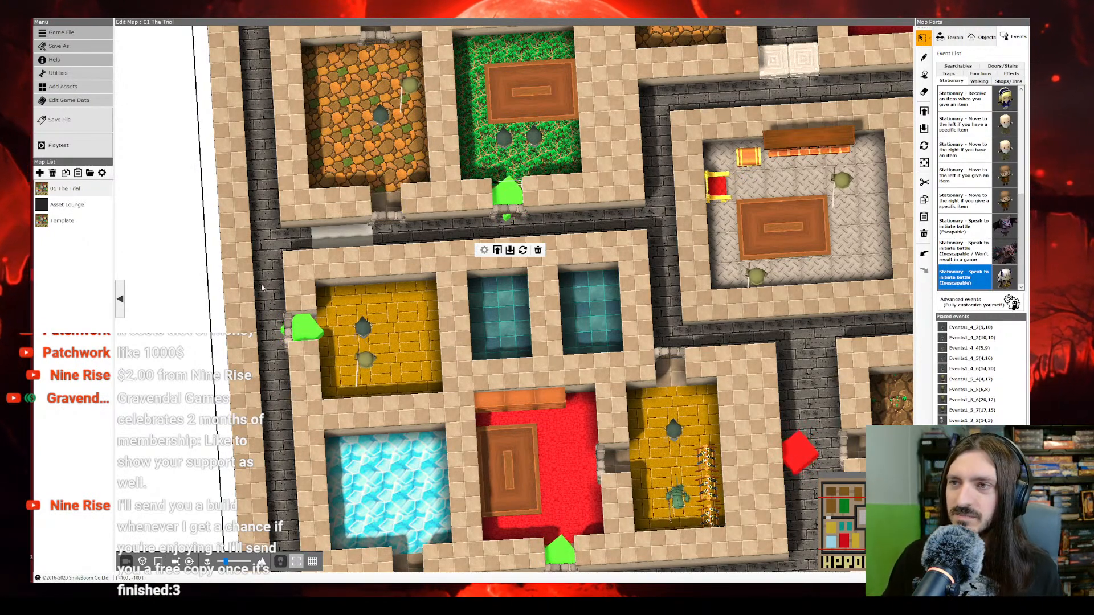
{"action": "scroll", "coordinate": [447, 347], "scroll_direction": "down", "scroll_amount": 3}
{"action": "middle_click_drag", "start_coordinate": [504, 370], "coordinate": [425, 308]}
{"action": "left_click", "coordinate": [73, 120]}
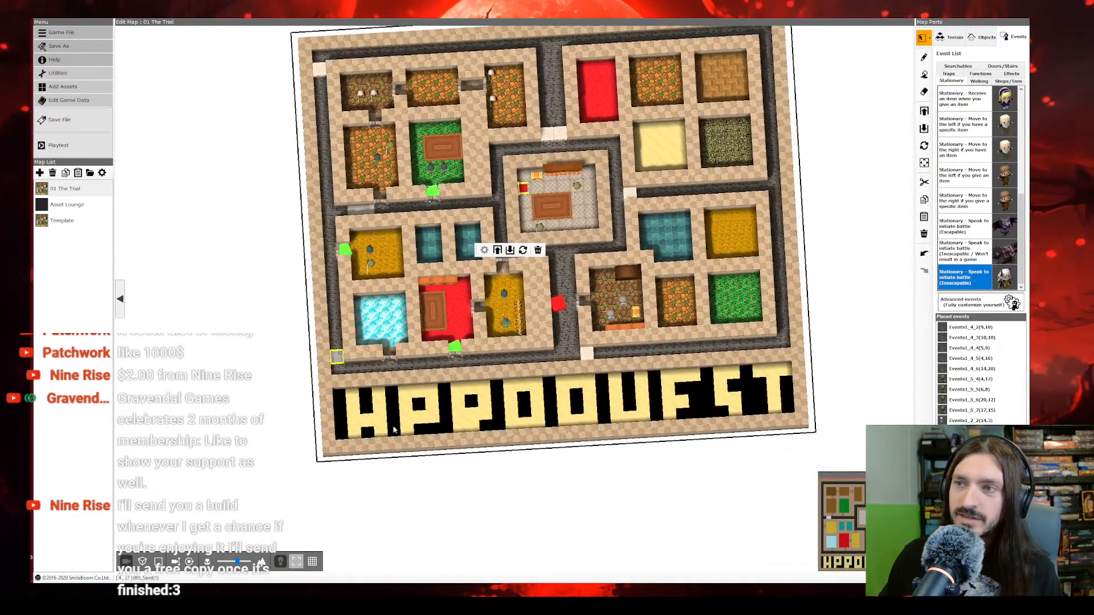
Step: Set the start point on the eastern side of the ice-floored room and save the project file
{"action": "right_click", "coordinate": [396, 318]}
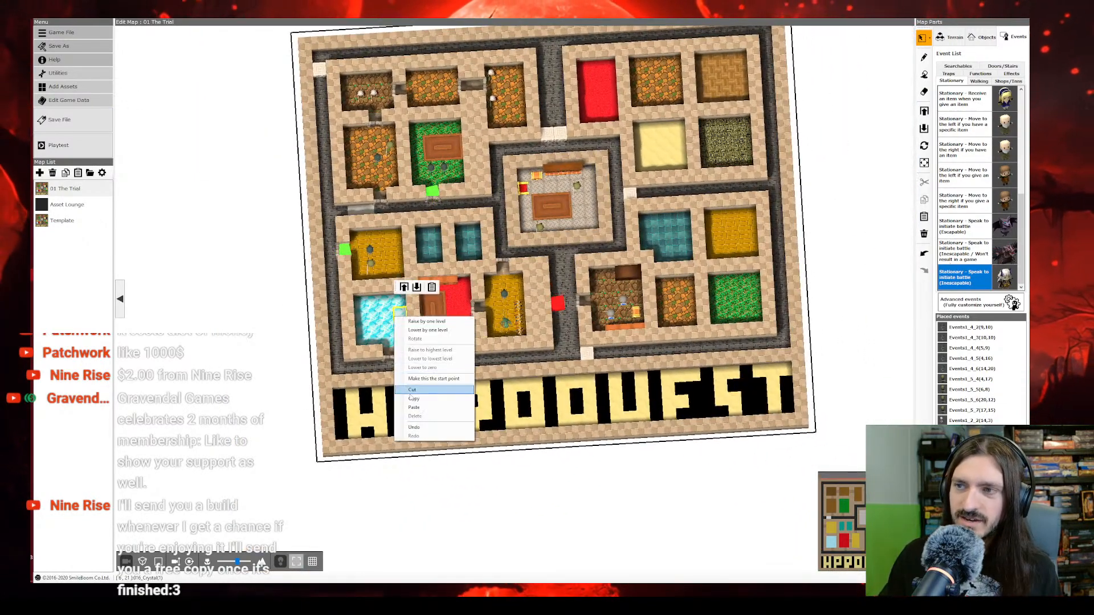
{"action": "left_click", "coordinate": [433, 378]}
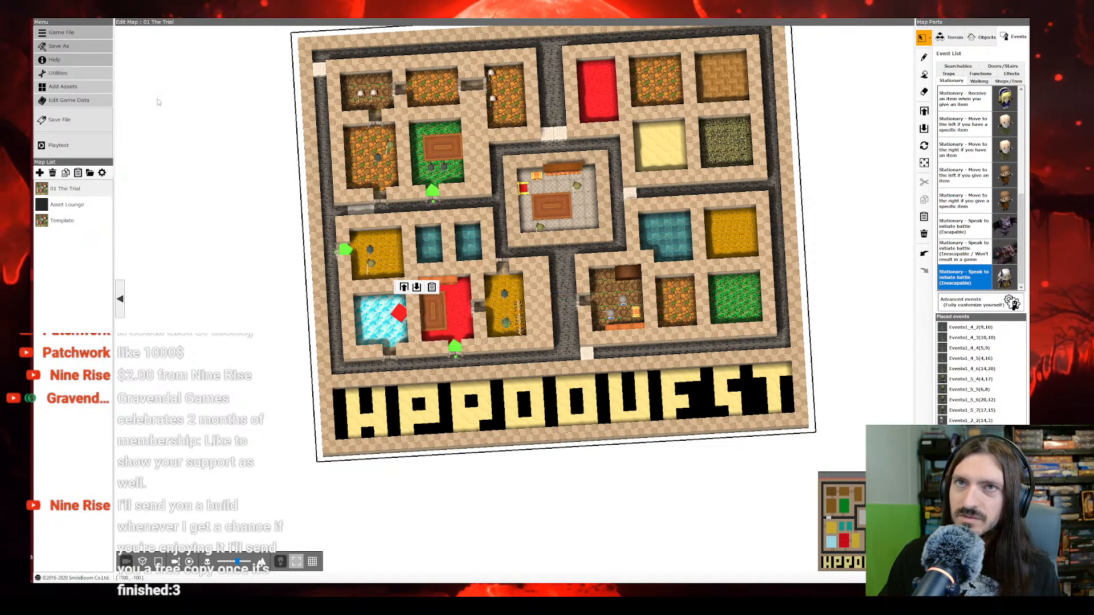
{"action": "left_click", "coordinate": [79, 130]}
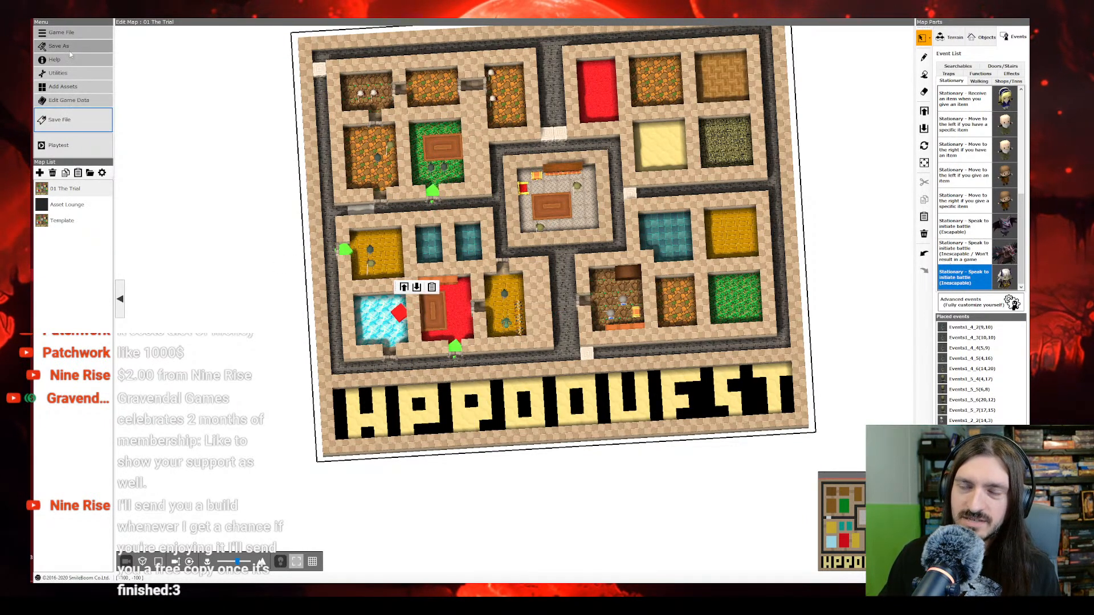
Step: Playtest the project with a new game, walk the Barbarian around the ice-floored room and zoom in on him
{"action": "left_click", "coordinate": [57, 145]}
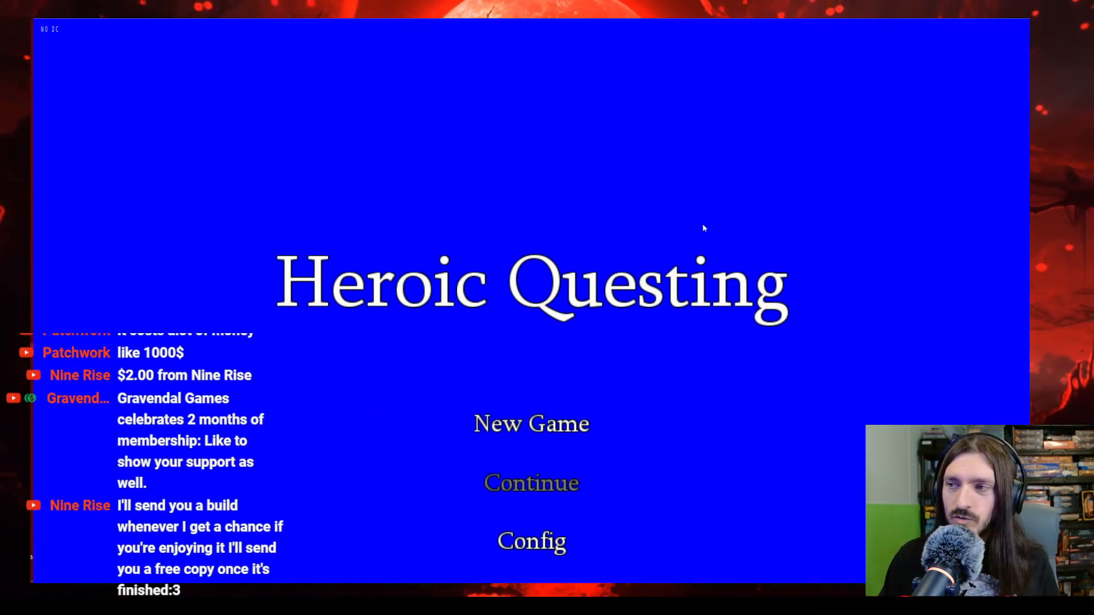
{"action": "key", "text": "Return"}
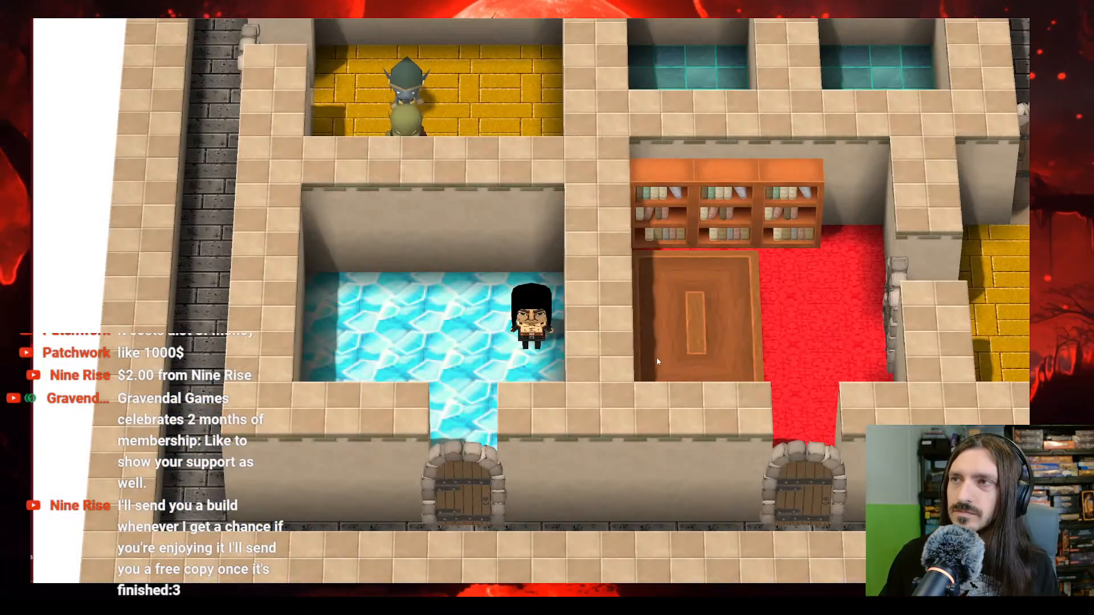
{"action": "key", "text": "Right"}
{"action": "key", "text": "Up"}
{"action": "key", "text": "Up"}
{"action": "key", "text": "Down"}
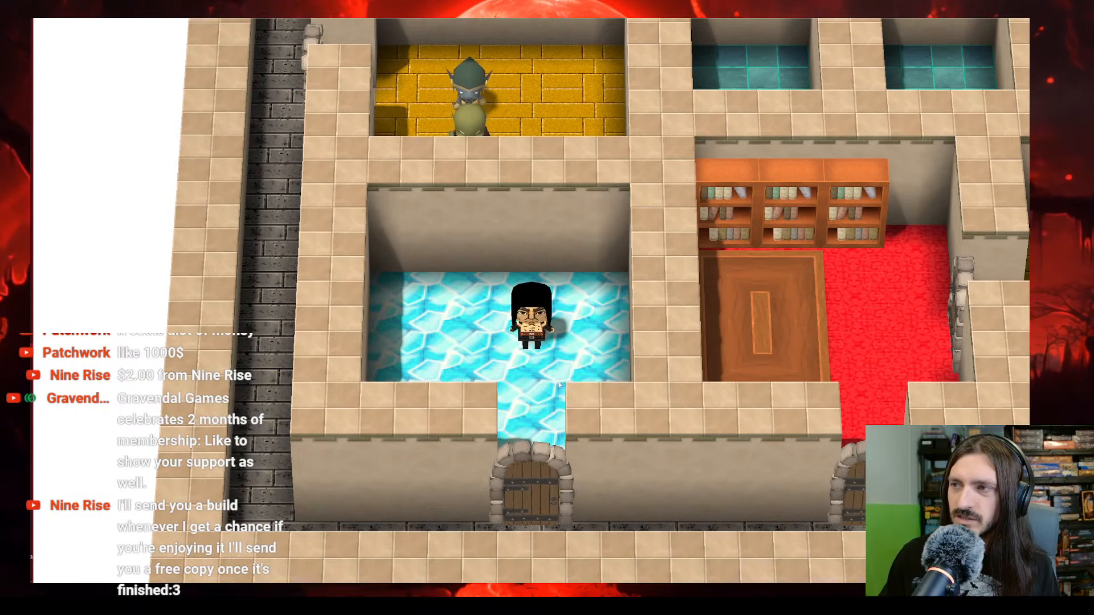
{"action": "key", "text": "Page_Up"}
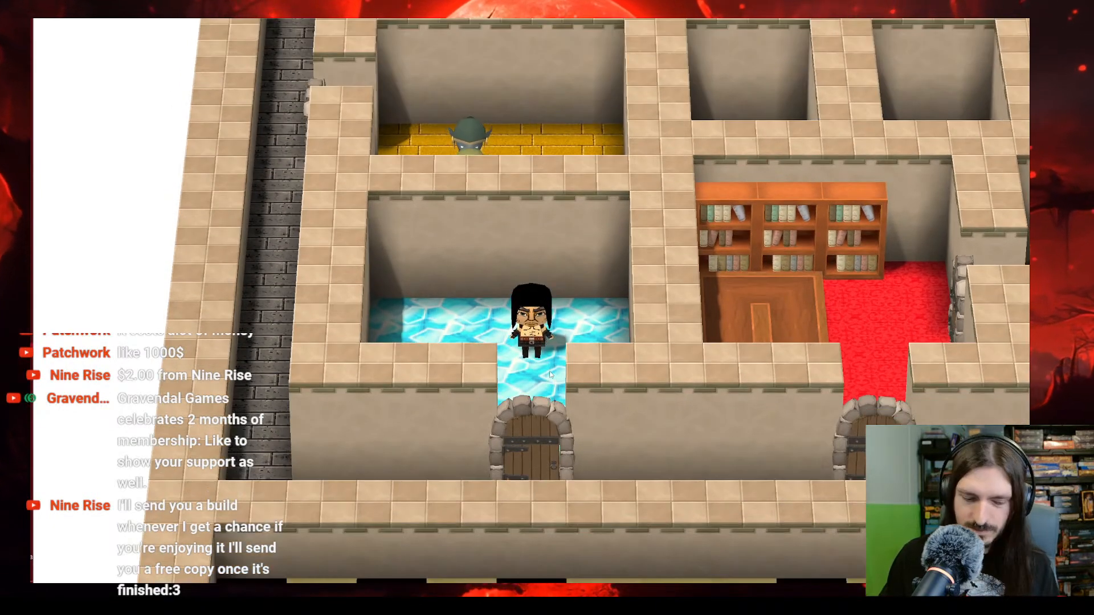
{"action": "scroll", "coordinate": [551, 375], "scroll_direction": "up", "scroll_amount": 5}
{"action": "scroll", "coordinate": [551, 375], "scroll_direction": "up", "scroll_amount": 5}
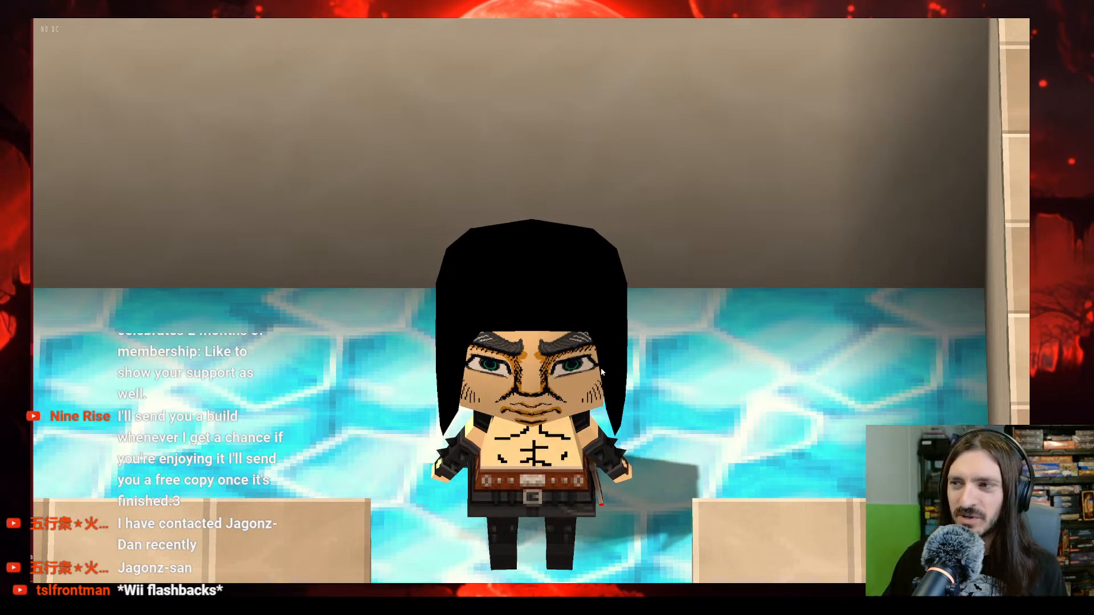
Step: View the in-game party menu, and walk the Barbarian out of the ice-floored room into the red-carpeted room's doorway to trigger its battle
{"action": "key", "text": "Escape"}
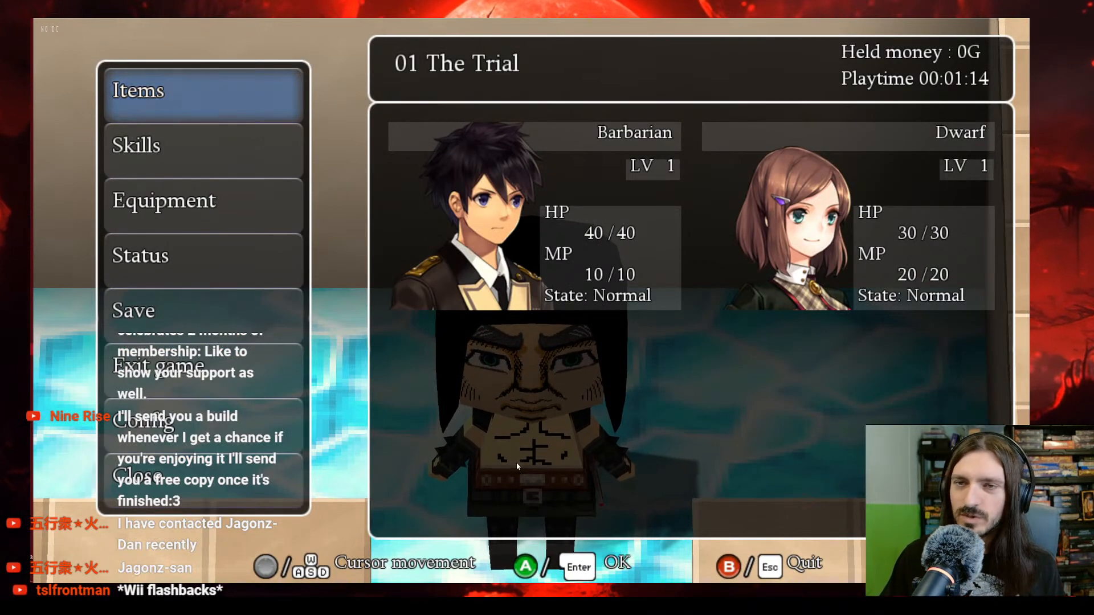
{"action": "key", "text": "Up"}
{"action": "key", "text": "Return"}
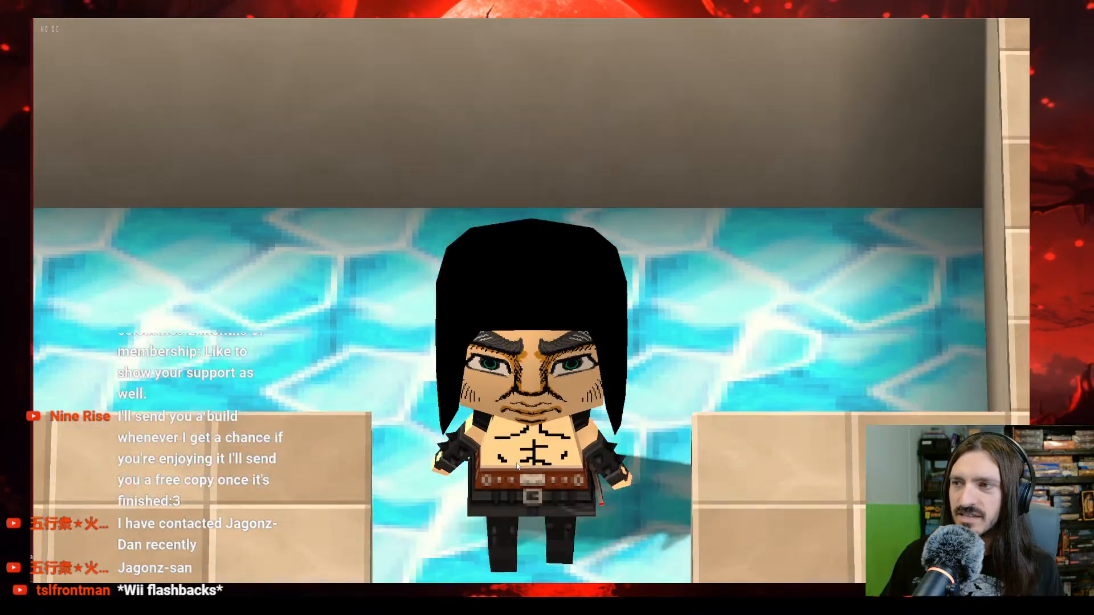
{"action": "key", "text": "Right"}
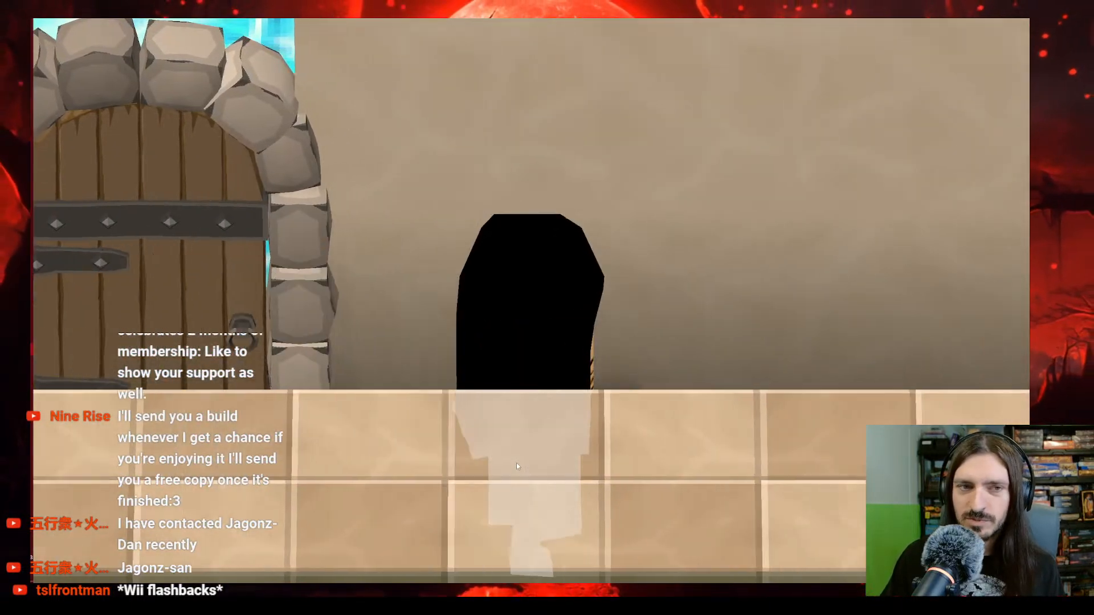
{"action": "key", "text": "Up"}
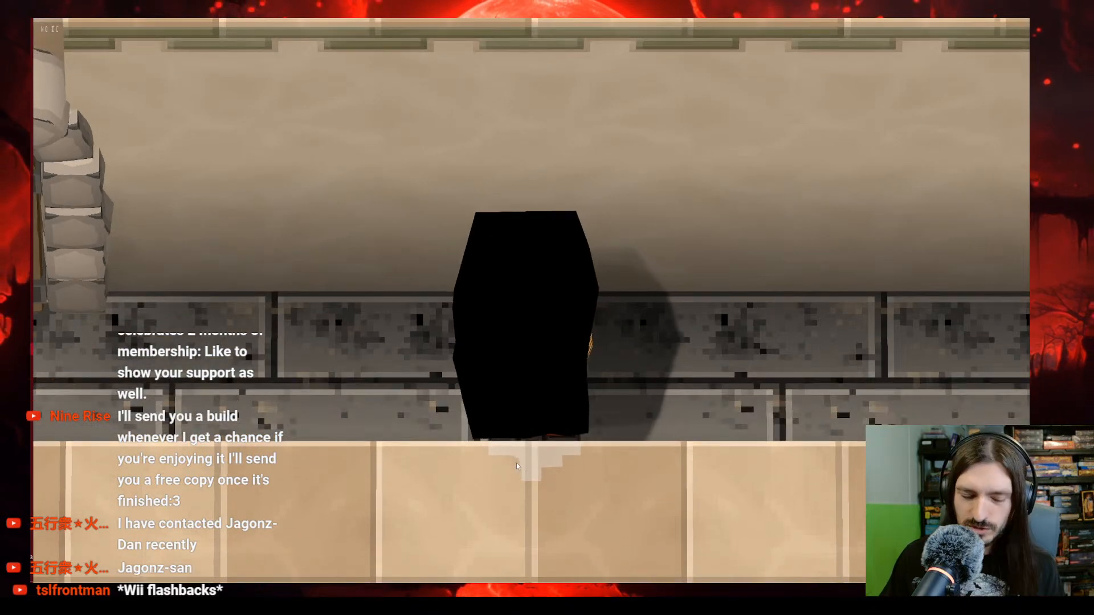
{"action": "scroll", "coordinate": [516, 463], "scroll_direction": "down", "scroll_amount": 8}
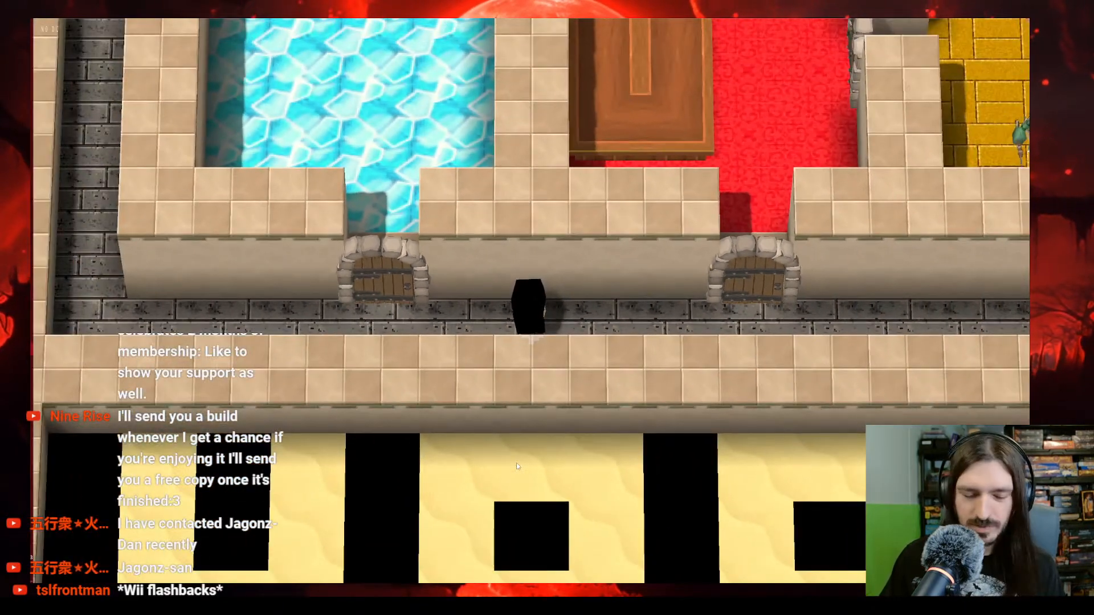
{"action": "key", "text": "Right"}
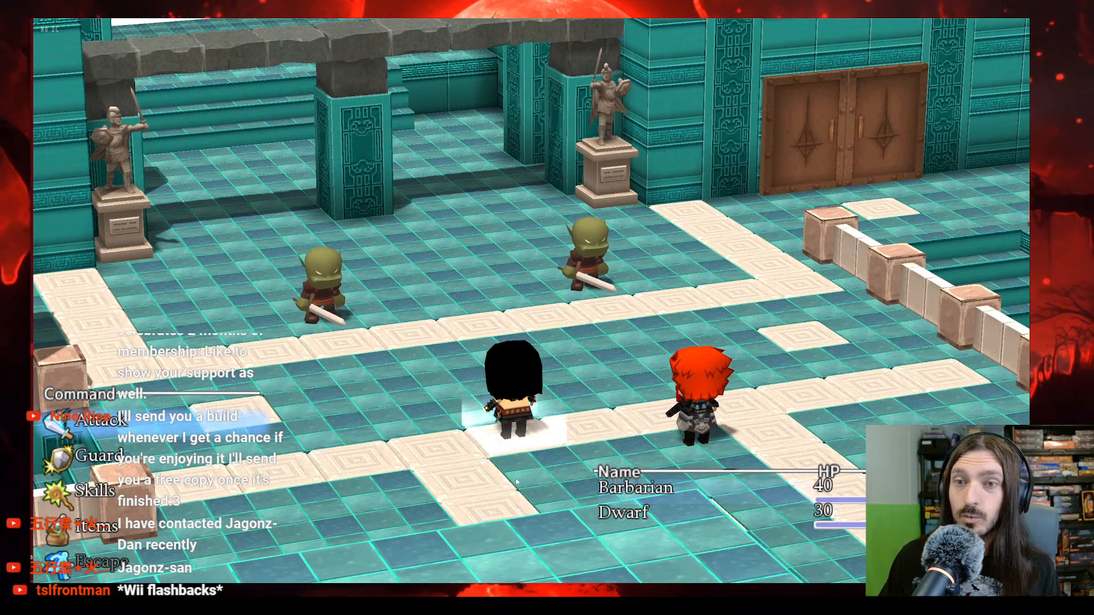
Step: Fight the two-Orc battle through its result screen, check whether it triggers again, and quit the playtest
{"action": "key", "text": "Return"}
{"action": "key", "text": "Return"}
{"action": "key", "text": "Return"}
{"action": "key", "text": "Return"}
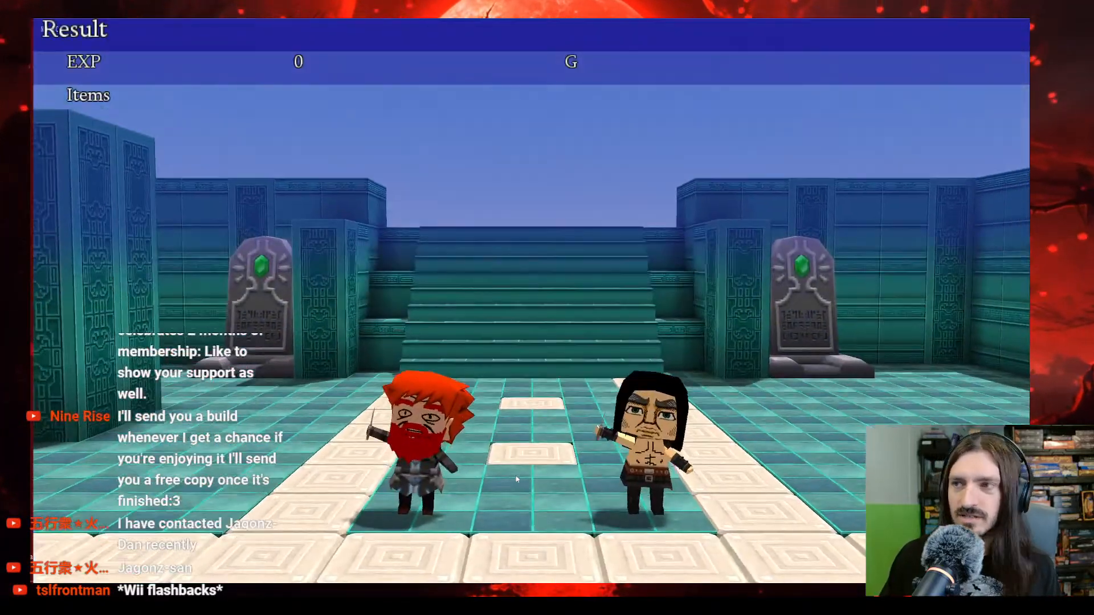
{"action": "key", "text": "Return"}
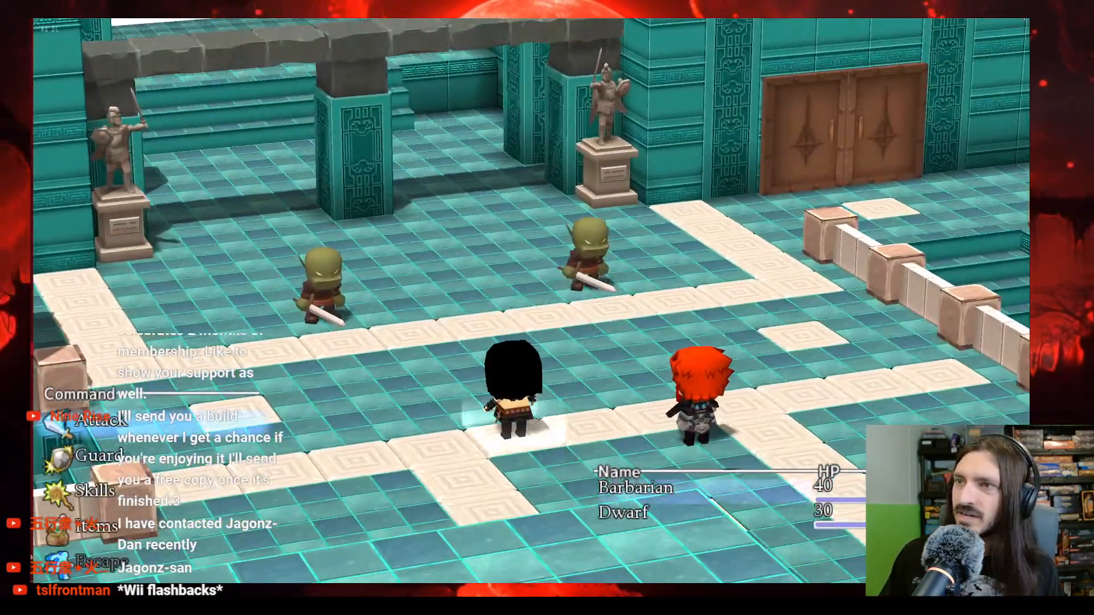
{"action": "left_click", "coordinate": [1024, 21]}
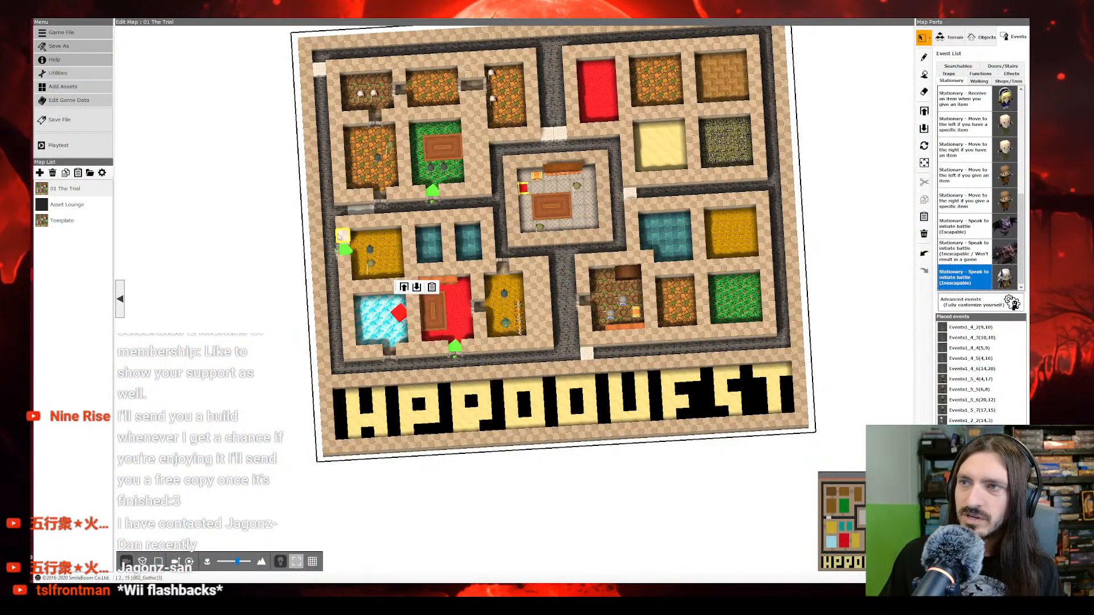
{"action": "right_click", "coordinate": [432, 196]}
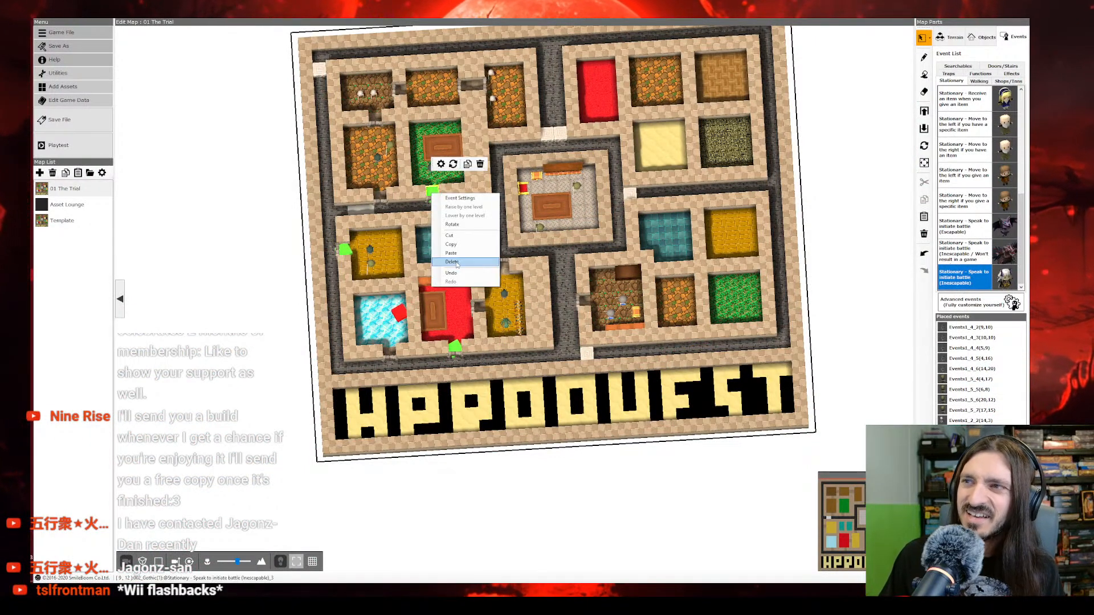
{"action": "left_click", "coordinate": [465, 349]}
{"action": "scroll", "coordinate": [473, 345], "scroll_direction": "up", "scroll_amount": 5}
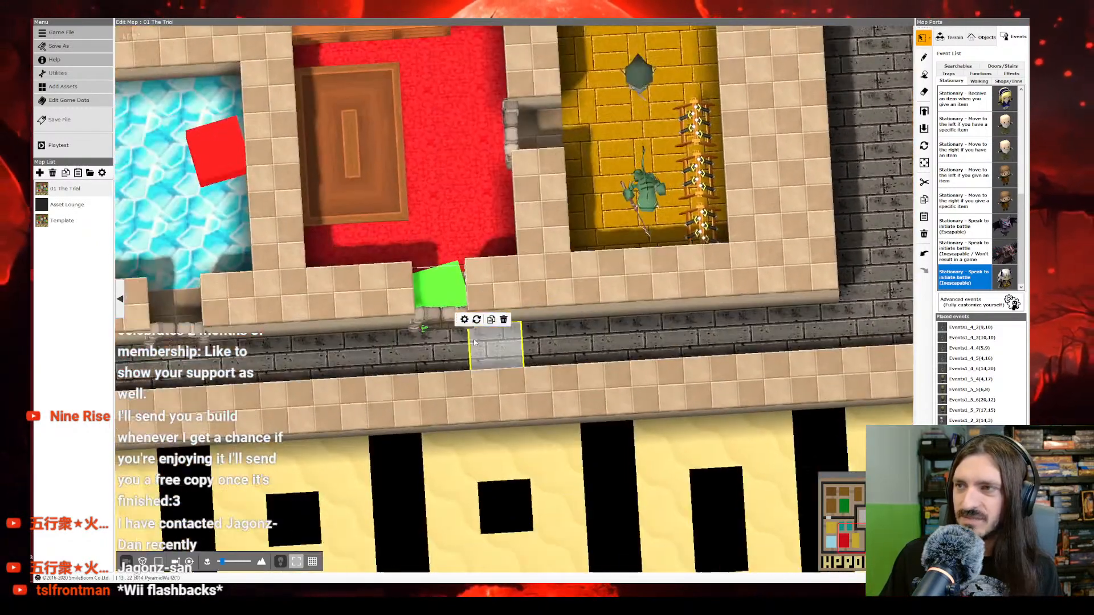
{"action": "scroll", "coordinate": [475, 343], "scroll_direction": "down", "scroll_amount": 3}
{"action": "left_click", "coordinate": [272, 248]}
{"action": "right_click", "coordinate": [279, 268]}
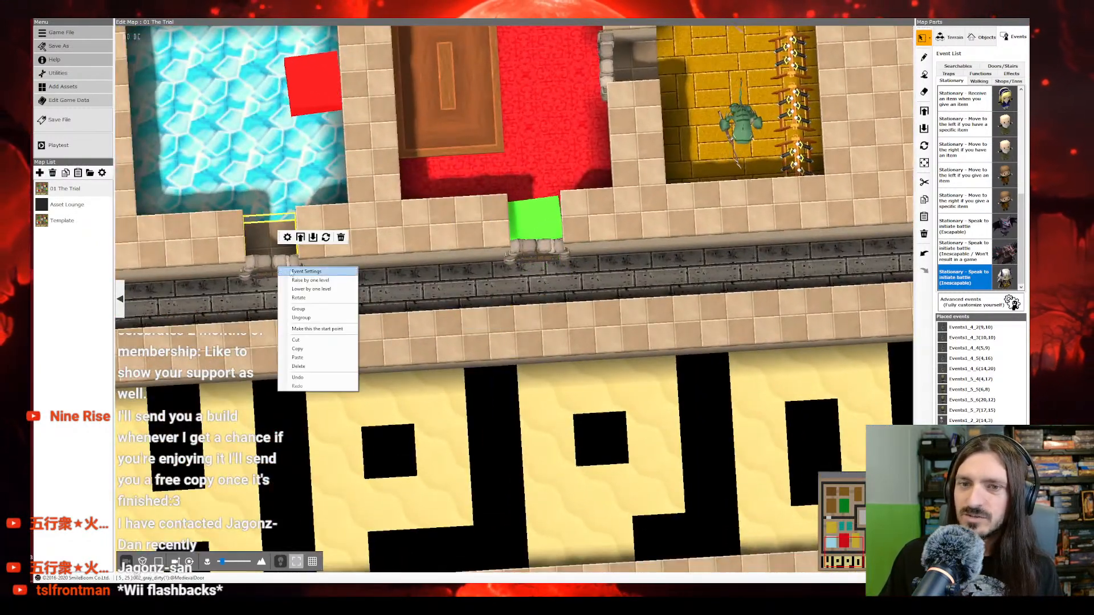
{"action": "left_click", "coordinate": [259, 253]}
{"action": "right_click", "coordinate": [264, 270]}
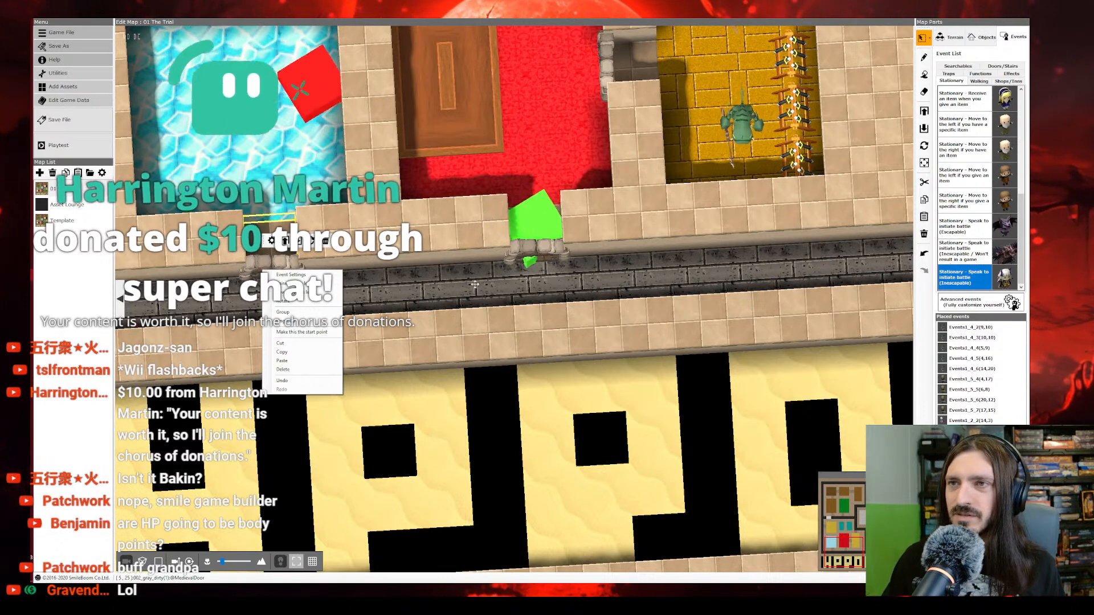
{"action": "right_click", "coordinate": [523, 259]}
{"action": "right_click", "coordinate": [522, 250]}
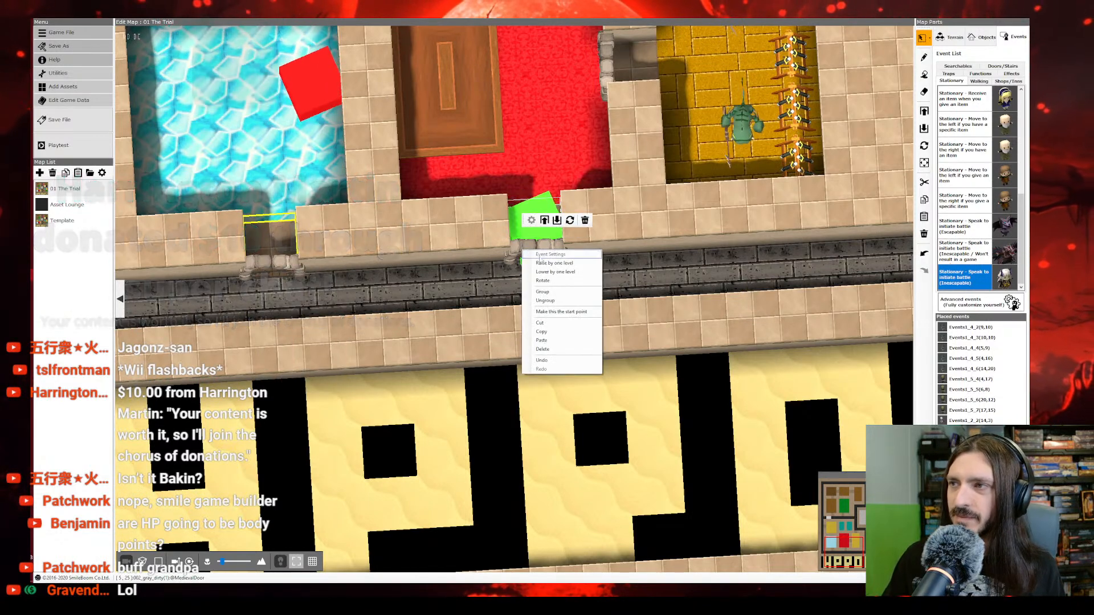
{"action": "right_click", "coordinate": [288, 266]}
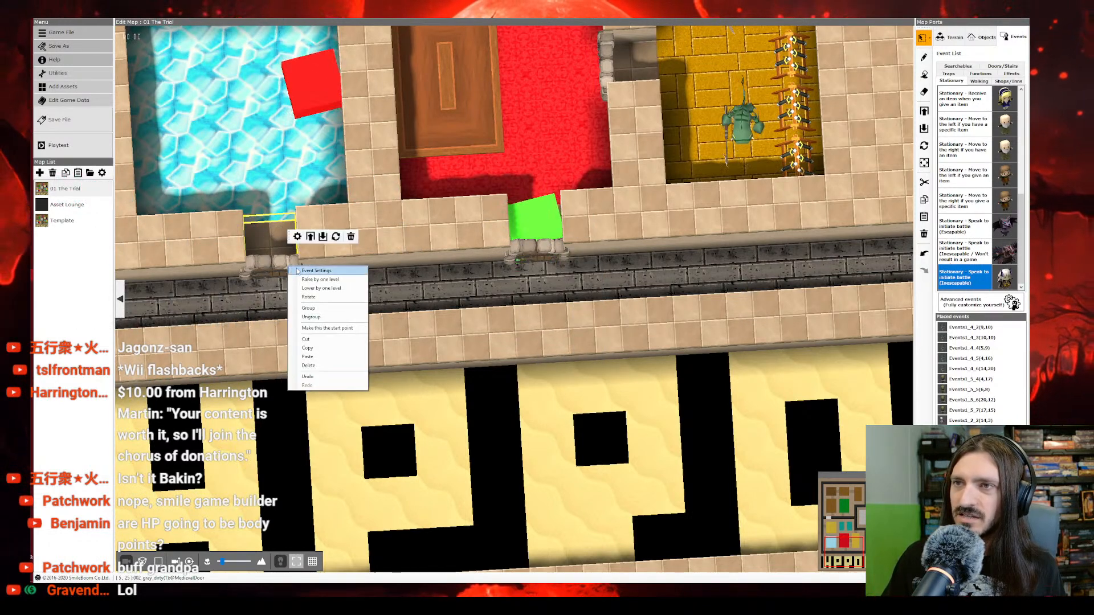
{"action": "left_click", "coordinate": [307, 274]}
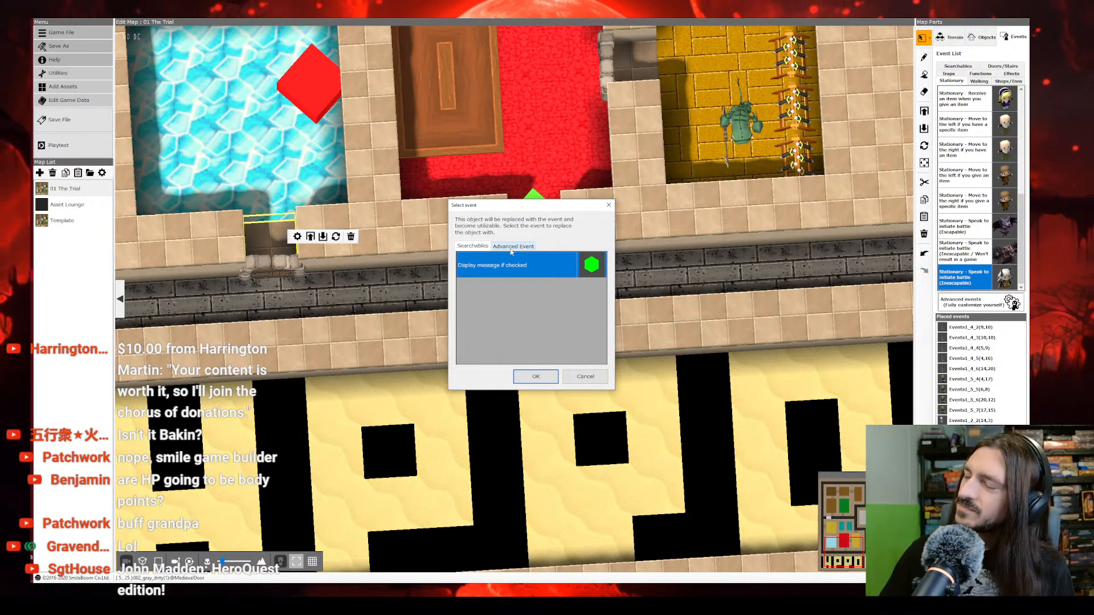
{"action": "left_click", "coordinate": [515, 247]}
{"action": "left_click", "coordinate": [536, 376]}
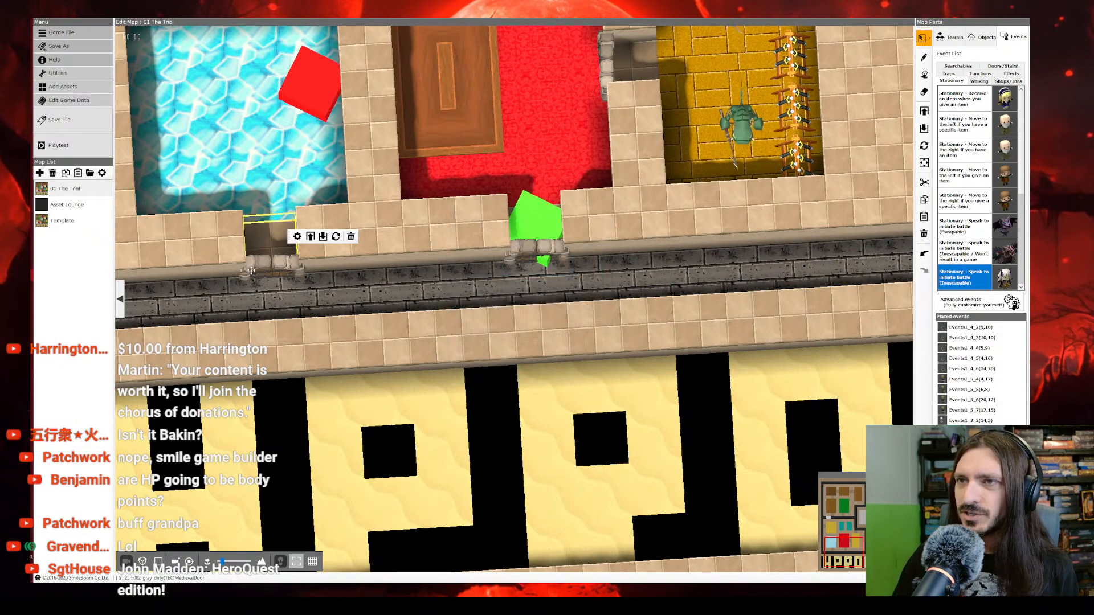
{"action": "right_click", "coordinate": [278, 267]}
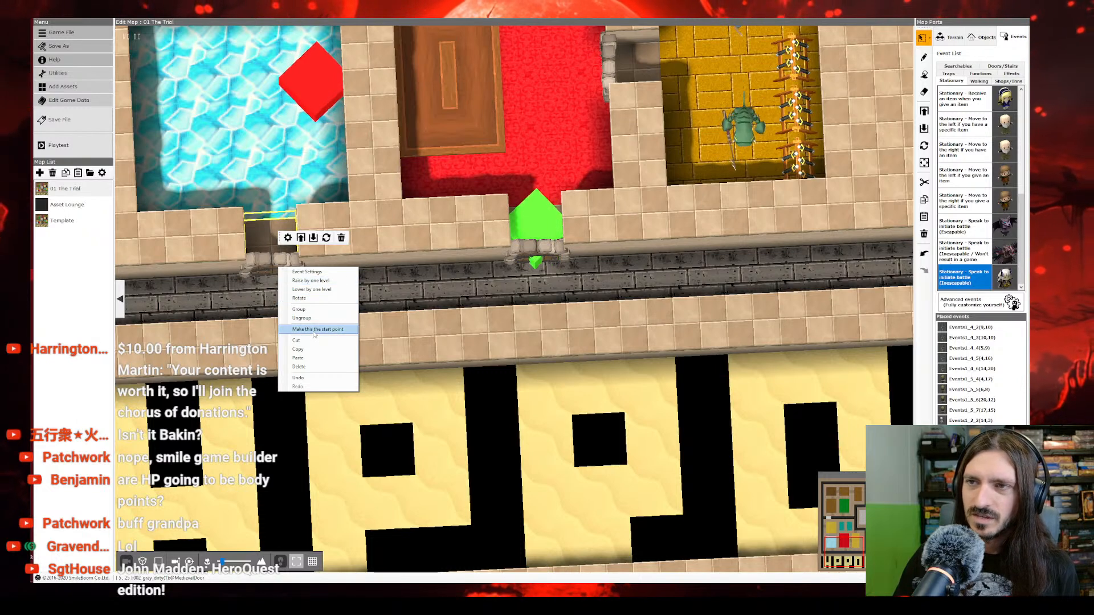
{"action": "left_click", "coordinate": [294, 272]}
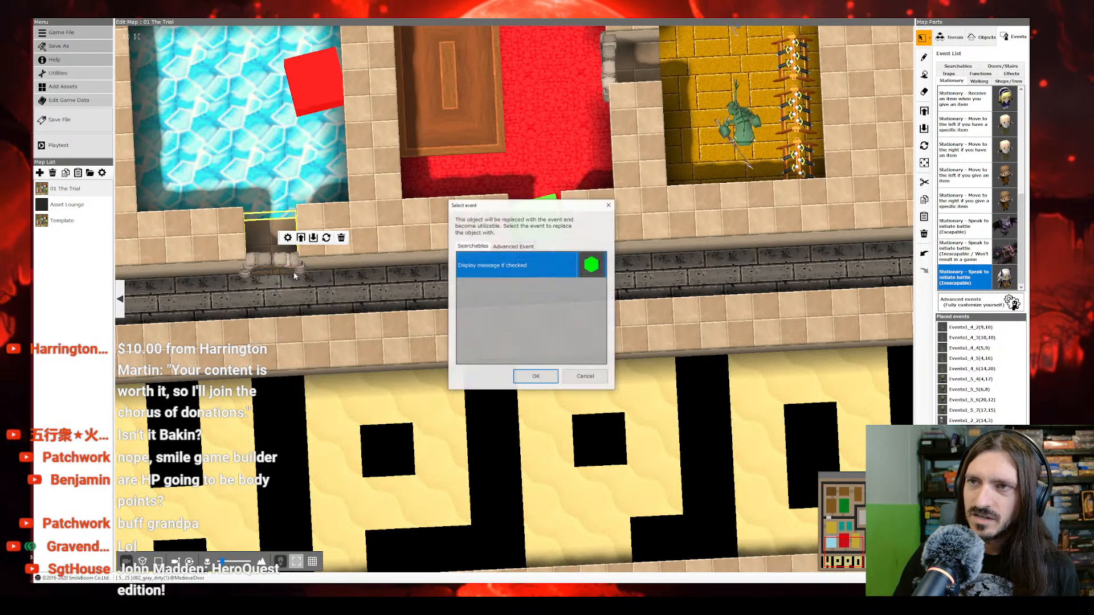
{"action": "left_click", "coordinate": [513, 246]}
{"action": "left_click", "coordinate": [535, 377]}
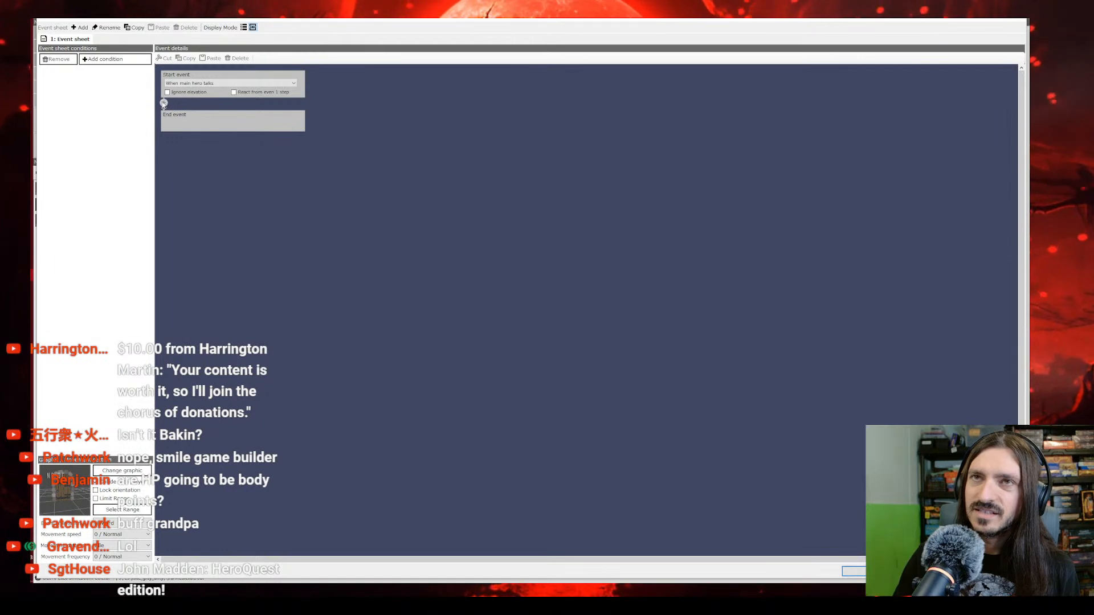
{"action": "left_click", "coordinate": [163, 103]}
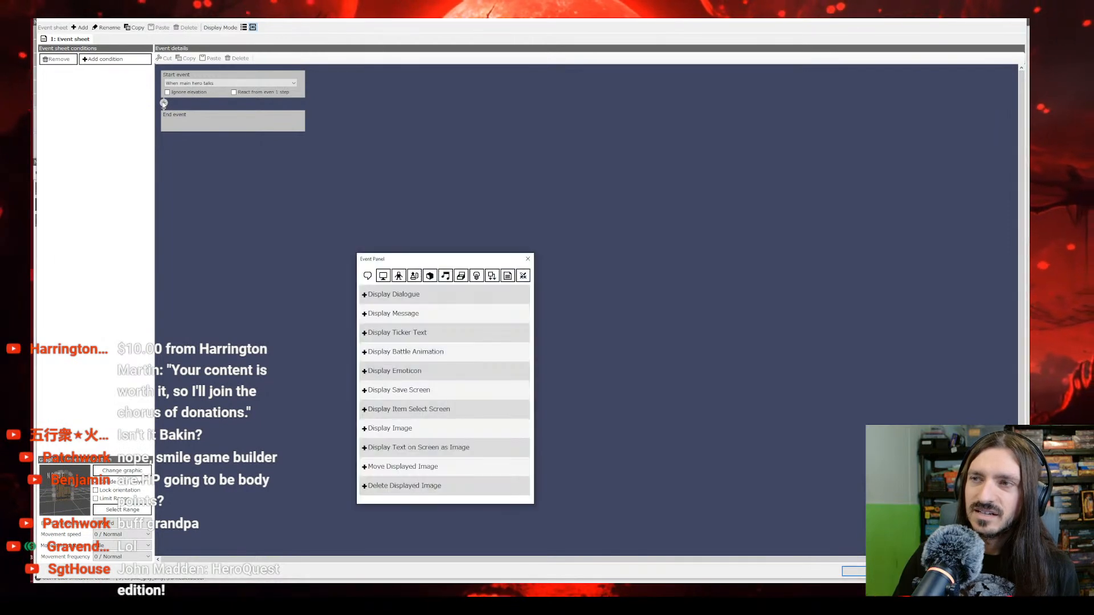
{"action": "left_click", "coordinate": [527, 256]}
{"action": "left_click", "coordinate": [887, 571]}
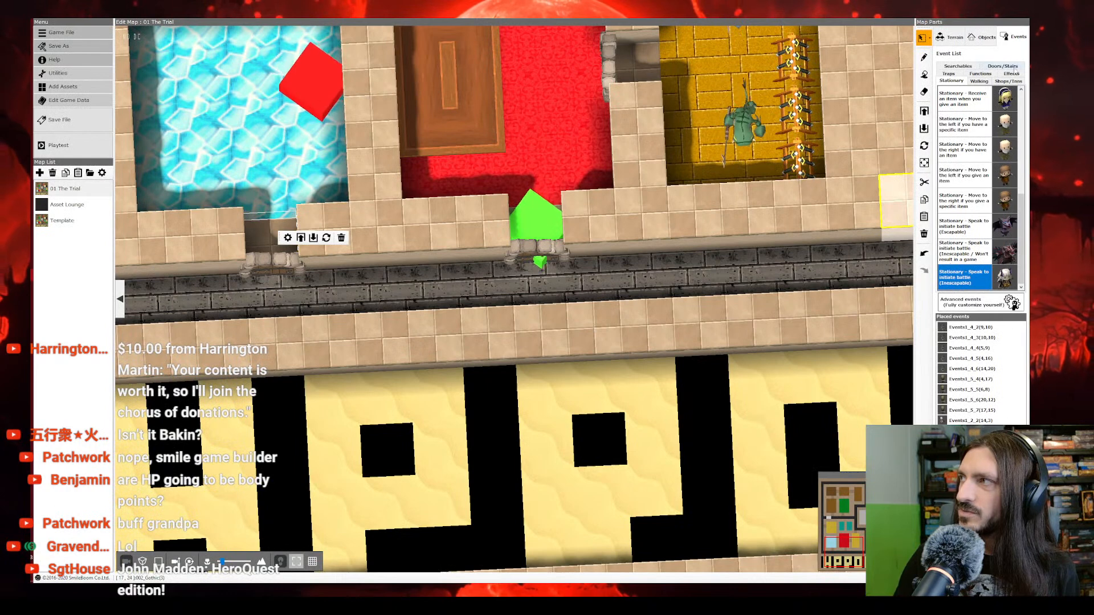
Step: Replace the ice-floored room's southern door object with an advanced event and open its blank event sheet
{"action": "left_click", "coordinate": [1013, 37]}
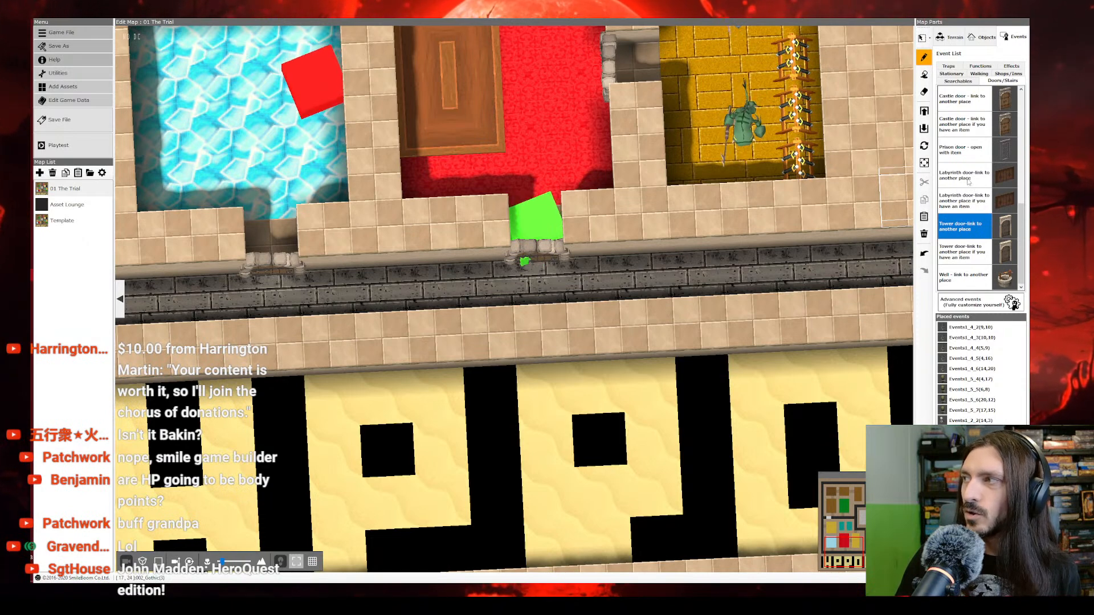
{"action": "right_click", "coordinate": [276, 265]}
{"action": "right_click", "coordinate": [276, 266]}
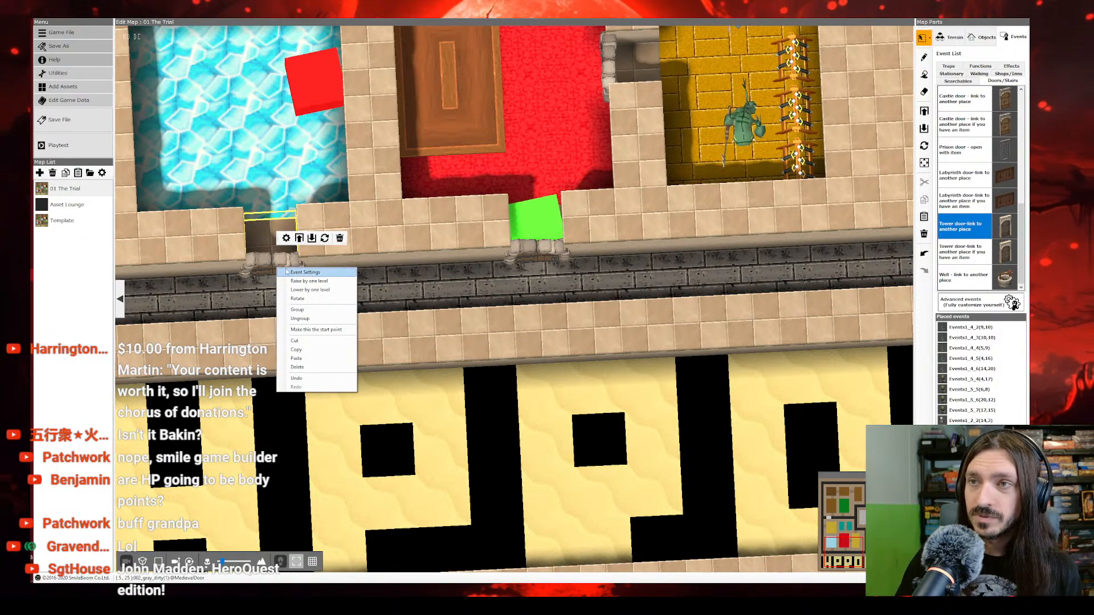
{"action": "left_click", "coordinate": [295, 274]}
{"action": "left_click", "coordinate": [536, 376]}
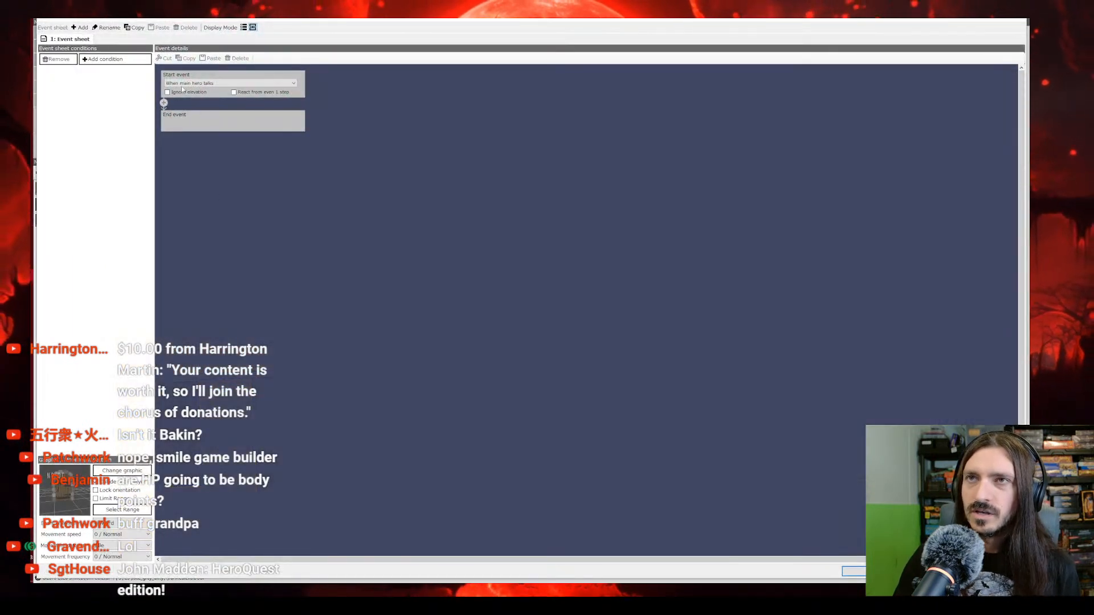
Step: Add an Event Switch command between the start and end of the door's event sheet
{"action": "mouse_move", "coordinate": [190, 85]}
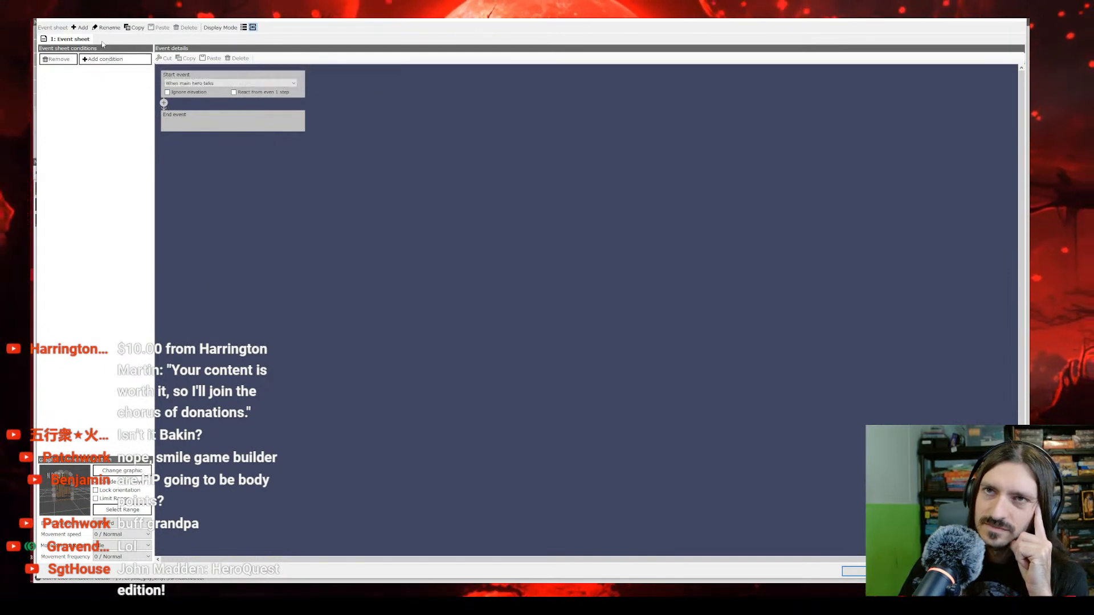
{"action": "left_click", "coordinate": [164, 103]}
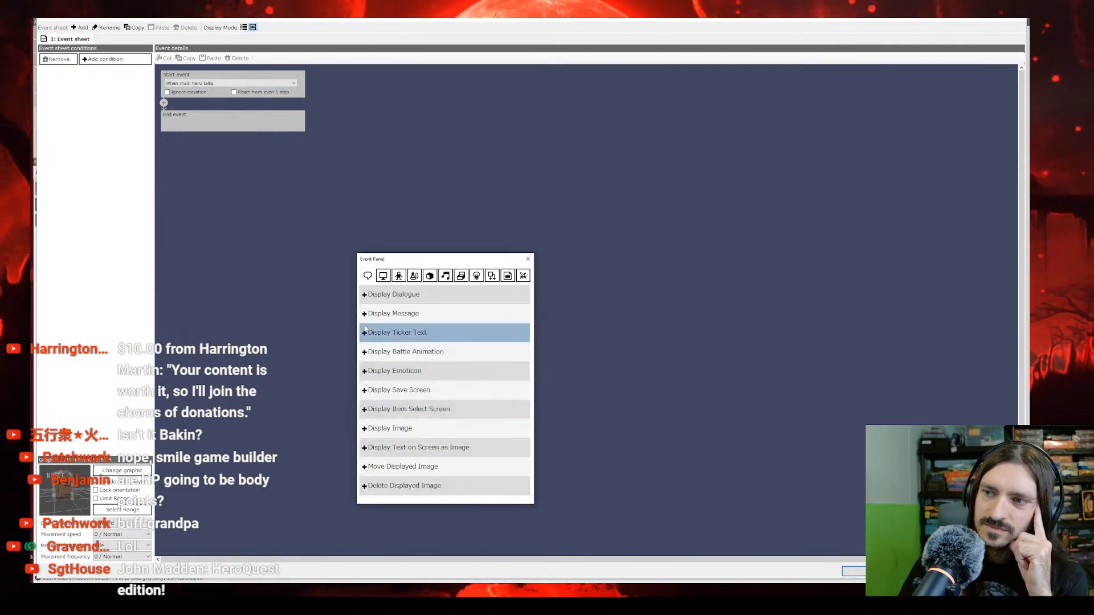
{"action": "left_click", "coordinate": [476, 276]}
{"action": "left_click", "coordinate": [393, 294]}
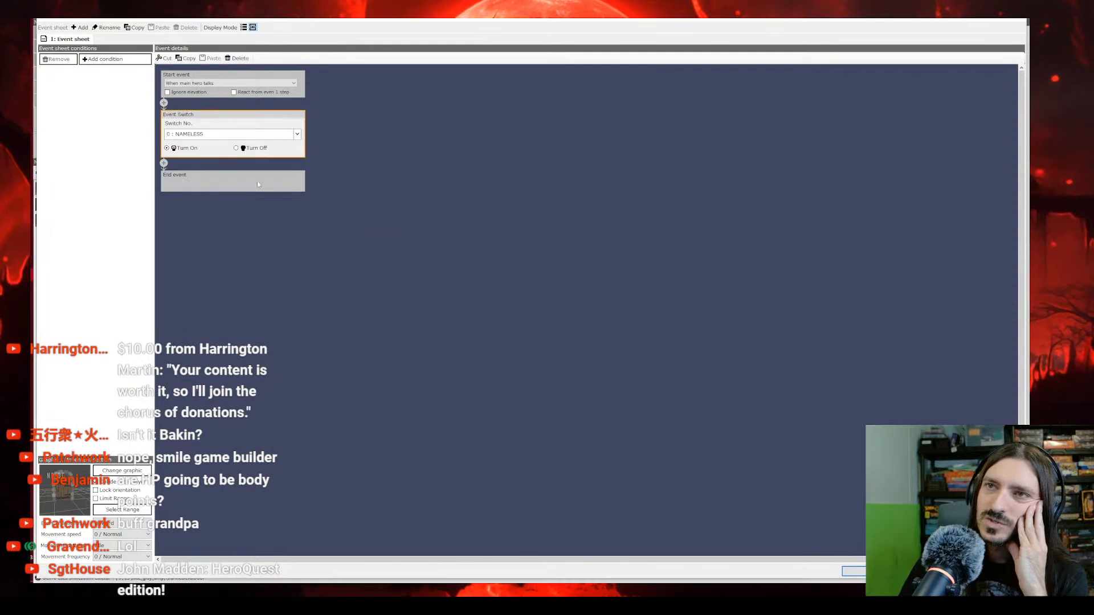
Step: Set the Event Switch command to turn on the Local Switch
{"action": "left_click", "coordinate": [218, 136]}
{"action": "left_click", "coordinate": [224, 160]}
{"action": "left_click", "coordinate": [193, 182]}
{"action": "left_click", "coordinate": [198, 148]}
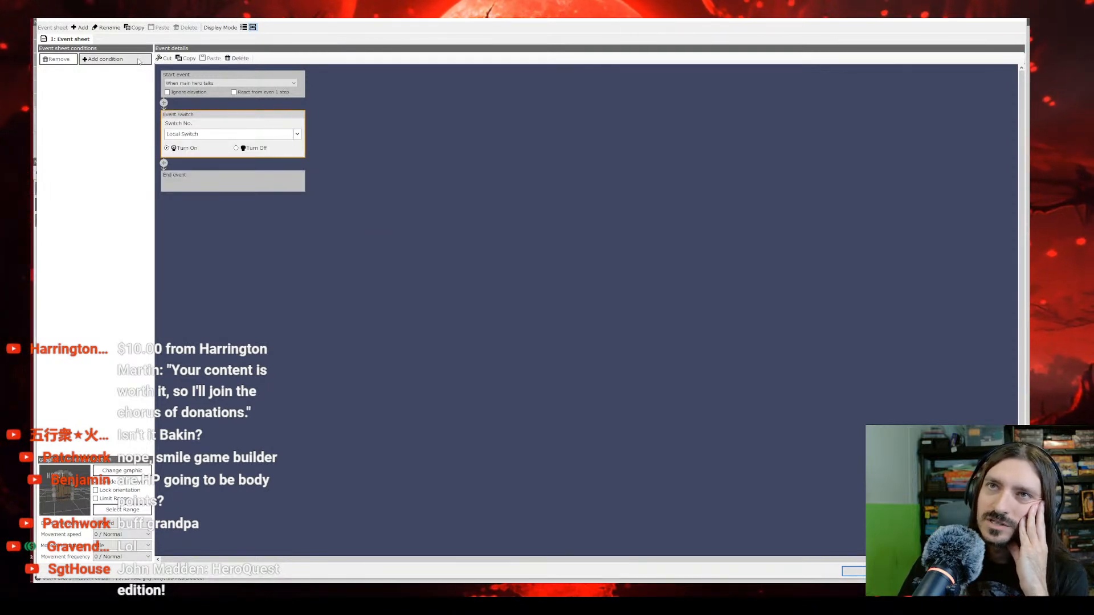
Step: Add a blank second event sheet to the door event and return to the first sheet
{"action": "left_click", "coordinate": [80, 27]}
{"action": "left_click", "coordinate": [76, 40]}
{"action": "left_click", "coordinate": [114, 41]}
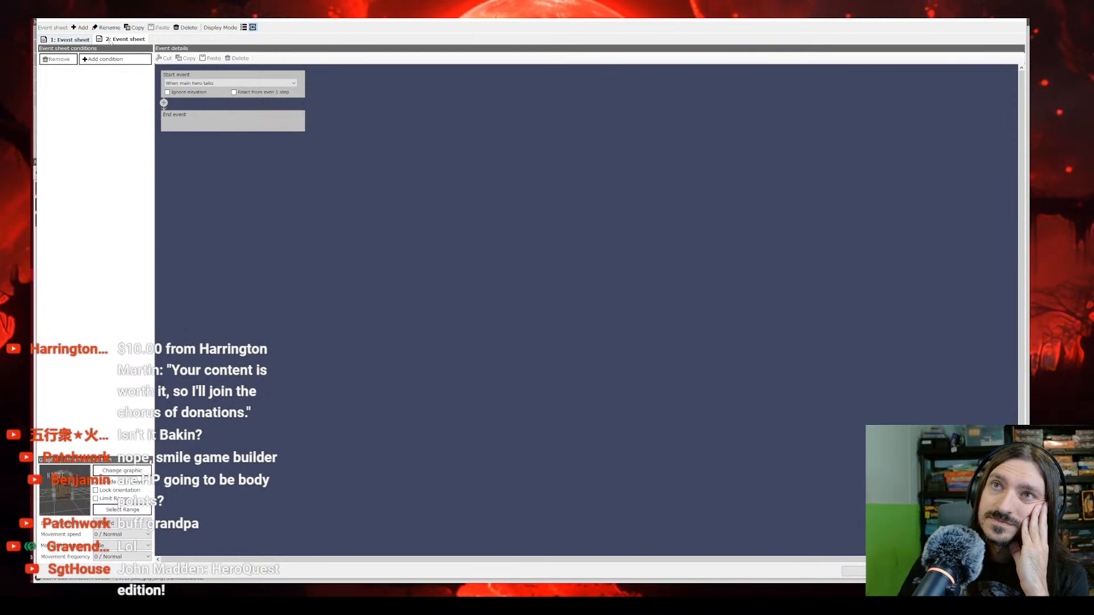
{"action": "left_click", "coordinate": [79, 40]}
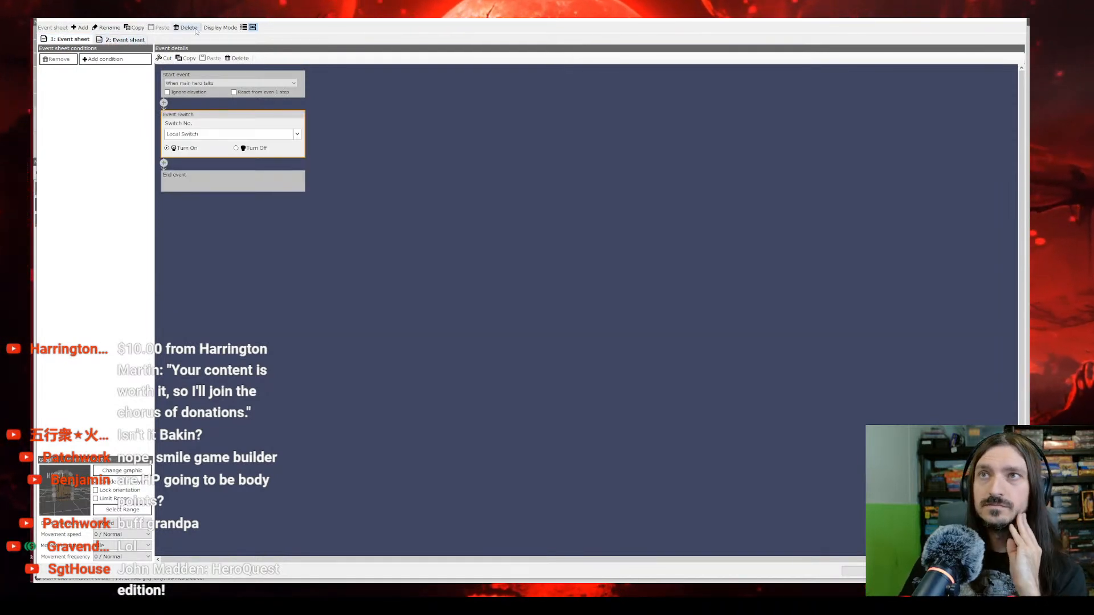
Step: Copy the first event sheet, paste it after the blank second sheet, and delete the original first sheet
{"action": "left_click", "coordinate": [122, 37]}
{"action": "left_click", "coordinate": [70, 40]}
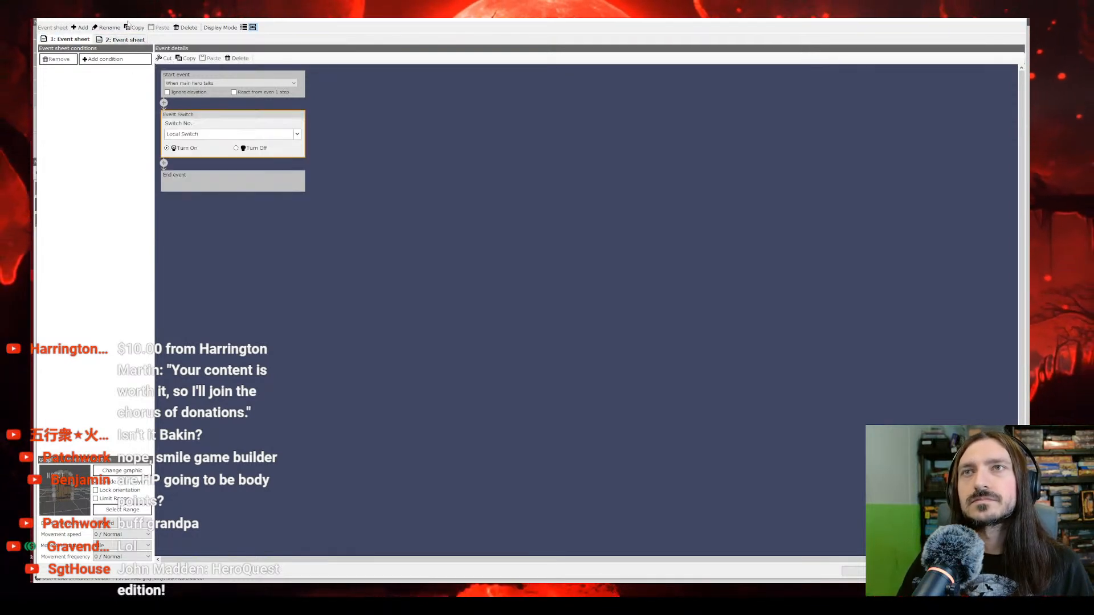
{"action": "left_click", "coordinate": [135, 29]}
{"action": "left_click", "coordinate": [130, 38]}
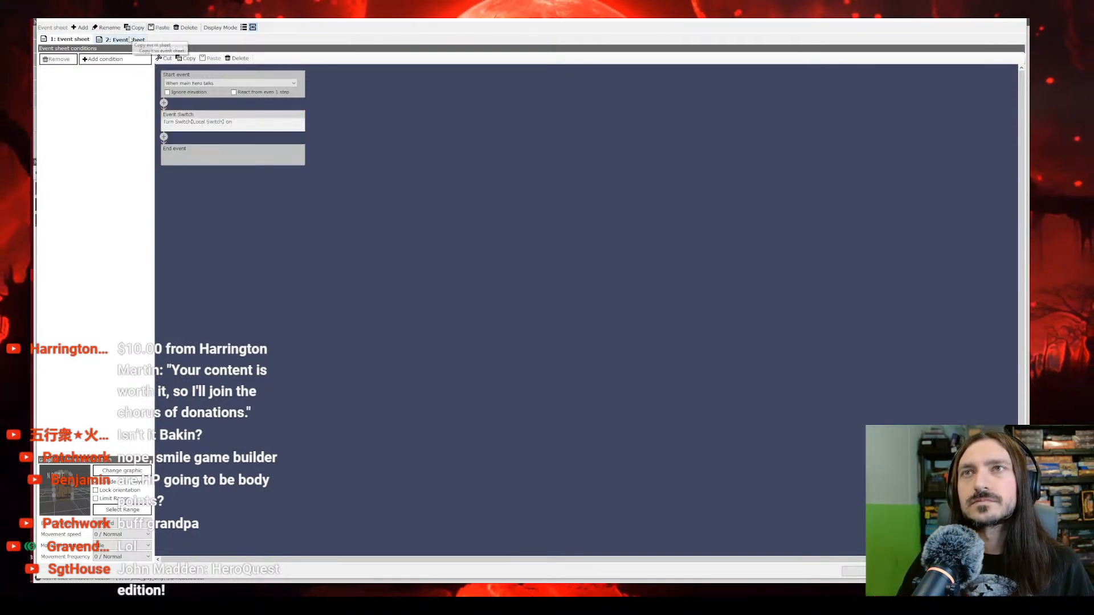
{"action": "left_click", "coordinate": [158, 28]}
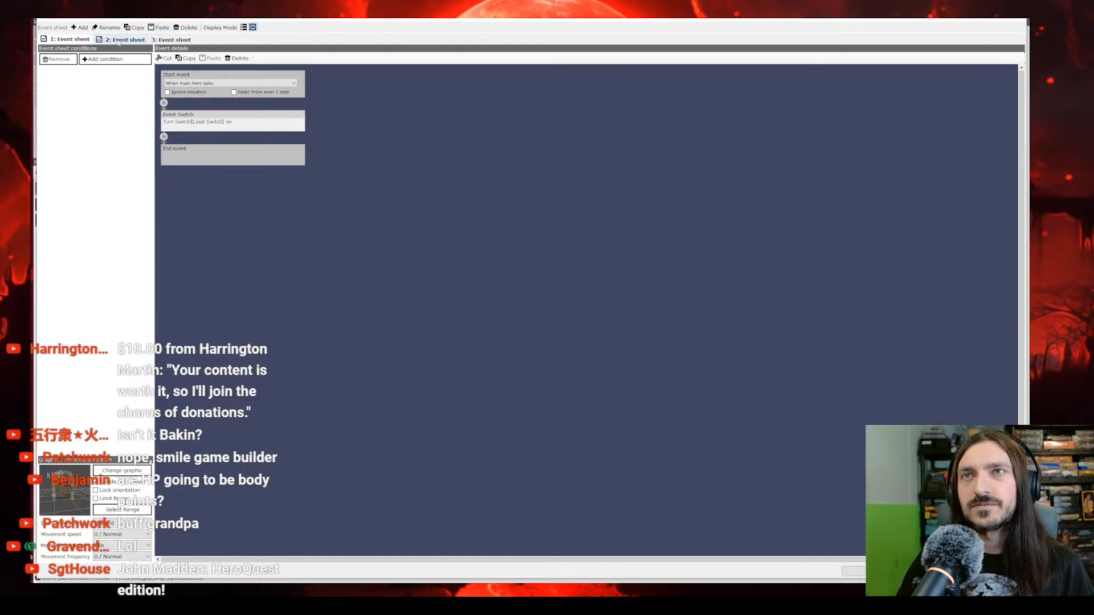
{"action": "left_click", "coordinate": [125, 41]}
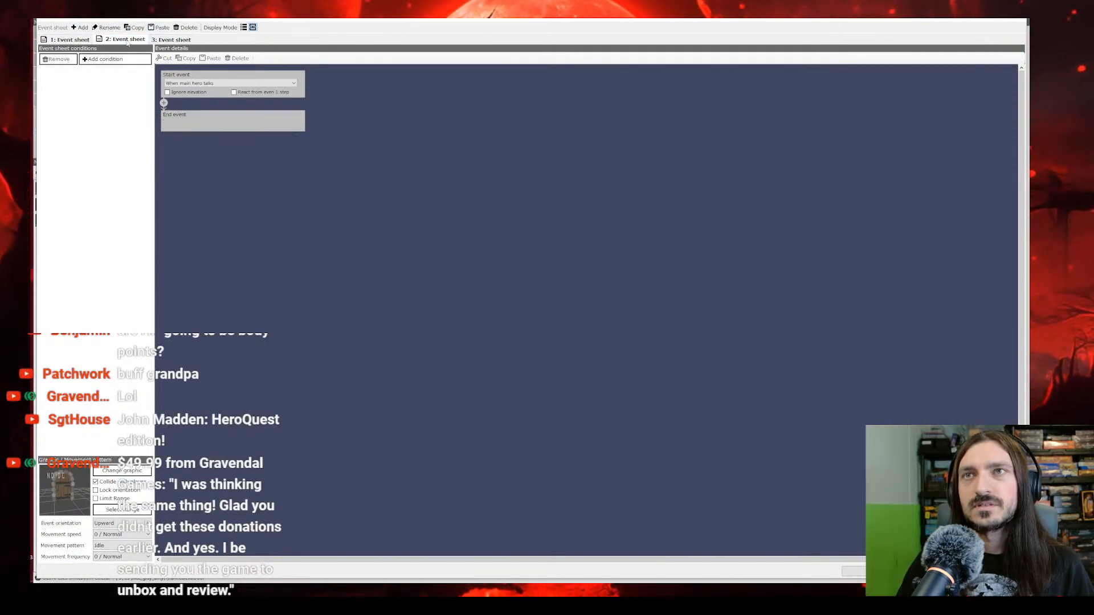
{"action": "left_click", "coordinate": [171, 40]}
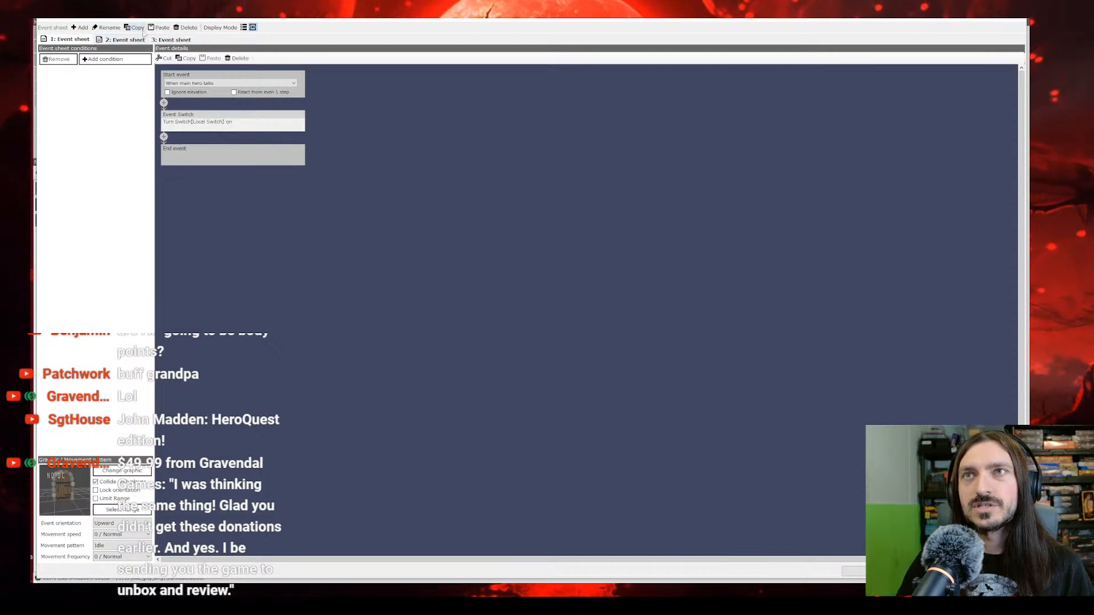
{"action": "left_click", "coordinate": [186, 27]}
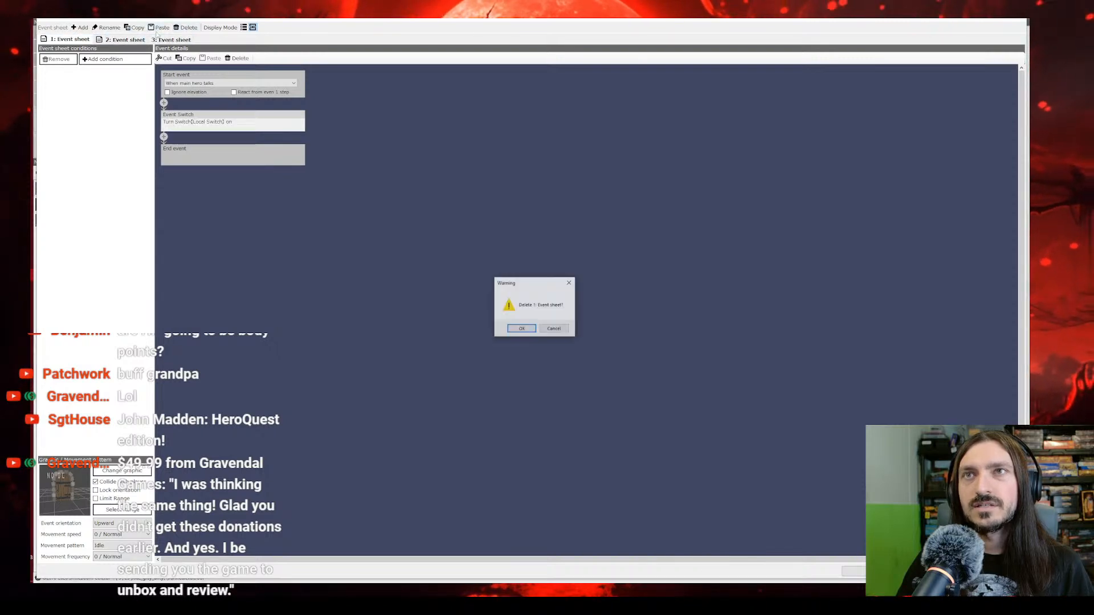
{"action": "left_click", "coordinate": [522, 328]}
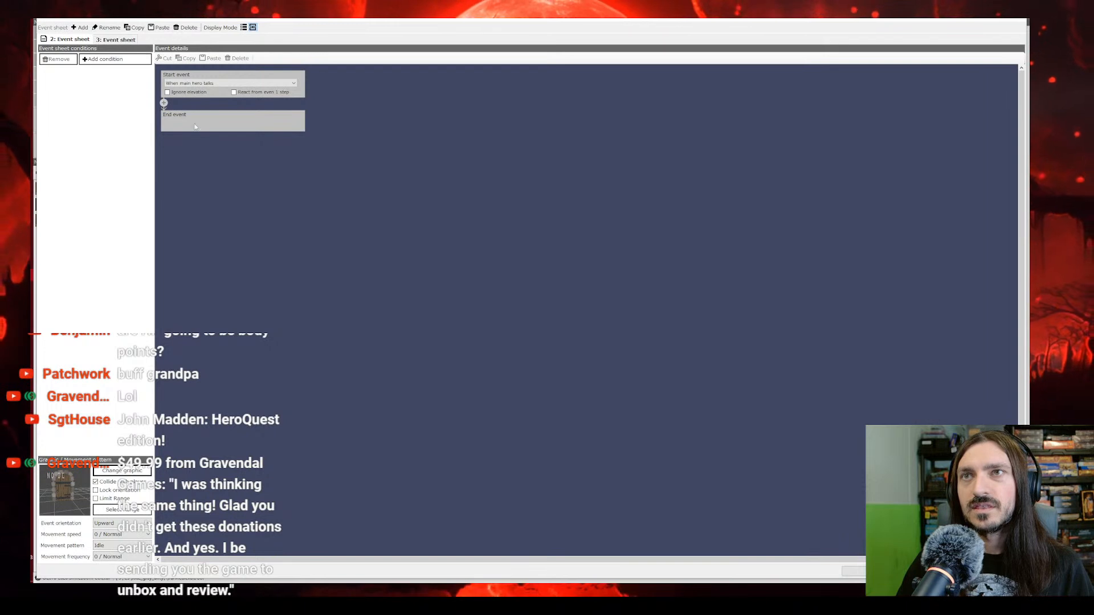
Step: Set the blank event sheet's graphic to Nothing and turn off its collision
{"action": "left_click", "coordinate": [127, 471]}
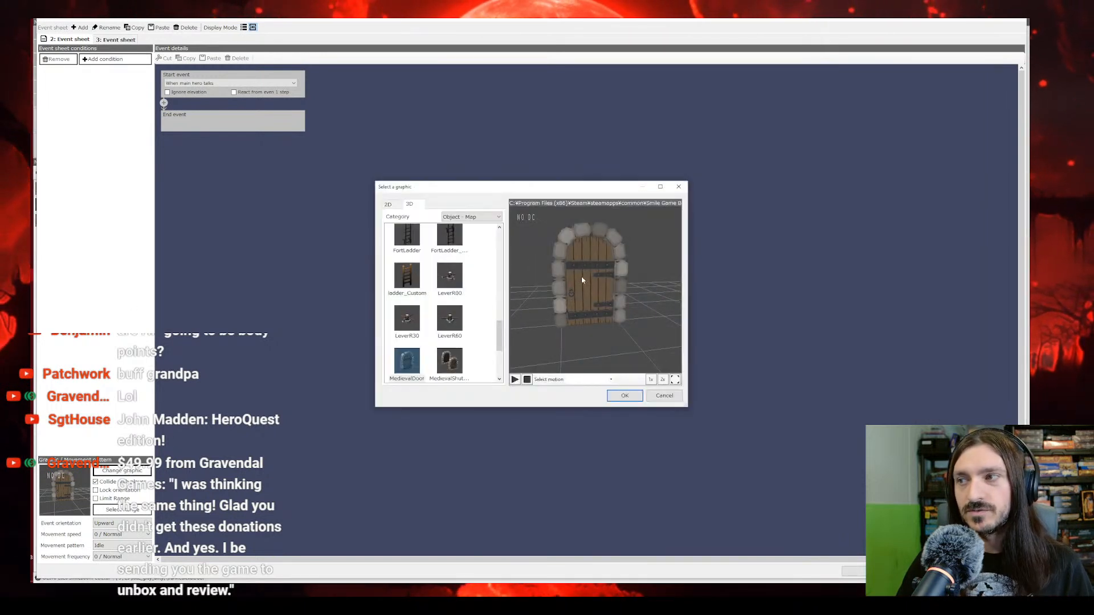
{"action": "left_click", "coordinate": [587, 380]}
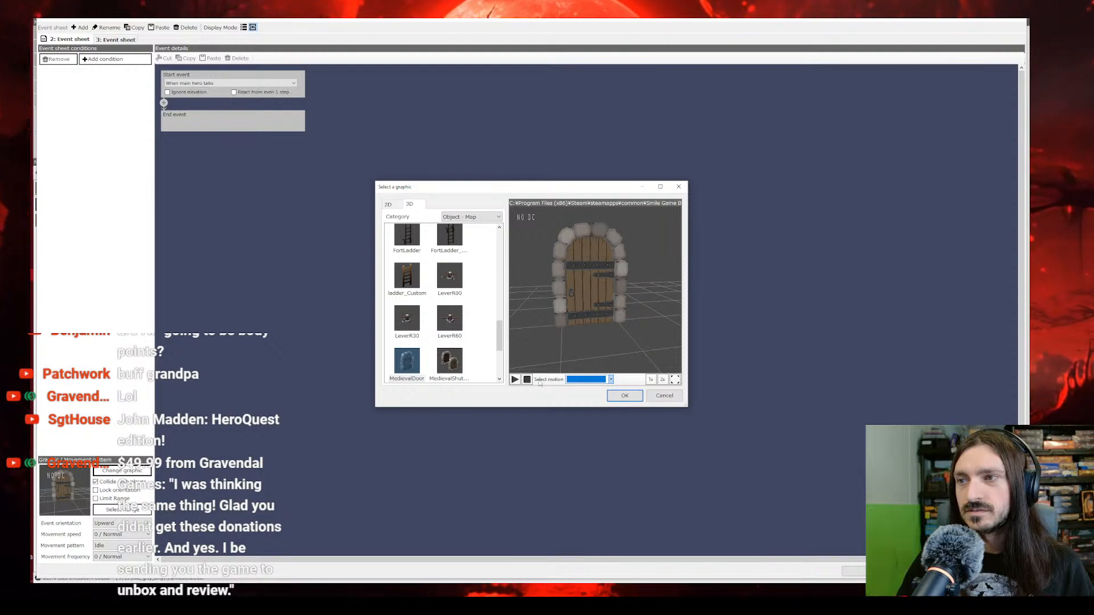
{"action": "scroll", "coordinate": [455, 322], "scroll_direction": "down", "scroll_amount": 1}
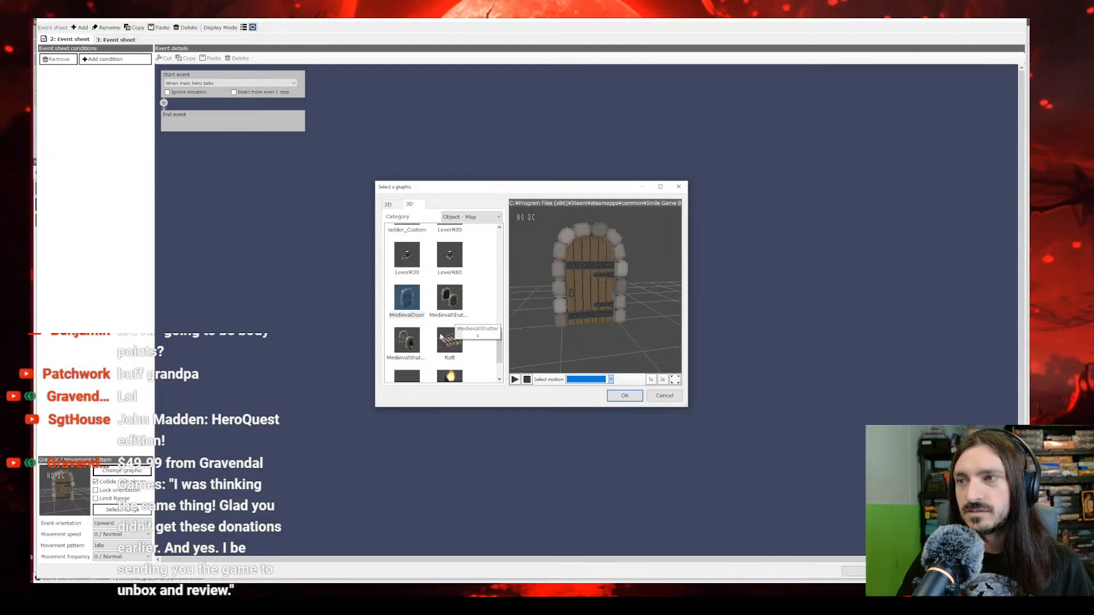
{"action": "left_click", "coordinate": [414, 350]}
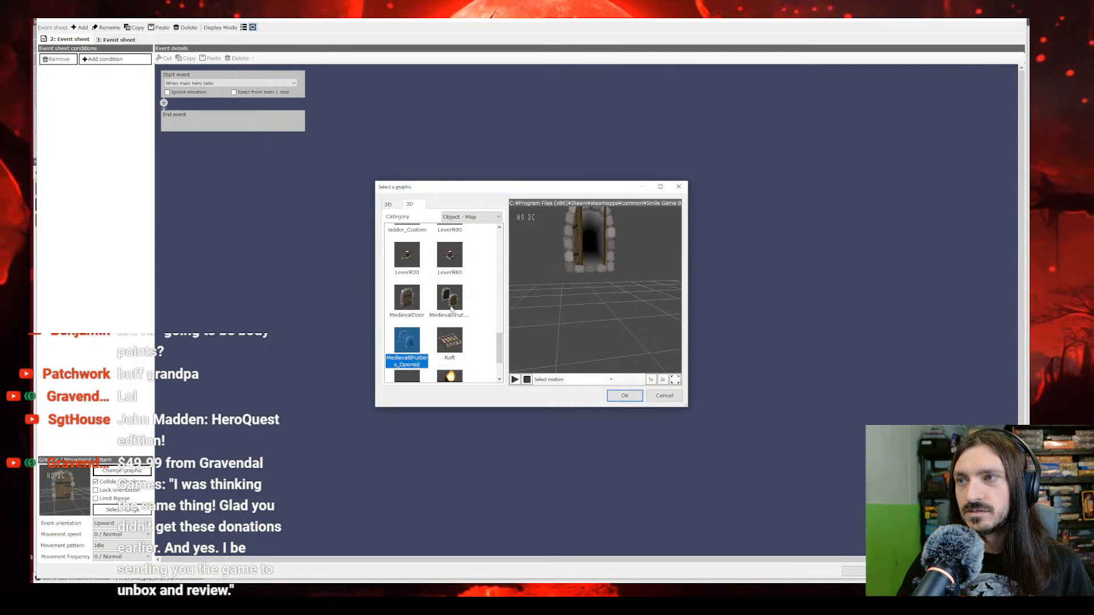
{"action": "scroll", "coordinate": [416, 309], "scroll_direction": "up", "scroll_amount": 5}
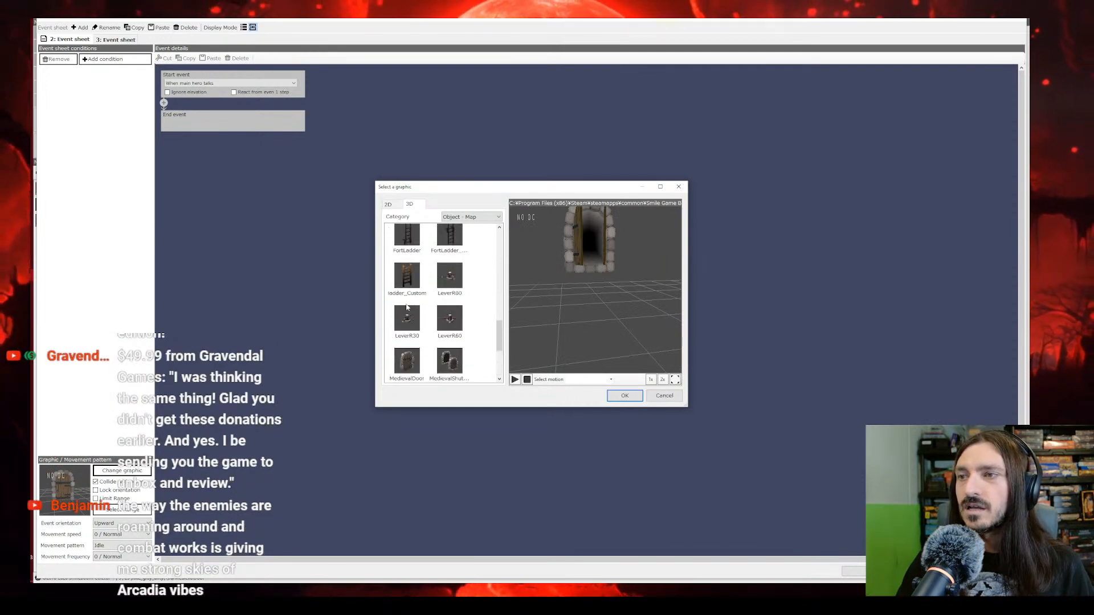
{"action": "scroll", "coordinate": [407, 308], "scroll_direction": "up", "scroll_amount": 8}
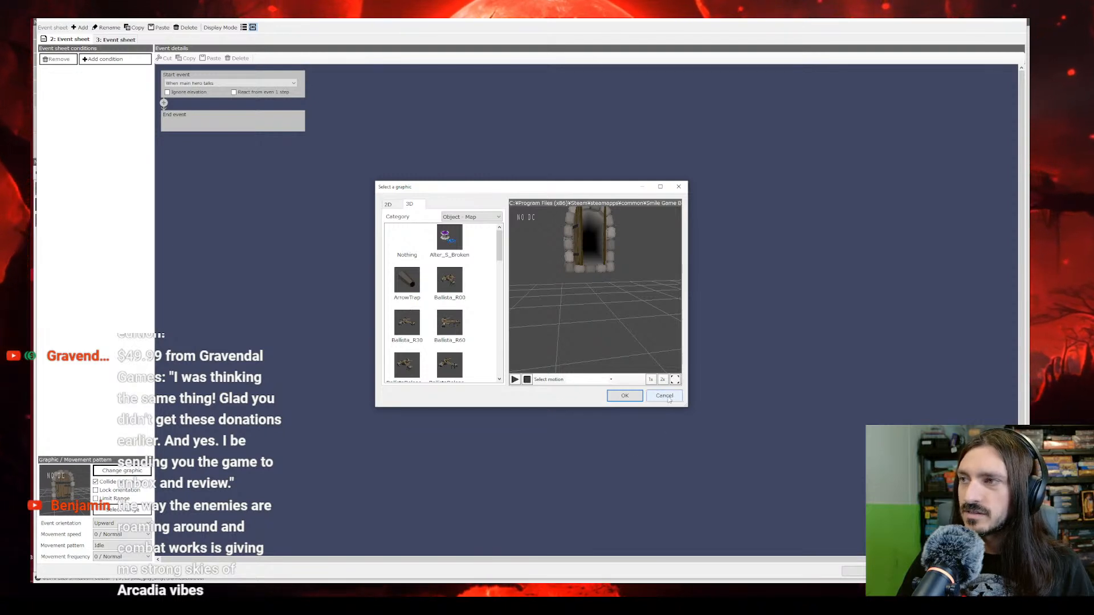
{"action": "left_click", "coordinate": [398, 238]}
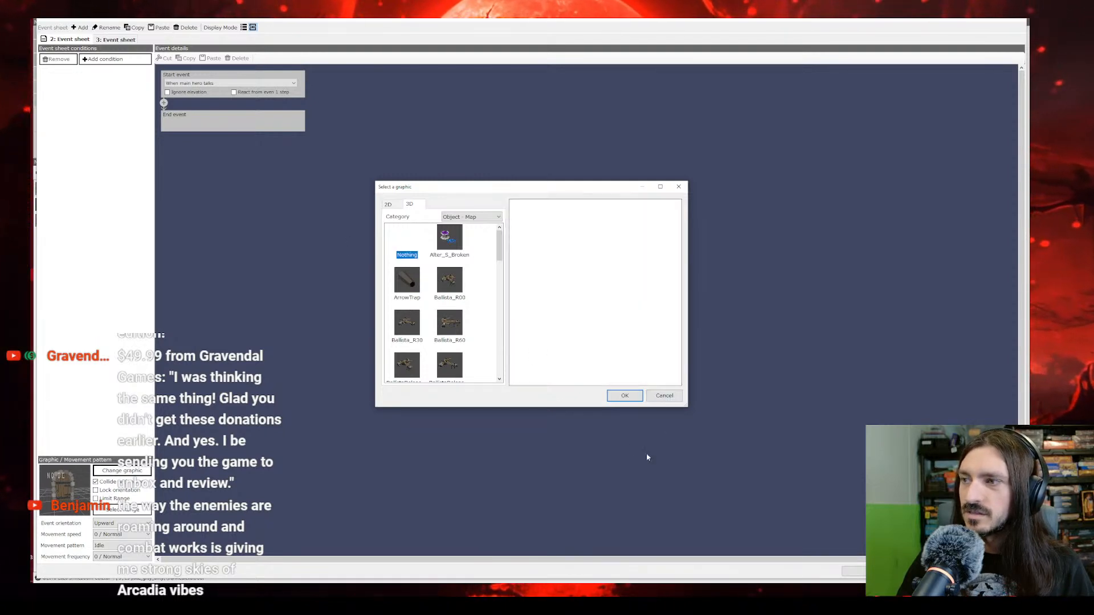
{"action": "left_click", "coordinate": [624, 395]}
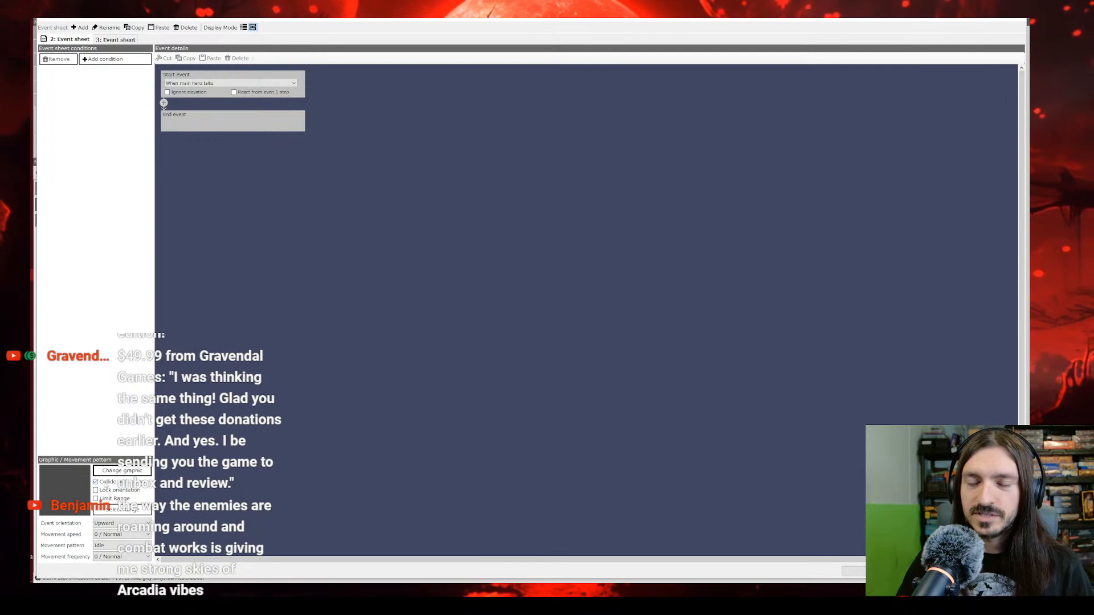
{"action": "left_click", "coordinate": [104, 482]}
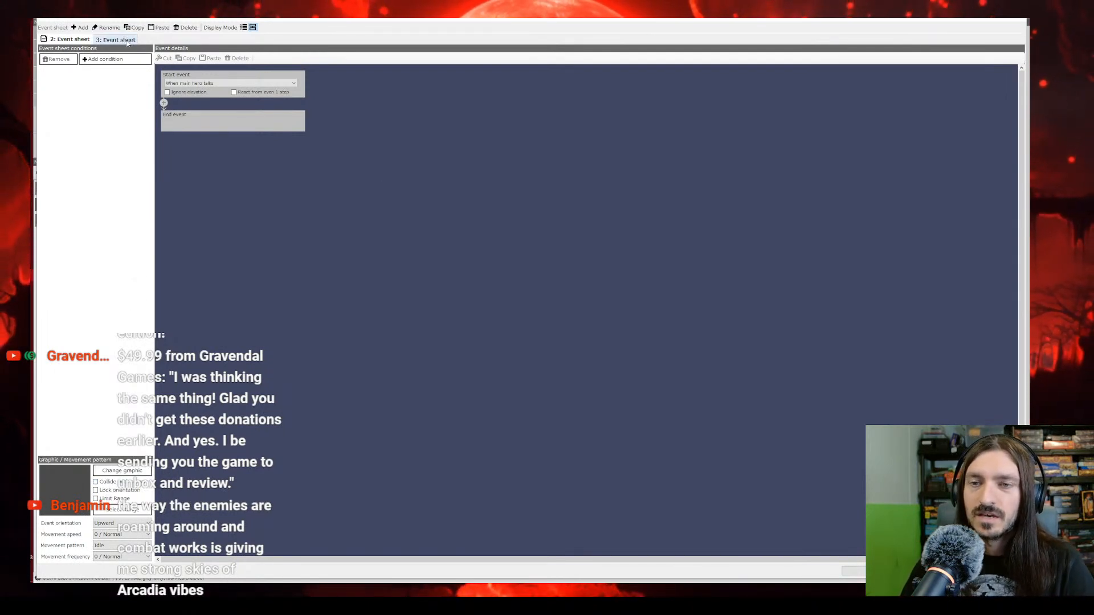
Step: Keep the blank sheet's start trigger at When main hero talks, check the Local Switch sheet, and accept the door event
{"action": "left_click", "coordinate": [191, 84]}
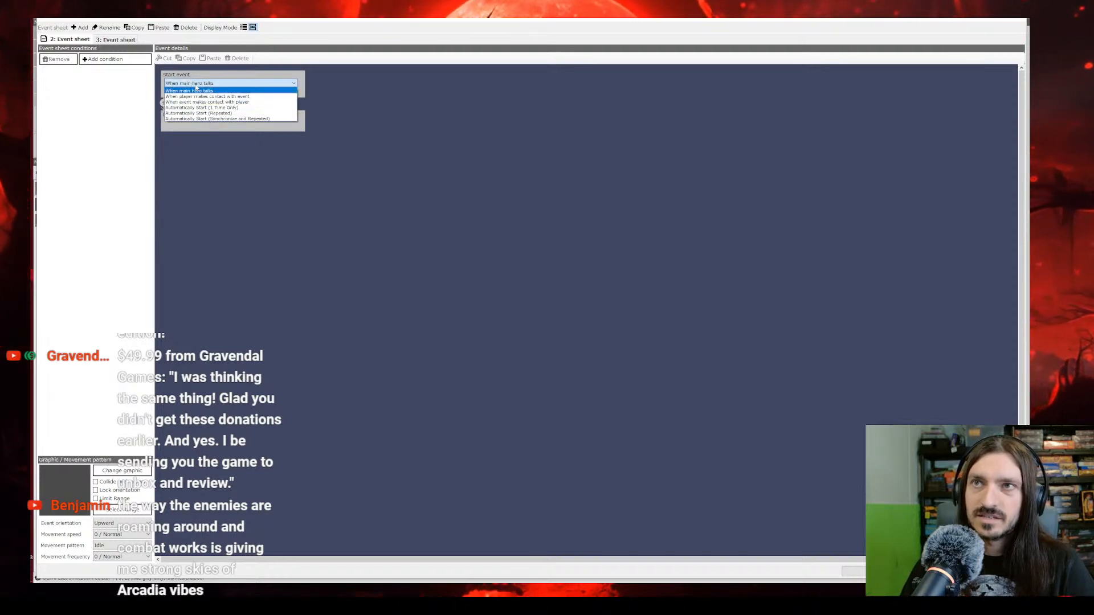
{"action": "left_click", "coordinate": [197, 91]}
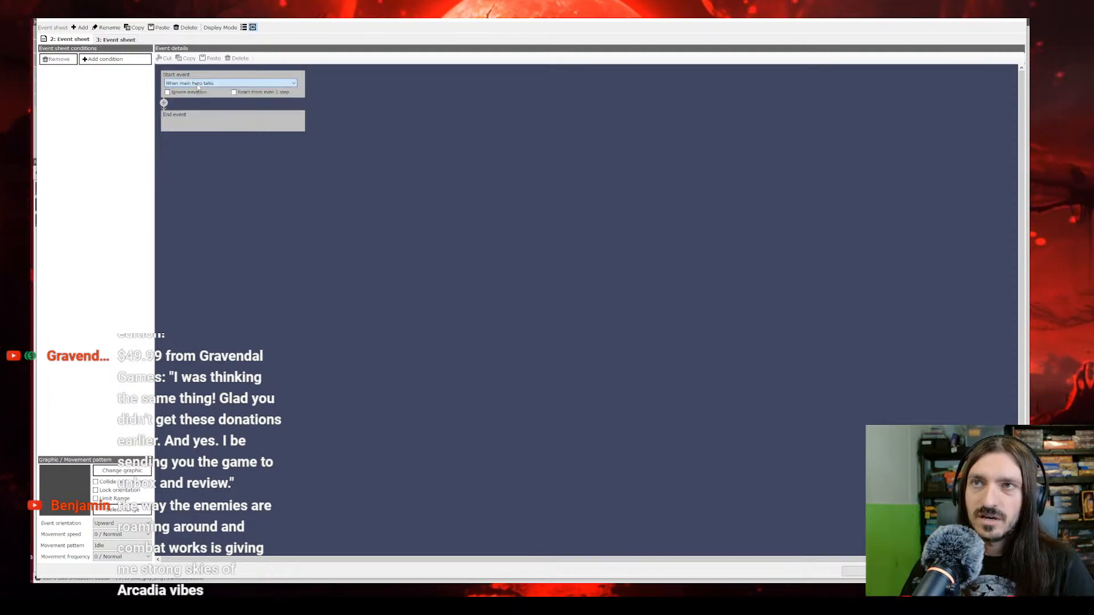
{"action": "left_click", "coordinate": [123, 41]}
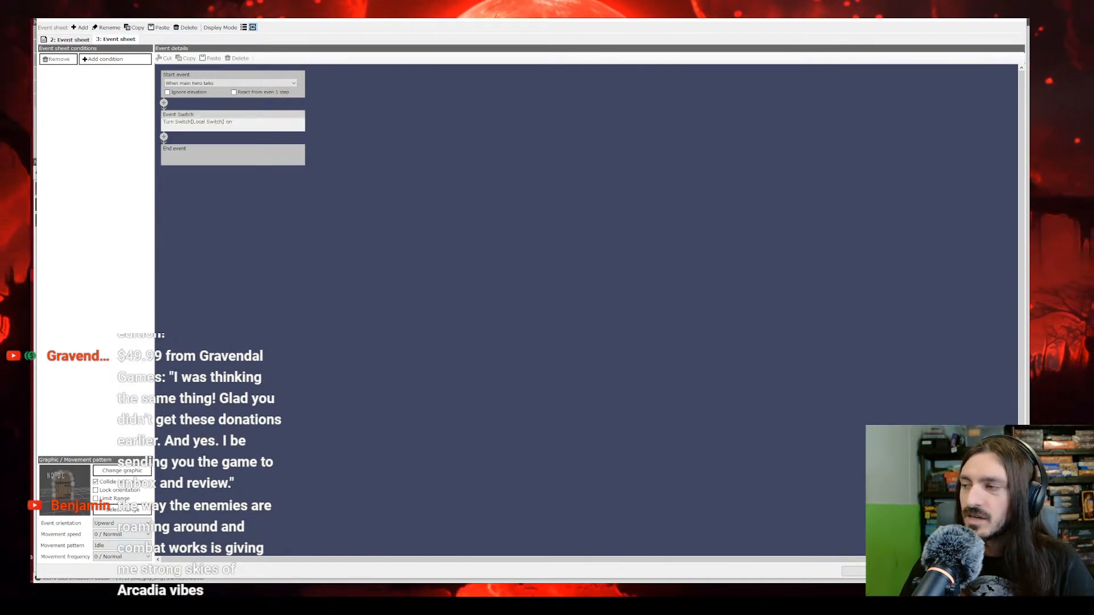
{"action": "left_click", "coordinate": [876, 571]}
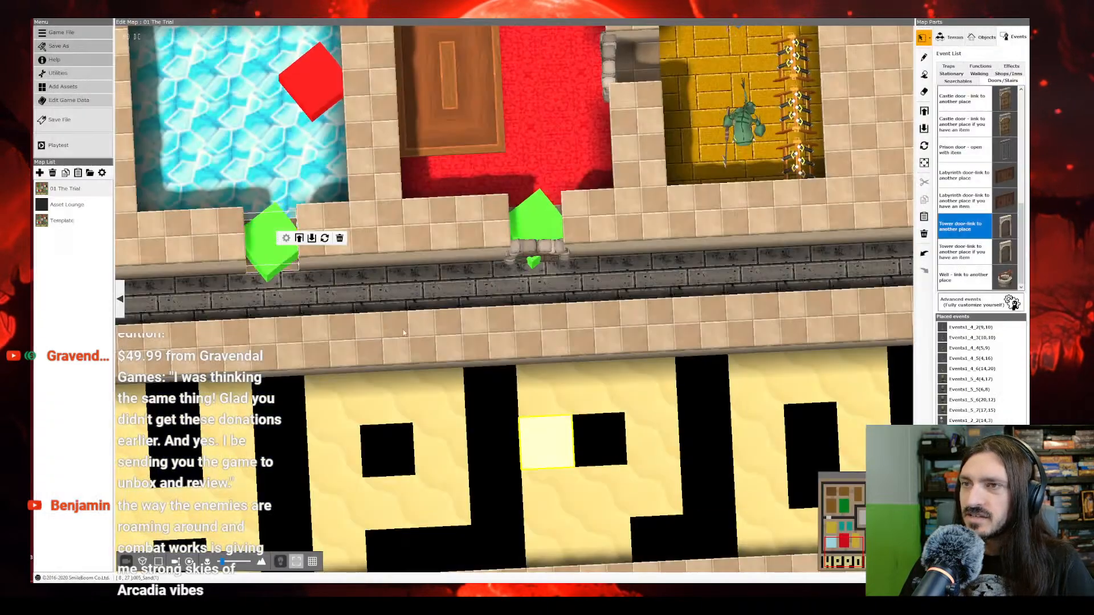
Step: Save the project, launch a playtest of The Trial, and maximize the game window
{"action": "right_click", "coordinate": [236, 124]}
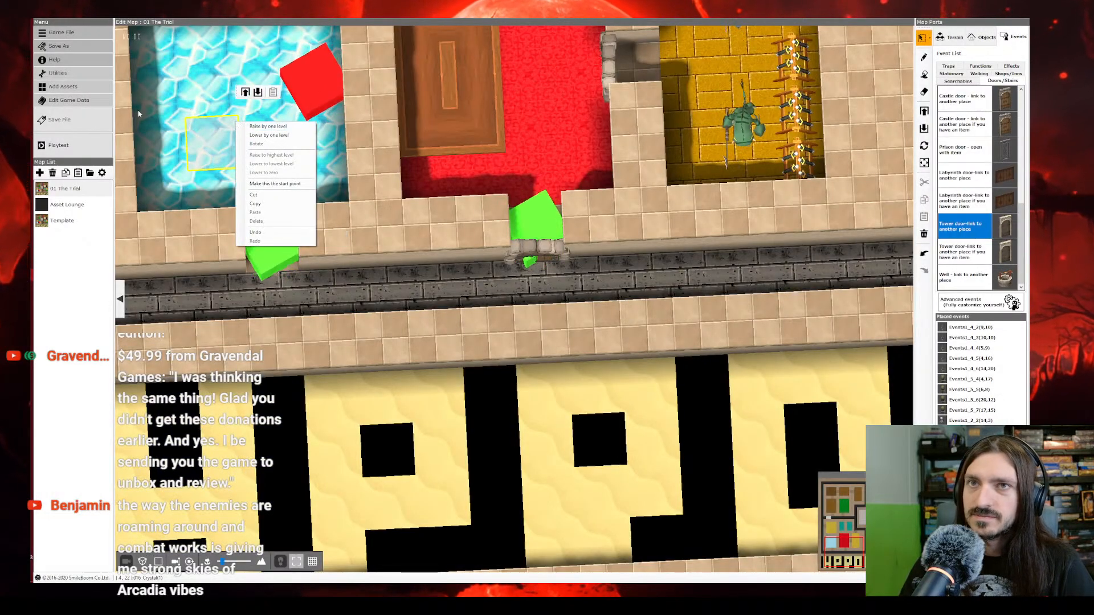
{"action": "left_click", "coordinate": [63, 120]}
{"action": "left_click", "coordinate": [73, 147]}
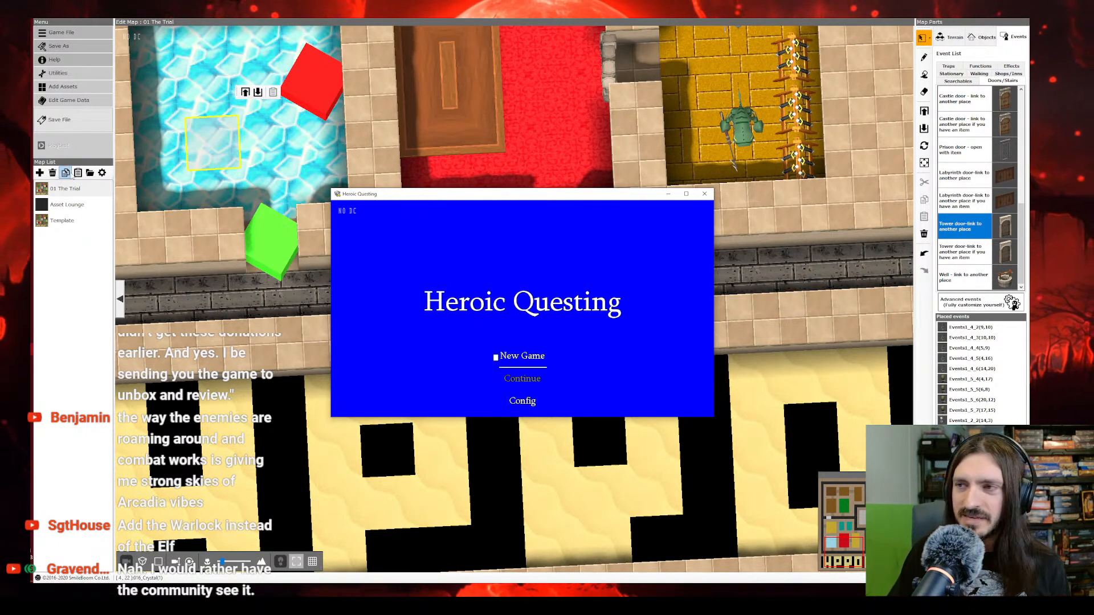
{"action": "left_click", "coordinate": [686, 193]}
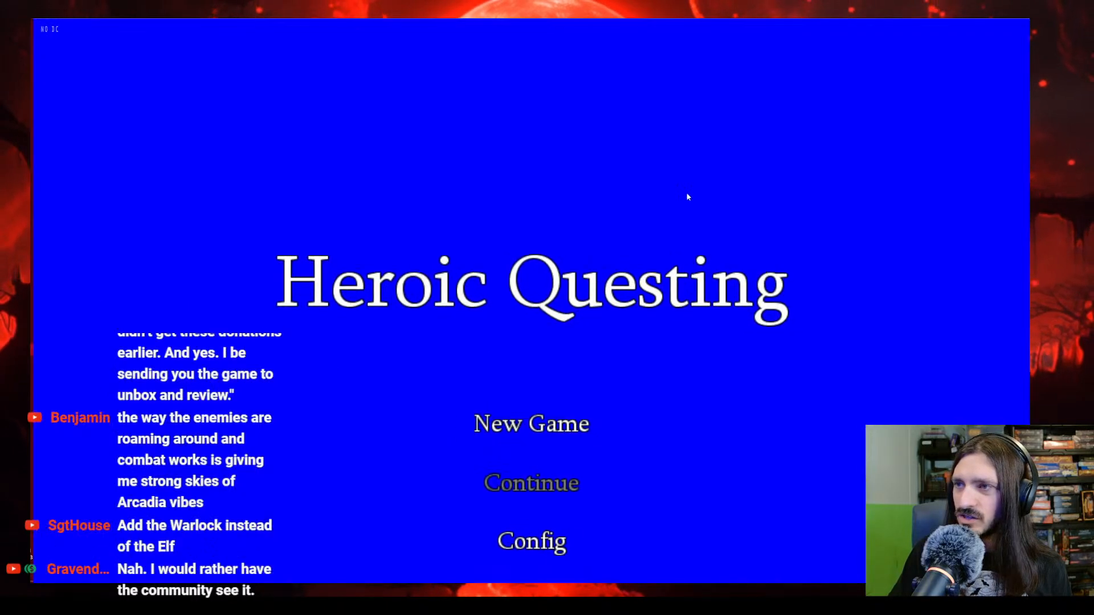
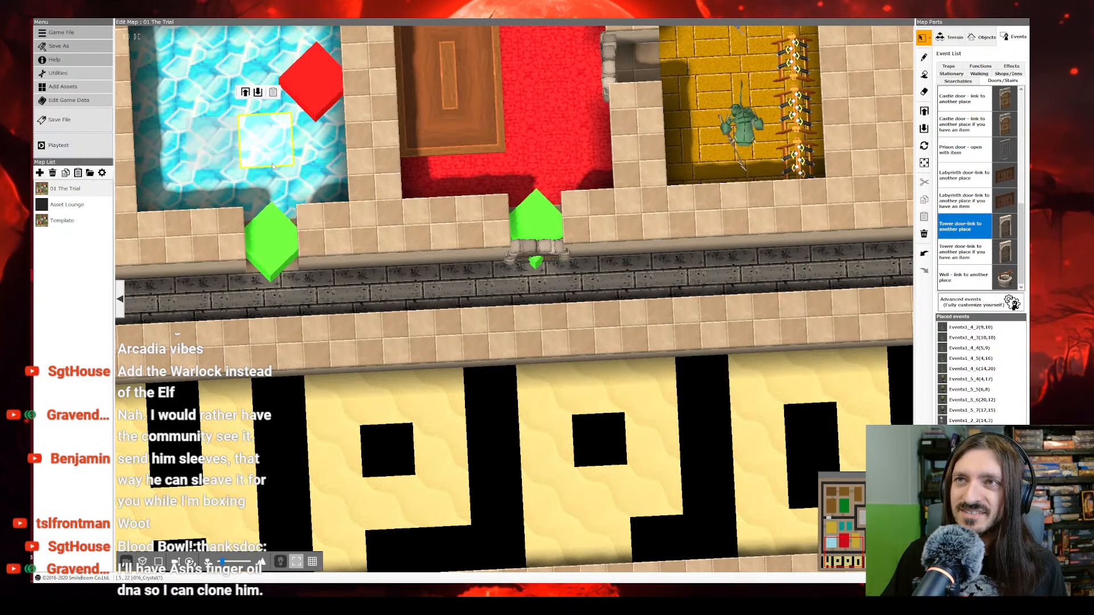
Step: Open the event settings of the blue crystal room's door and review its two event sheets
{"action": "right_click_drag", "start_coordinate": [273, 166], "coordinate": [302, 174]}
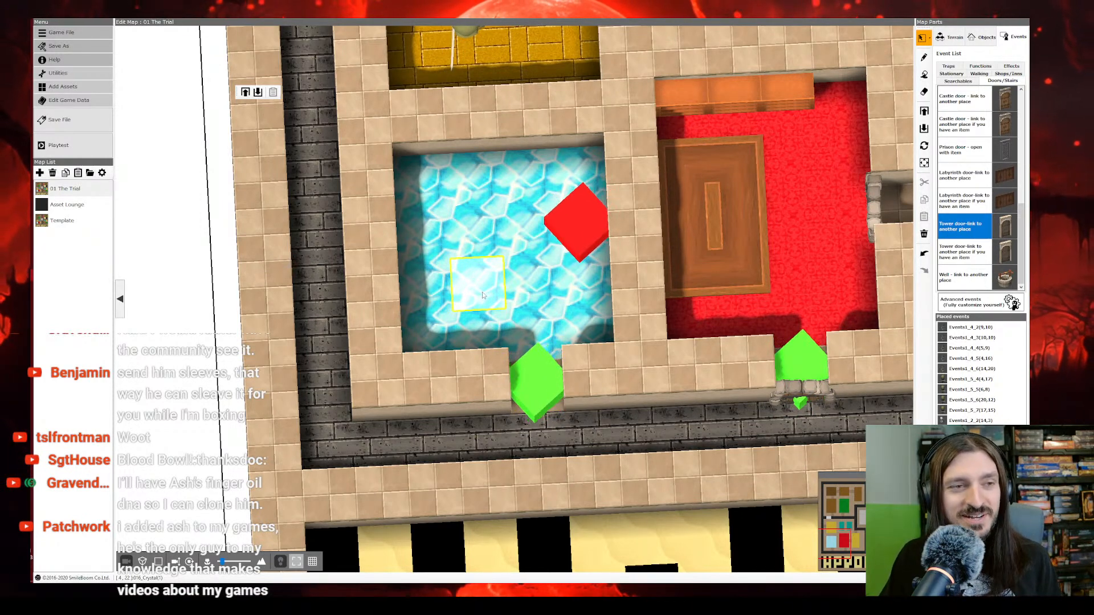
{"action": "right_click", "coordinate": [530, 372]}
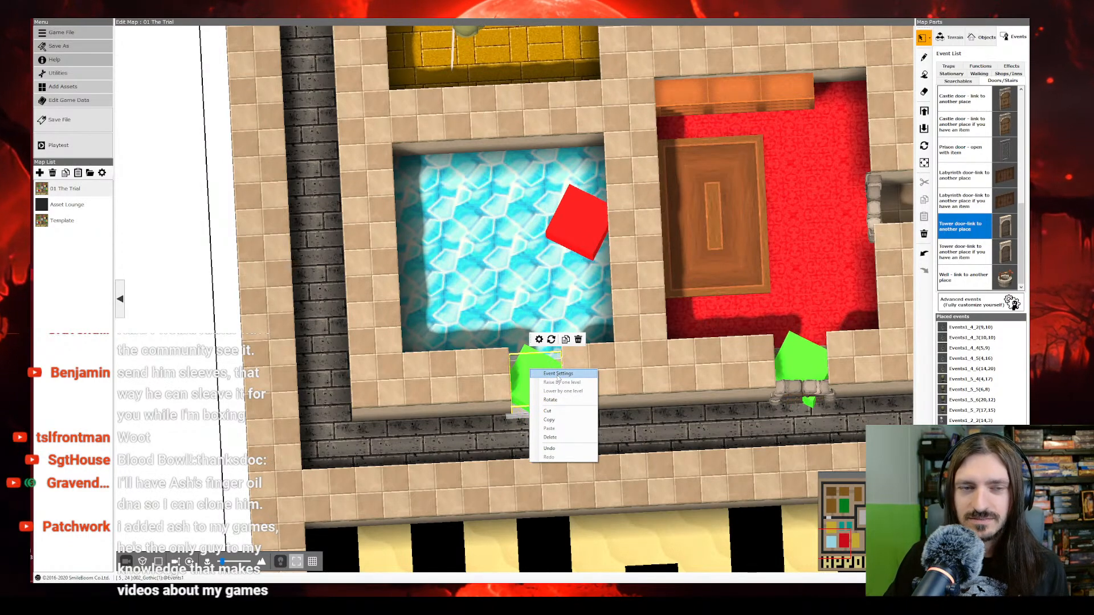
{"action": "left_click", "coordinate": [559, 378]}
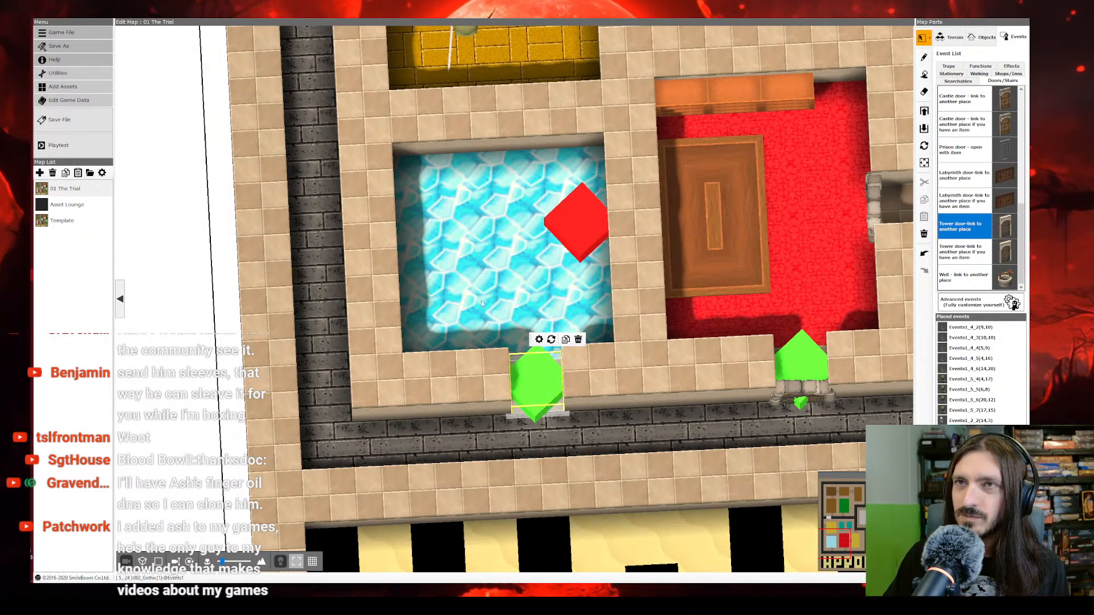
{"action": "left_click", "coordinate": [116, 40]}
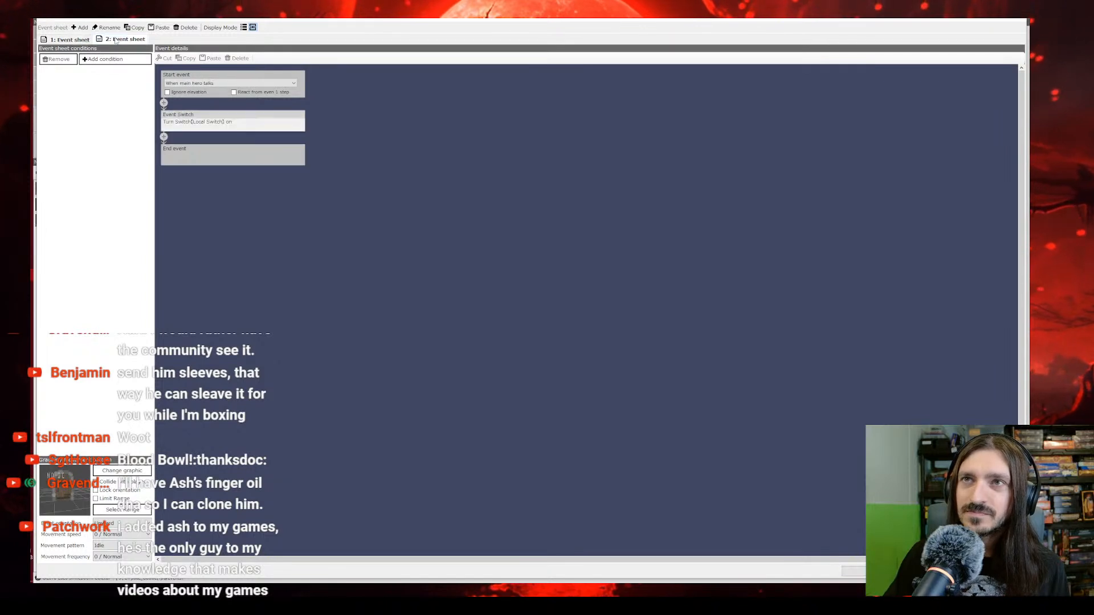
{"action": "left_click", "coordinate": [122, 40]}
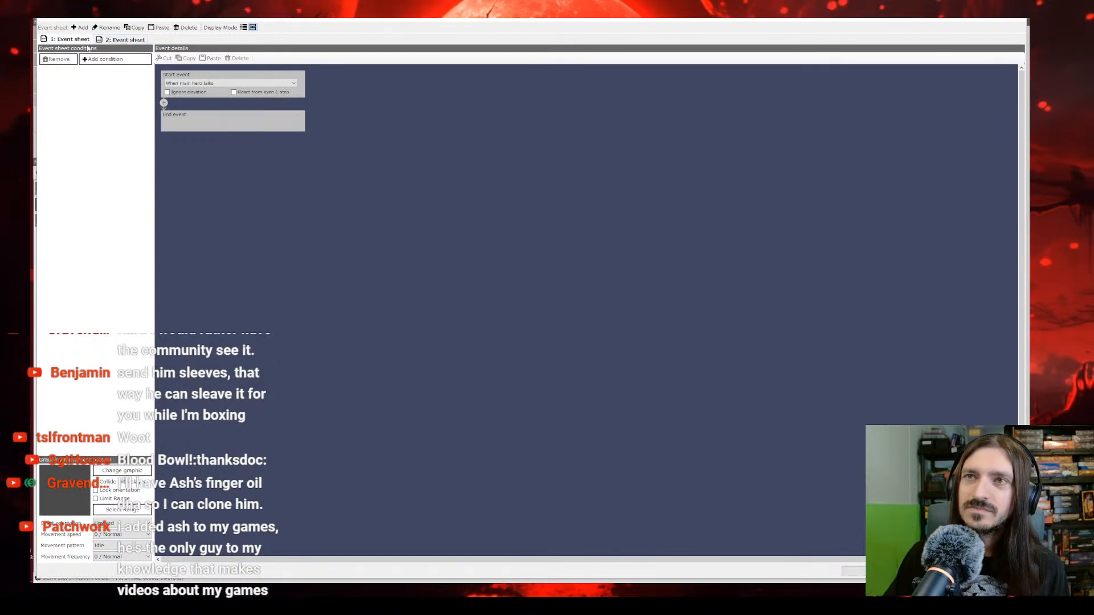
{"action": "left_click", "coordinate": [128, 42]}
{"action": "left_click", "coordinate": [70, 39]}
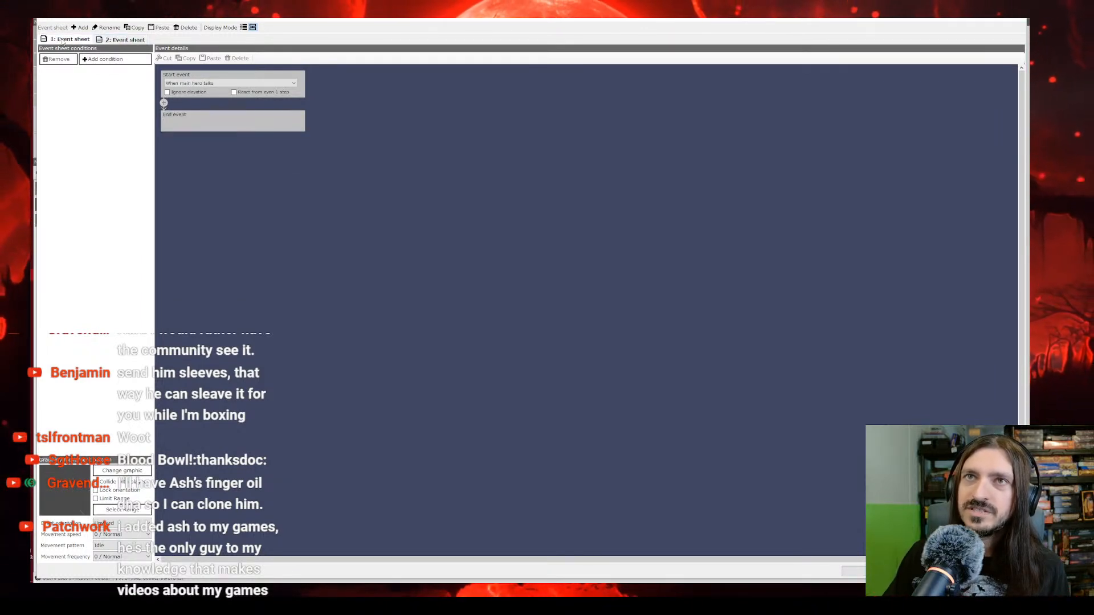
Step: Add an Event Switch condition requiring Local Switch is On to the blank first event sheet and accept the door event
{"action": "left_click", "coordinate": [103, 58]}
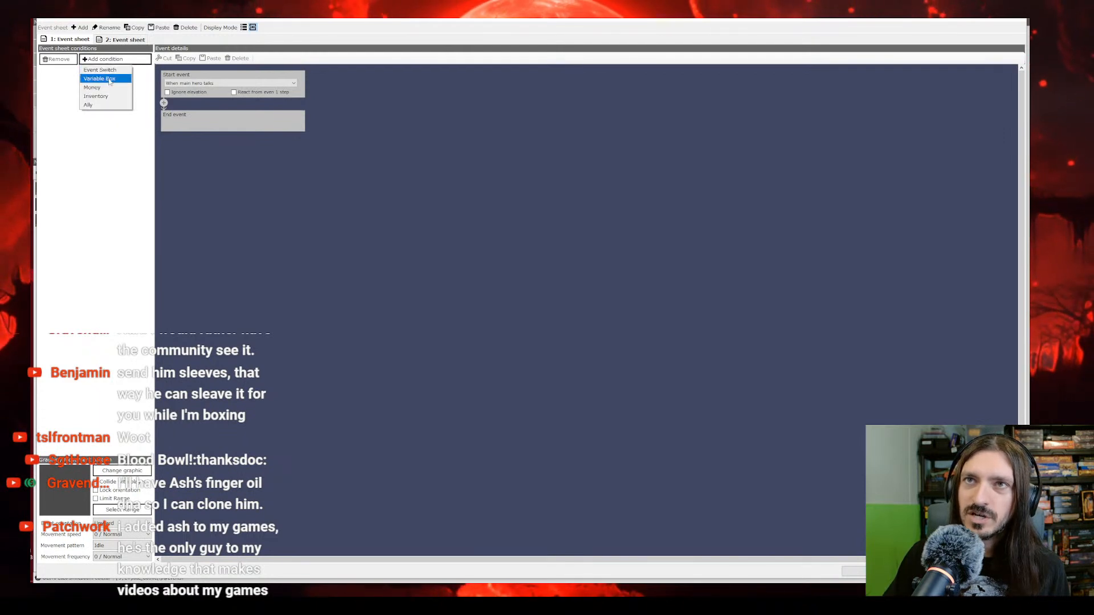
{"action": "left_click", "coordinate": [99, 69]}
{"action": "left_click", "coordinate": [77, 85]}
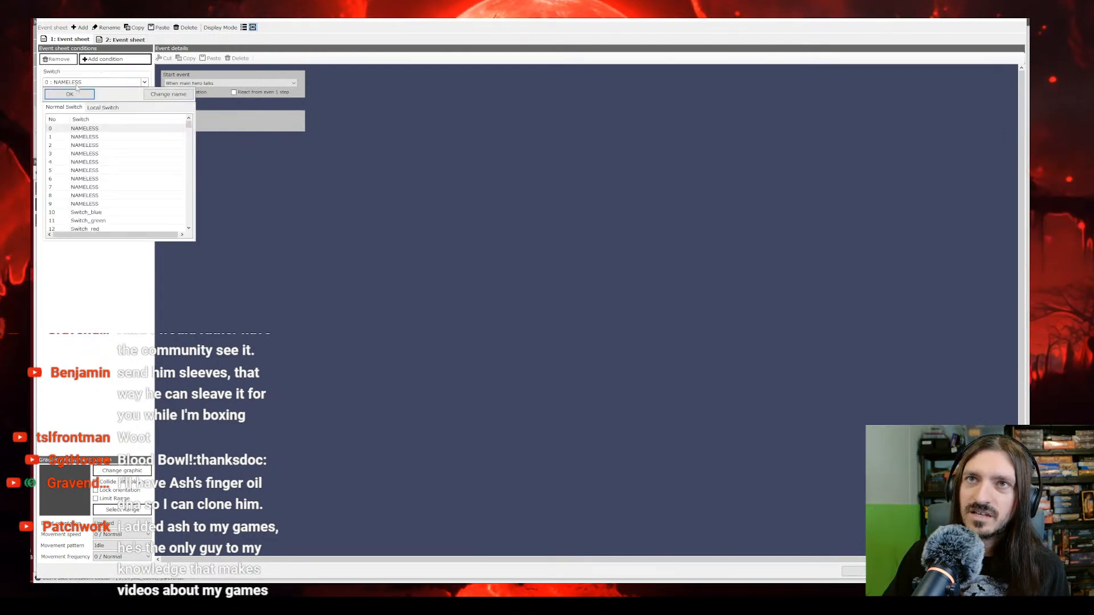
{"action": "left_click", "coordinate": [103, 108]}
{"action": "left_click", "coordinate": [70, 94]}
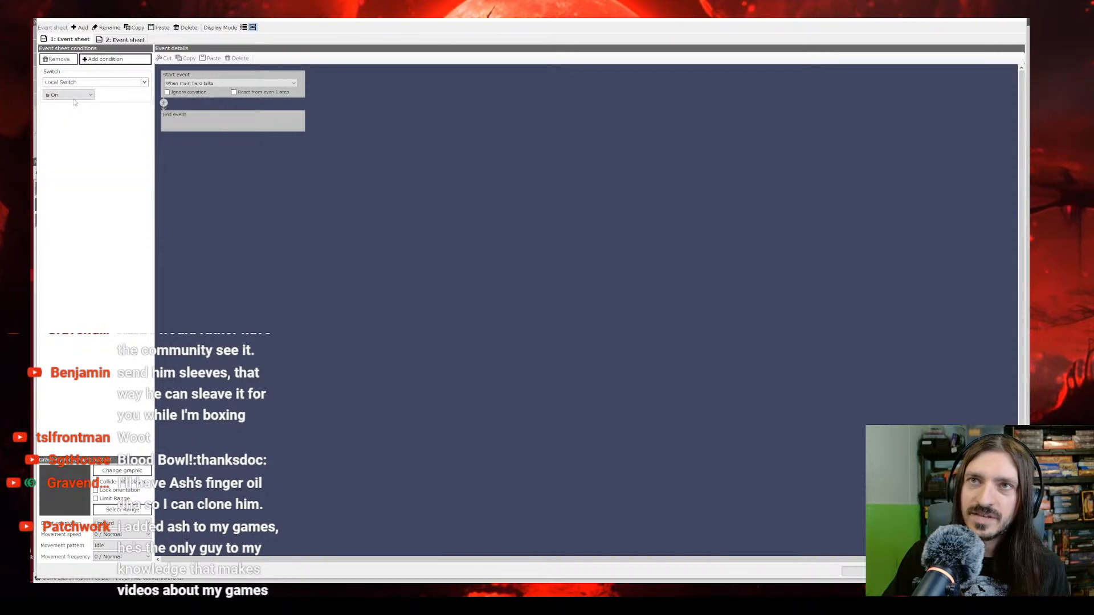
{"action": "left_click", "coordinate": [81, 101]}
{"action": "left_click", "coordinate": [855, 571]}
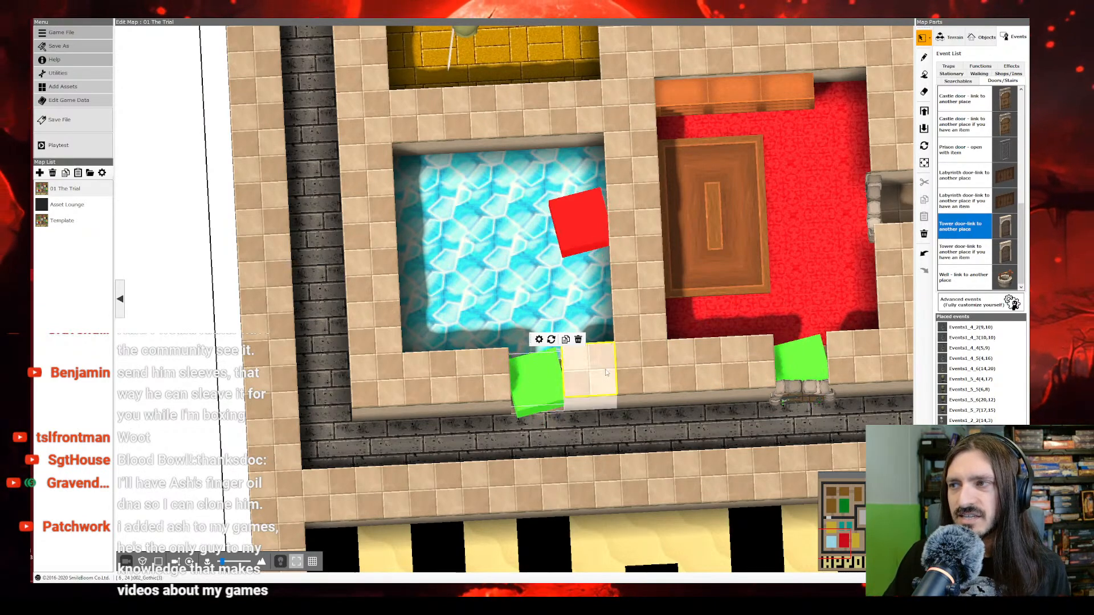
Step: Open the battle event at the red room's doorway, copy its two-Orc Place Battle command, and close the event
{"action": "scroll", "coordinate": [606, 372], "scroll_direction": "down", "scroll_amount": 5}
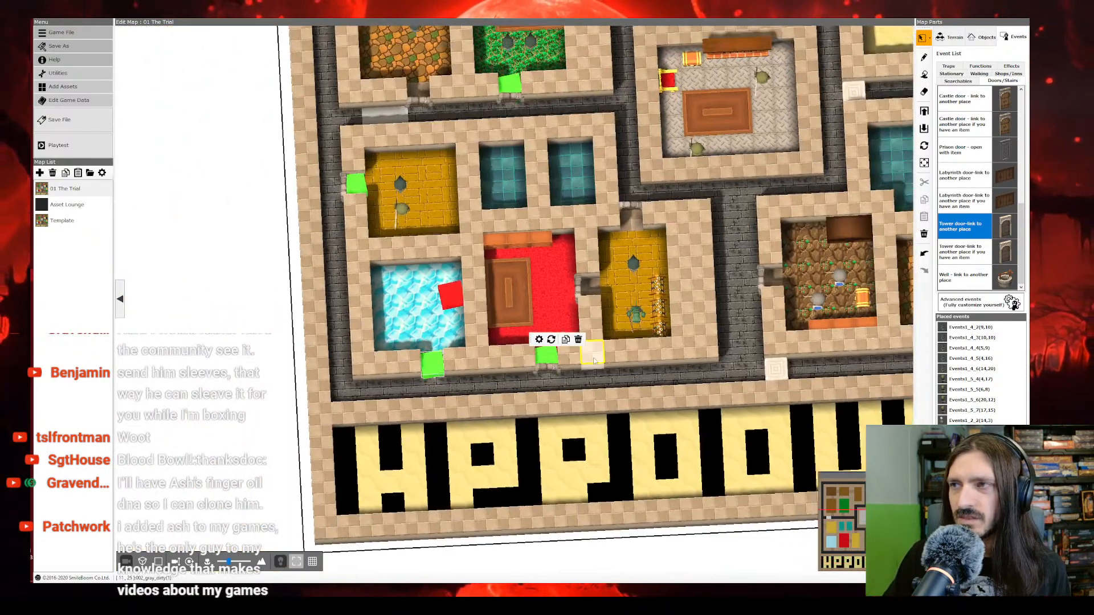
{"action": "right_click_drag", "start_coordinate": [594, 361], "coordinate": [579, 376]}
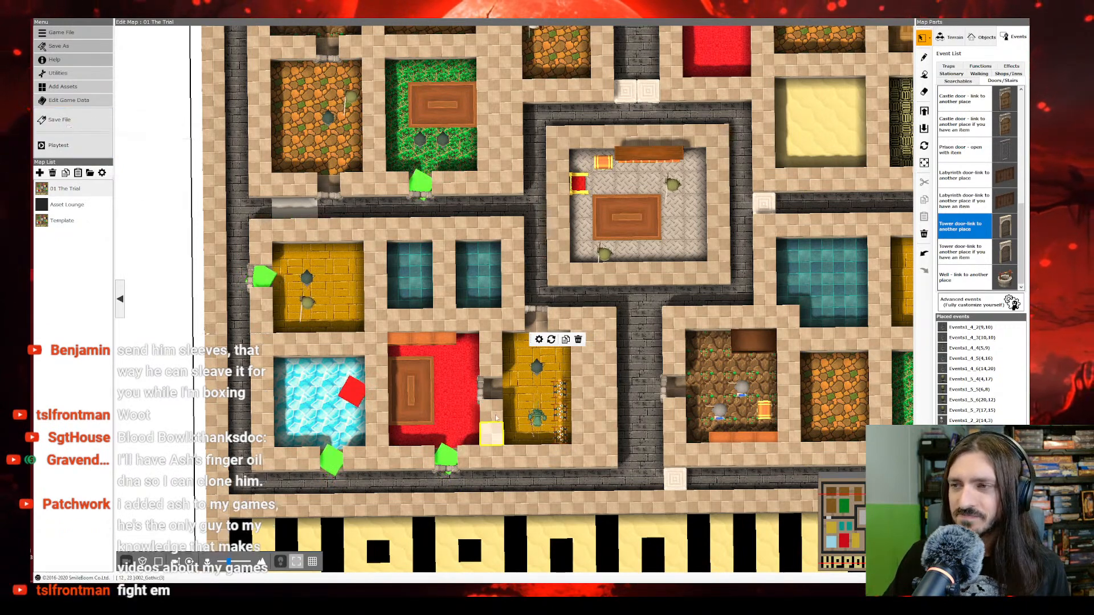
{"action": "left_click", "coordinate": [450, 461]}
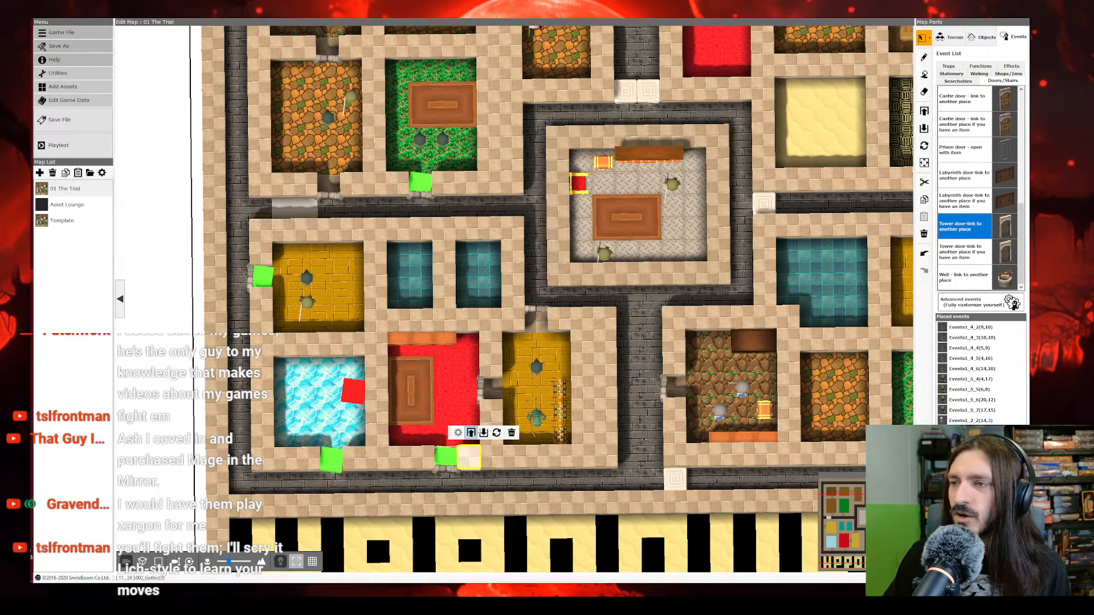
{"action": "double_click", "coordinate": [448, 456]}
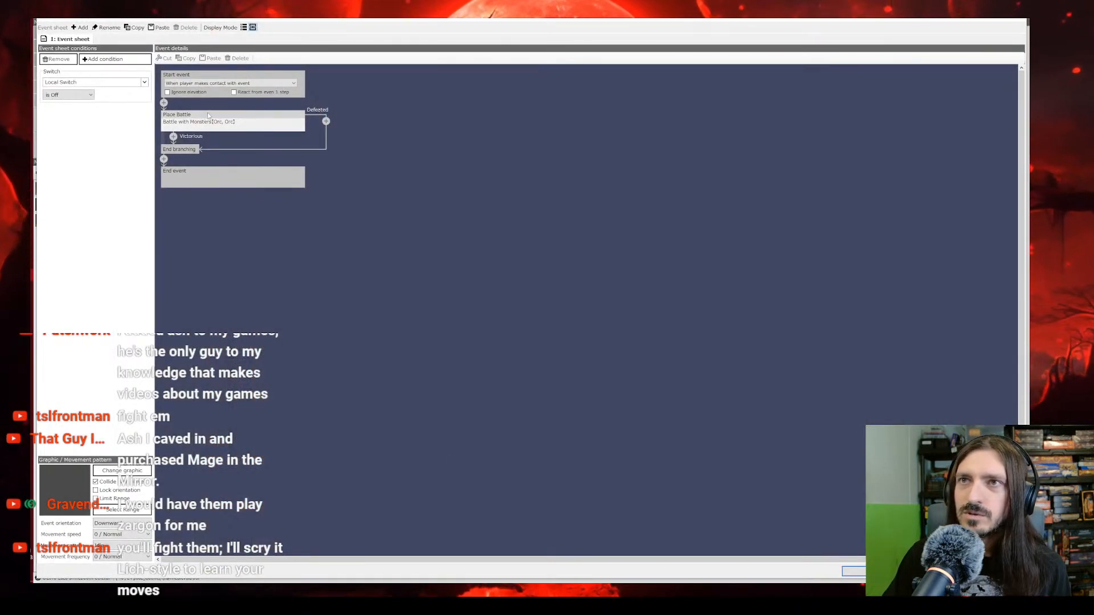
{"action": "left_click", "coordinate": [208, 115]}
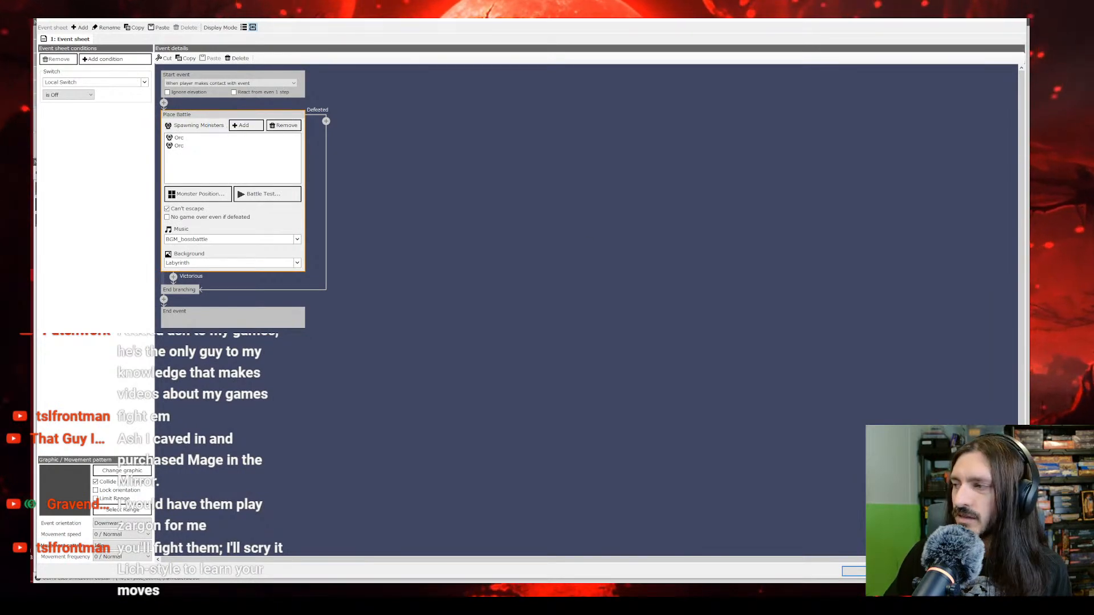
{"action": "left_click", "coordinate": [886, 571]}
Step: Paste the Place Battle command before the Event Switch on the second sheet of the blue crystal room's door event
{"action": "left_click", "coordinate": [337, 463]}
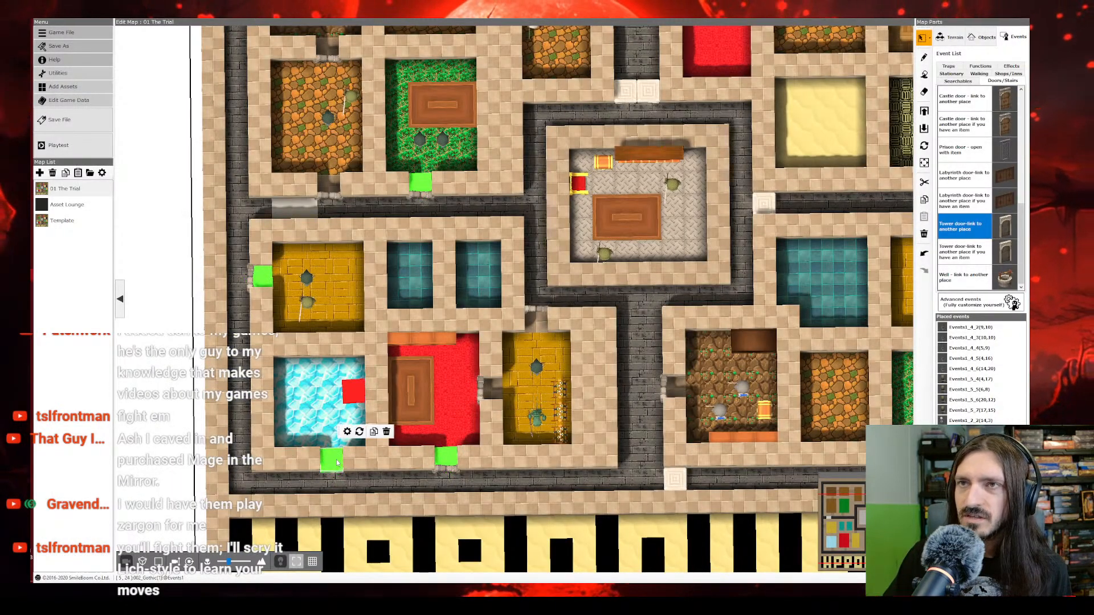
{"action": "double_click", "coordinate": [336, 463]}
{"action": "left_click", "coordinate": [126, 40]}
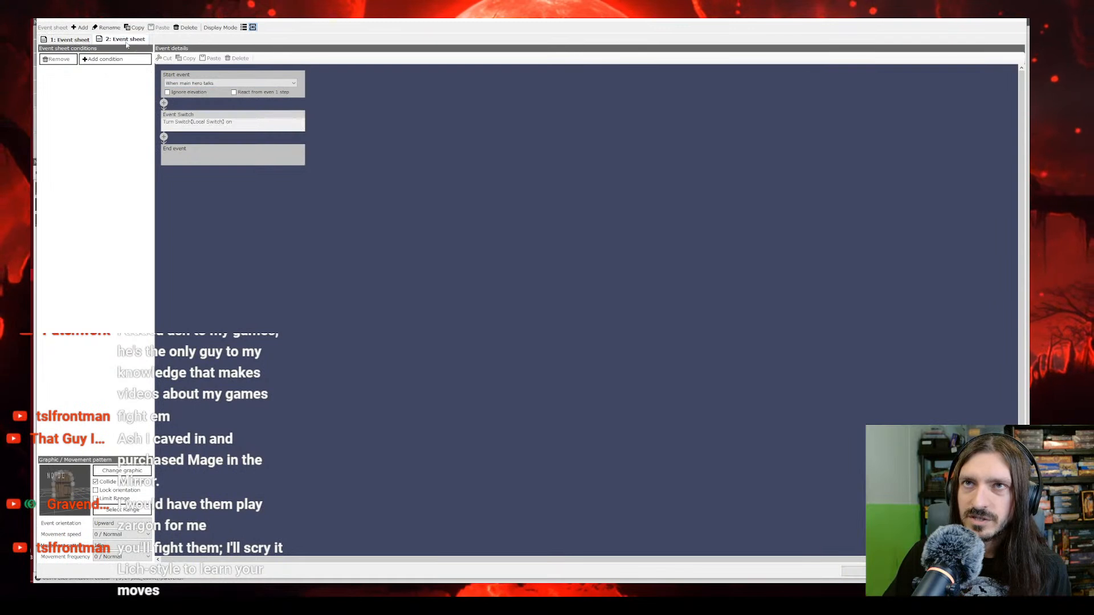
{"action": "left_click", "coordinate": [164, 104]}
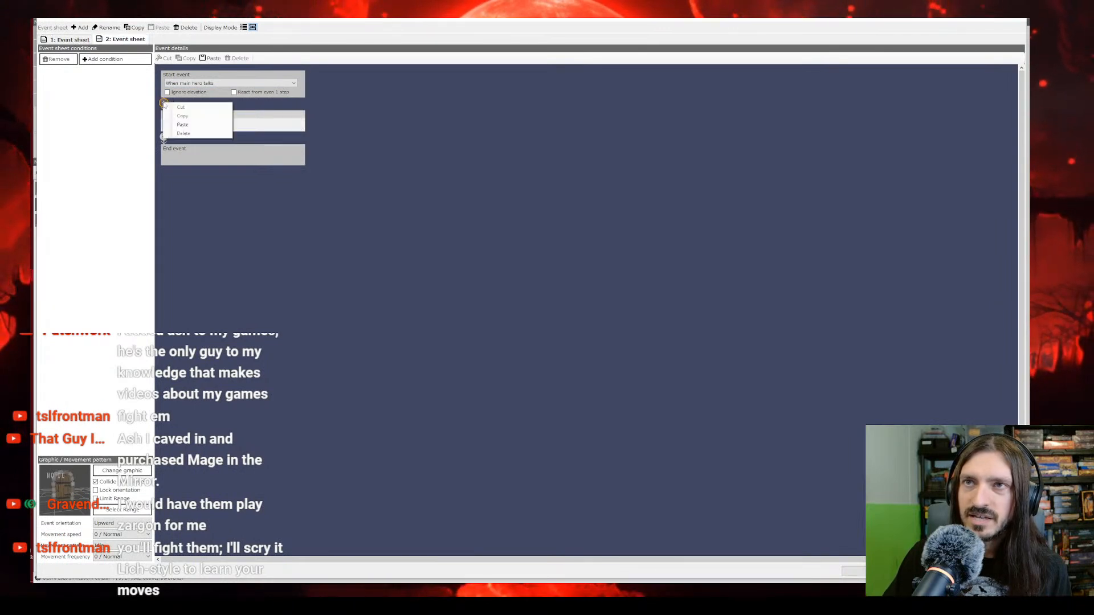
{"action": "left_click", "coordinate": [185, 128]}
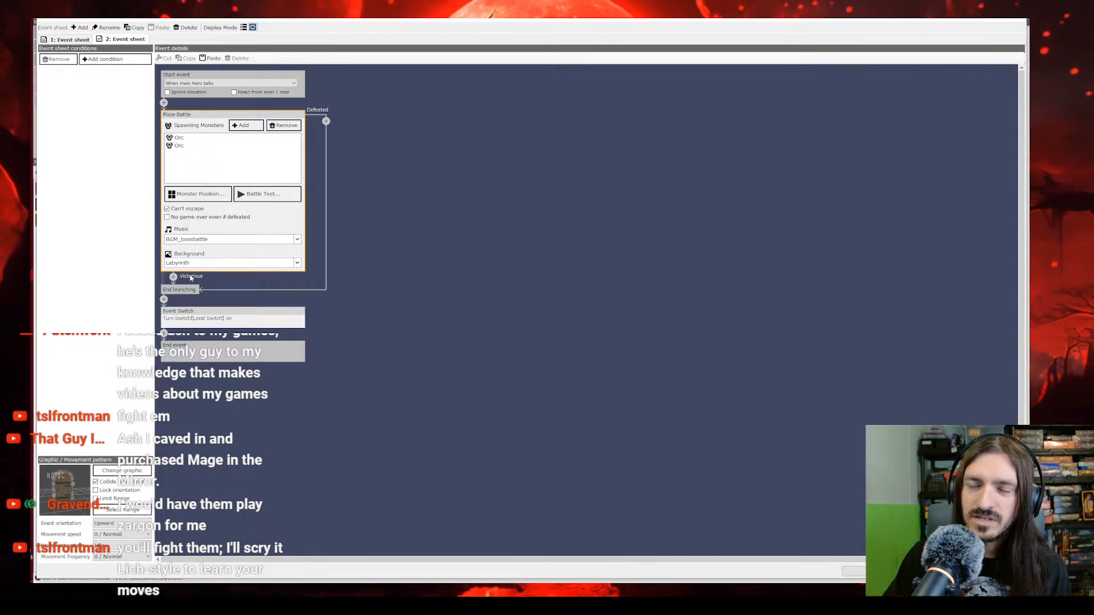
Step: Remove both Orcs from the pasted battle's spawning monsters and close the door's event settings
{"action": "left_click", "coordinate": [181, 138]}
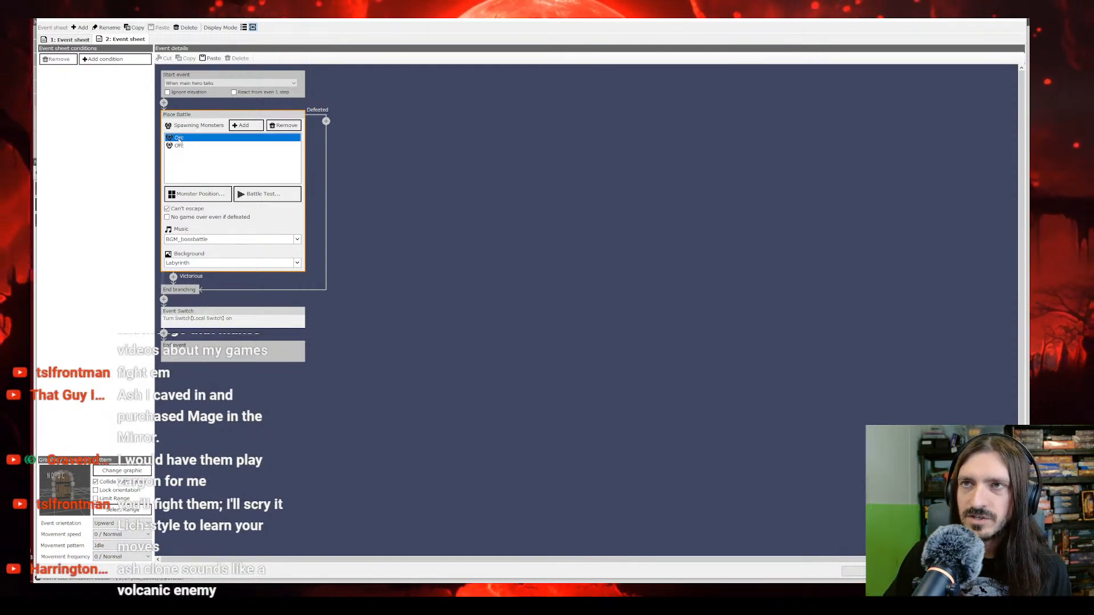
{"action": "left_click", "coordinate": [285, 126]}
{"action": "left_click", "coordinate": [192, 141]}
{"action": "left_click", "coordinate": [284, 126]}
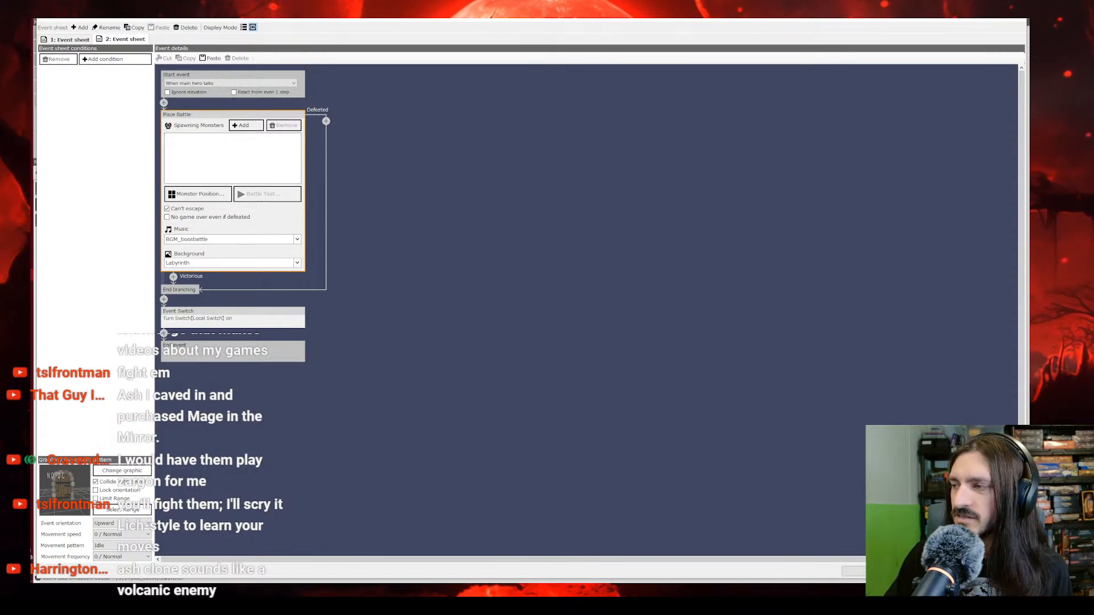
{"action": "left_click", "coordinate": [885, 571]}
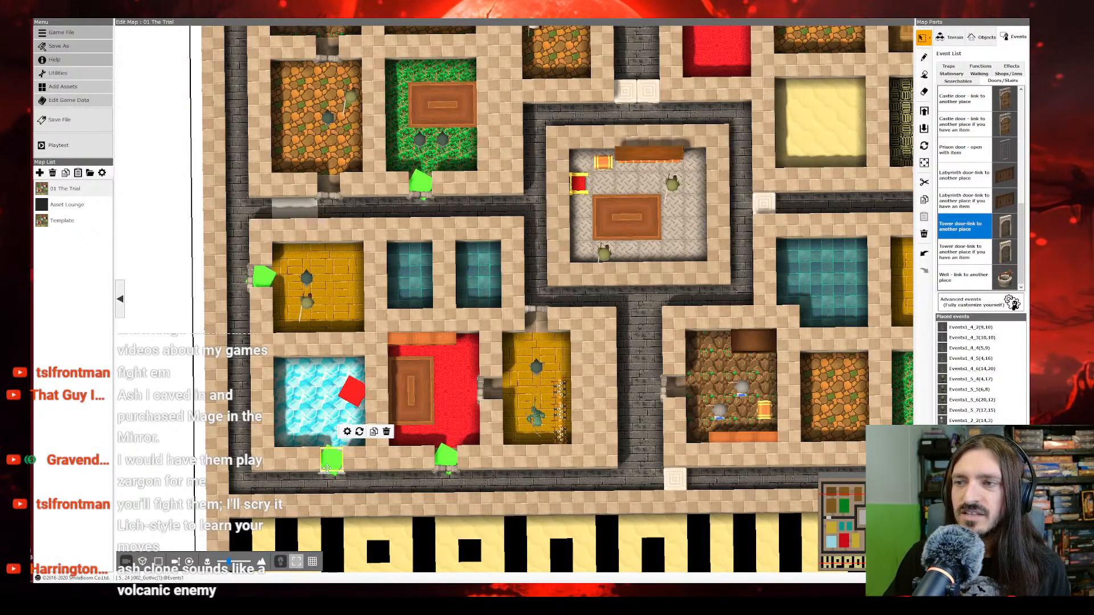
Step: Delete the medieval door object at the red room's doorway and save the project
{"action": "right_click", "coordinate": [450, 458]}
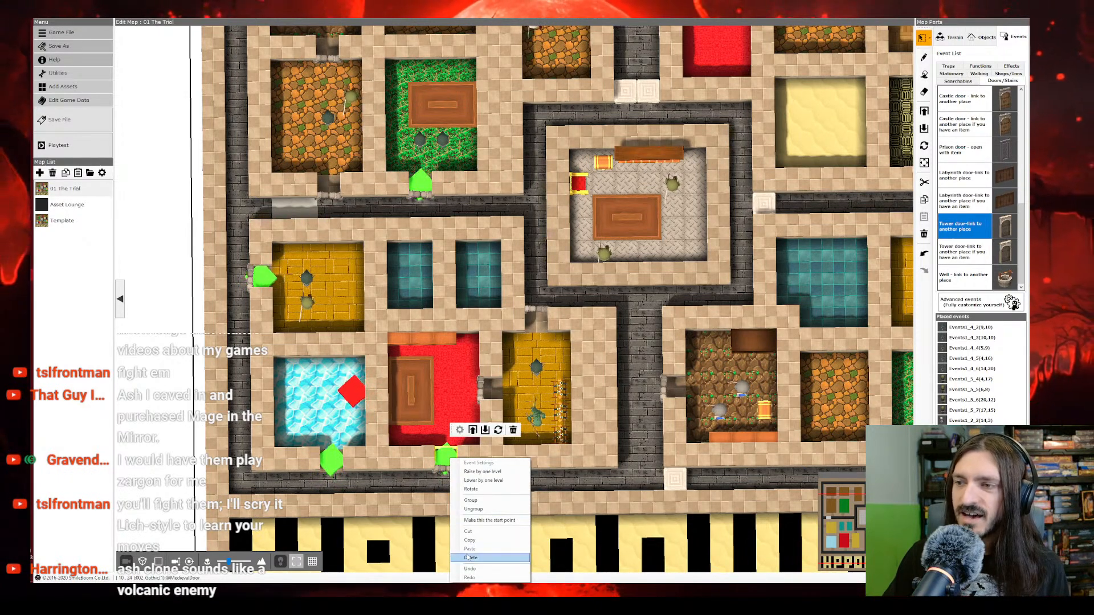
{"action": "left_click", "coordinate": [468, 557]}
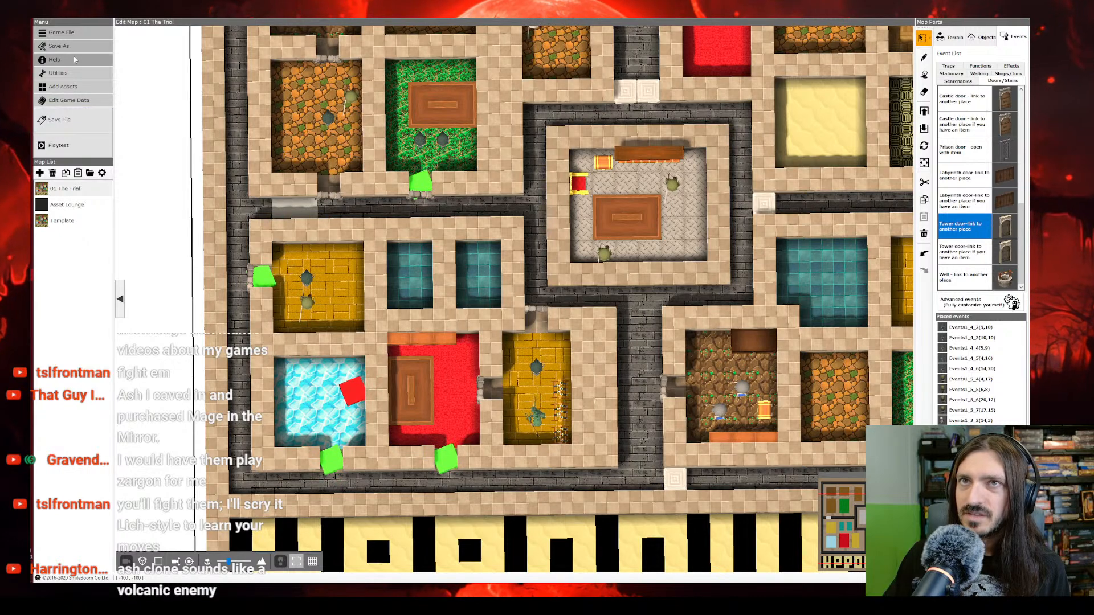
{"action": "left_click", "coordinate": [62, 120]}
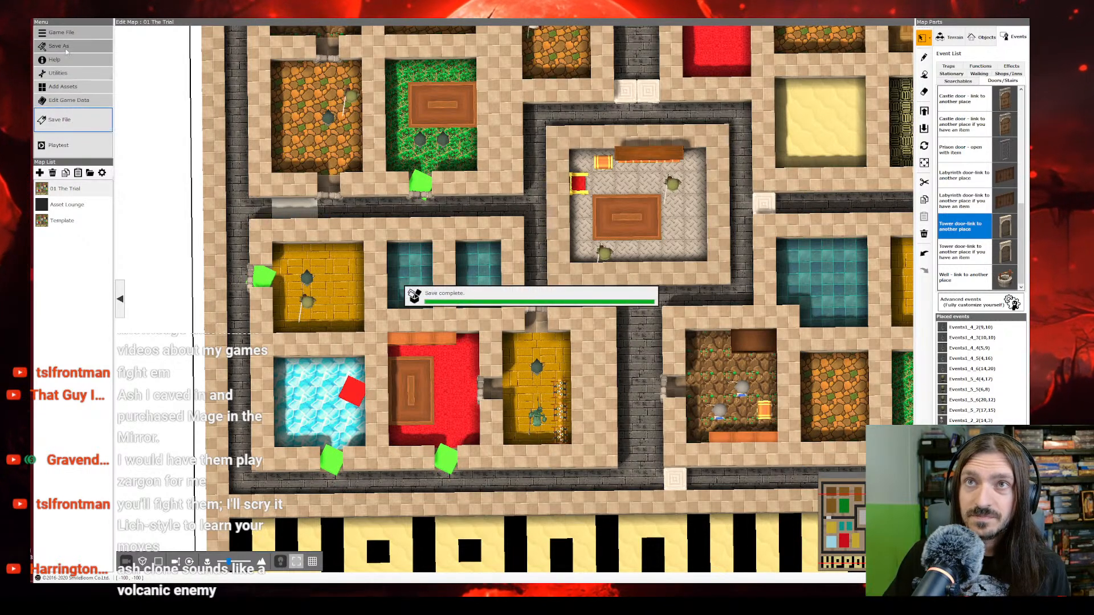
Step: Launch a playtest, maximize the game window, and start a new game
{"action": "left_click", "coordinate": [67, 146]}
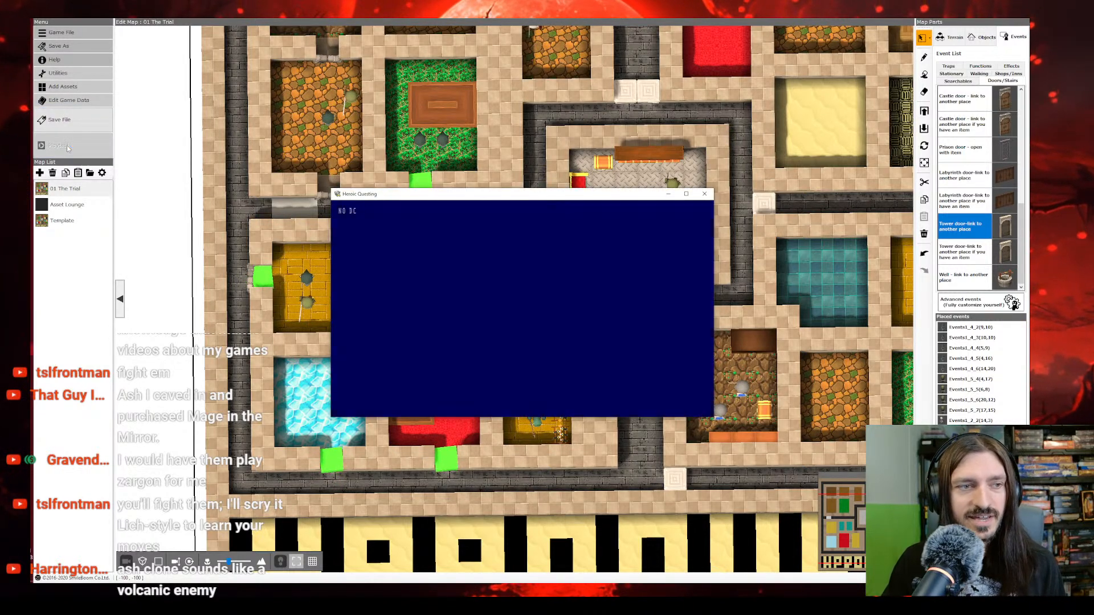
{"action": "left_click", "coordinate": [692, 196]}
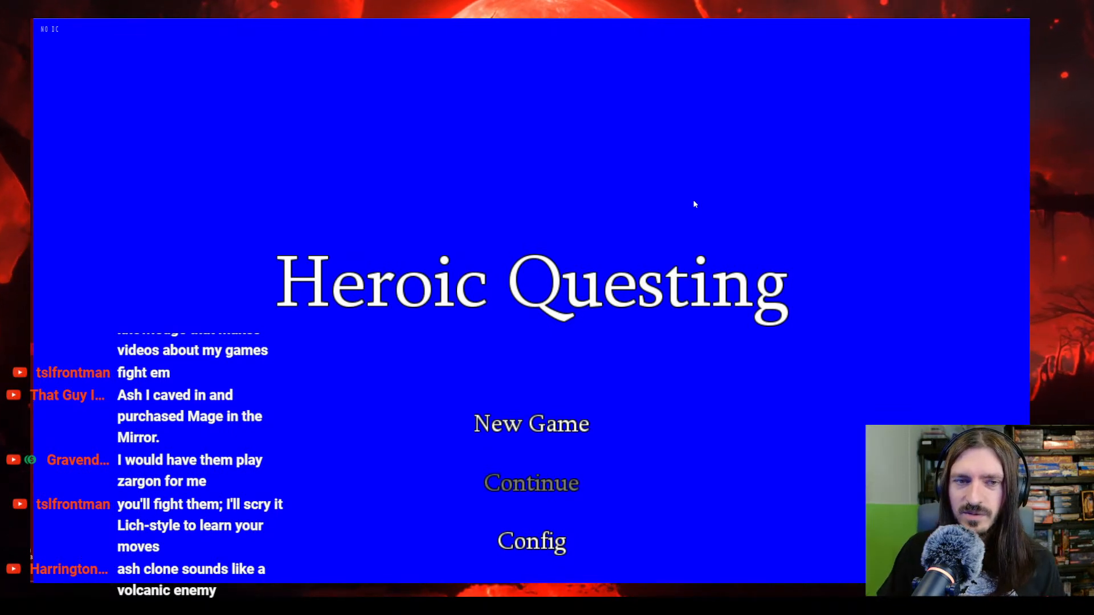
{"action": "key", "text": "Return"}
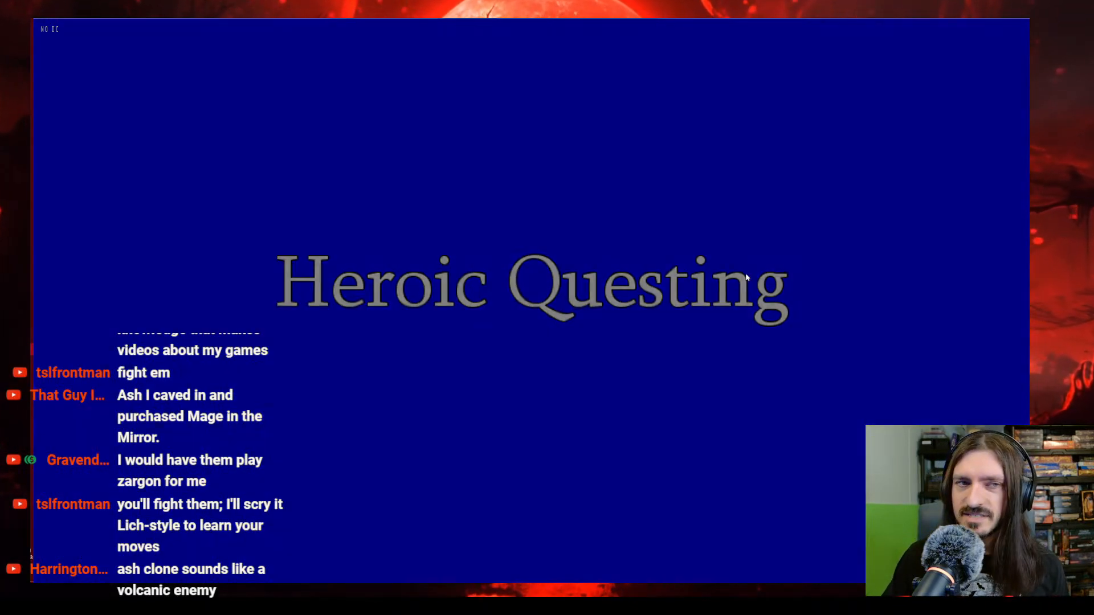
Step: Walk the hero to the blue crystal room's door to test its behaviour, and close the playtest
{"action": "key", "text": "Left"}
{"action": "key", "text": "Left"}
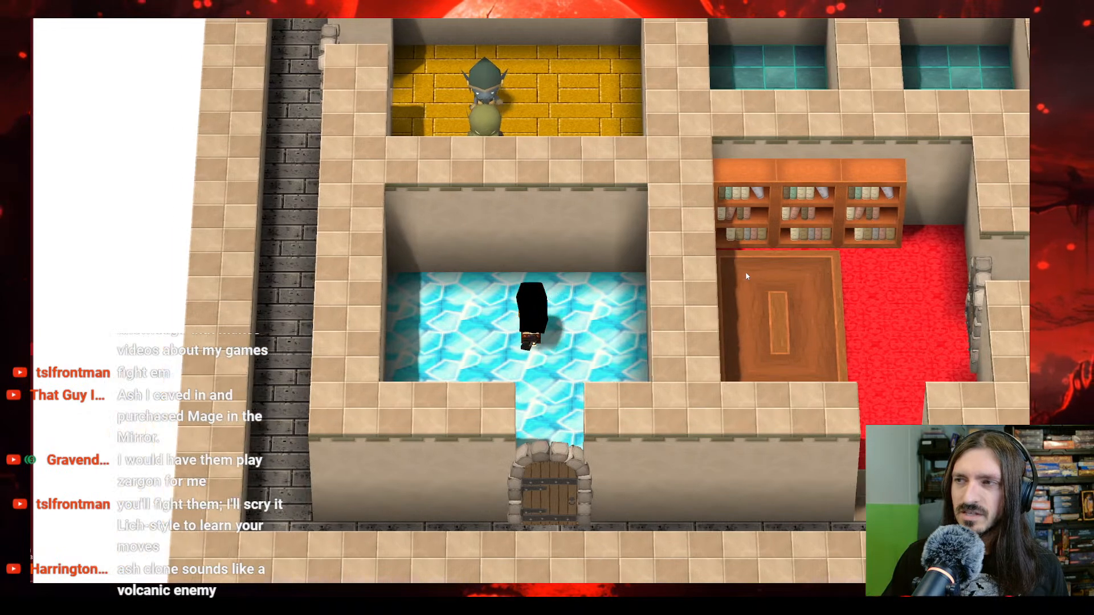
{"action": "key", "text": "Down"}
{"action": "key", "text": "Right"}
{"action": "key", "text": "Down"}
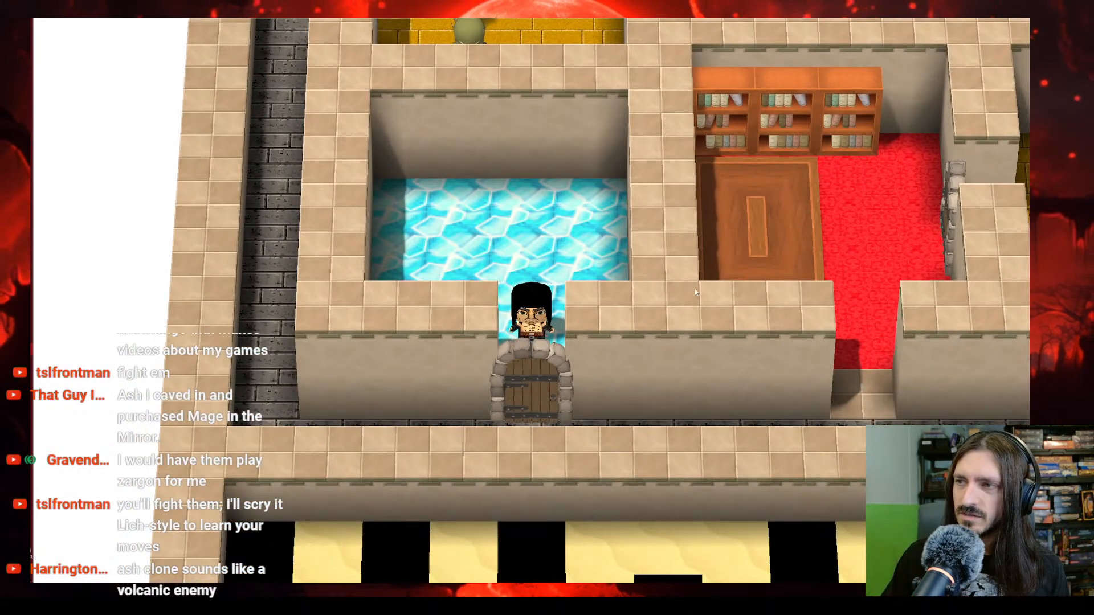
{"action": "key", "text": "Up"}
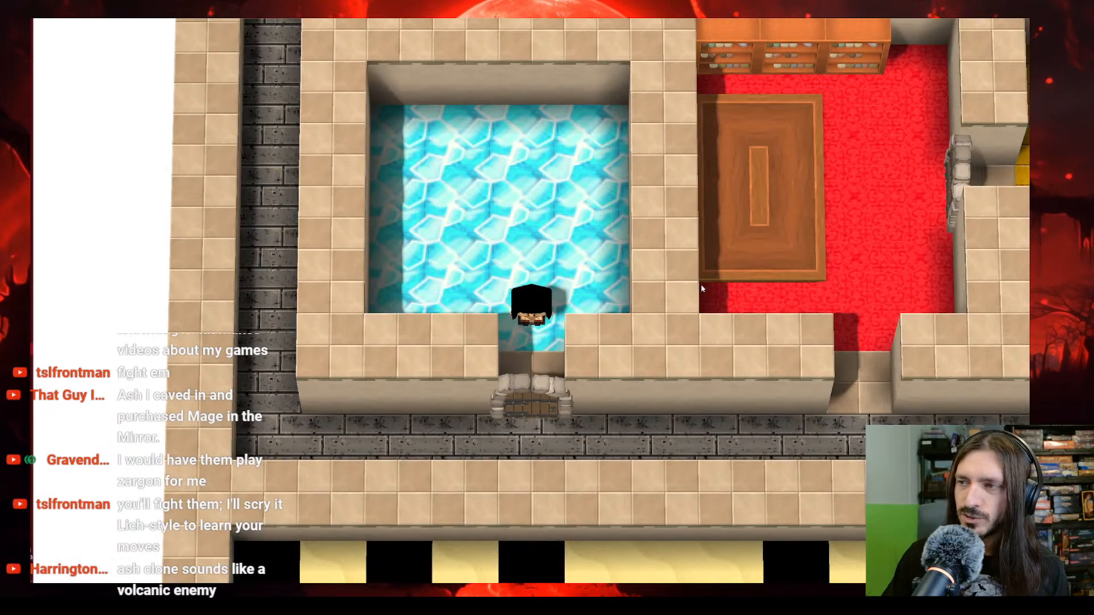
{"action": "key", "text": "Right"}
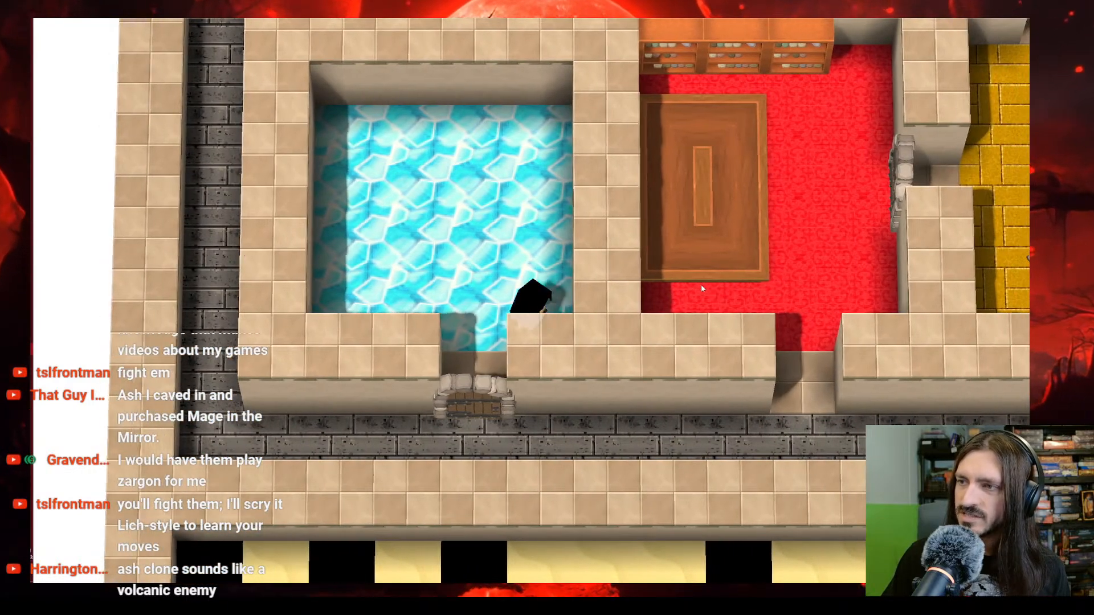
{"action": "key", "text": "Left"}
{"action": "key", "text": "Down"}
{"action": "key", "text": "alt+F4"}
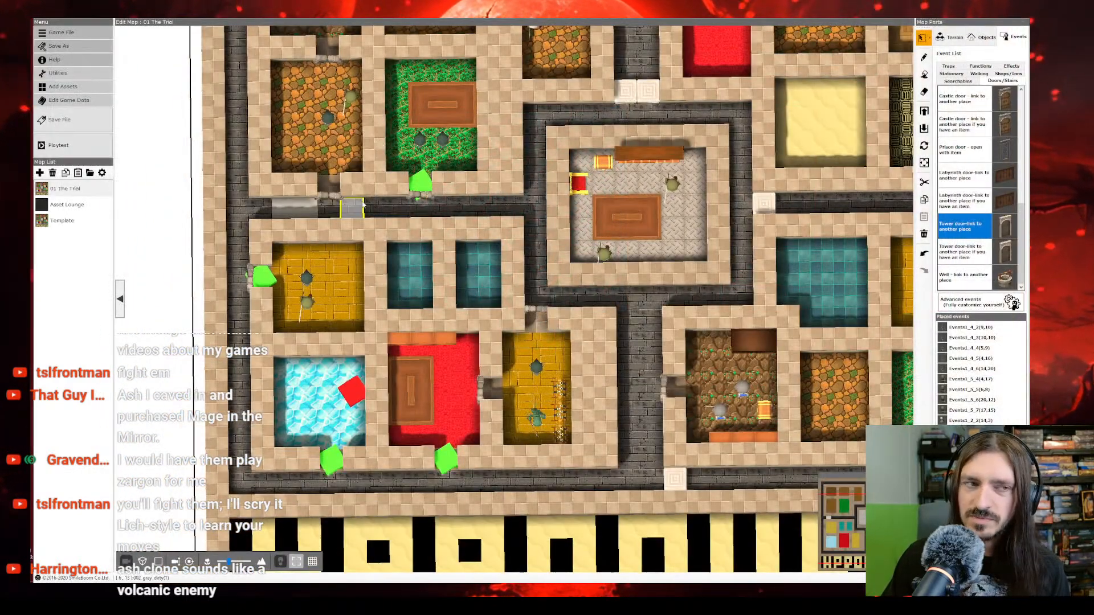
Step: Set the first event sheet of the blue crystal room's door to Automatically Start (Synchronize and Repeated), then check the second sheet and close the settings
{"action": "right_click", "coordinate": [332, 462]}
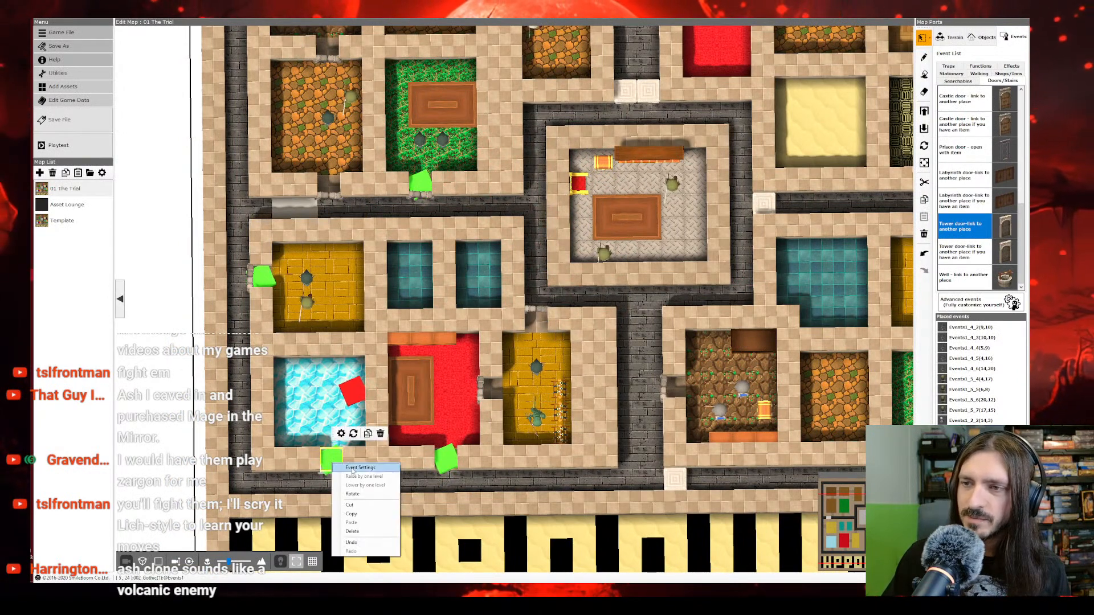
{"action": "left_click", "coordinate": [353, 467]}
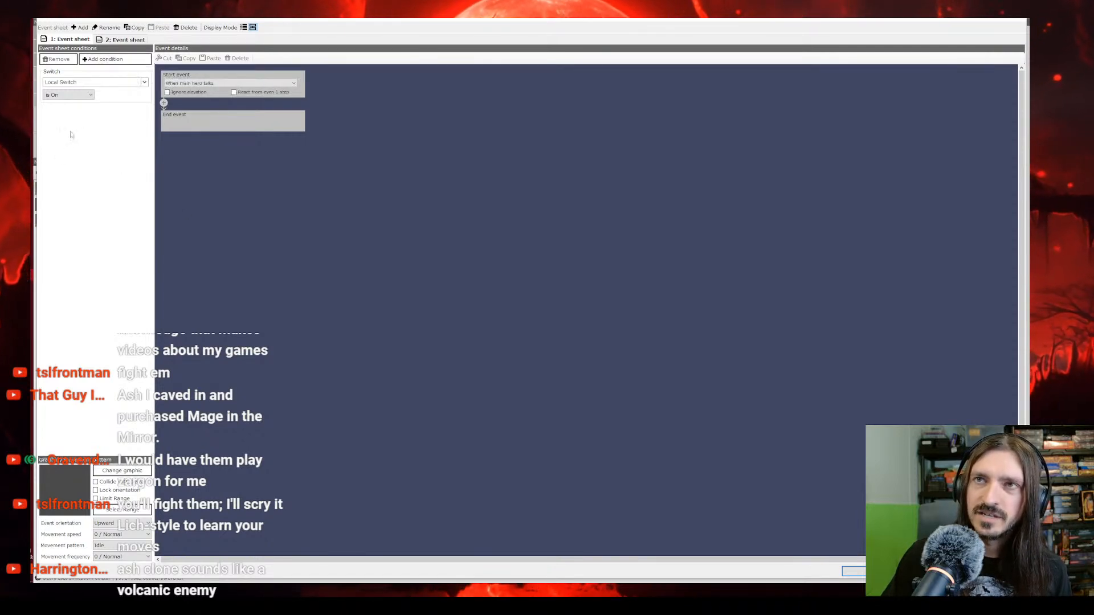
{"action": "left_click", "coordinate": [228, 84]}
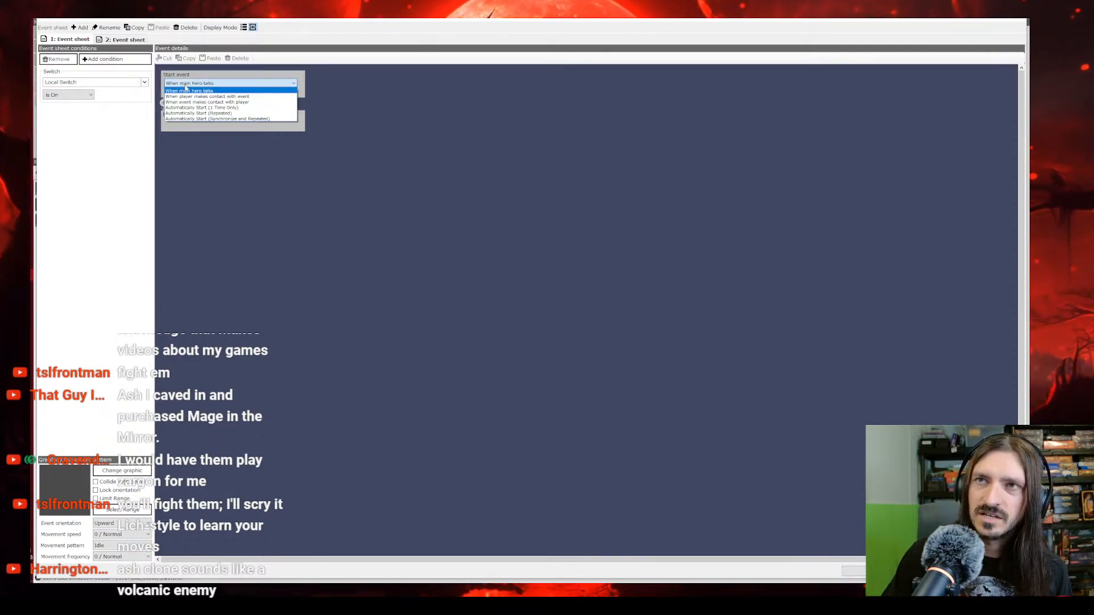
{"action": "left_click", "coordinate": [240, 118]}
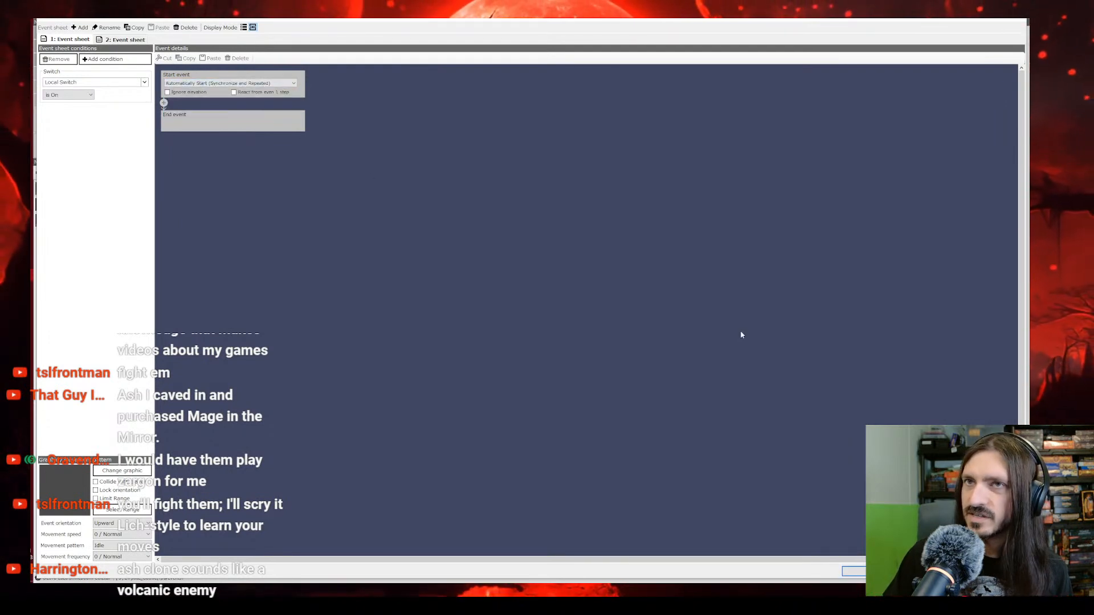
{"action": "left_click", "coordinate": [124, 38]}
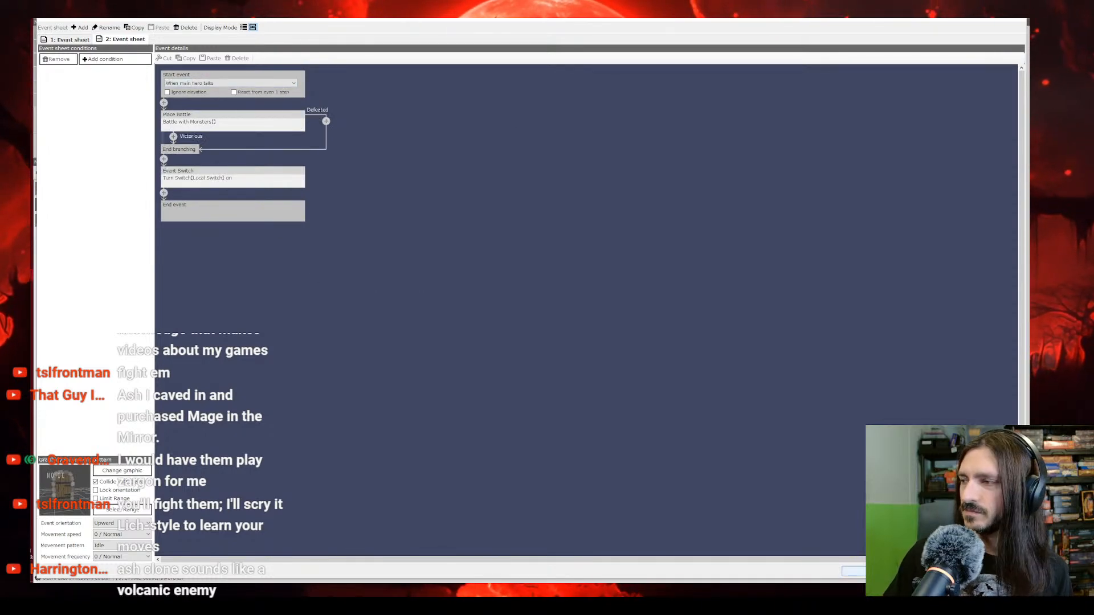
{"action": "left_click", "coordinate": [886, 572]}
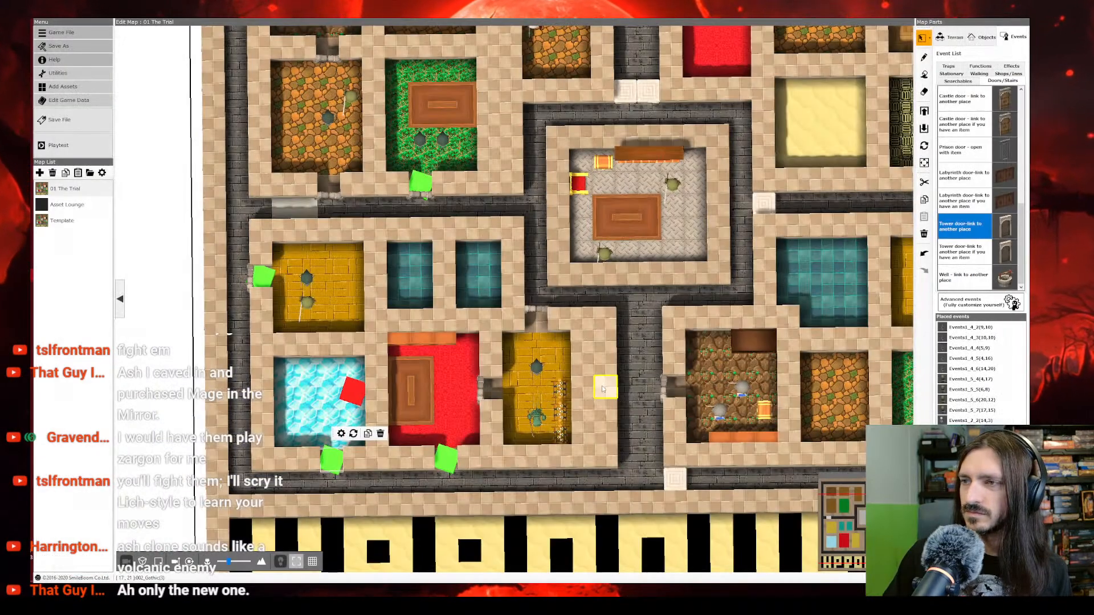
Step: Save the project and playtest a new game, walking the hero to the blue crystal room's door before closing it
{"action": "left_click", "coordinate": [67, 126]}
{"action": "left_click", "coordinate": [72, 141]}
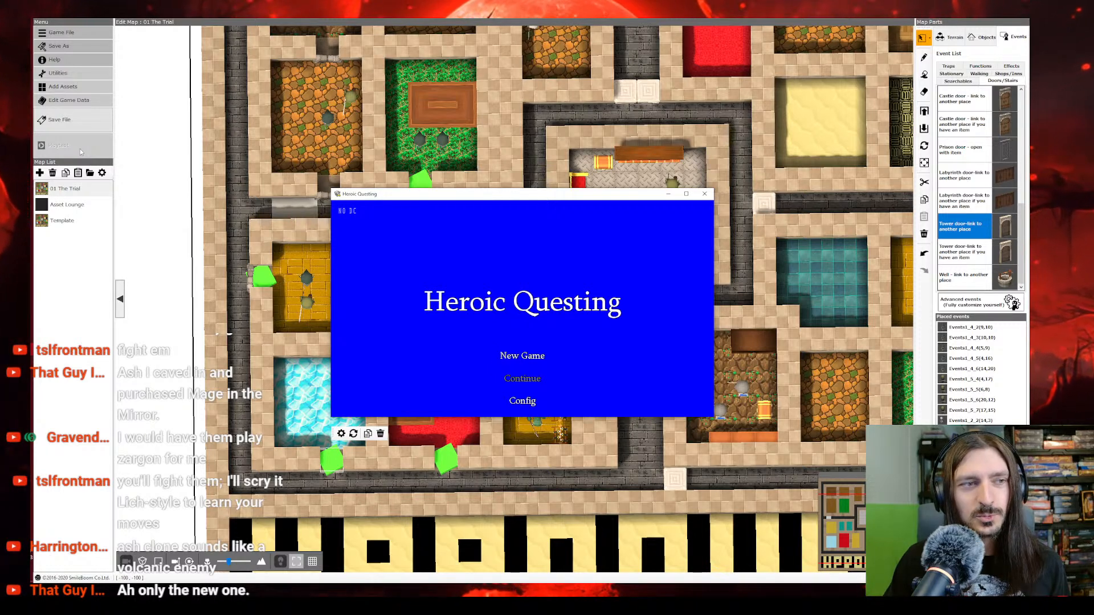
{"action": "key", "text": "Return"}
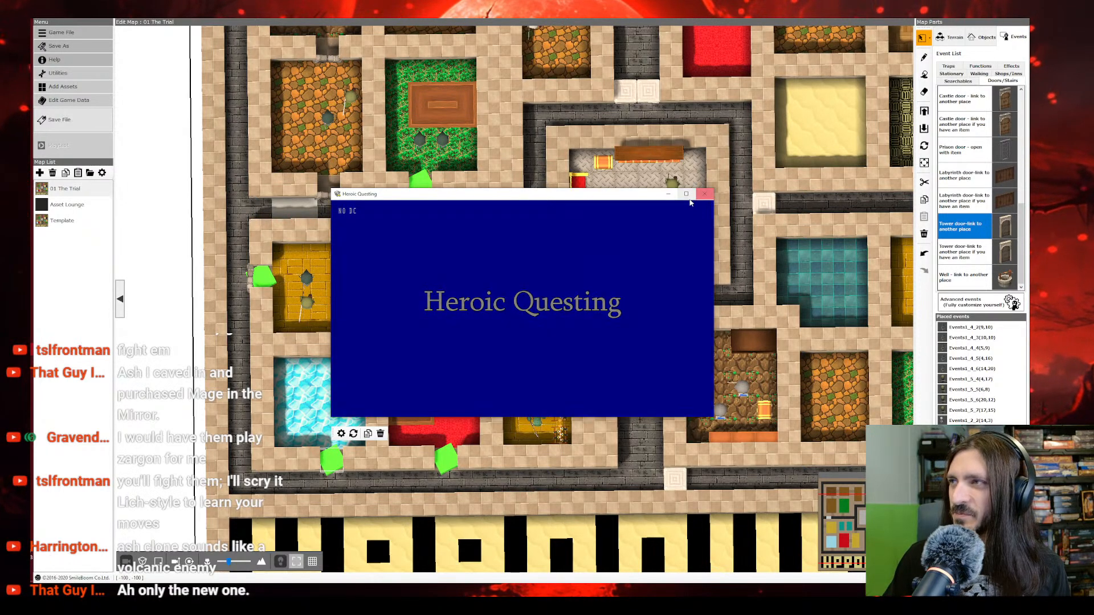
{"action": "key", "text": "Left"}
{"action": "key", "text": "Down"}
{"action": "key", "text": "Down"}
{"action": "key", "text": "Down"}
{"action": "key", "text": "Down"}
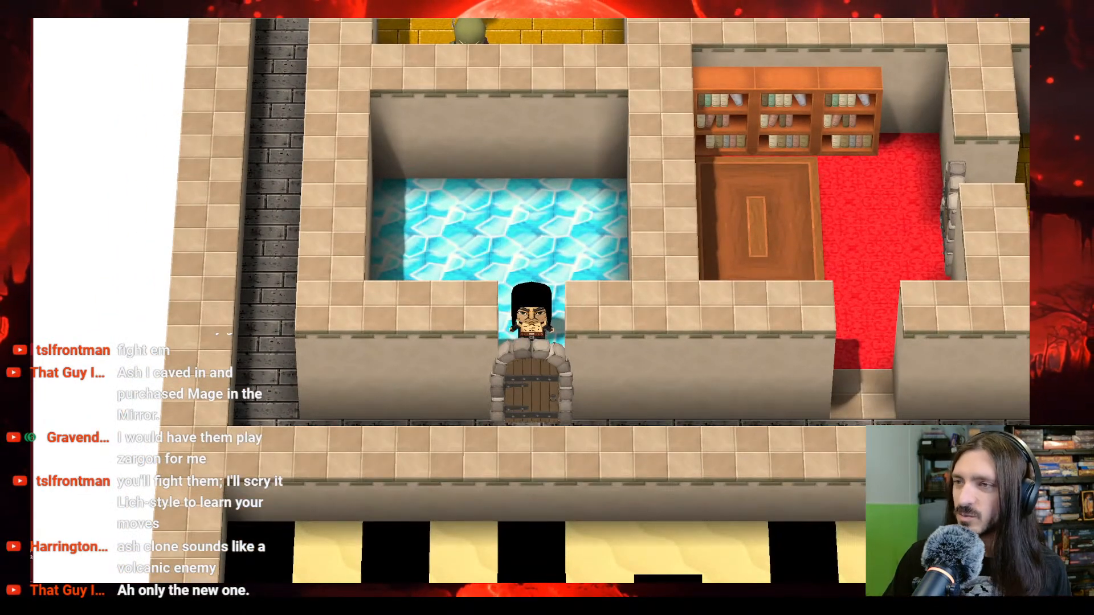
{"action": "key", "text": "alt+F4"}
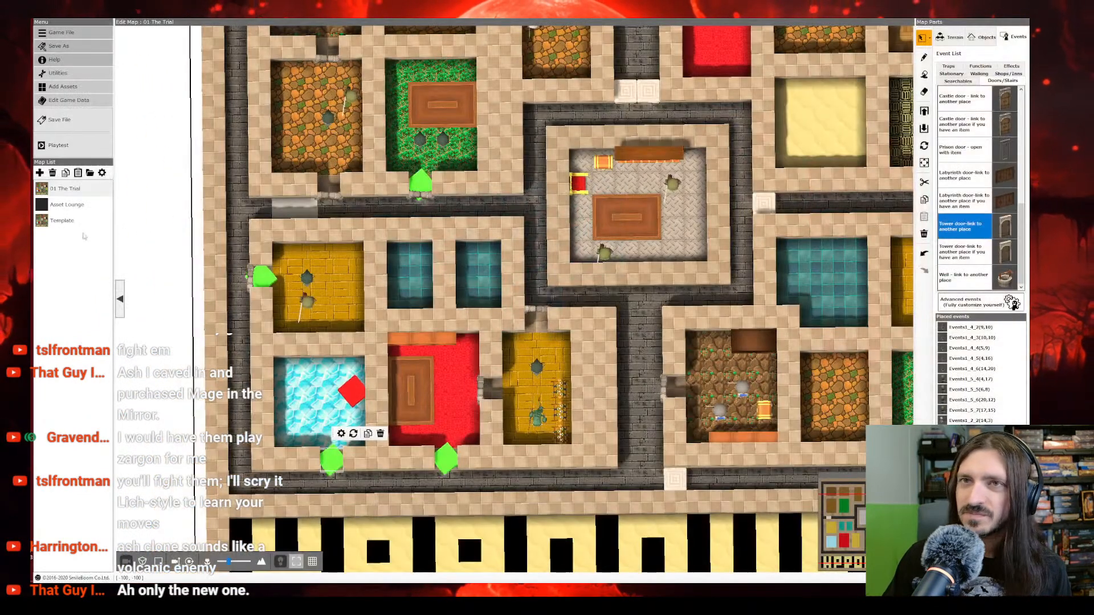
Step: Set the crystal room door's first-sheet Local Switch condition to Is Off and the second sheet's Event Switch command to Turn Off
{"action": "right_click", "coordinate": [339, 455]}
{"action": "left_click", "coordinate": [353, 429]}
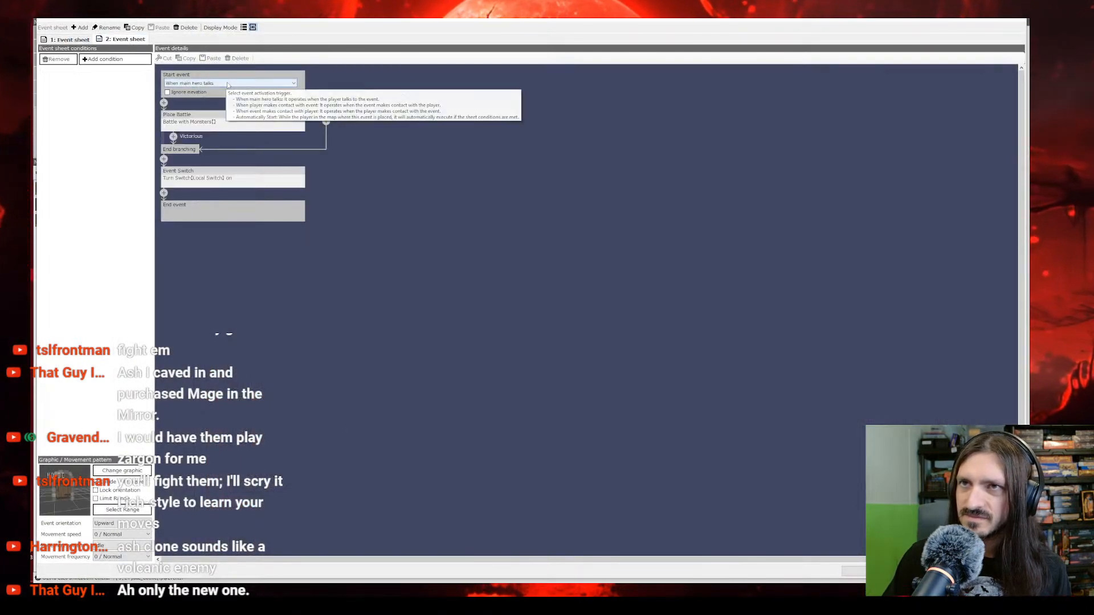
{"action": "left_click", "coordinate": [68, 40]}
{"action": "left_click", "coordinate": [68, 94]}
{"action": "left_click", "coordinate": [70, 110]}
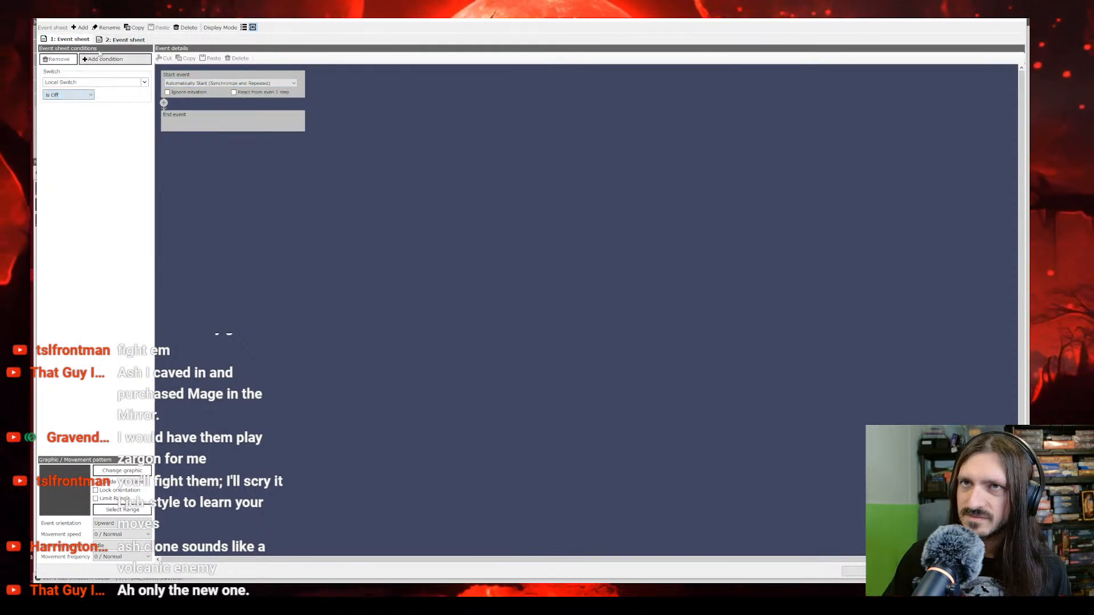
{"action": "left_click", "coordinate": [125, 39]}
{"action": "left_click", "coordinate": [192, 182]}
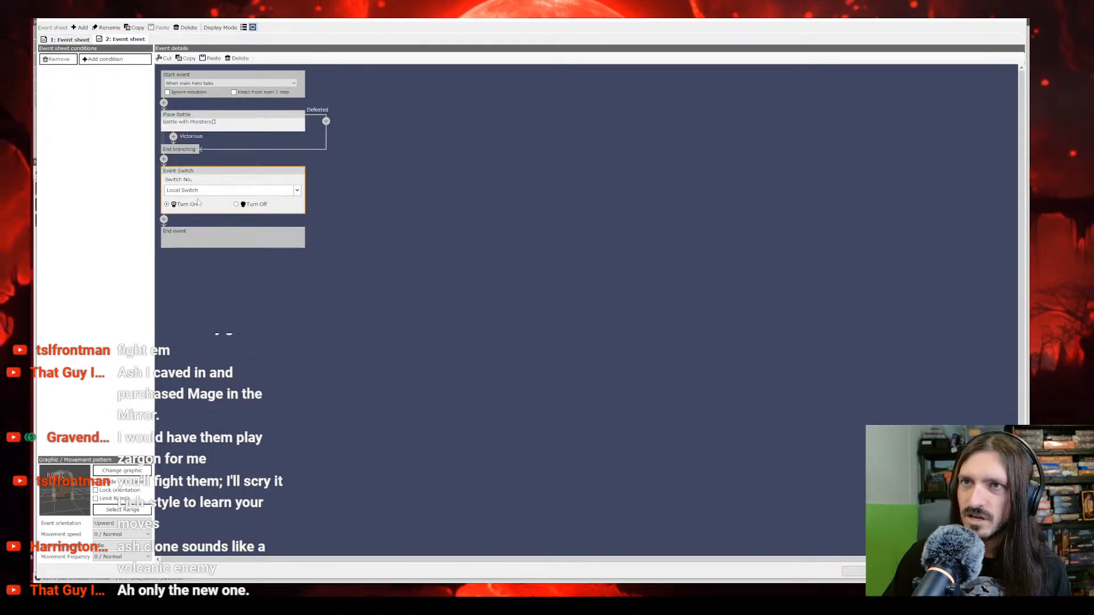
{"action": "left_click", "coordinate": [885, 571]}
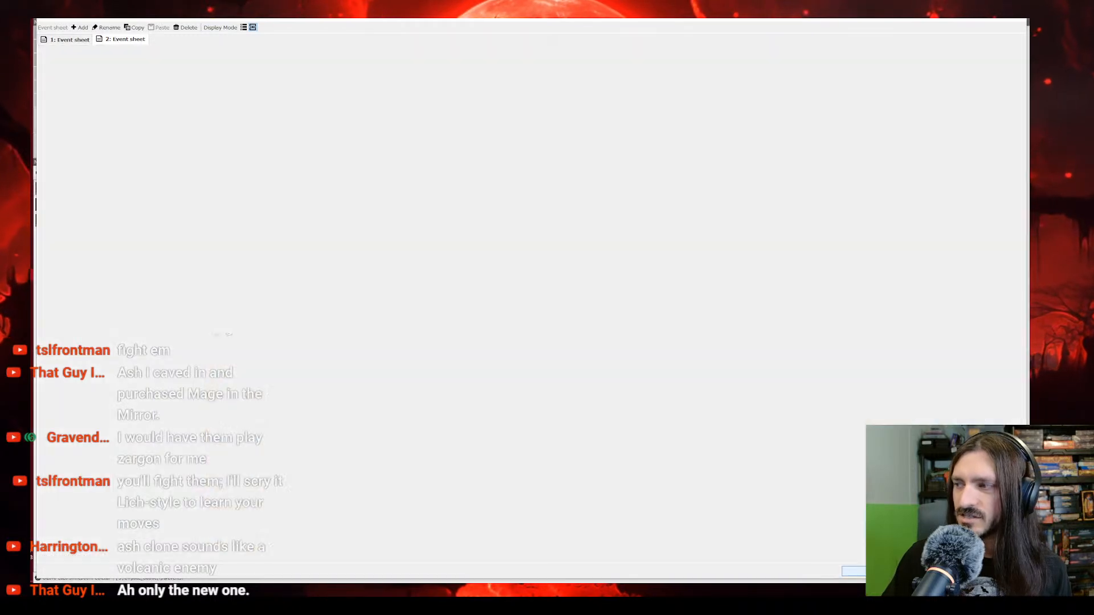
Step: Save the project and playtest the door in a new game, checking the event switches in the debug window
{"action": "left_click", "coordinate": [62, 128]}
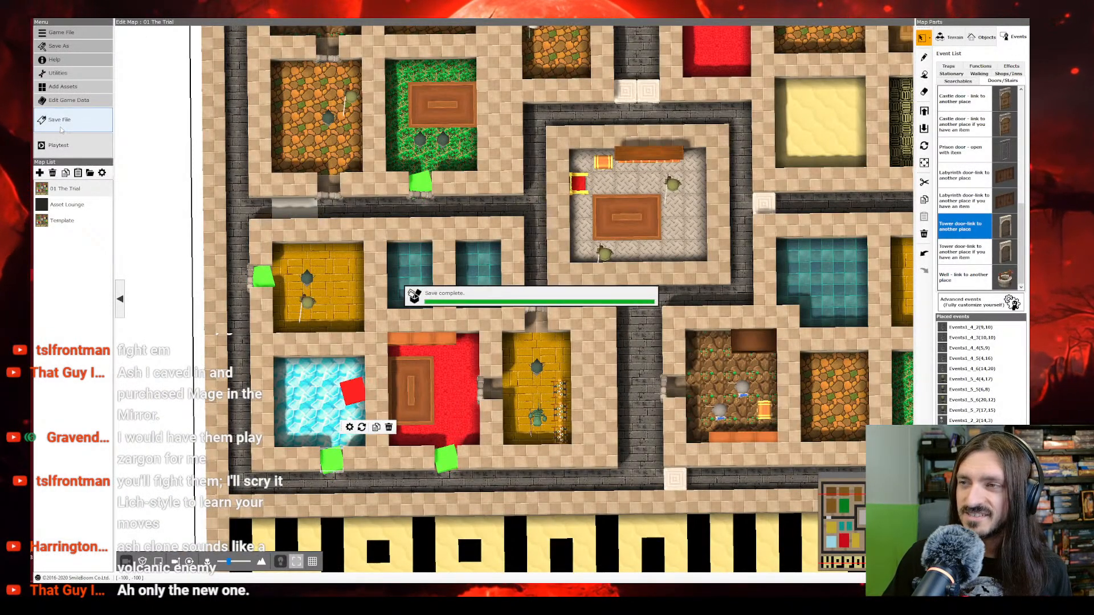
{"action": "left_click", "coordinate": [85, 148]}
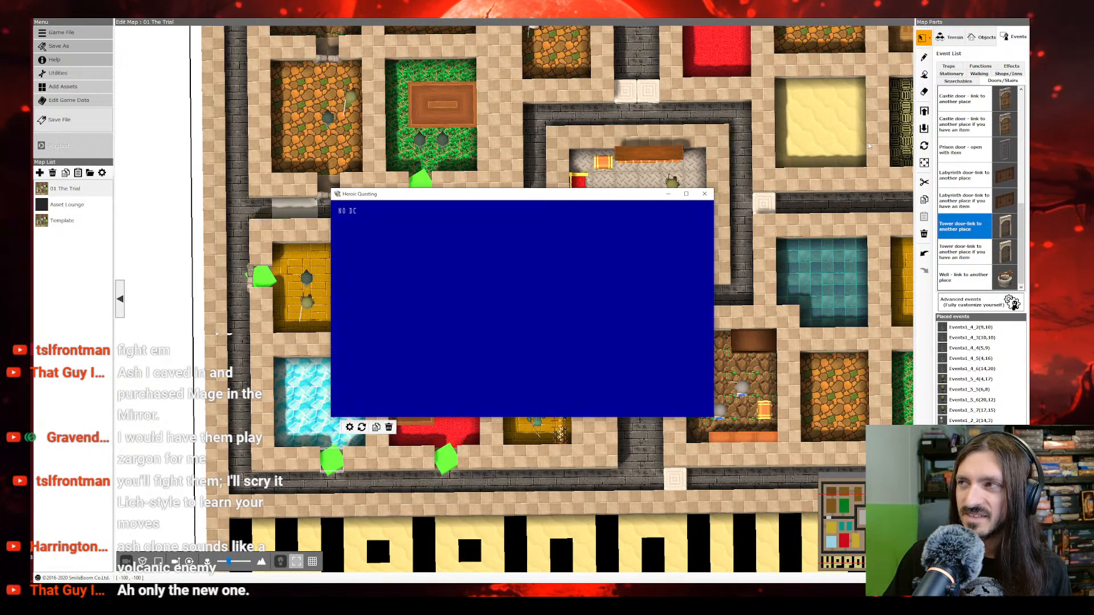
{"action": "left_click", "coordinate": [686, 194]}
{"action": "key", "text": "Return"}
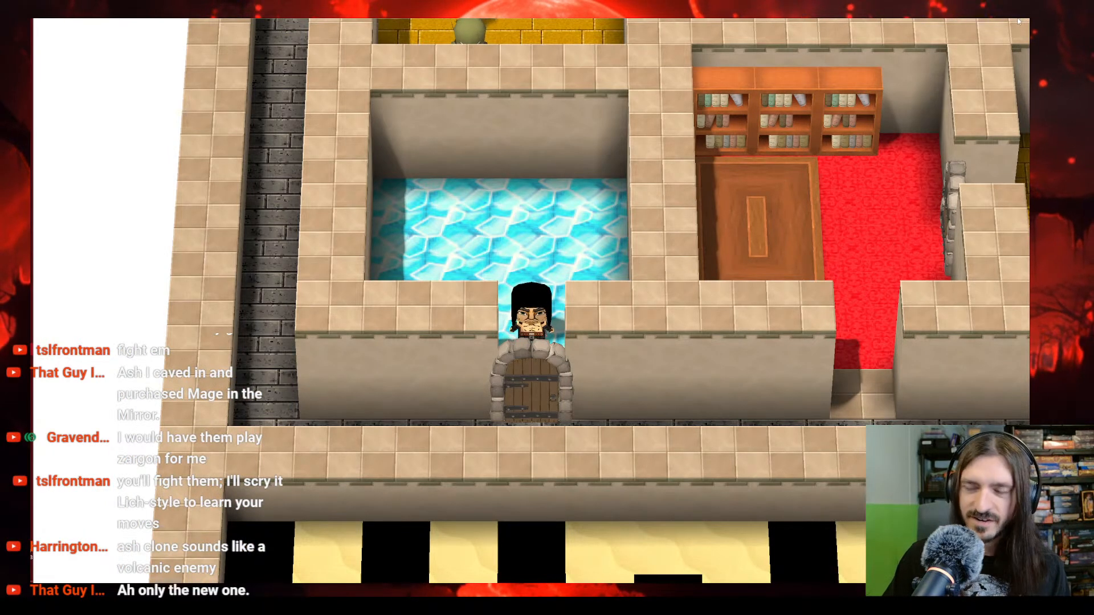
{"action": "key", "text": "F9"}
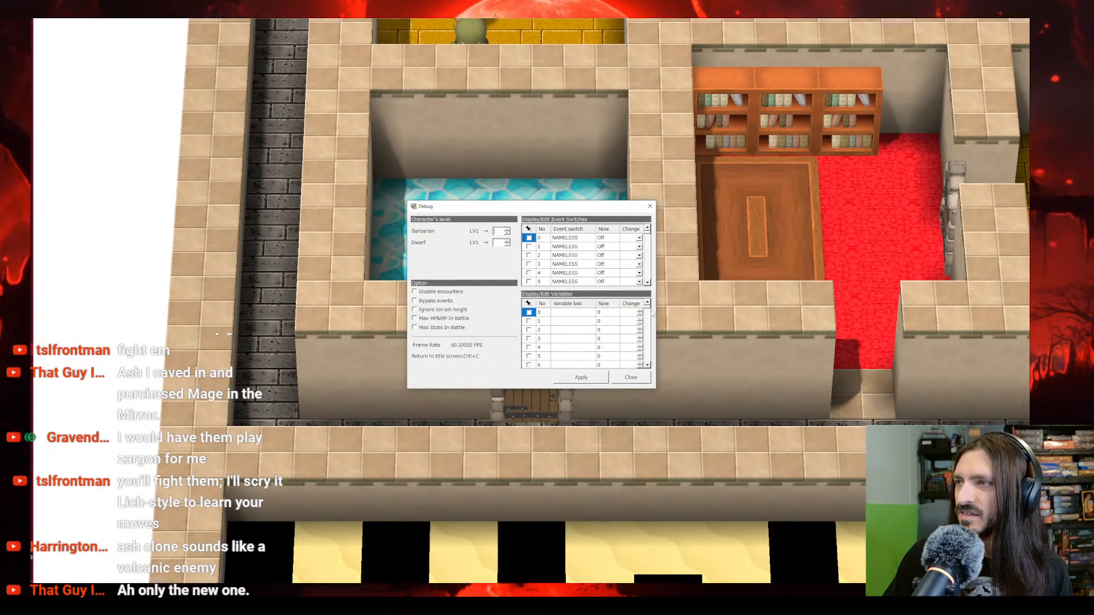
{"action": "left_click", "coordinate": [650, 210]}
{"action": "key", "text": "alt+F4"}
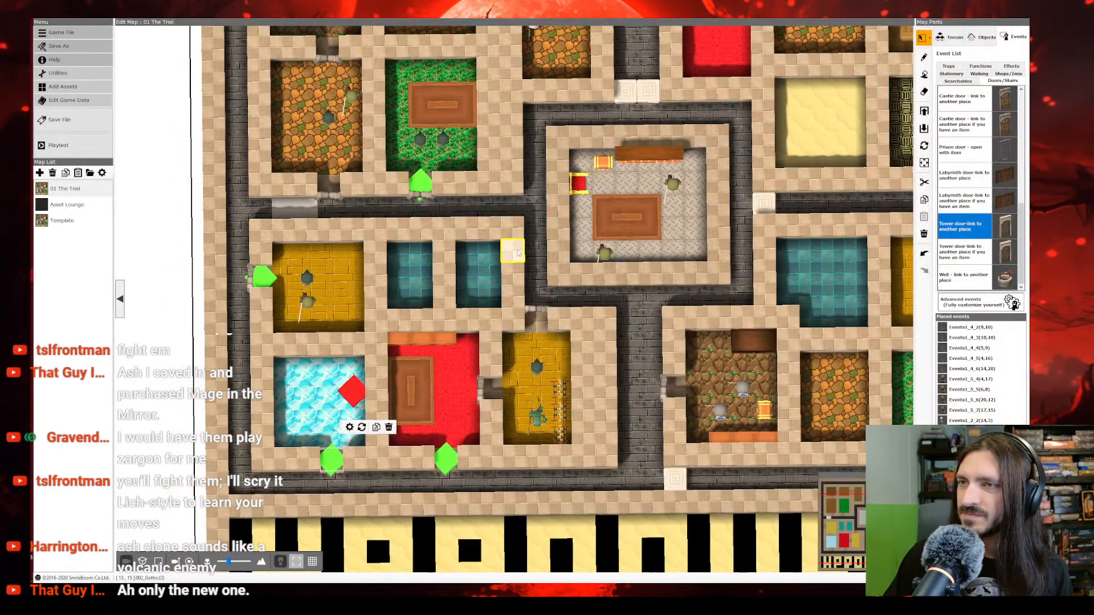
Step: Add an Event Switch condition to the door's second event sheet requiring Local Switch to be On
{"action": "left_click", "coordinate": [349, 428]}
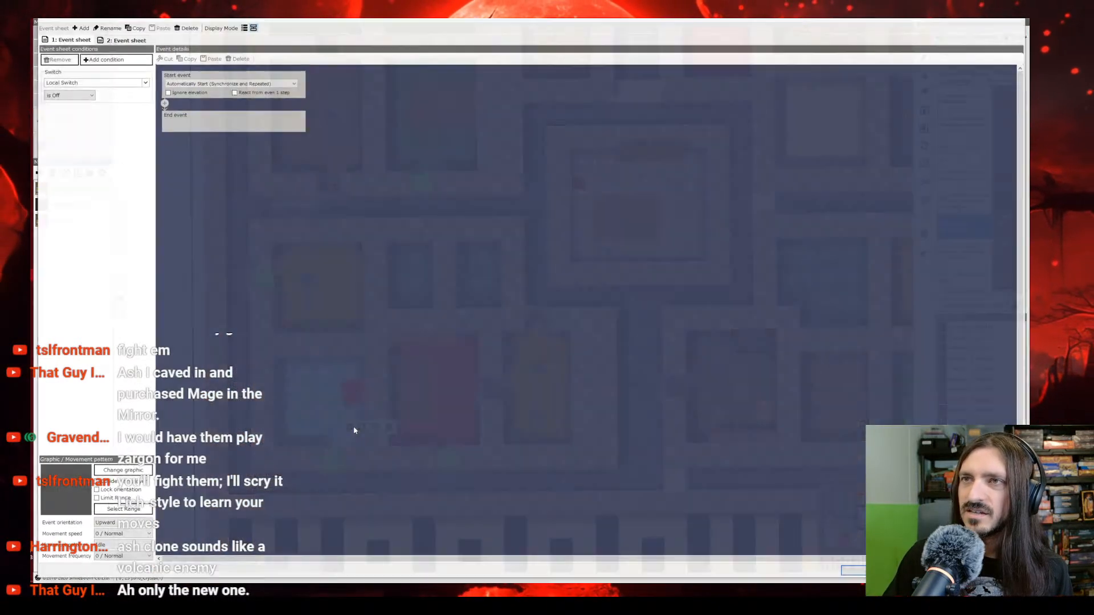
{"action": "left_click", "coordinate": [191, 84]}
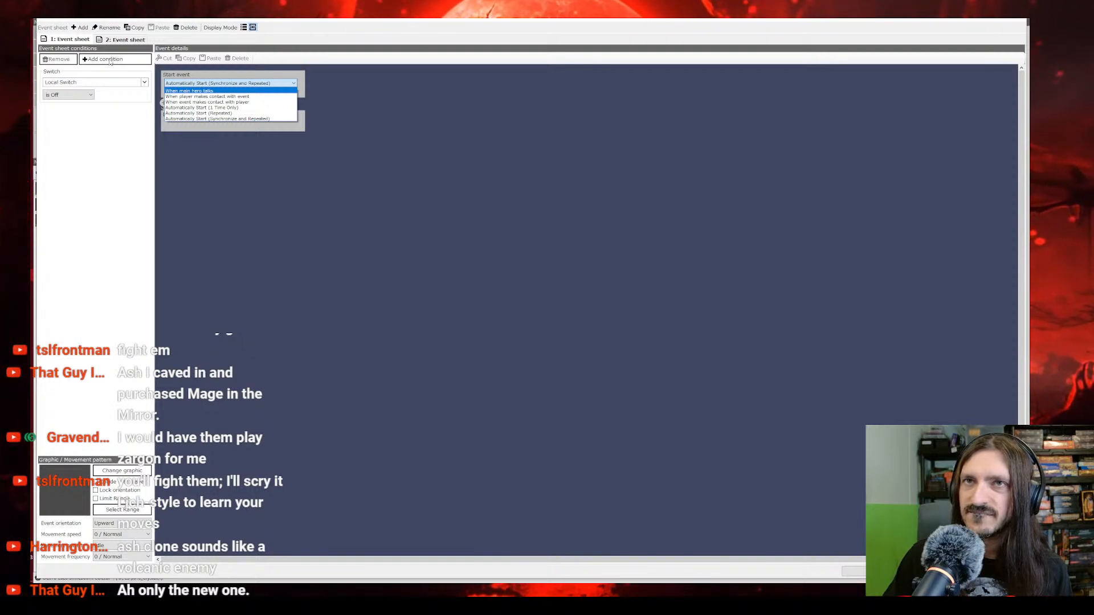
{"action": "left_click", "coordinate": [129, 40]}
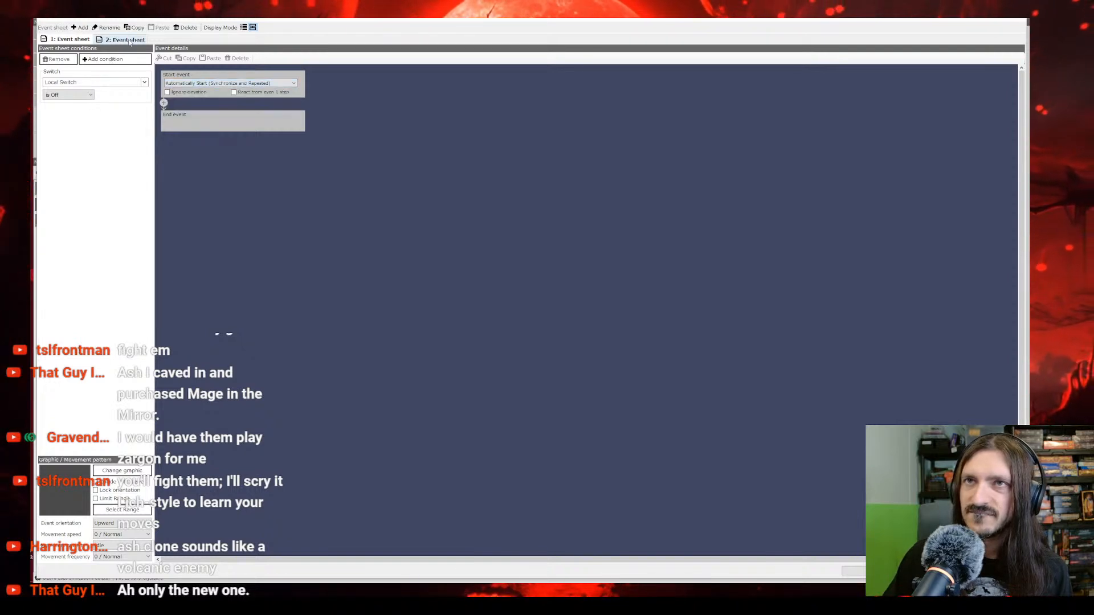
{"action": "left_click", "coordinate": [84, 40]}
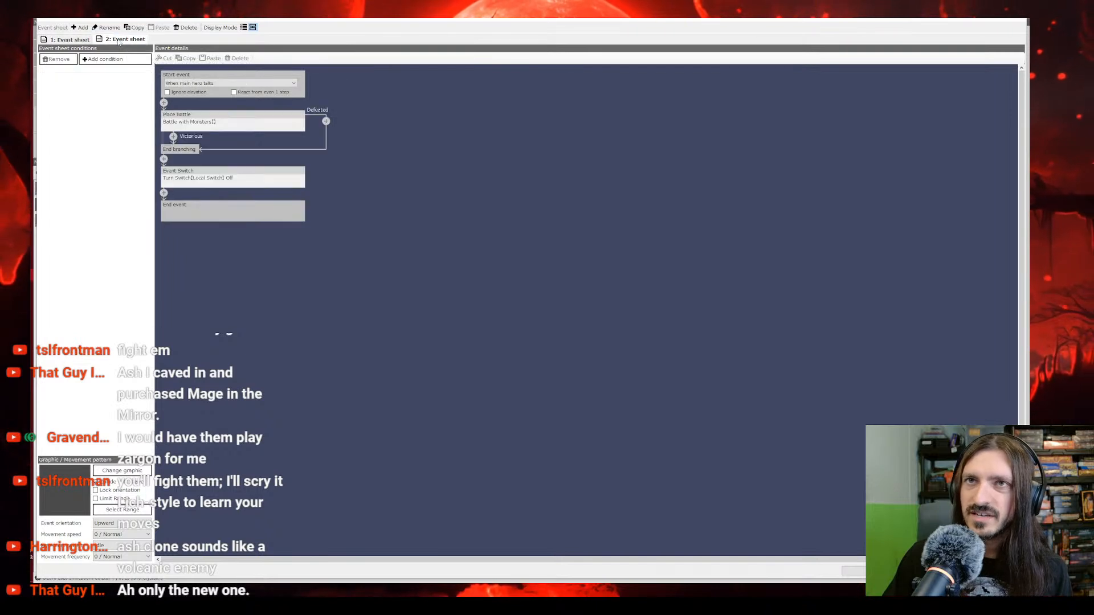
{"action": "left_click", "coordinate": [104, 59]}
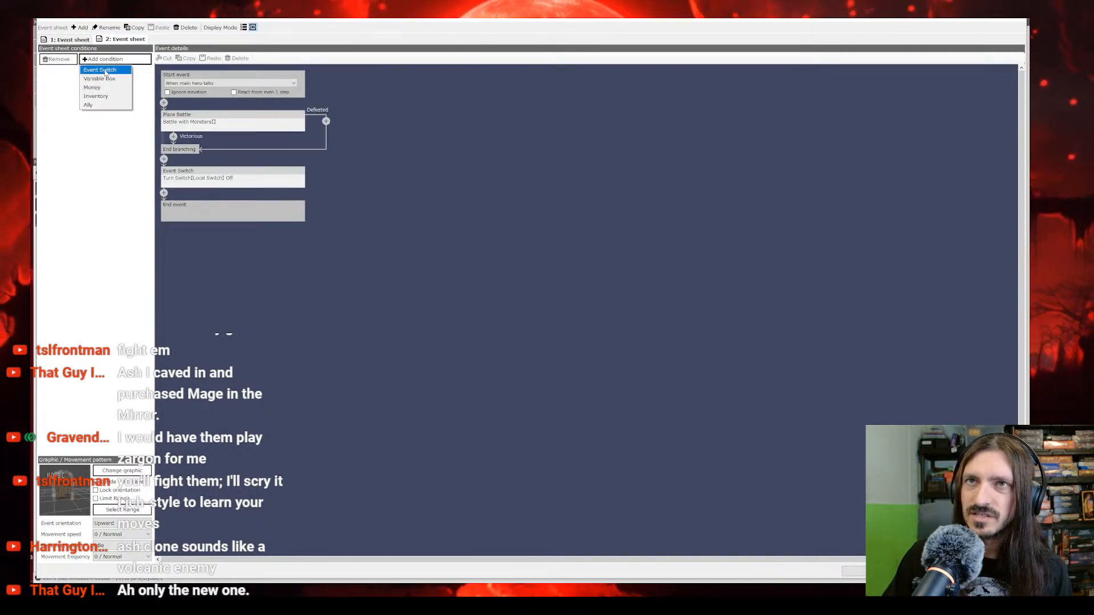
{"action": "left_click", "coordinate": [108, 70]}
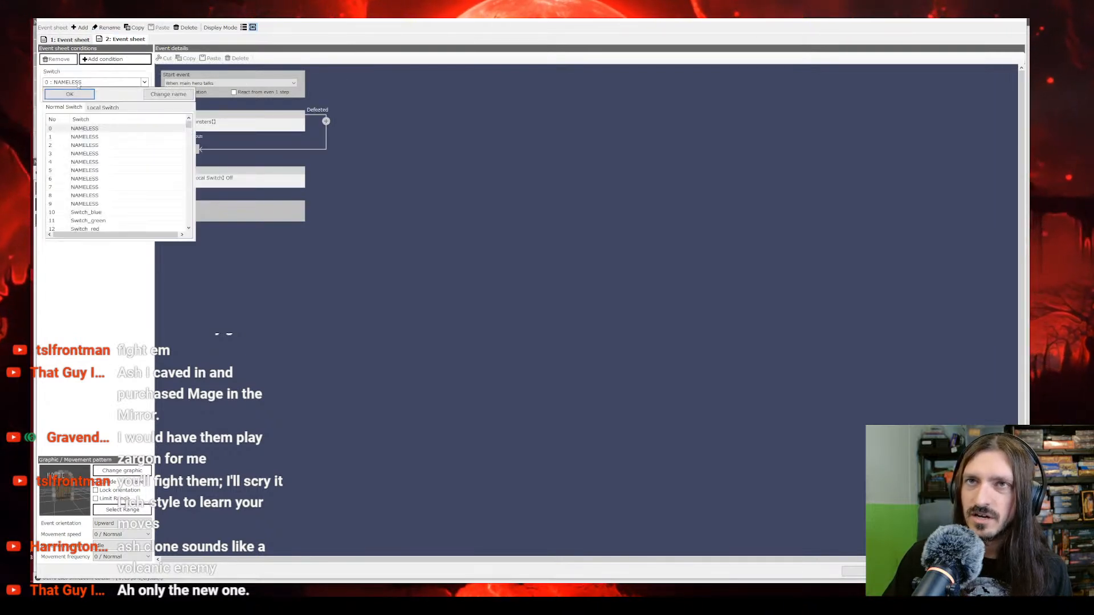
{"action": "left_click", "coordinate": [91, 110]}
{"action": "double_click", "coordinate": [83, 129]}
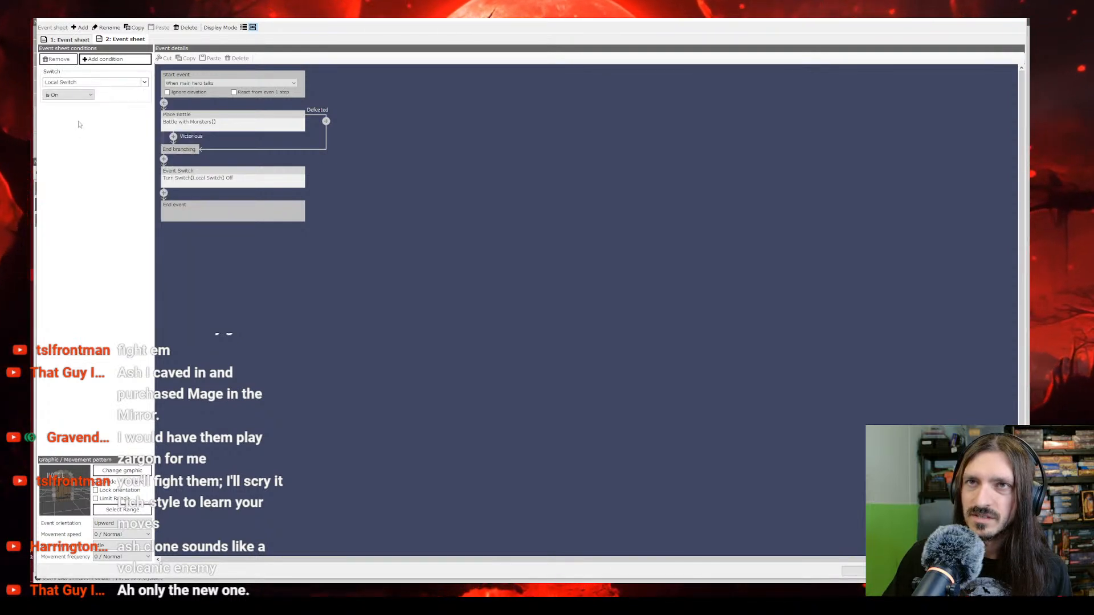
Step: Delete the door's first event sheet and close the event settings
{"action": "left_click", "coordinate": [81, 40]}
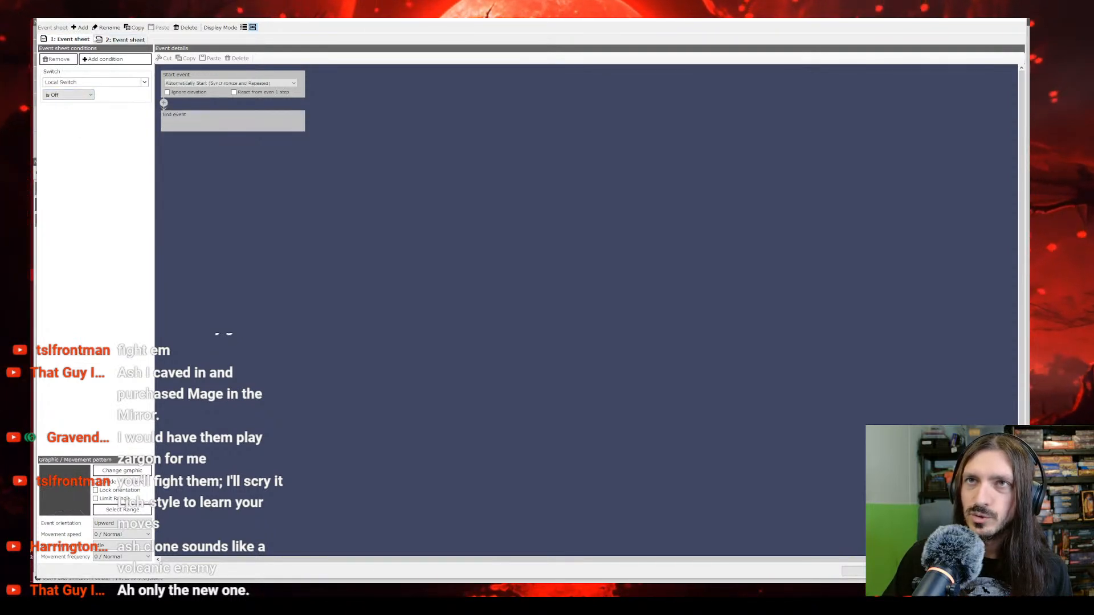
{"action": "left_click", "coordinate": [186, 28]}
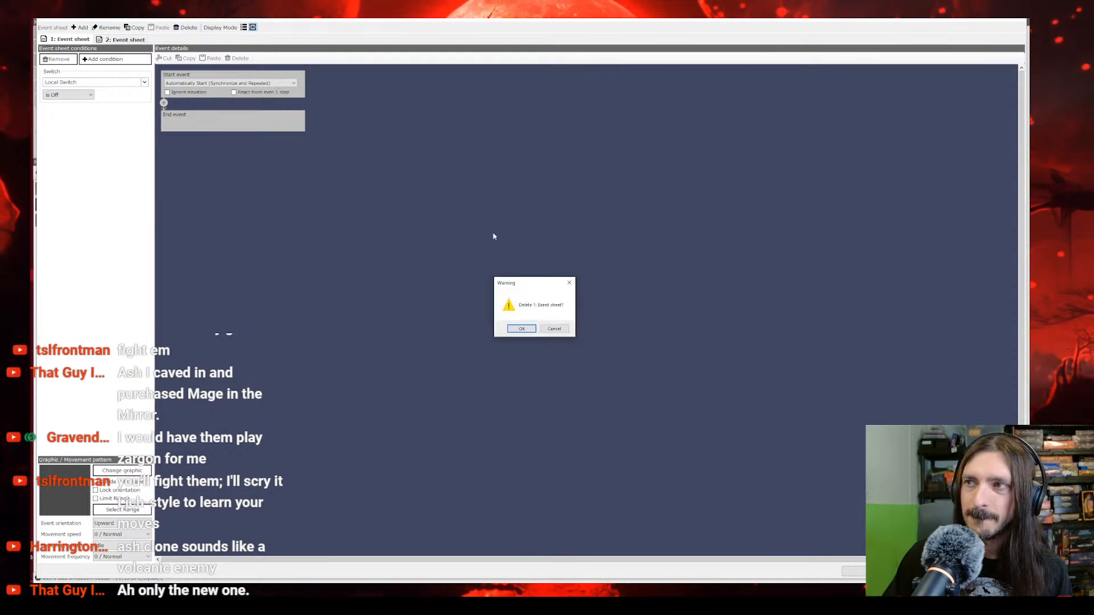
{"action": "left_click", "coordinate": [521, 329]}
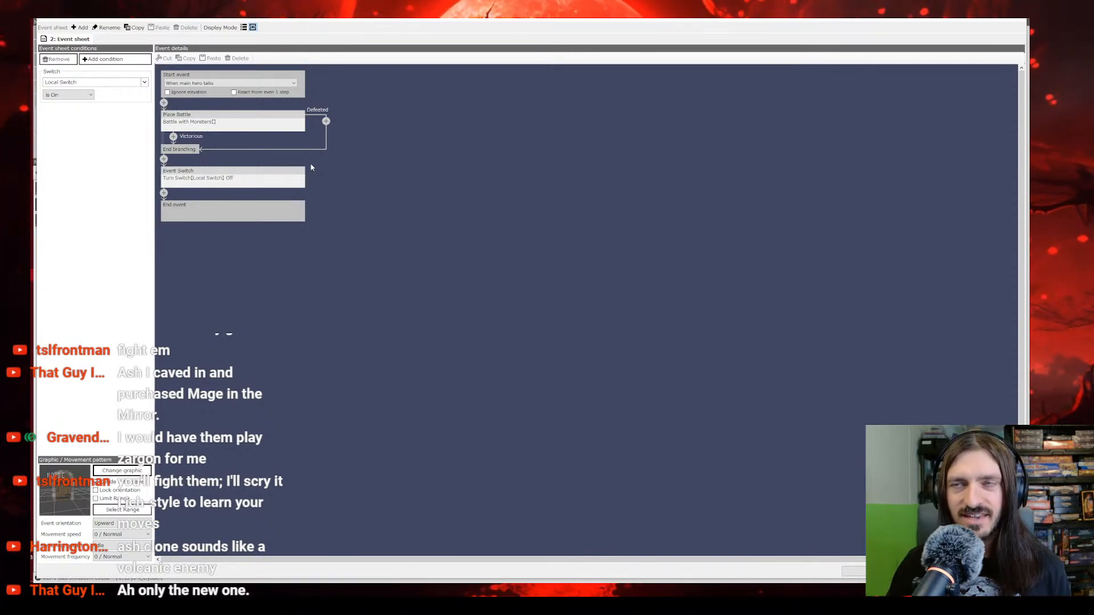
{"action": "left_click", "coordinate": [878, 571]}
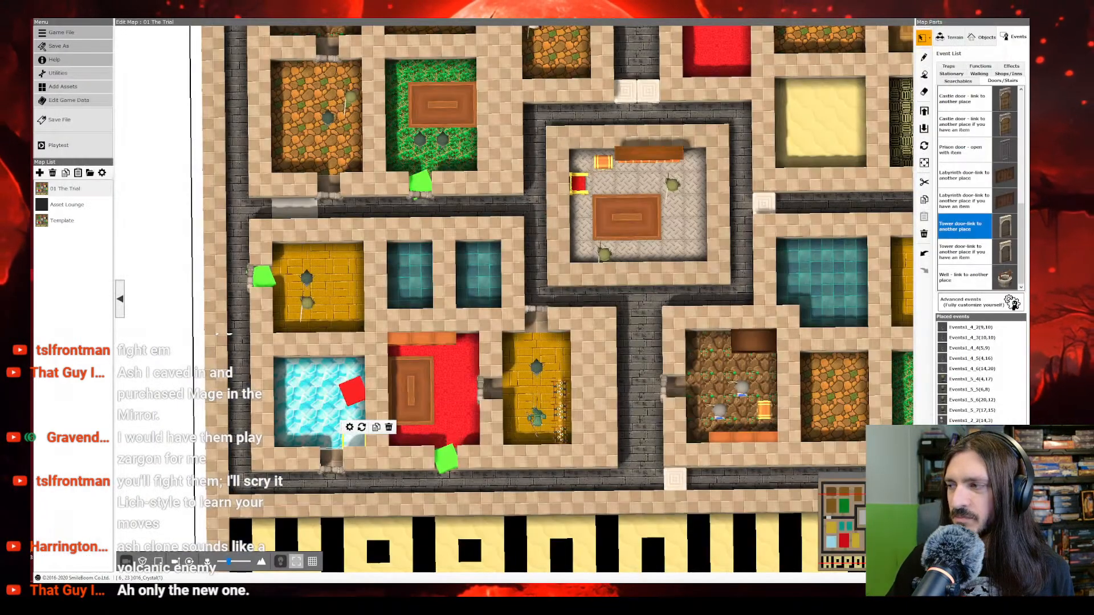
Step: Playtest a new game to check the crystal room's doorway with the single event sheet, and close the playtest
{"action": "left_click", "coordinate": [73, 148]}
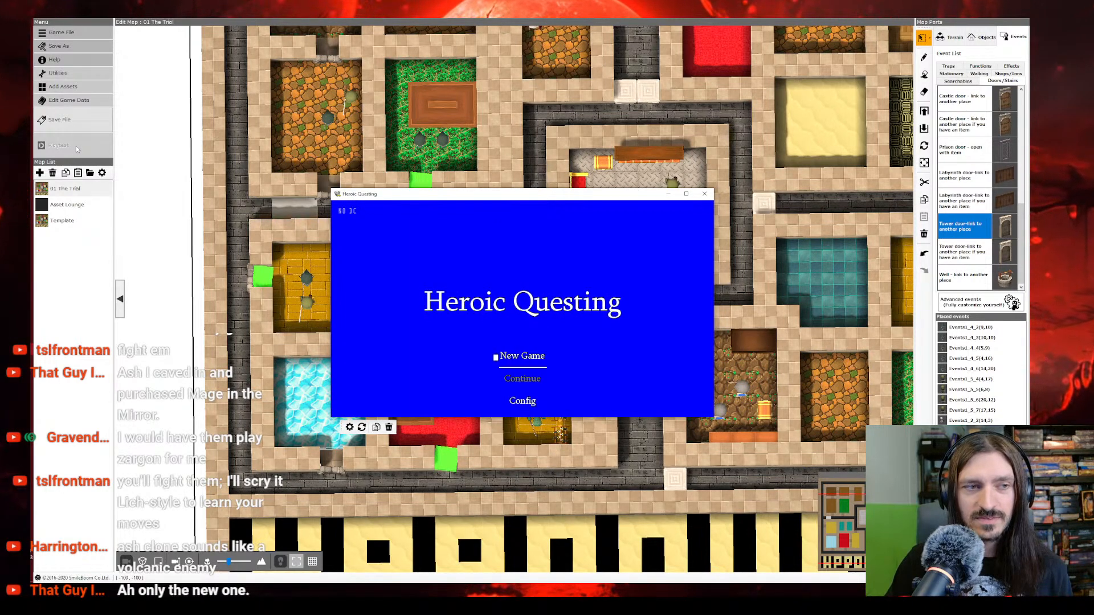
{"action": "key", "text": "Return"}
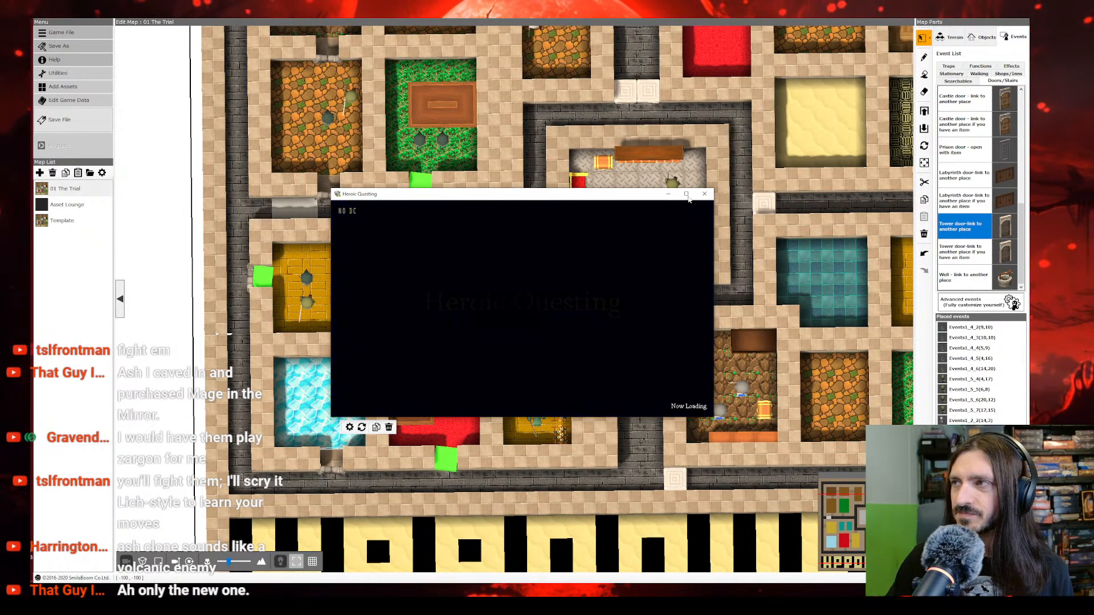
{"action": "key", "text": "Down"}
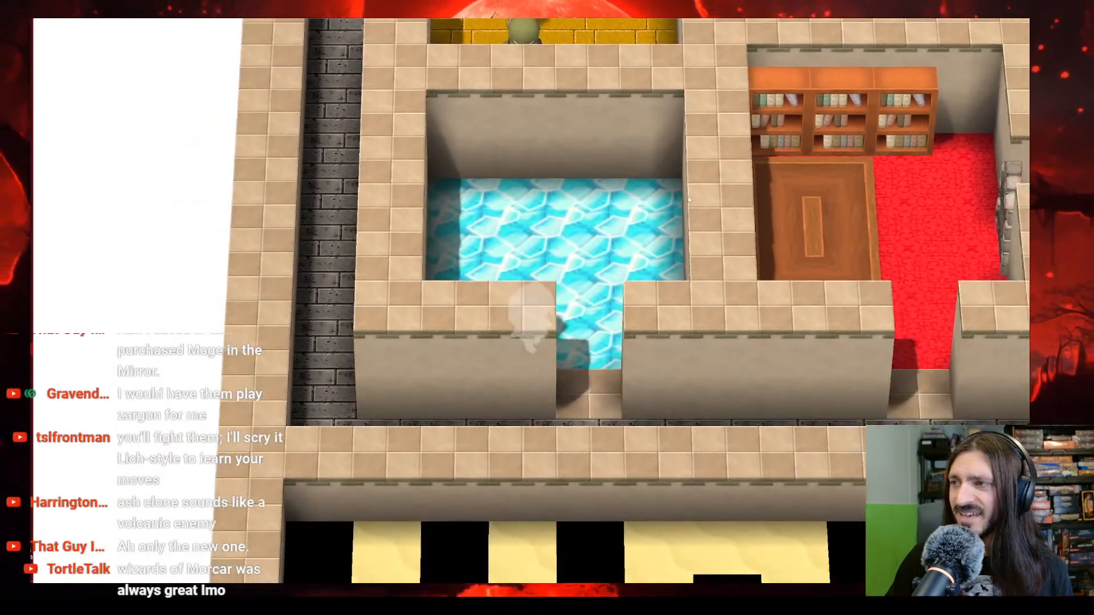
{"action": "key", "text": "Escape"}
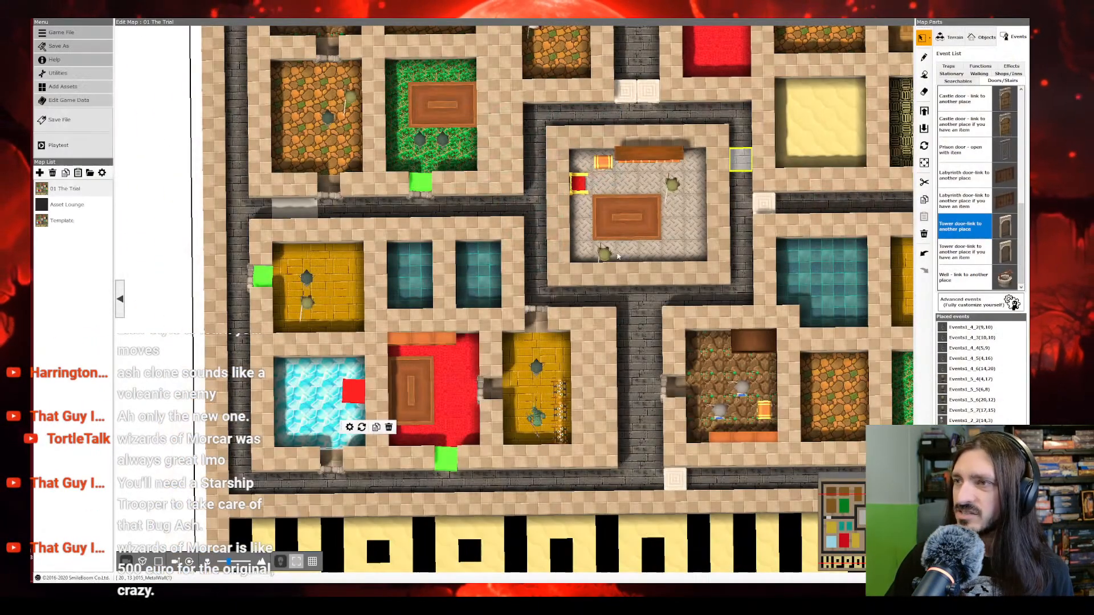
{"action": "right_click", "coordinate": [336, 463]}
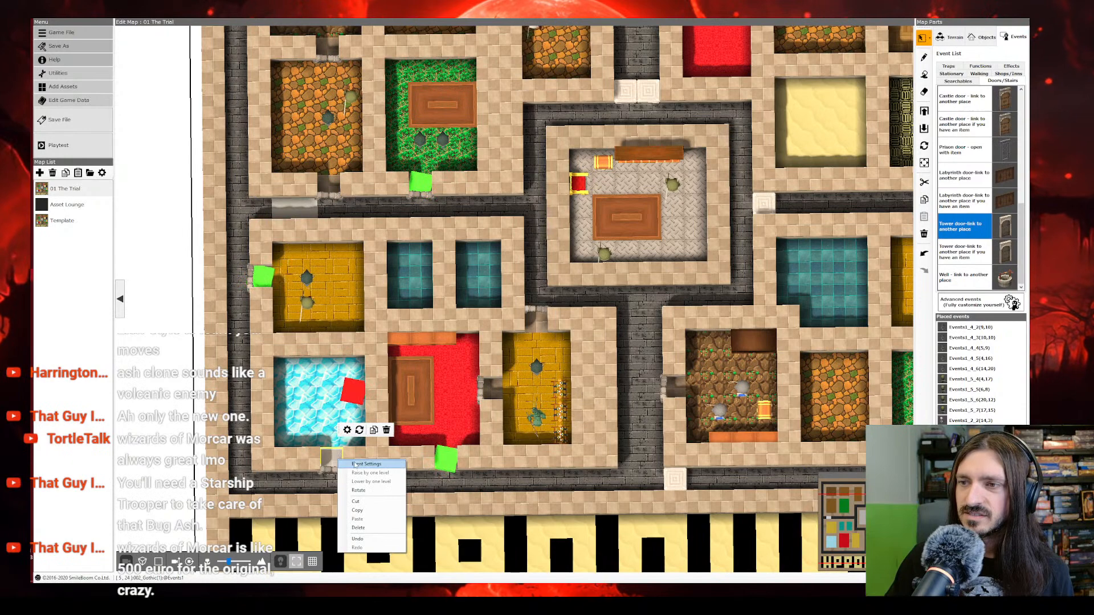
{"action": "left_click", "coordinate": [356, 462]}
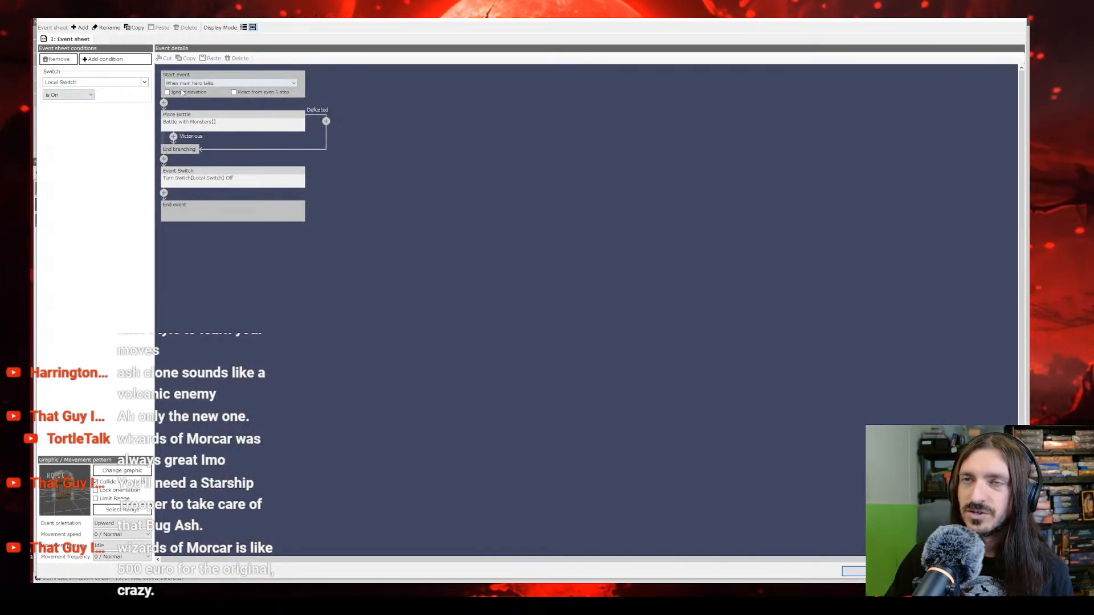
{"action": "left_click", "coordinate": [83, 95]}
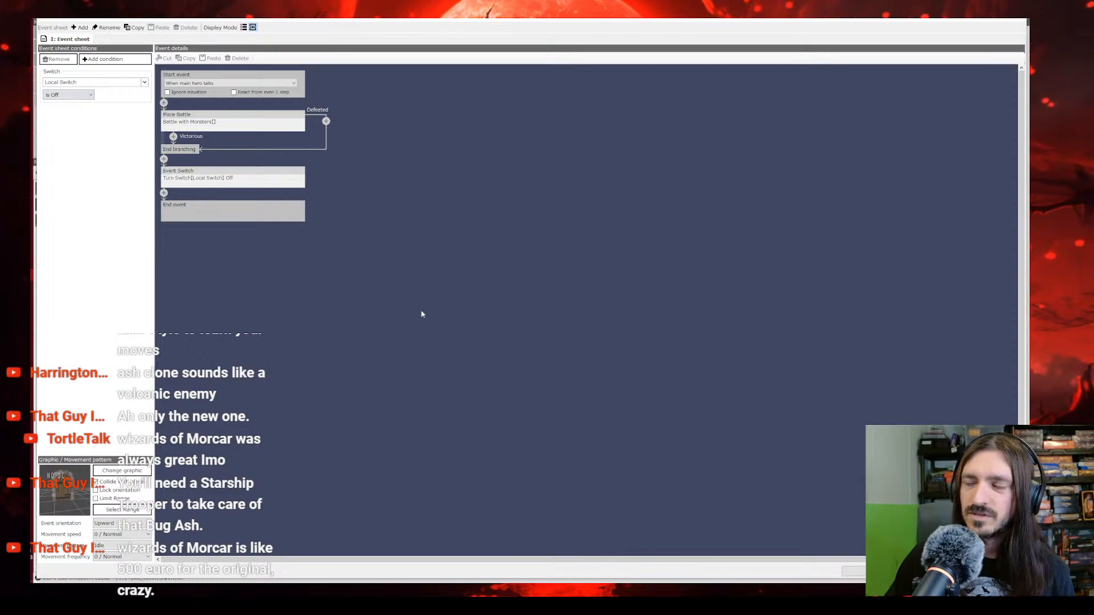
{"action": "left_click", "coordinate": [872, 571]}
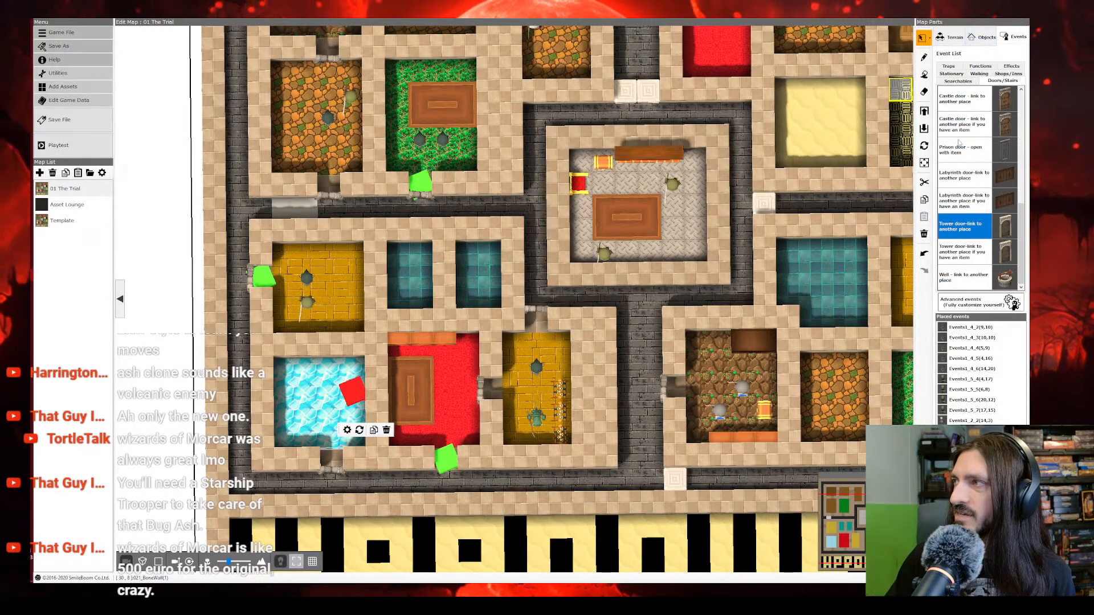
Step: Examine both sheets of a "Treasure chest - acquire item" event placed in the lower corridor and converted to an advanced event, then discard it
{"action": "scroll", "coordinate": [960, 90], "scroll_direction": "up", "scroll_amount": 5}
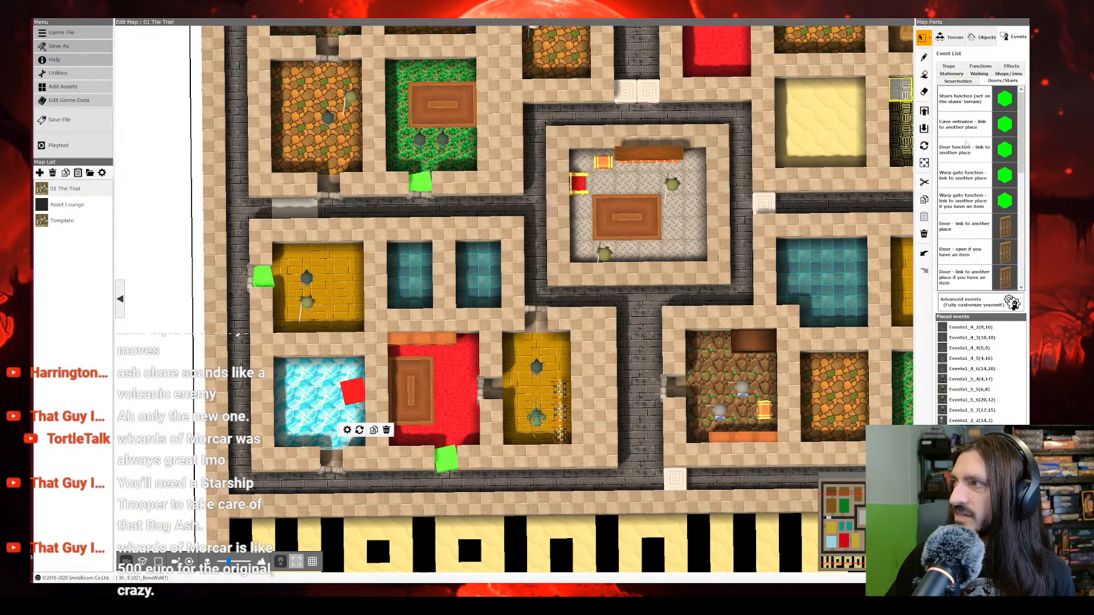
{"action": "left_click", "coordinate": [959, 81]}
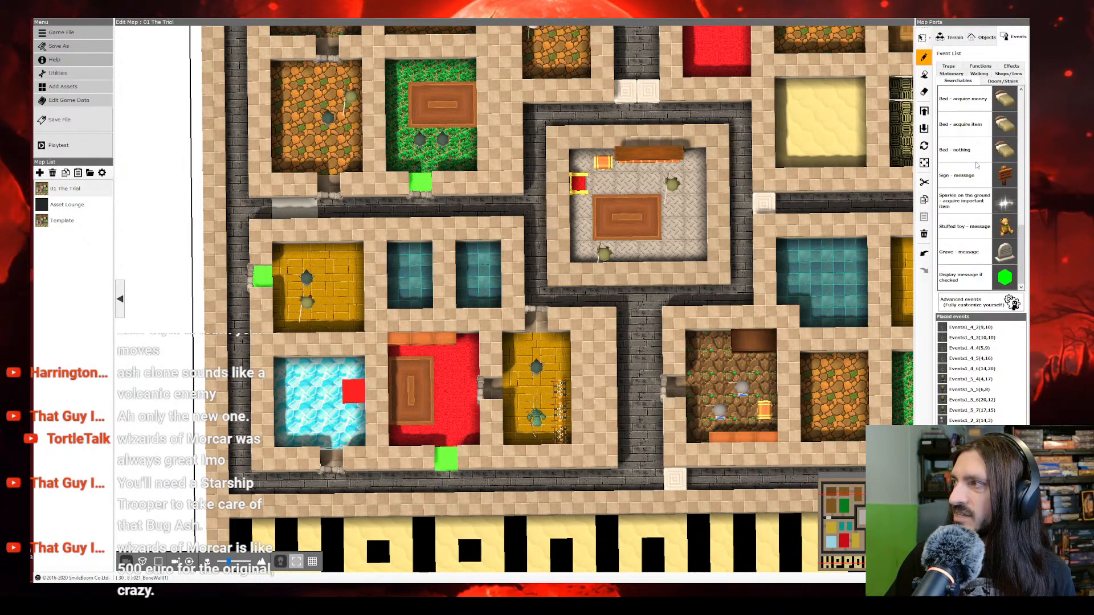
{"action": "scroll", "coordinate": [976, 182], "scroll_direction": "up", "scroll_amount": 5}
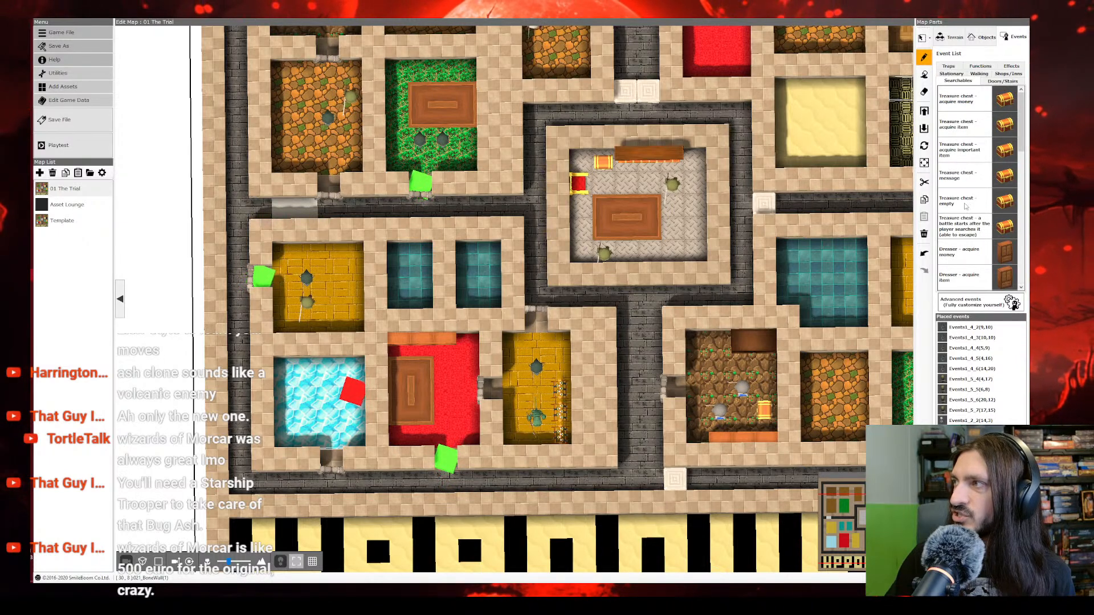
{"action": "left_click", "coordinate": [967, 129]}
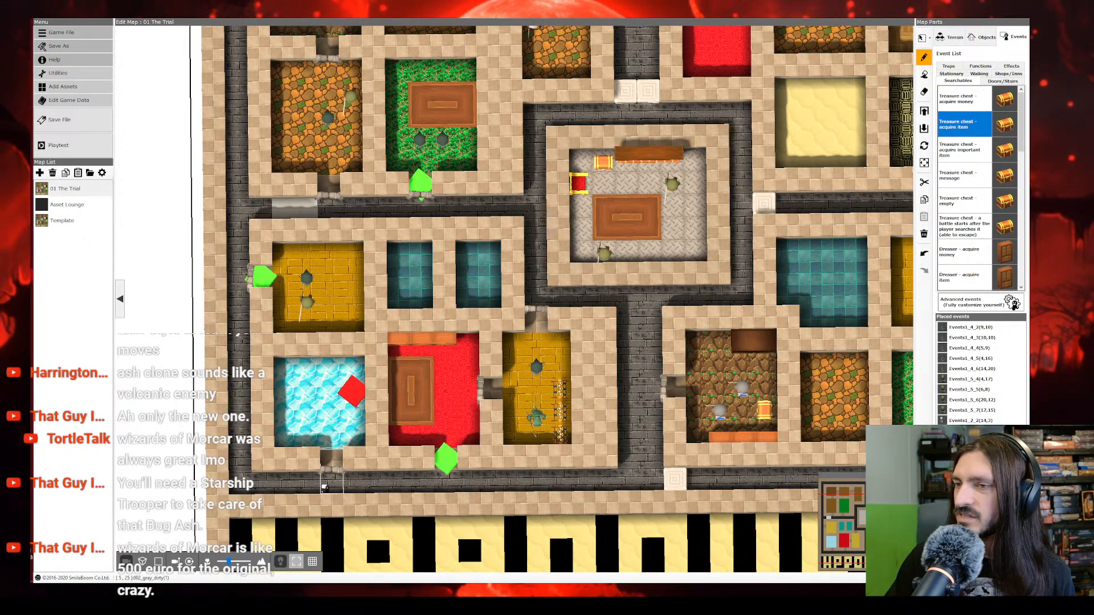
{"action": "left_click", "coordinate": [283, 486]}
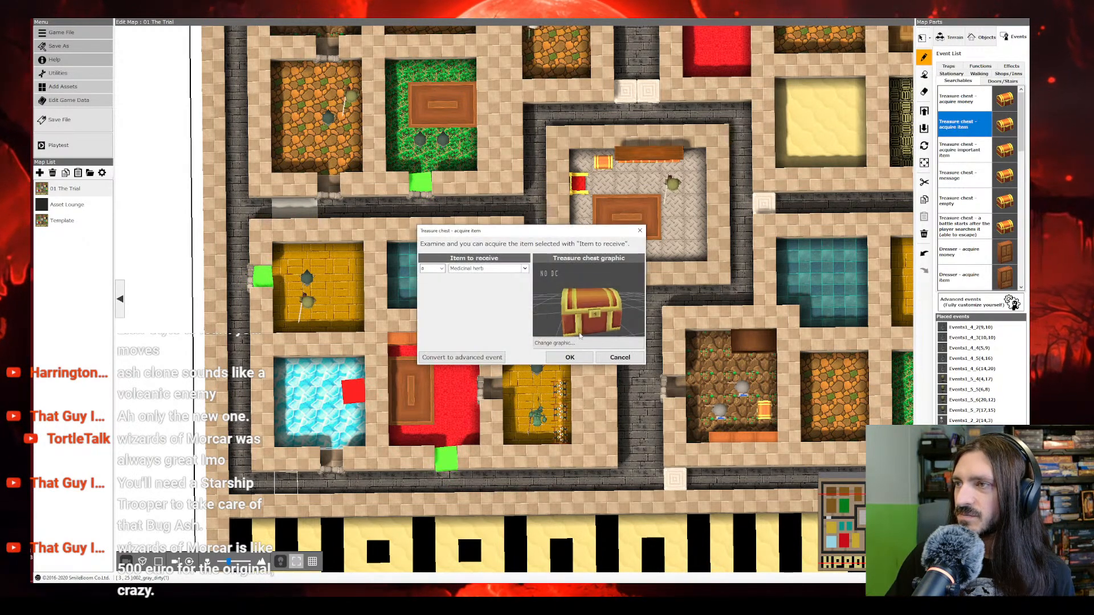
{"action": "left_click", "coordinate": [472, 358]}
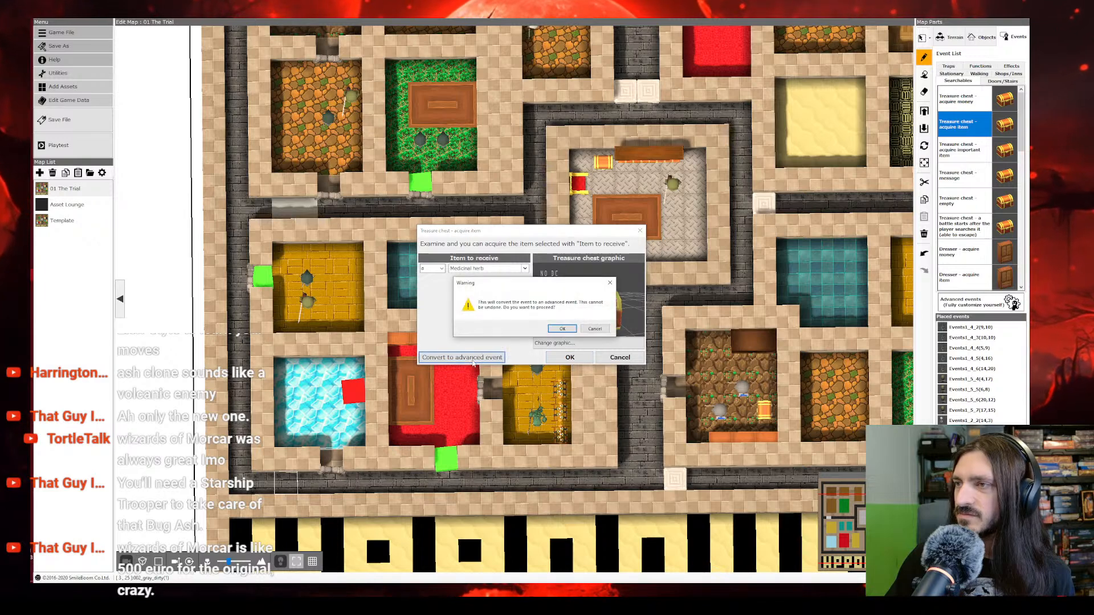
{"action": "left_click", "coordinate": [561, 329]}
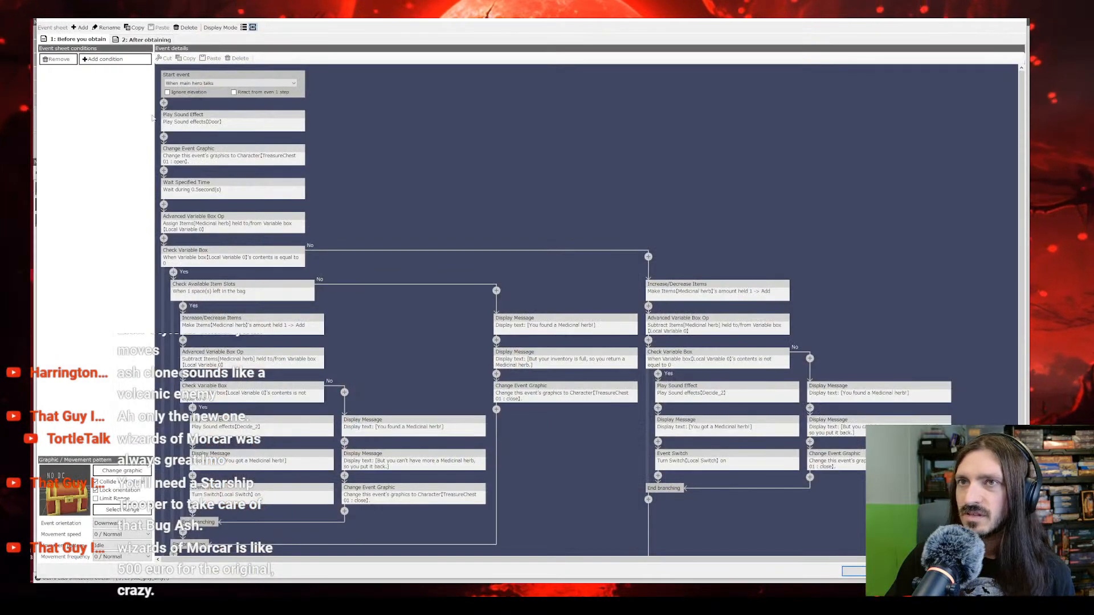
{"action": "left_click", "coordinate": [145, 39]}
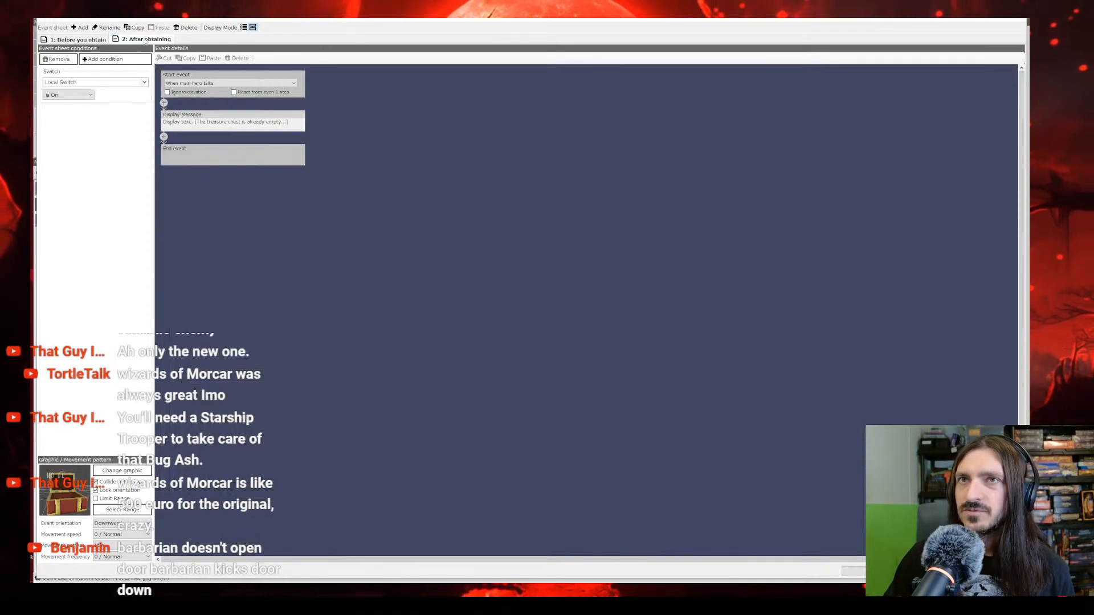
{"action": "left_click", "coordinate": [91, 40]}
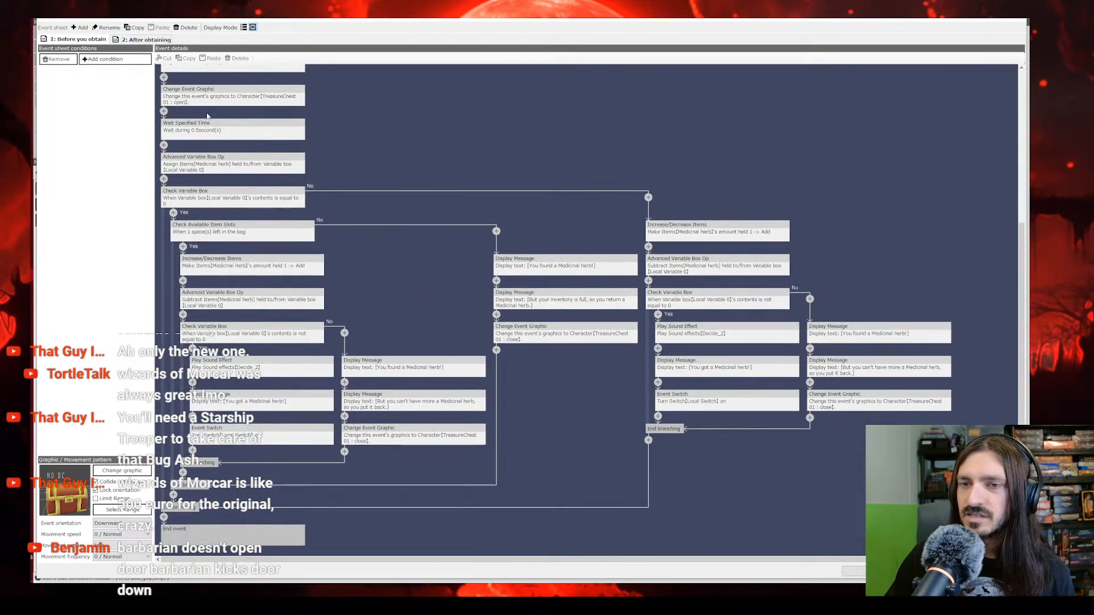
{"action": "left_click", "coordinate": [146, 39]}
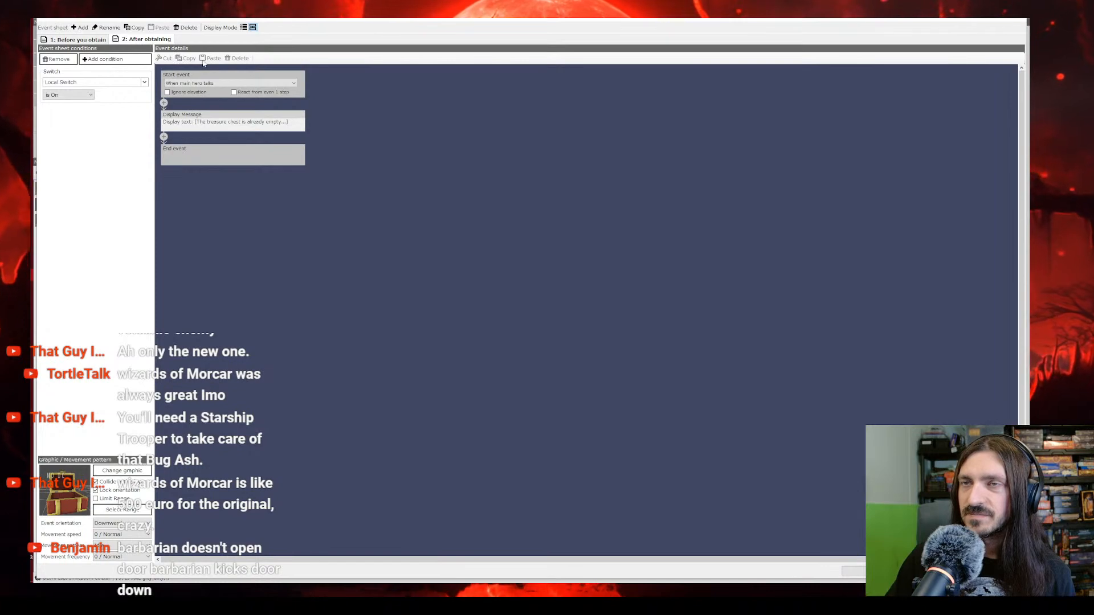
{"action": "left_click", "coordinate": [911, 571]}
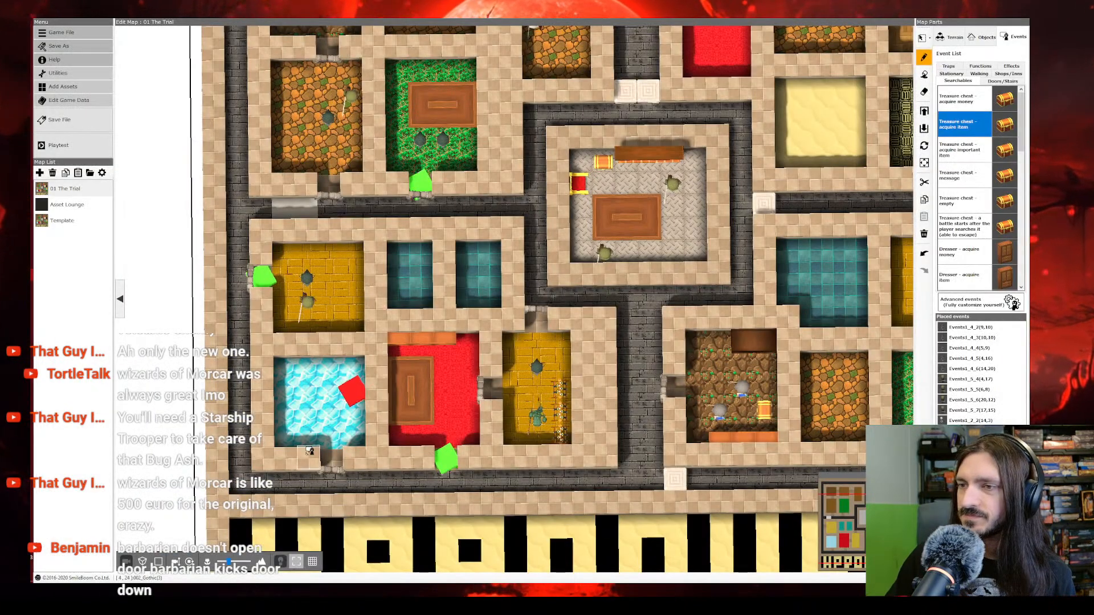
Step: In the crystal room door's event sheet, require Local Switch to be Off and make the Event Switch command turn Local Switch on
{"action": "right_click", "coordinate": [334, 461]}
{"action": "right_click", "coordinate": [335, 462]}
{"action": "left_click", "coordinate": [354, 472]}
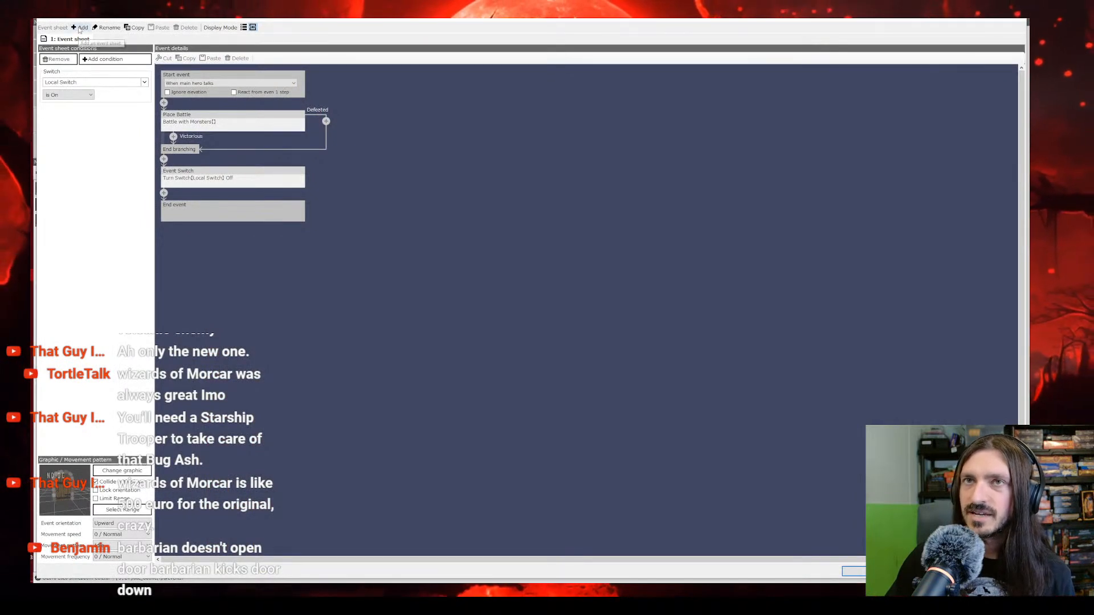
{"action": "left_click", "coordinate": [77, 95]}
{"action": "left_click", "coordinate": [76, 111]}
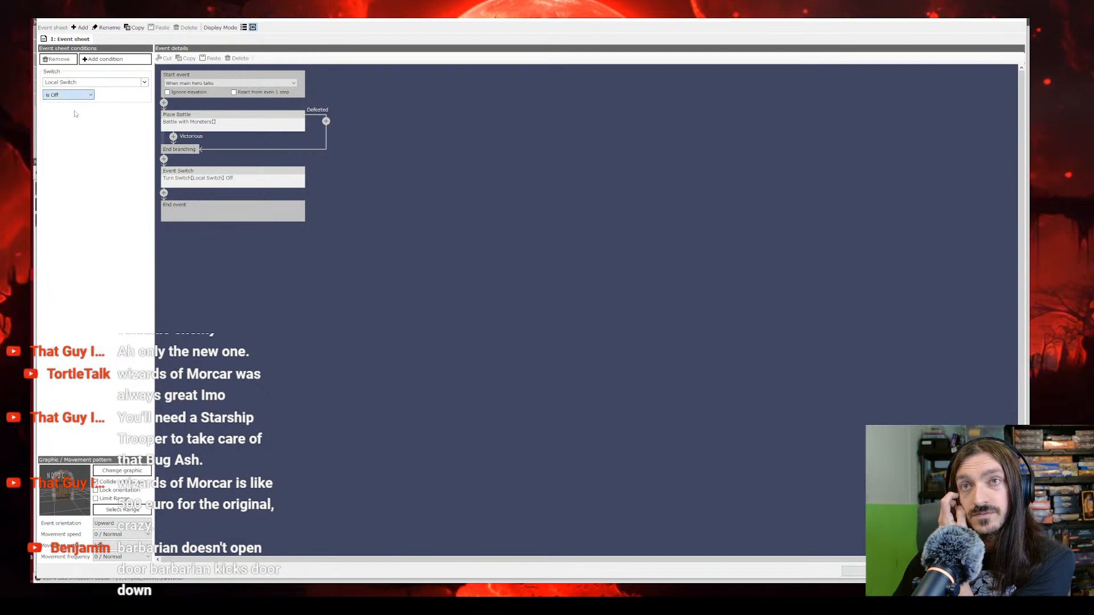
{"action": "left_click", "coordinate": [262, 186]}
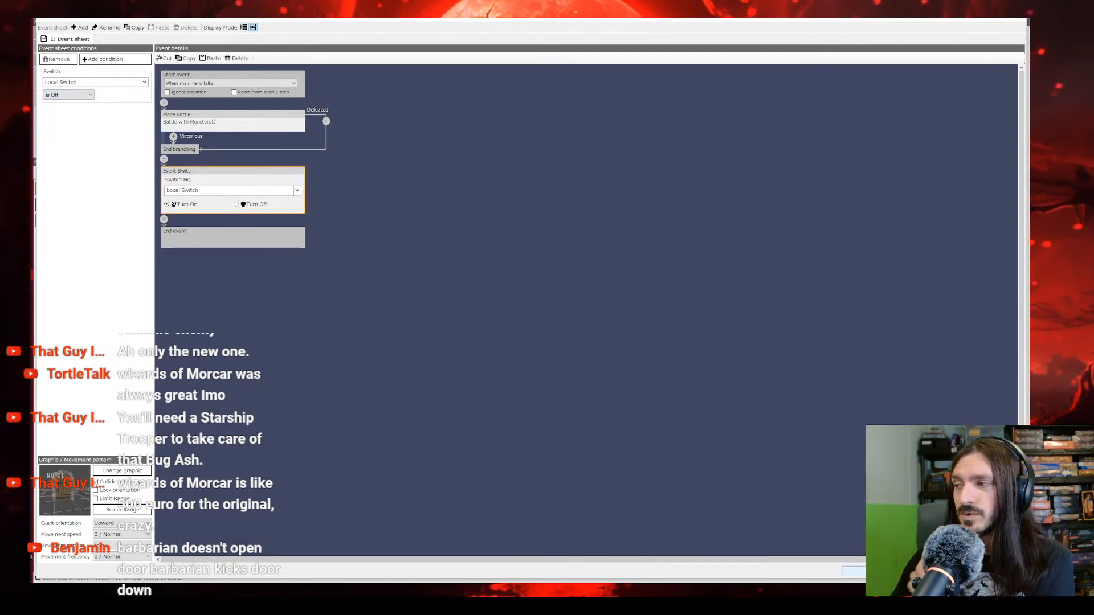
Step: Duplicate the door's event sheet and set the second sheet's Local Switch condition to Is On
{"action": "left_click", "coordinate": [135, 28]}
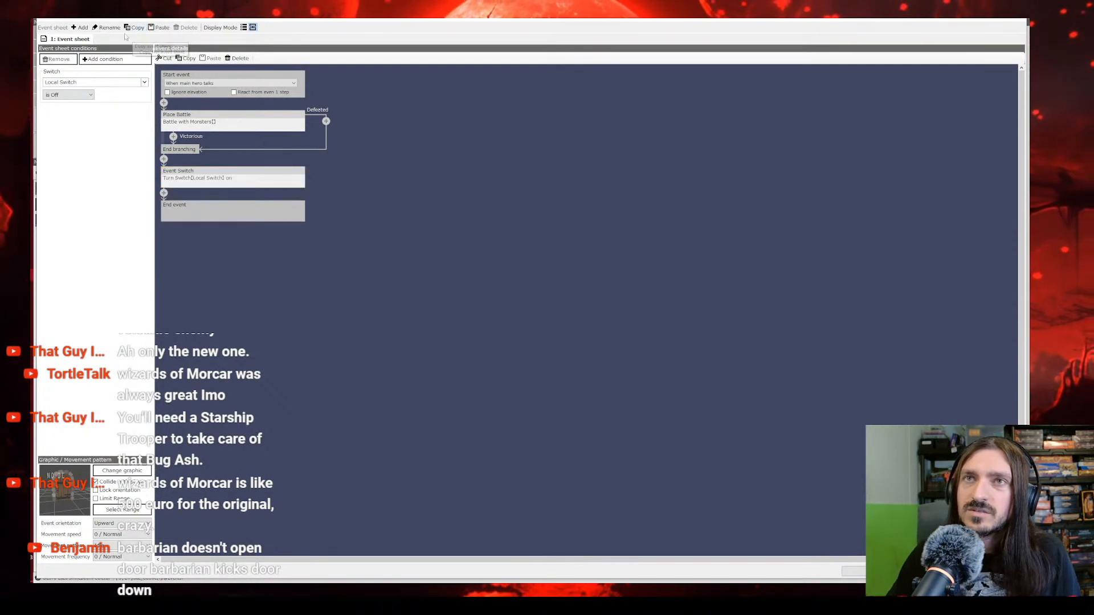
{"action": "left_click", "coordinate": [161, 27]}
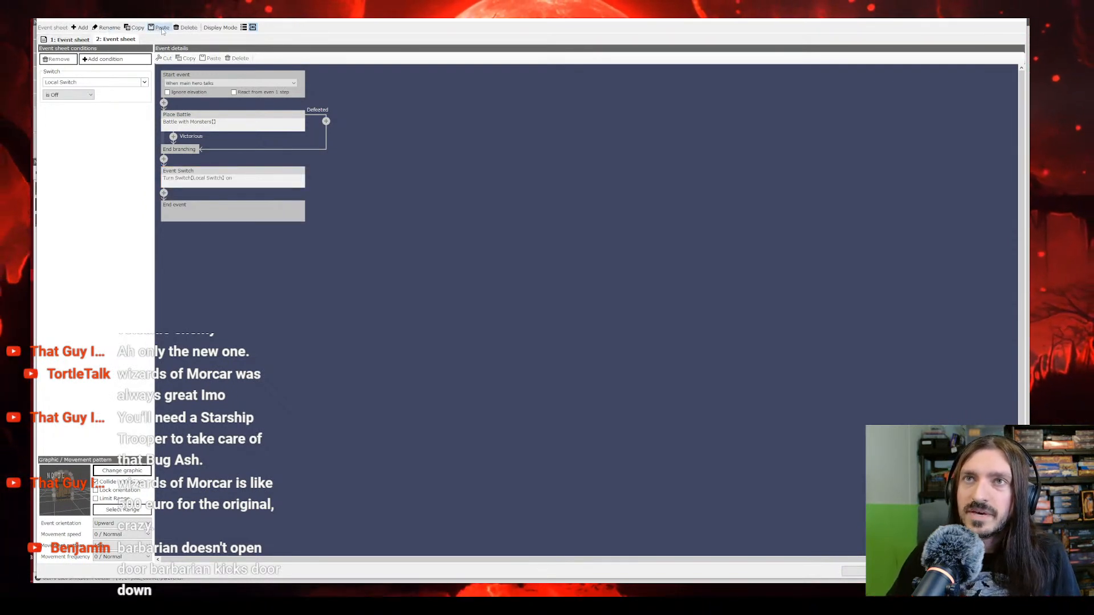
{"action": "left_click", "coordinate": [121, 40]}
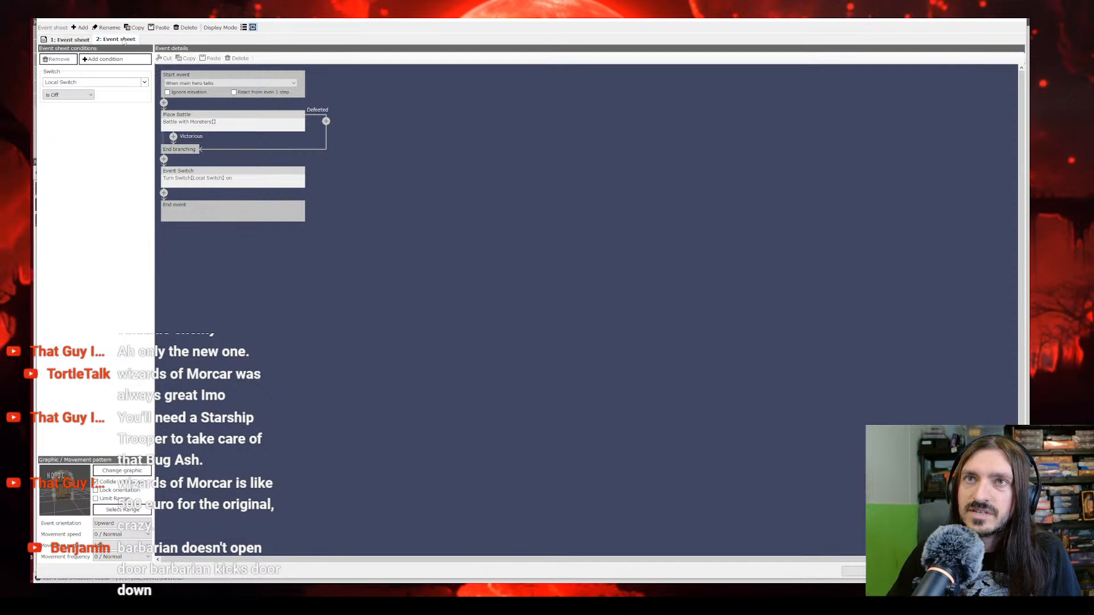
{"action": "left_click", "coordinate": [68, 94]}
{"action": "left_click", "coordinate": [66, 103]}
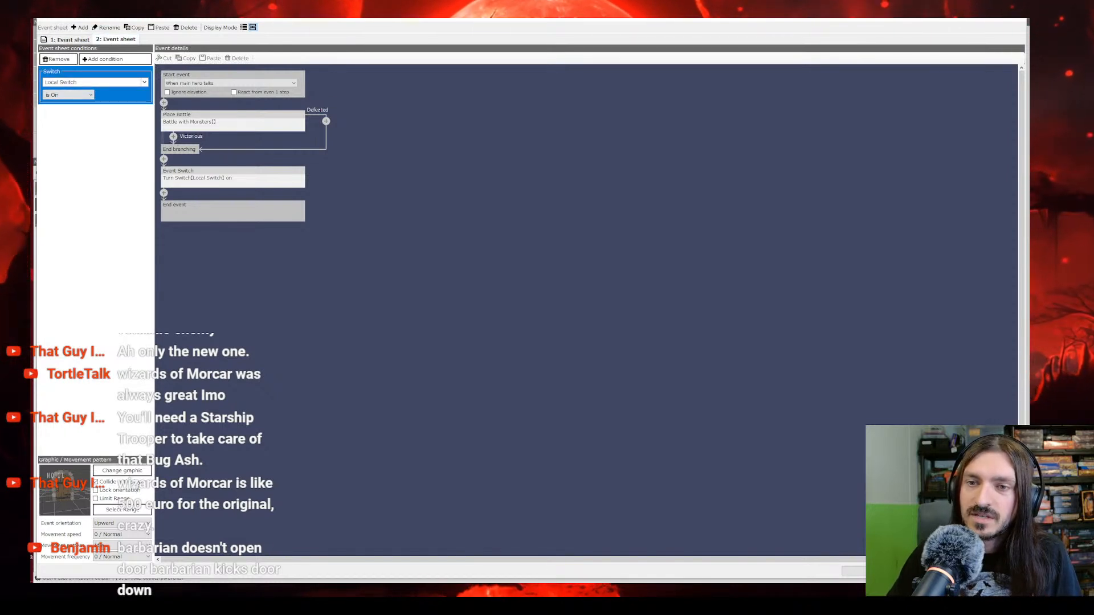
Step: Change the second event sheet's graphic to Nothing
{"action": "left_click", "coordinate": [122, 470]}
{"action": "scroll", "coordinate": [409, 311], "scroll_direction": "up", "scroll_amount": 10}
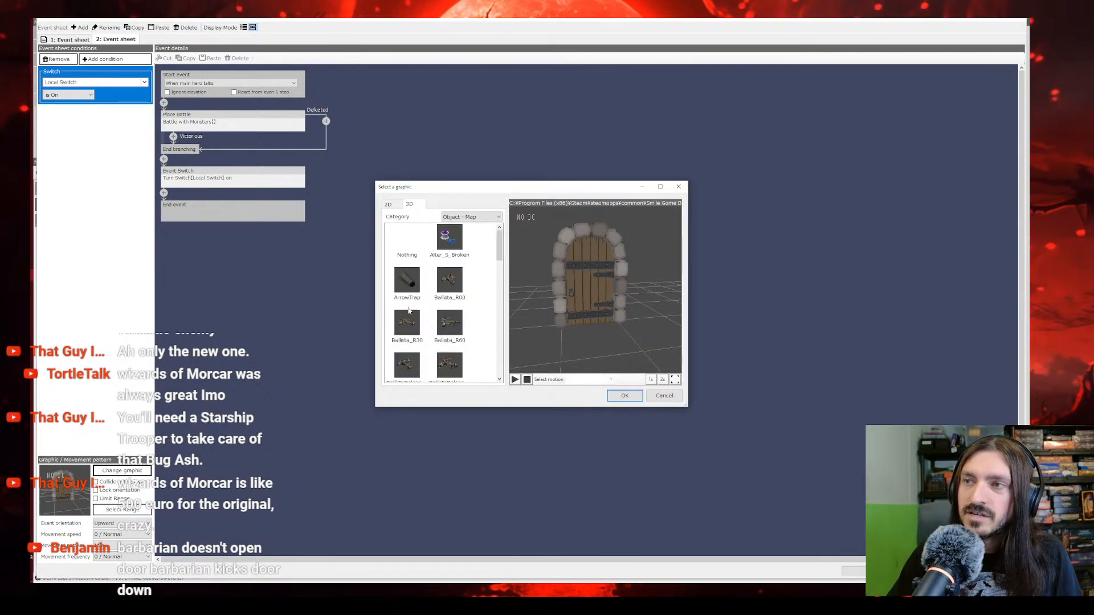
{"action": "left_click", "coordinate": [405, 252]}
{"action": "left_click", "coordinate": [624, 395]}
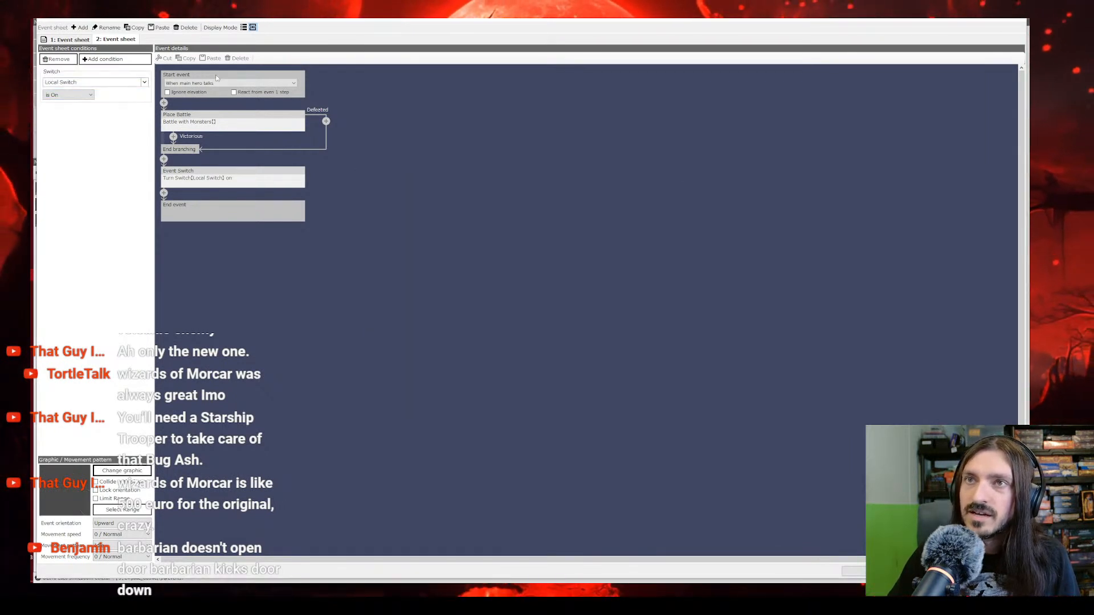
Step: Delete the Place Battle and Event Switch commands from the second sheet, compare it with the first sheet, and apply the event settings
{"action": "left_click", "coordinate": [213, 120]}
{"action": "right_click", "coordinate": [212, 117]}
{"action": "left_click", "coordinate": [237, 147]}
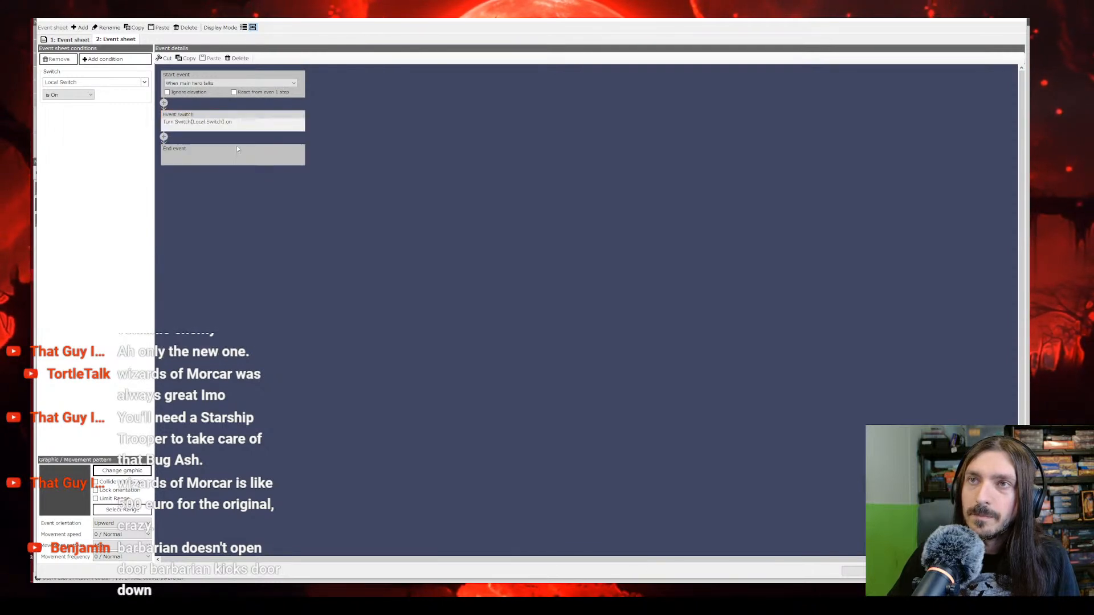
{"action": "right_click", "coordinate": [190, 116]}
{"action": "left_click", "coordinate": [212, 147]}
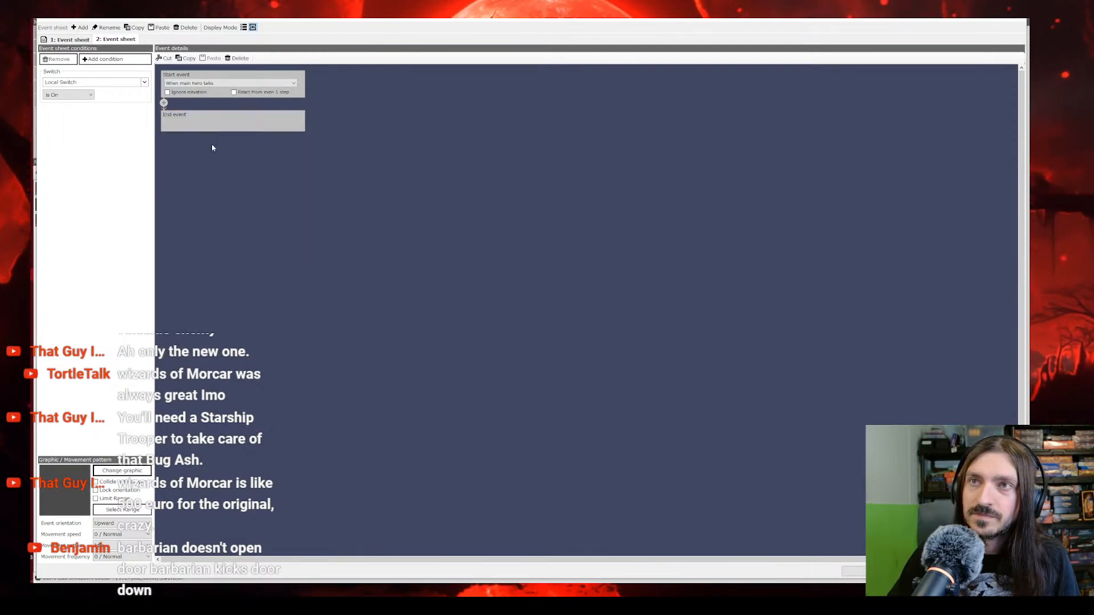
{"action": "left_click", "coordinate": [70, 40]}
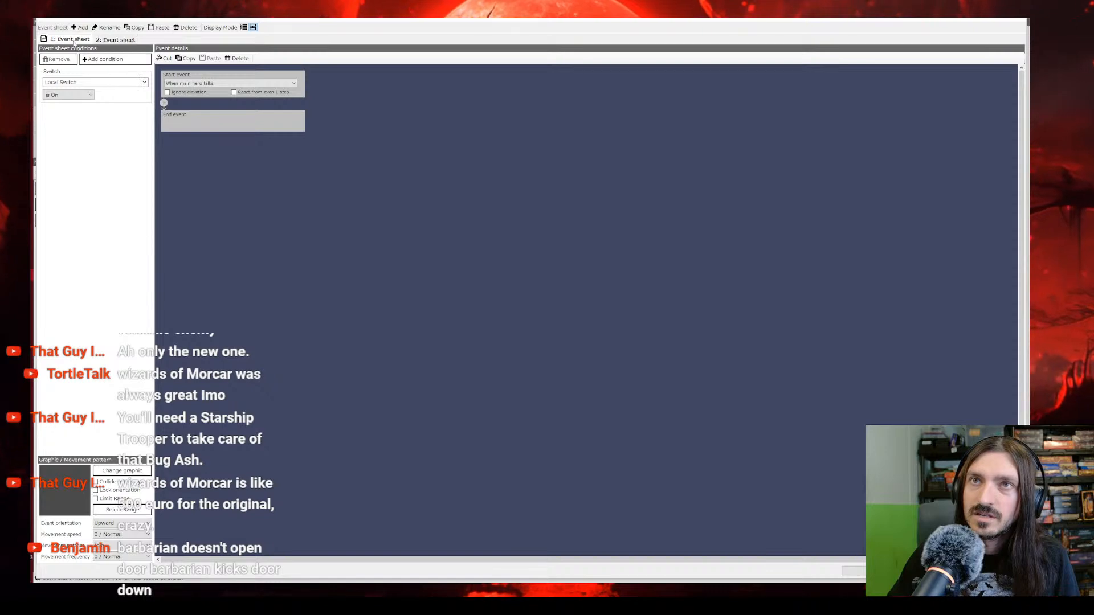
{"action": "left_click", "coordinate": [112, 41]}
{"action": "left_click", "coordinate": [883, 571]}
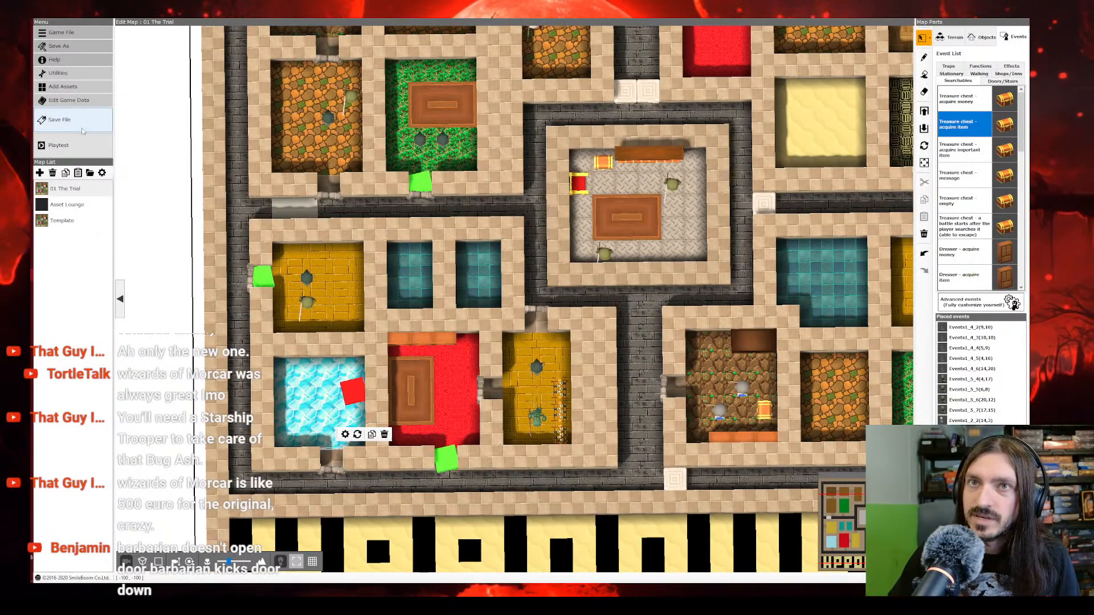
Step: Save the project and playtest a new game, going through the crystal room's doorway and up the west corridor into a battle, then close it
{"action": "left_click", "coordinate": [80, 122]}
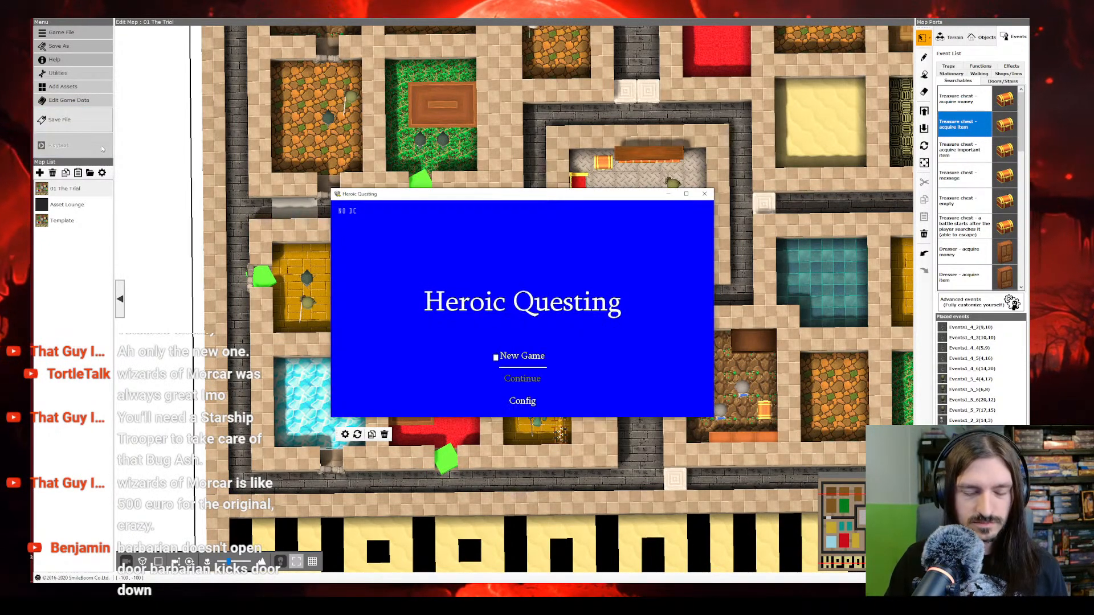
{"action": "key", "text": "Return"}
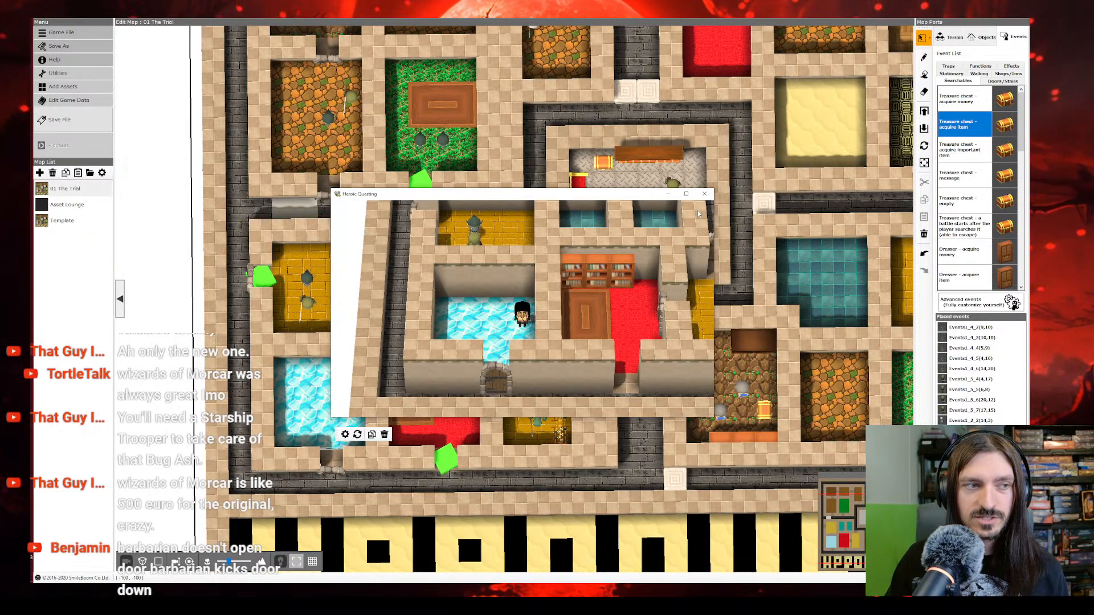
{"action": "key", "text": "Down"}
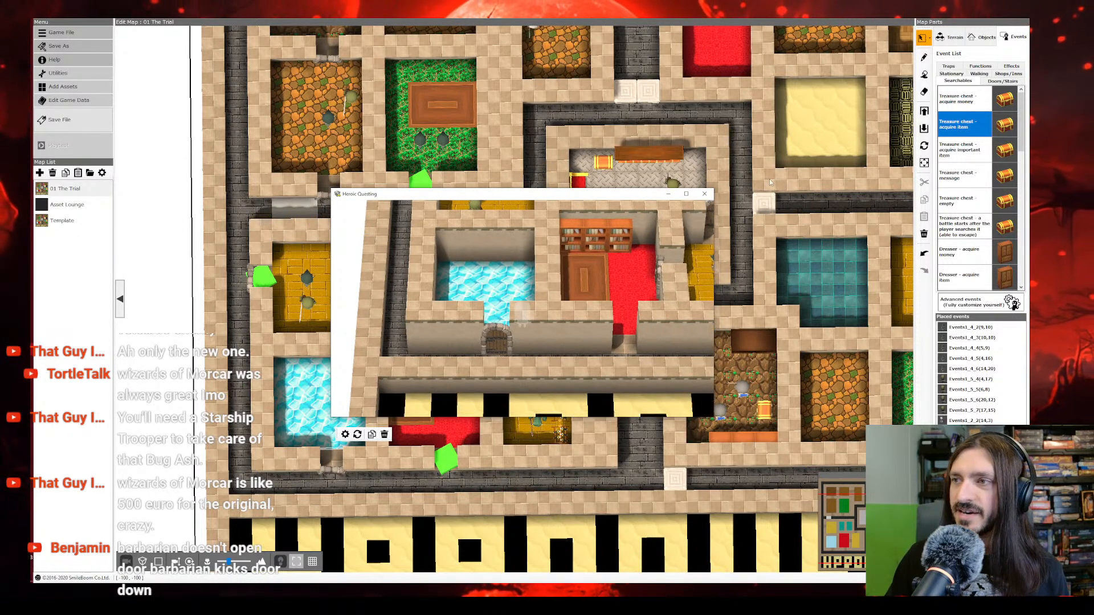
{"action": "left_click", "coordinate": [686, 195]}
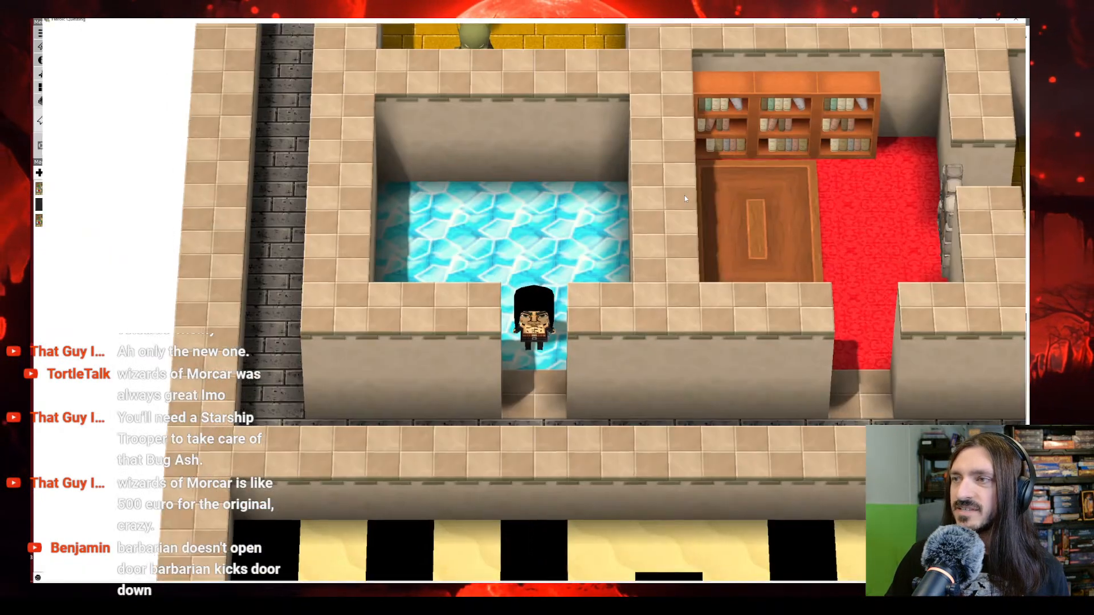
{"action": "key", "text": "Left"}
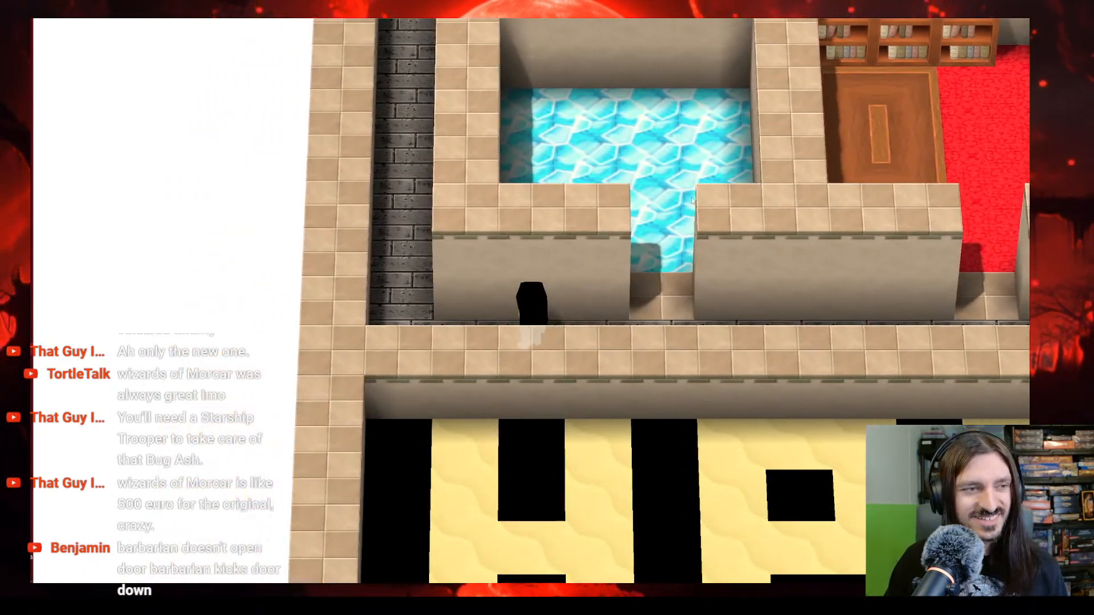
{"action": "key", "text": "Up"}
{"action": "key", "text": "Up"}
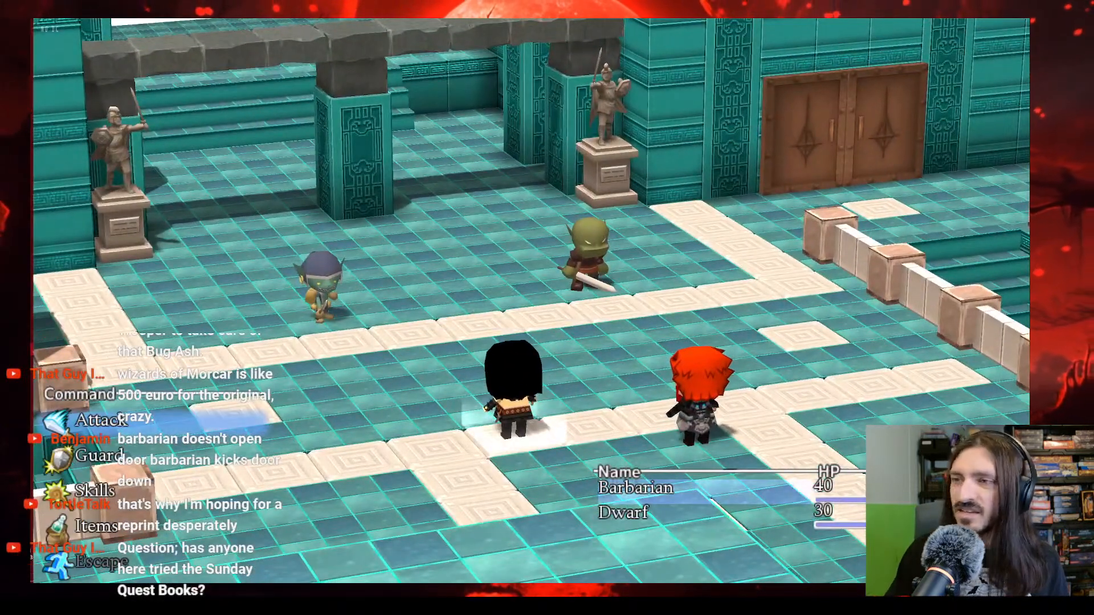
{"action": "key", "text": "alt+F4"}
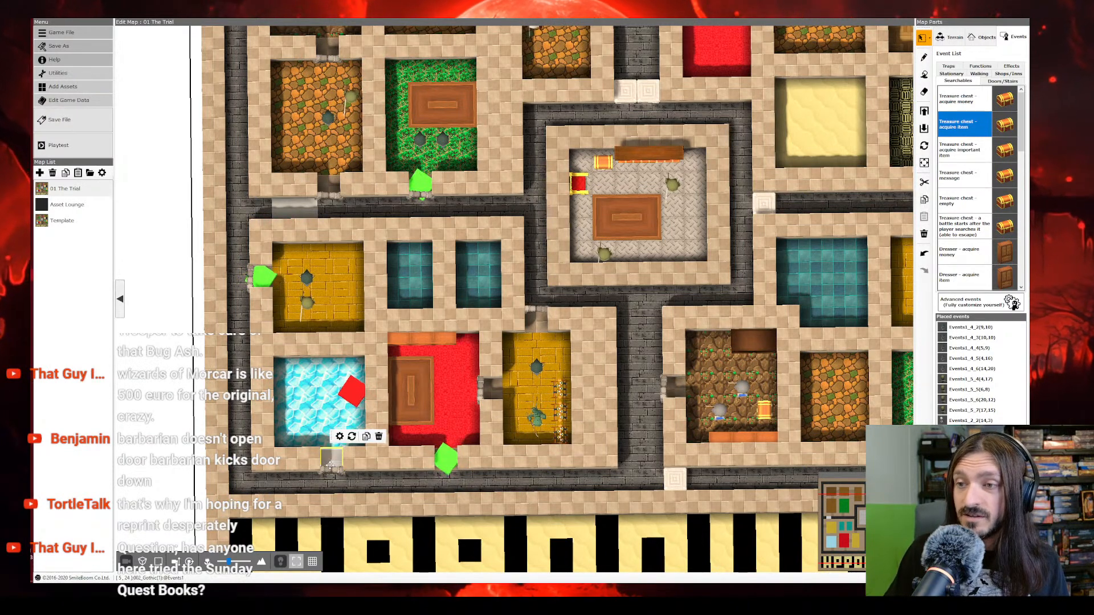
Step: Copy the finished door event from the crystal room's doorway and paste it onto the empty floor of the Asset Lounge map
{"action": "left_click", "coordinate": [340, 436]}
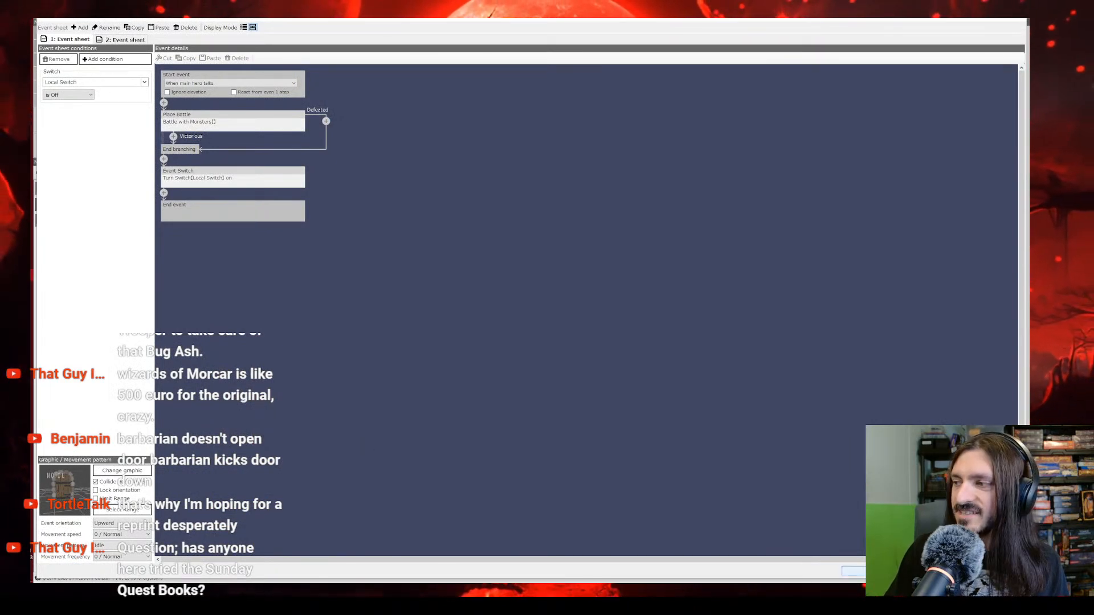
{"action": "left_click", "coordinate": [886, 572]}
{"action": "right_click", "coordinate": [330, 457]}
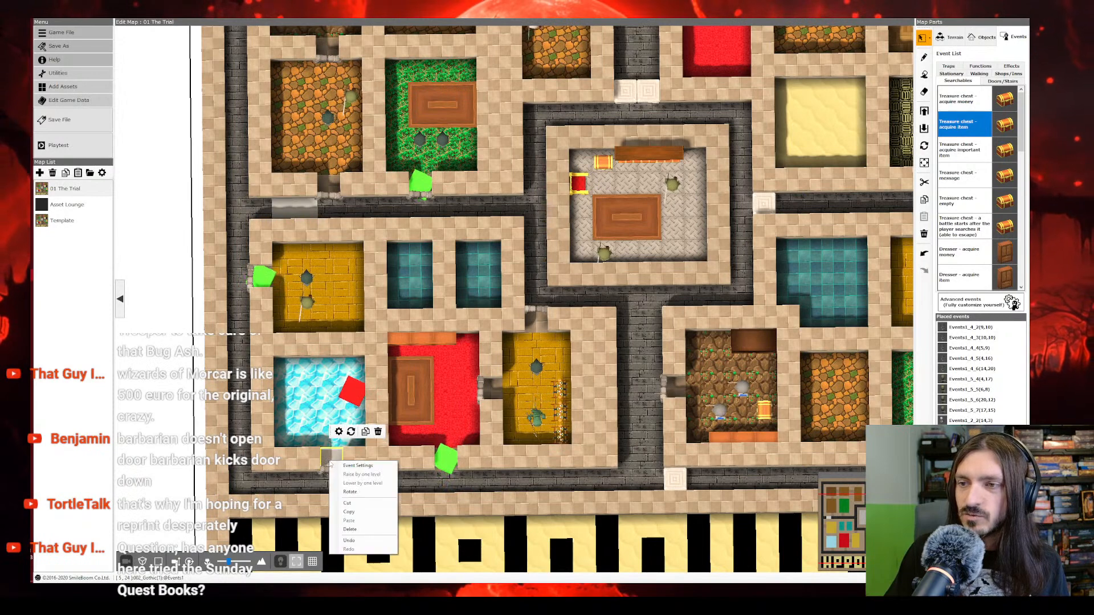
{"action": "left_click", "coordinate": [349, 514]}
{"action": "left_click", "coordinate": [61, 221]}
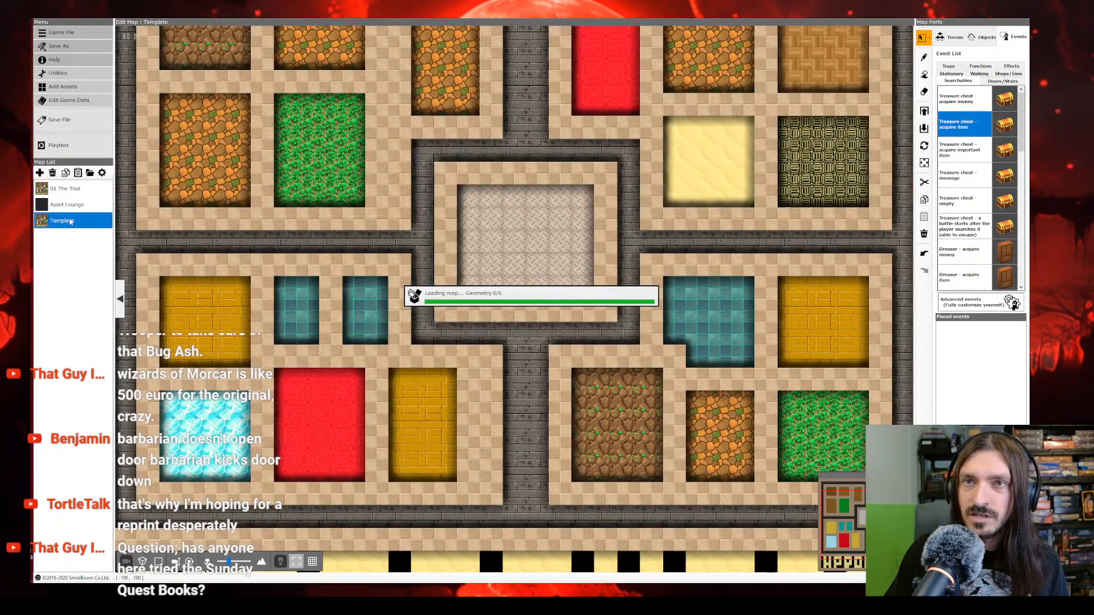
{"action": "left_click", "coordinate": [68, 204]}
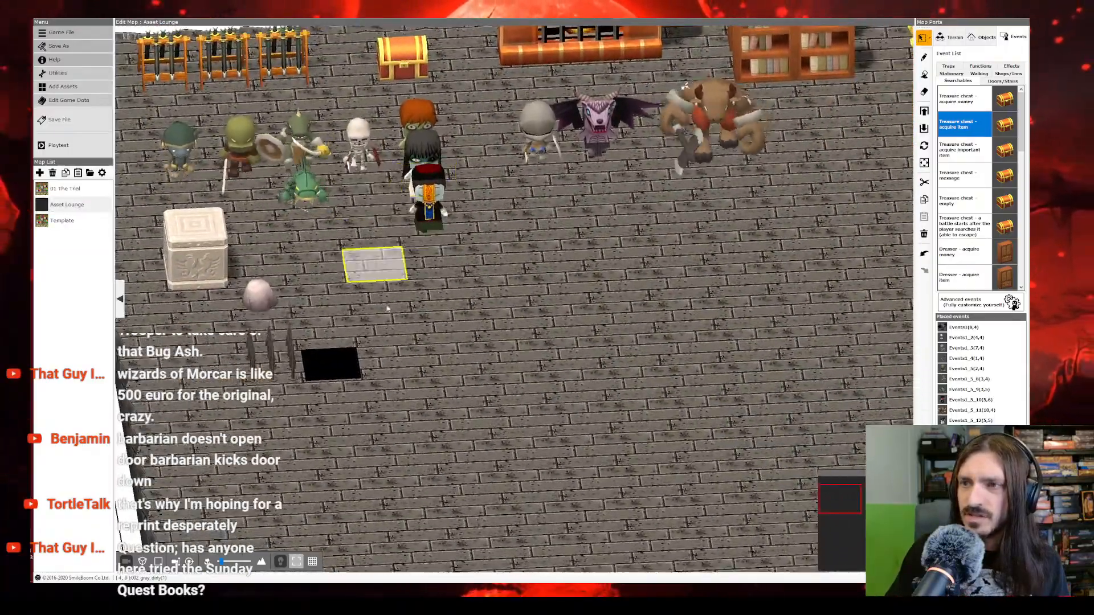
{"action": "right_click", "coordinate": [245, 450]}
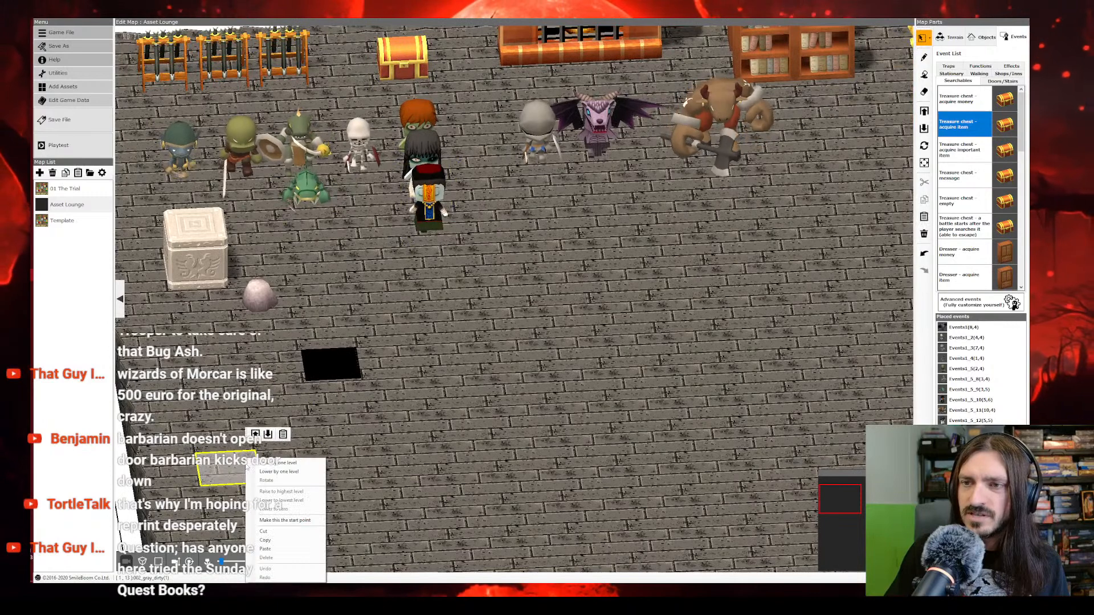
{"action": "left_click", "coordinate": [270, 551]}
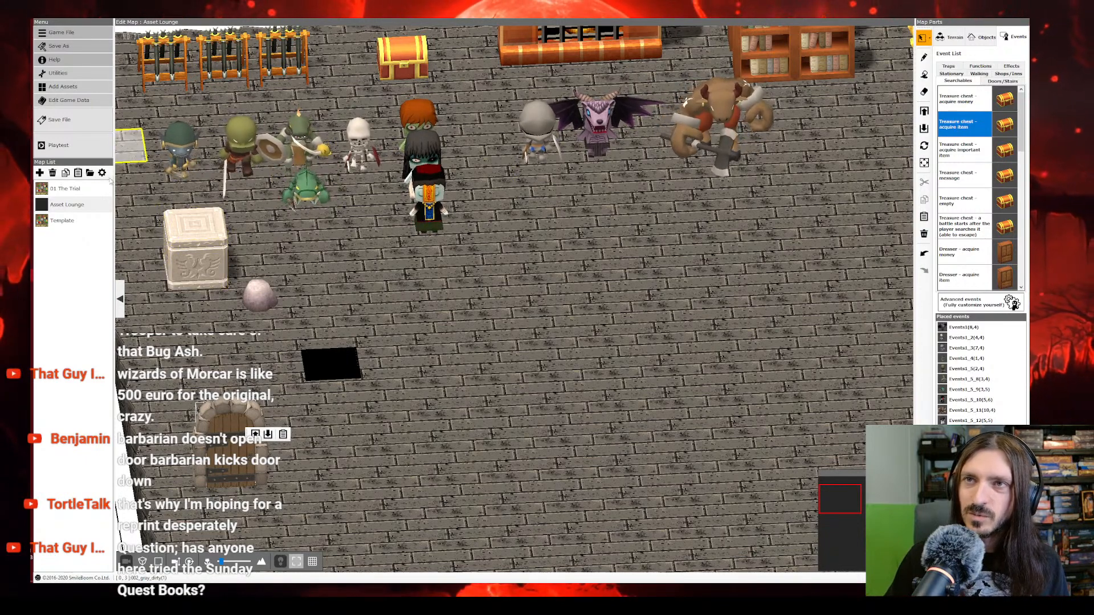
Step: On The Trial map, delete the green battle event and old door at the red room's south doorway and paste the copied door event there
{"action": "left_click", "coordinate": [78, 192]}
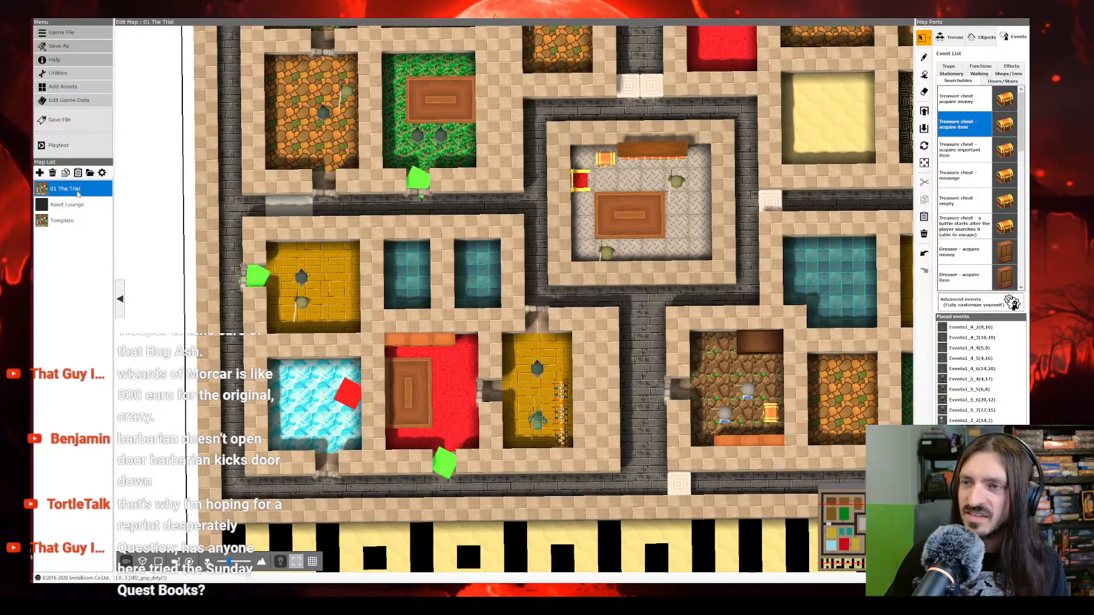
{"action": "right_click", "coordinate": [445, 462]}
{"action": "left_click", "coordinate": [459, 515]}
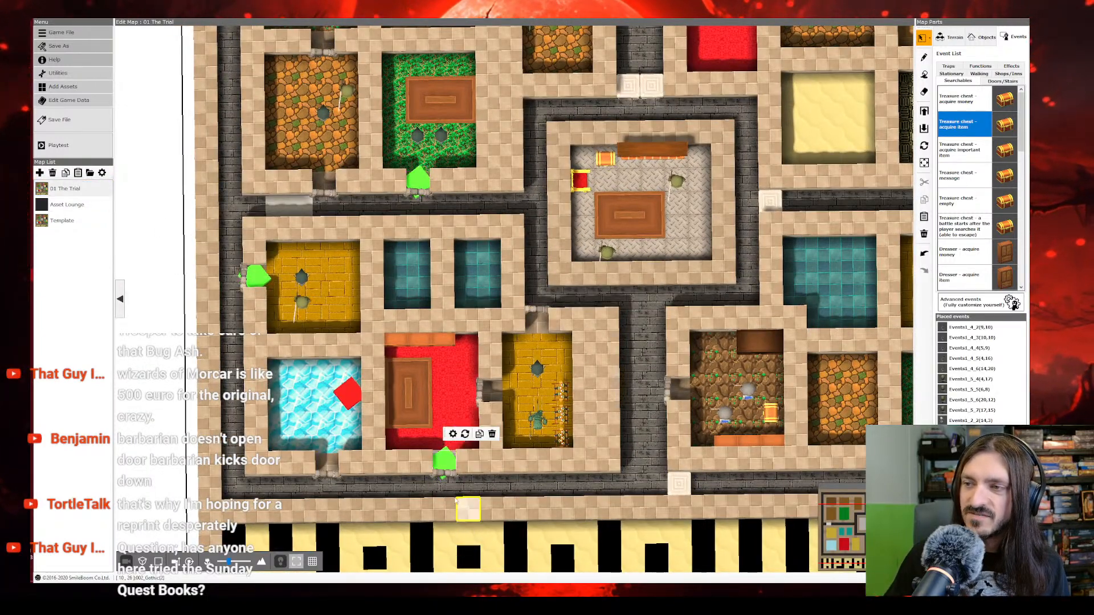
{"action": "right_click", "coordinate": [444, 463]}
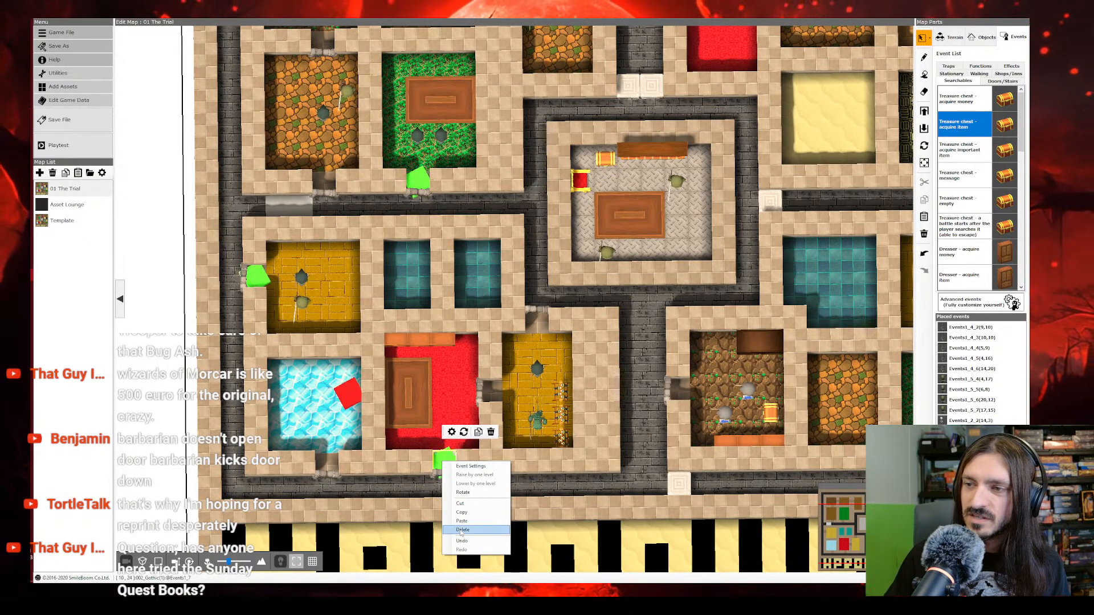
{"action": "left_click", "coordinate": [457, 529]}
{"action": "right_click", "coordinate": [443, 461]}
{"action": "left_click", "coordinate": [463, 529]}
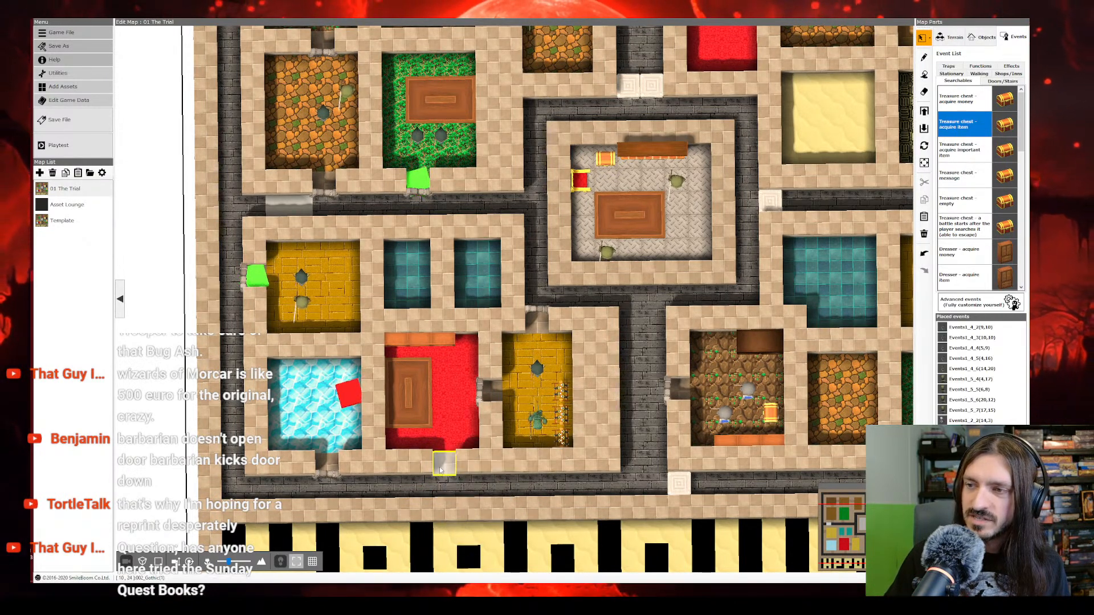
{"action": "right_click", "coordinate": [440, 458]}
{"action": "left_click", "coordinate": [470, 559]}
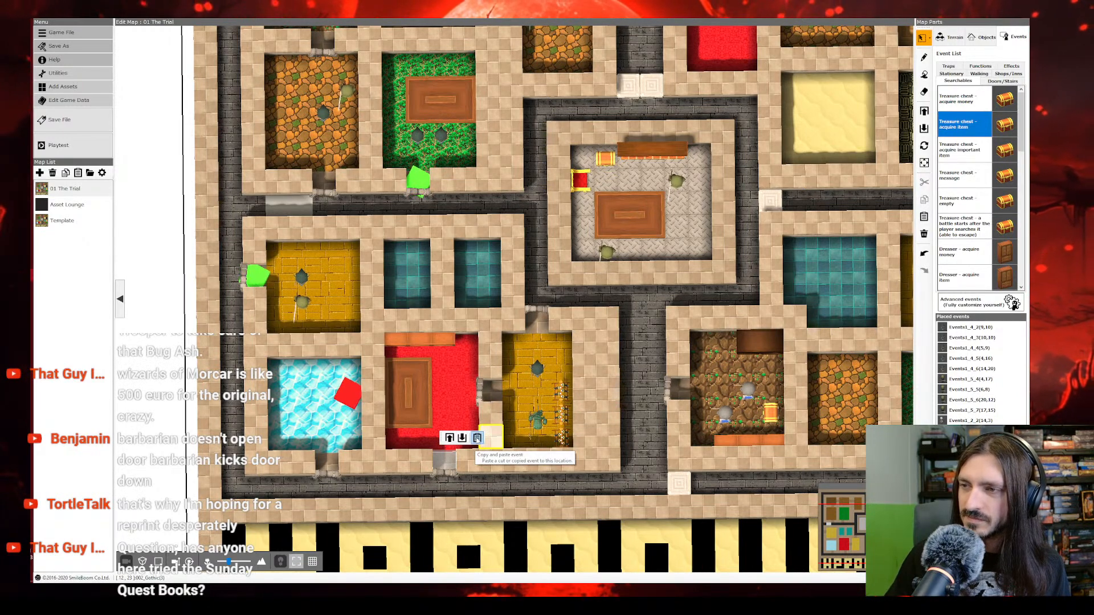
{"action": "left_click", "coordinate": [445, 461]}
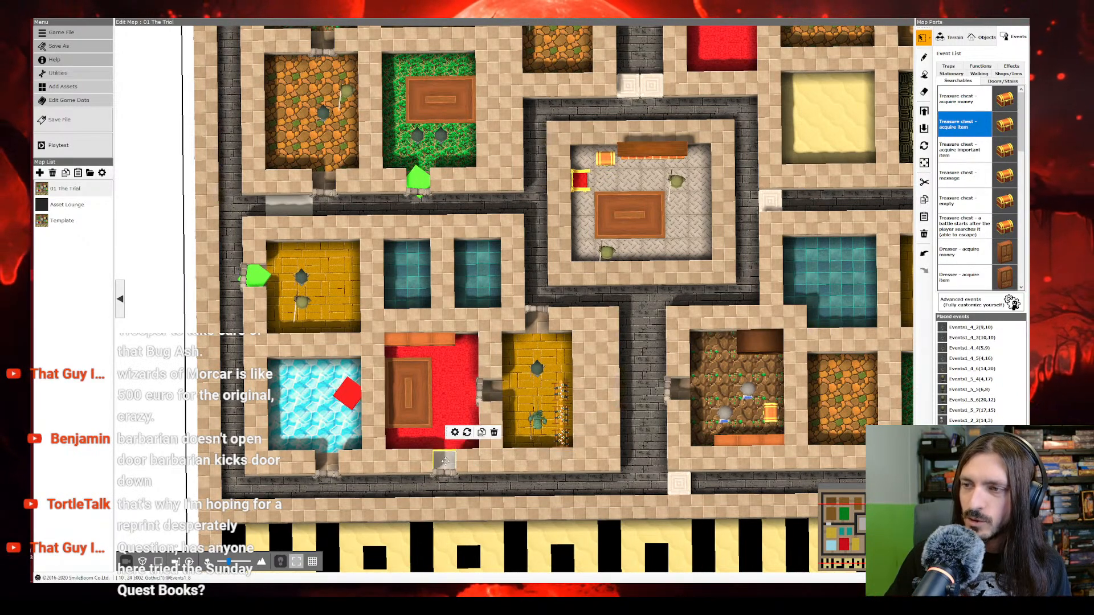
{"action": "right_click", "coordinate": [445, 461]}
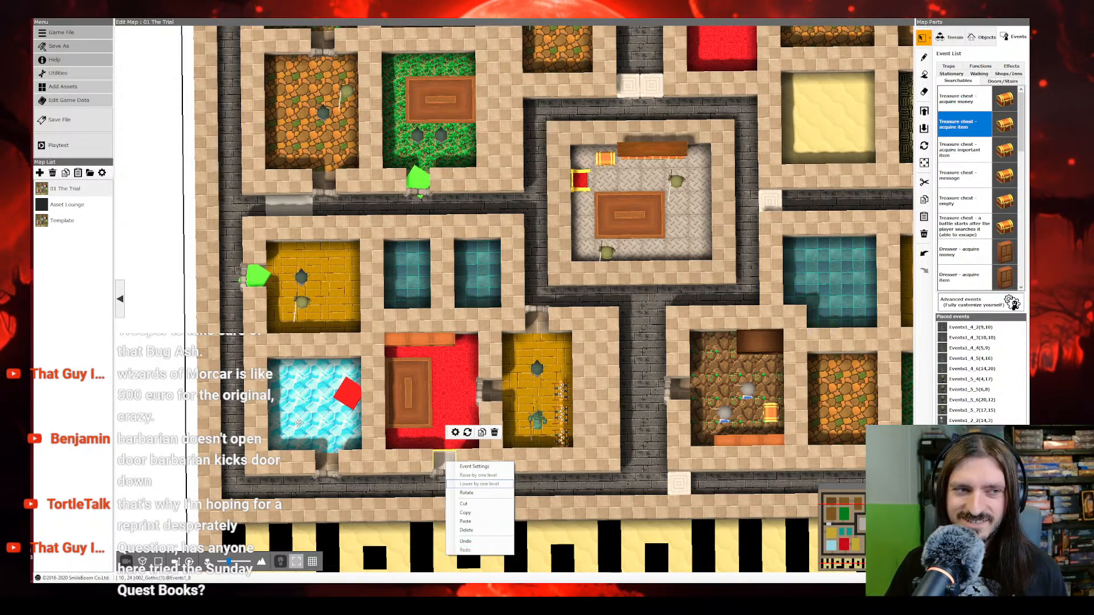
Step: Replace the green battle event and old door at the west yellow room's doorway with the copied door event, rotated to face right
{"action": "right_click", "coordinate": [257, 280]}
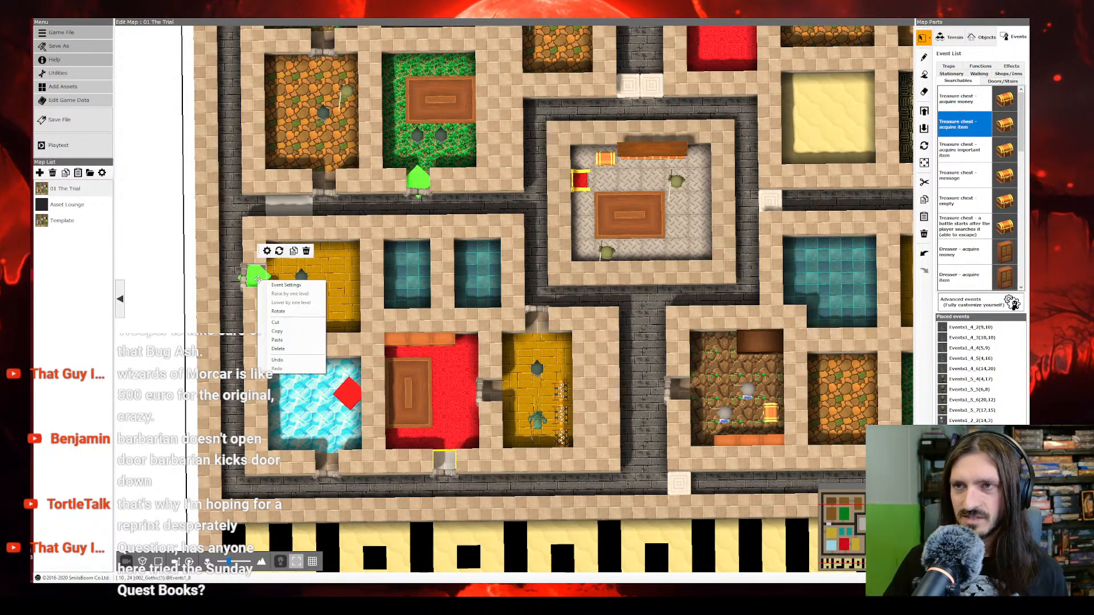
{"action": "left_click", "coordinate": [278, 348]}
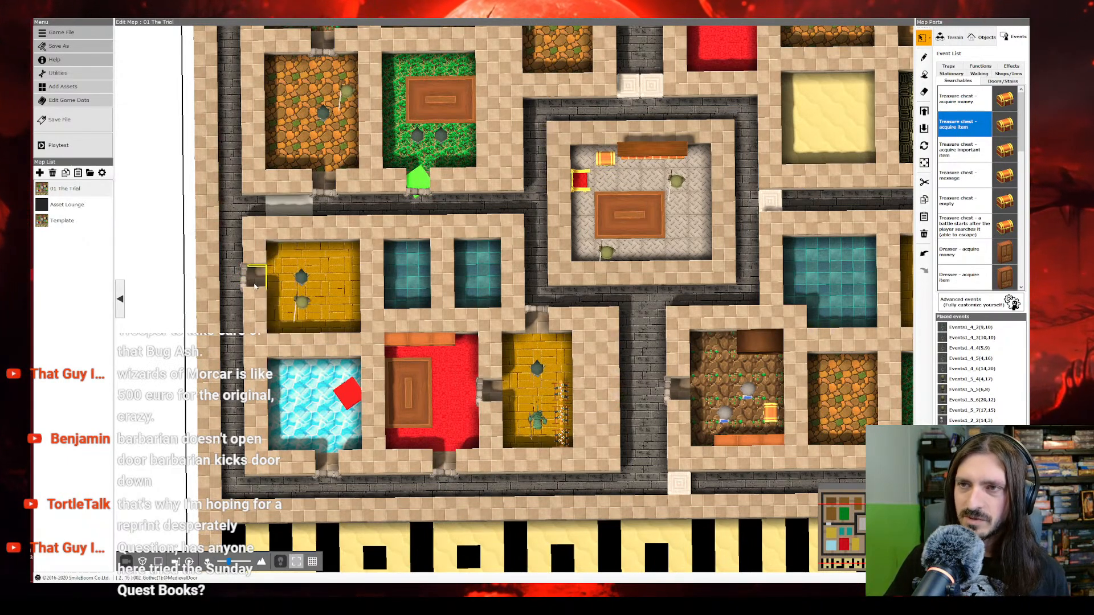
{"action": "right_click", "coordinate": [264, 278]}
{"action": "left_click", "coordinate": [279, 374]}
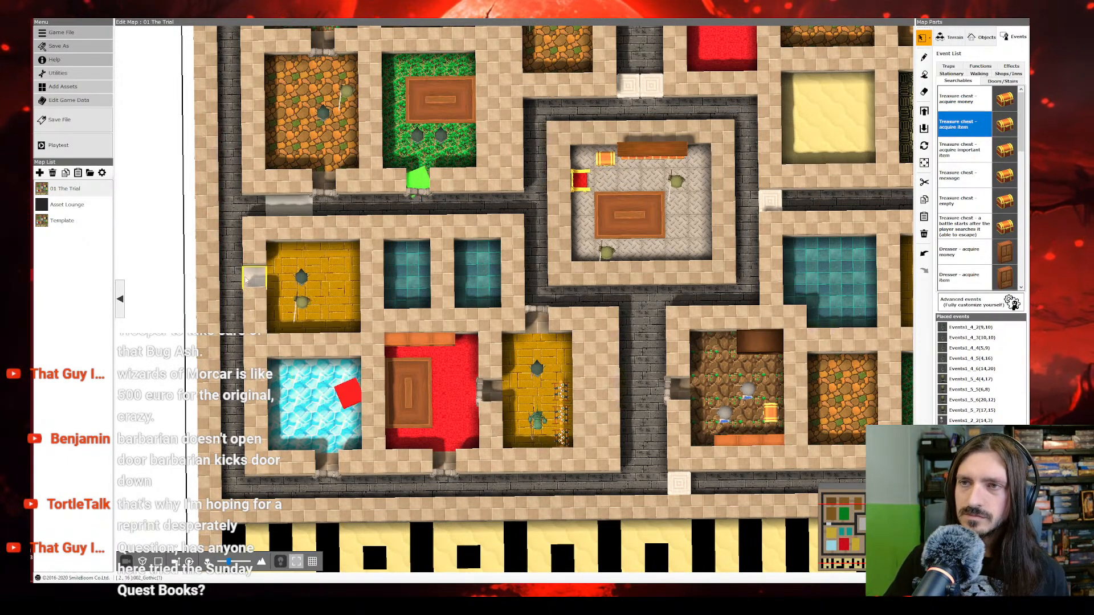
{"action": "right_click", "coordinate": [247, 270]}
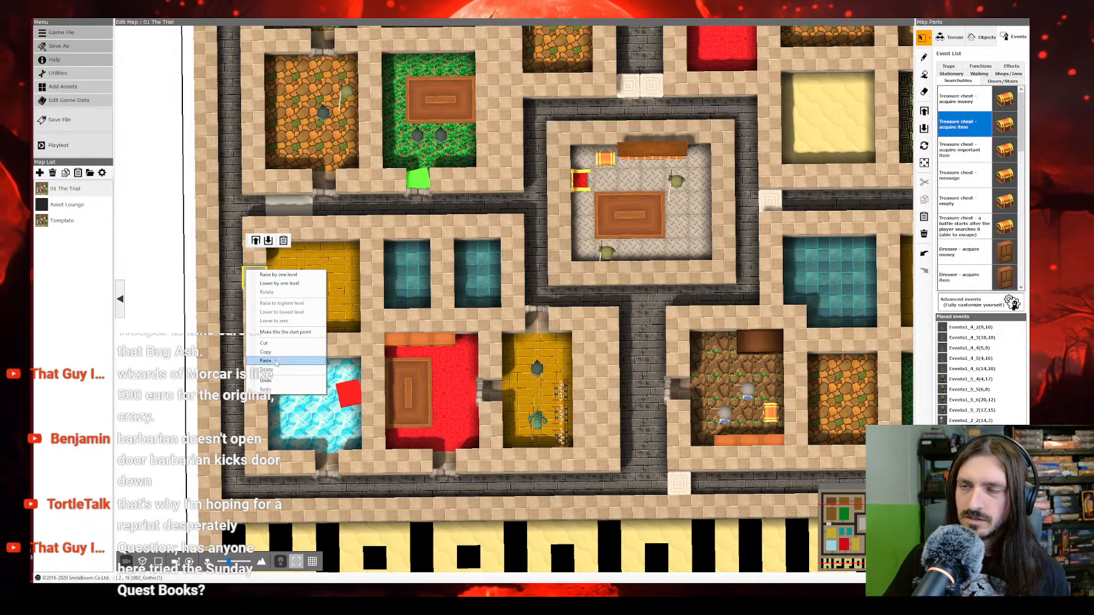
{"action": "left_click", "coordinate": [270, 361]}
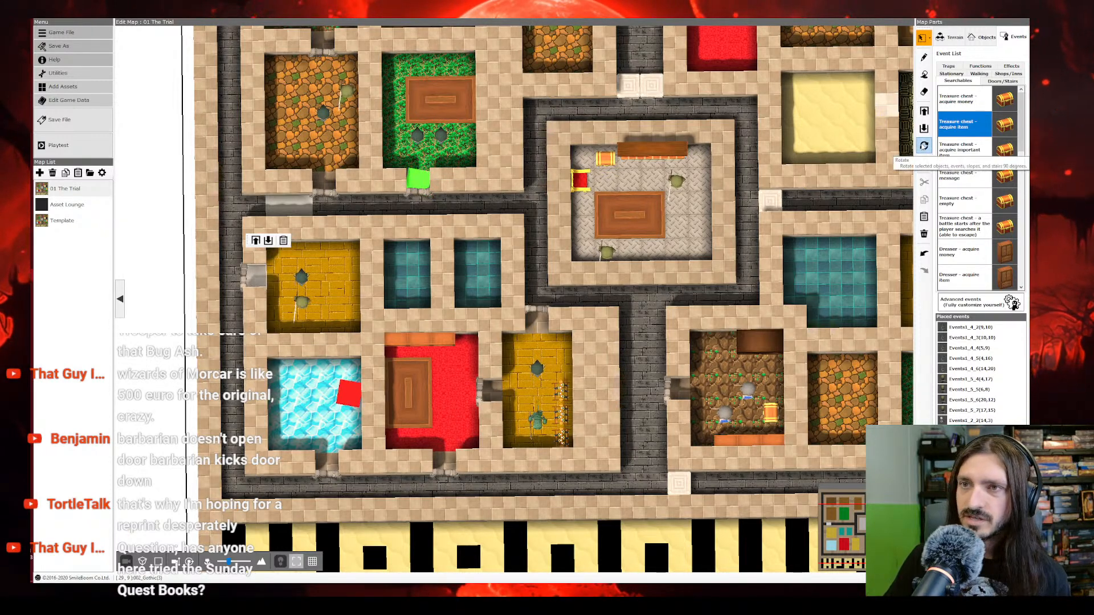
{"action": "right_click", "coordinate": [254, 289]}
Step: Add one Goblin and one Orc to the Place Battle command of the west yellow room's door event
{"action": "right_click", "coordinate": [258, 275]}
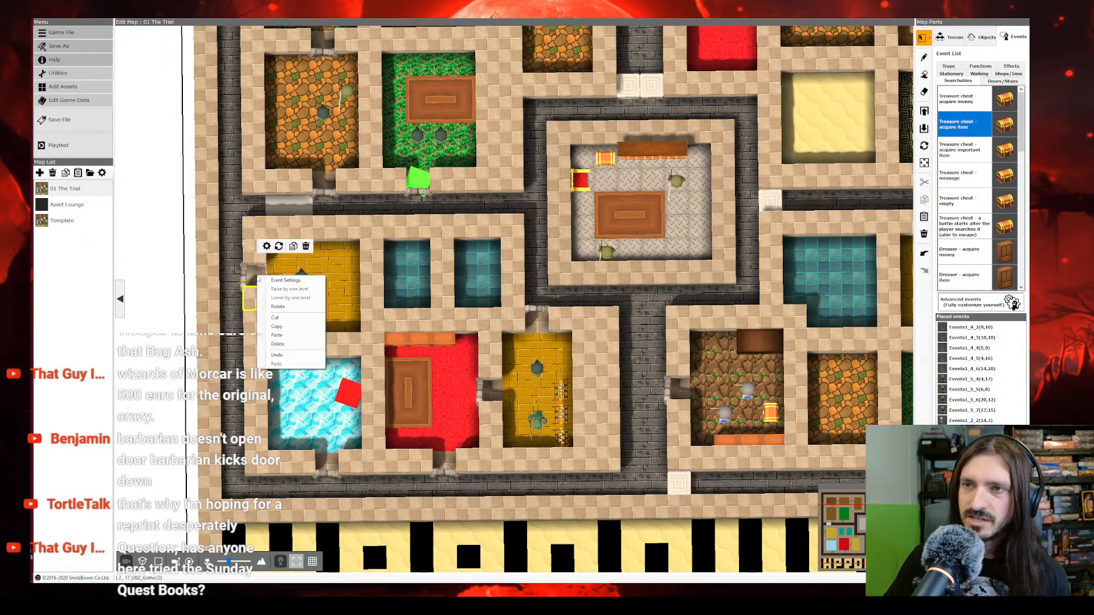
{"action": "left_click", "coordinate": [269, 280]}
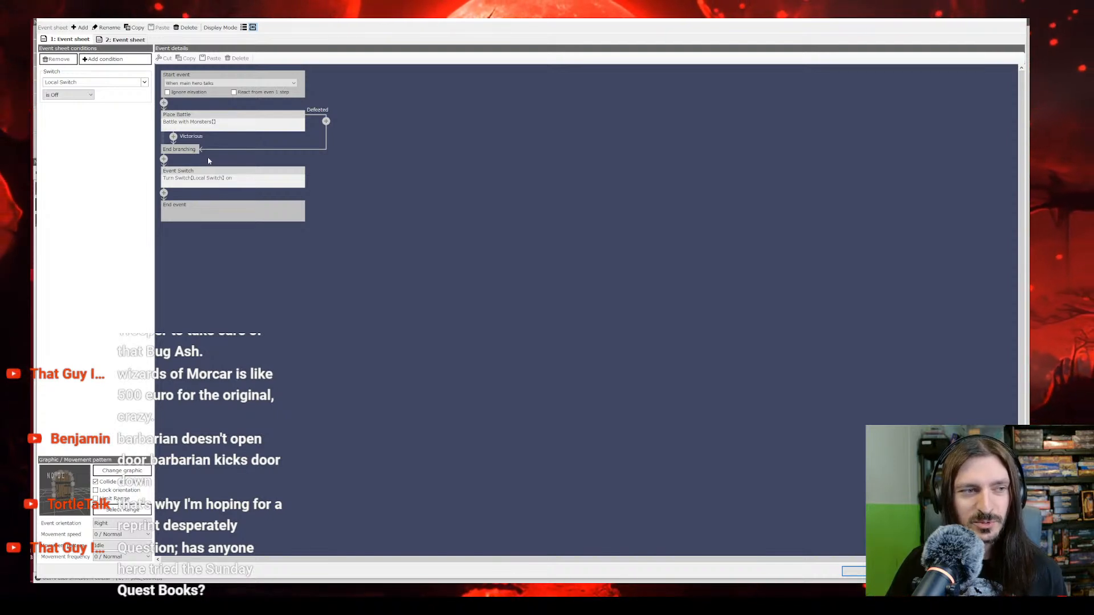
{"action": "left_click", "coordinate": [196, 128]}
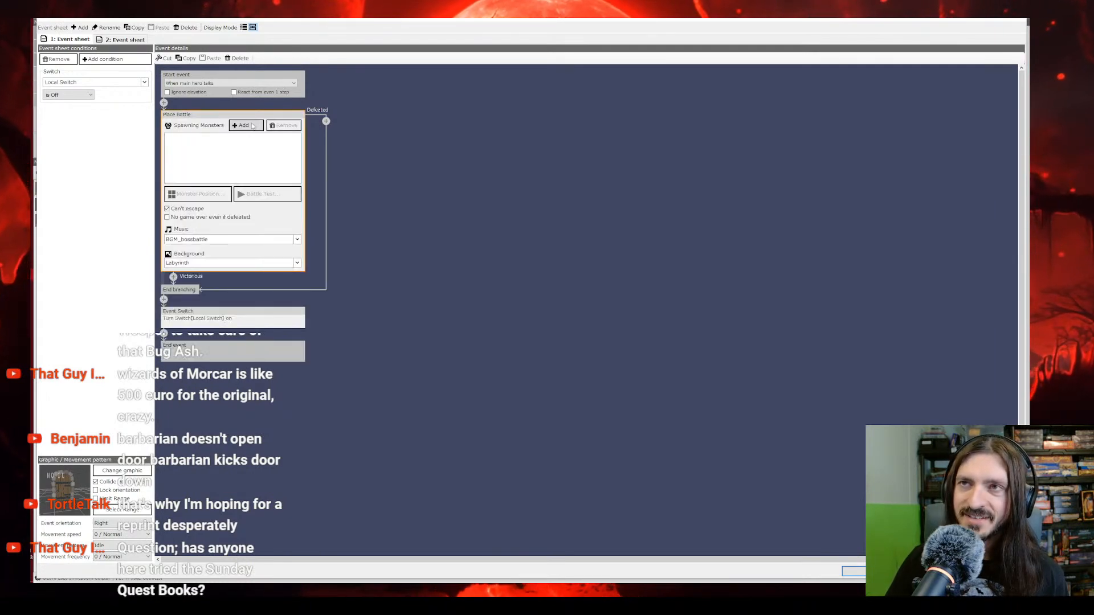
{"action": "left_click", "coordinate": [246, 126]}
{"action": "left_click", "coordinate": [357, 220]}
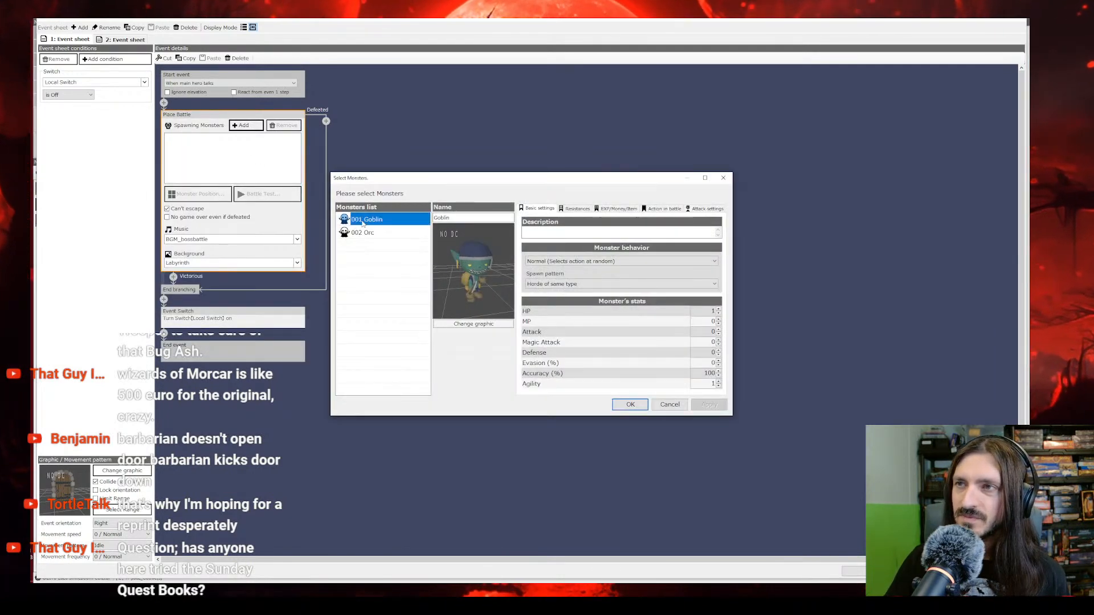
{"action": "left_click", "coordinate": [631, 404]}
{"action": "left_click", "coordinate": [253, 126]}
{"action": "left_click", "coordinate": [361, 231]}
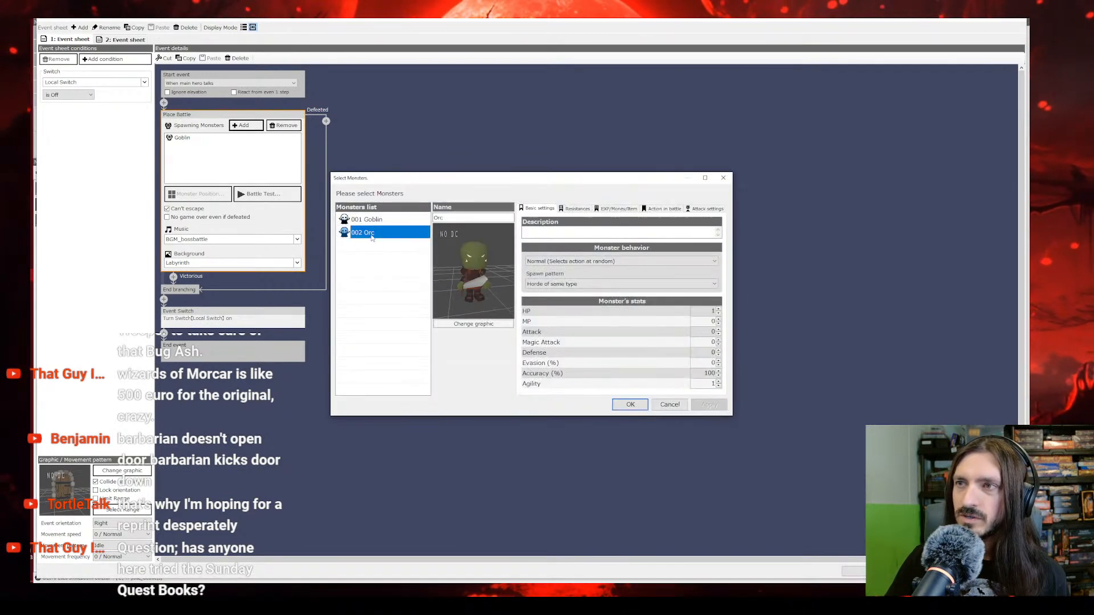
{"action": "left_click", "coordinate": [630, 405]}
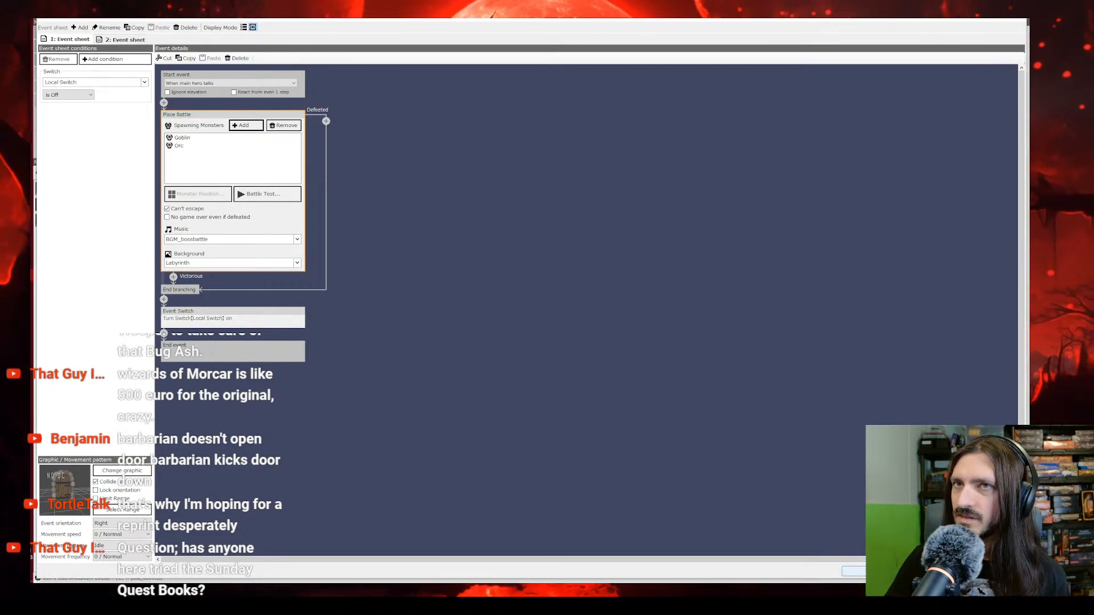
{"action": "left_click", "coordinate": [881, 572]}
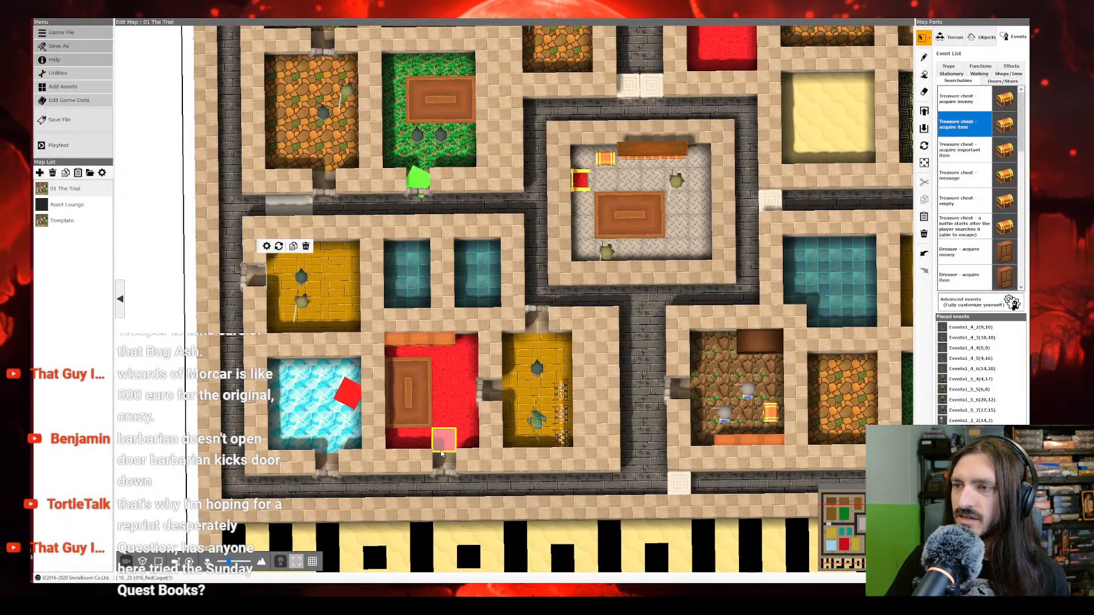
Step: Add two Orcs to the Place Battle command of the red room's south door event and apply the settings
{"action": "right_click", "coordinate": [447, 462]}
{"action": "left_click", "coordinate": [459, 467]}
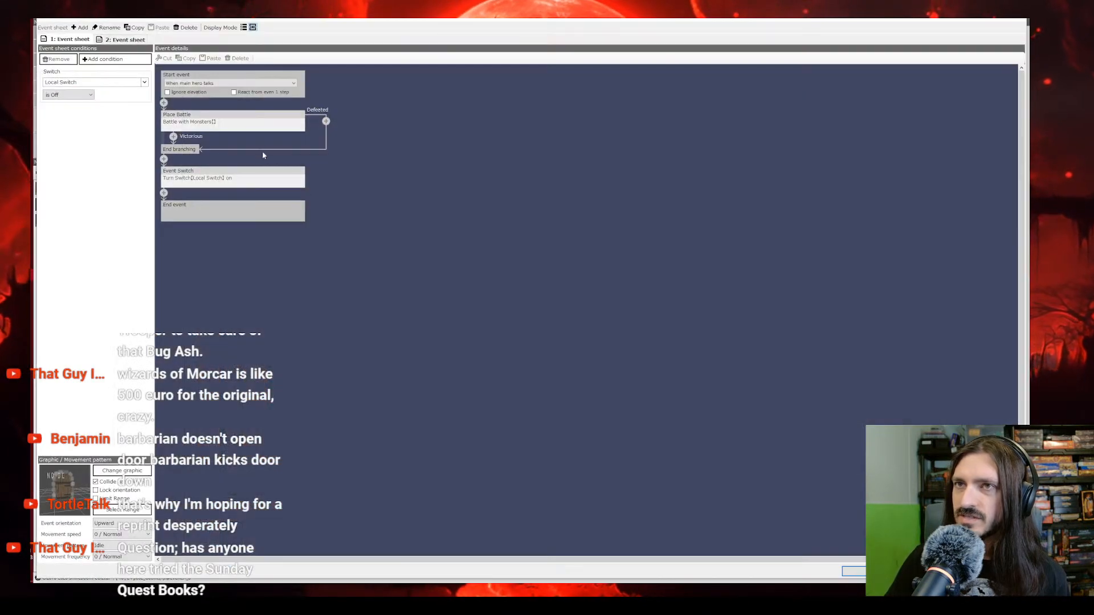
{"action": "left_click", "coordinate": [186, 130]}
{"action": "left_click", "coordinate": [246, 125]}
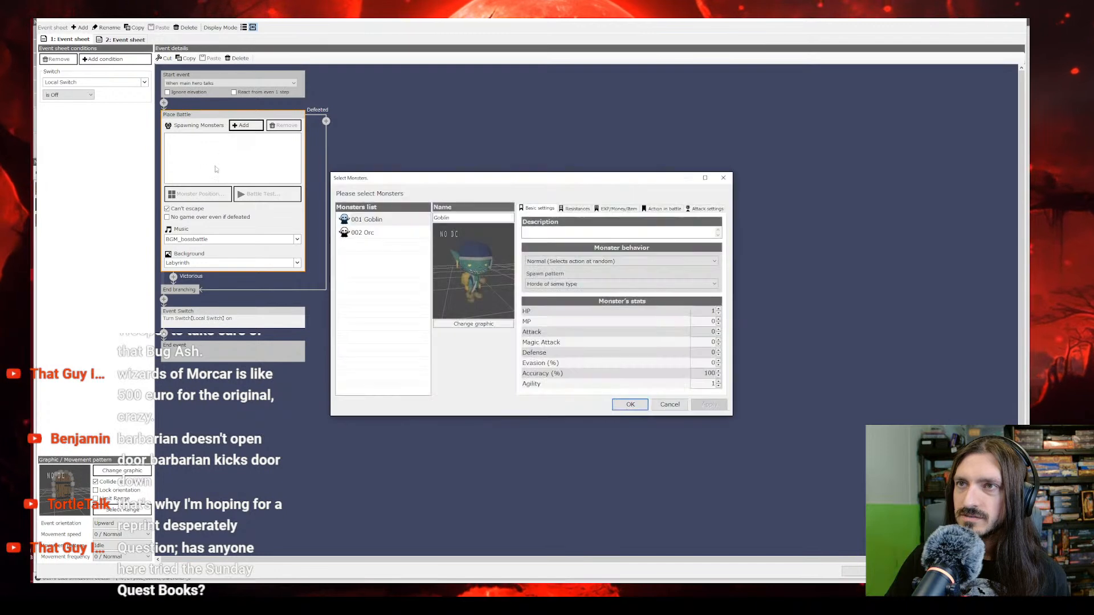
{"action": "left_click", "coordinate": [386, 234]}
{"action": "left_click", "coordinate": [630, 404]}
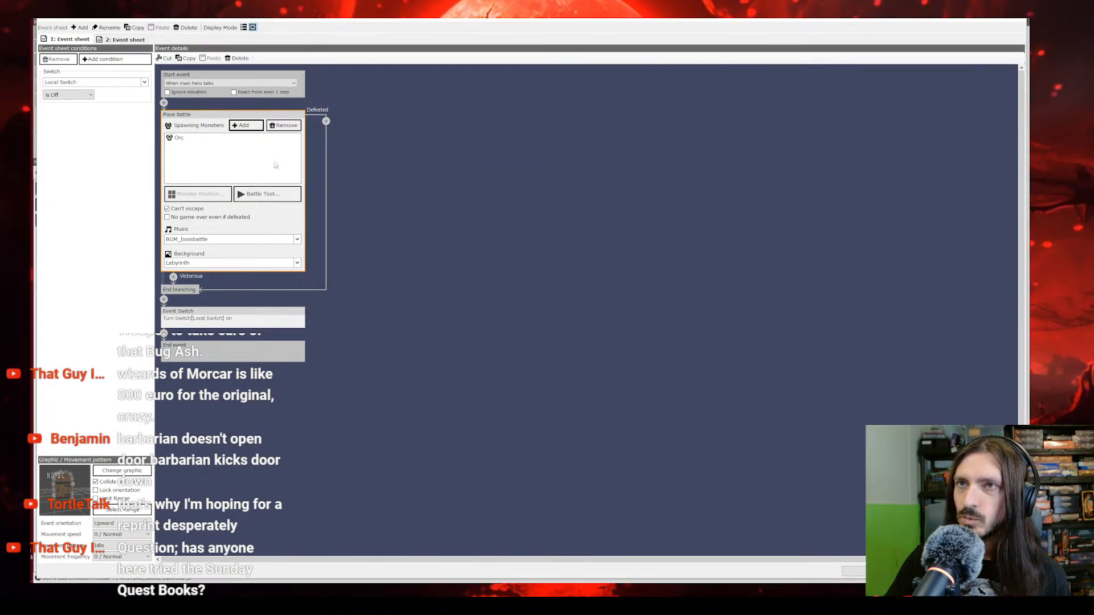
{"action": "left_click", "coordinate": [245, 125]}
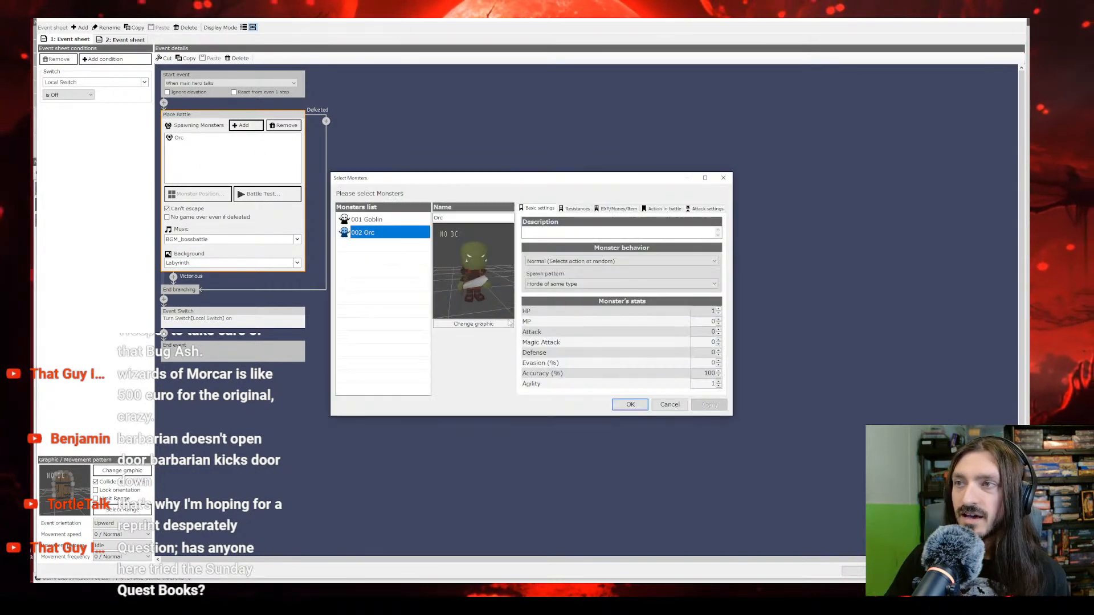
{"action": "left_click", "coordinate": [630, 405]}
{"action": "left_click", "coordinate": [853, 572]}
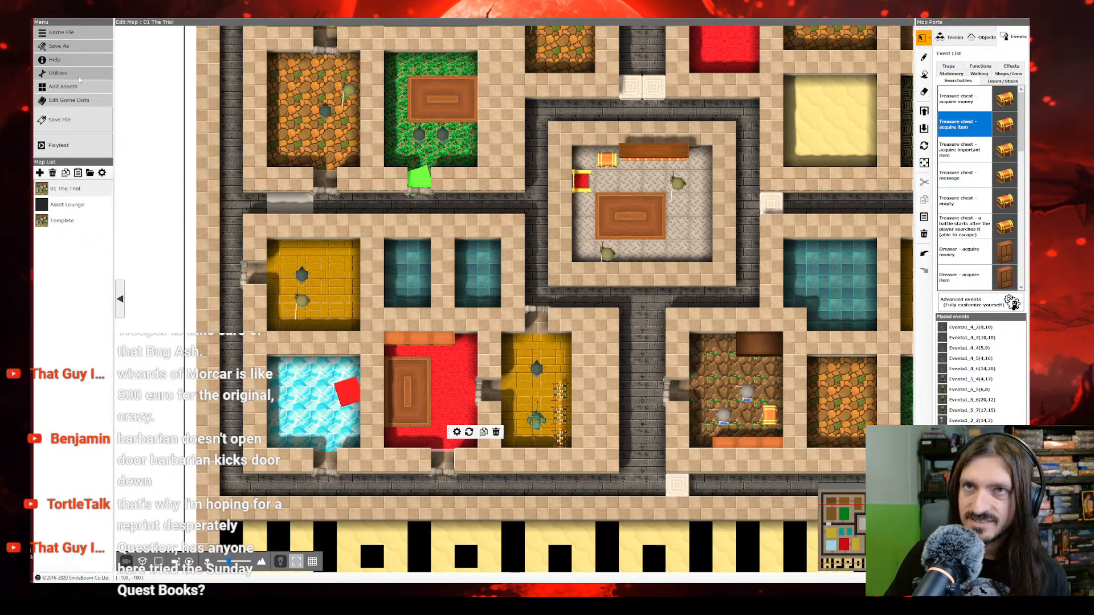
Step: Set the unit of currency in the game data's store terminology to "Gold Coins"
{"action": "left_click", "coordinate": [69, 101]}
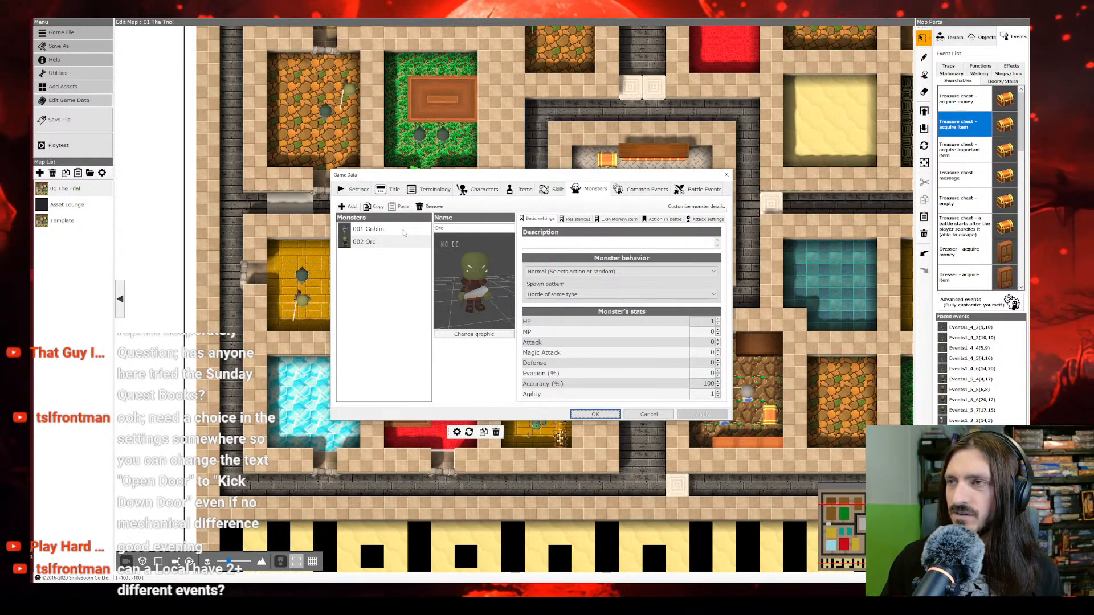
{"action": "left_click", "coordinate": [356, 190]}
{"action": "left_click", "coordinate": [393, 190]}
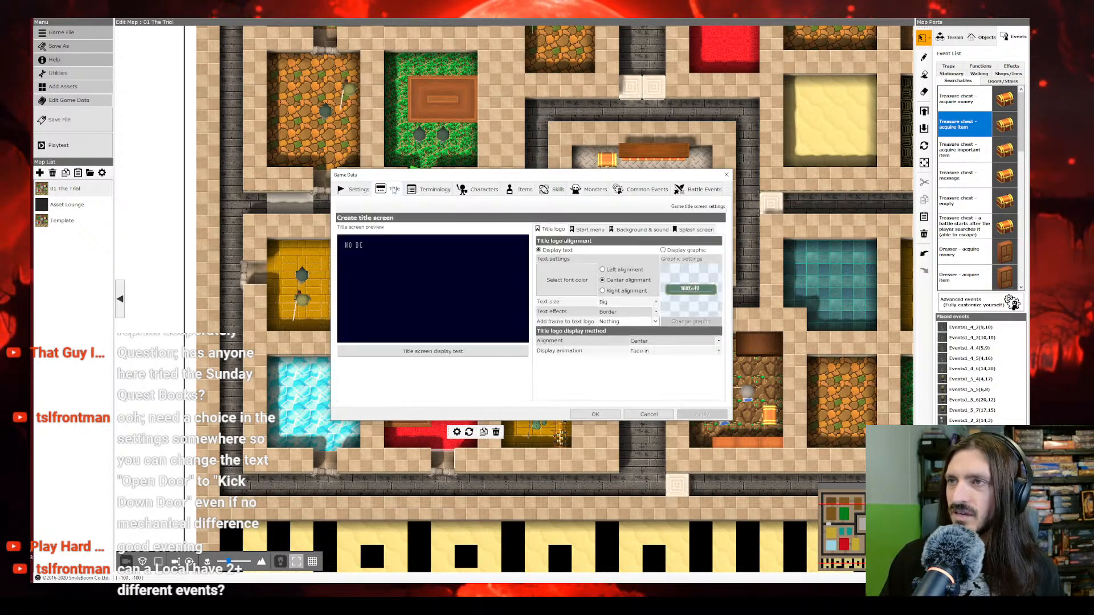
{"action": "left_click", "coordinate": [448, 191]}
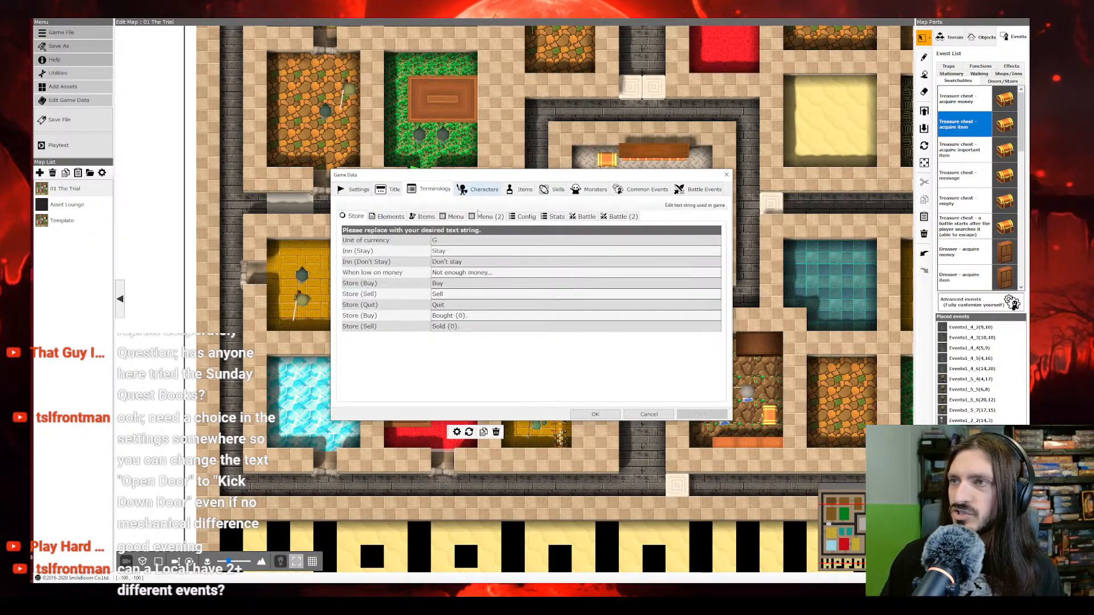
{"action": "left_click", "coordinate": [460, 241]}
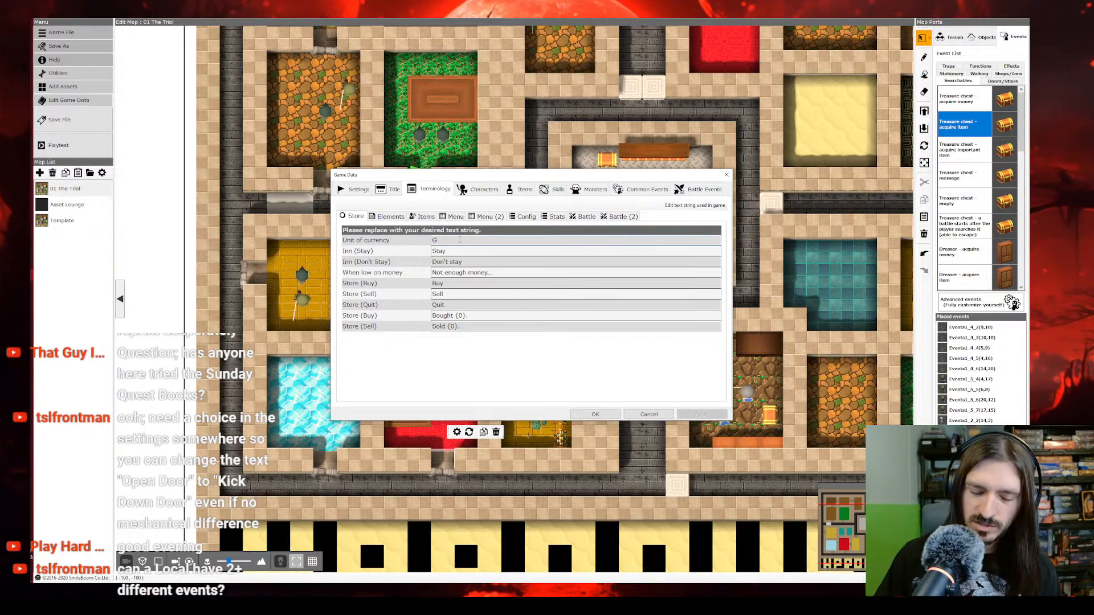
{"action": "type", "text": "old Coins"}
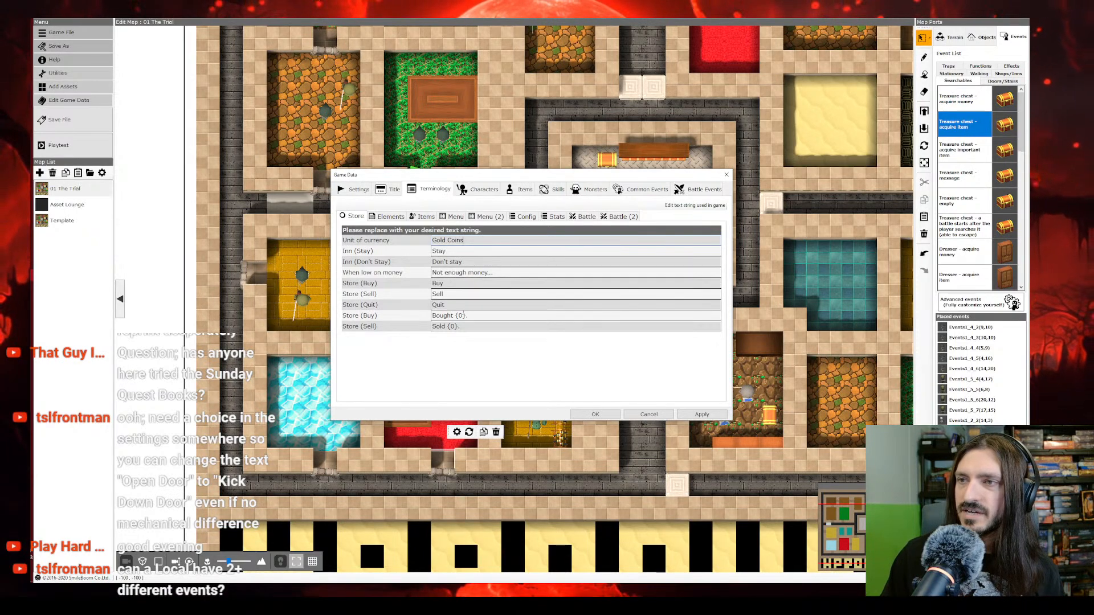
Step: Open the item terms of the game's terminology
{"action": "left_click", "coordinate": [389, 217]}
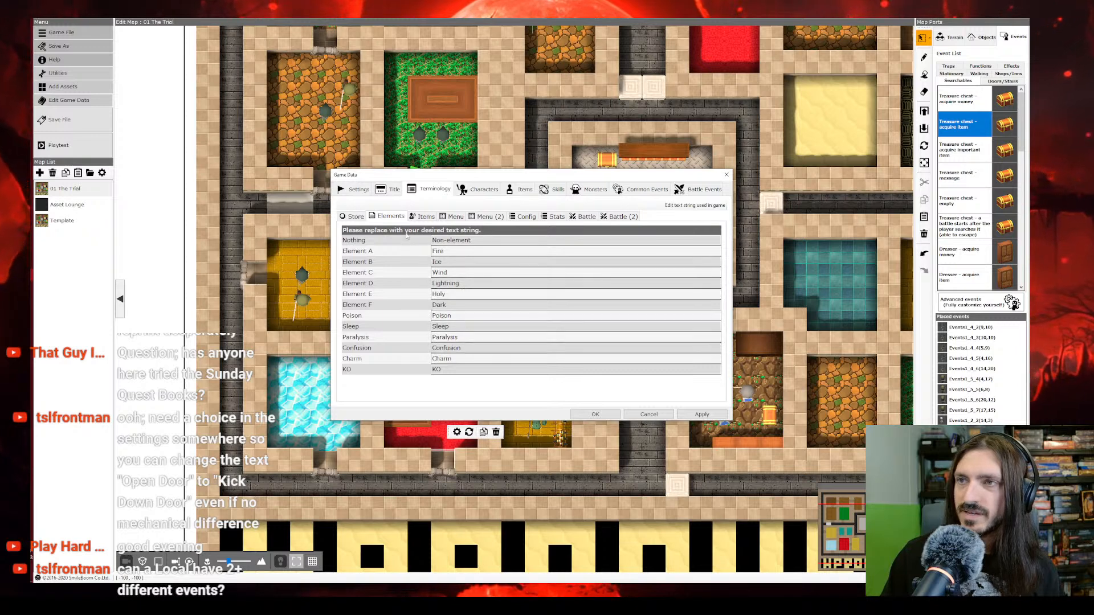
{"action": "left_click", "coordinate": [422, 217]}
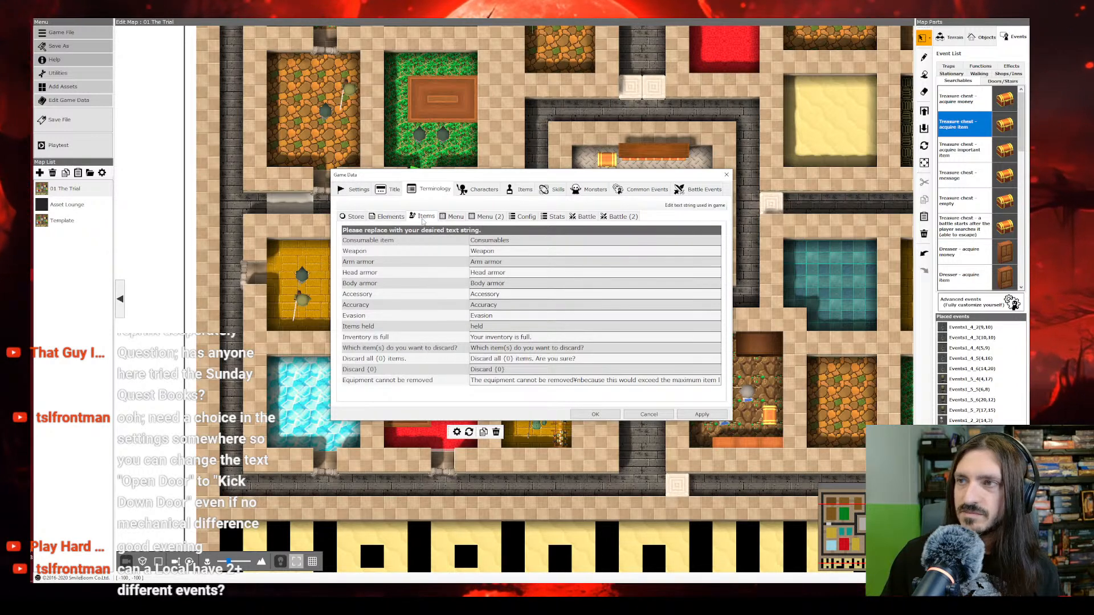
Step: Try "Equipment" as the weapon term in the item terminology and restore it to "Weapon"
{"action": "double_click", "coordinate": [513, 251]}
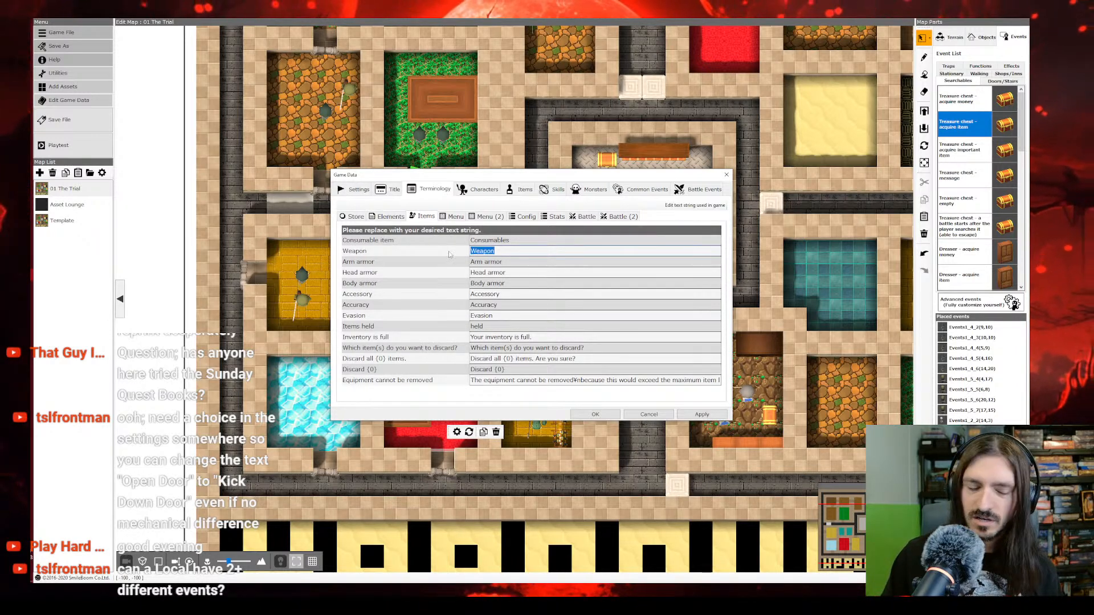
{"action": "type", "text": "Equi"}
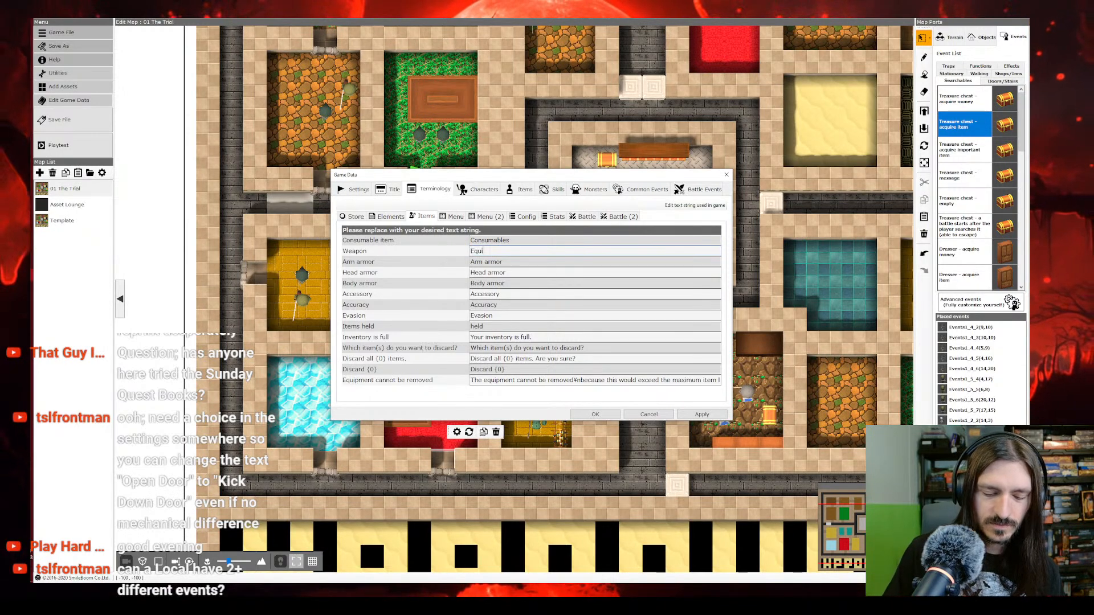
{"action": "type", "text": "pment"}
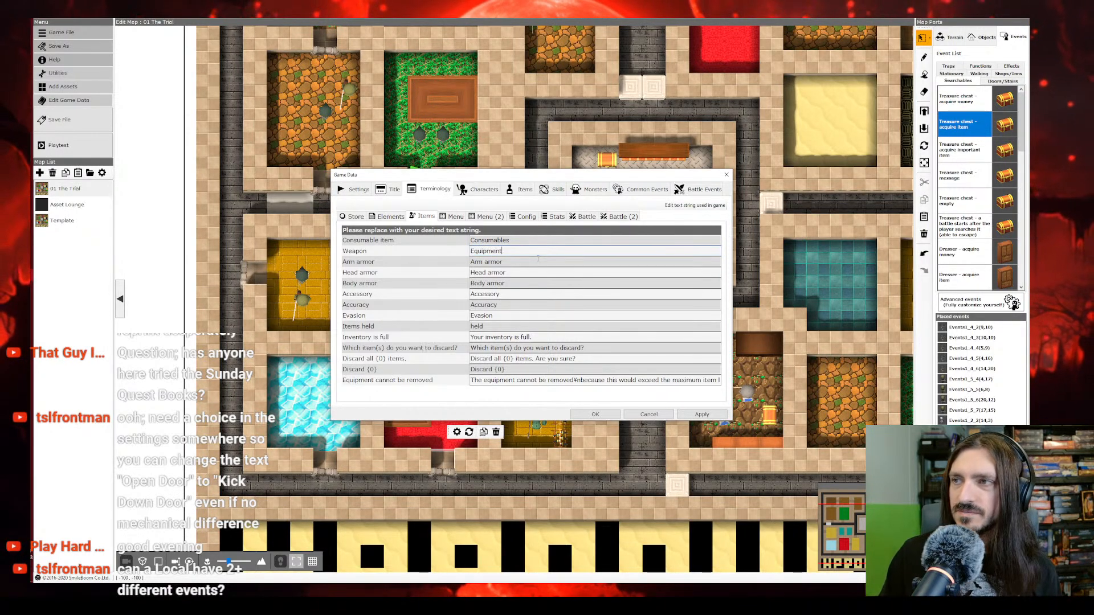
{"action": "left_click_drag", "start_coordinate": [525, 252], "coordinate": [442, 250]}
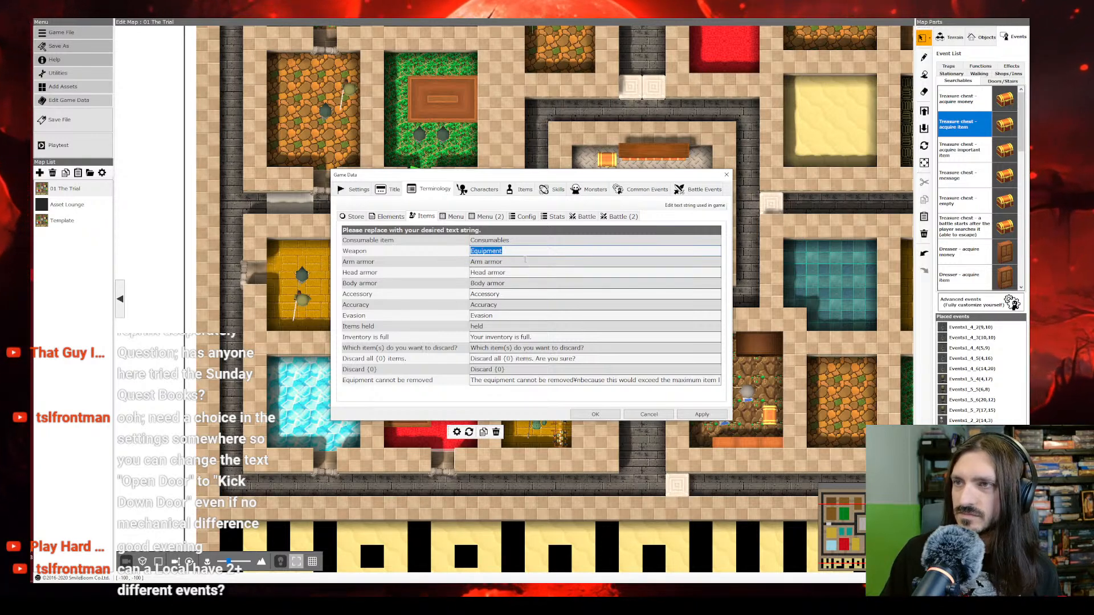
{"action": "type", "text": "Weapon"}
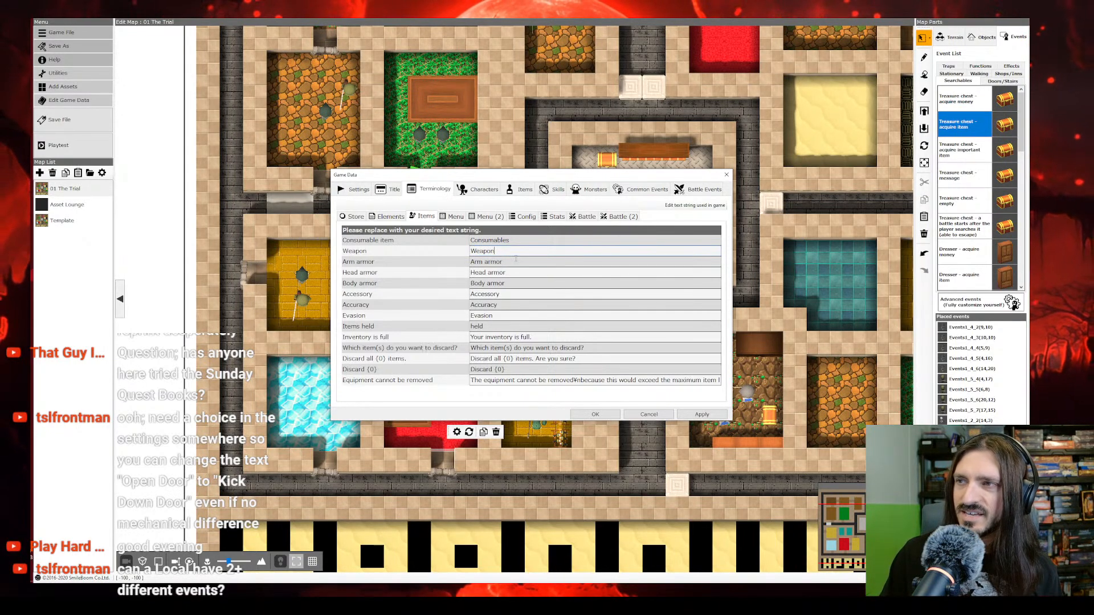
Step: Set the item terms for arm armor, head armor and body armor to "Shield", "Helmet" and "Armor"
{"action": "left_click_drag", "start_coordinate": [514, 264], "coordinate": [453, 263]}
{"action": "type", "text": "Shield"}
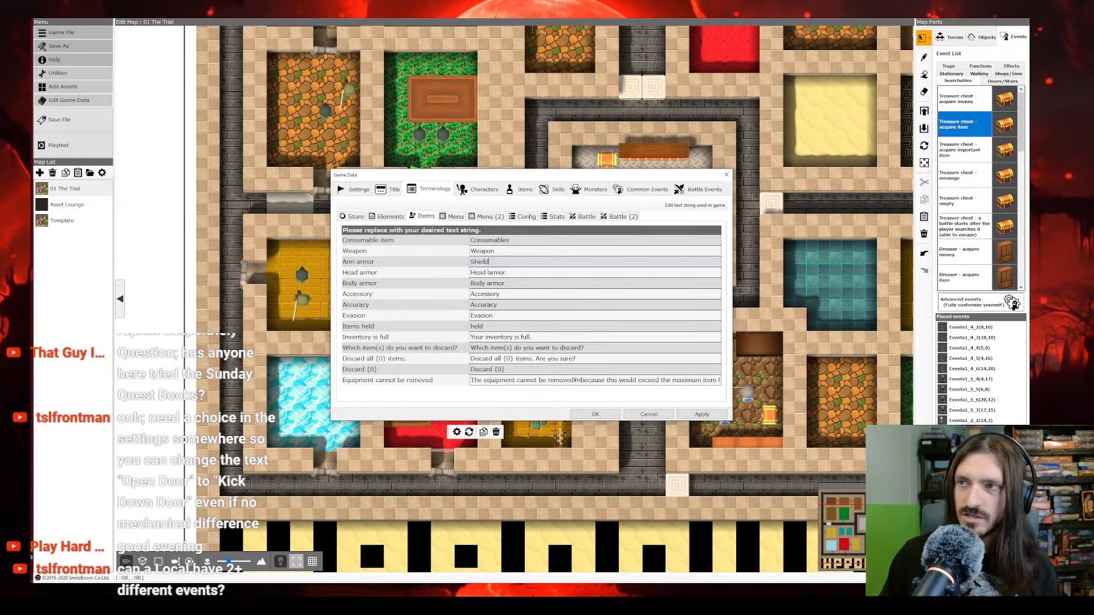
{"action": "left_click", "coordinate": [502, 272]}
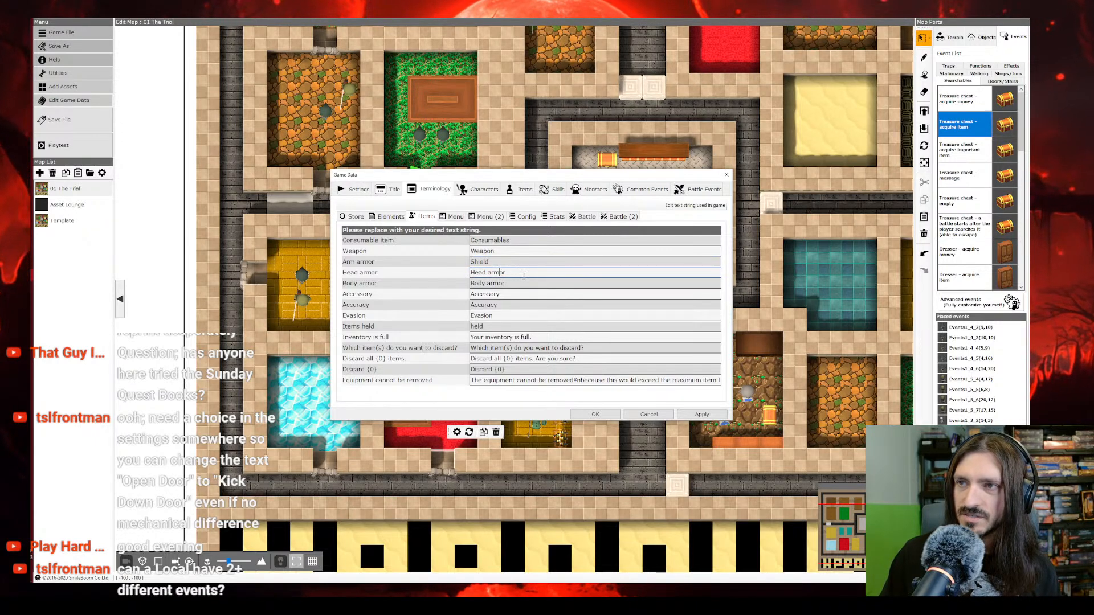
{"action": "left_click_drag", "start_coordinate": [522, 274], "coordinate": [456, 273]}
{"action": "type", "text": "He"}
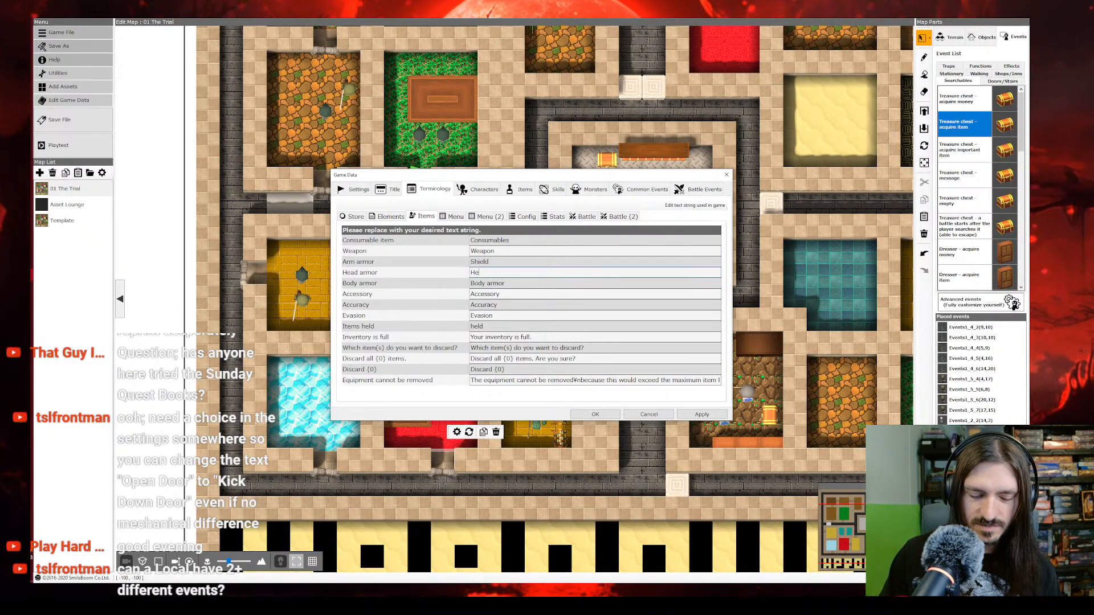
{"action": "type", "text": "lmet"}
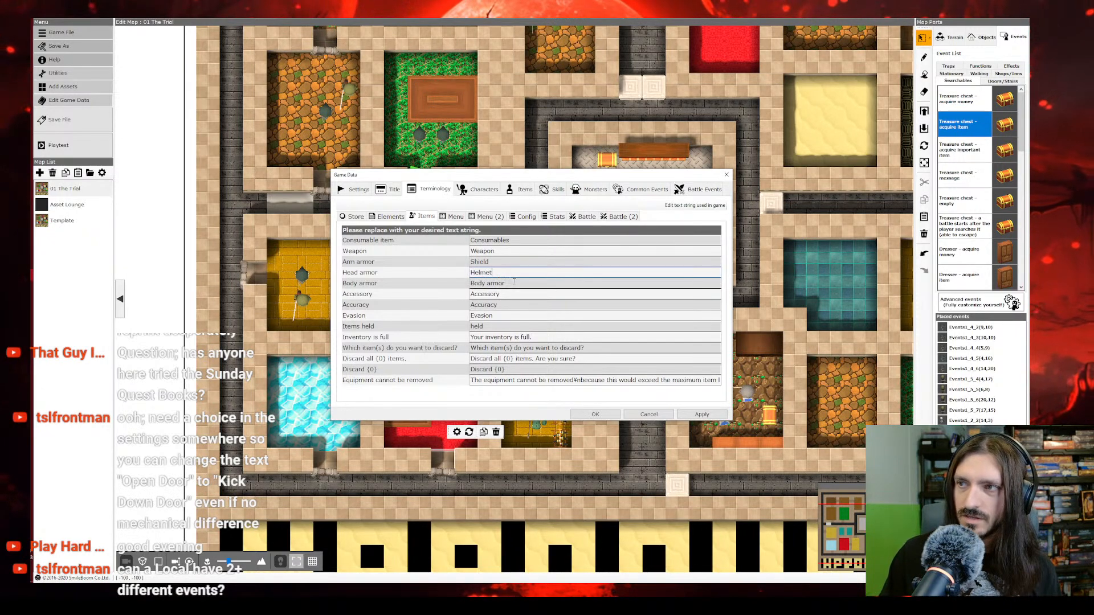
{"action": "left_click_drag", "start_coordinate": [486, 284], "coordinate": [455, 287]}
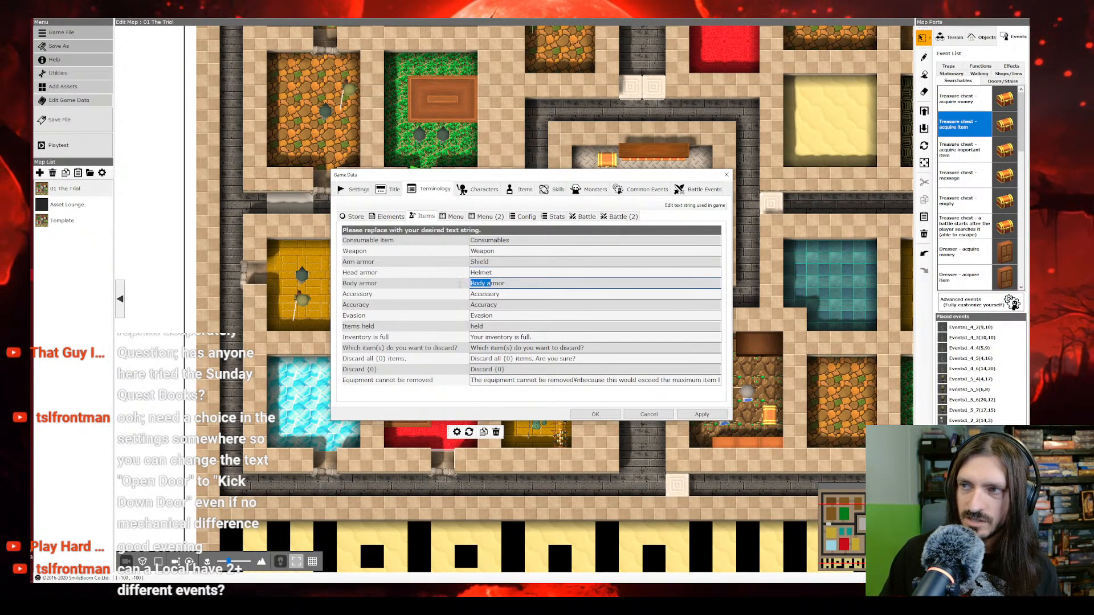
Step: Set the accessory term in the item terminology to "Other"
{"action": "double_click", "coordinate": [512, 295]}
{"action": "type", "text": "Ta"}
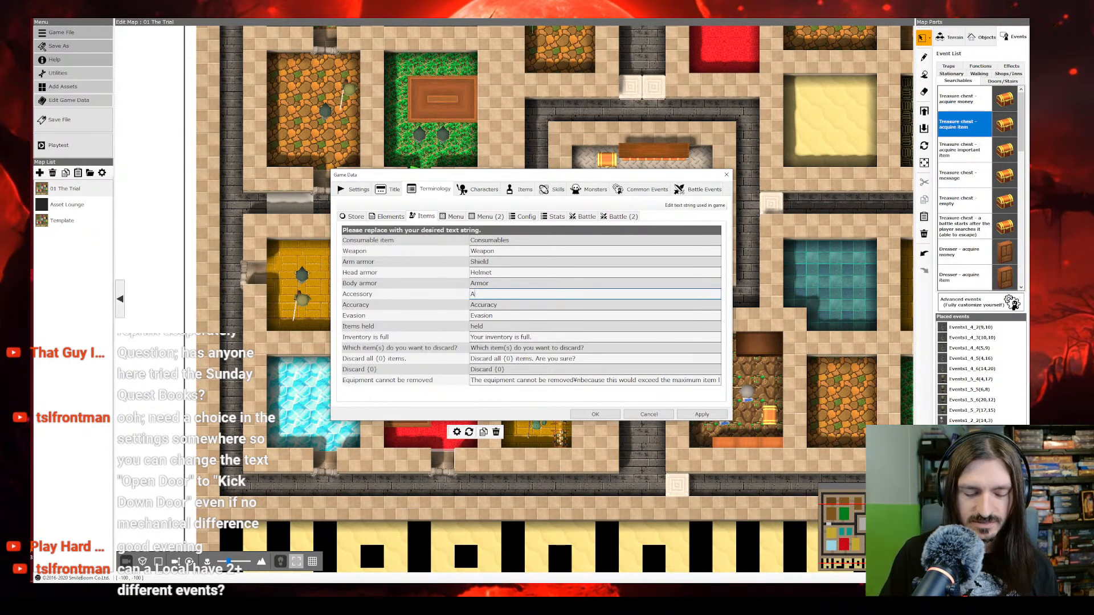
{"action": "type", "text": "A"}
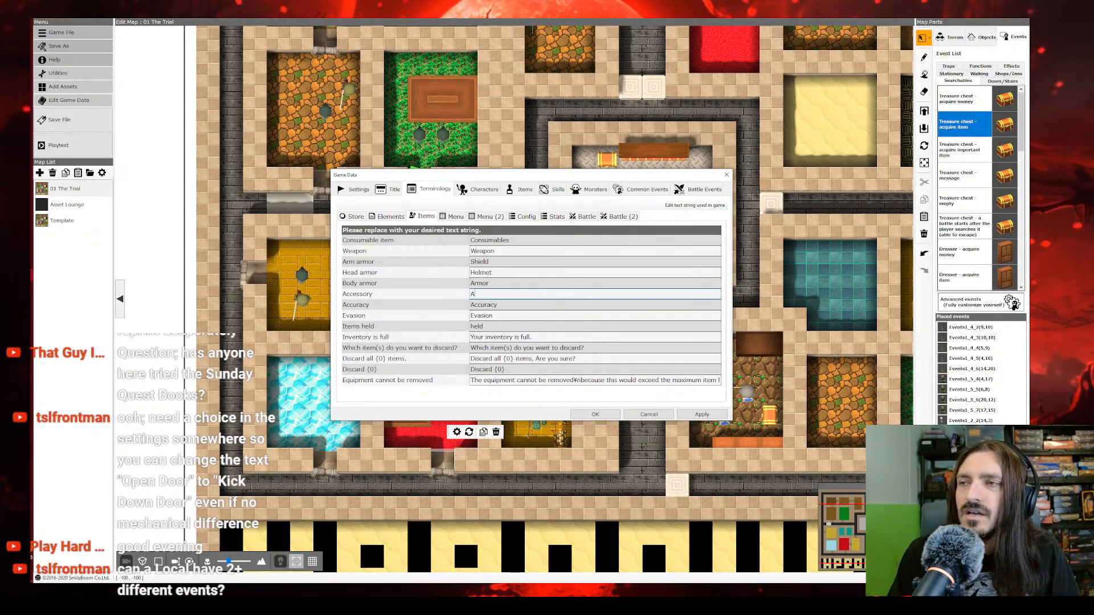
{"action": "key", "text": "BackSpace"}
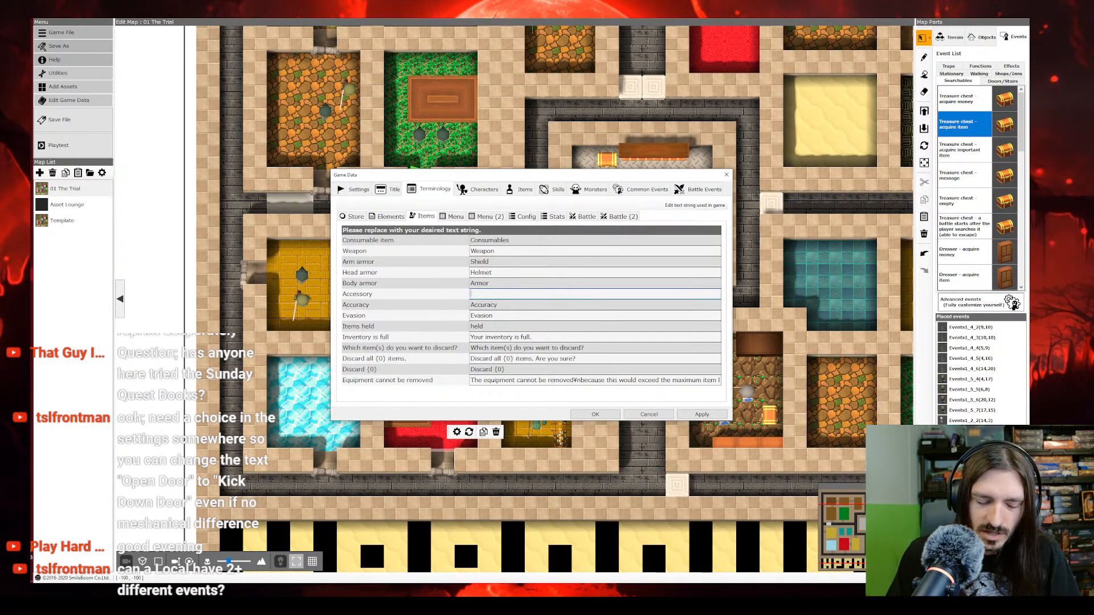
{"action": "type", "text": "Accessory"}
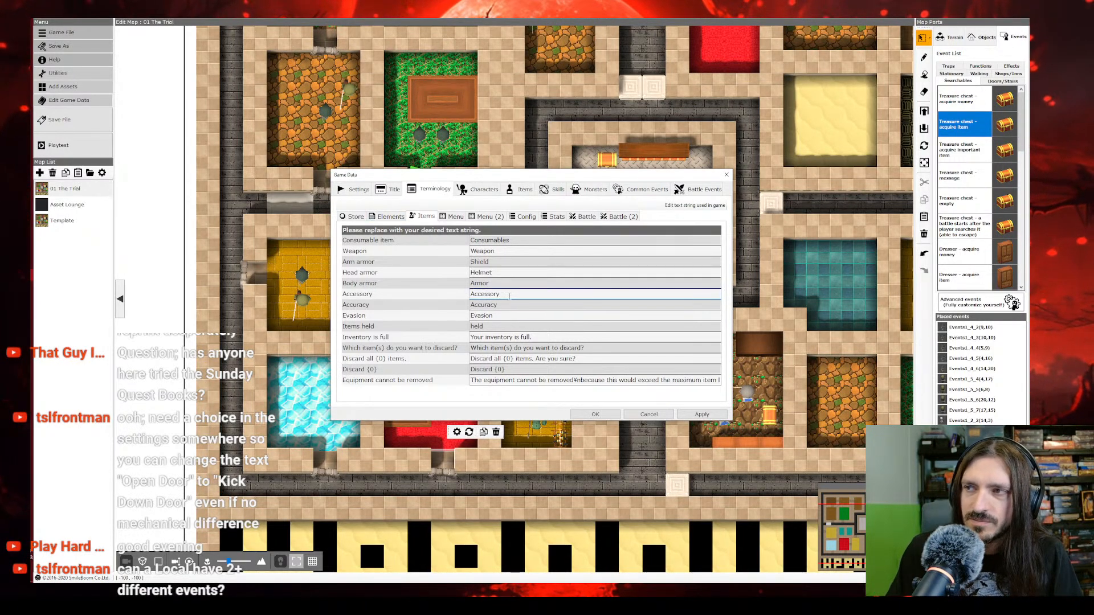
{"action": "left_click", "coordinate": [415, 293]}
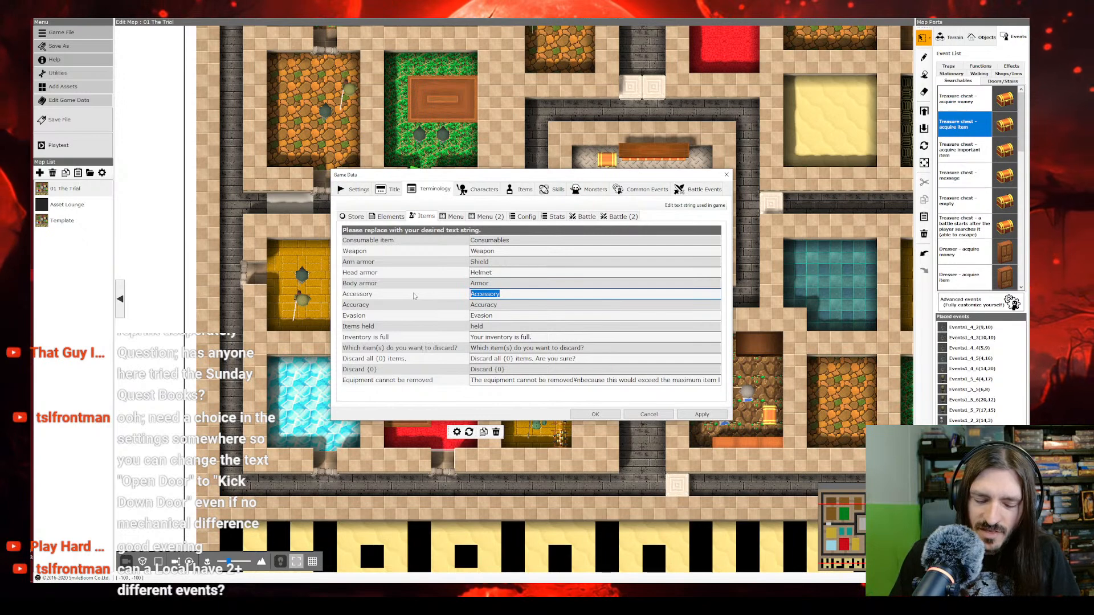
{"action": "type", "text": "Other"}
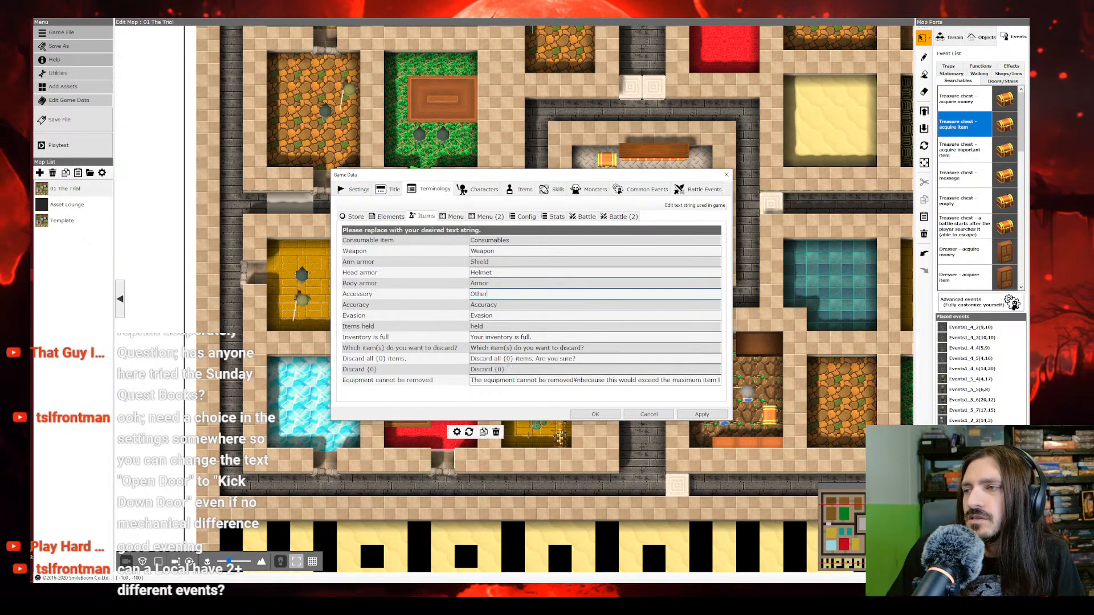
Step: Set the menu terms for items, skills and money to "Treasure", "Abilities" and "Gold"
{"action": "left_click", "coordinate": [455, 219]}
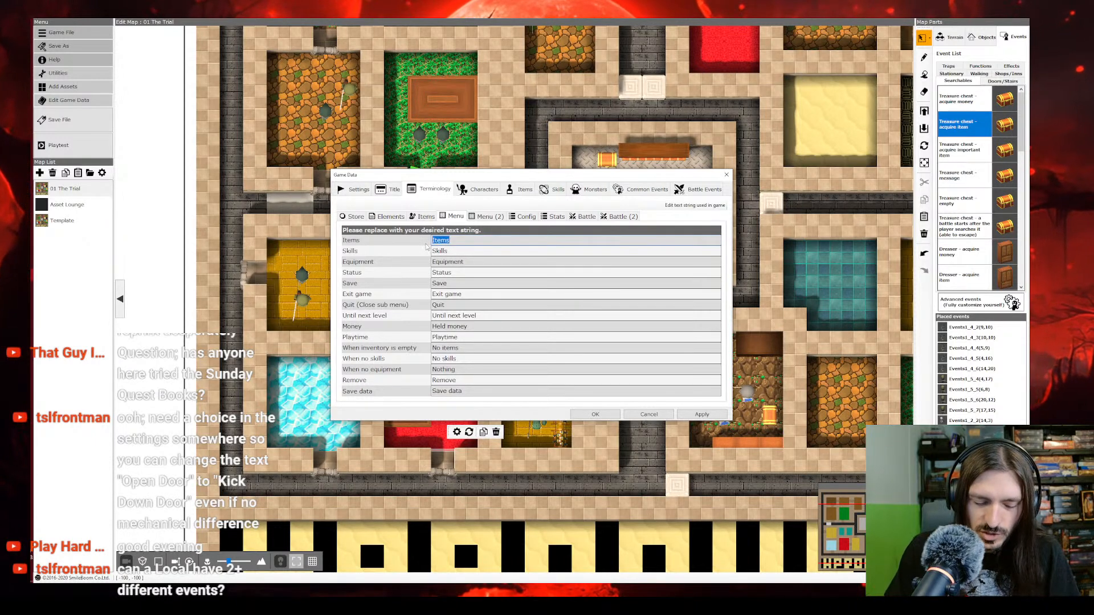
{"action": "type", "text": "Treasure"}
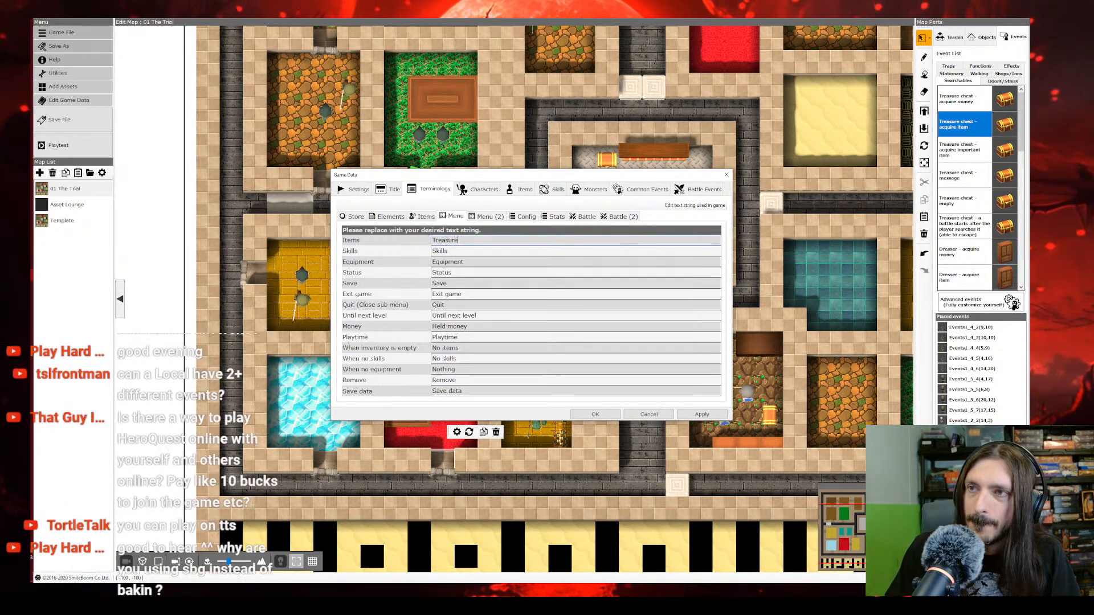
{"action": "left_click", "coordinate": [359, 251]}
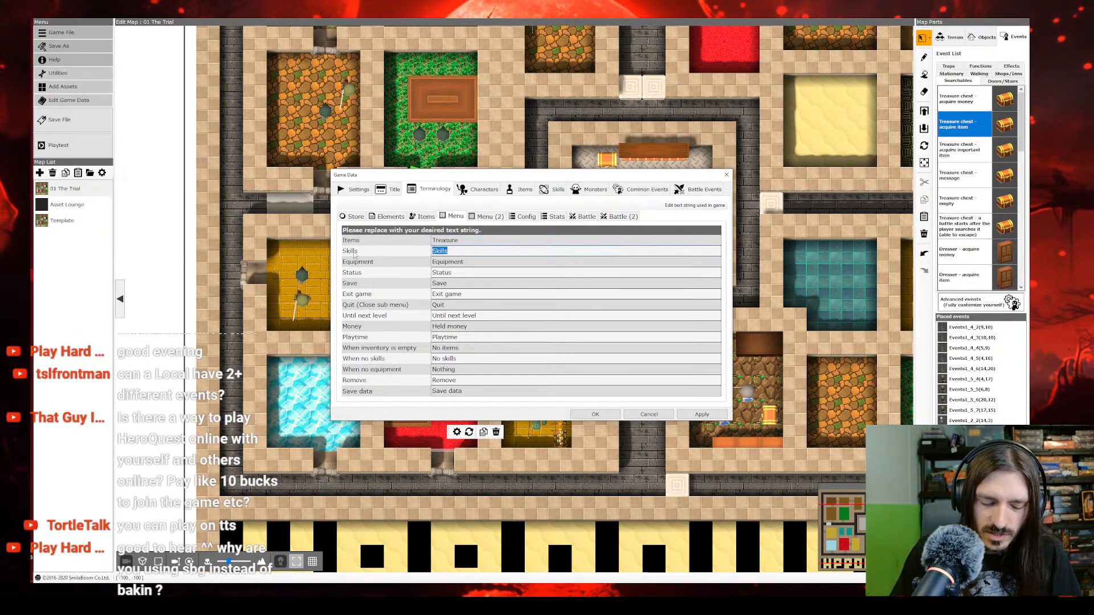
{"action": "type", "text": "Magic"}
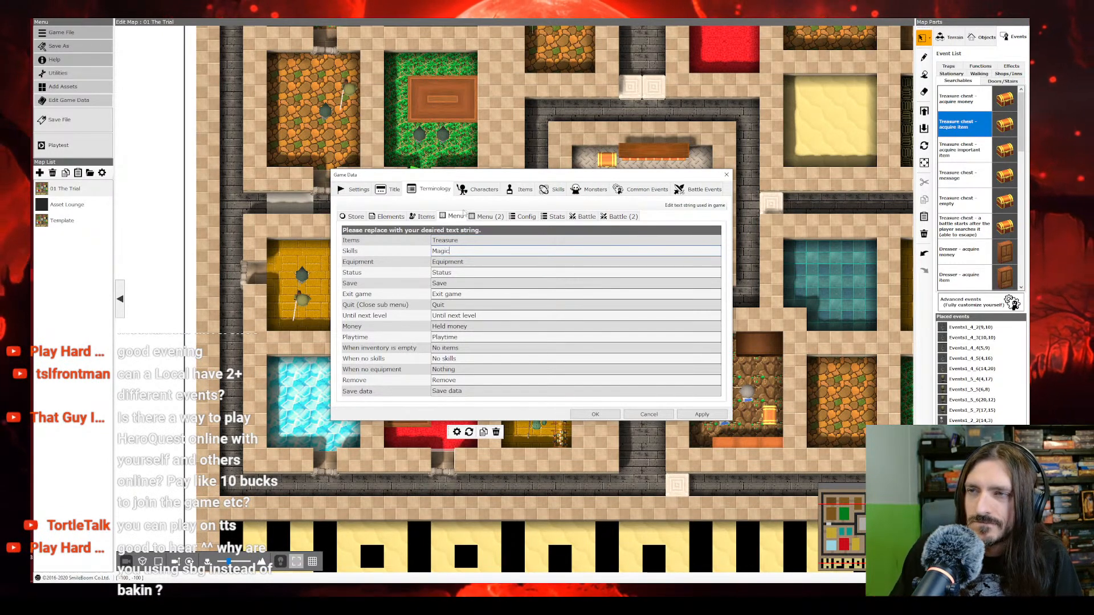
{"action": "double_click", "coordinate": [461, 250]}
{"action": "type", "text": "Abilities"}
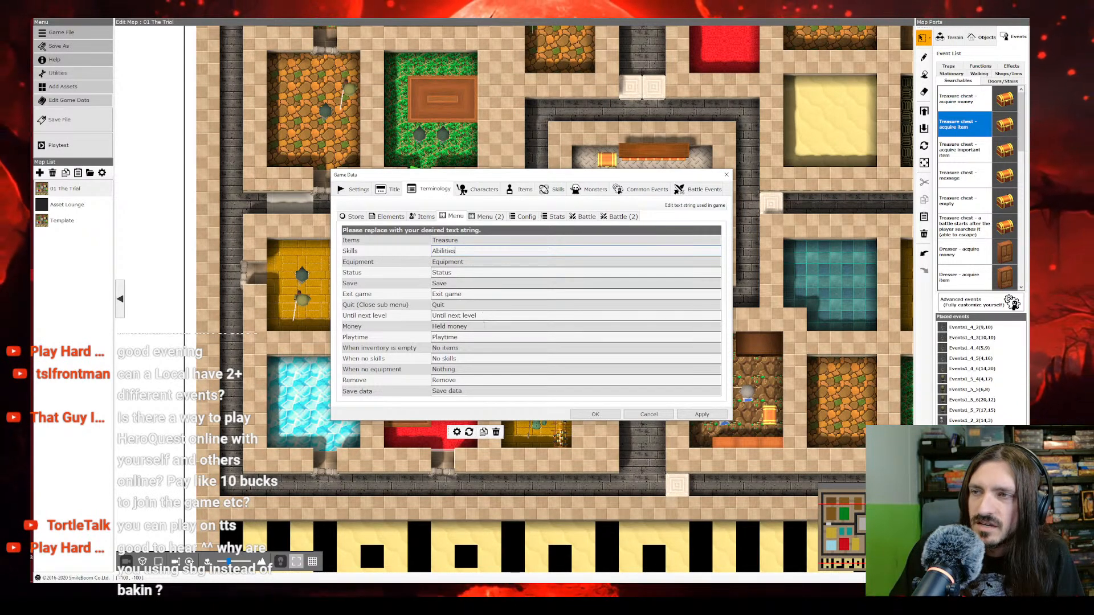
{"action": "left_click", "coordinate": [387, 326]}
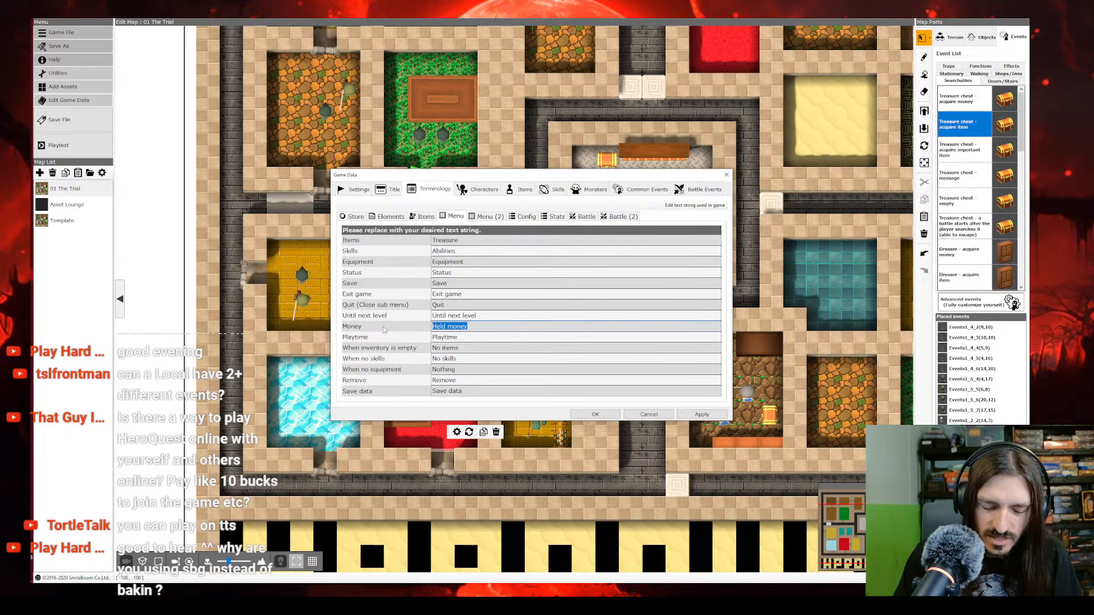
{"action": "type", "text": "Gold"}
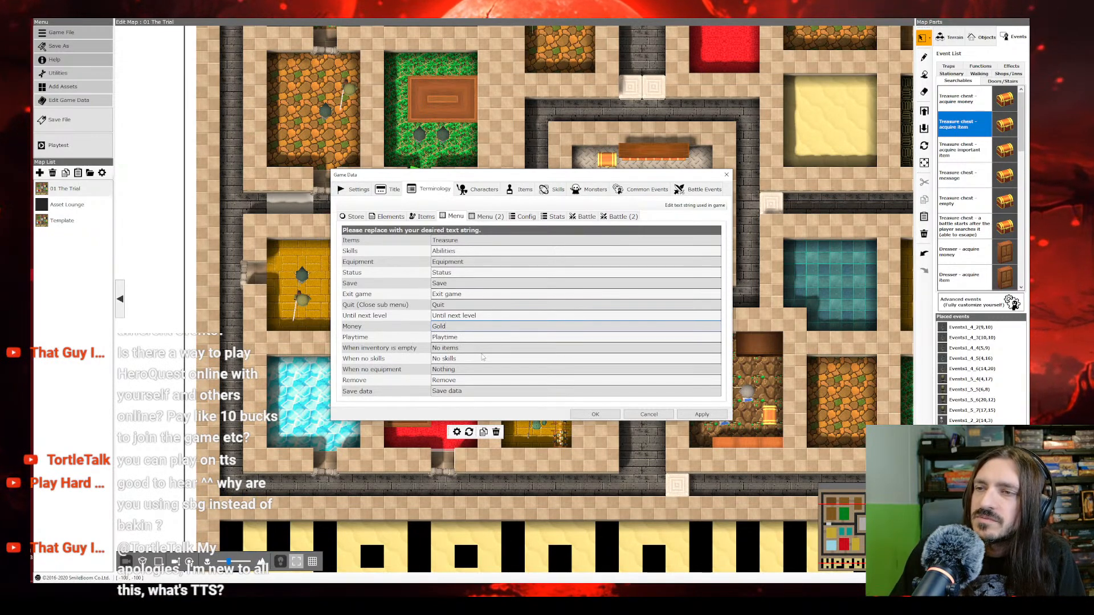
Step: Set the HP term to "BP" and the attack term to "Attack Dice" in the stats terminology
{"action": "left_click", "coordinate": [488, 217]}
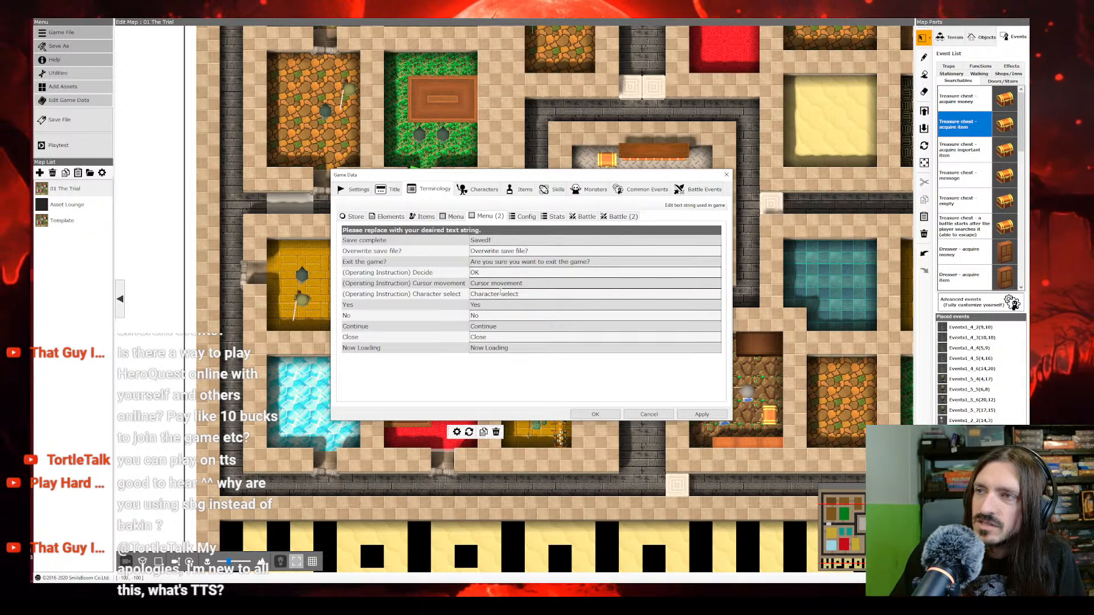
{"action": "left_click", "coordinate": [526, 216]}
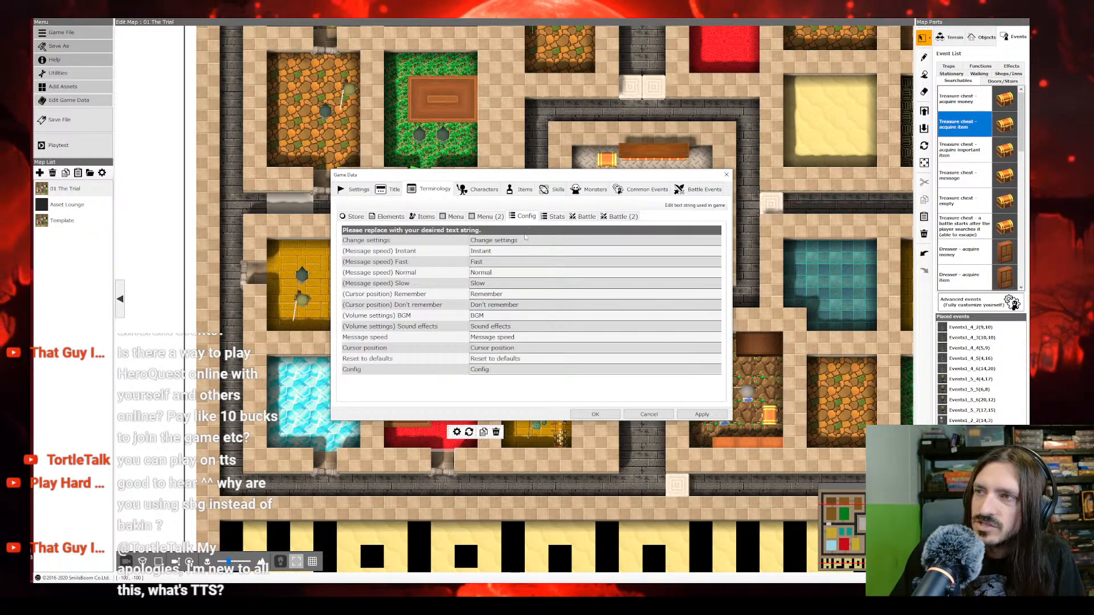
{"action": "left_click", "coordinate": [553, 216]}
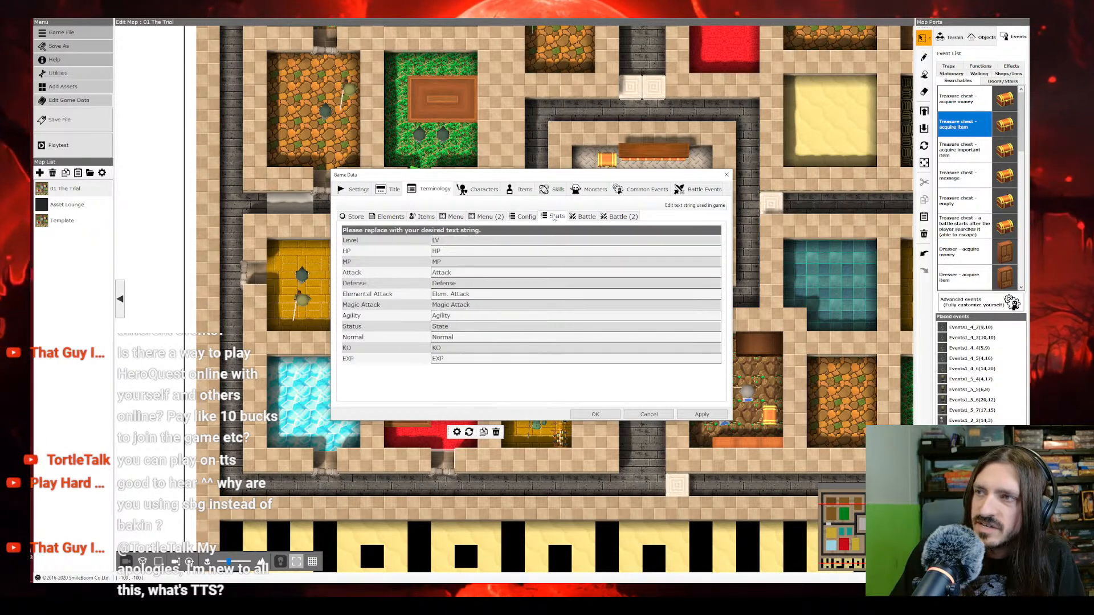
{"action": "left_click", "coordinate": [402, 253]}
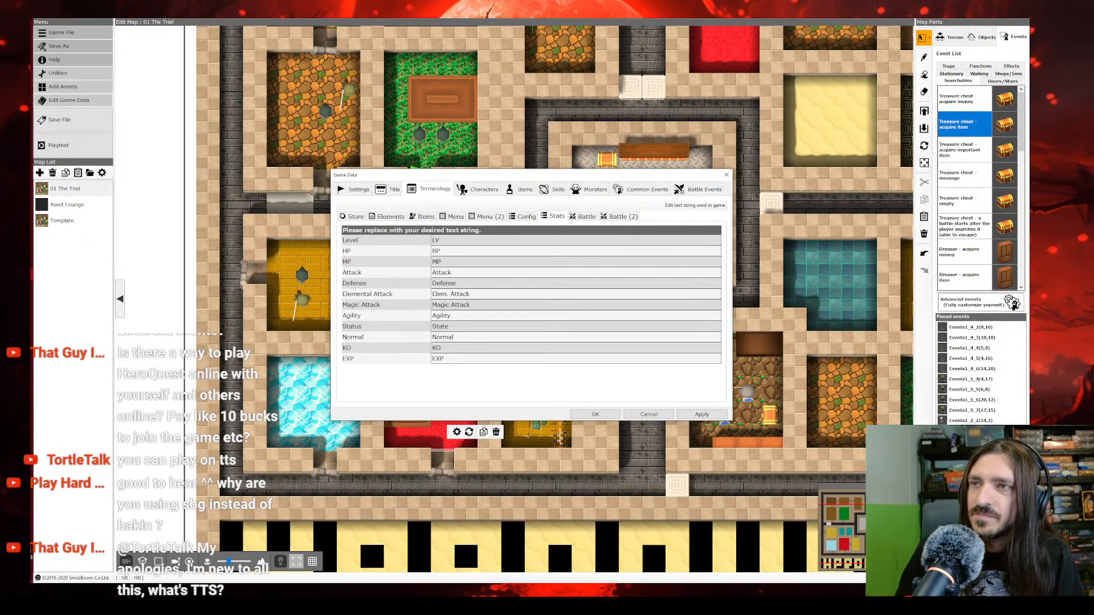
{"action": "key", "text": "Tab"}
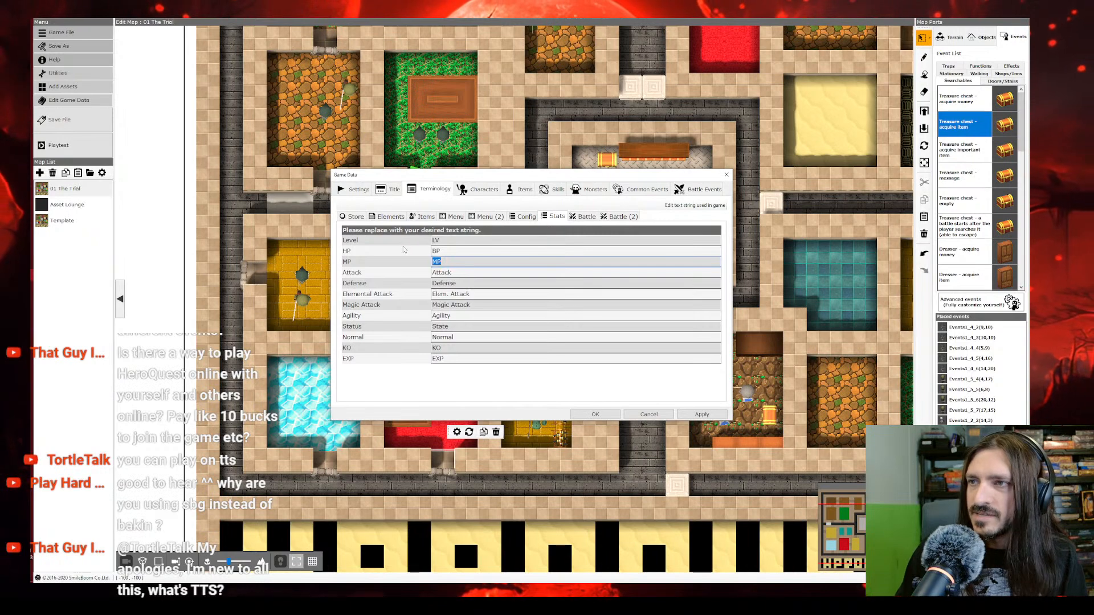
{"action": "key", "text": "Tab"}
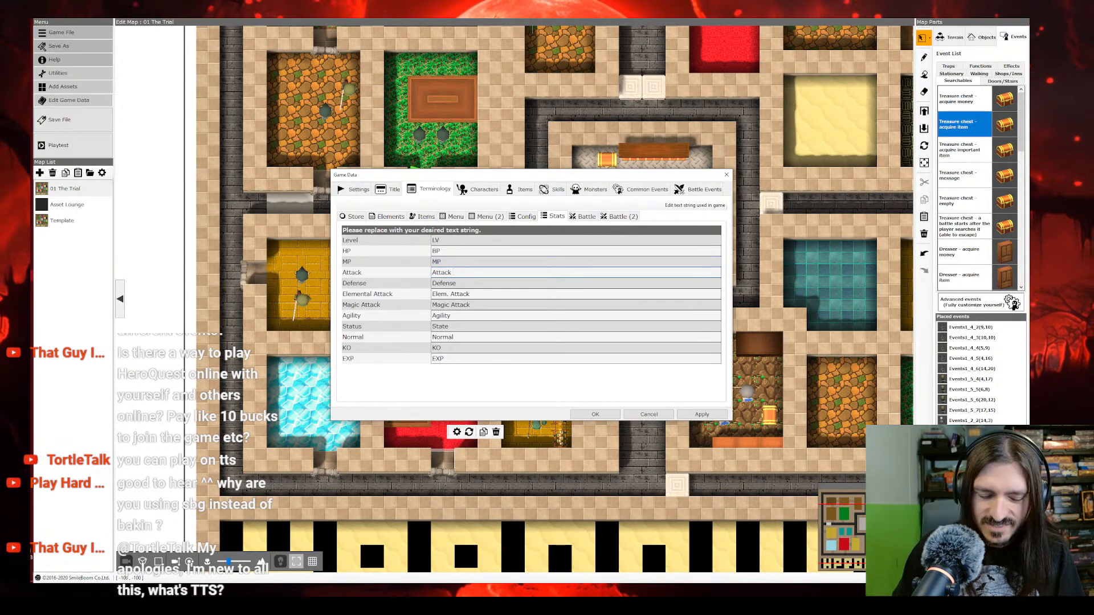
{"action": "type", "text": "Dice"}
{"action": "key", "text": "Tab"}
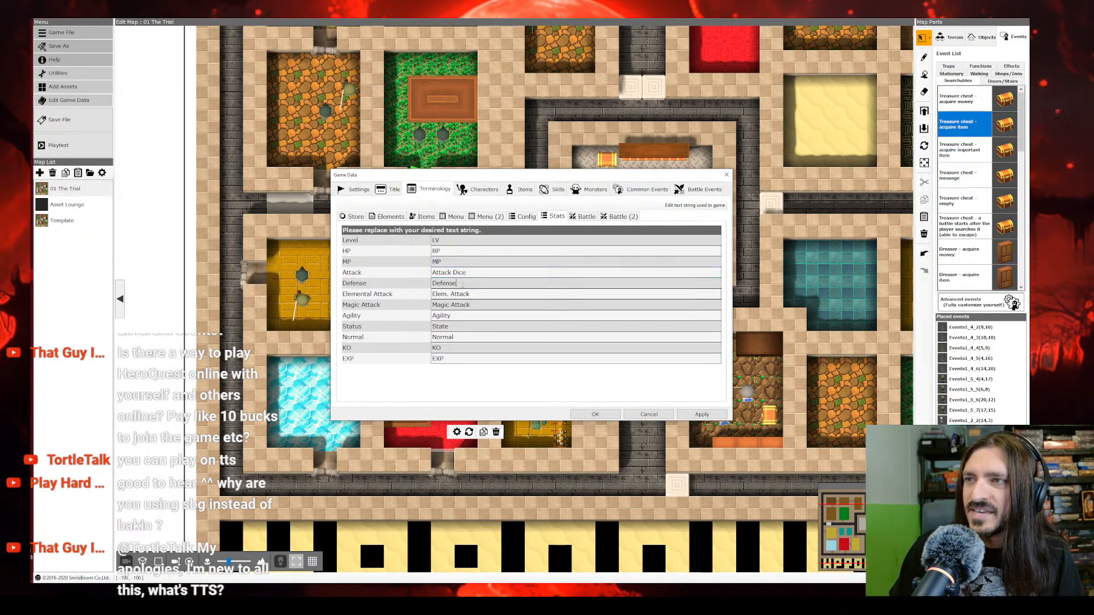
Step: Set the defense term to "Defend Dice" and the elemental attack term to "0" in the stats terminology
{"action": "left_click_drag", "start_coordinate": [462, 284], "coordinate": [449, 283]}
{"action": "type", "text": "d D"}
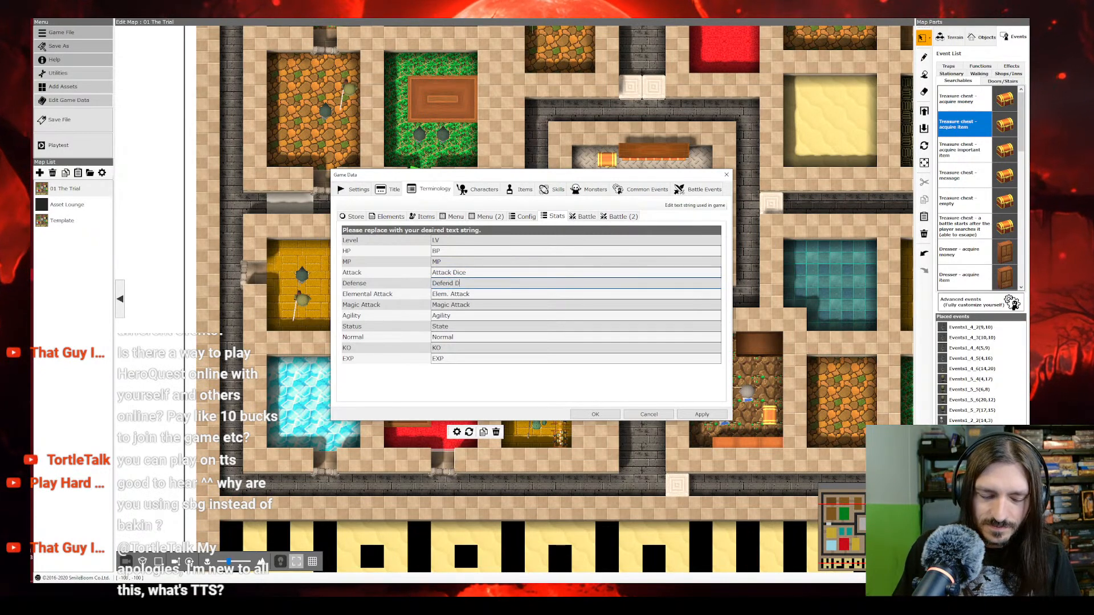
{"action": "type", "text": "ice"}
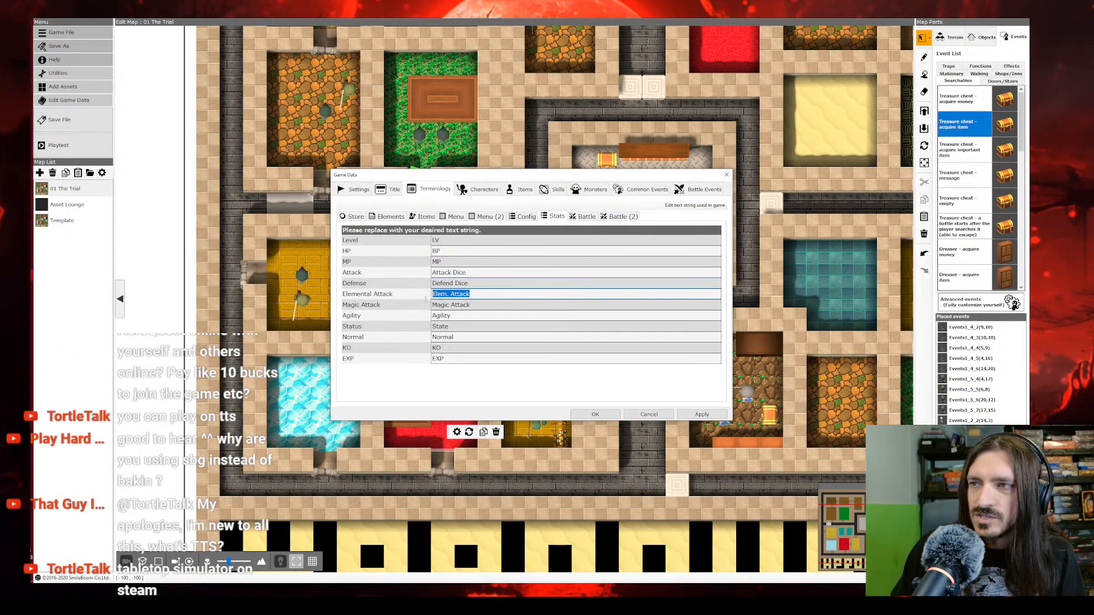
{"action": "type", "text": "0"}
{"action": "key", "text": "Return"}
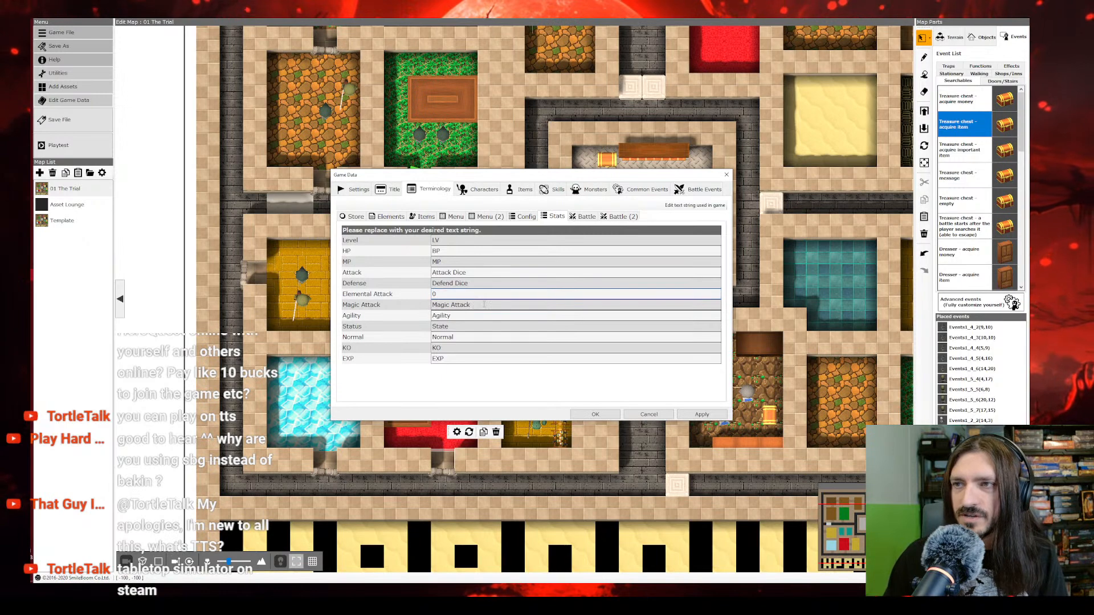
{"action": "type", "text": "0"}
Step: Set the magic attack and agility terms to "0" in the stats terminology
{"action": "left_click", "coordinate": [486, 315]}
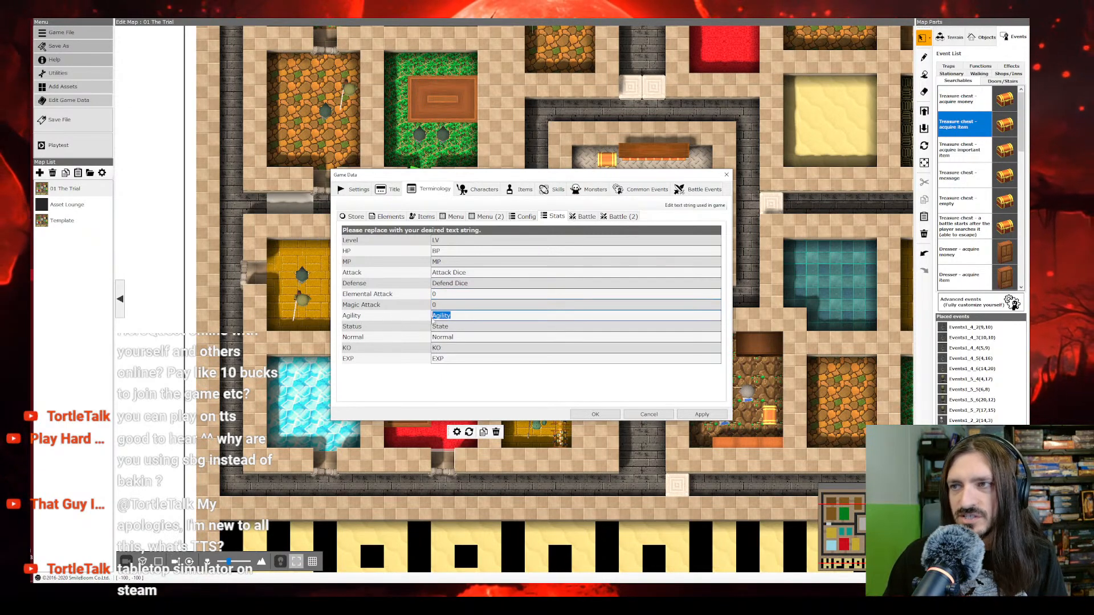
{"action": "type", "text": "0"}
Step: Clear the elemental attack, magic attack and agility terms in the stats terminology so they are blank
{"action": "left_click", "coordinate": [402, 318]}
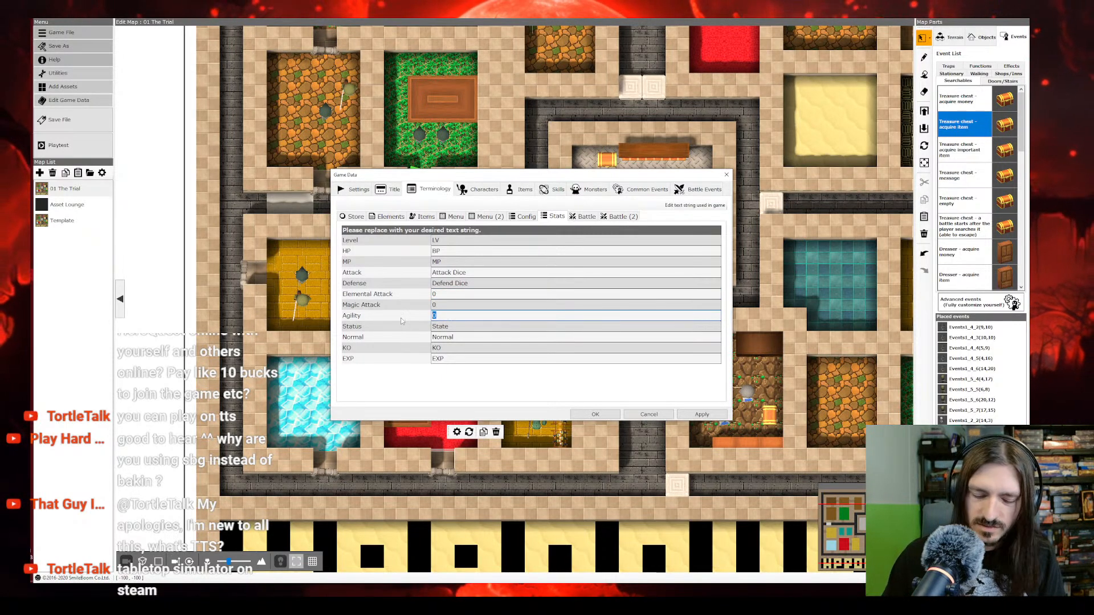
{"action": "key", "text": "BackSpace"}
{"action": "left_click_drag", "start_coordinate": [450, 306], "coordinate": [414, 303]}
{"action": "key", "text": "BackSpace"}
{"action": "key", "text": "BackSpace"}
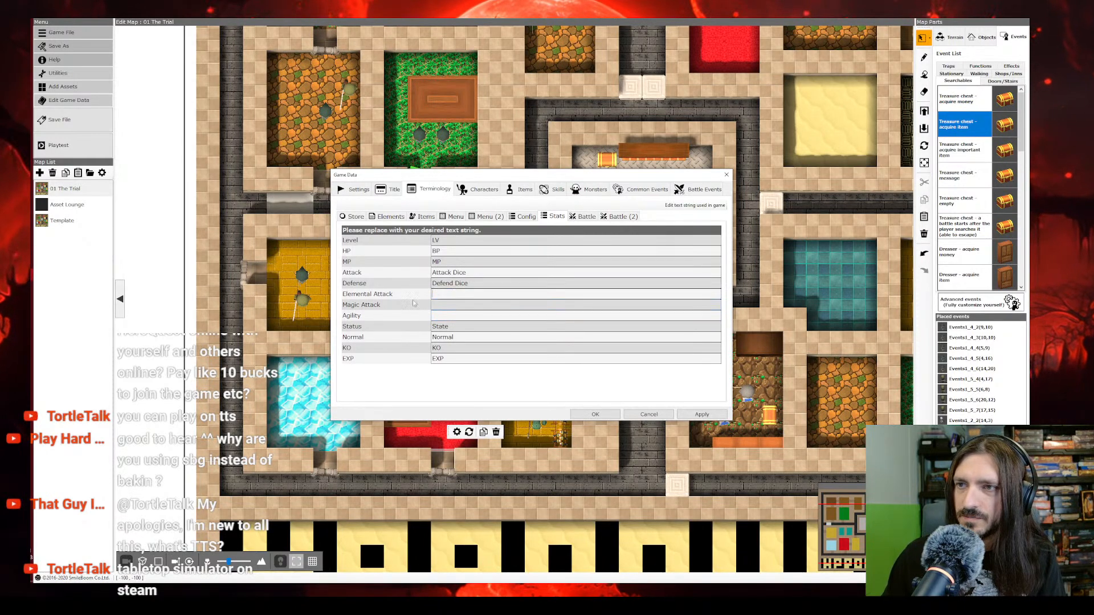
{"action": "left_click", "coordinate": [457, 349]}
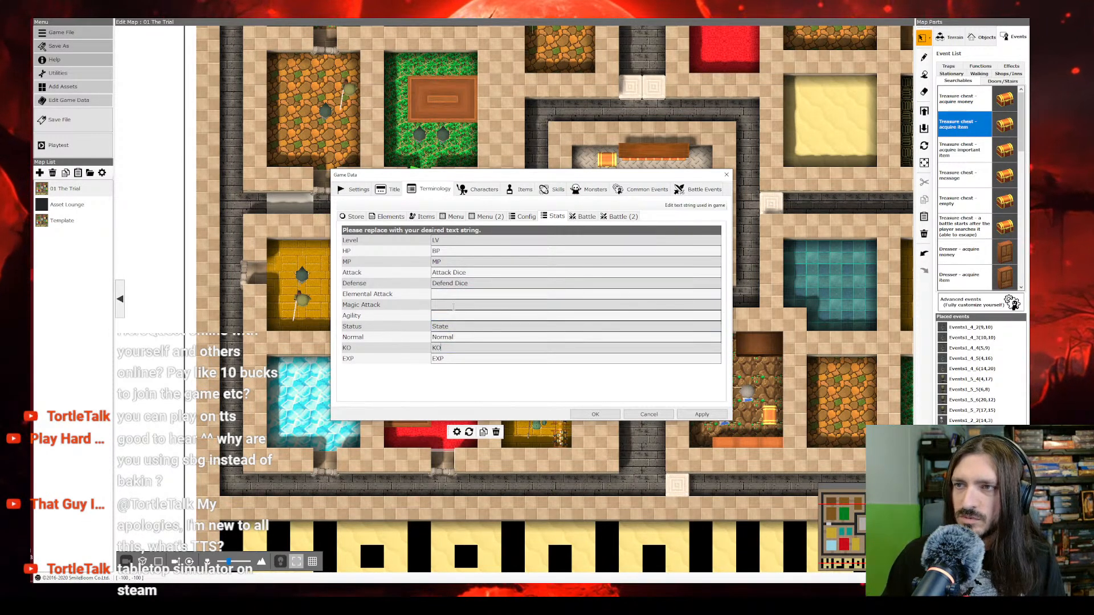
Step: Review both sets of battle terms, including the leveling up message
{"action": "left_click", "coordinate": [585, 217]}
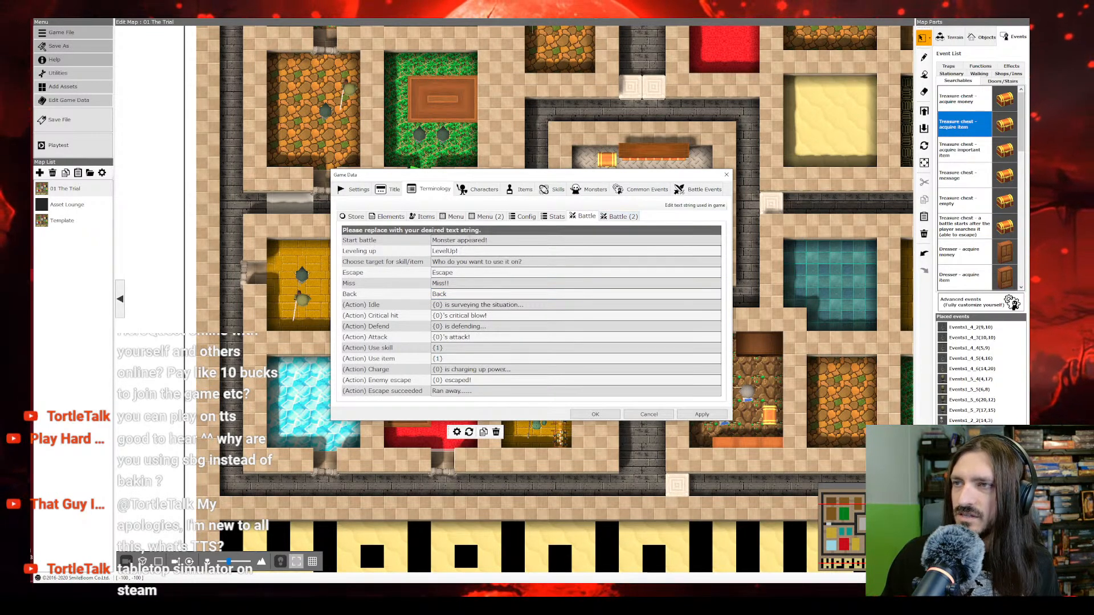
{"action": "left_click", "coordinate": [450, 251]}
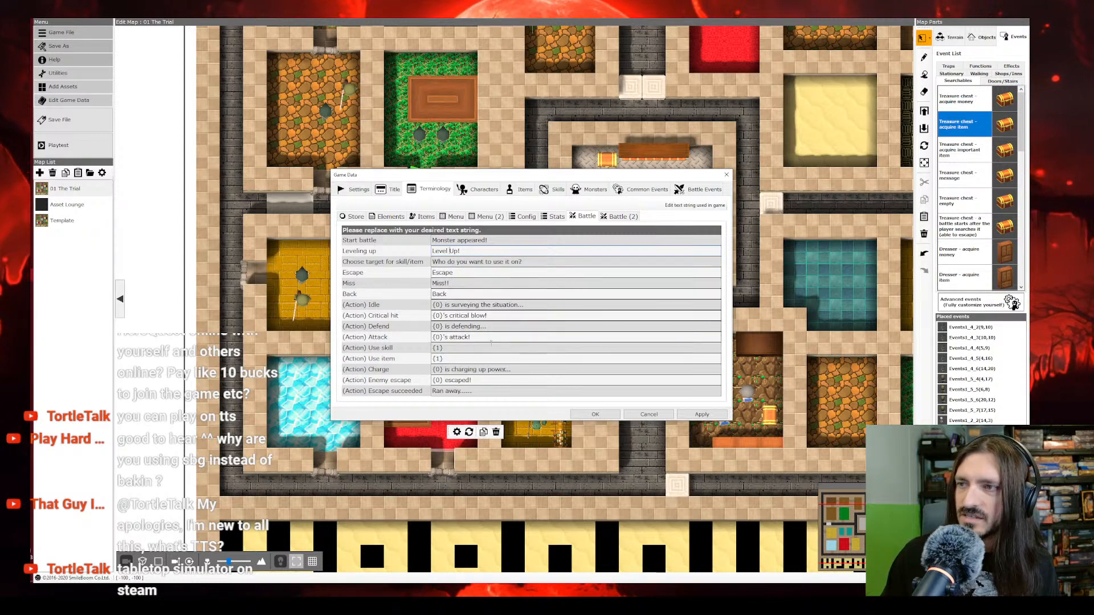
{"action": "left_click", "coordinate": [620, 216]}
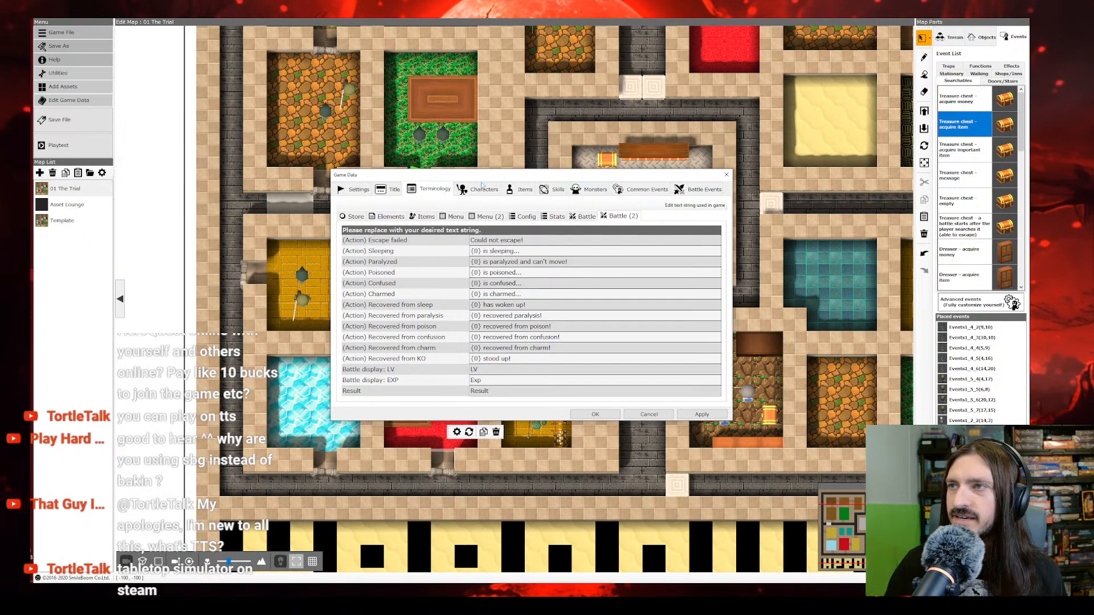
Step: Remove the Dwarf character's portrait by setting its image to Nothing
{"action": "left_click", "coordinate": [479, 189]}
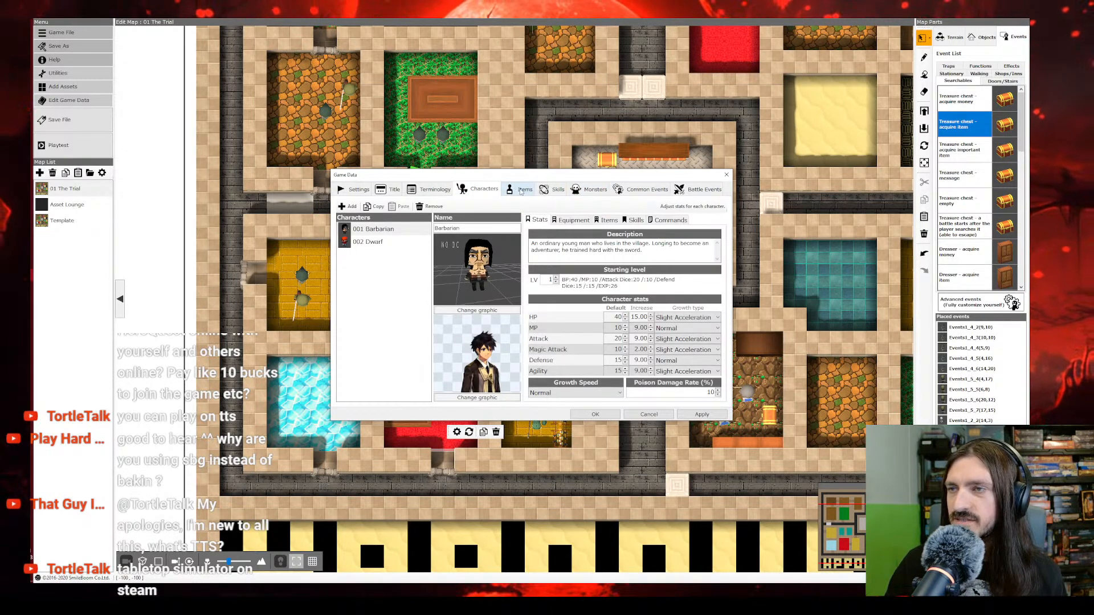
{"action": "left_click", "coordinate": [381, 243]}
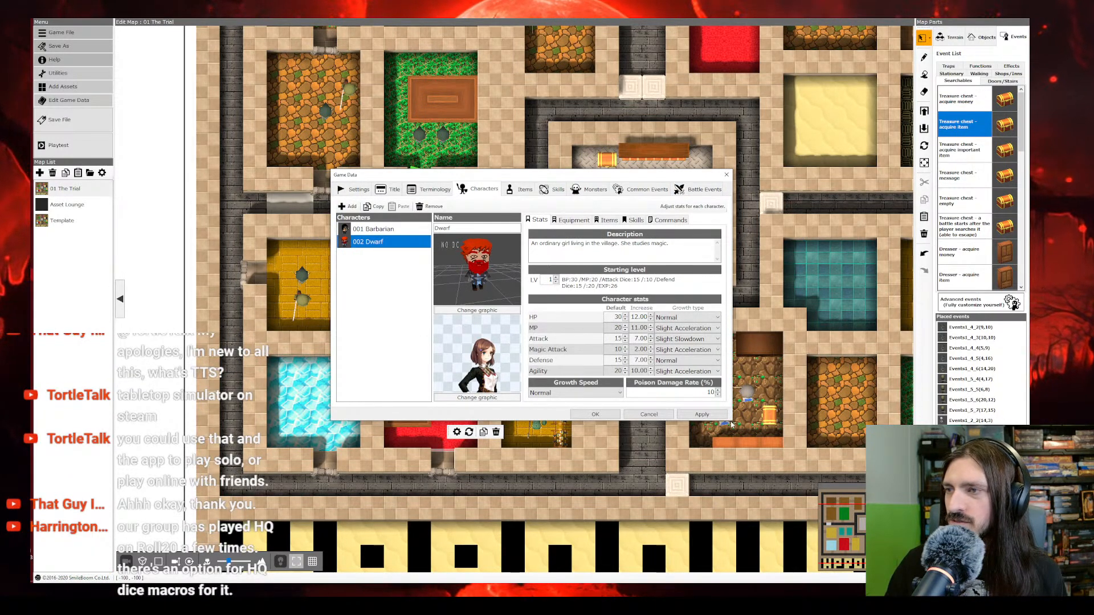
{"action": "left_click", "coordinate": [480, 398]}
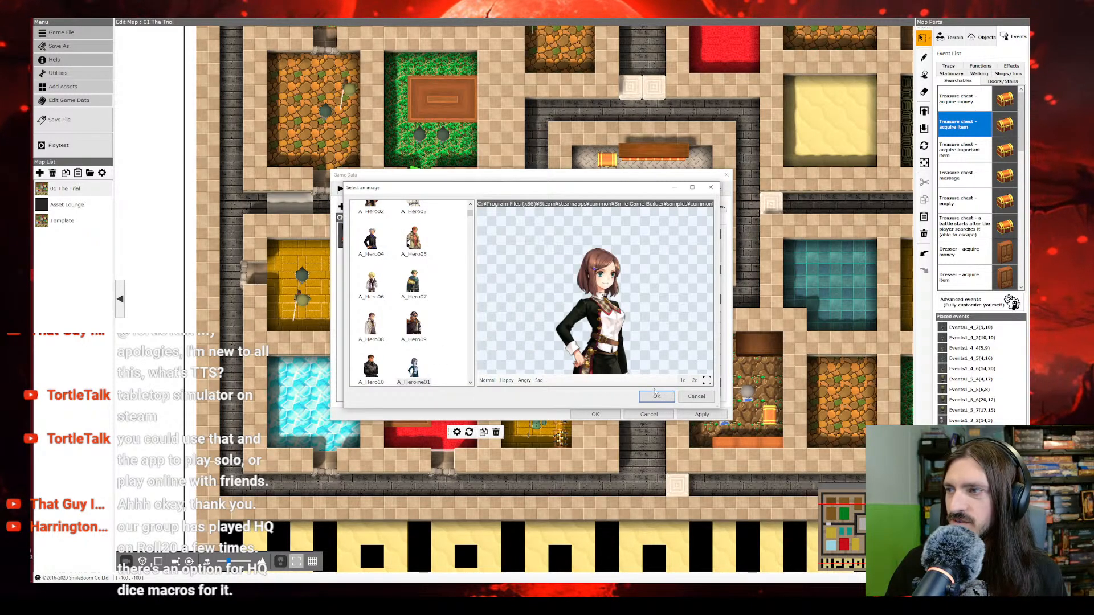
{"action": "scroll", "coordinate": [383, 220], "scroll_direction": "up", "scroll_amount": 2}
{"action": "left_click", "coordinate": [382, 220]}
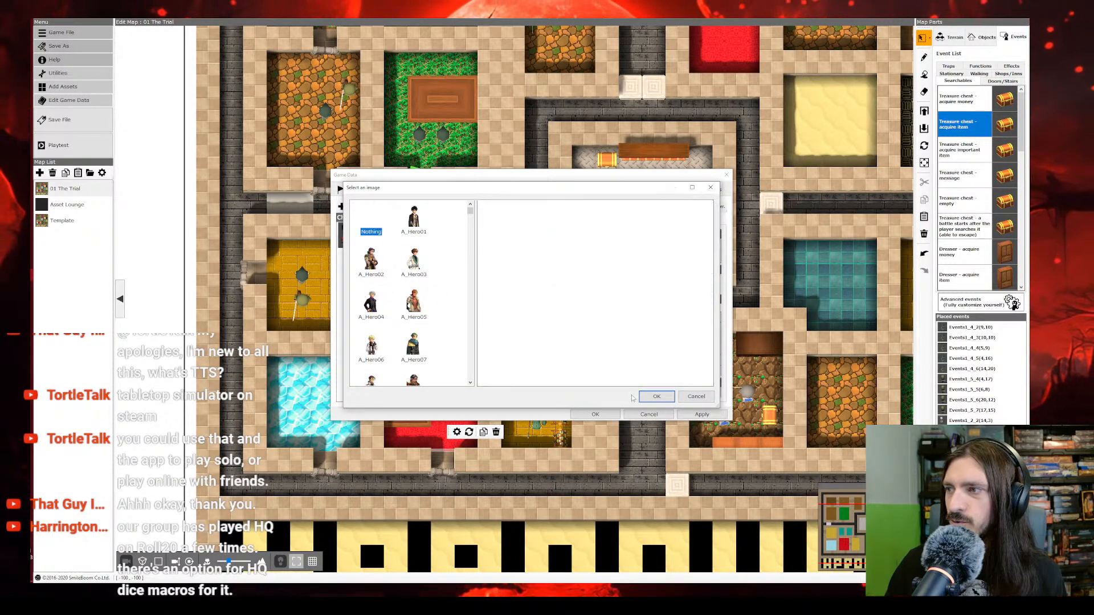
{"action": "left_click", "coordinate": [657, 397]}
Step: Remove the Barbarian character's portrait by setting its image to Nothing
{"action": "left_click", "coordinate": [398, 233]}
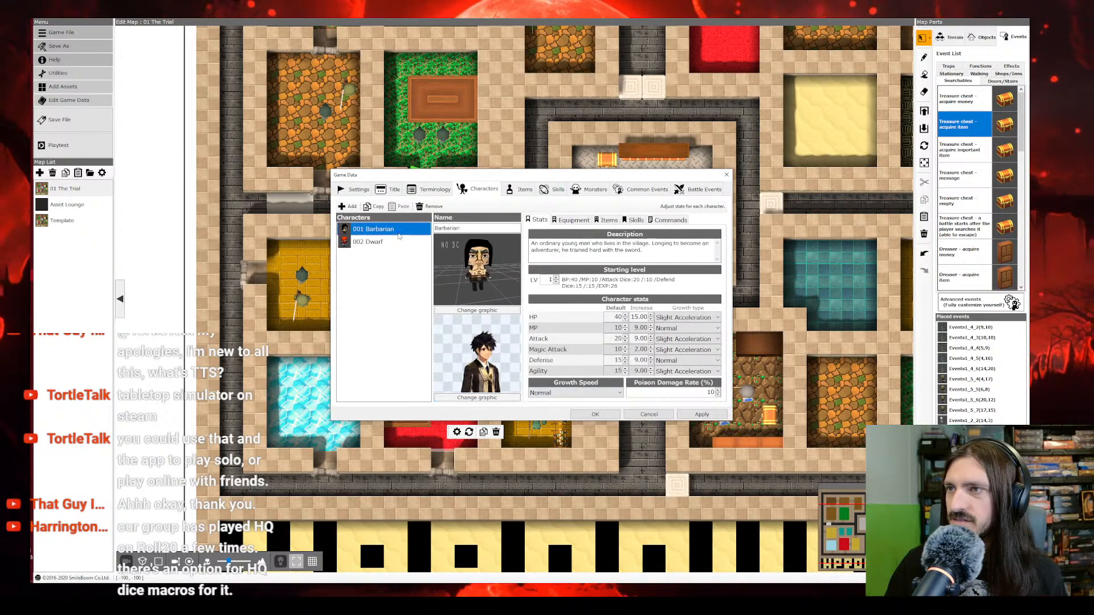
{"action": "left_click", "coordinate": [482, 397]}
{"action": "left_click", "coordinate": [376, 223]}
{"action": "left_click", "coordinate": [654, 394]}
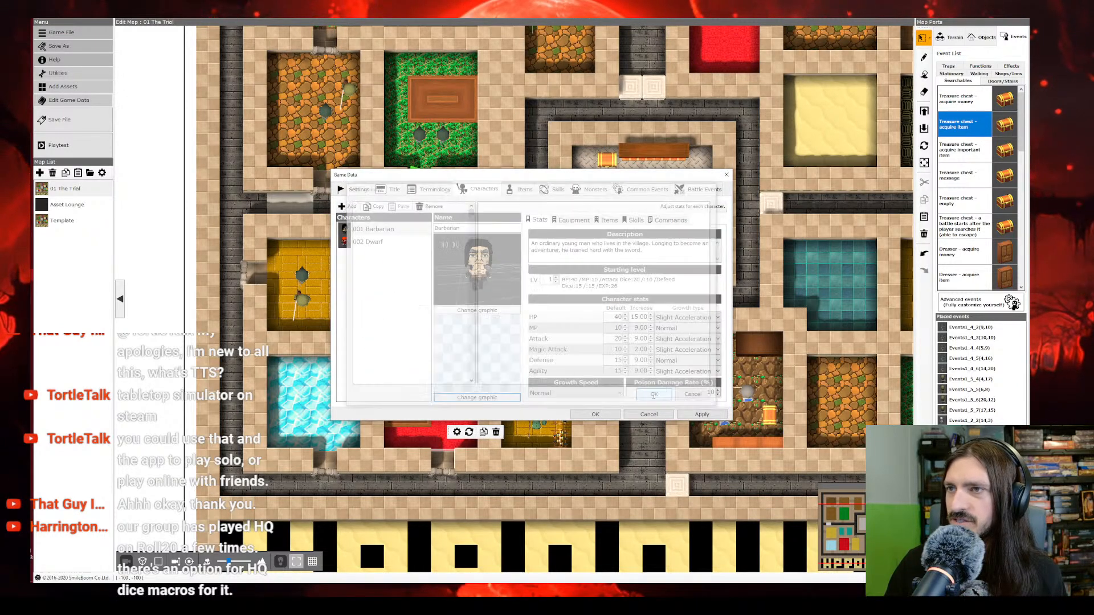
Step: Add two new characters to the game data, named Elf and Wizard
{"action": "left_click", "coordinate": [349, 206]}
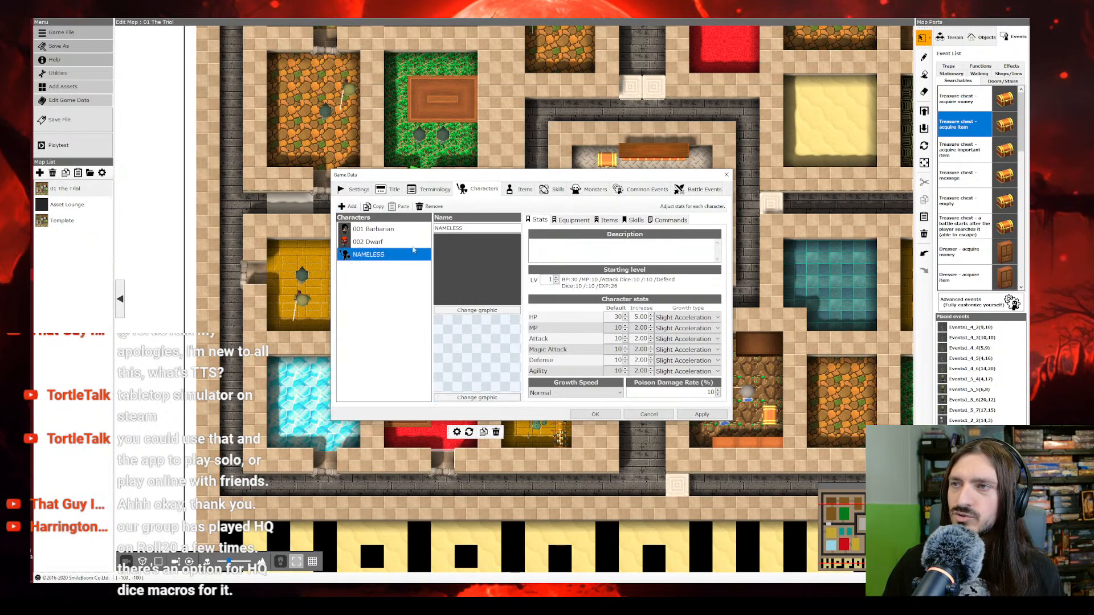
{"action": "key", "text": "Tab"}
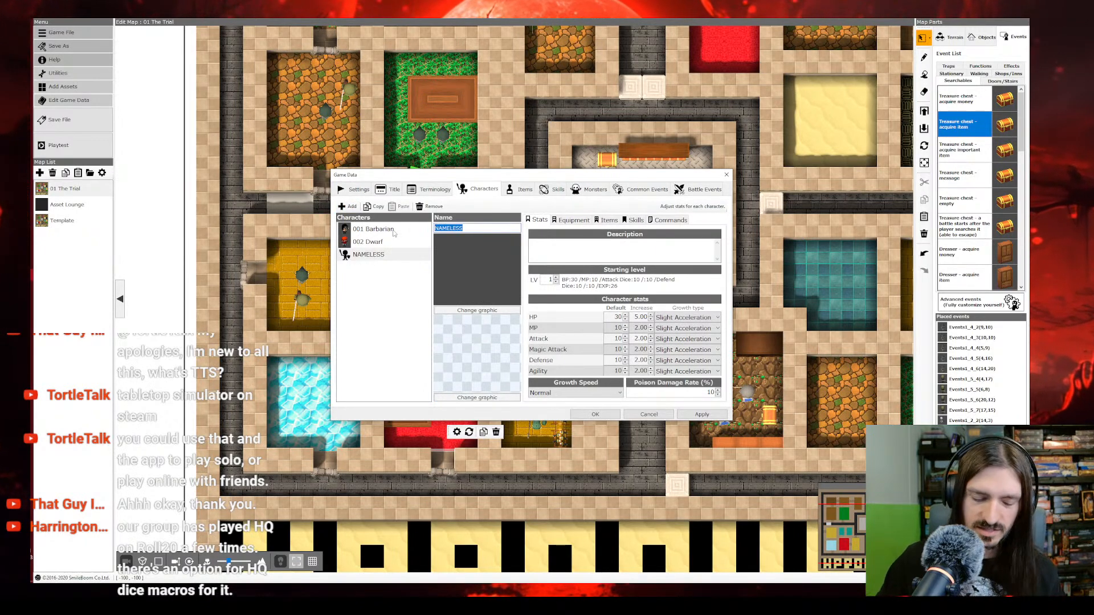
{"action": "type", "text": "Elf"}
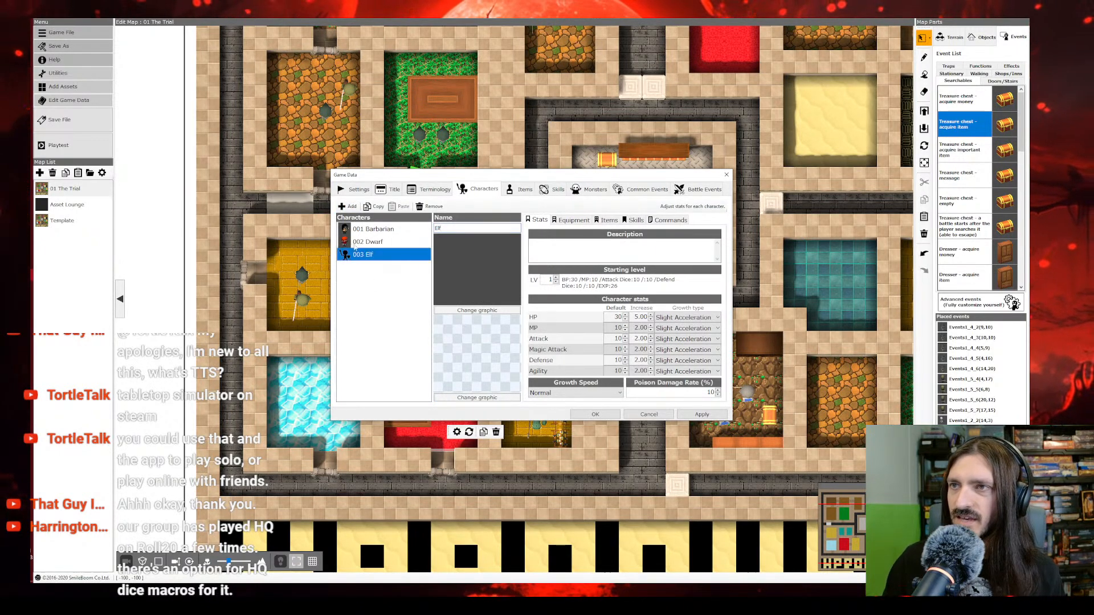
{"action": "left_click", "coordinate": [349, 206]}
{"action": "double_click", "coordinate": [469, 226]}
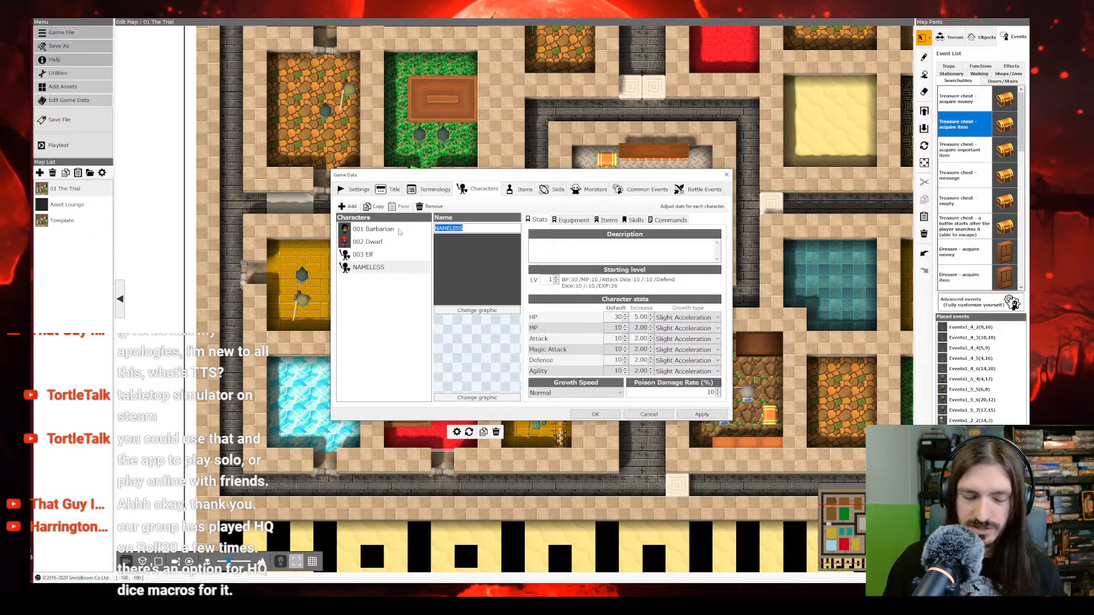
{"action": "type", "text": "Wizard"}
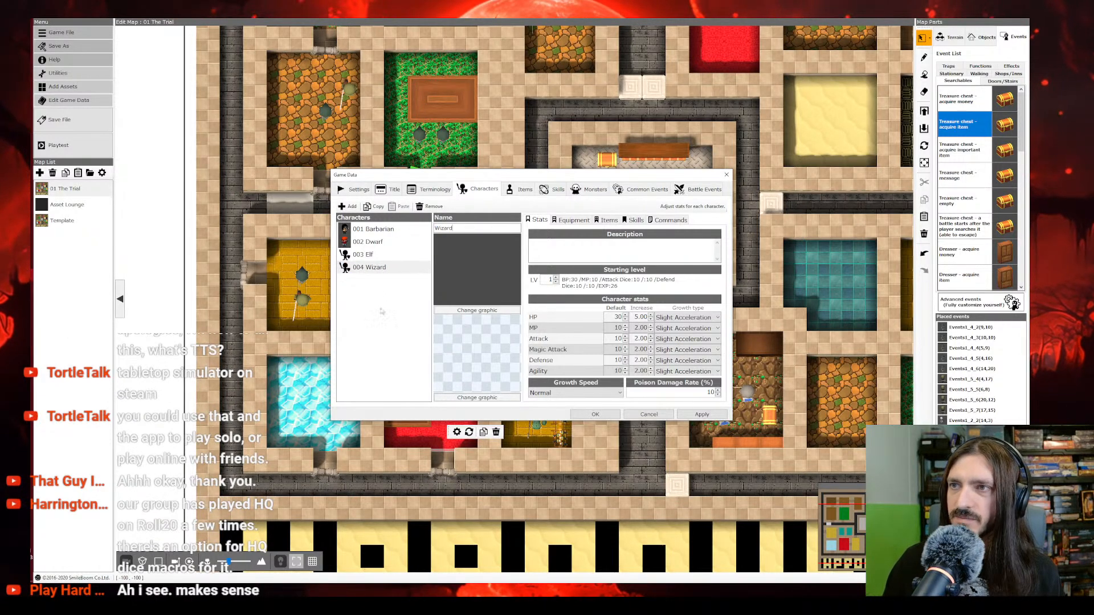
{"action": "left_click", "coordinate": [382, 311]}
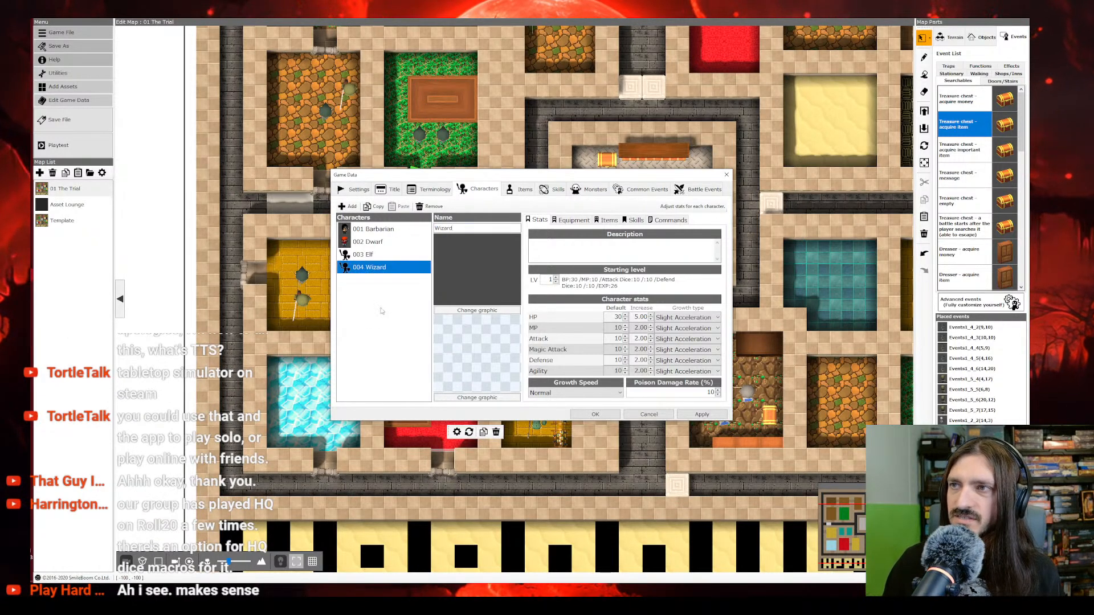
{"action": "left_click", "coordinate": [385, 257]}
{"action": "left_click", "coordinate": [386, 267]}
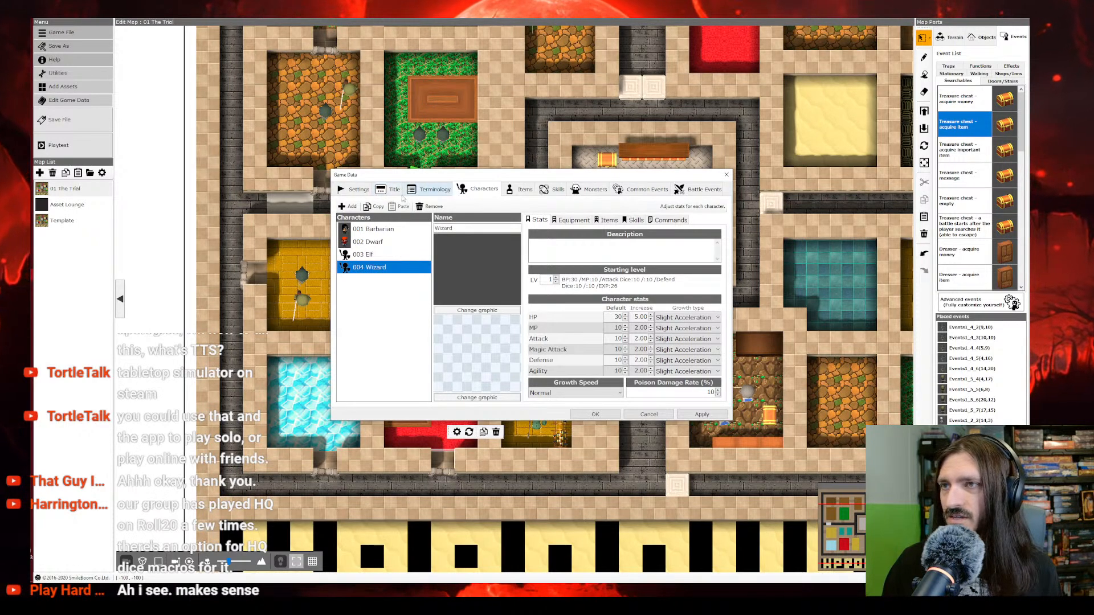
Step: Set the Barbarian's default HP to 8 and default MP to 2
{"action": "left_click", "coordinate": [376, 229]}
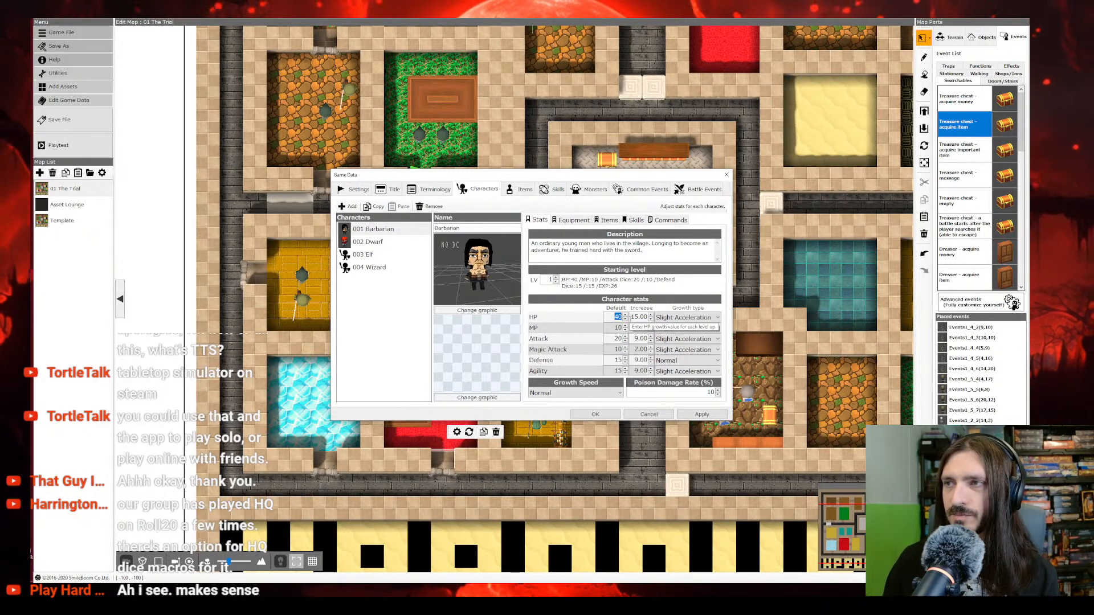
{"action": "left_click", "coordinate": [381, 243]}
{"action": "left_click", "coordinate": [385, 255]}
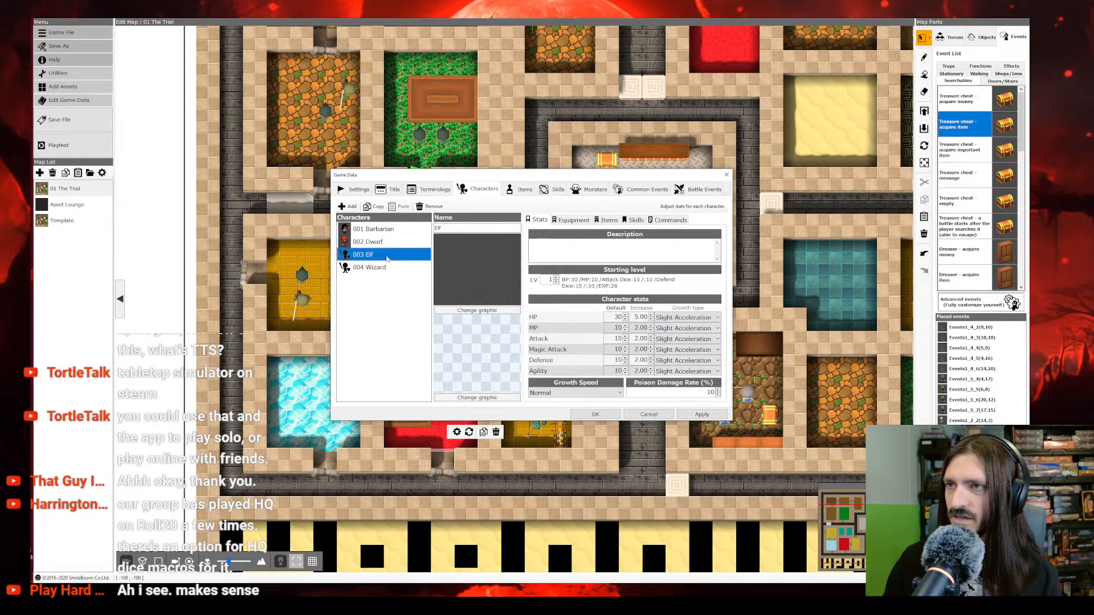
{"action": "left_click", "coordinate": [383, 230]}
{"action": "double_click", "coordinate": [614, 328]}
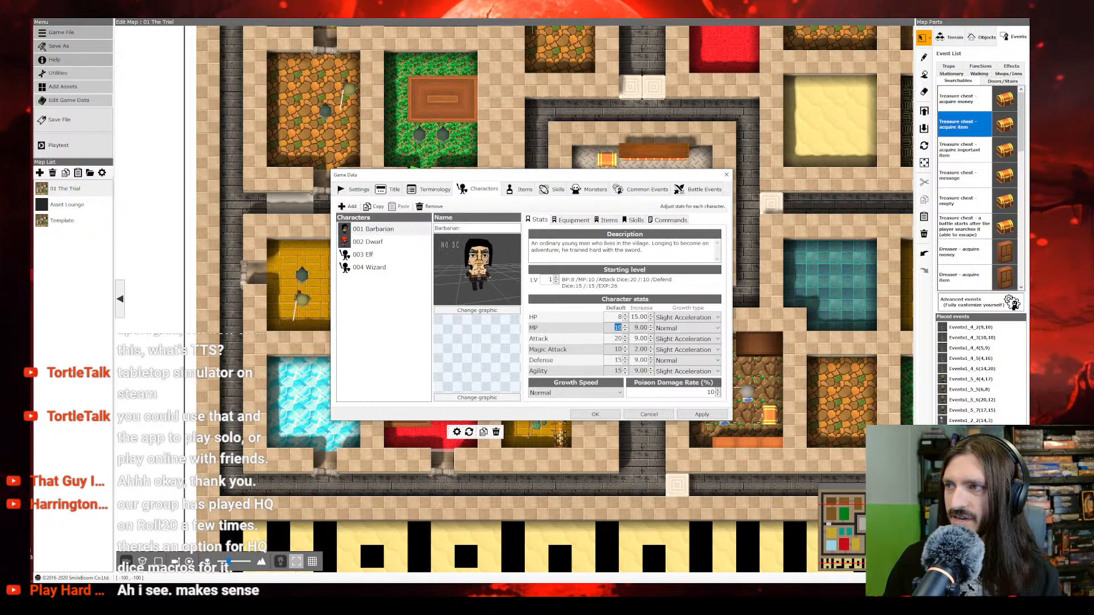
{"action": "key", "text": "Tab"}
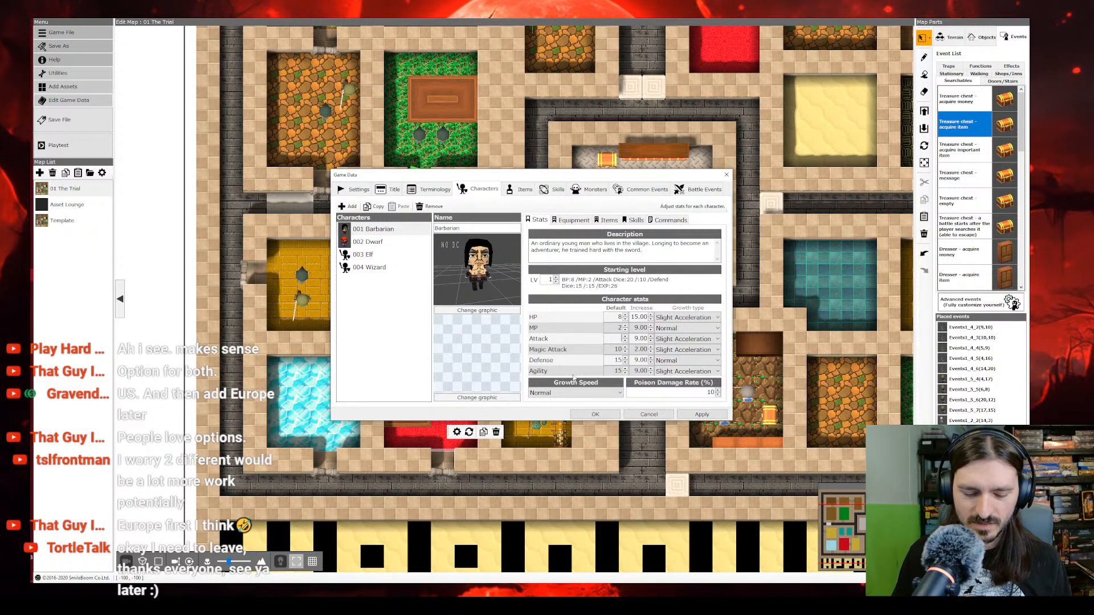
Step: Set the Barbarian's default attack to 3, magic attack to 0, defense to 2 and agility to 1
{"action": "double_click", "coordinate": [614, 360]}
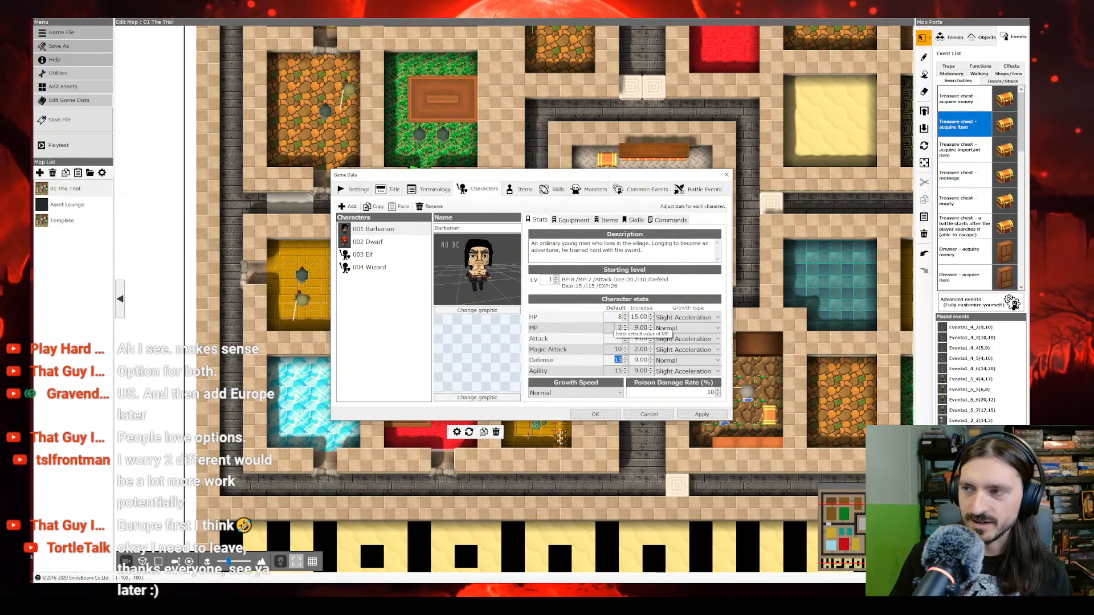
{"action": "left_click", "coordinate": [614, 339]}
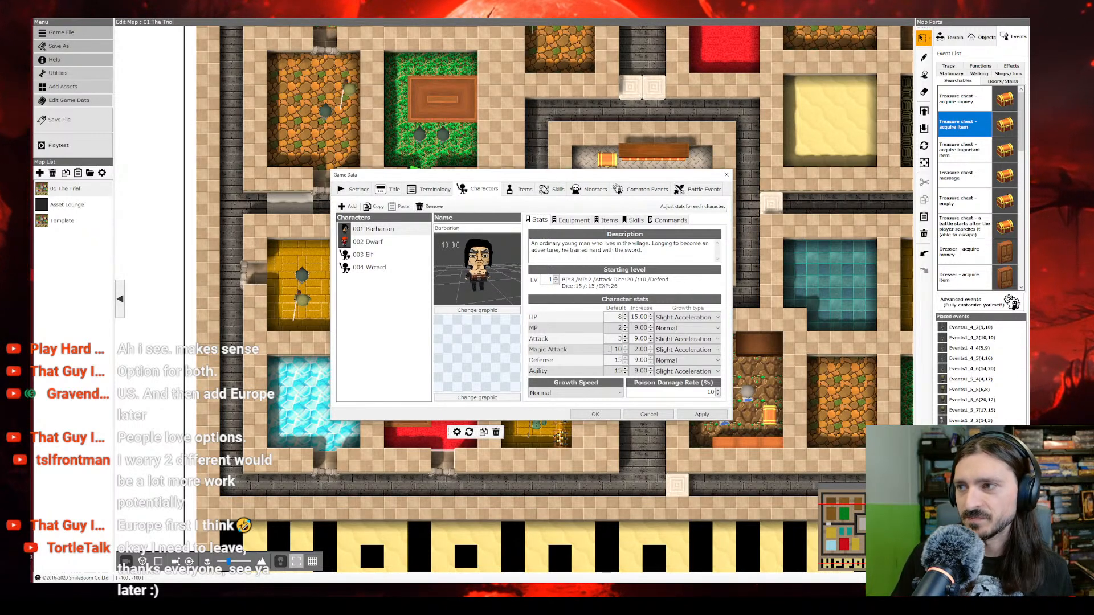
{"action": "double_click", "coordinate": [613, 350]}
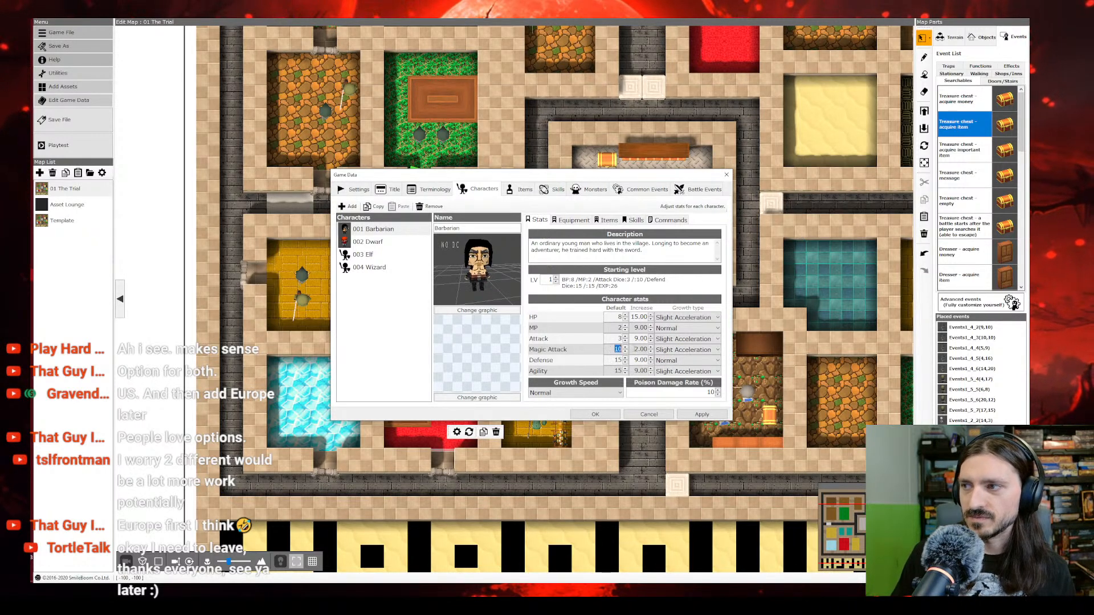
{"action": "type", "text": "0"}
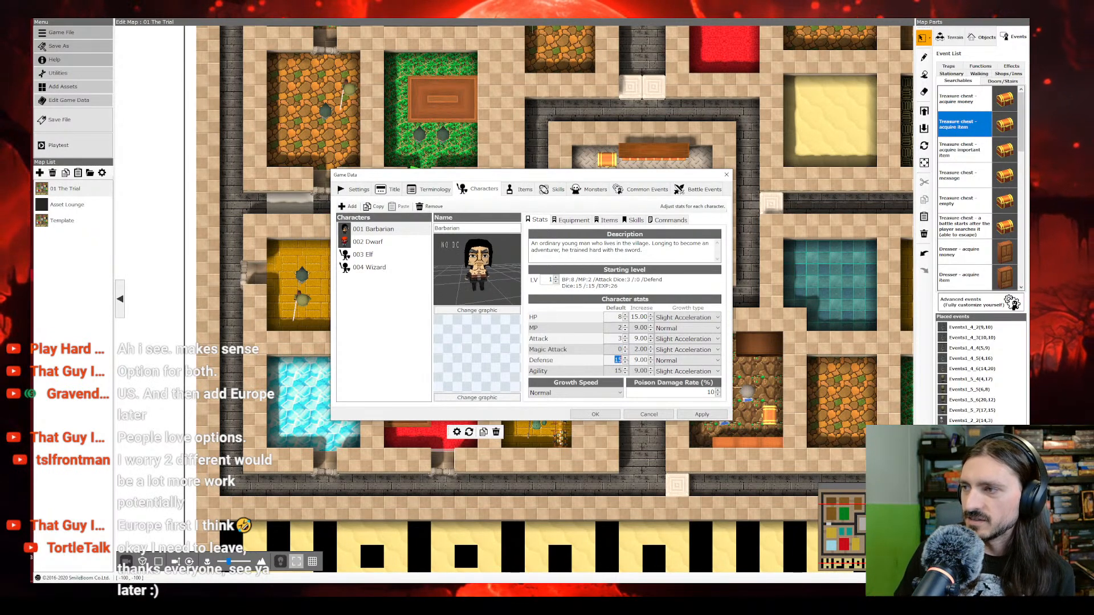
{"action": "type", "text": "2"}
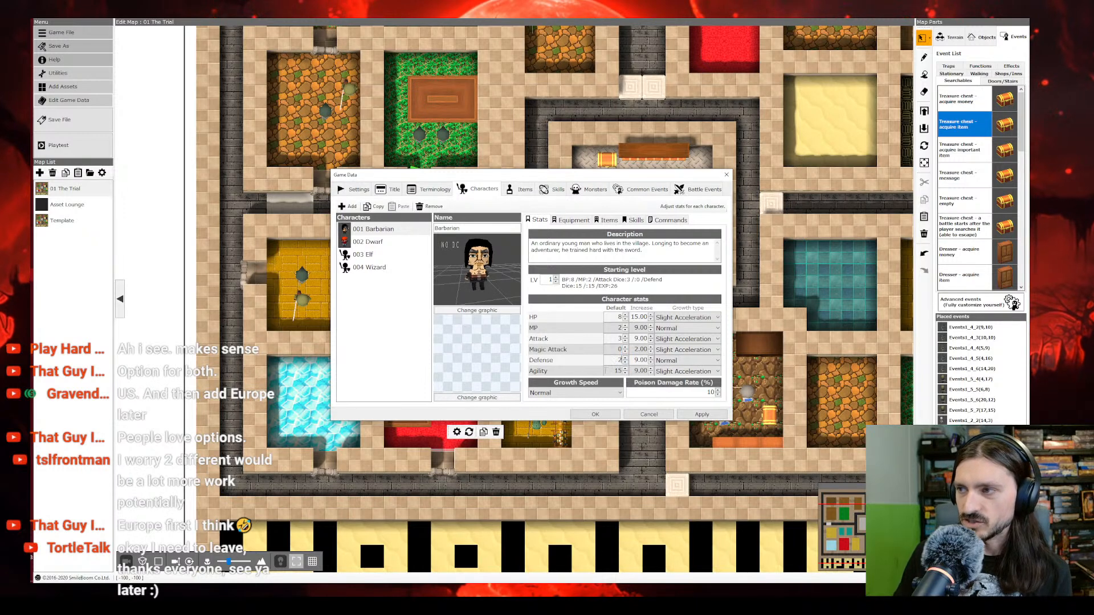
{"action": "double_click", "coordinate": [619, 371]}
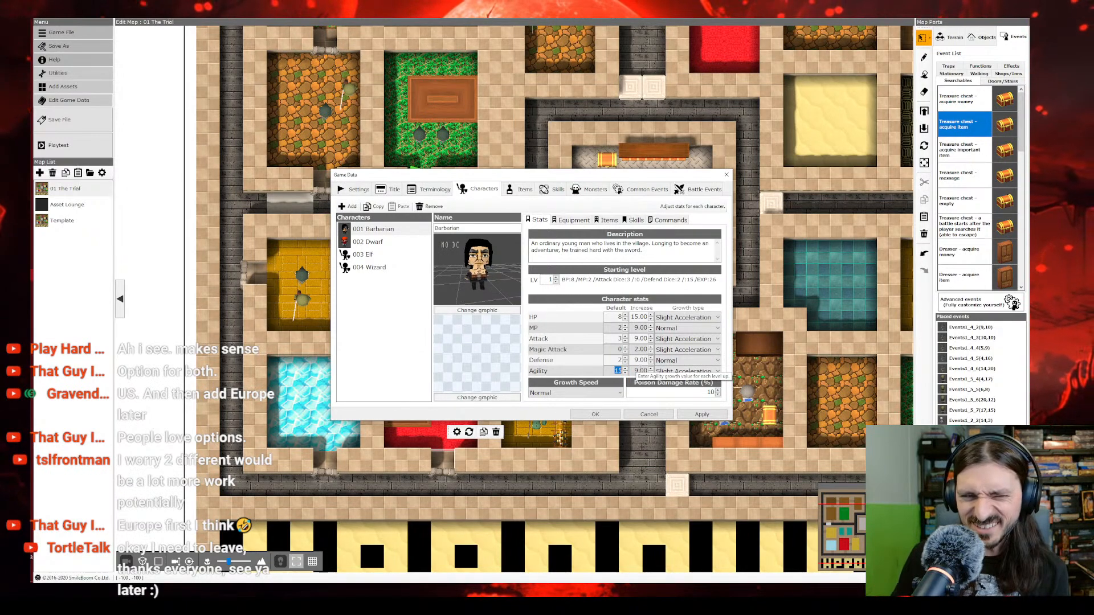
{"action": "type", "text": "1"}
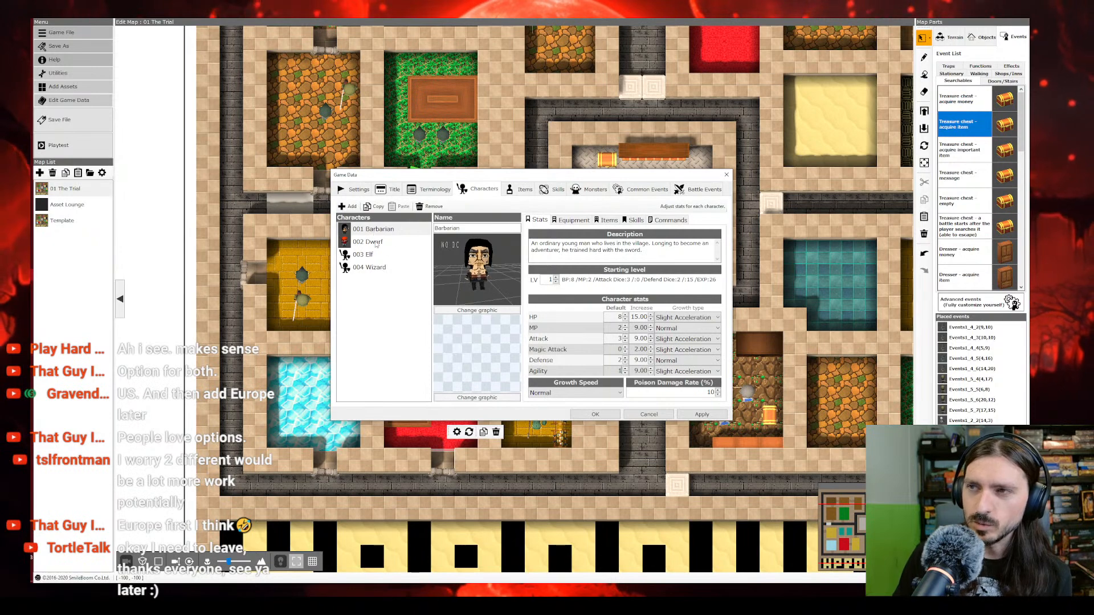
Step: Set the Dwarf's default agility to 1, defense to 2 and magic attack to 0
{"action": "left_click", "coordinate": [376, 243]}
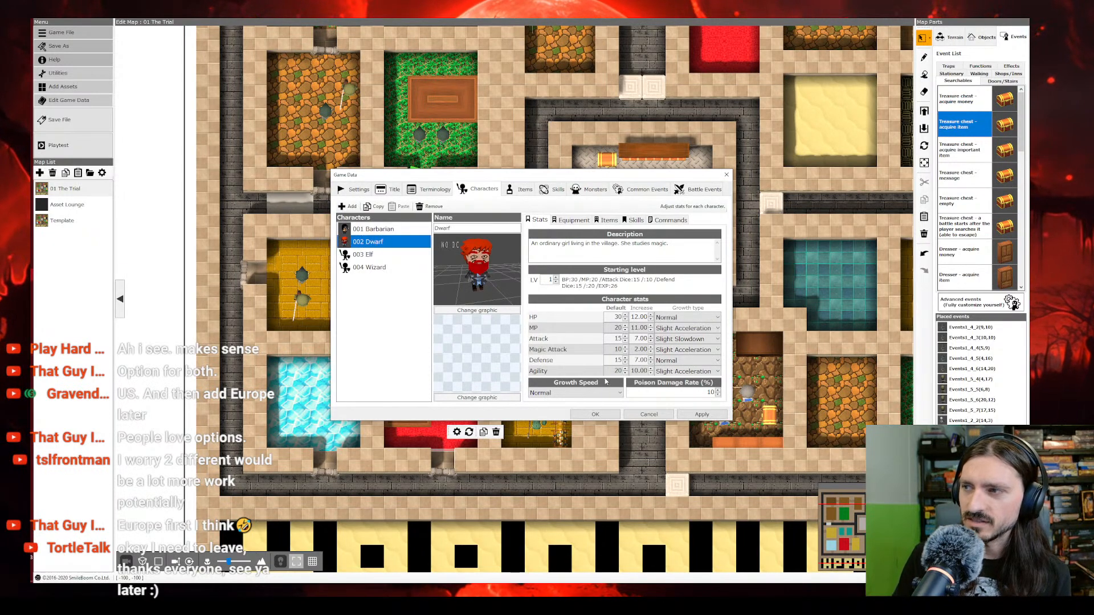
{"action": "left_click_drag", "start_coordinate": [612, 372], "coordinate": [661, 377]}
{"action": "double_click", "coordinate": [609, 360]}
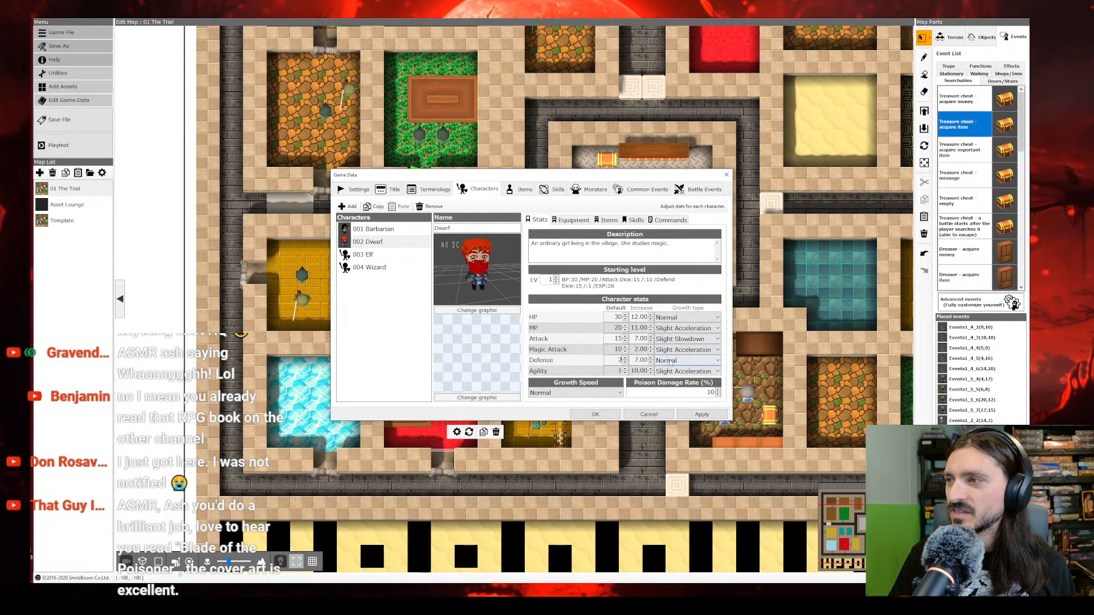
{"action": "double_click", "coordinate": [615, 349]}
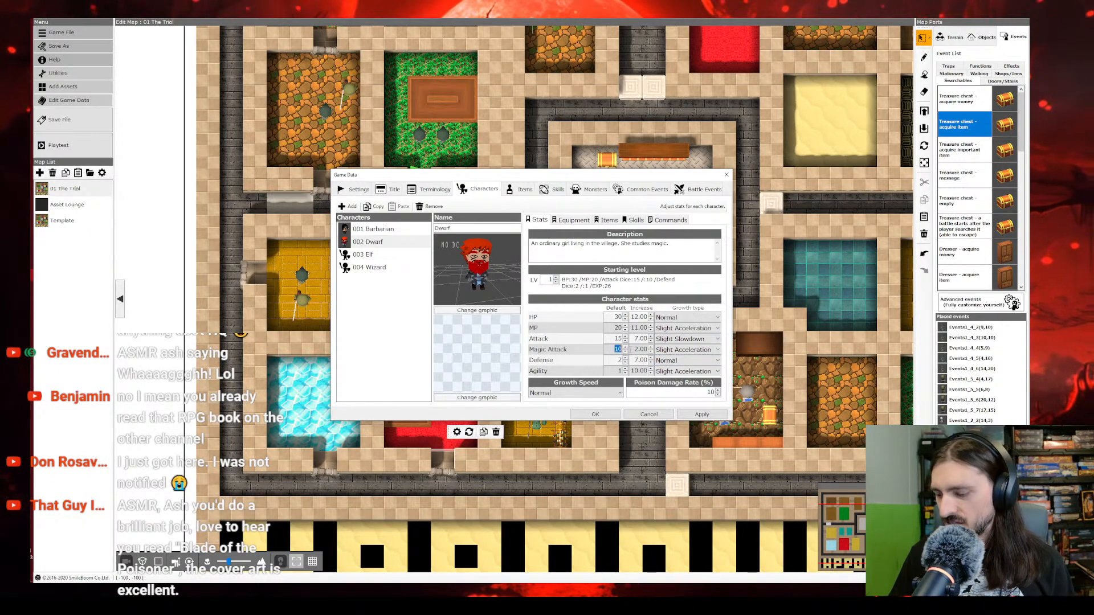
{"action": "type", "text": "0"}
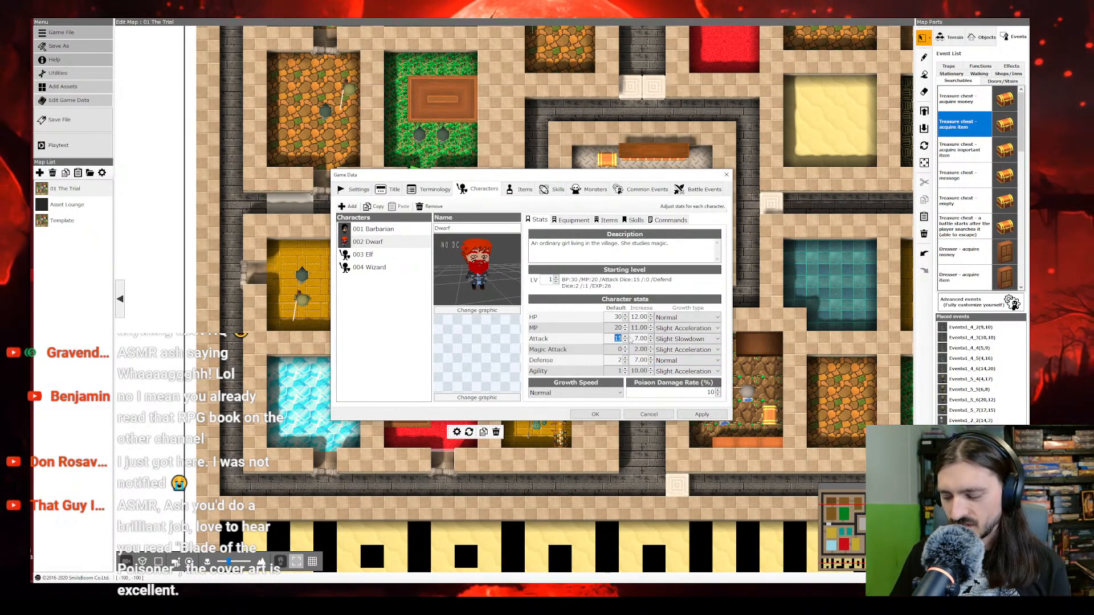
Step: Set the Dwarf's default attack to 2, default MP to 4 and default HP to 2
{"action": "double_click", "coordinate": [617, 338]}
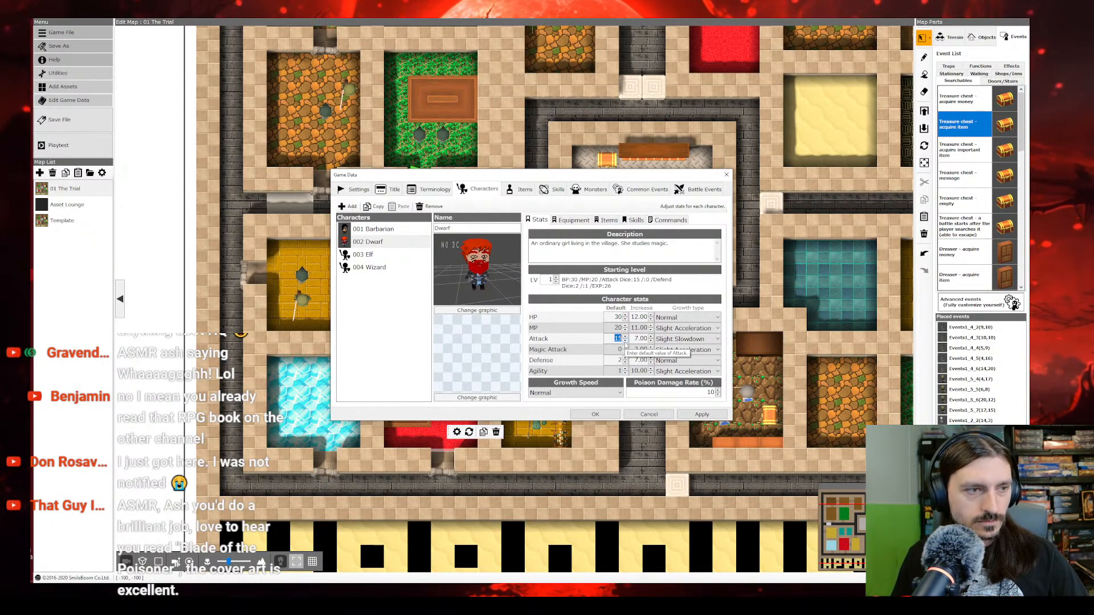
{"action": "type", "text": "2"}
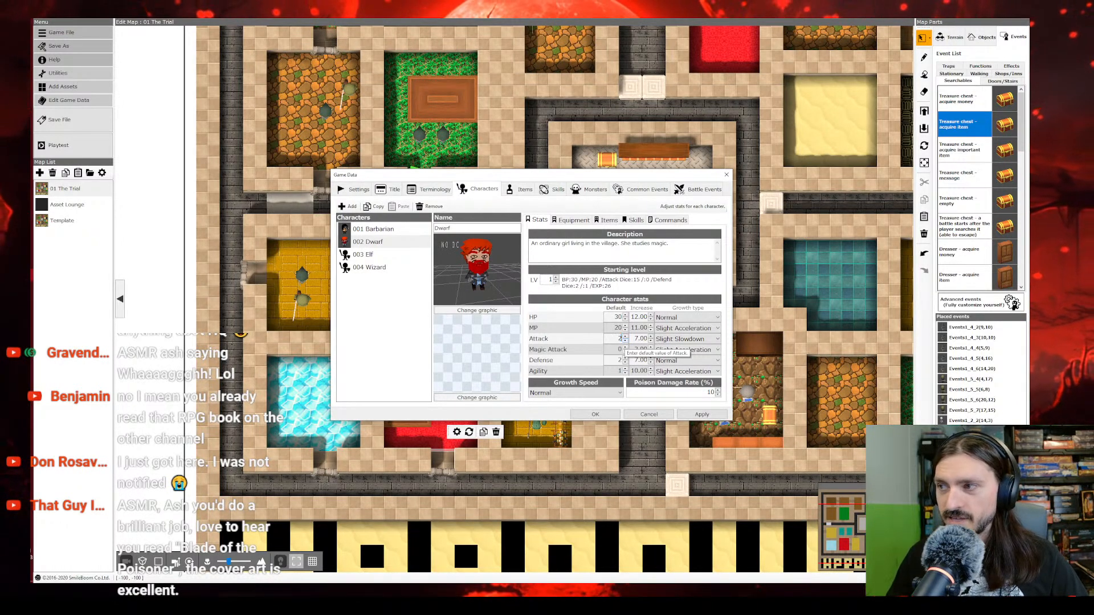
{"action": "left_click", "coordinate": [626, 329]}
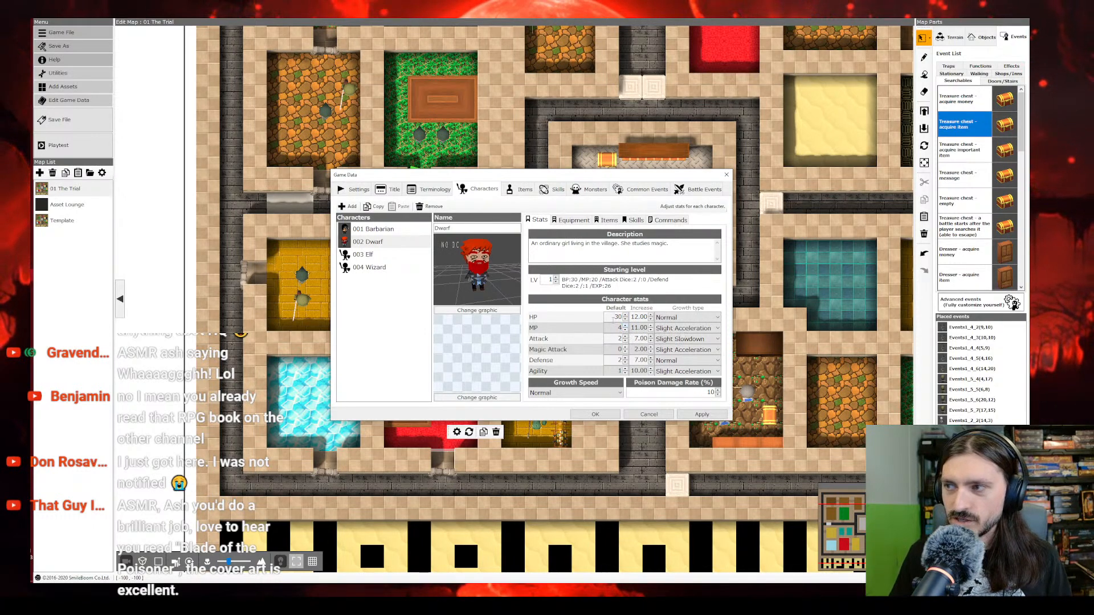
{"action": "left_click_drag", "start_coordinate": [613, 320], "coordinate": [632, 316]}
{"action": "type", "text": "2"}
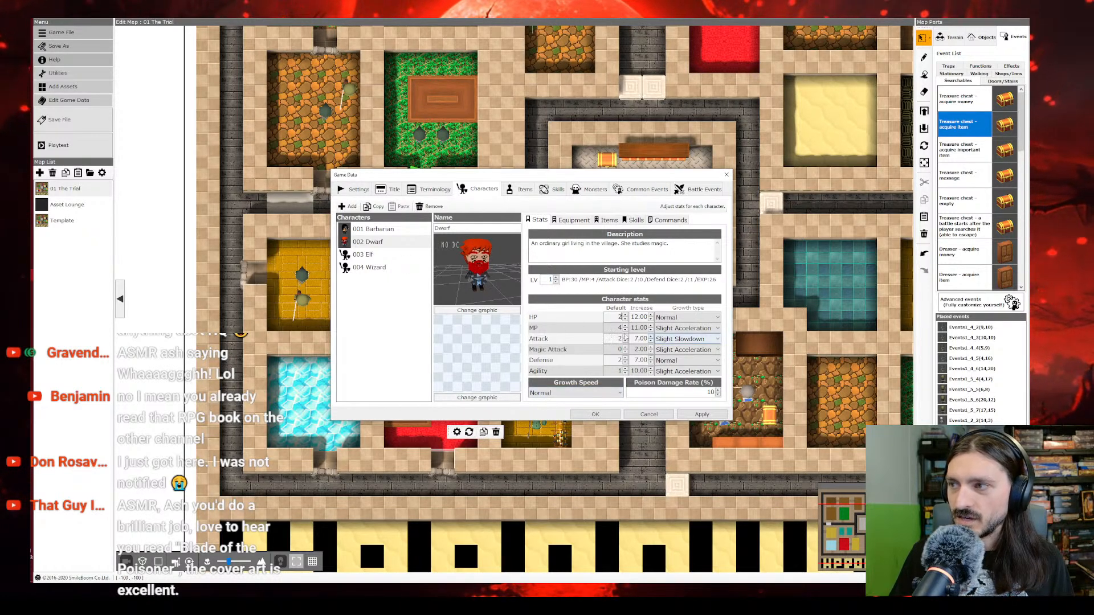
Step: Set the Elf's default HP to 2, default attack to 2 and default MP to 4
{"action": "left_click", "coordinate": [364, 254]}
{"action": "left_click", "coordinate": [616, 317]}
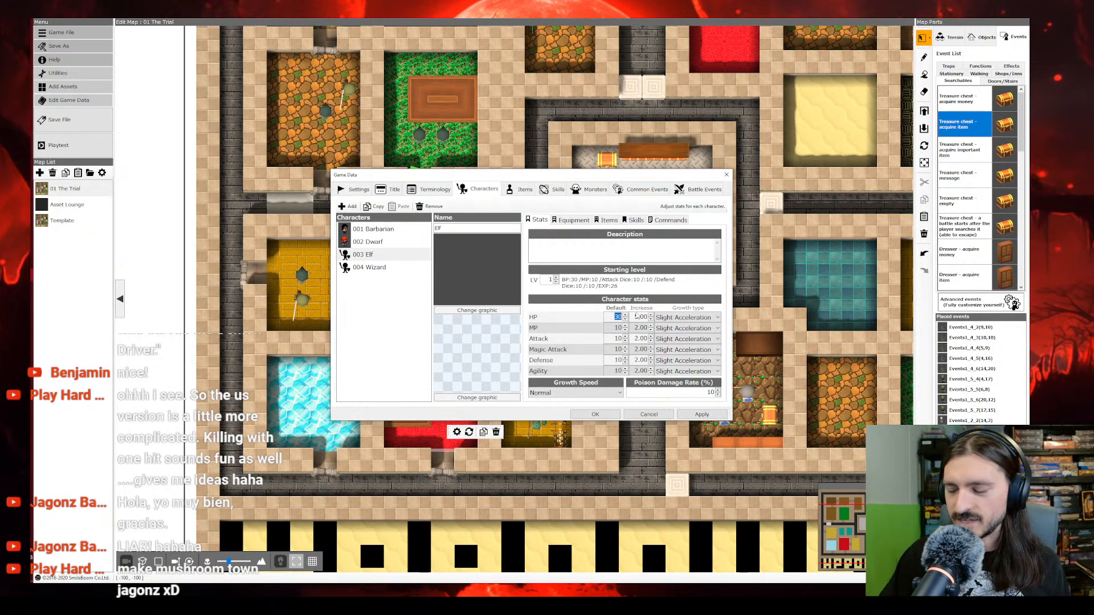
{"action": "type", "text": "2"}
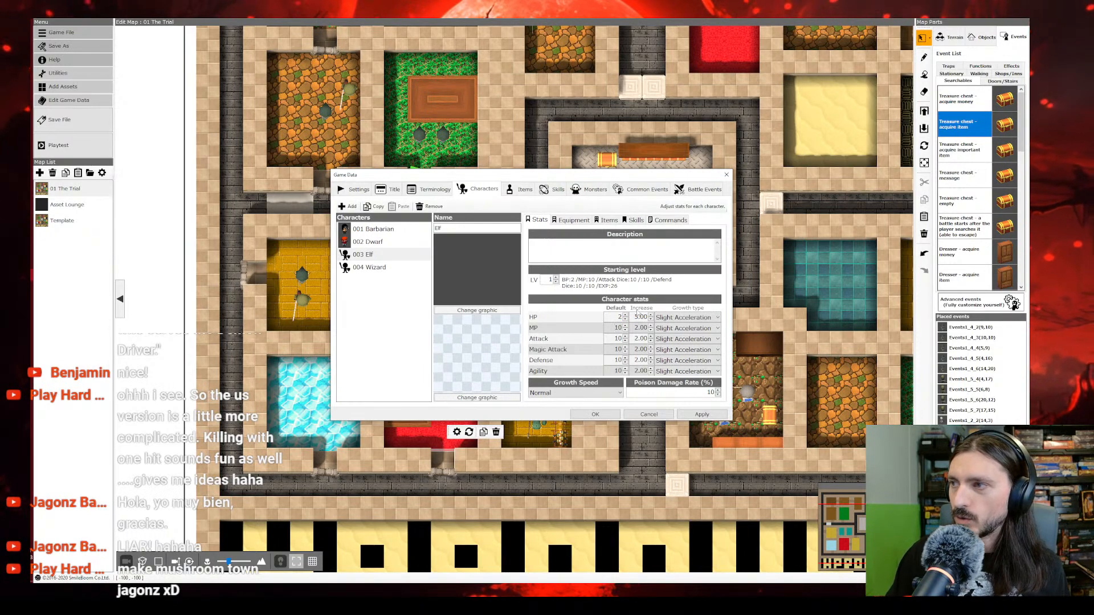
{"action": "left_click_drag", "start_coordinate": [612, 328], "coordinate": [637, 336]}
{"action": "type", "text": "2"}
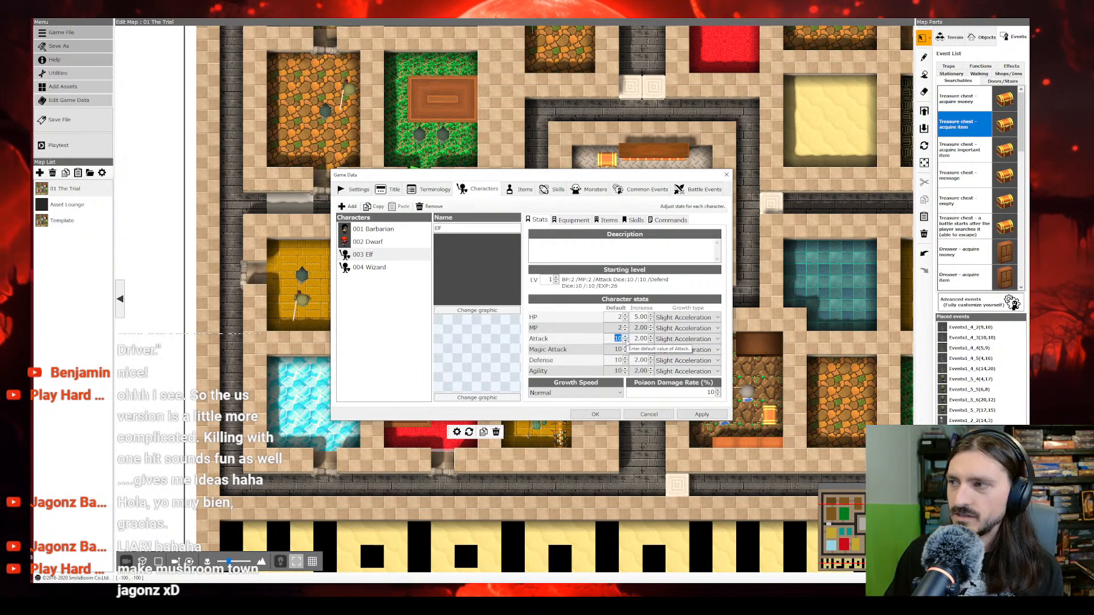
{"action": "type", "text": "2"}
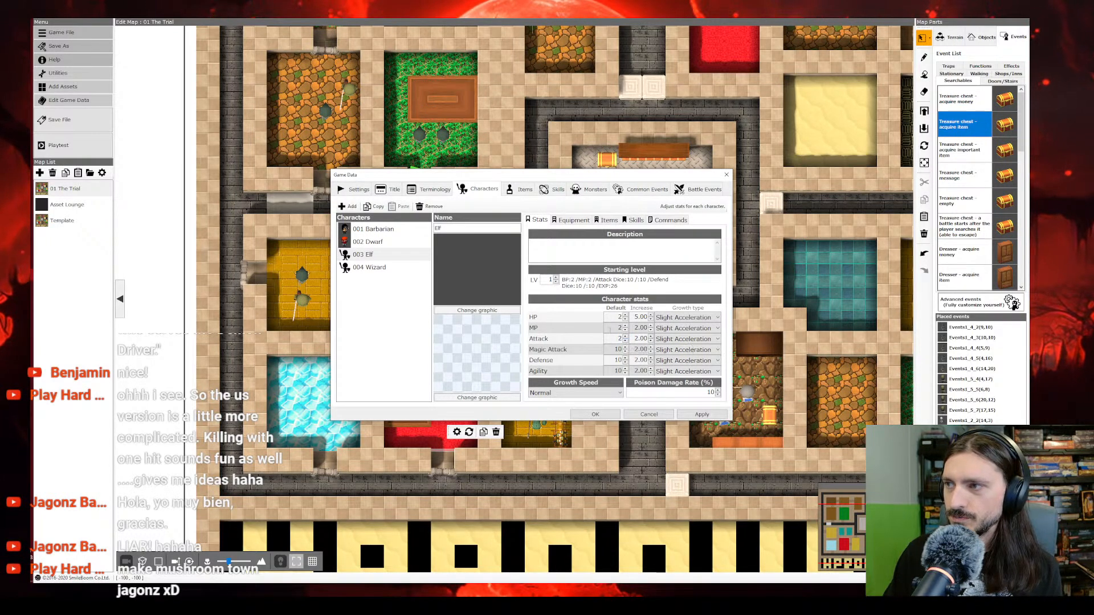
{"action": "type", "text": "4"}
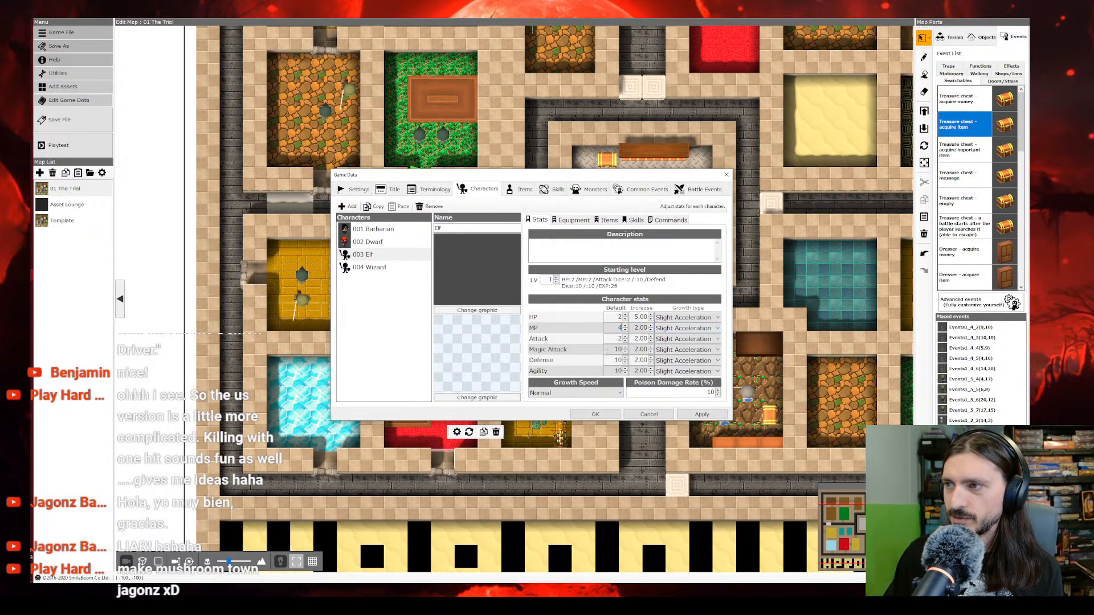
Step: Set the Elf's default magic attack to 0, defense to 2, HP to 6 and agility to 1
{"action": "left_click_drag", "start_coordinate": [607, 352], "coordinate": [620, 357]}
{"action": "type", "text": "0"}
{"action": "double_click", "coordinate": [609, 360]}
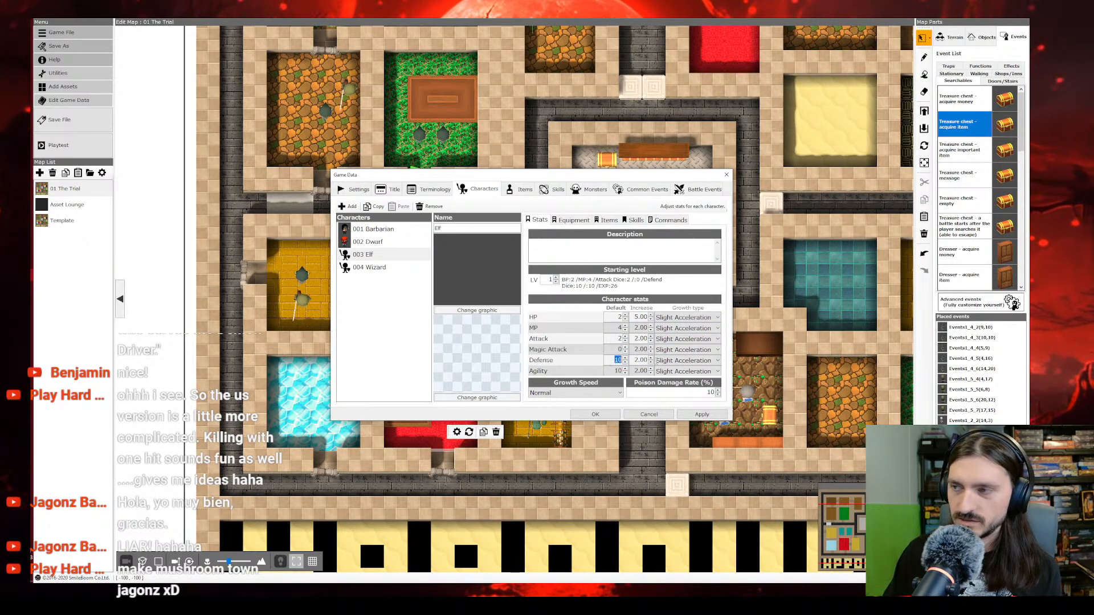
{"action": "type", "text": "2"}
{"action": "left_click", "coordinate": [608, 370]}
{"action": "left_click_drag", "start_coordinate": [614, 317], "coordinate": [634, 318]}
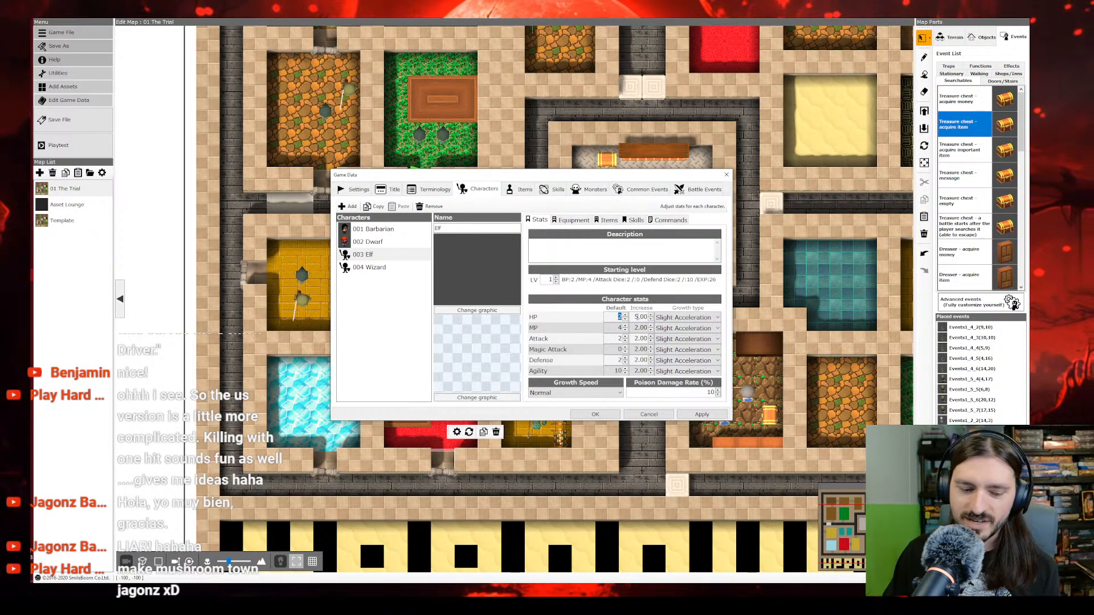
{"action": "type", "text": "6"}
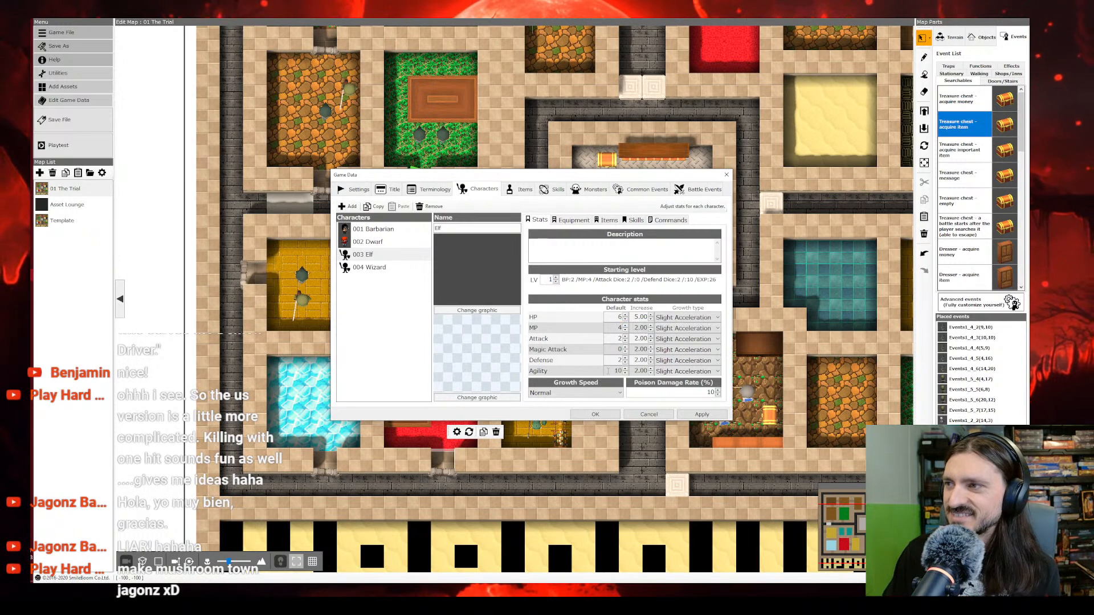
{"action": "double_click", "coordinate": [618, 370]}
{"action": "type", "text": "1"}
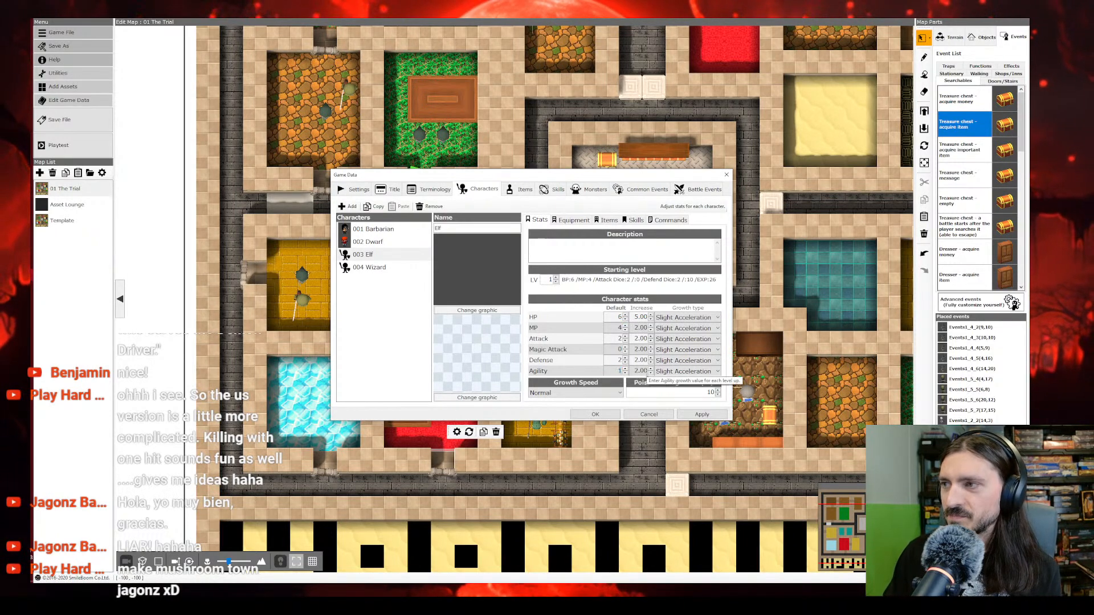
Step: Set the Wizard's default agility to 1, defense to 2 and magic attack to 0
{"action": "left_click", "coordinate": [377, 270]}
{"action": "left_click", "coordinate": [376, 256]}
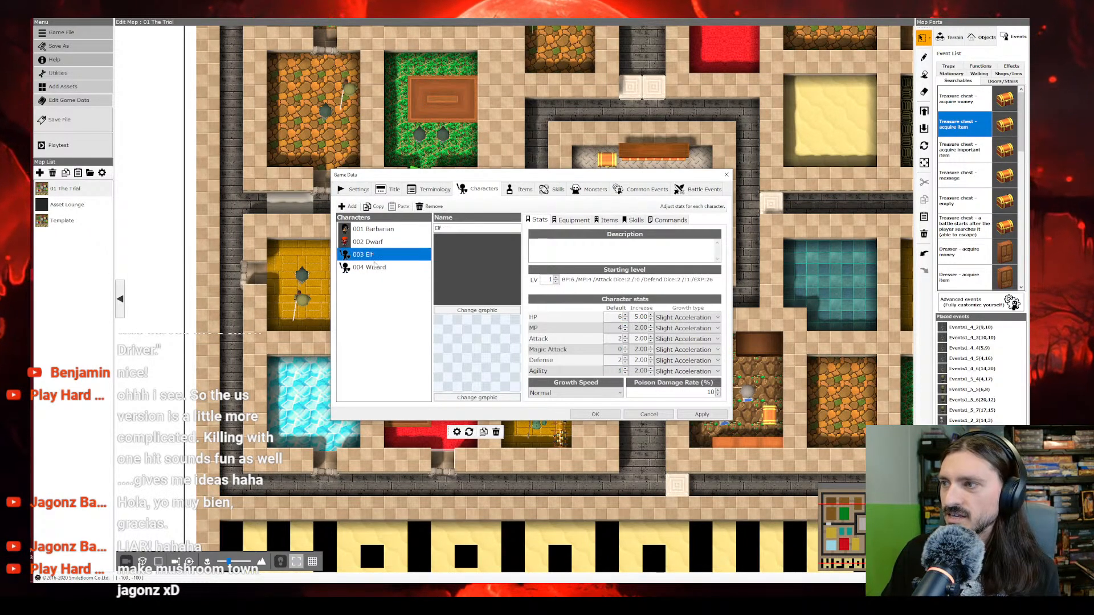
{"action": "left_click", "coordinate": [377, 267]}
{"action": "double_click", "coordinate": [619, 371]}
{"action": "type", "text": "1"}
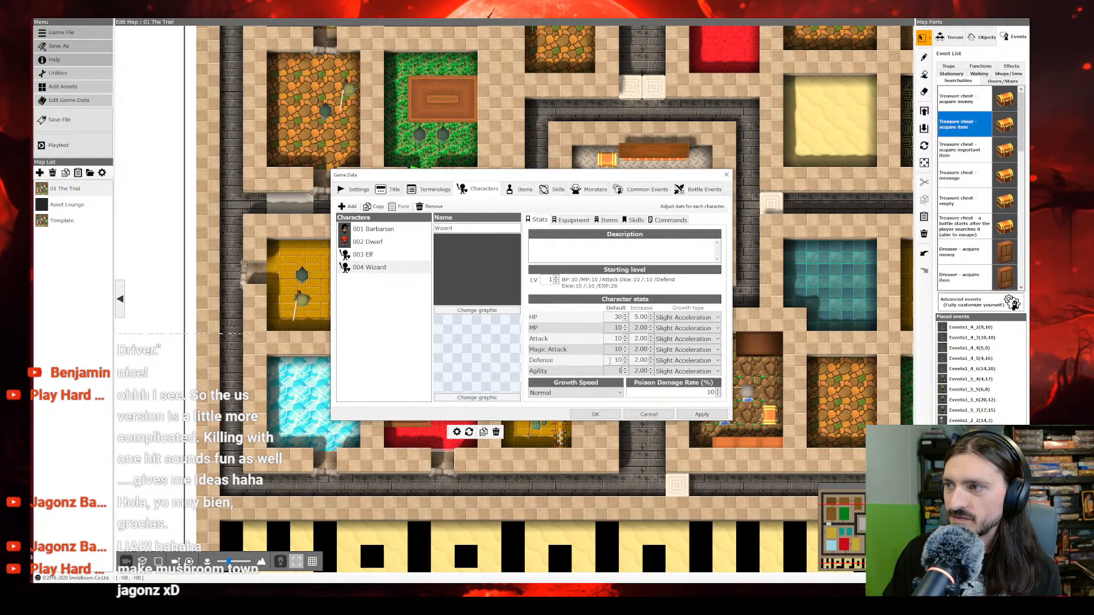
{"action": "double_click", "coordinate": [619, 360]}
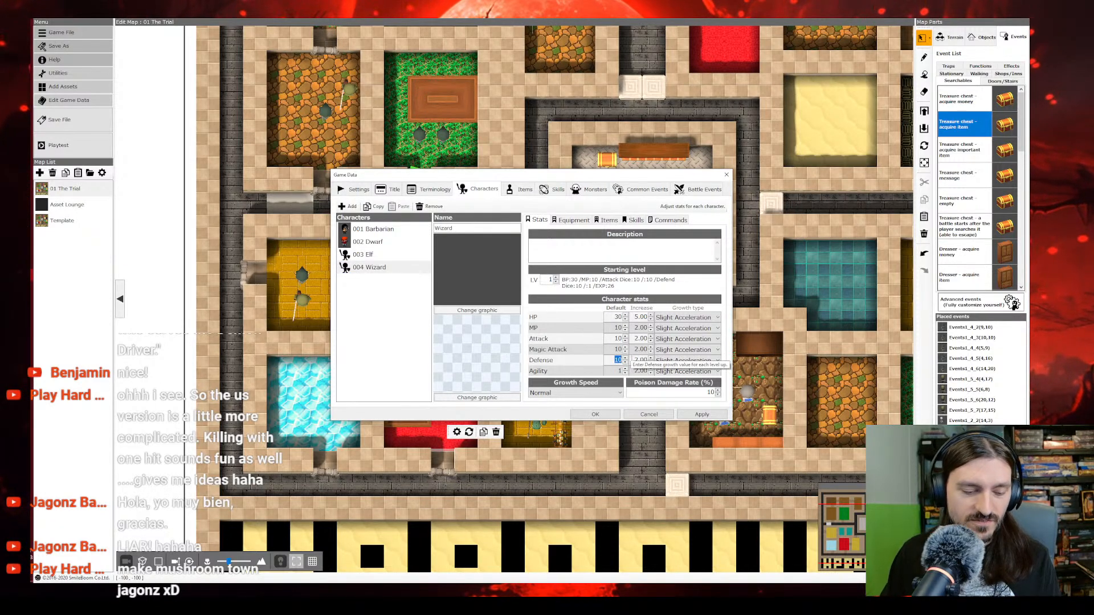
{"action": "type", "text": "2"}
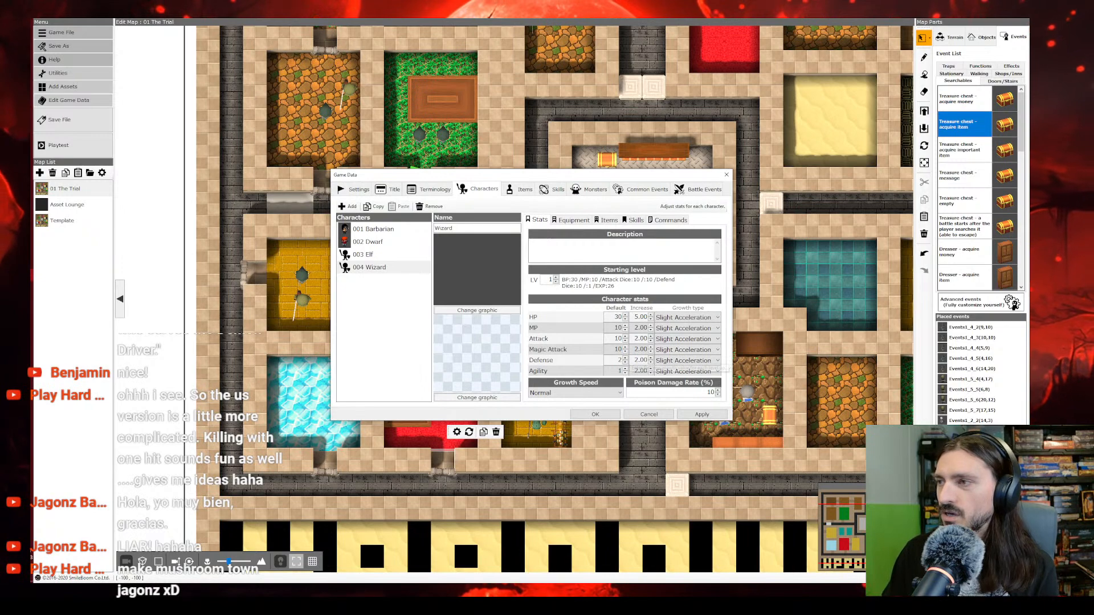
{"action": "double_click", "coordinate": [619, 349]}
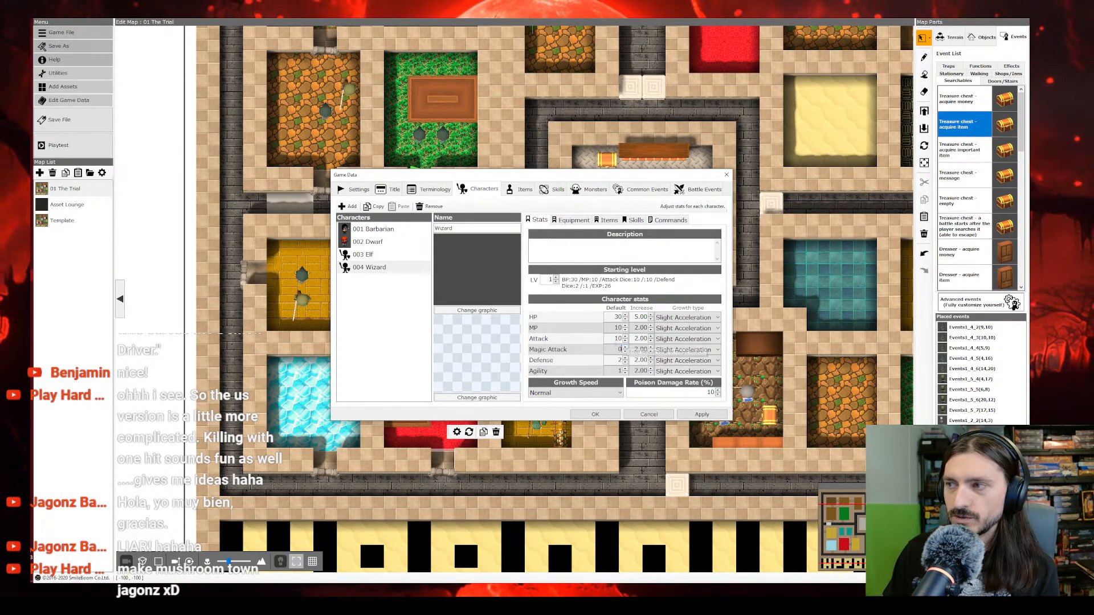
Step: Set the Wizard's default attack to 1, default MP to 6 and default HP to 4
{"action": "double_click", "coordinate": [618, 338]}
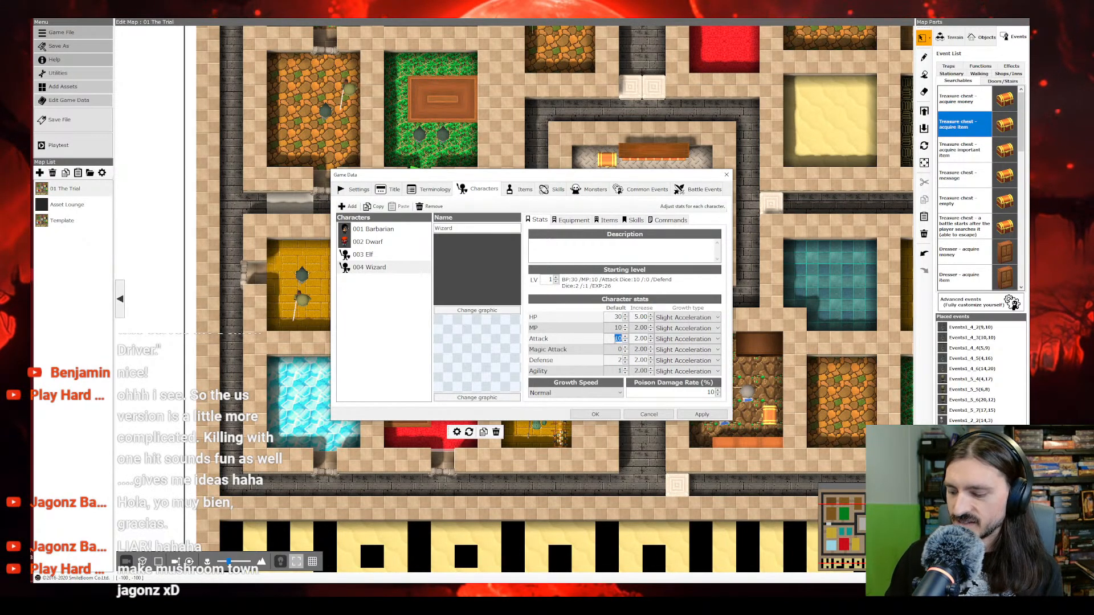
{"action": "type", "text": "1"}
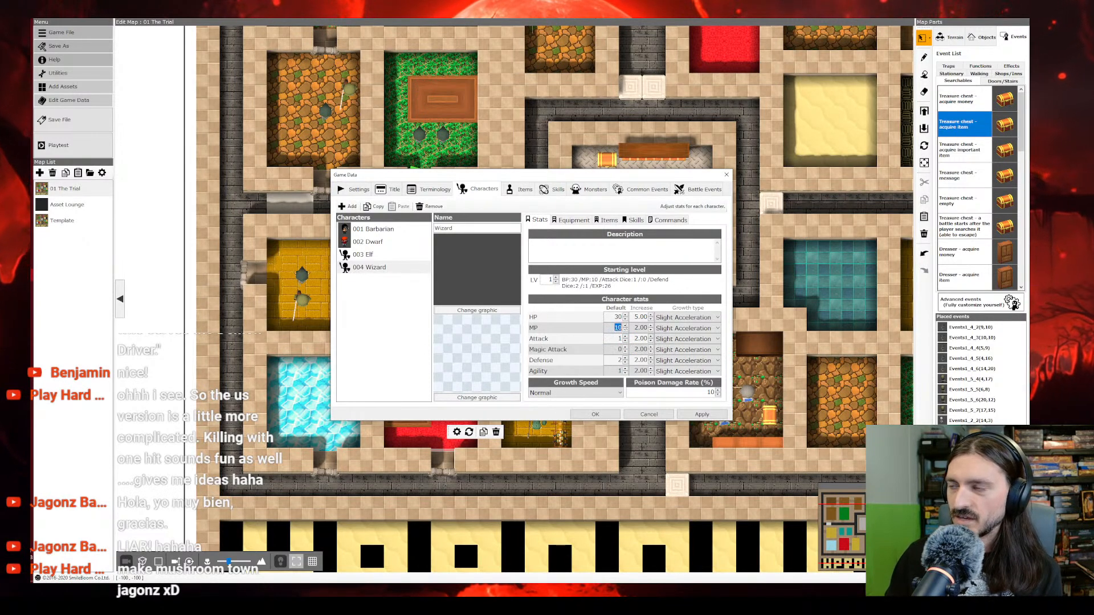
{"action": "type", "text": "6"}
{"action": "left_click_drag", "start_coordinate": [613, 318], "coordinate": [632, 318]}
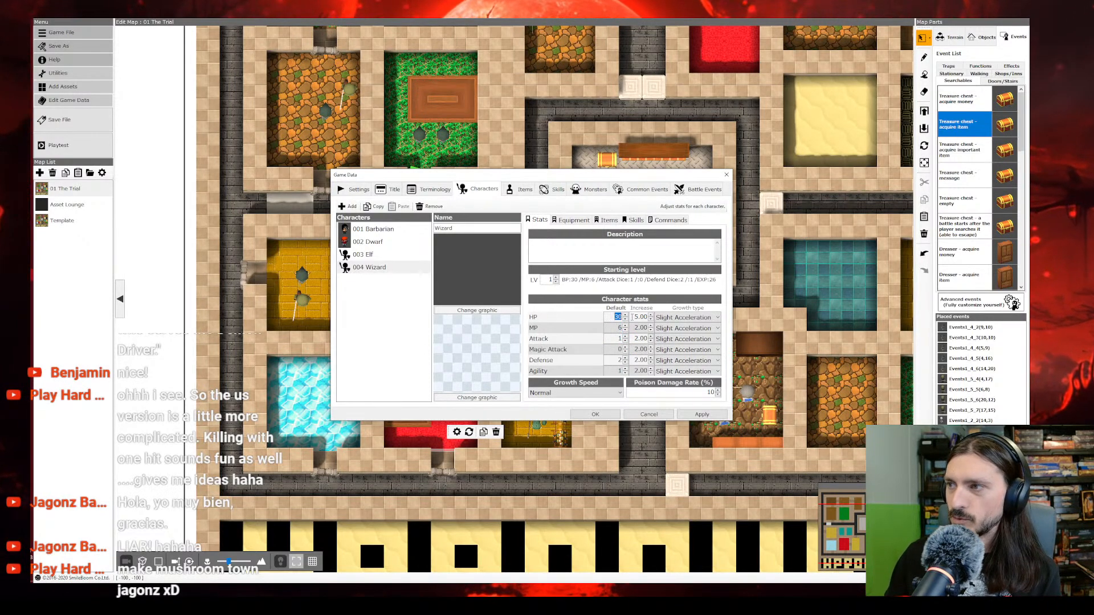
{"action": "type", "text": "4"}
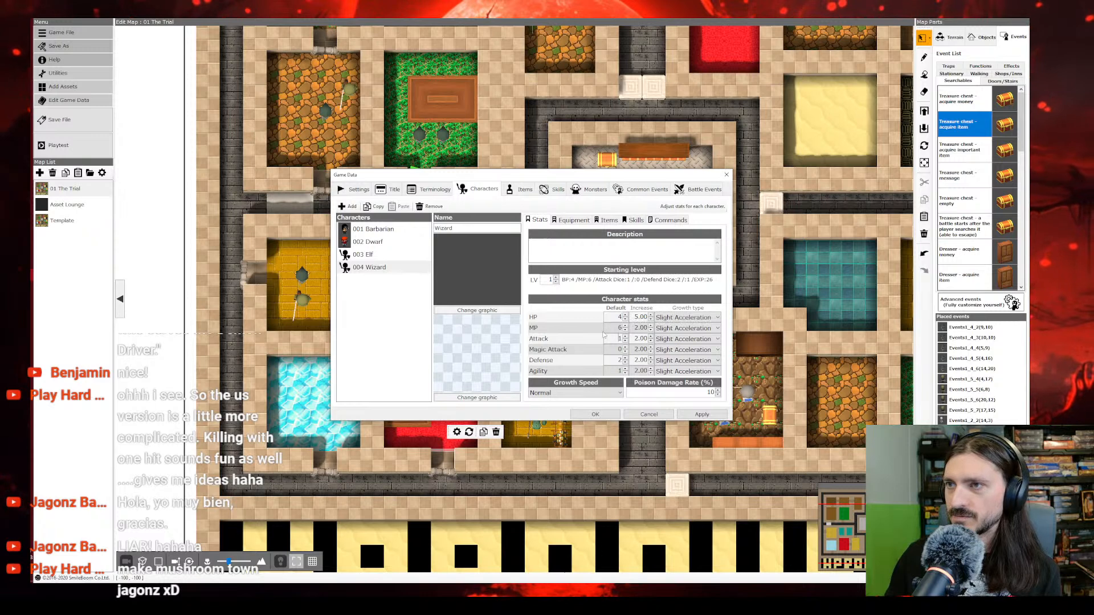
Step: Open the 3D graphic selection for the Elf and preview the A_Heroine08A model
{"action": "left_click", "coordinate": [398, 228]}
{"action": "left_click", "coordinate": [399, 242]}
{"action": "left_click", "coordinate": [398, 254]}
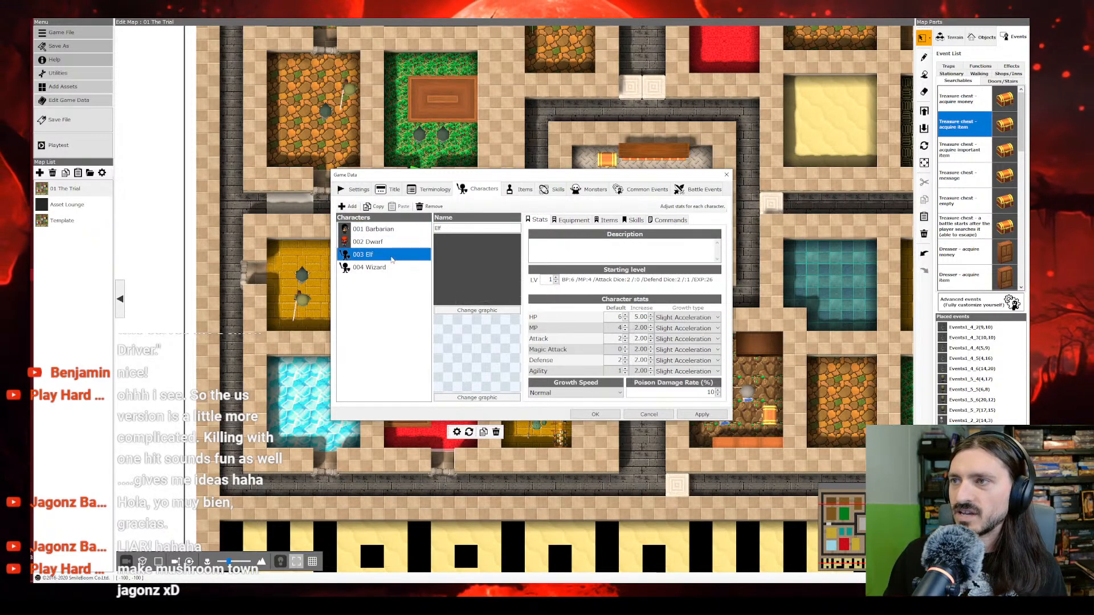
{"action": "left_click", "coordinate": [450, 229]}
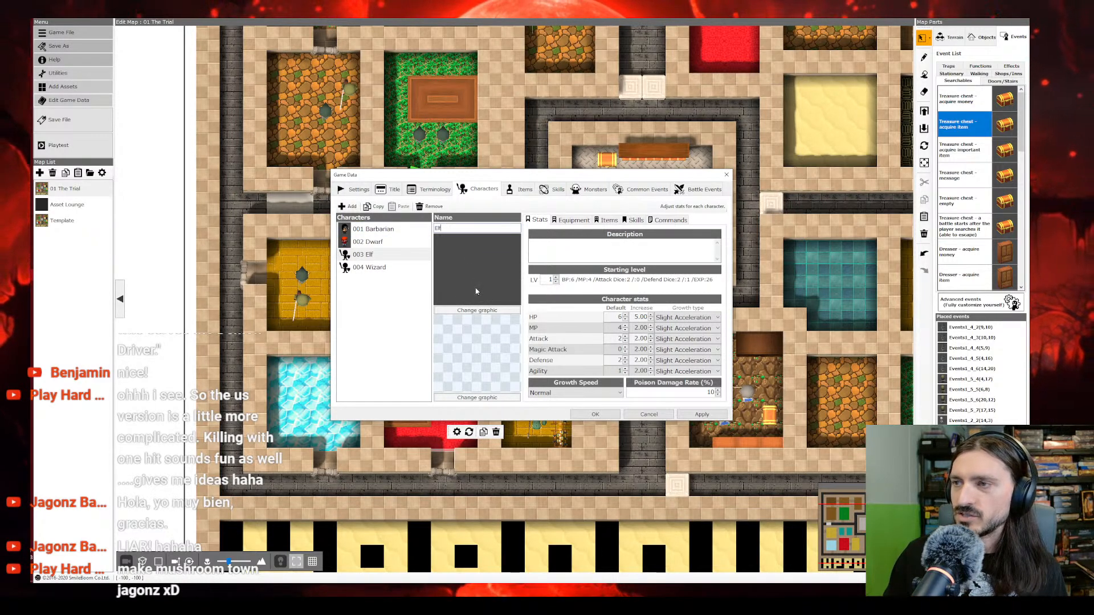
{"action": "left_click", "coordinate": [481, 311]}
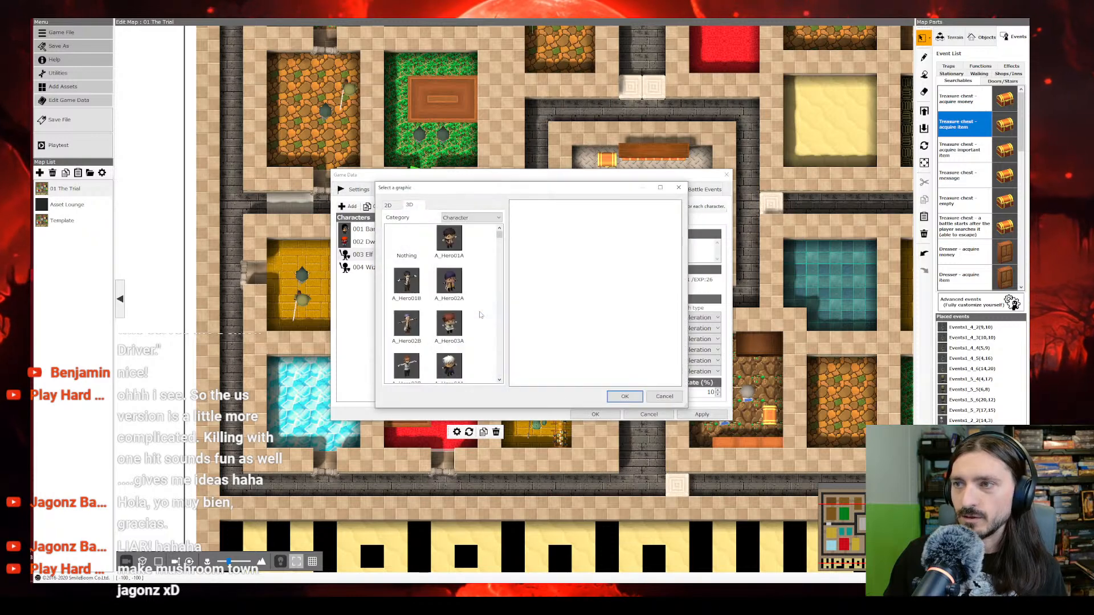
{"action": "scroll", "coordinate": [481, 313], "scroll_direction": "down", "scroll_amount": 5}
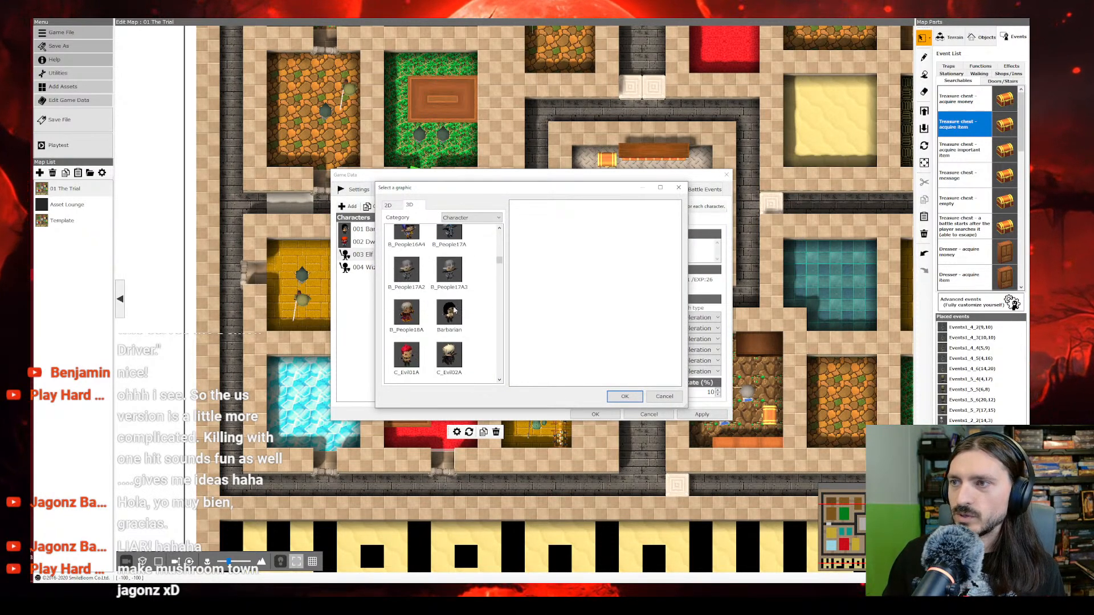
{"action": "scroll", "coordinate": [480, 312], "scroll_direction": "up", "scroll_amount": 4}
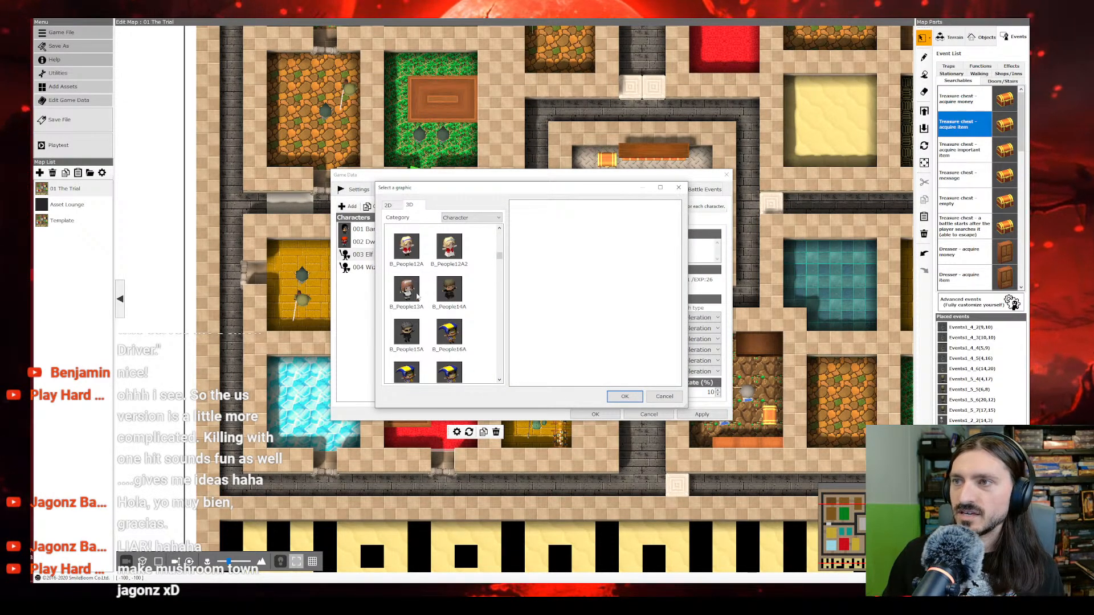
{"action": "scroll", "coordinate": [421, 296], "scroll_direction": "up", "scroll_amount": 3}
{"action": "left_click", "coordinate": [448, 302]}
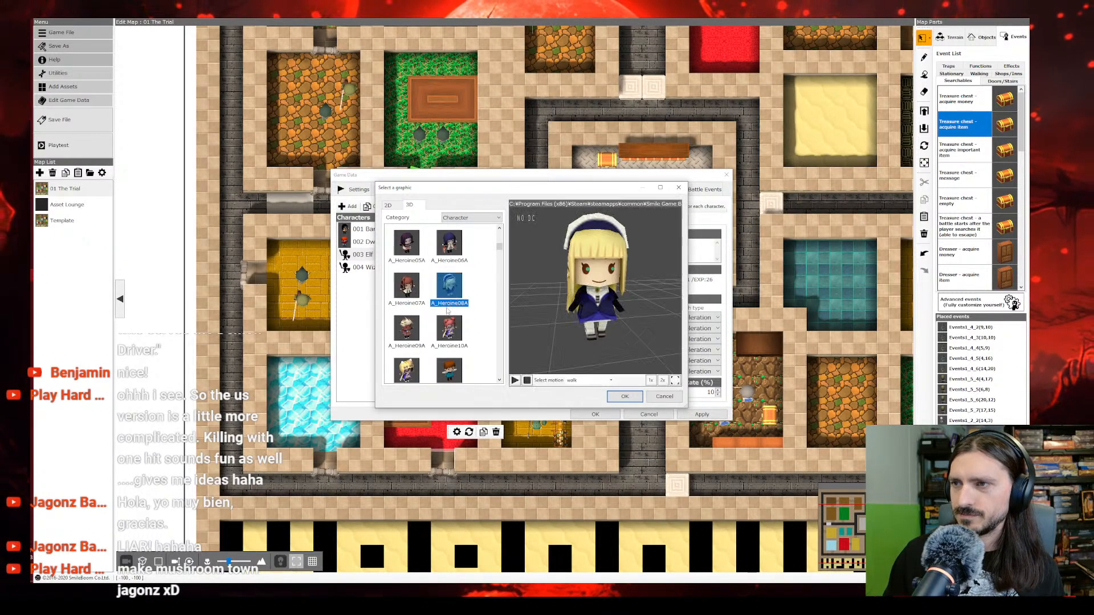
Step: Enlarge the graphic selection window and examine the A_Heroine08A model from another angle
{"action": "left_click_drag", "start_coordinate": [375, 182], "coordinate": [71, 23]}
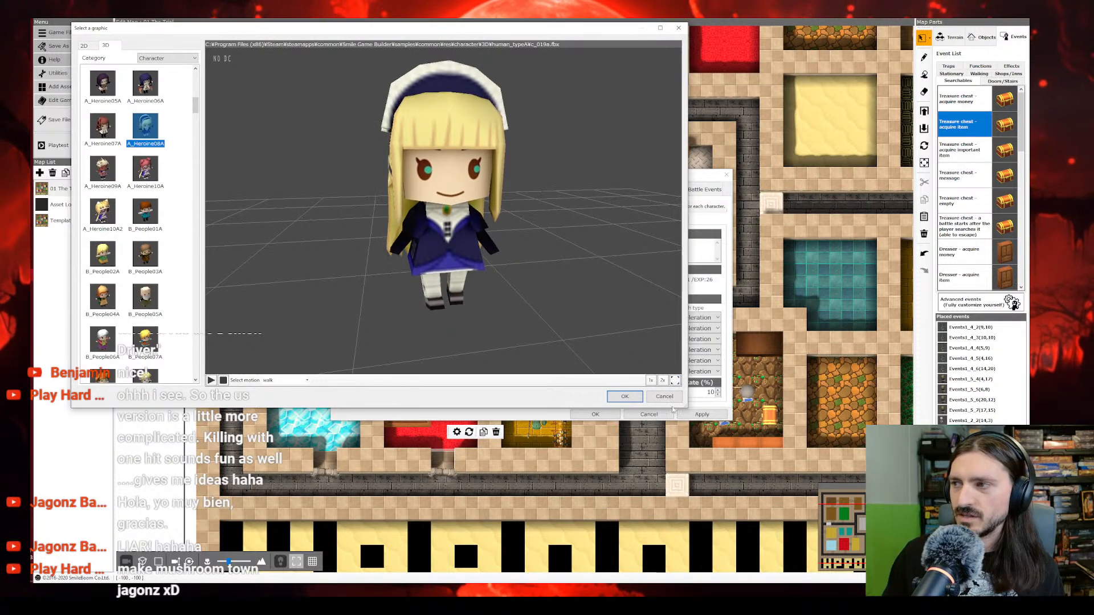
{"action": "left_click_drag", "start_coordinate": [686, 406], "coordinate": [923, 576]}
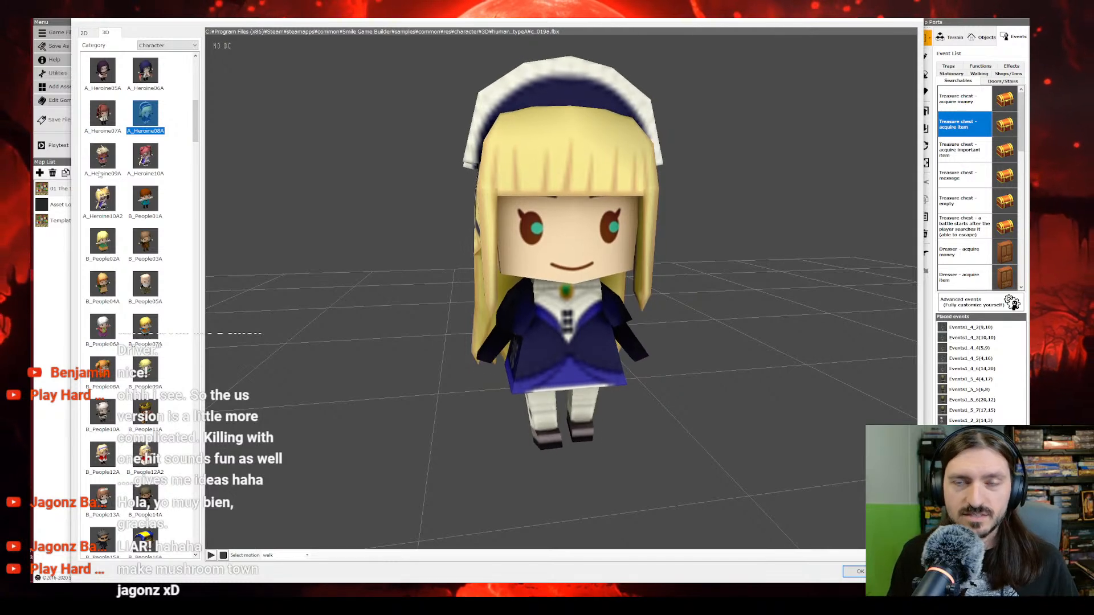
{"action": "mouse_move", "coordinate": [512, 283]}
{"action": "middle_mouse_down"}
{"action": "mouse_move", "coordinate": [544, 293]}
{"action": "mouse_move", "coordinate": [517, 283]}
{"action": "middle_mouse_up"}
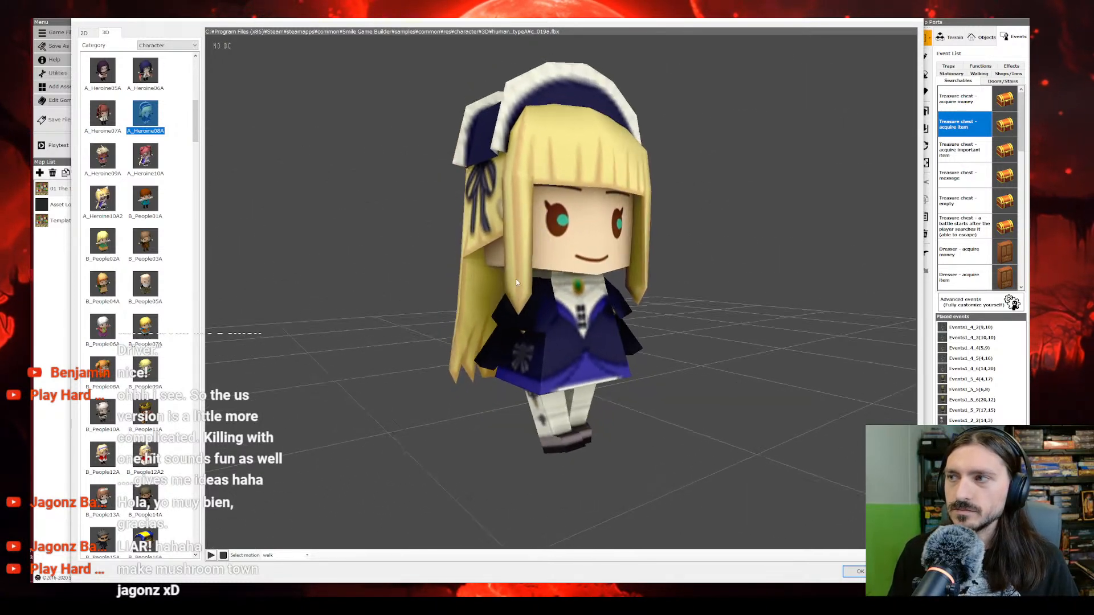
{"action": "scroll", "coordinate": [514, 278], "scroll_direction": "up", "scroll_amount": 3}
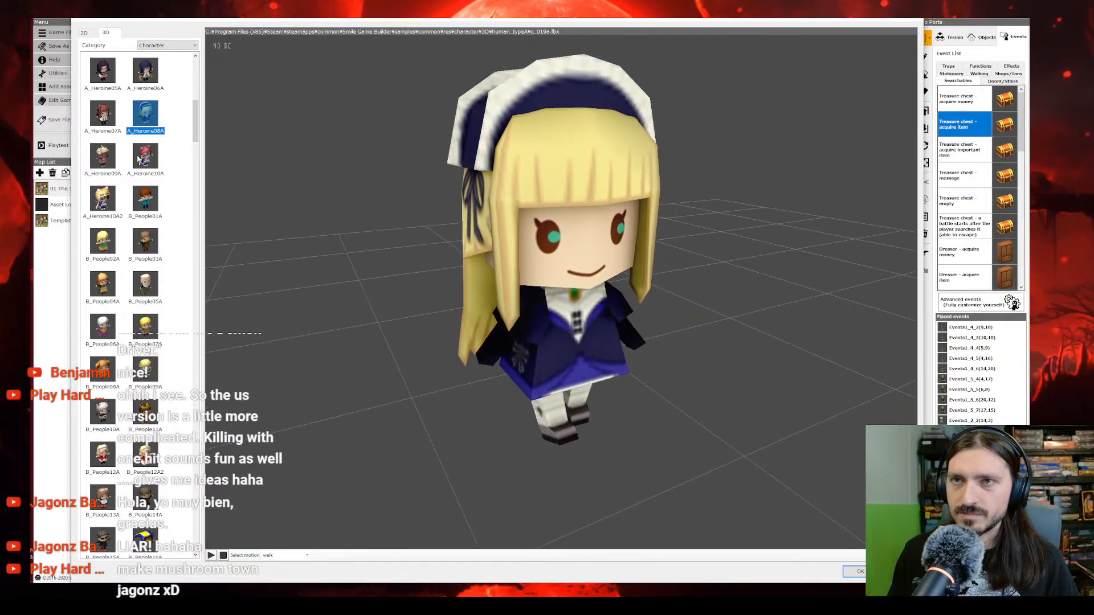
Step: Preview A_Heroine09A, A_Heroine10A, A_Heroine10A2, B_People01A, B_People02A, B_People03A and B_People10A as possible models for the Elf
{"action": "left_click", "coordinate": [117, 165]}
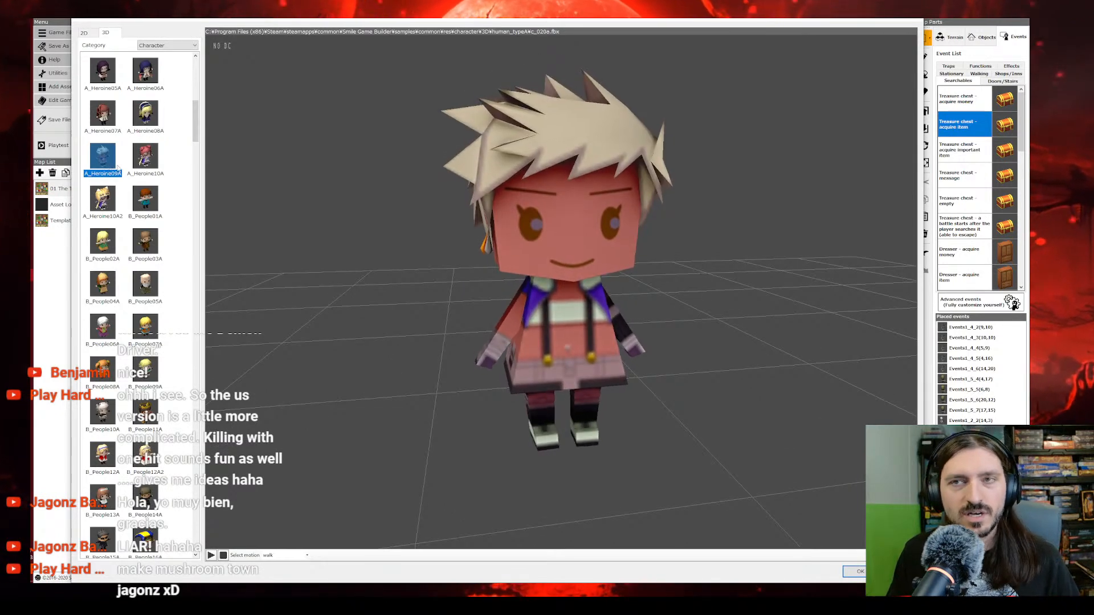
{"action": "left_click", "coordinate": [132, 168]}
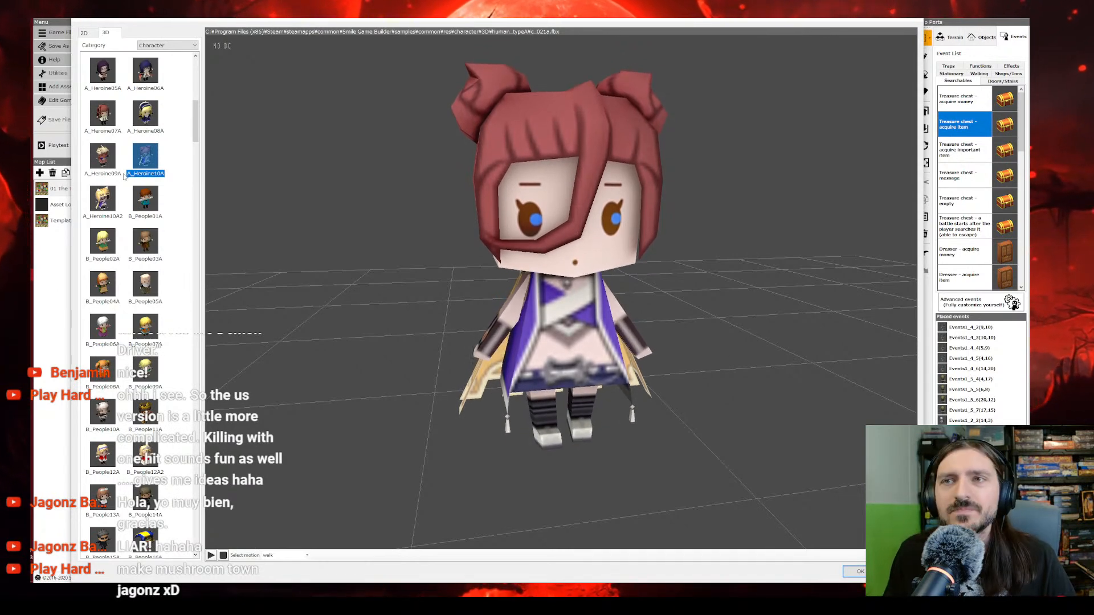
{"action": "left_click", "coordinate": [108, 201]}
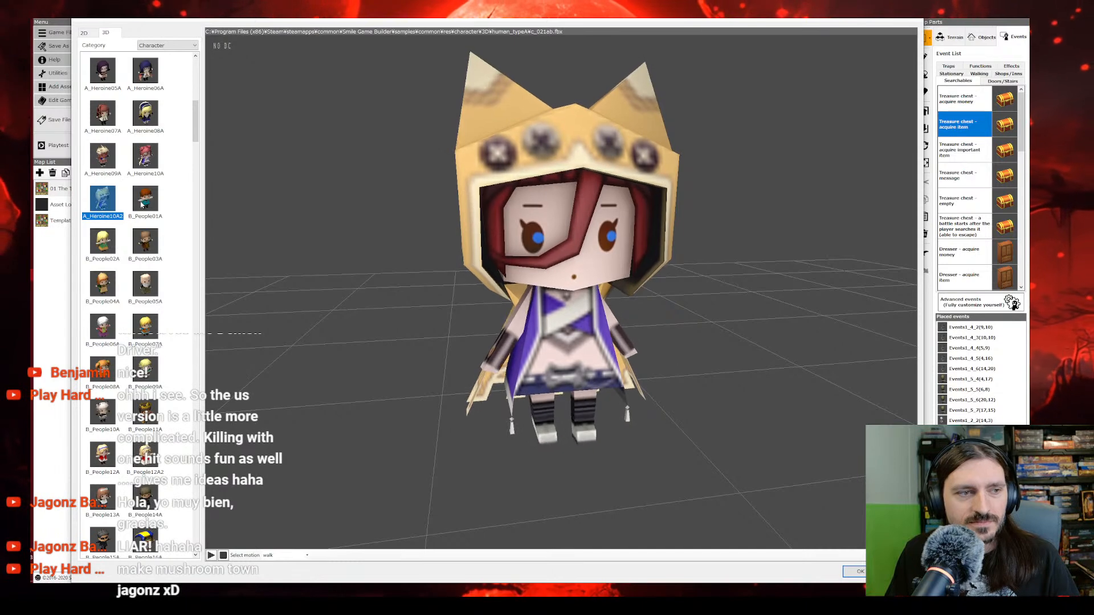
{"action": "left_click", "coordinate": [144, 203]}
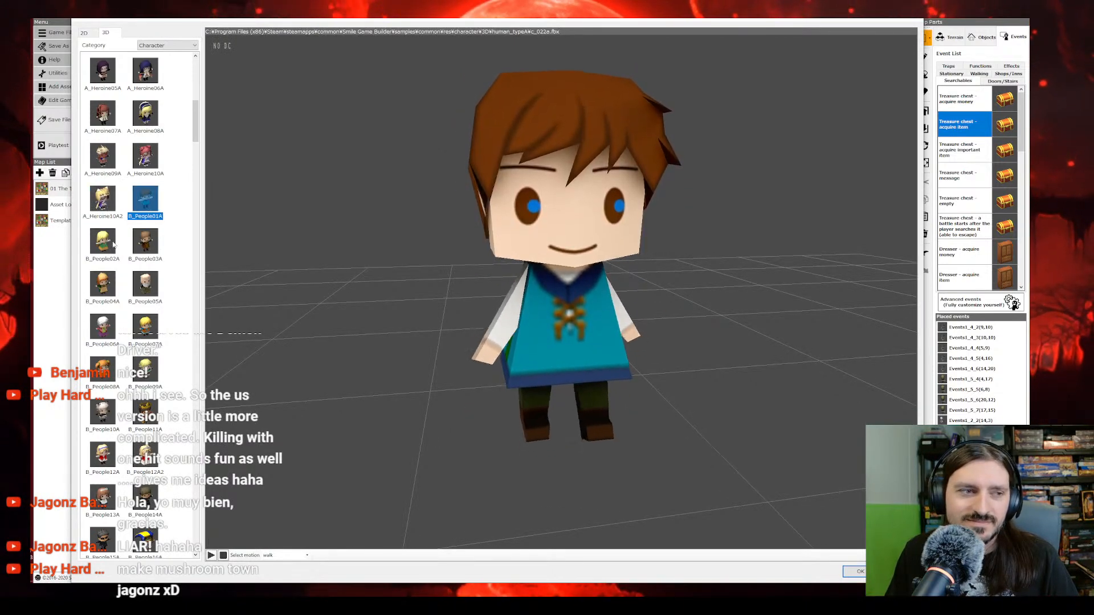
{"action": "left_click", "coordinate": [114, 245]}
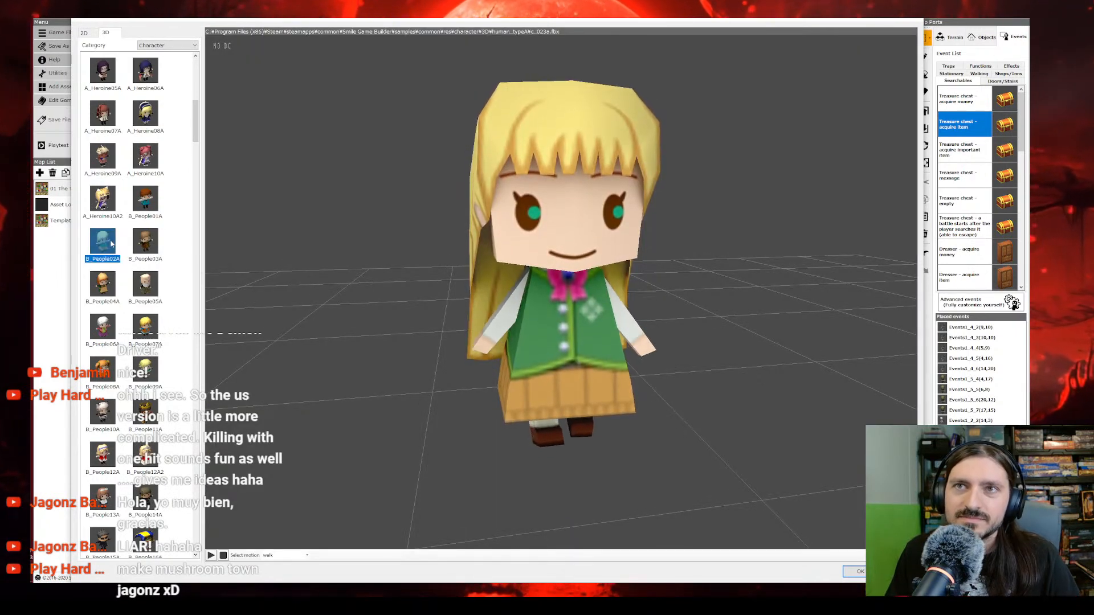
{"action": "left_click", "coordinate": [144, 245]}
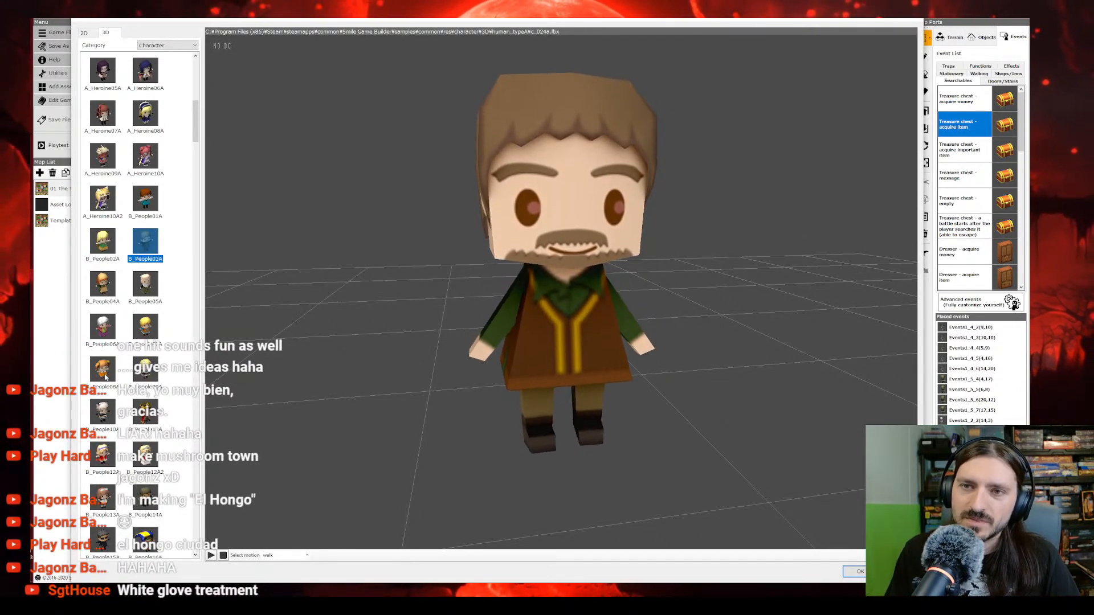
{"action": "scroll", "coordinate": [114, 368], "scroll_direction": "down", "scroll_amount": 3}
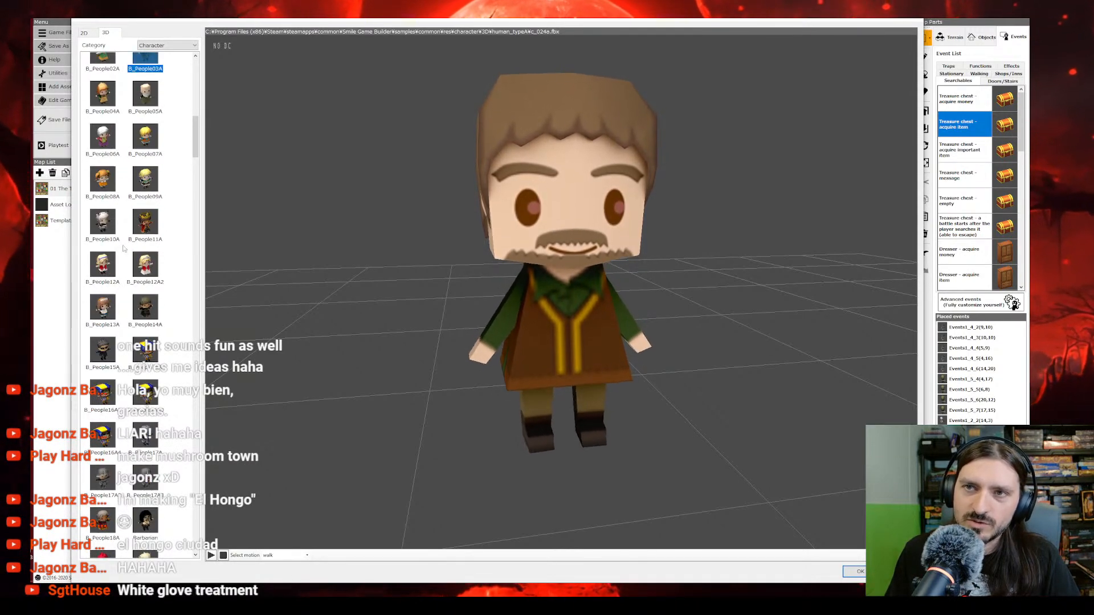
{"action": "left_click", "coordinate": [108, 228]}
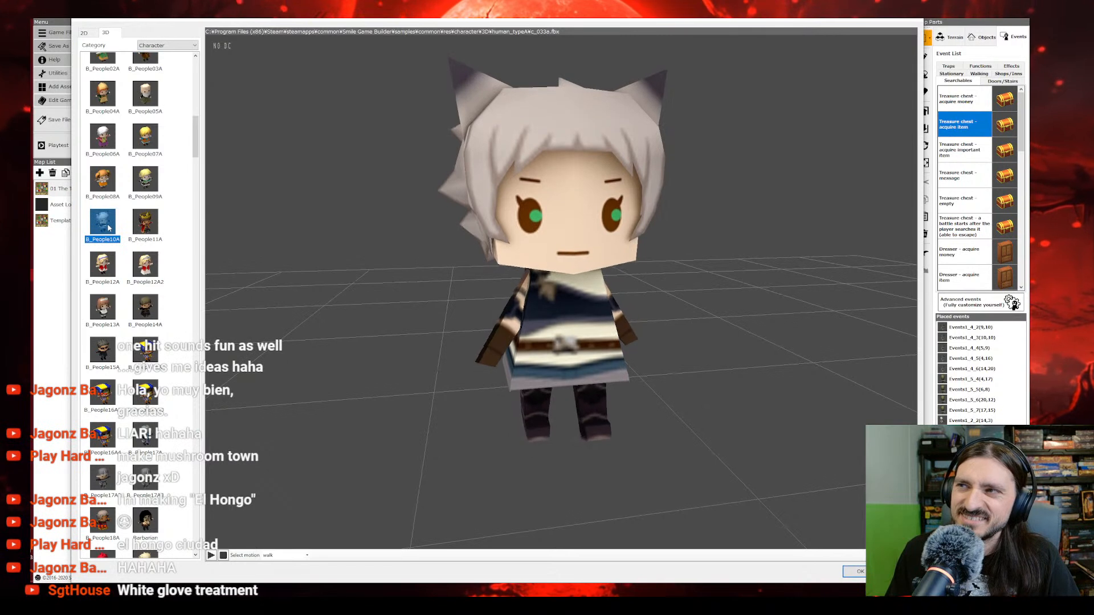
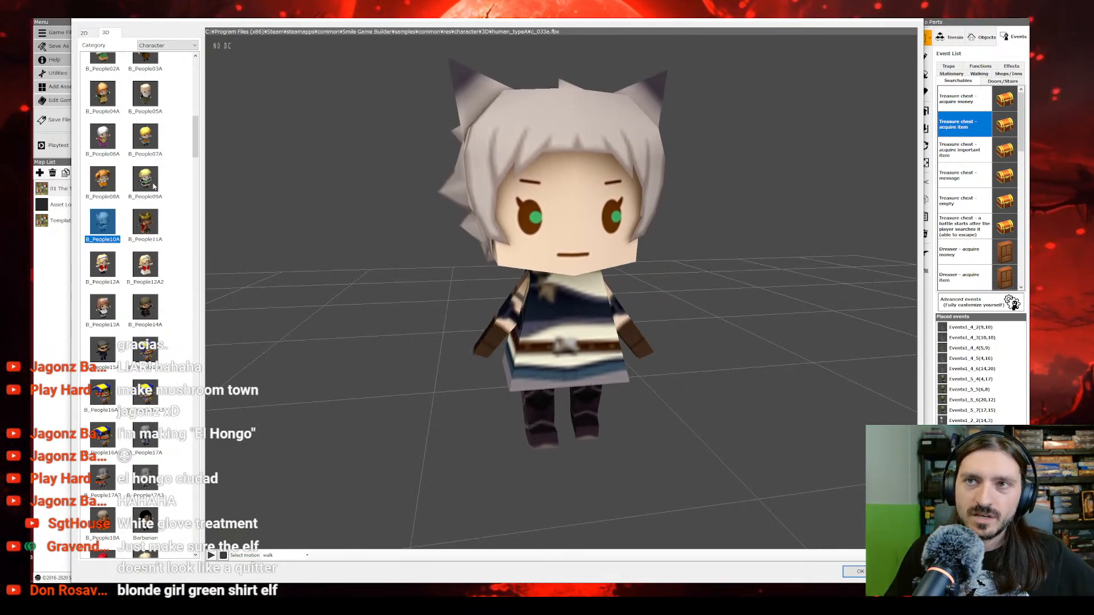
Step: Preview the B_People02A and B_People05A models as character candidates and view B_People05A from another angle
{"action": "scroll", "coordinate": [107, 246], "scroll_direction": "up", "scroll_amount": 3}
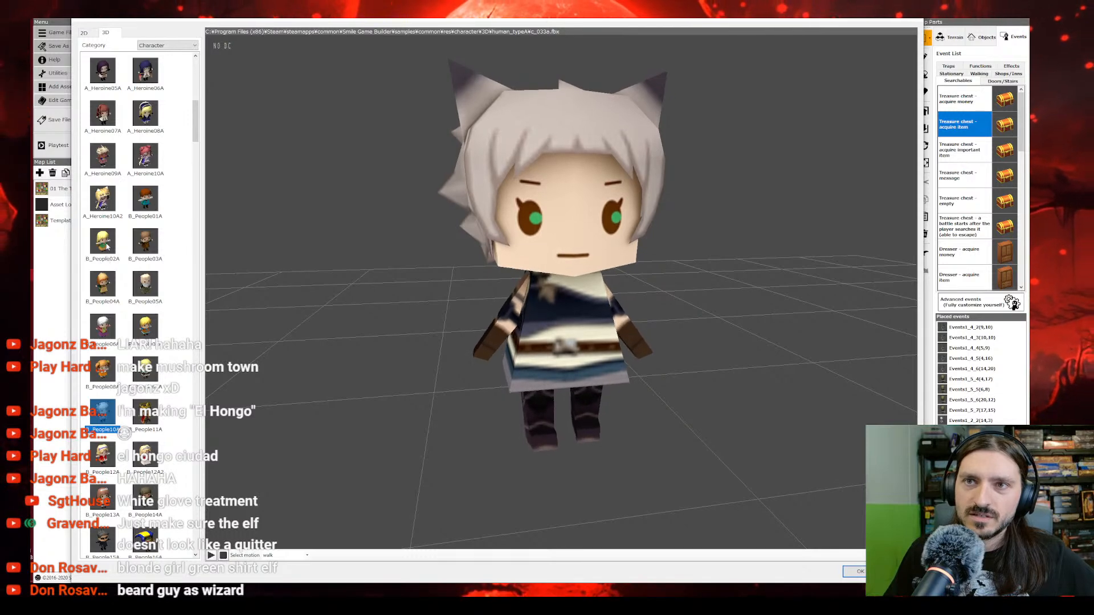
{"action": "left_click", "coordinate": [106, 246]}
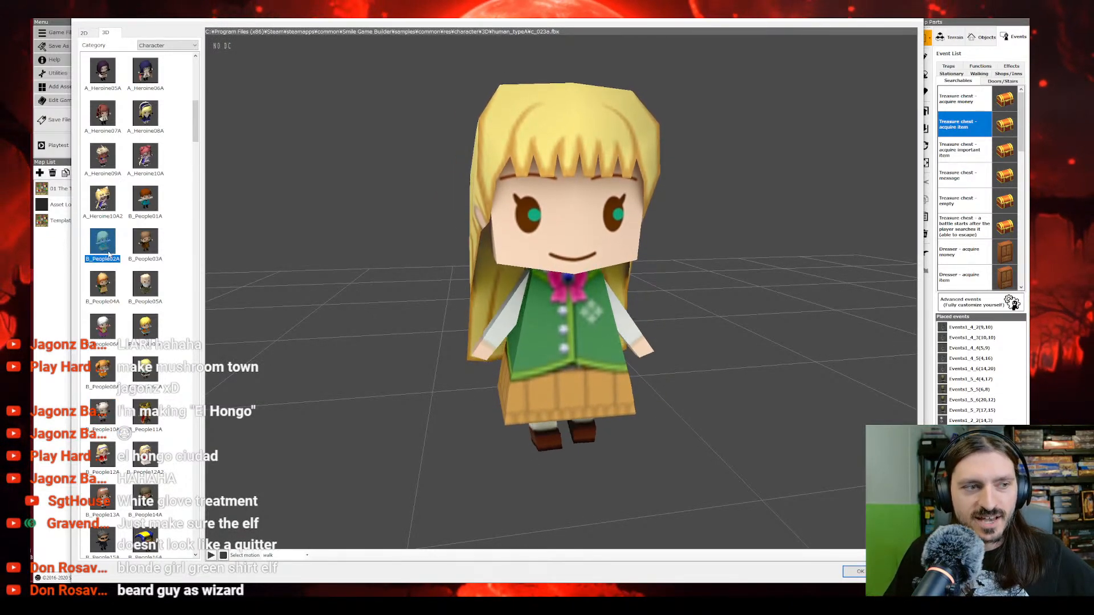
{"action": "left_click", "coordinate": [155, 286]}
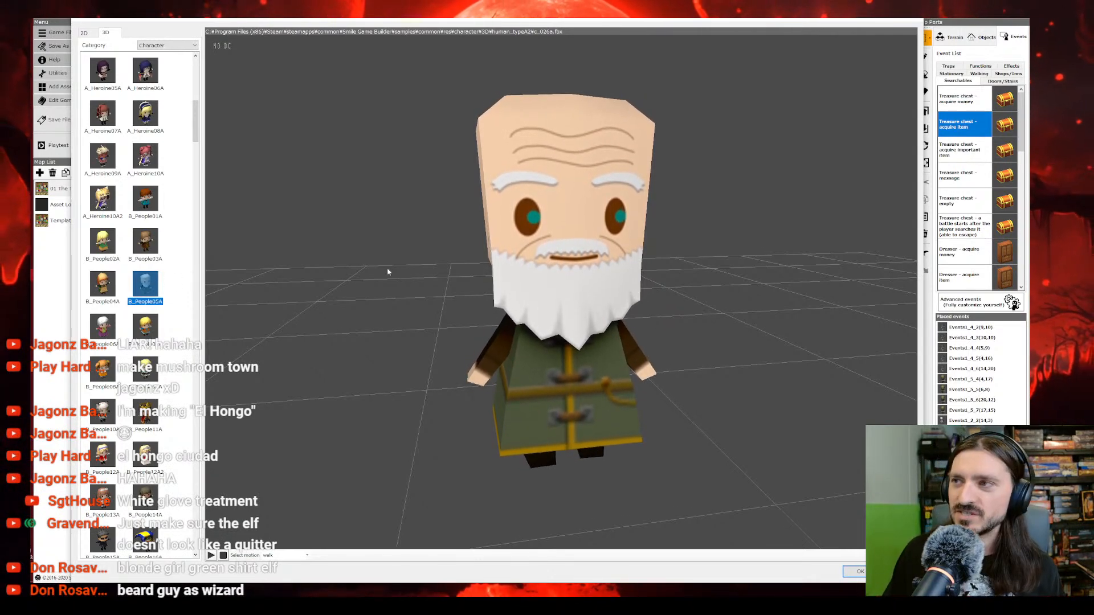
{"action": "left_click_drag", "start_coordinate": [387, 272], "coordinate": [400, 272]}
Step: Preview the hooded C_Evil05A model as an Elf candidate and examine it from another angle
{"action": "scroll", "coordinate": [161, 303], "scroll_direction": "down", "scroll_amount": 5}
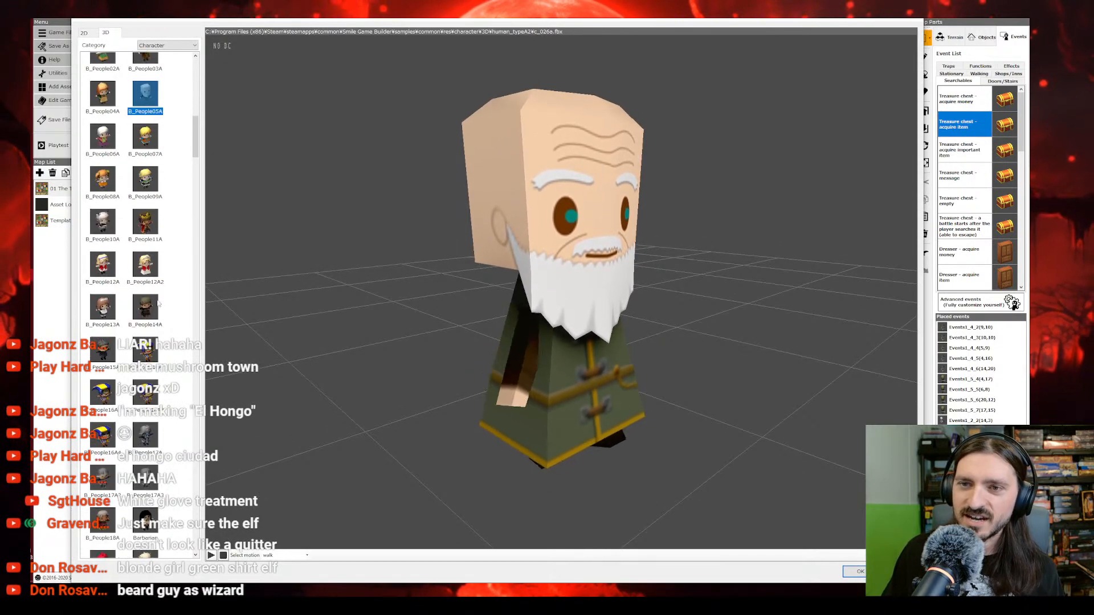
{"action": "scroll", "coordinate": [159, 303], "scroll_direction": "down", "scroll_amount": 4}
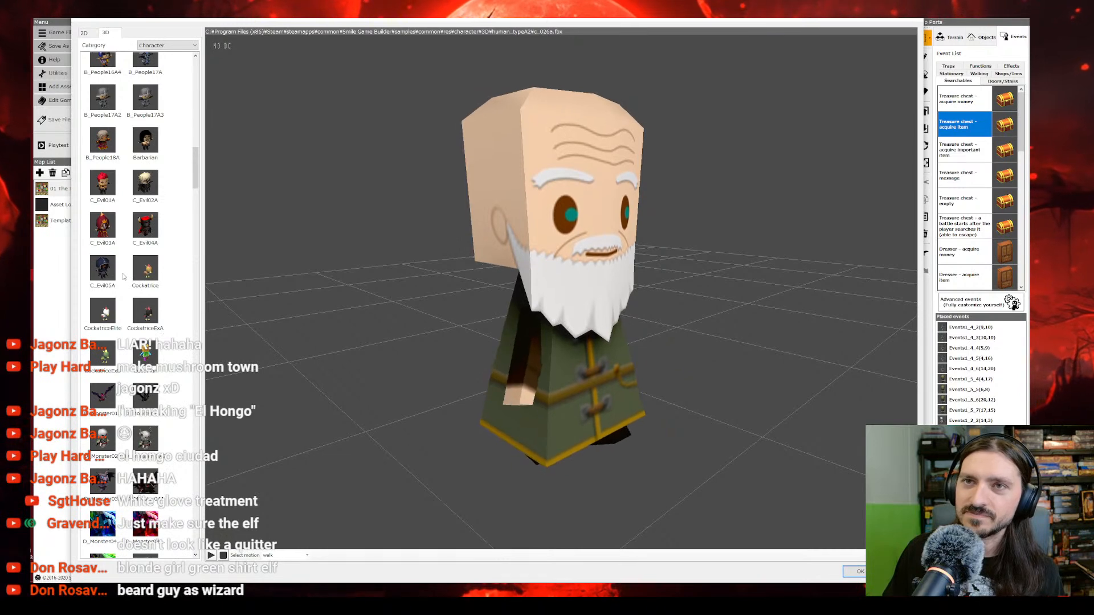
{"action": "left_click", "coordinate": [103, 273]}
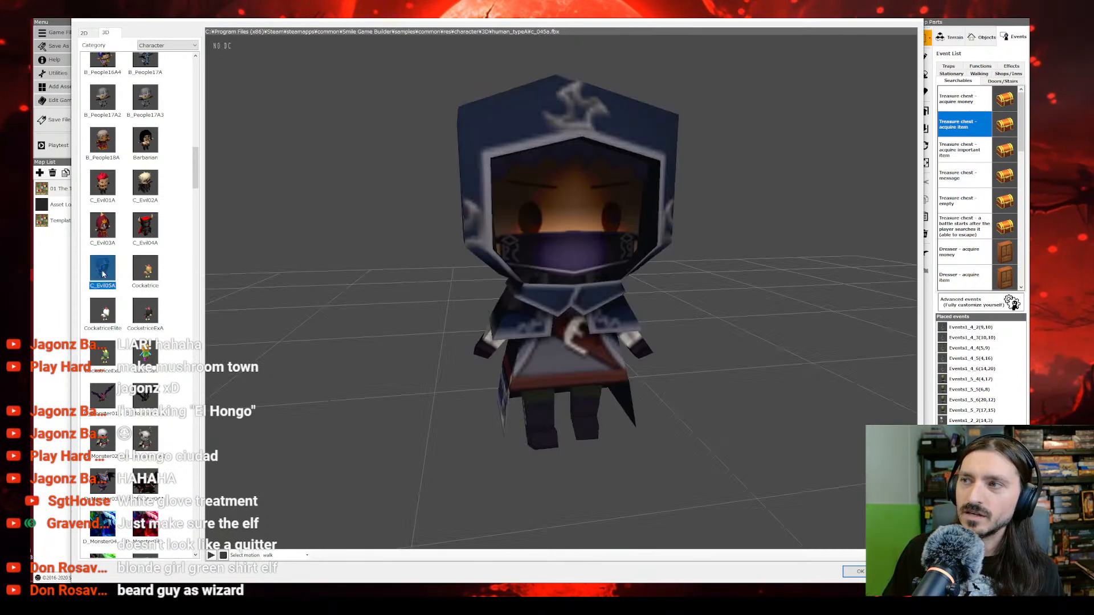
{"action": "middle_click_drag", "start_coordinate": [348, 302], "coordinate": [410, 302]}
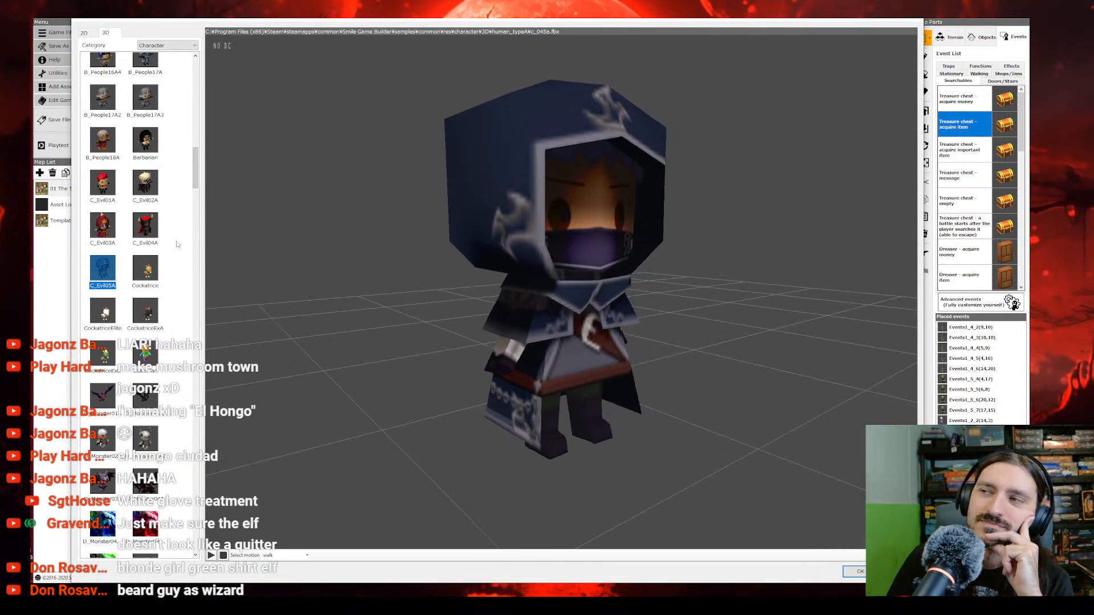
Step: Browse the character models from the B_People and C_Evil series through the F_chred series for further Elf candidates
{"action": "scroll", "coordinate": [178, 245], "scroll_direction": "up", "scroll_amount": 1}
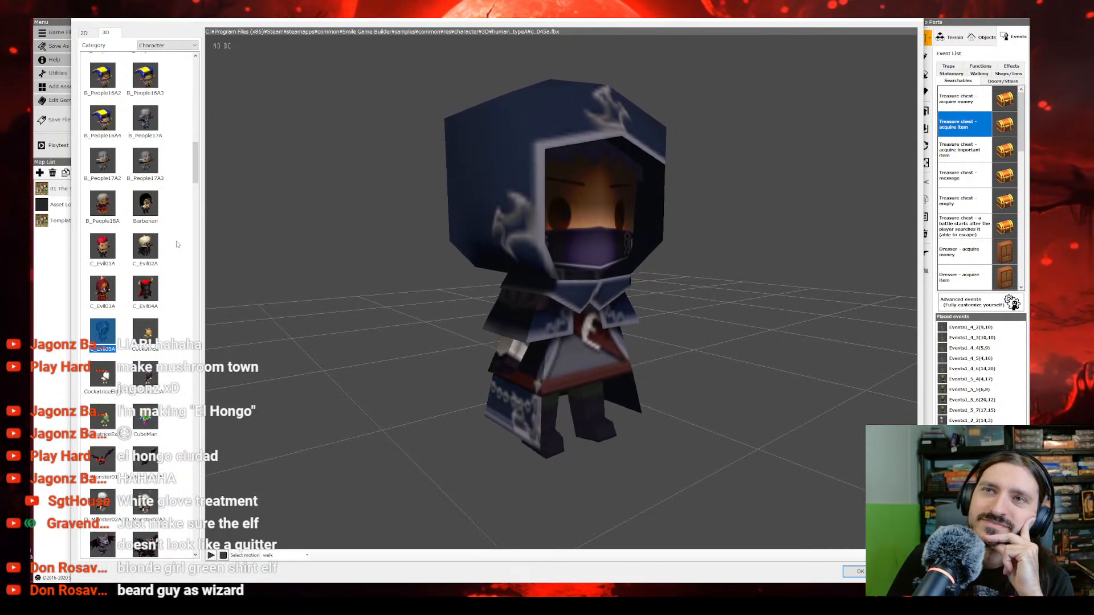
{"action": "scroll", "coordinate": [177, 244], "scroll_direction": "down", "scroll_amount": 1}
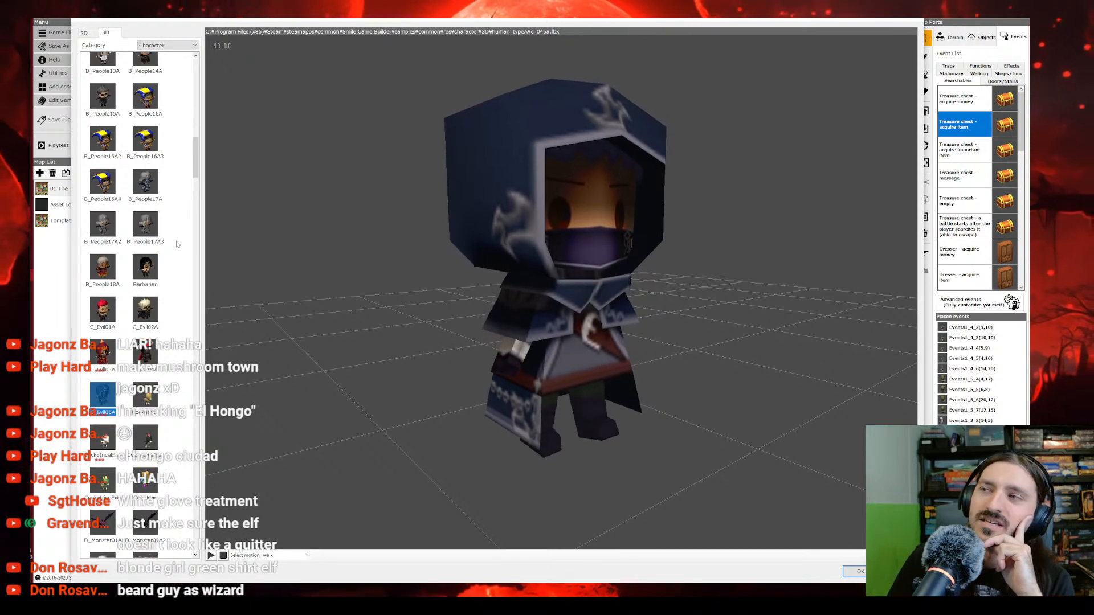
{"action": "scroll", "coordinate": [170, 242], "scroll_direction": "down", "scroll_amount": 1}
{"action": "scroll", "coordinate": [170, 242], "scroll_direction": "down", "scroll_amount": 5}
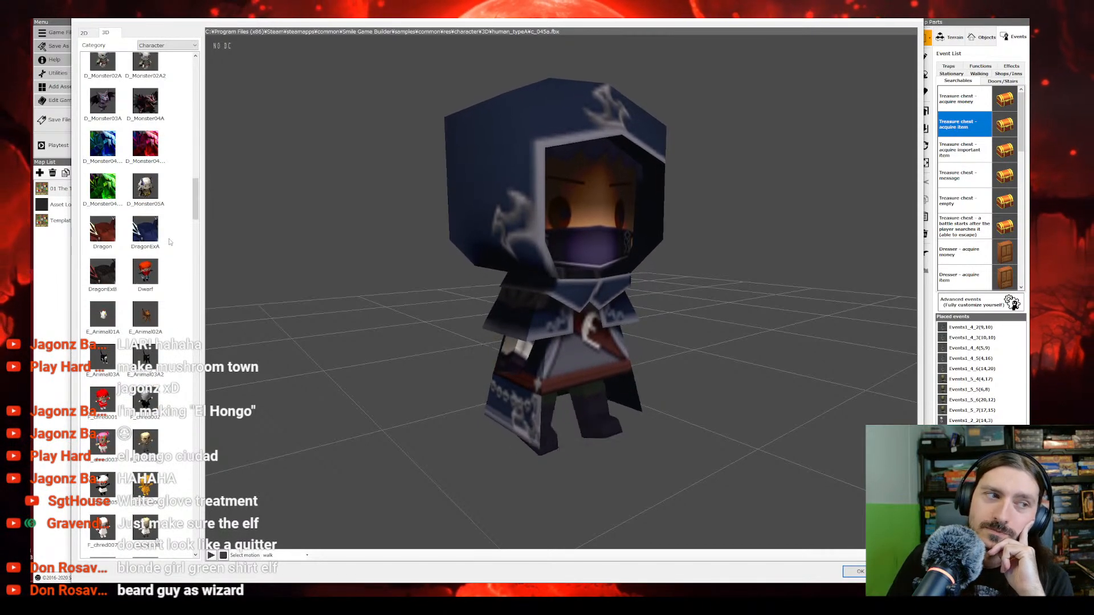
{"action": "scroll", "coordinate": [169, 241], "scroll_direction": "down", "scroll_amount": 10}
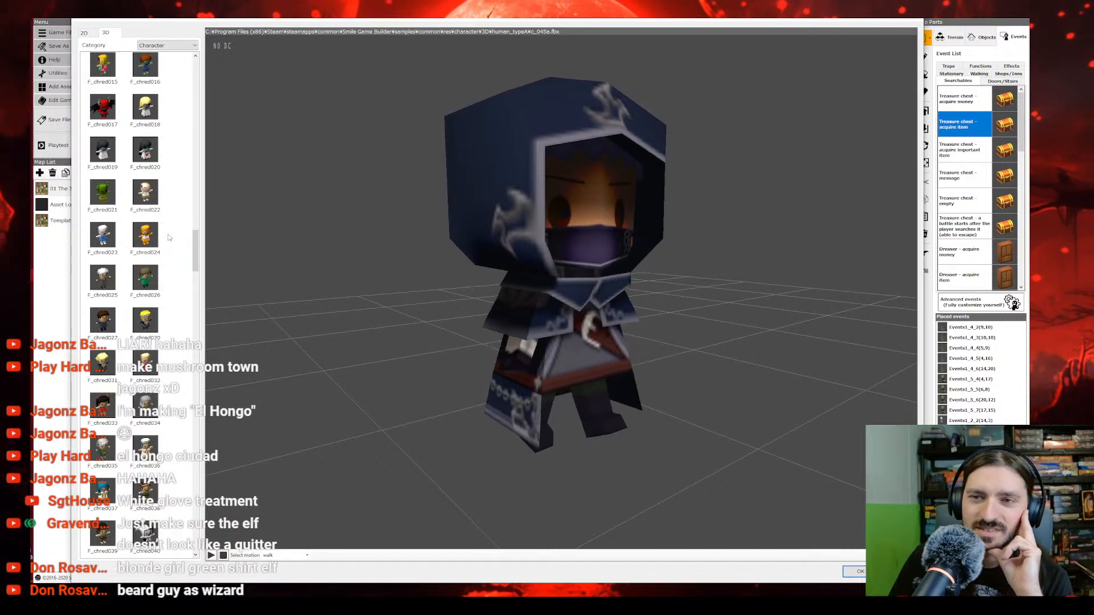
{"action": "scroll", "coordinate": [169, 239], "scroll_direction": "down", "scroll_amount": 3}
{"action": "scroll", "coordinate": [169, 238], "scroll_direction": "down", "scroll_amount": 3}
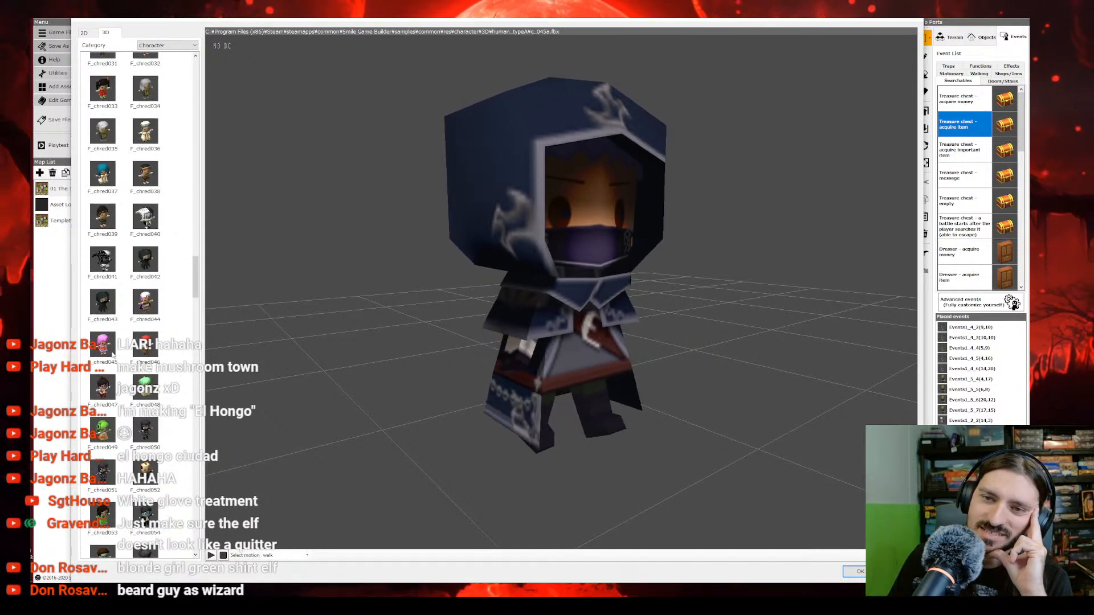
{"action": "scroll", "coordinate": [120, 372], "scroll_direction": "down", "scroll_amount": 3}
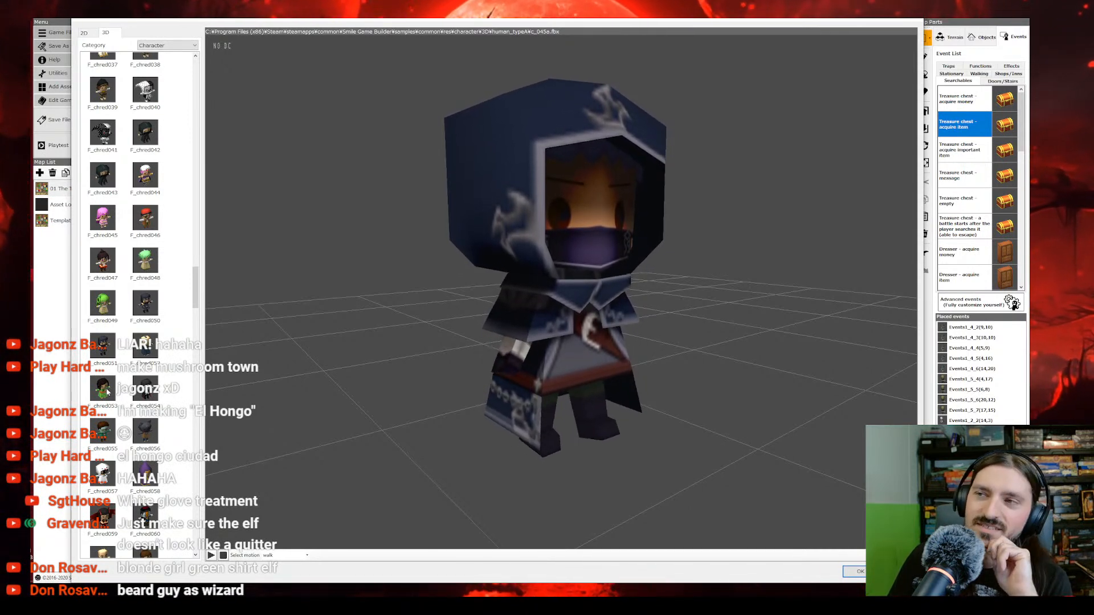
{"action": "scroll", "coordinate": [111, 384], "scroll_direction": "up", "scroll_amount": 15}
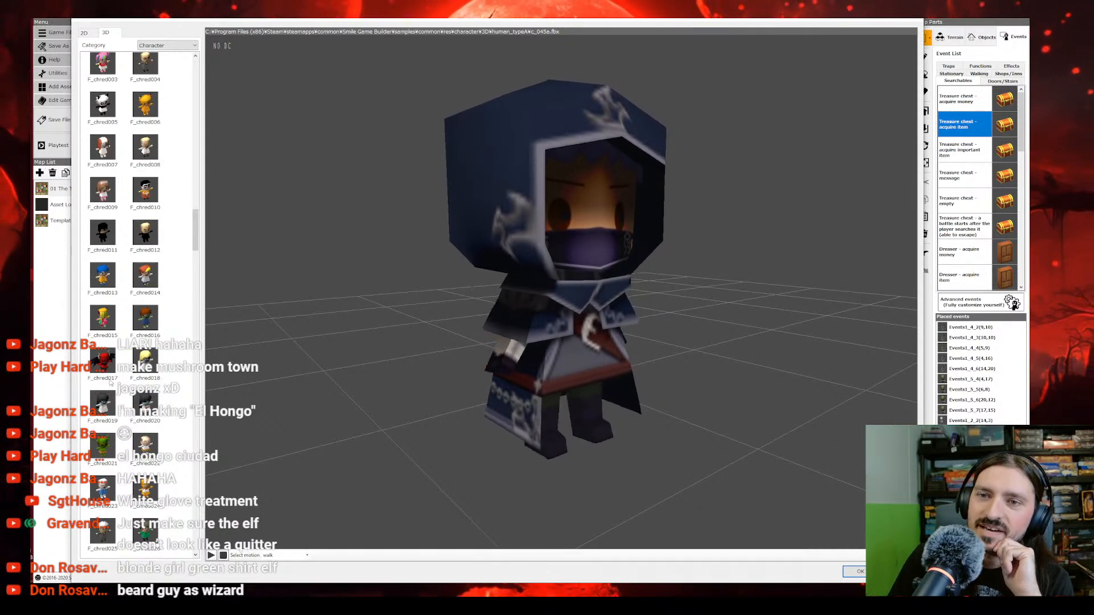
{"action": "scroll", "coordinate": [111, 384], "scroll_direction": "down", "scroll_amount": 3}
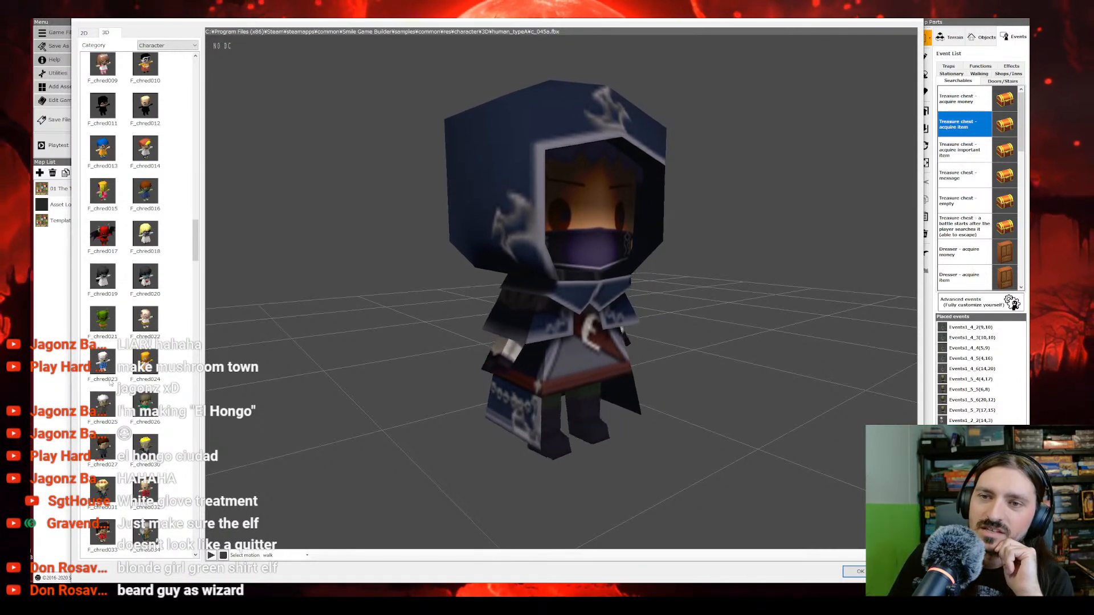
{"action": "scroll", "coordinate": [111, 384], "scroll_direction": "down", "scroll_amount": 4}
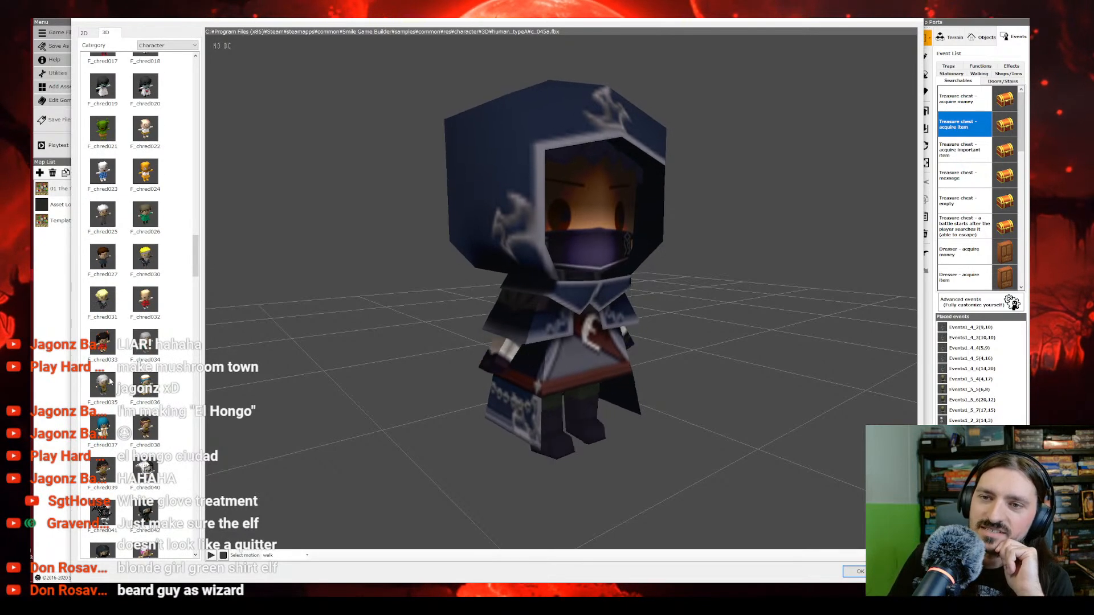
{"action": "scroll", "coordinate": [112, 382], "scroll_direction": "down", "scroll_amount": 2}
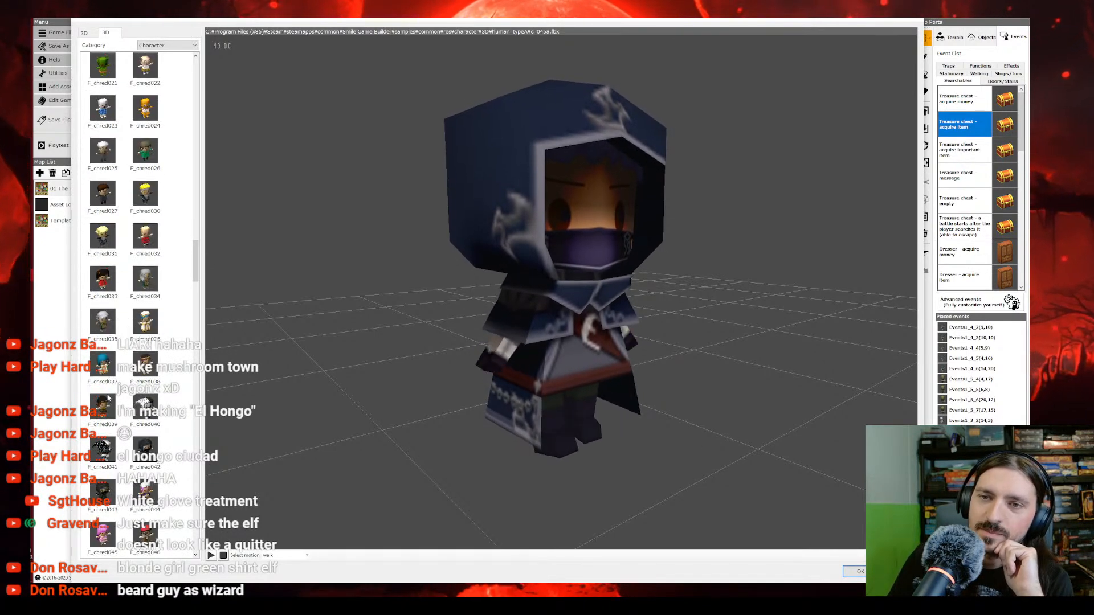
Step: Preview the F_chred039 model from another angle and compare it with F_chred037
{"action": "left_click", "coordinate": [102, 405]}
{"action": "mouse_move", "coordinate": [513, 346]}
{"action": "middle_mouse_down"}
{"action": "mouse_move", "coordinate": [525, 348]}
{"action": "mouse_move", "coordinate": [476, 347]}
{"action": "mouse_move", "coordinate": [521, 340]}
{"action": "middle_mouse_up"}
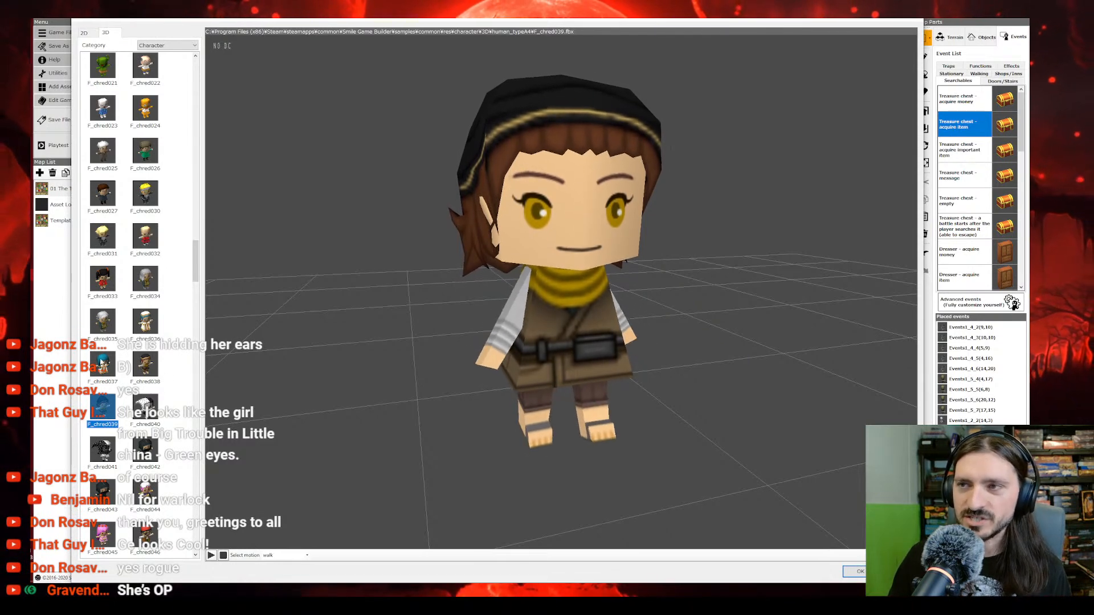
{"action": "left_click", "coordinate": [110, 359]}
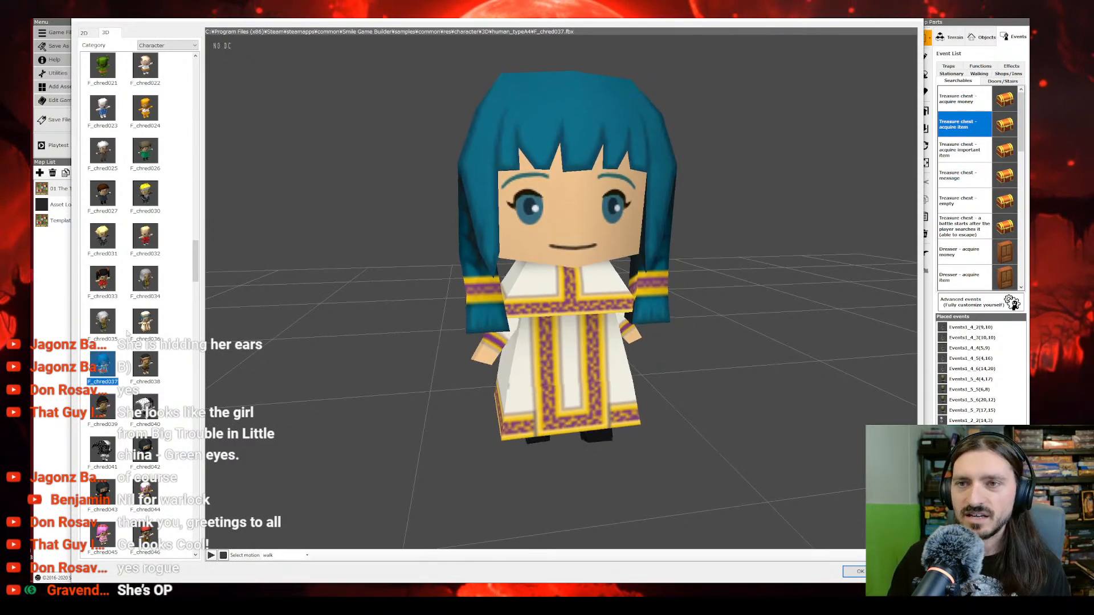
{"action": "left_click", "coordinate": [108, 403]}
Step: Preview the F_chred051, F_chred053 and F_chred052 models as further character candidates
{"action": "scroll", "coordinate": [123, 396], "scroll_direction": "down", "scroll_amount": 1}
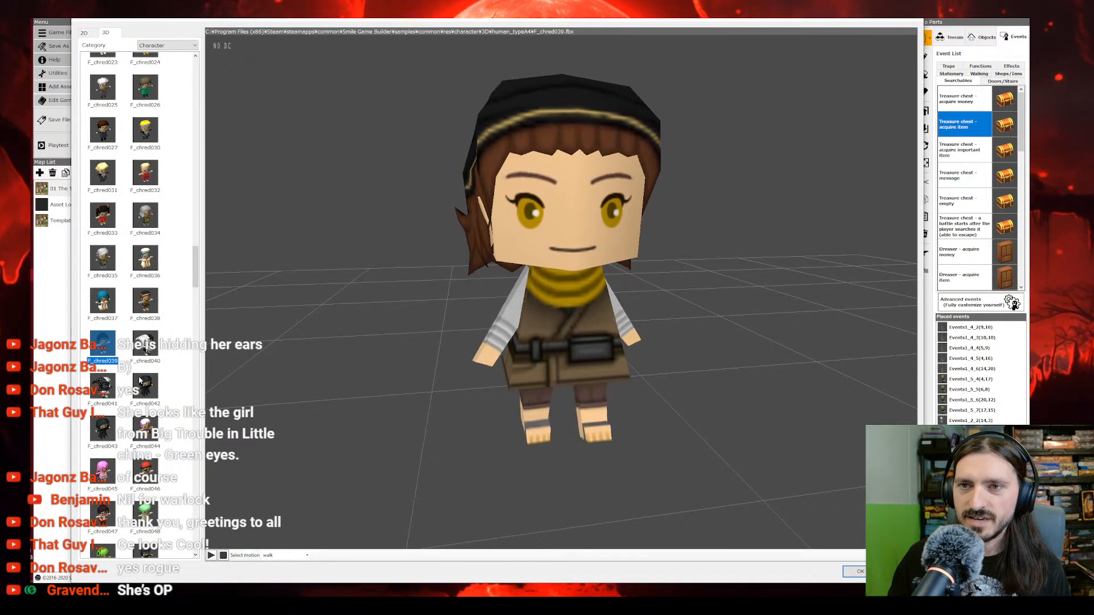
{"action": "scroll", "coordinate": [141, 382], "scroll_direction": "down", "scroll_amount": 3}
{"action": "scroll", "coordinate": [137, 390], "scroll_direction": "down", "scroll_amount": 2}
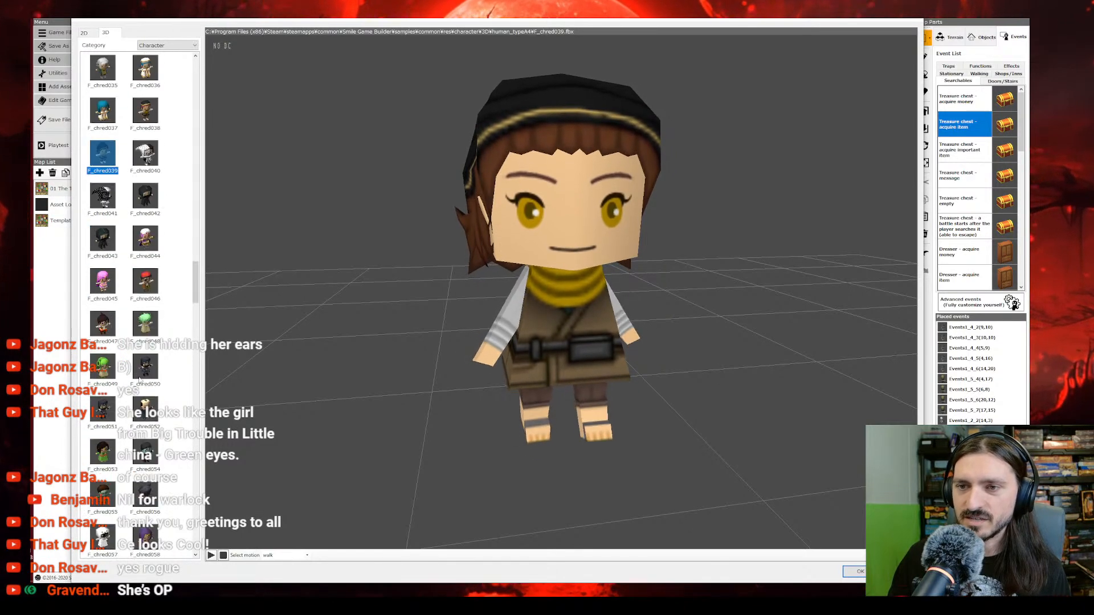
{"action": "left_click", "coordinate": [110, 415]}
{"action": "scroll", "coordinate": [110, 414], "scroll_direction": "down", "scroll_amount": 2}
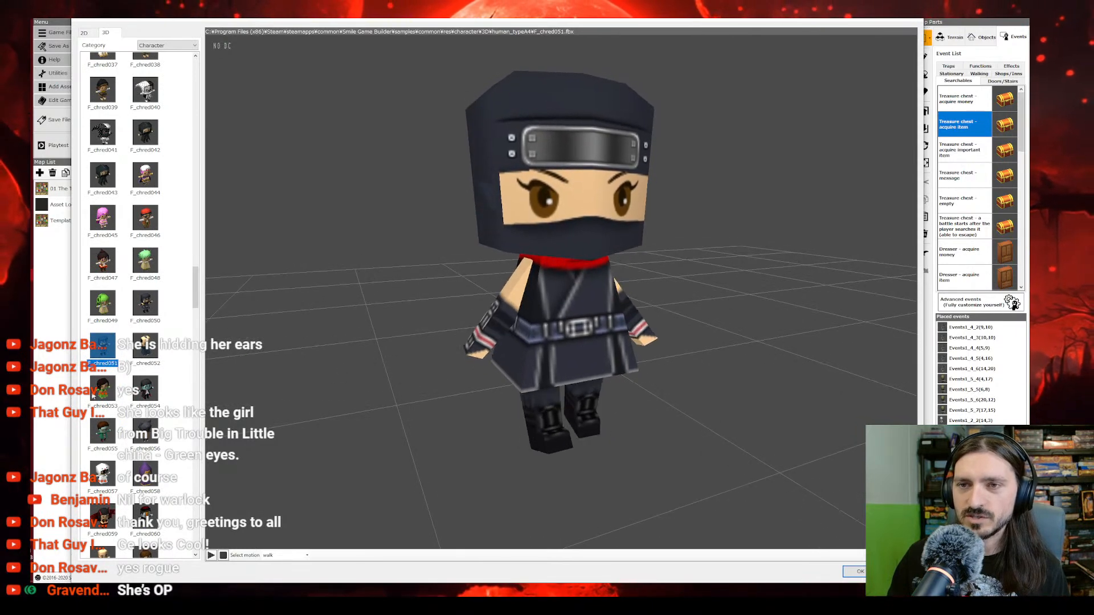
{"action": "left_click", "coordinate": [106, 392]}
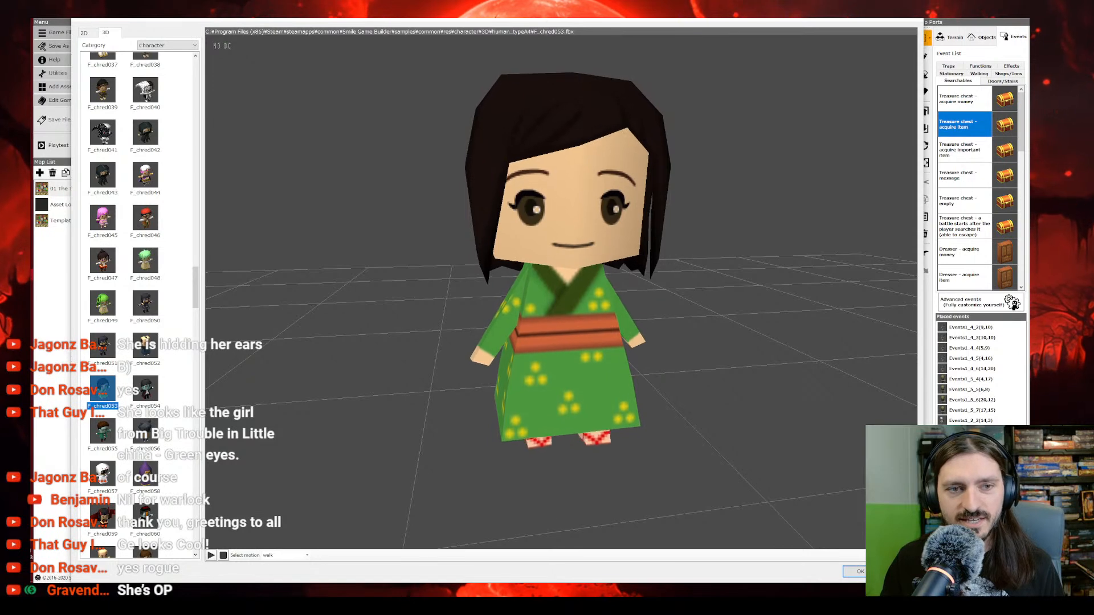
{"action": "left_click", "coordinate": [145, 347]}
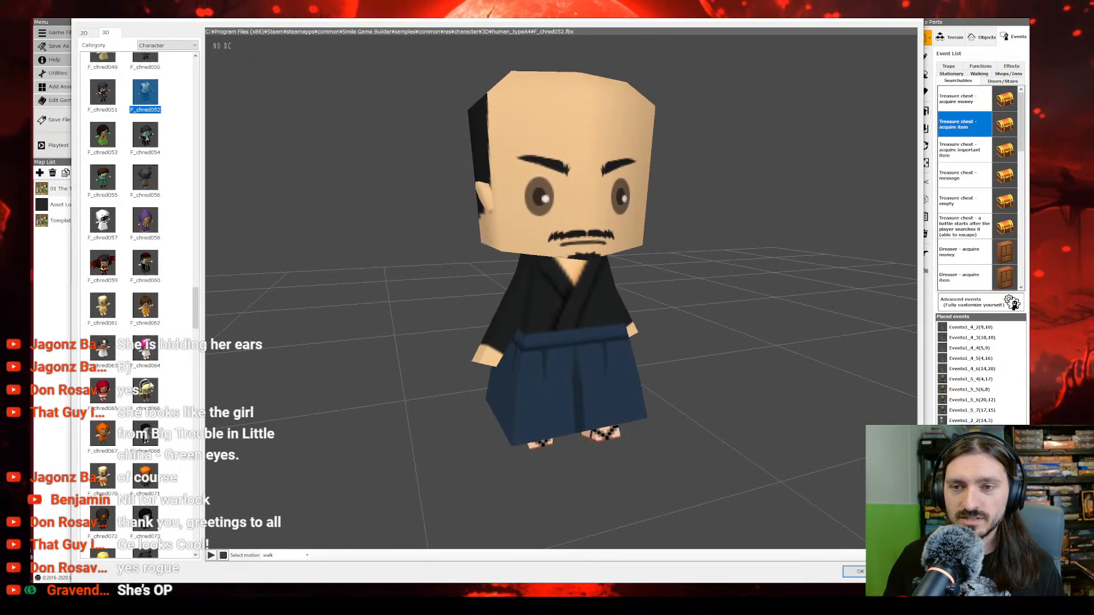
Step: Preview the red-hooded F_chred065 model and examine it up close from another angle
{"action": "scroll", "coordinate": [142, 365], "scroll_direction": "down", "scroll_amount": 5}
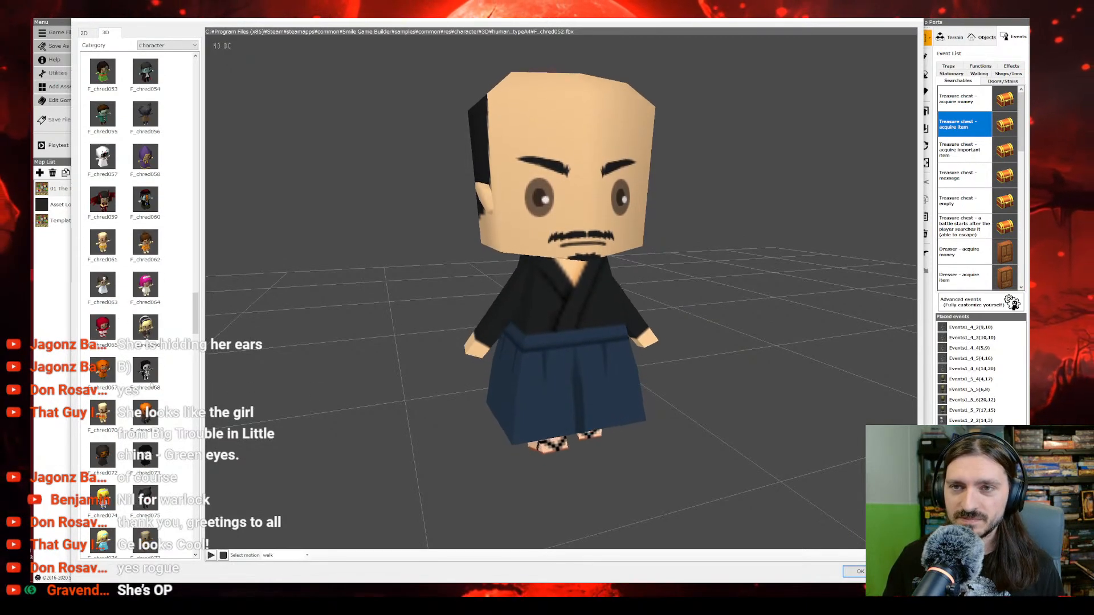
{"action": "left_click", "coordinate": [106, 333]}
{"action": "scroll", "coordinate": [450, 311], "scroll_direction": "down", "scroll_amount": 5}
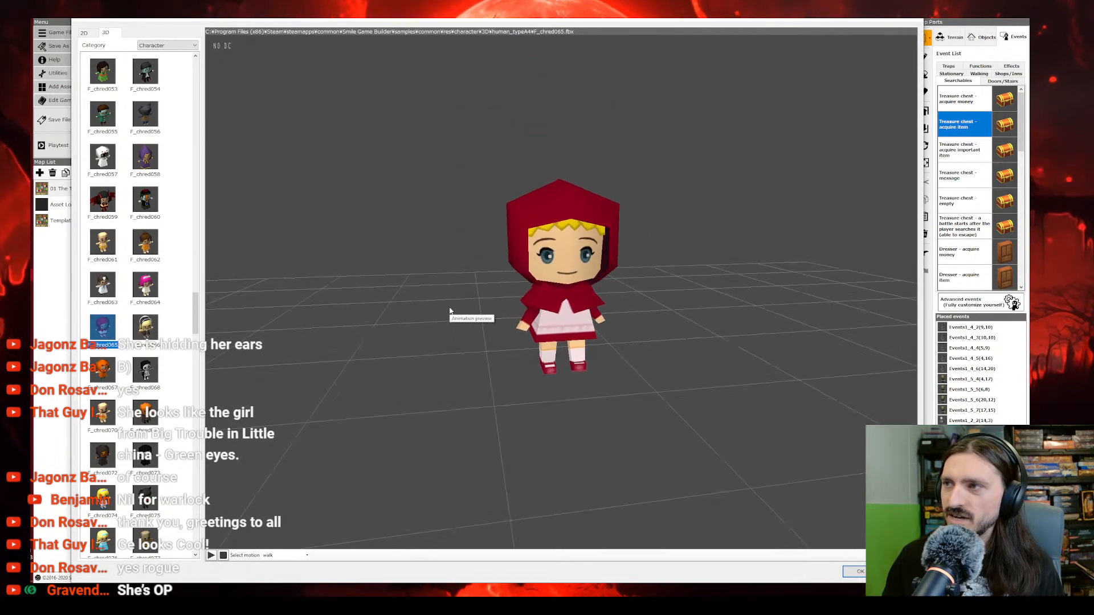
{"action": "scroll", "coordinate": [450, 310], "scroll_direction": "up", "scroll_amount": 5}
{"action": "mouse_move", "coordinate": [422, 310]}
{"action": "right_mouse_down"}
{"action": "mouse_move", "coordinate": [435, 313]}
{"action": "mouse_move", "coordinate": [393, 313]}
{"action": "mouse_move", "coordinate": [420, 313]}
{"action": "right_mouse_up"}
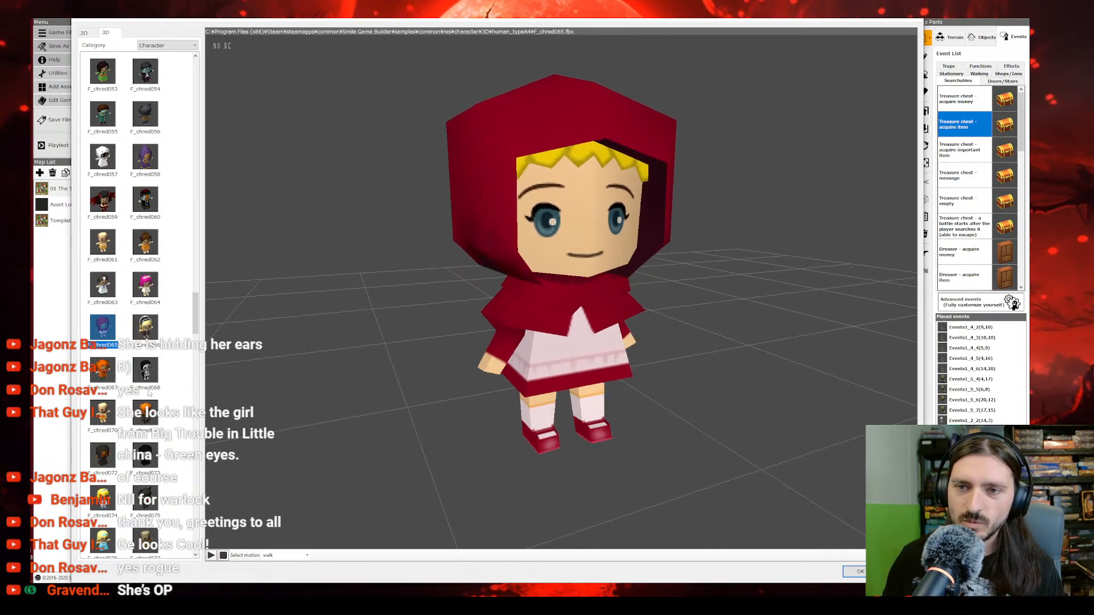
Step: Look through the remaining character models and assign B_People02A as the Elf's 3D graphic
{"action": "scroll", "coordinate": [147, 393], "scroll_direction": "down", "scroll_amount": 2}
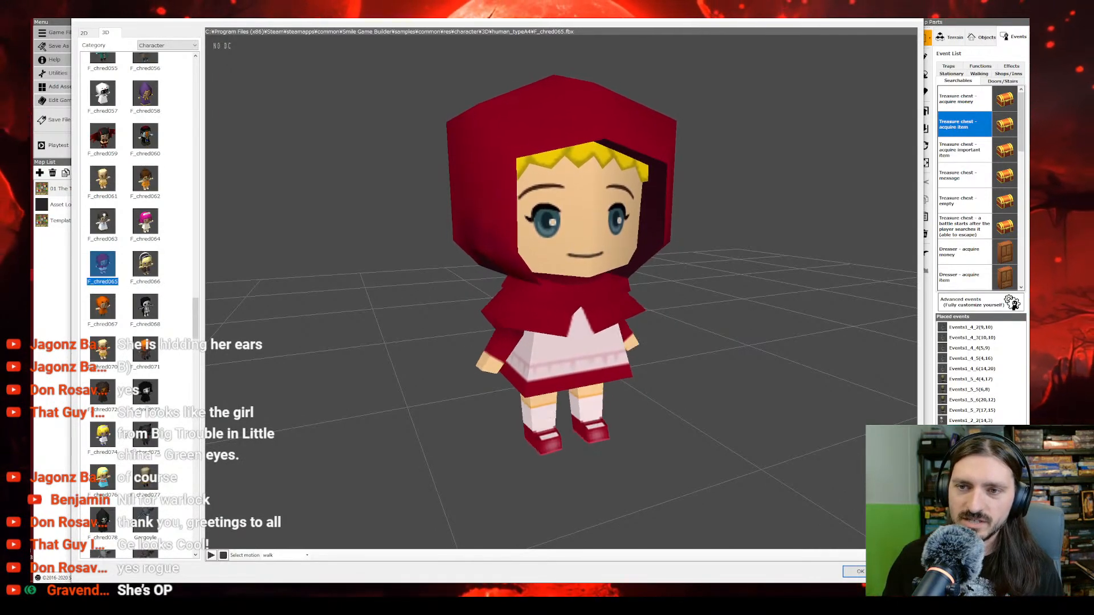
{"action": "scroll", "coordinate": [125, 424], "scroll_direction": "down", "scroll_amount": 2}
{"action": "scroll", "coordinate": [125, 424], "scroll_direction": "down", "scroll_amount": 15}
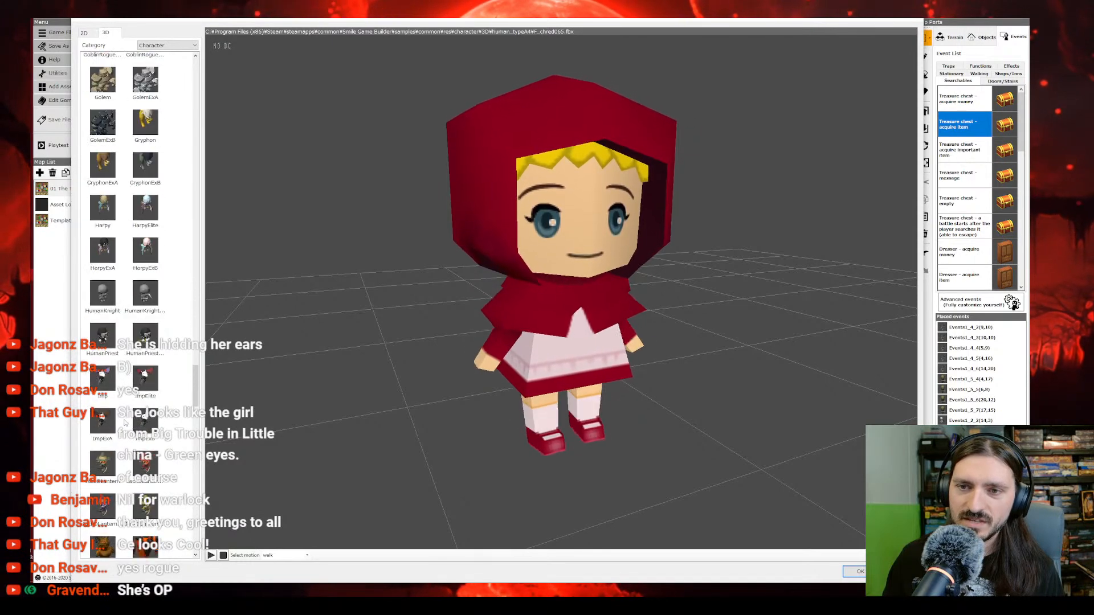
{"action": "scroll", "coordinate": [125, 422], "scroll_direction": "down", "scroll_amount": 15}
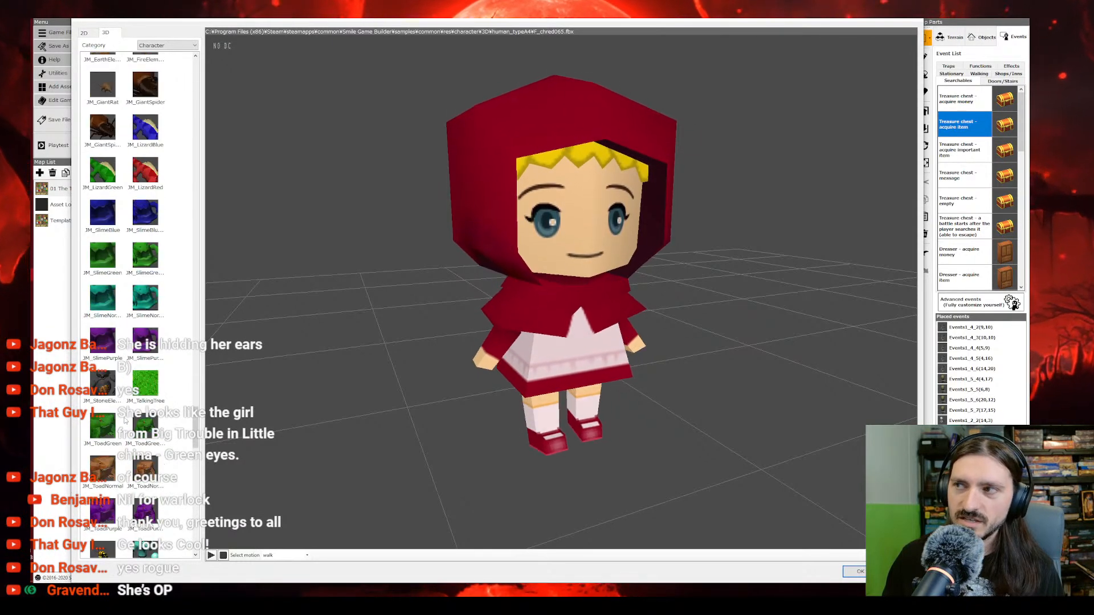
{"action": "scroll", "coordinate": [178, 391], "scroll_direction": "up", "scroll_amount": 20}
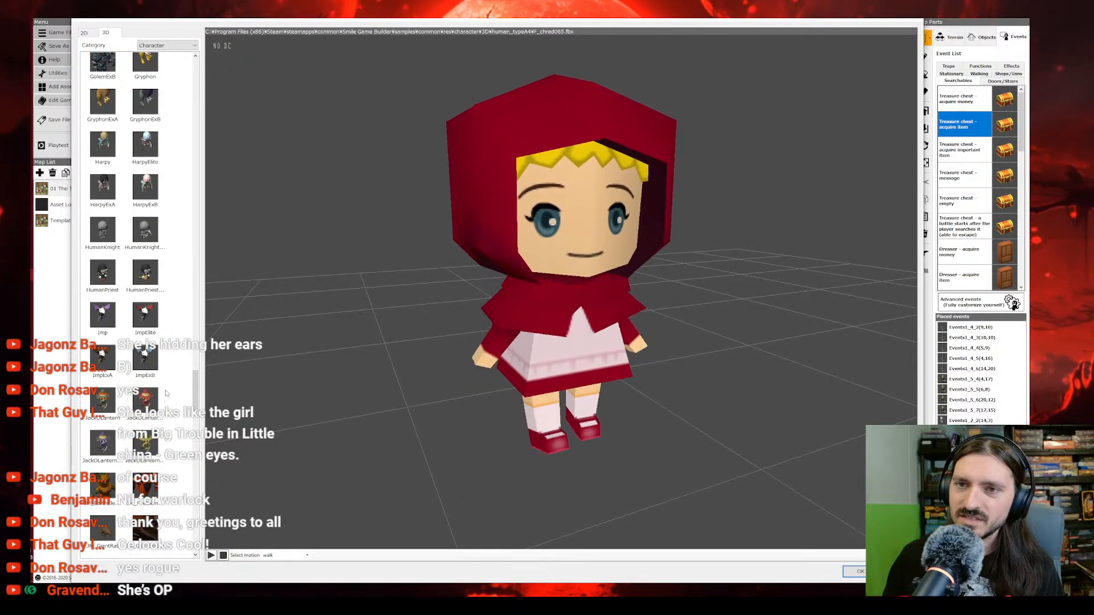
{"action": "scroll", "coordinate": [165, 393], "scroll_direction": "up", "scroll_amount": 3}
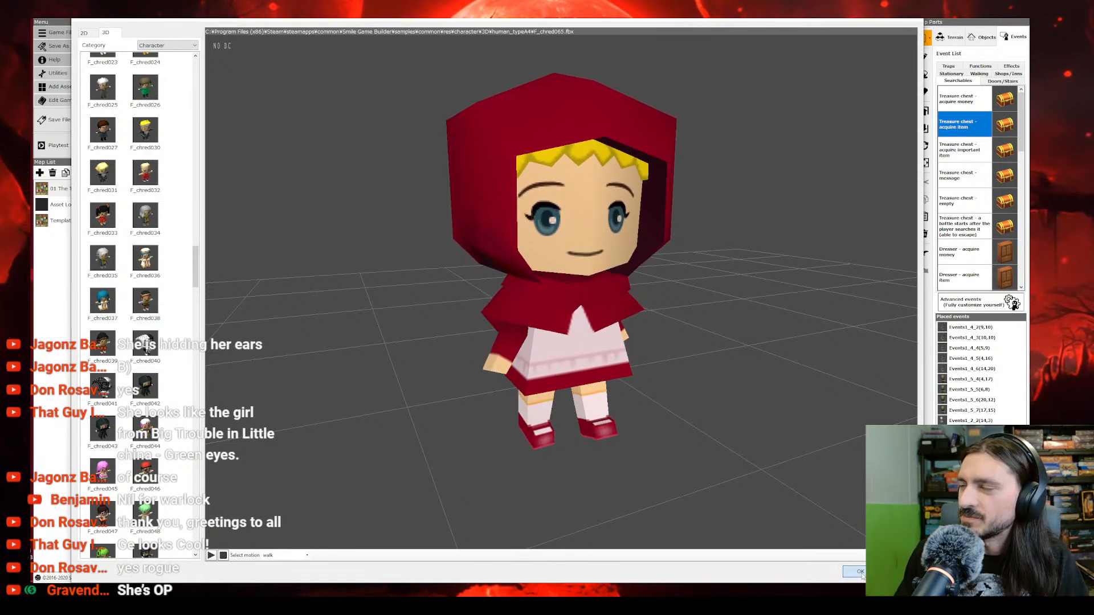
{"action": "scroll", "coordinate": [122, 250], "scroll_direction": "up", "scroll_amount": 15}
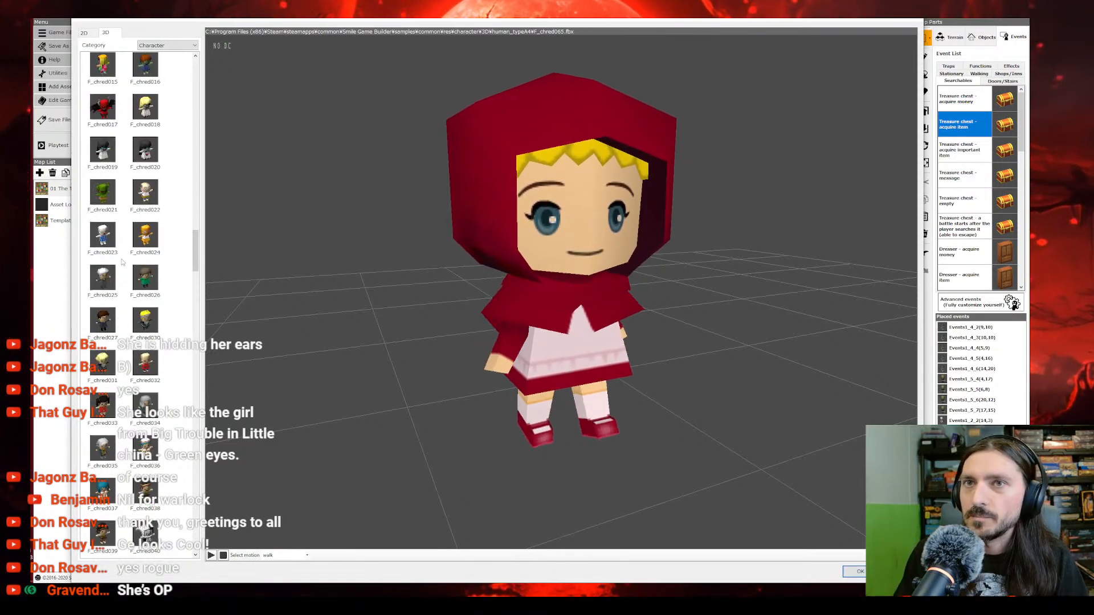
{"action": "scroll", "coordinate": [122, 250], "scroll_direction": "up", "scroll_amount": 5}
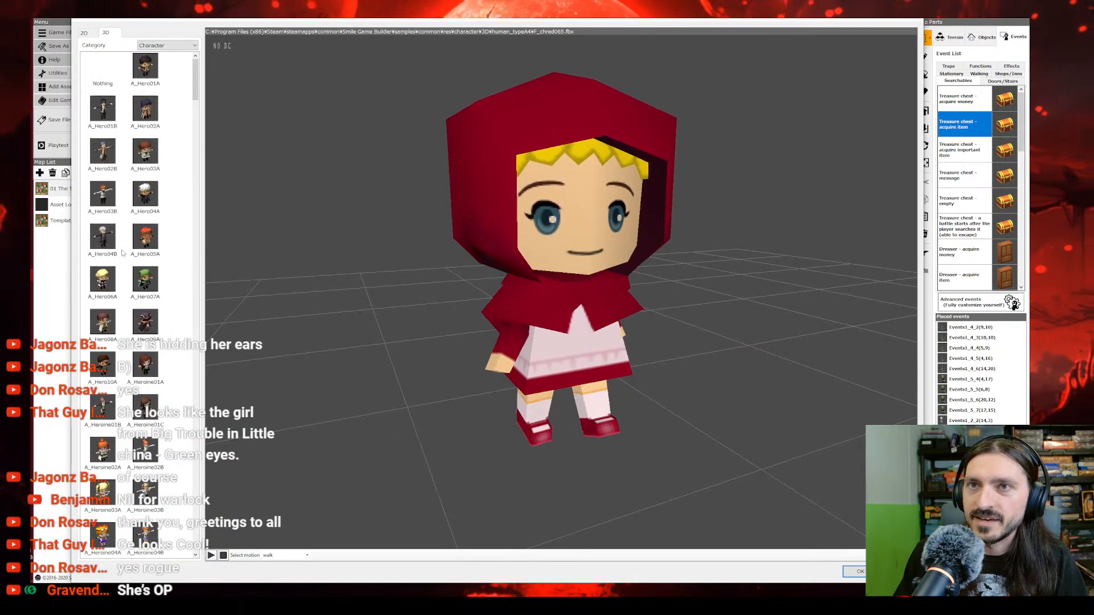
{"action": "scroll", "coordinate": [130, 440], "scroll_direction": "down", "scroll_amount": 5}
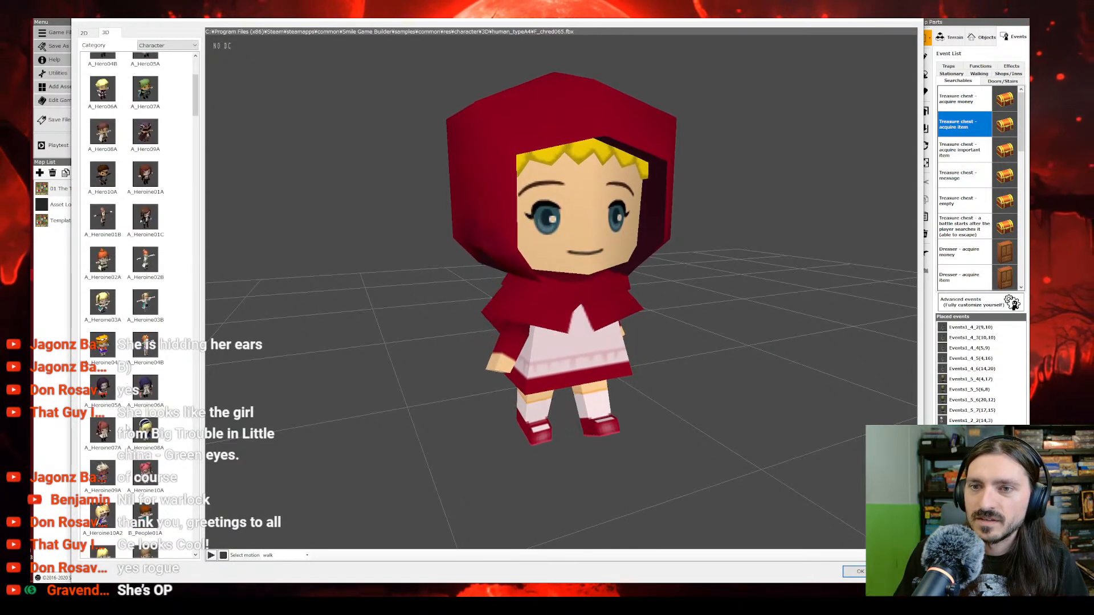
{"action": "left_click", "coordinate": [101, 370]}
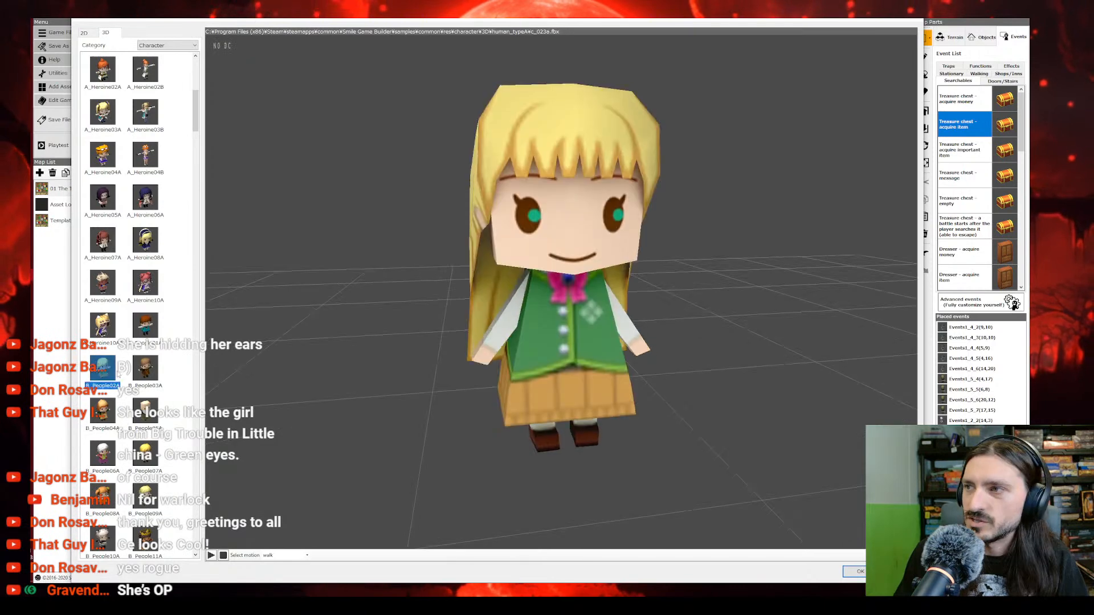
{"action": "left_click", "coordinate": [855, 571]}
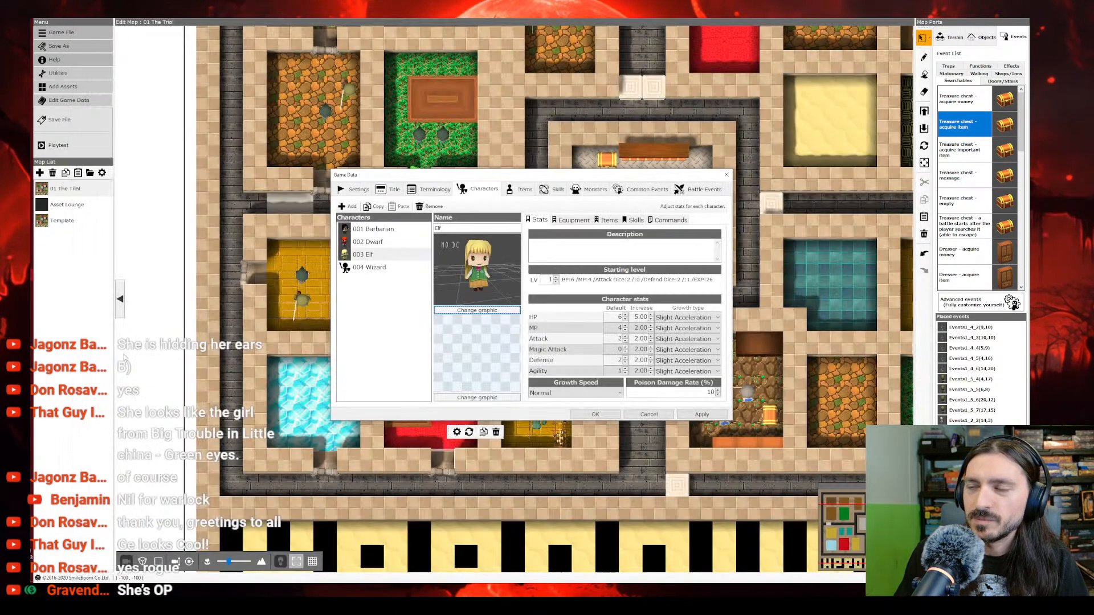
Step: Open the Wizard's graphic selection and look through the 3D character models from the A_Hero to the D_Monster series
{"action": "left_click", "coordinate": [376, 268]}
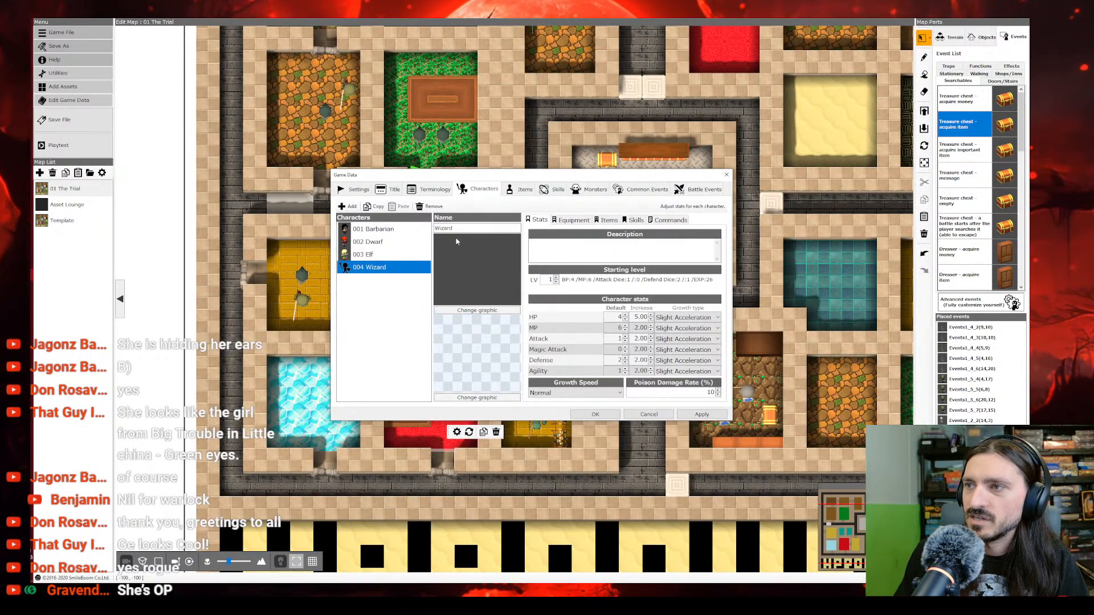
{"action": "left_click", "coordinate": [476, 310]}
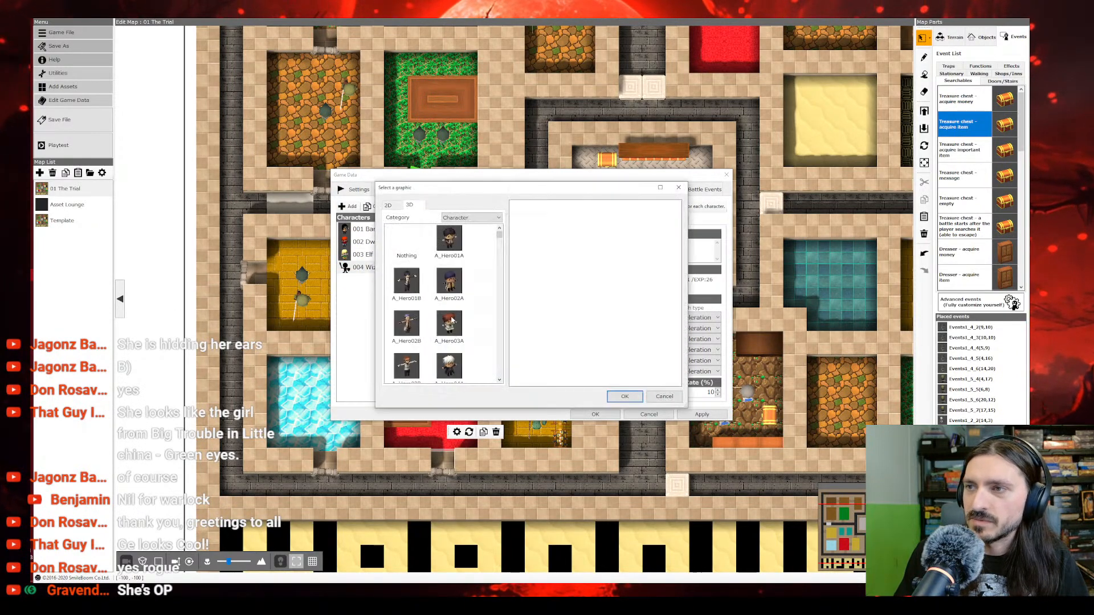
{"action": "scroll", "coordinate": [456, 319], "scroll_direction": "down", "scroll_amount": 10}
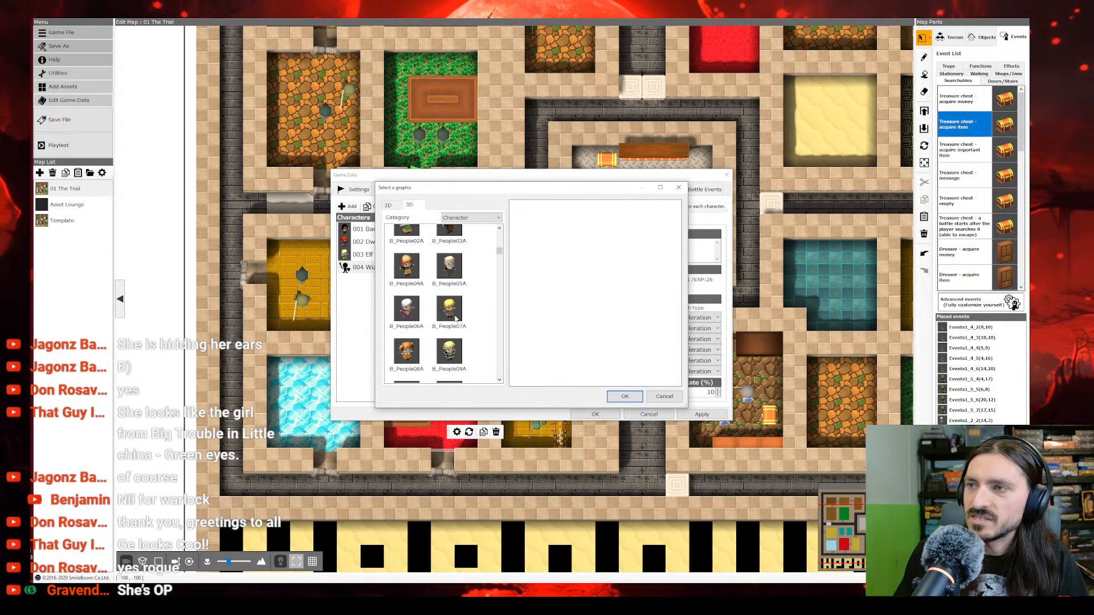
{"action": "scroll", "coordinate": [454, 318], "scroll_direction": "down", "scroll_amount": 5}
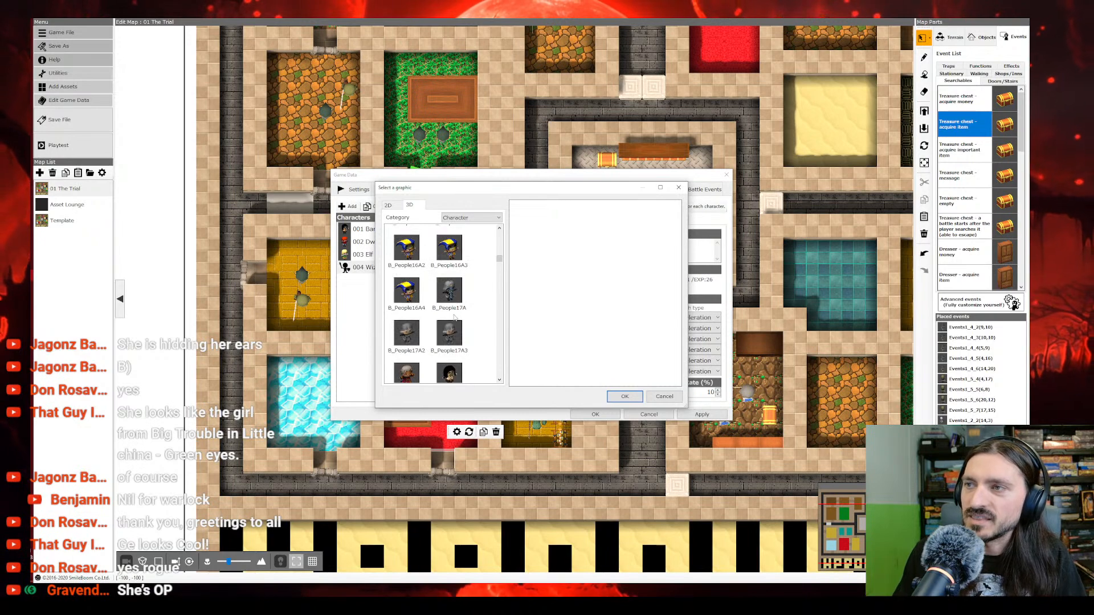
{"action": "scroll", "coordinate": [454, 334], "scroll_direction": "down", "scroll_amount": 3}
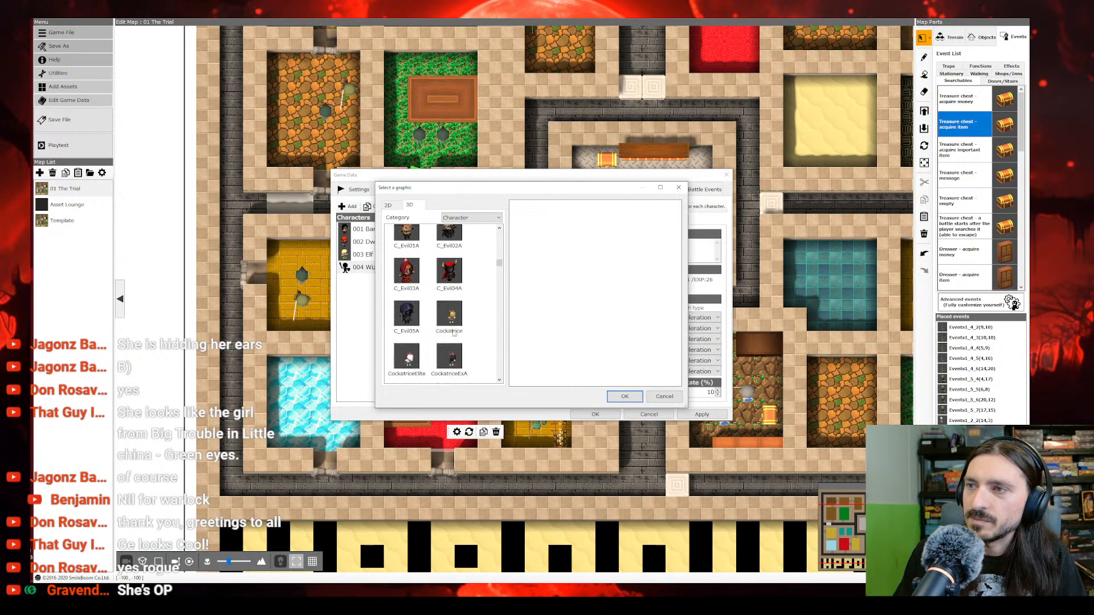
{"action": "scroll", "coordinate": [453, 325], "scroll_direction": "down", "scroll_amount": 5}
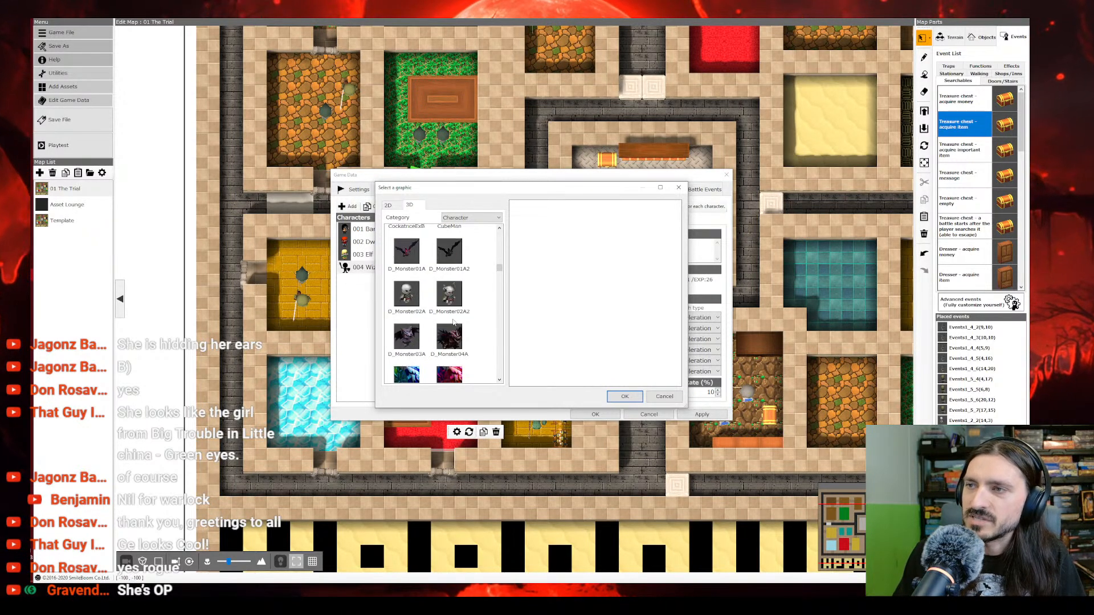
{"action": "scroll", "coordinate": [454, 323], "scroll_direction": "up", "scroll_amount": 3}
{"action": "scroll", "coordinate": [450, 316], "scroll_direction": "up", "scroll_amount": 2}
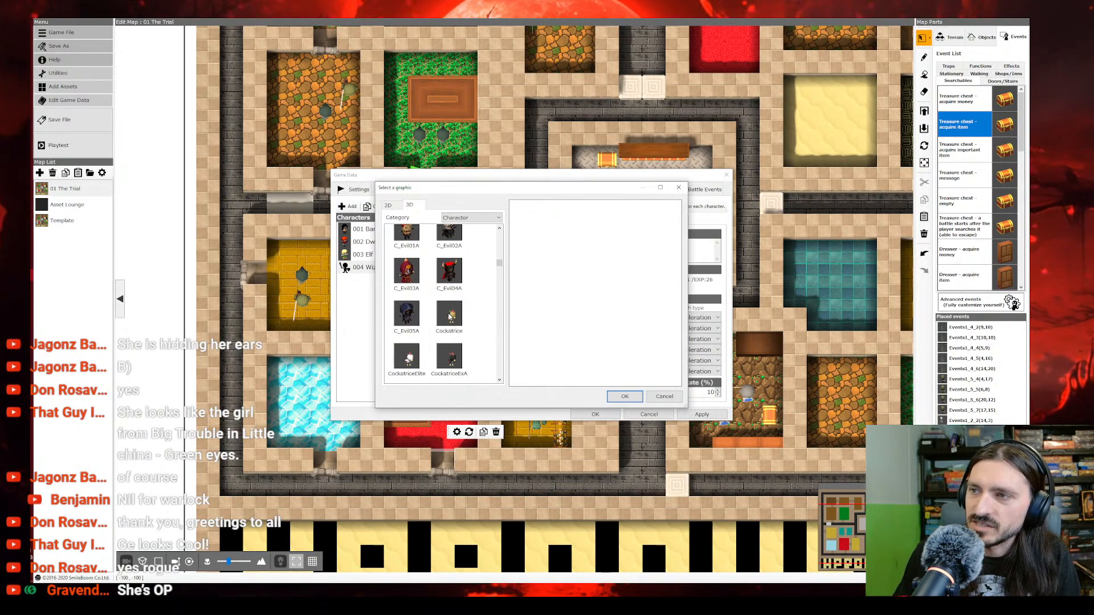
{"action": "scroll", "coordinate": [451, 317], "scroll_direction": "up", "scroll_amount": 2}
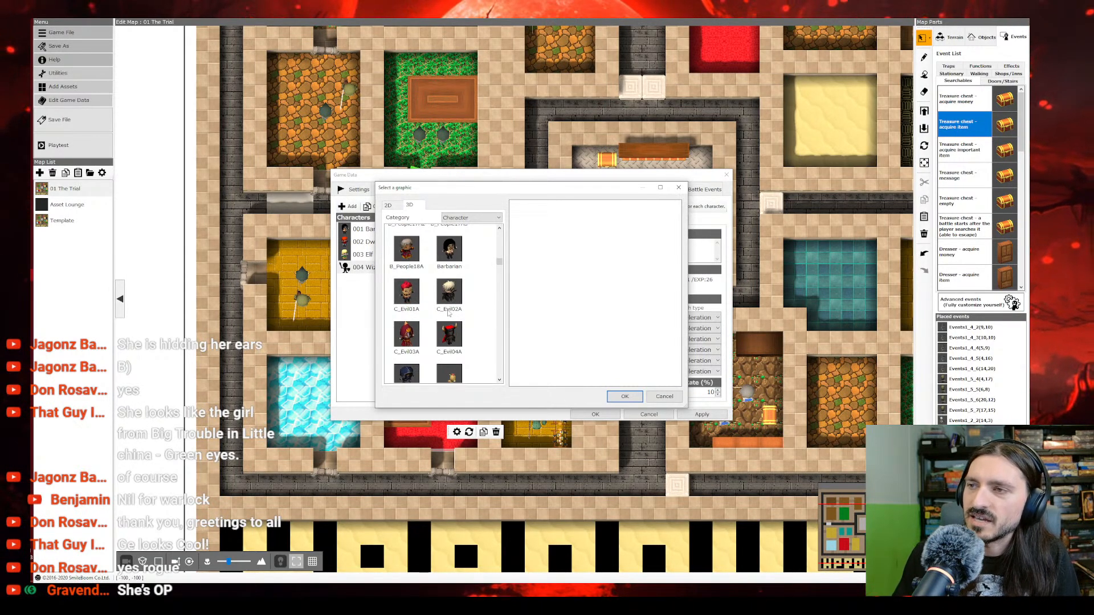
{"action": "scroll", "coordinate": [447, 311], "scroll_direction": "up", "scroll_amount": 2}
{"action": "scroll", "coordinate": [447, 310], "scroll_direction": "up", "scroll_amount": 2}
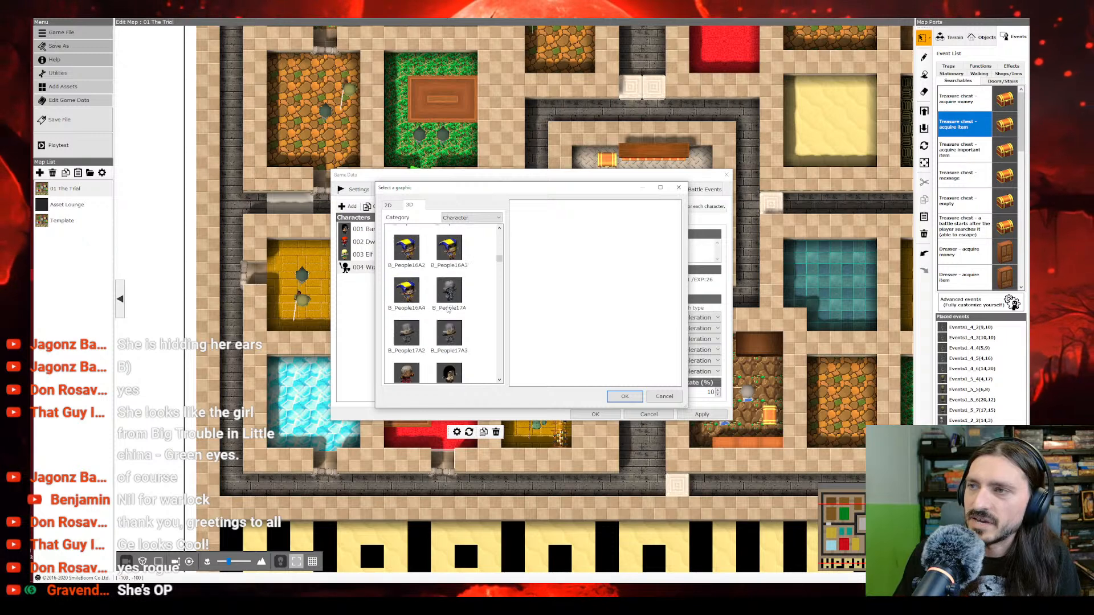
Step: Enlarge the graphic selection window and examine the D_Monster and F_chred models for Wizard candidates
{"action": "scroll", "coordinate": [448, 311], "scroll_direction": "down", "scroll_amount": 8}
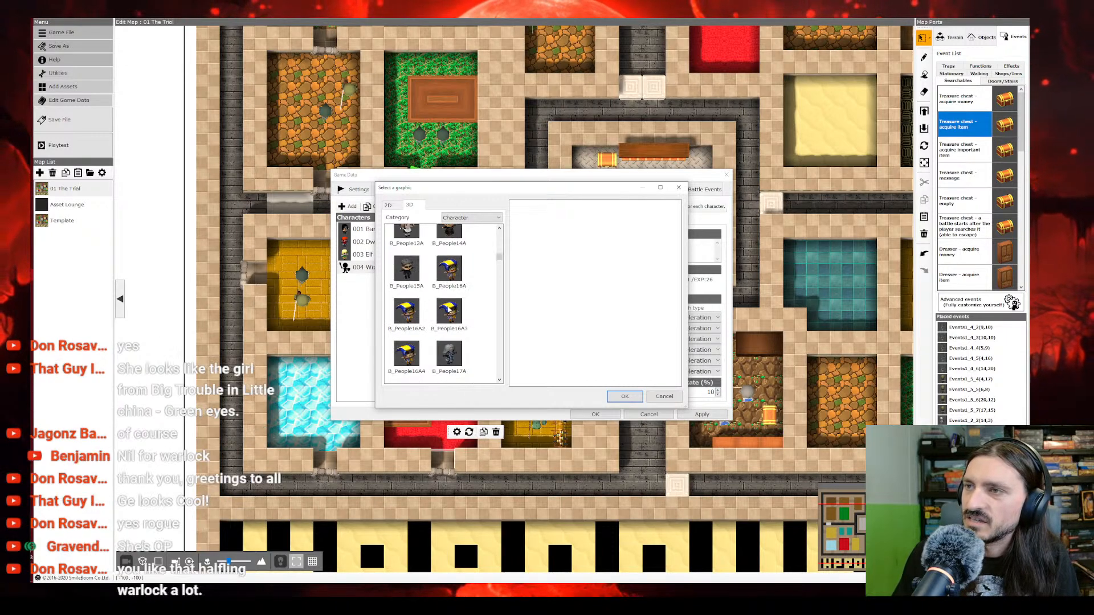
{"action": "scroll", "coordinate": [449, 309], "scroll_direction": "down", "scroll_amount": 6}
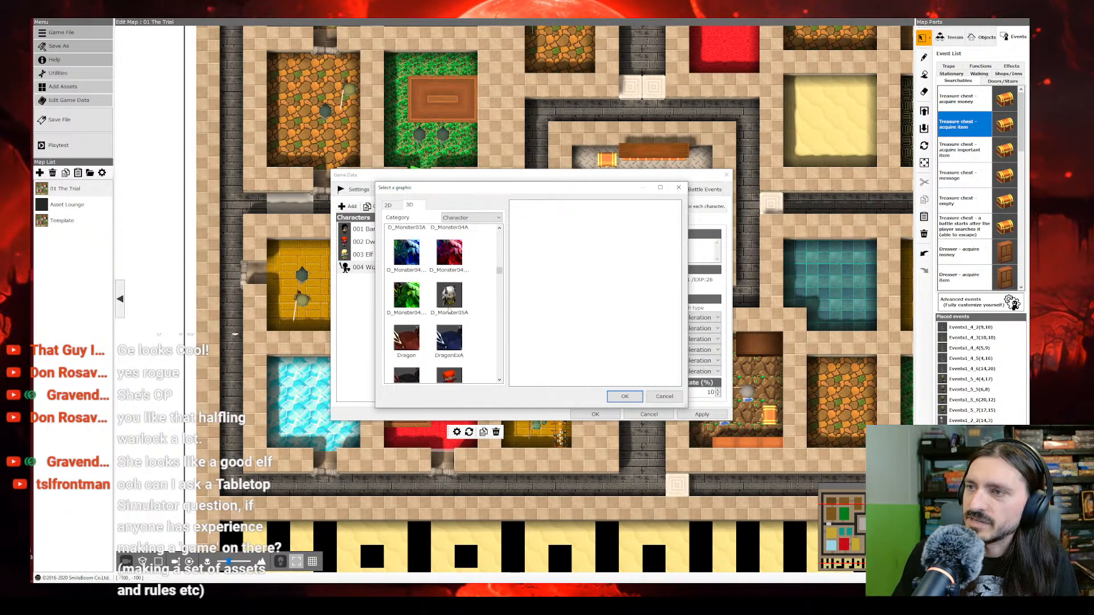
{"action": "scroll", "coordinate": [449, 310], "scroll_direction": "down", "scroll_amount": 5}
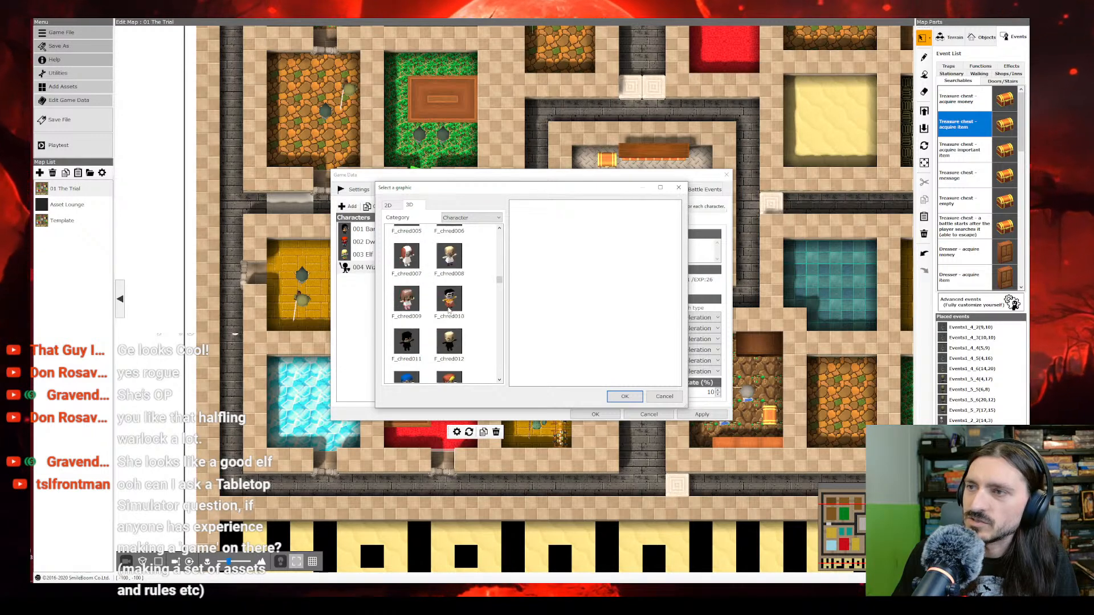
{"action": "scroll", "coordinate": [449, 311], "scroll_direction": "down", "scroll_amount": 6}
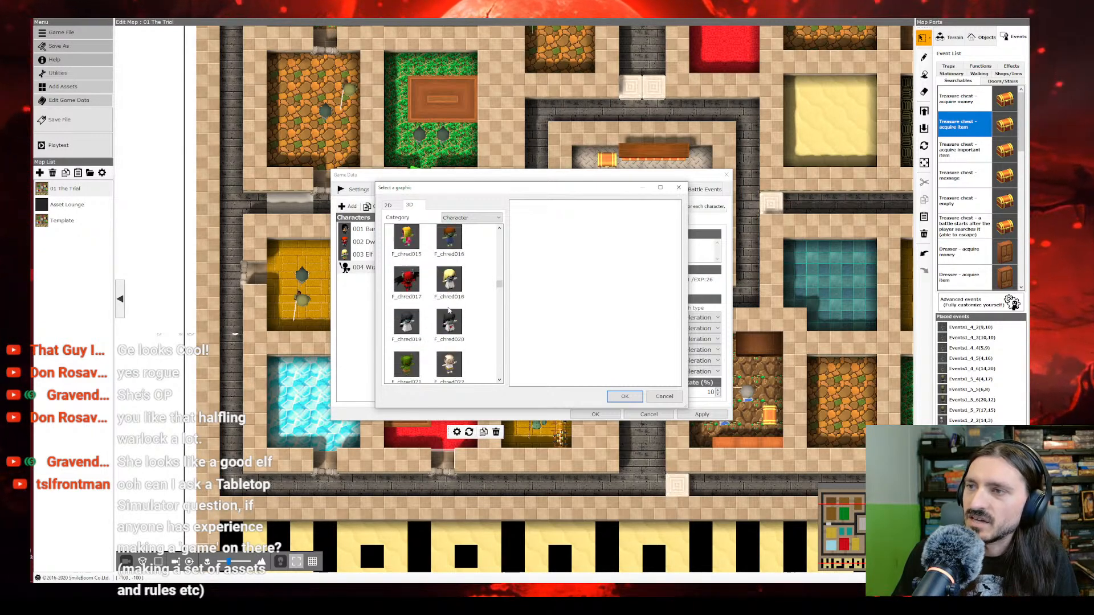
{"action": "scroll", "coordinate": [449, 309], "scroll_direction": "down", "scroll_amount": 7}
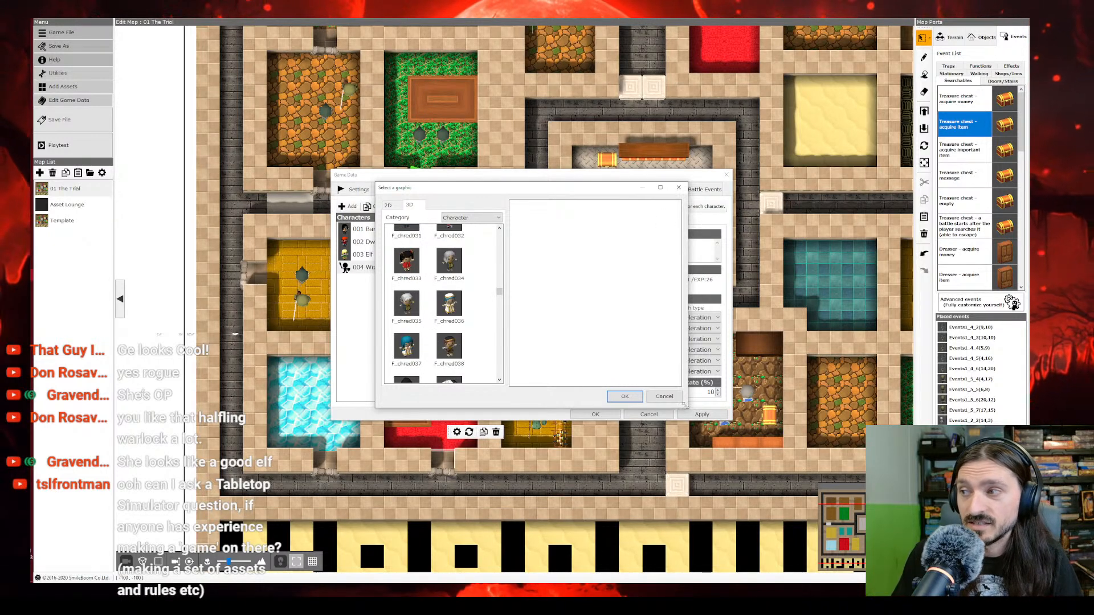
{"action": "left_click_drag", "start_coordinate": [684, 405], "coordinate": [854, 545]}
{"action": "scroll", "coordinate": [471, 348], "scroll_direction": "down", "scroll_amount": 4}
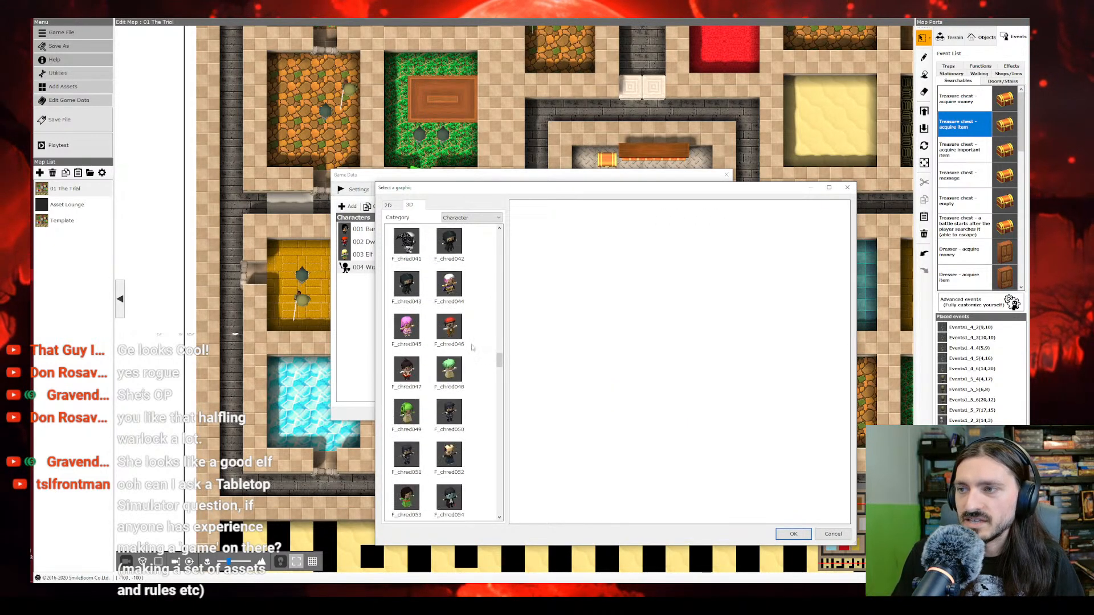
{"action": "scroll", "coordinate": [474, 344], "scroll_direction": "down", "scroll_amount": 2}
Step: Return to the B_People series and assign B_People05A as the Wizard's 3D graphic
{"action": "scroll", "coordinate": [457, 370], "scroll_direction": "up", "scroll_amount": 8}
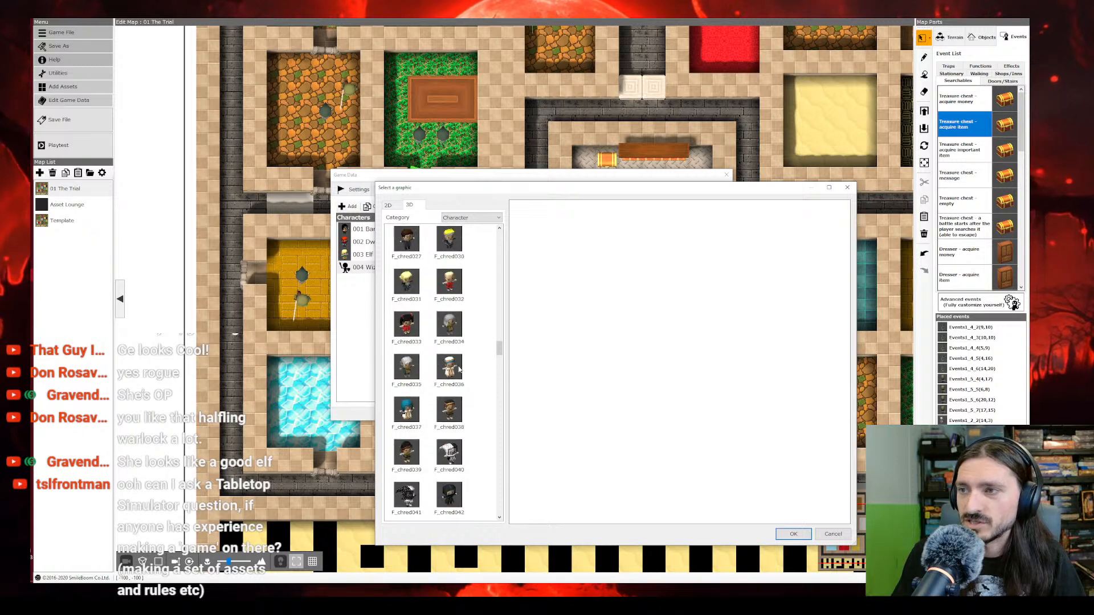
{"action": "scroll", "coordinate": [464, 370], "scroll_direction": "up", "scroll_amount": 6}
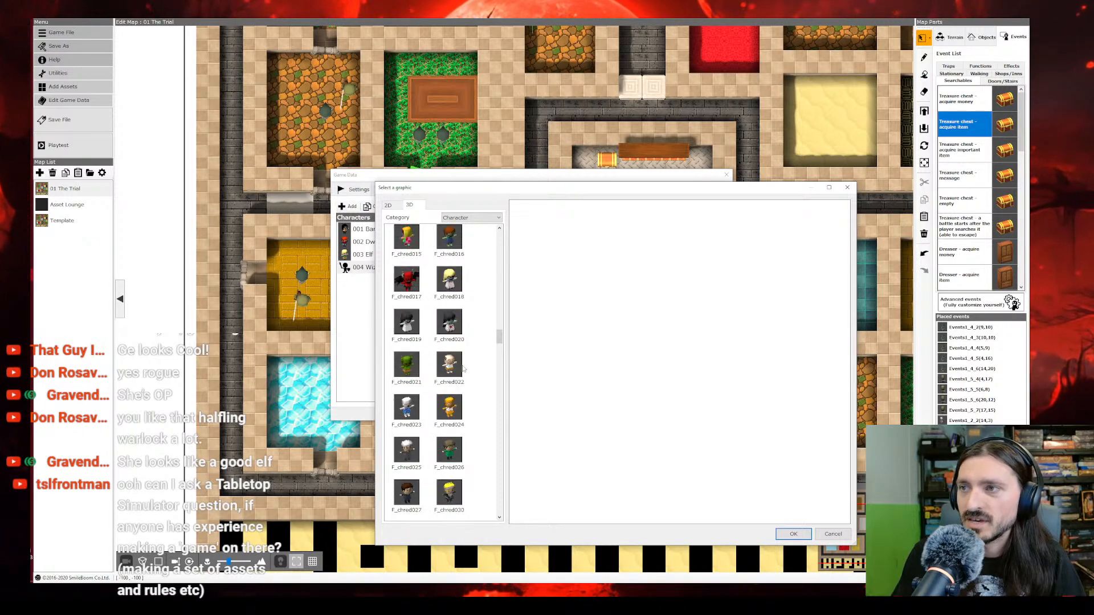
{"action": "scroll", "coordinate": [464, 369], "scroll_direction": "up", "scroll_amount": 7}
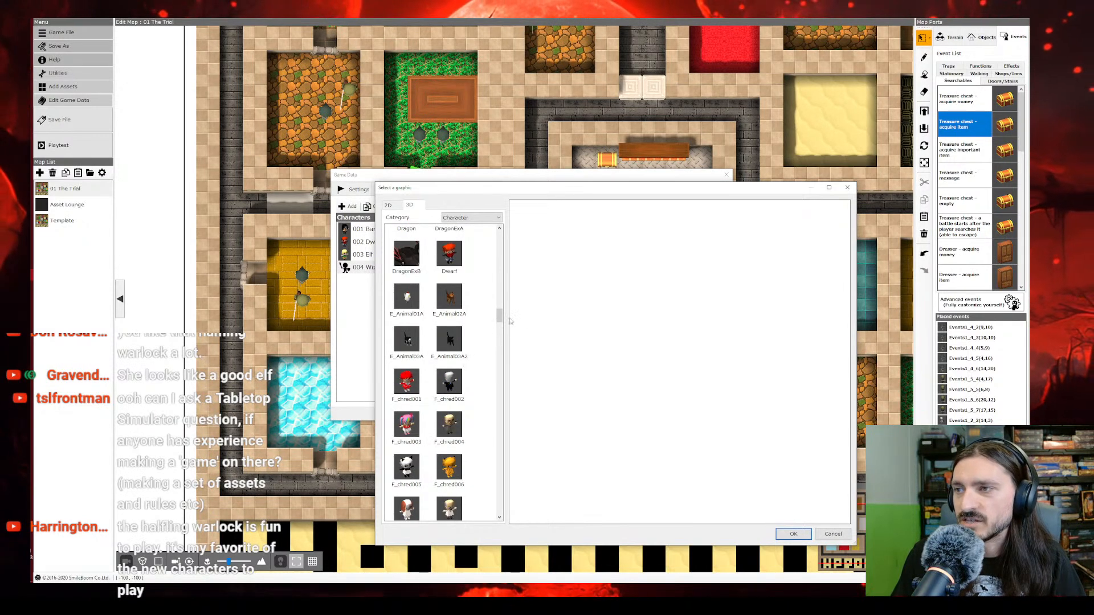
{"action": "left_click_drag", "start_coordinate": [499, 319], "coordinate": [505, 275]}
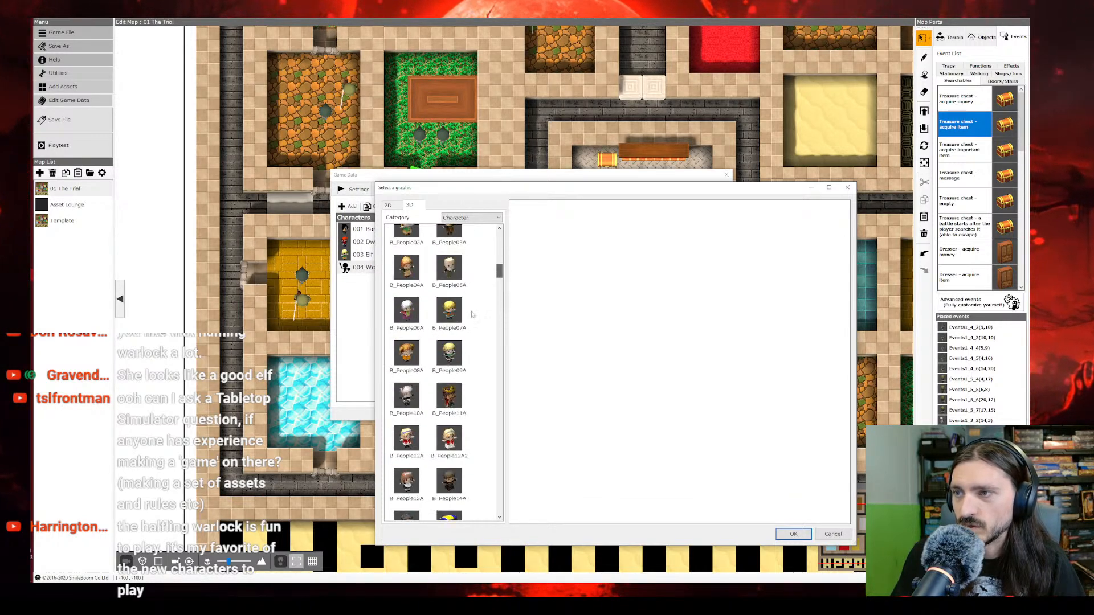
{"action": "left_click", "coordinate": [449, 266]}
{"action": "left_click", "coordinate": [792, 534]}
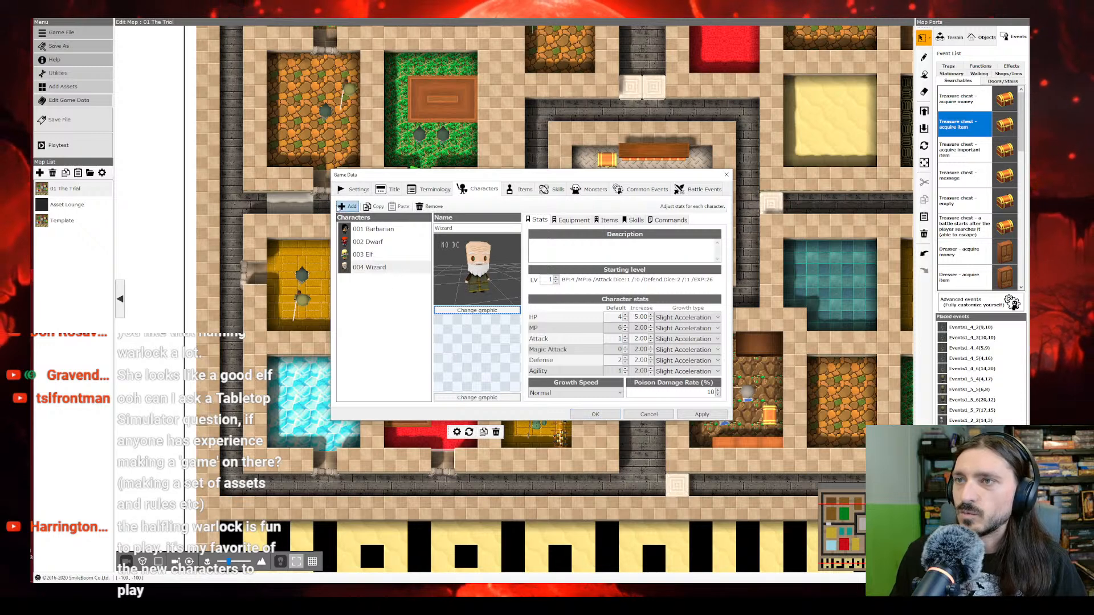
Step: Add a fifth character and name it Rogue
{"action": "left_click", "coordinate": [348, 207]}
{"action": "double_click", "coordinate": [461, 228]}
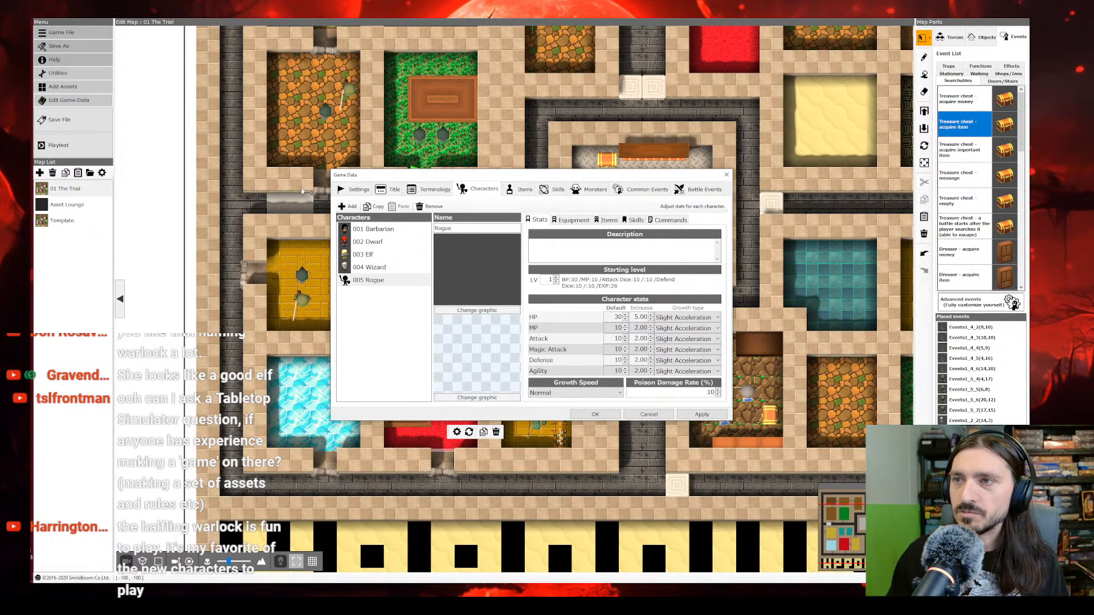
{"action": "left_click", "coordinate": [391, 360]}
Step: Assign the dark hooded C_Evil05A model as the Rogue's 3D graphic
{"action": "left_click", "coordinate": [476, 311]}
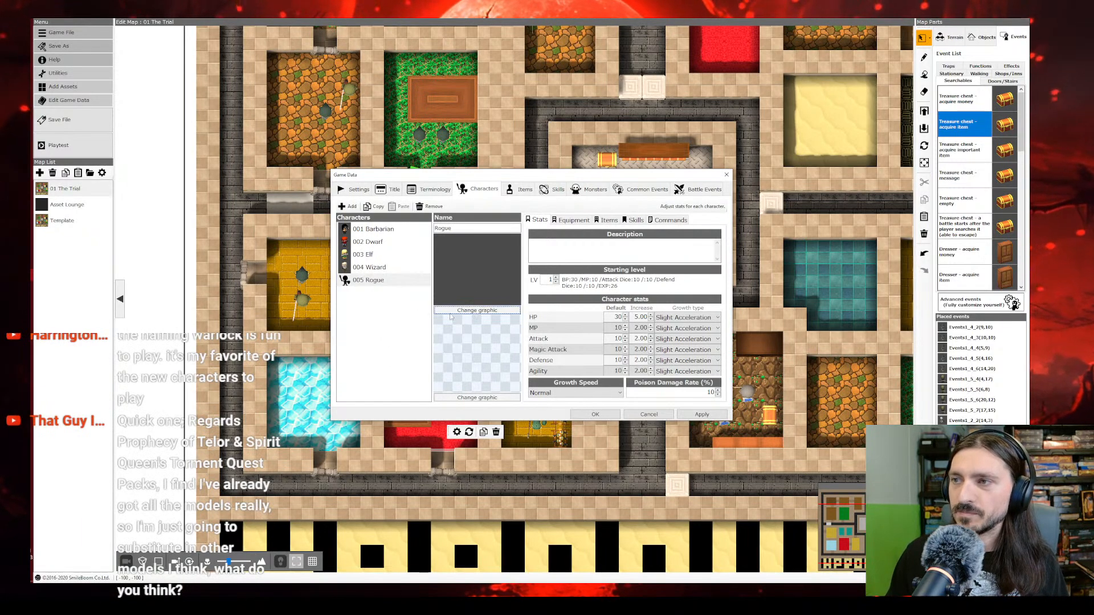
{"action": "left_click", "coordinate": [660, 188]}
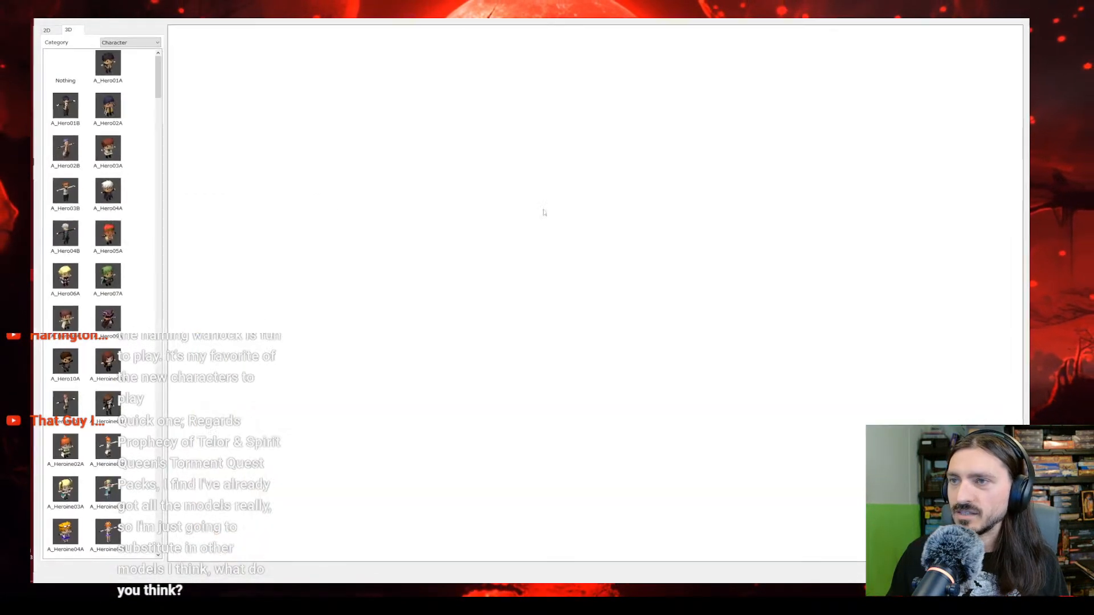
{"action": "scroll", "coordinate": [90, 294], "scroll_direction": "down", "scroll_amount": 10}
{"action": "scroll", "coordinate": [89, 294], "scroll_direction": "down", "scroll_amount": 5}
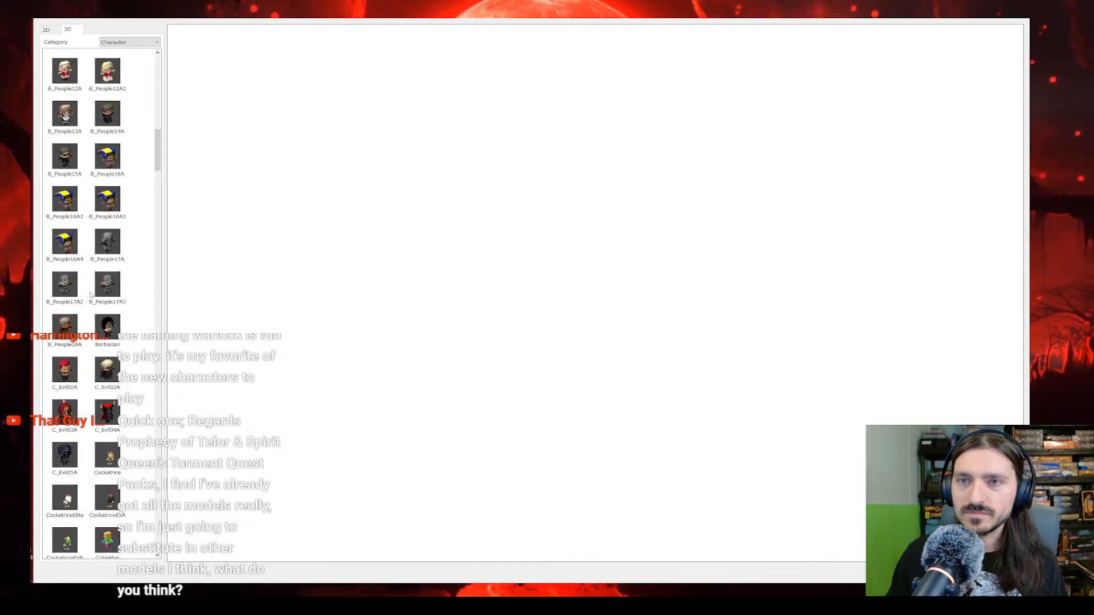
{"action": "left_click", "coordinate": [65, 455]}
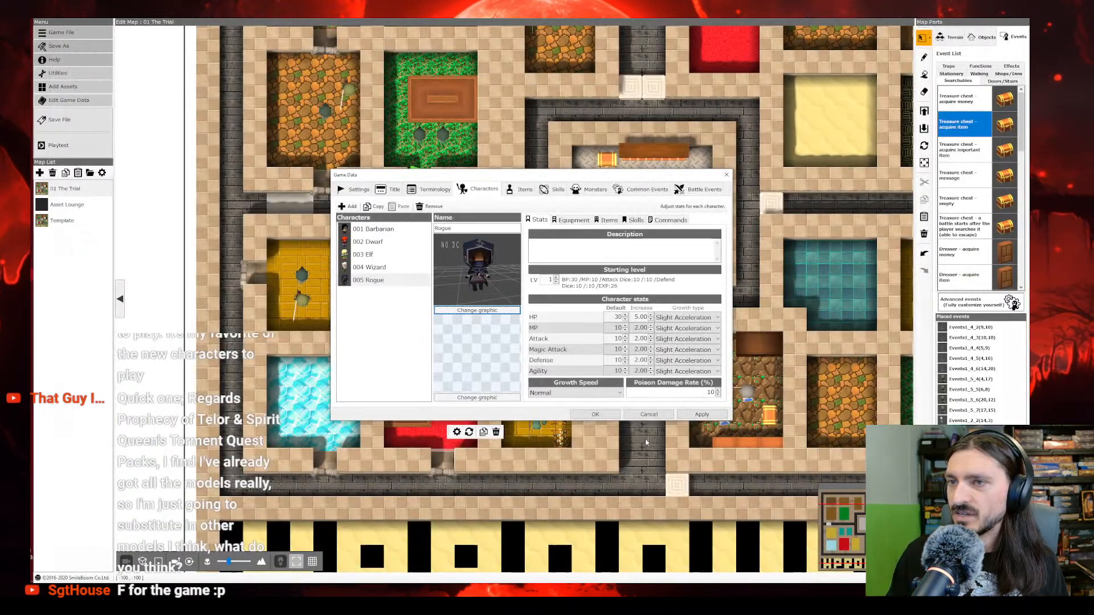
Step: Set the Rogue's default stats to HP 1, MP 0, Attack 0, Magic Attack 0, Defense 0 and Agility 1
{"action": "left_click_drag", "start_coordinate": [612, 317], "coordinate": [632, 317]}
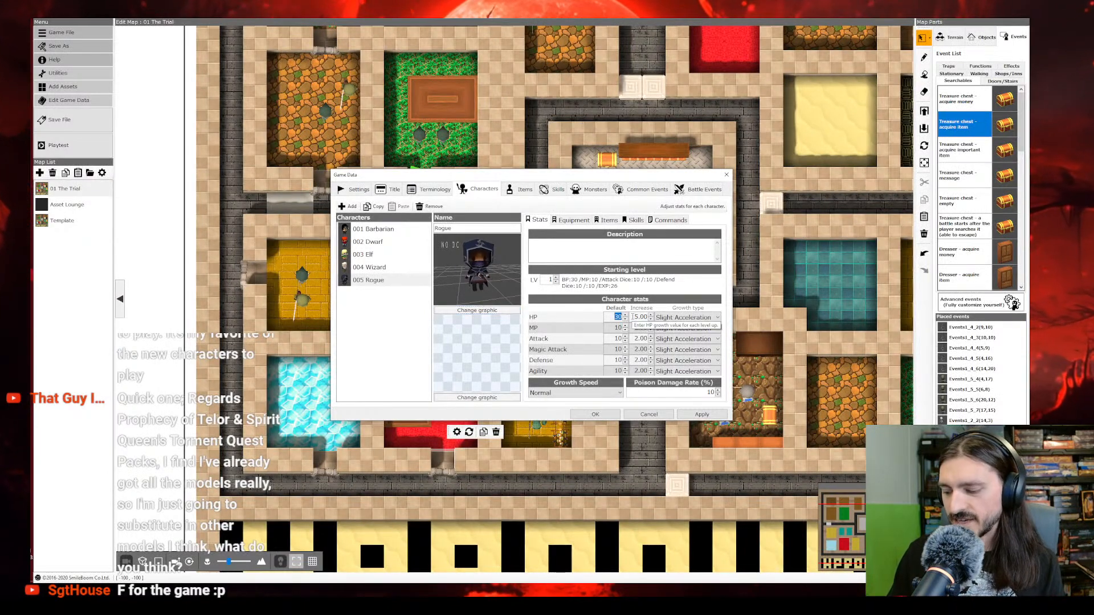
{"action": "type", "text": "0"}
{"action": "key", "text": "Tab"}
{"action": "type", "text": "0"}
{"action": "key", "text": "Tab"}
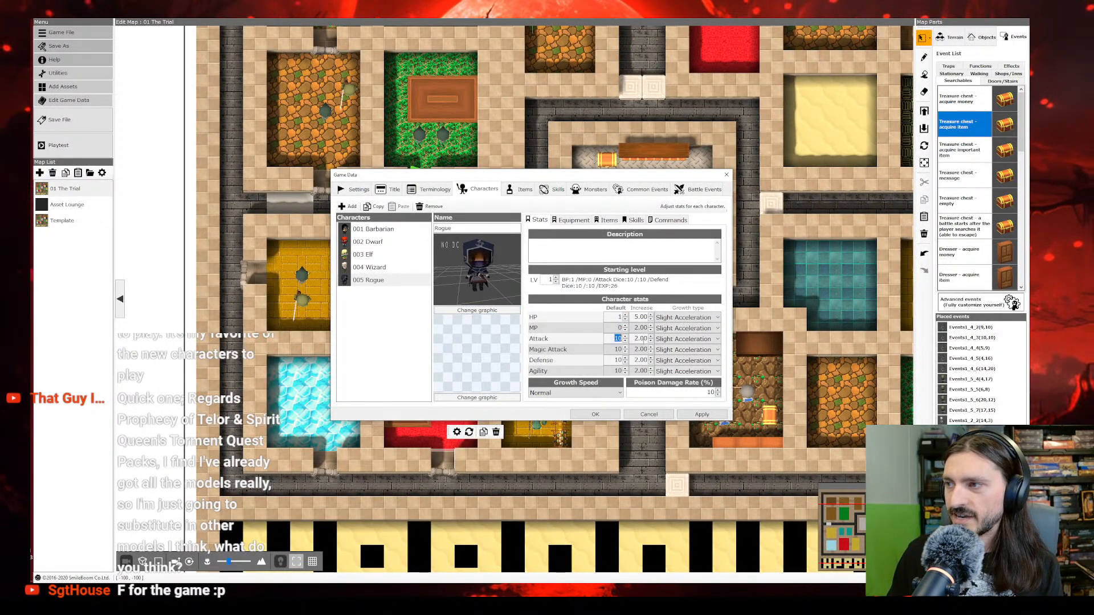
{"action": "type", "text": "0"}
{"action": "key", "text": "Tab"}
{"action": "type", "text": "0"}
{"action": "key", "text": "Tab"}
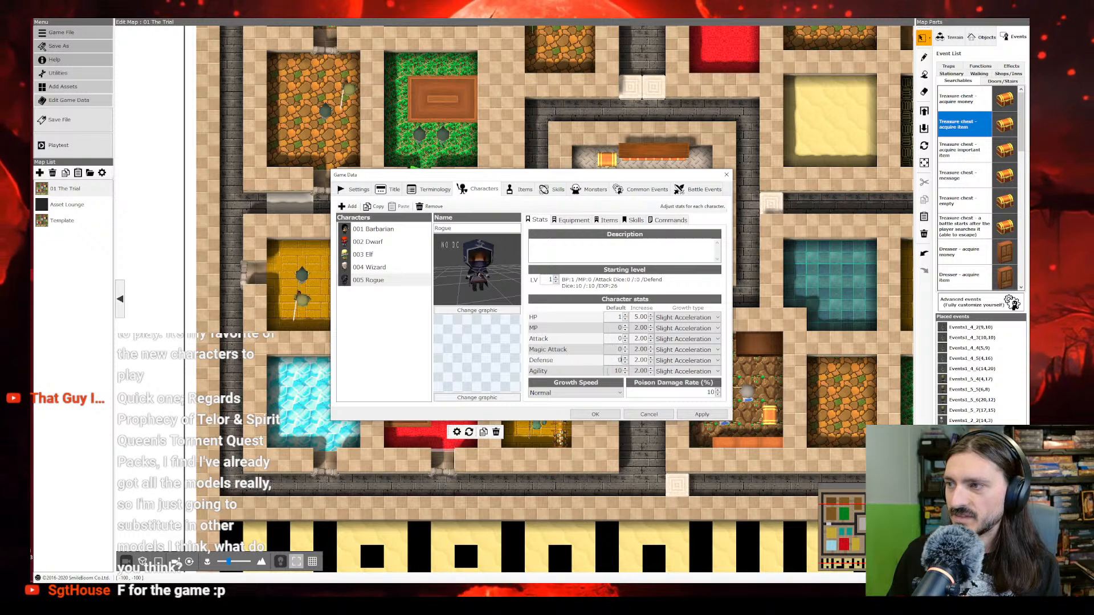
{"action": "type", "text": "0"}
{"action": "key", "text": "Tab"}
{"action": "type", "text": "0"}
{"action": "key", "text": "Tab"}
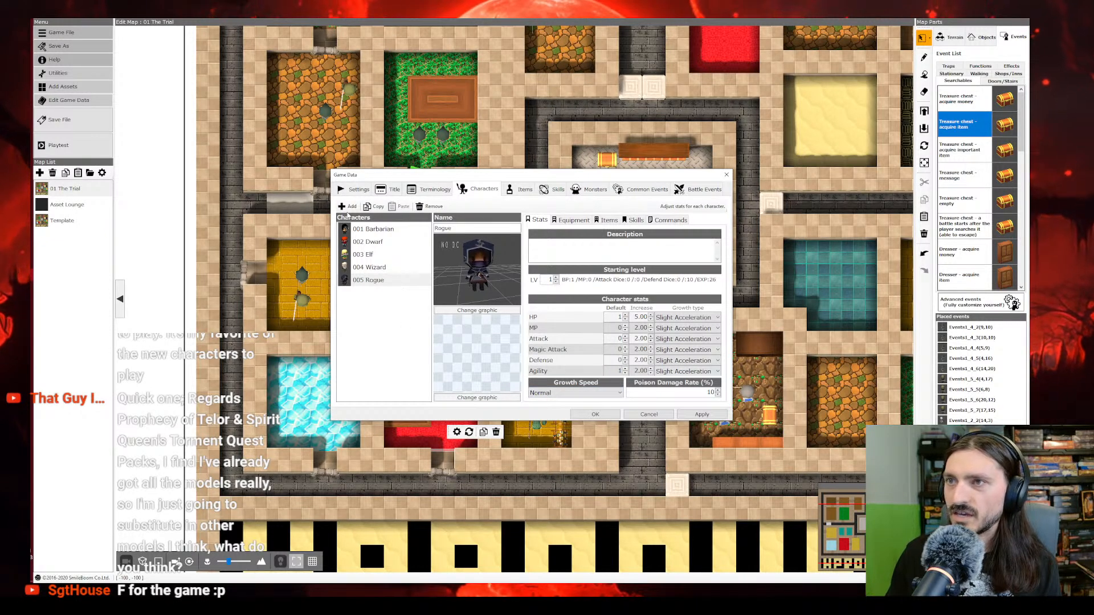
Step: Add a sixth character and name it Warlock
{"action": "left_click", "coordinate": [348, 207]}
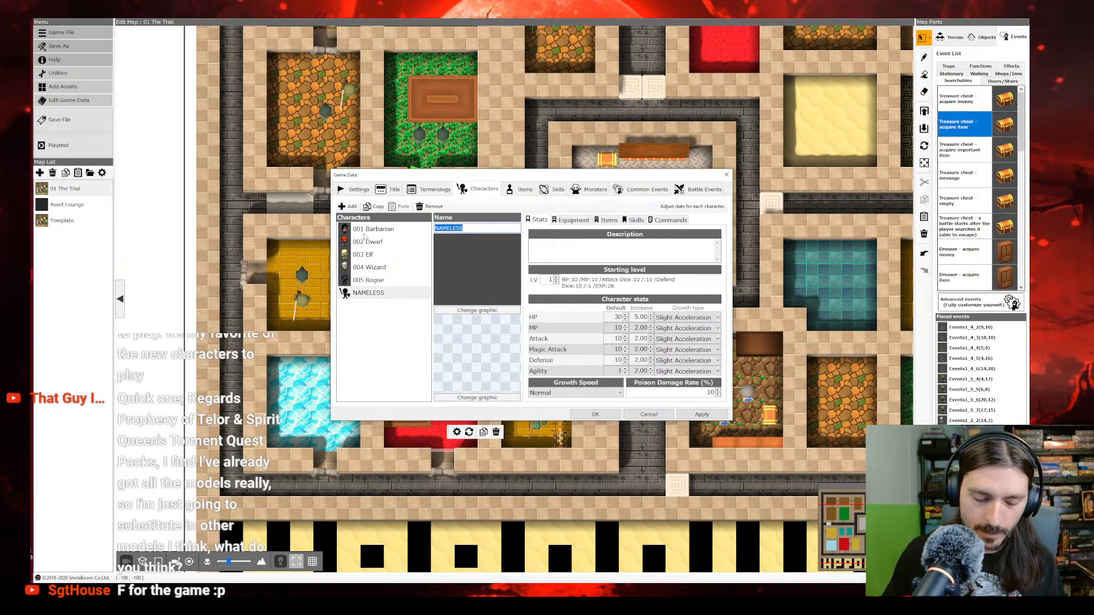
{"action": "type", "text": "Warlock"}
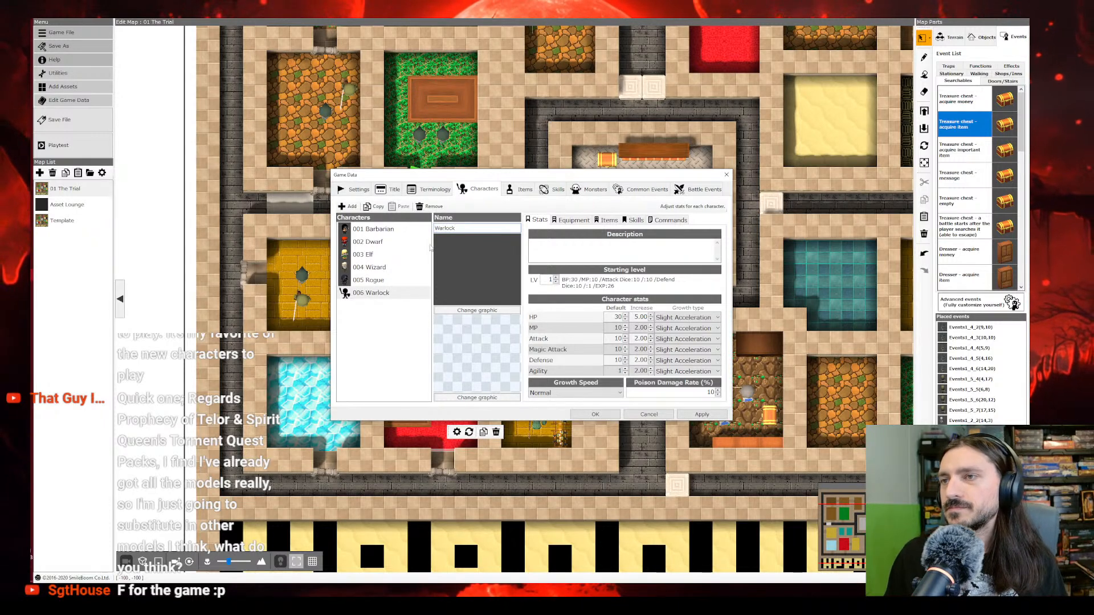
{"action": "left_click", "coordinate": [399, 293]}
Step: Open the Warlock's 3D graphic selection, enlarge it, and compare the B_People12A and B_People12A2 models
{"action": "left_click", "coordinate": [471, 311]}
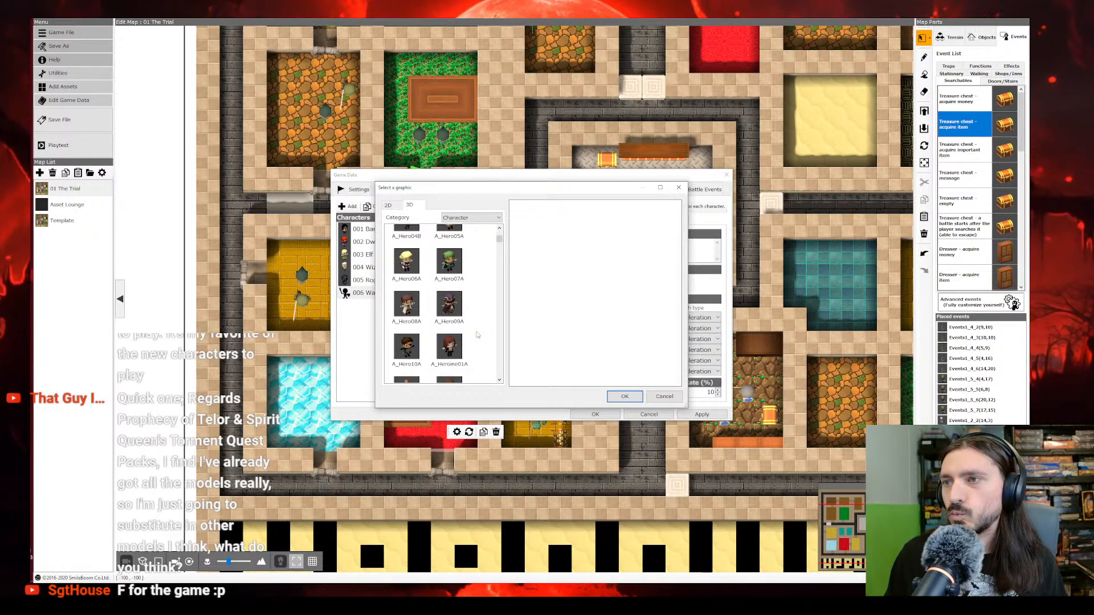
{"action": "scroll", "coordinate": [477, 335], "scroll_direction": "down", "scroll_amount": 10}
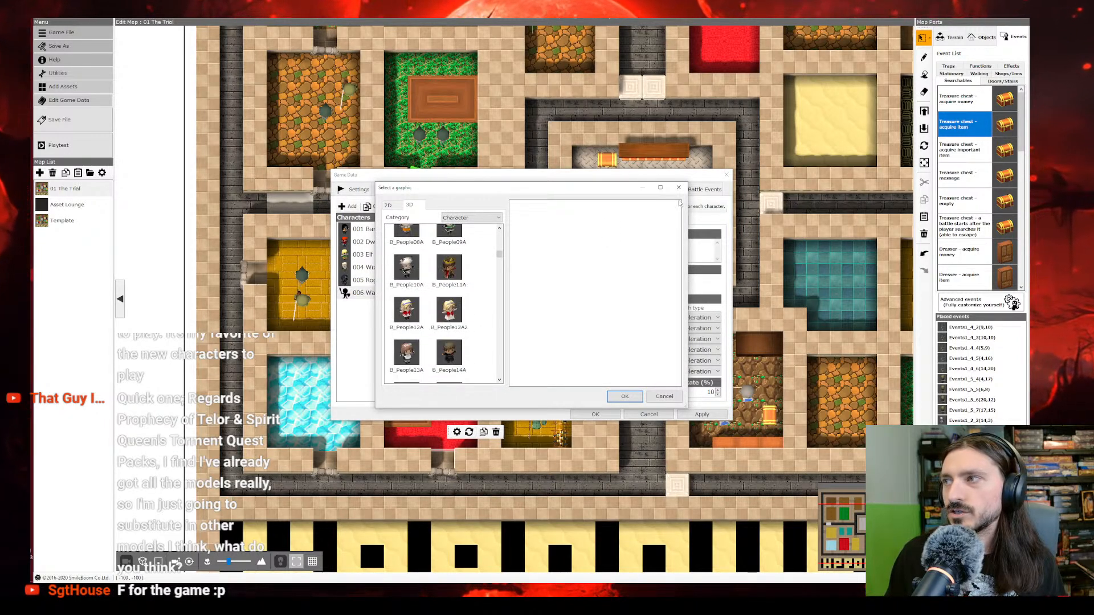
{"action": "left_click", "coordinate": [660, 187]}
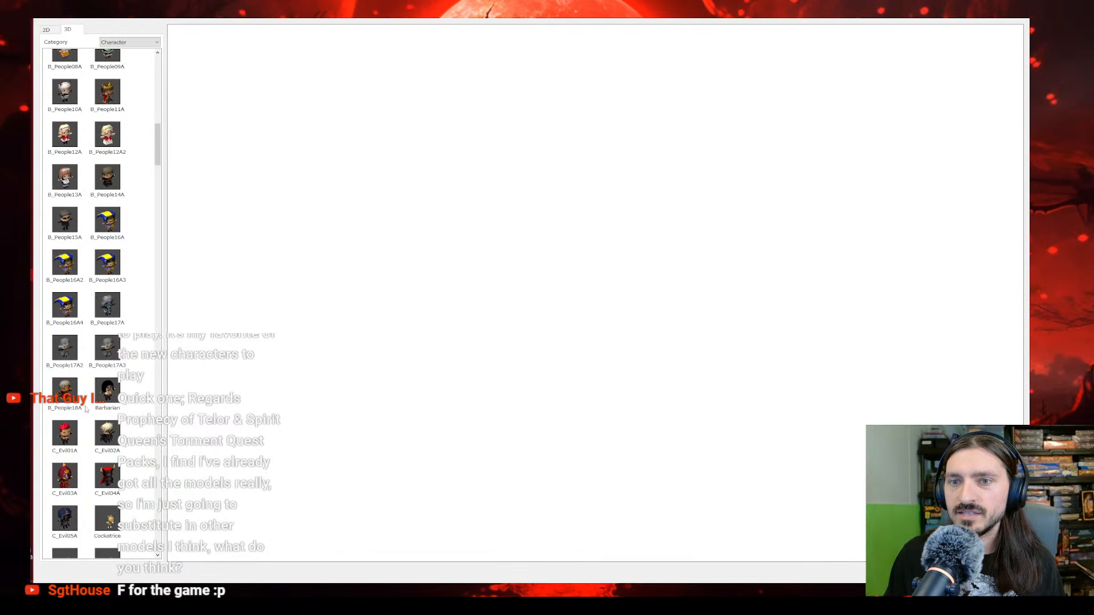
{"action": "left_click", "coordinate": [65, 136]}
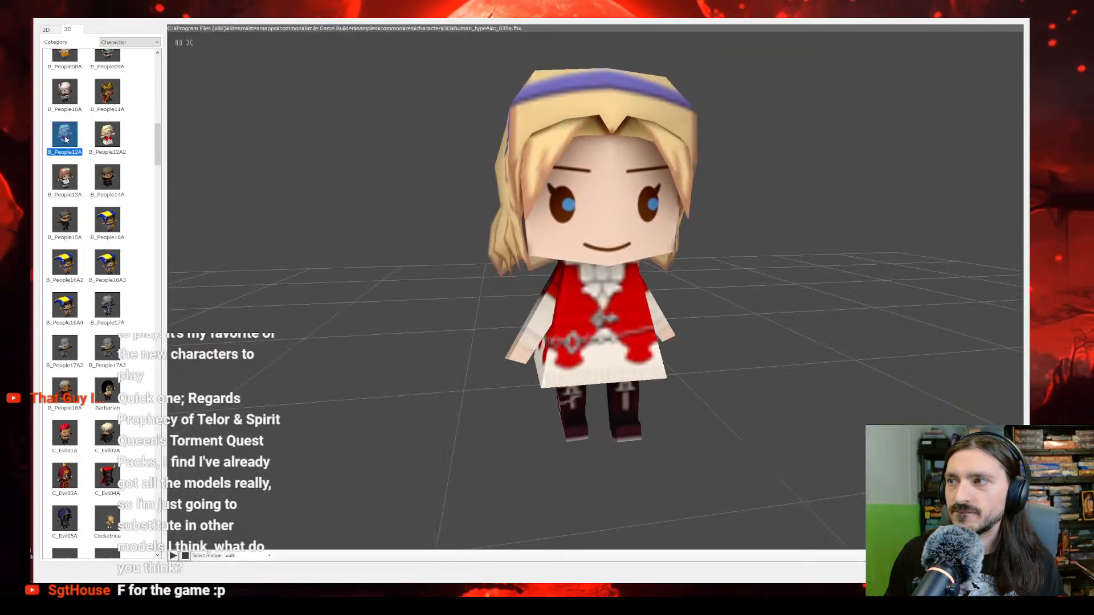
{"action": "mouse_move", "coordinate": [439, 285]}
{"action": "left_mouse_down"}
{"action": "mouse_move", "coordinate": [449, 288]}
{"action": "mouse_move", "coordinate": [442, 283]}
{"action": "left_mouse_up"}
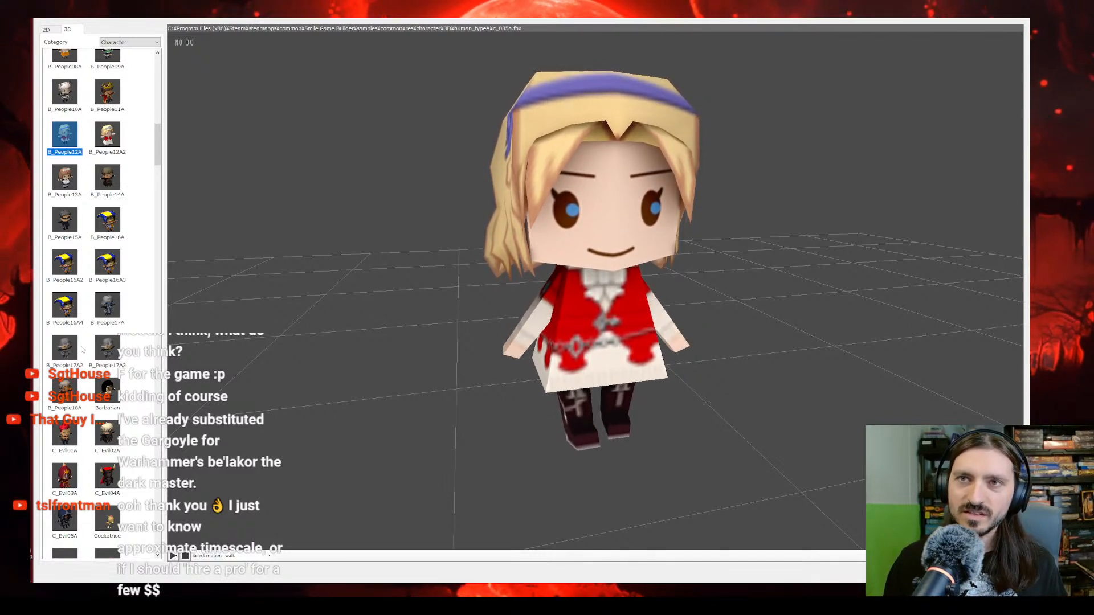
{"action": "left_click", "coordinate": [110, 144]}
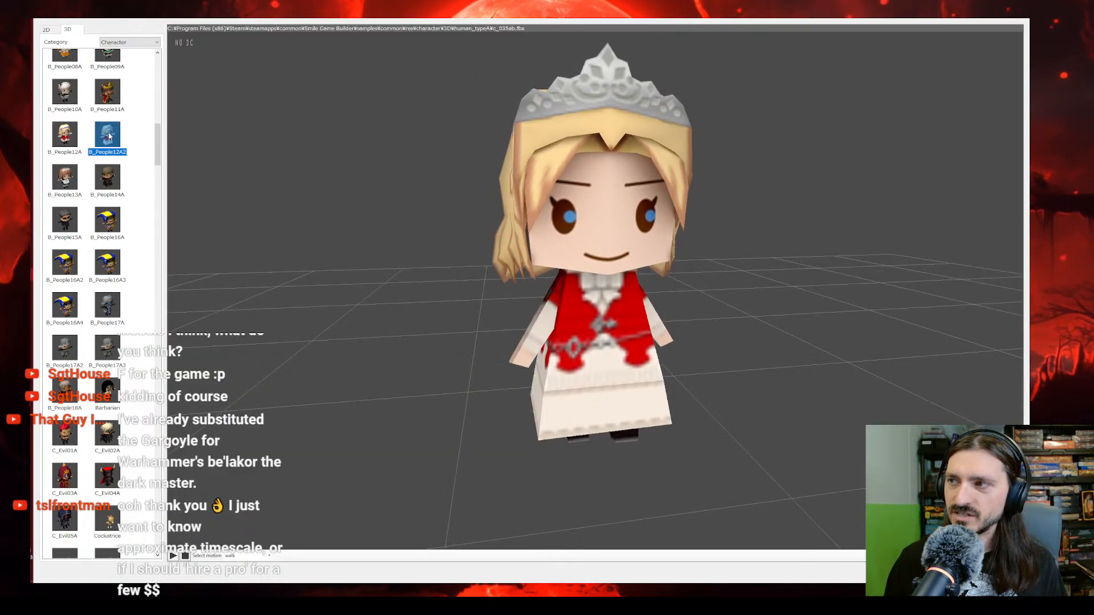
{"action": "key", "text": "Left"}
Step: Browse the C_Evil, D_Monster and F_chred models for Warlock candidates and examine F_chred039 from another angle
{"action": "scroll", "coordinate": [105, 302], "scroll_direction": "down", "scroll_amount": 3}
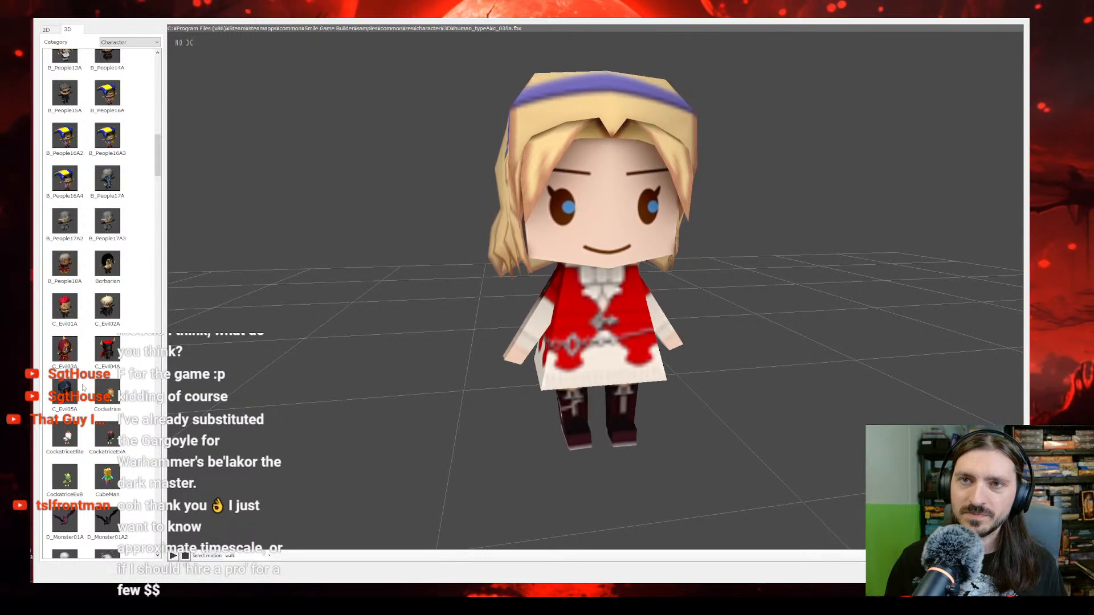
{"action": "scroll", "coordinate": [83, 386], "scroll_direction": "down", "scroll_amount": 3}
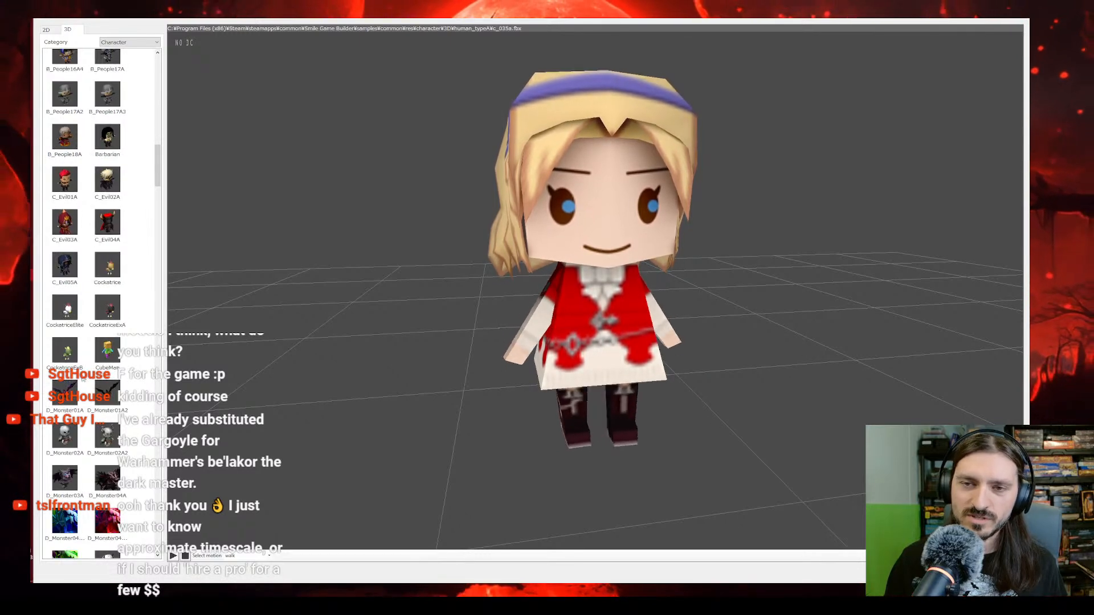
{"action": "scroll", "coordinate": [83, 380], "scroll_direction": "down", "scroll_amount": 4}
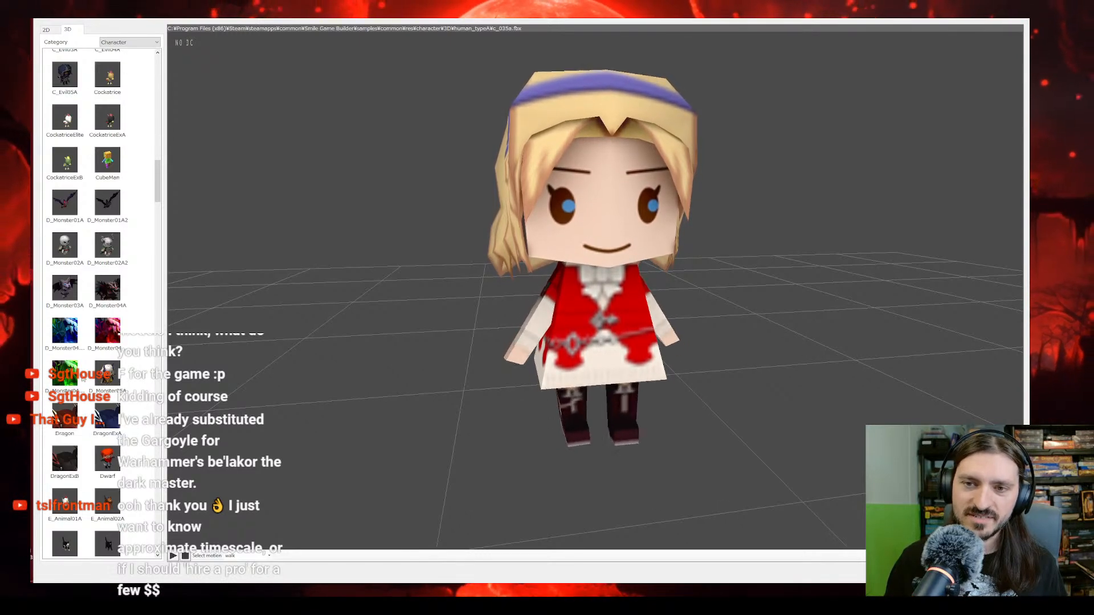
{"action": "scroll", "coordinate": [83, 379], "scroll_direction": "down", "scroll_amount": 9}
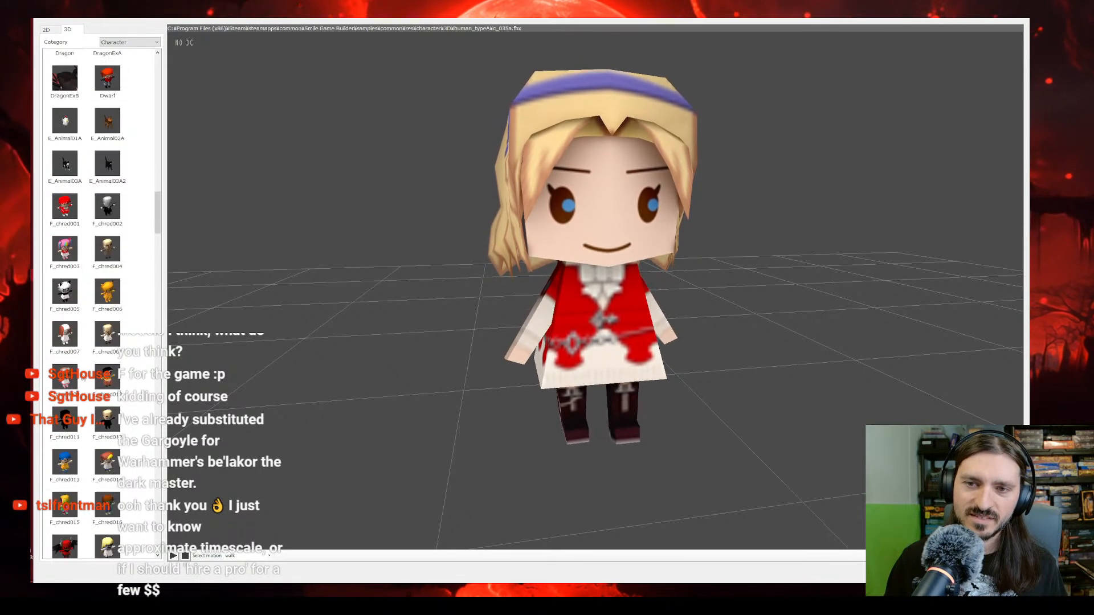
{"action": "scroll", "coordinate": [83, 377], "scroll_direction": "down", "scroll_amount": 10}
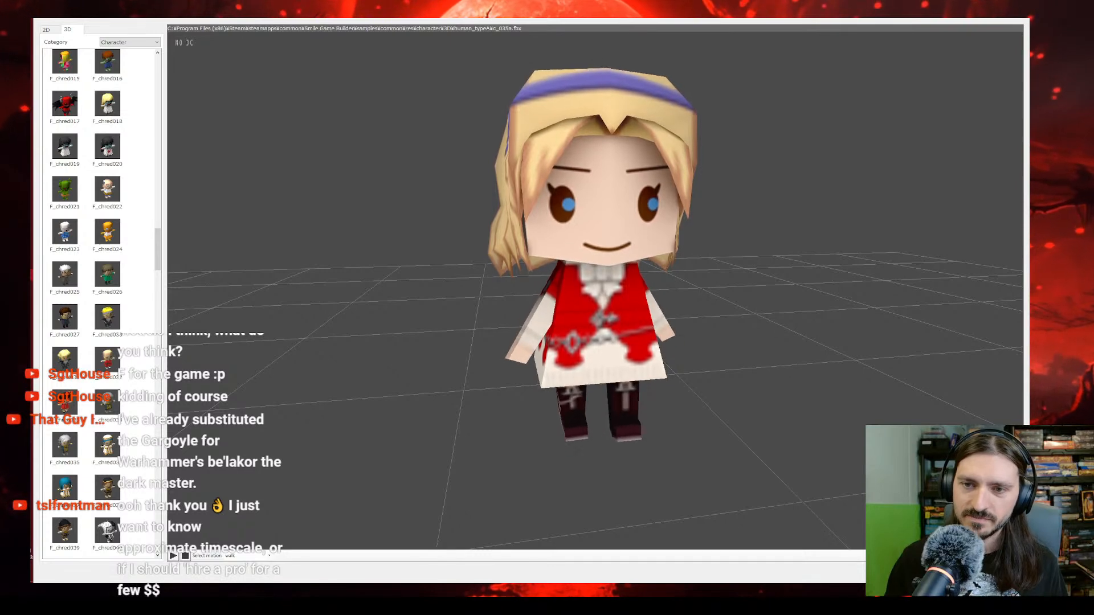
{"action": "scroll", "coordinate": [83, 377], "scroll_direction": "down", "scroll_amount": 9}
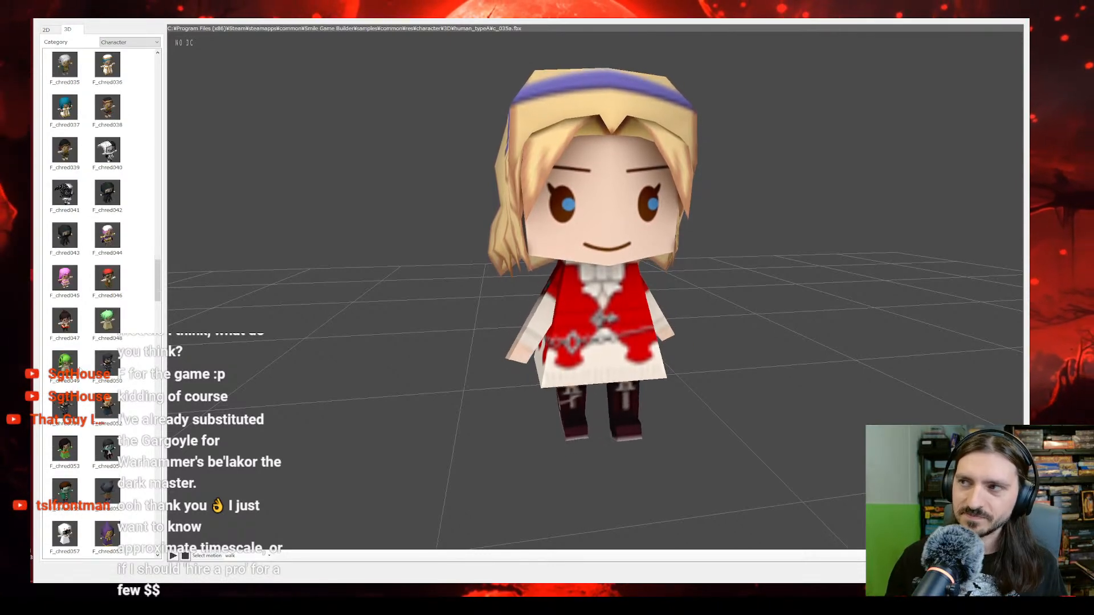
{"action": "scroll", "coordinate": [81, 369], "scroll_direction": "down", "scroll_amount": 7}
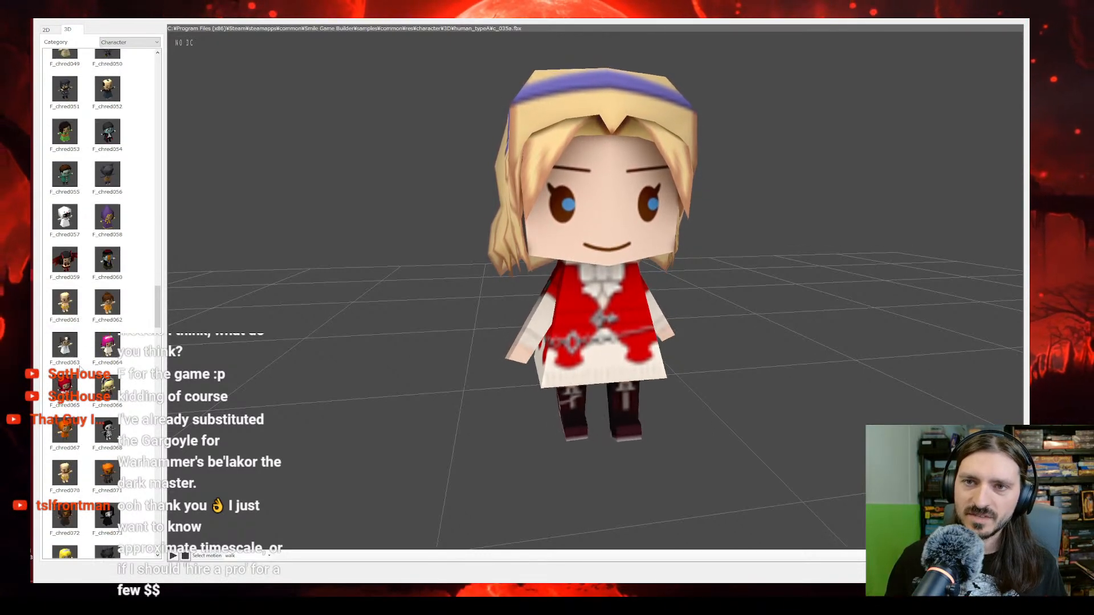
{"action": "scroll", "coordinate": [81, 370], "scroll_direction": "down", "scroll_amount": 12}
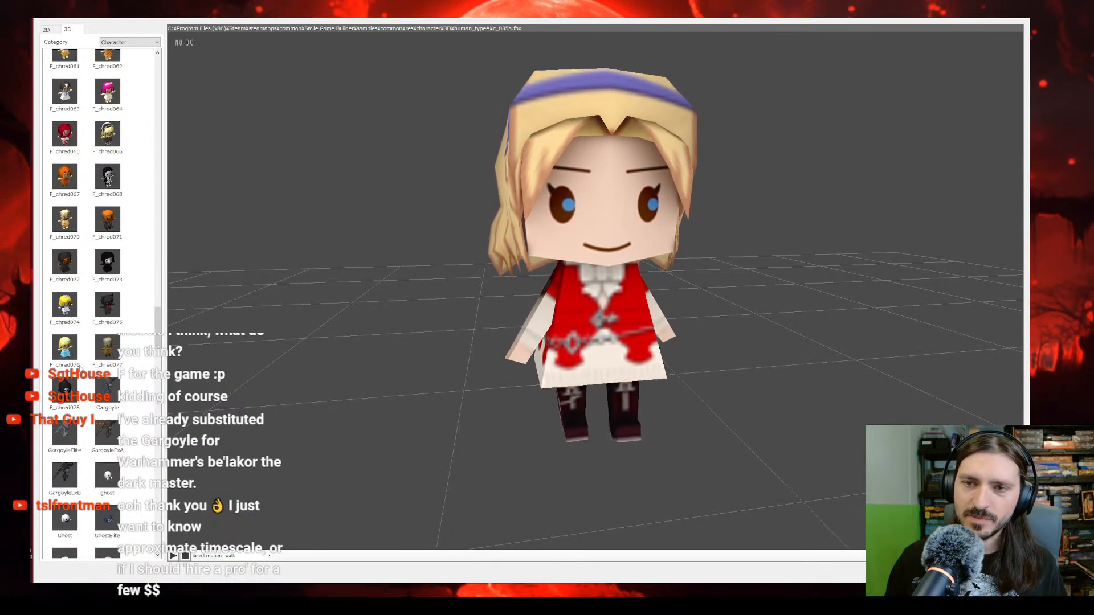
{"action": "scroll", "coordinate": [81, 369], "scroll_direction": "up", "scroll_amount": 5}
{"action": "scroll", "coordinate": [81, 369], "scroll_direction": "up", "scroll_amount": 4}
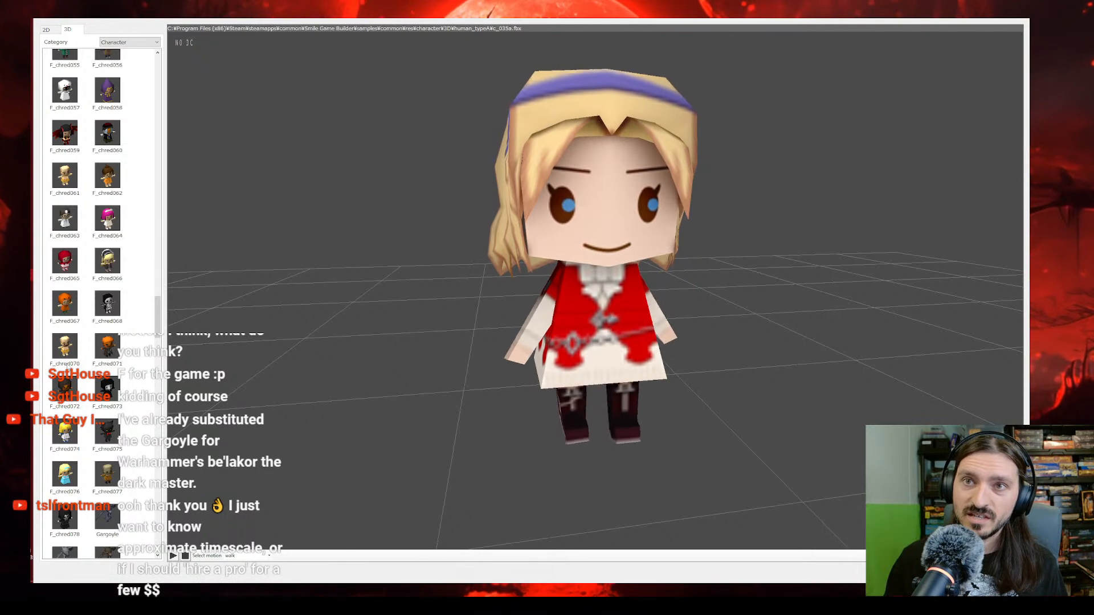
{"action": "scroll", "coordinate": [81, 369], "scroll_direction": "up", "scroll_amount": 3}
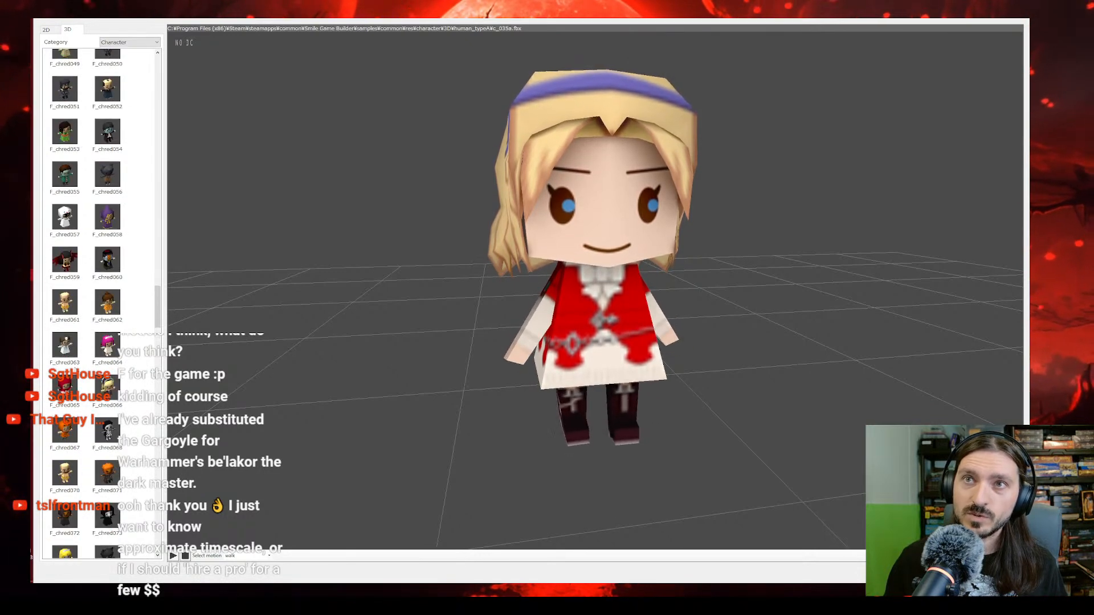
{"action": "scroll", "coordinate": [81, 369], "scroll_direction": "up", "scroll_amount": 4}
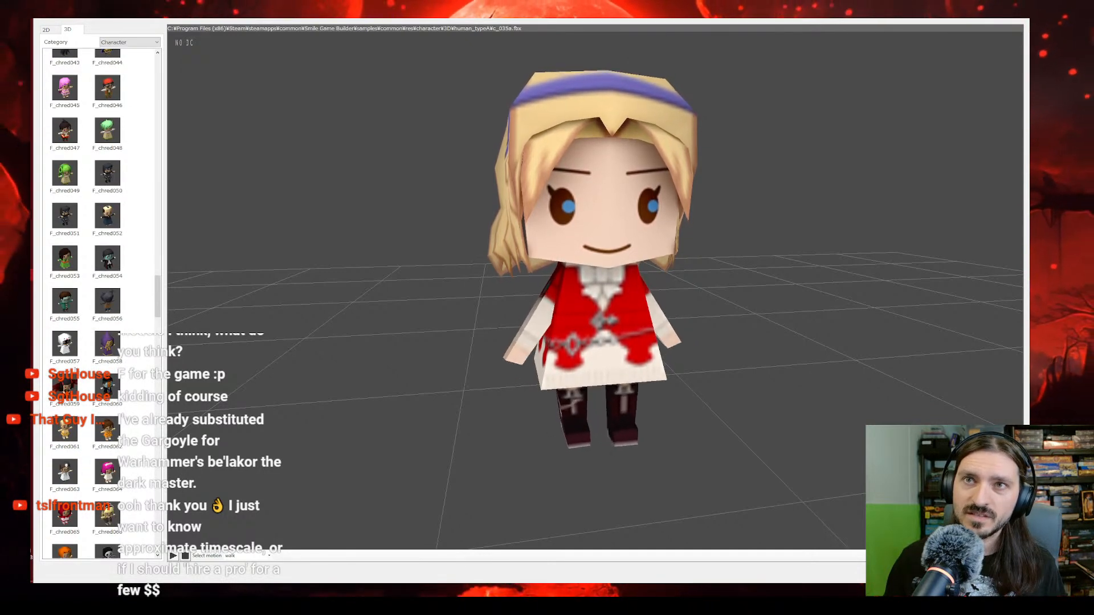
{"action": "scroll", "coordinate": [81, 369], "scroll_direction": "up", "scroll_amount": 3}
{"action": "scroll", "coordinate": [81, 369], "scroll_direction": "up", "scroll_amount": 2}
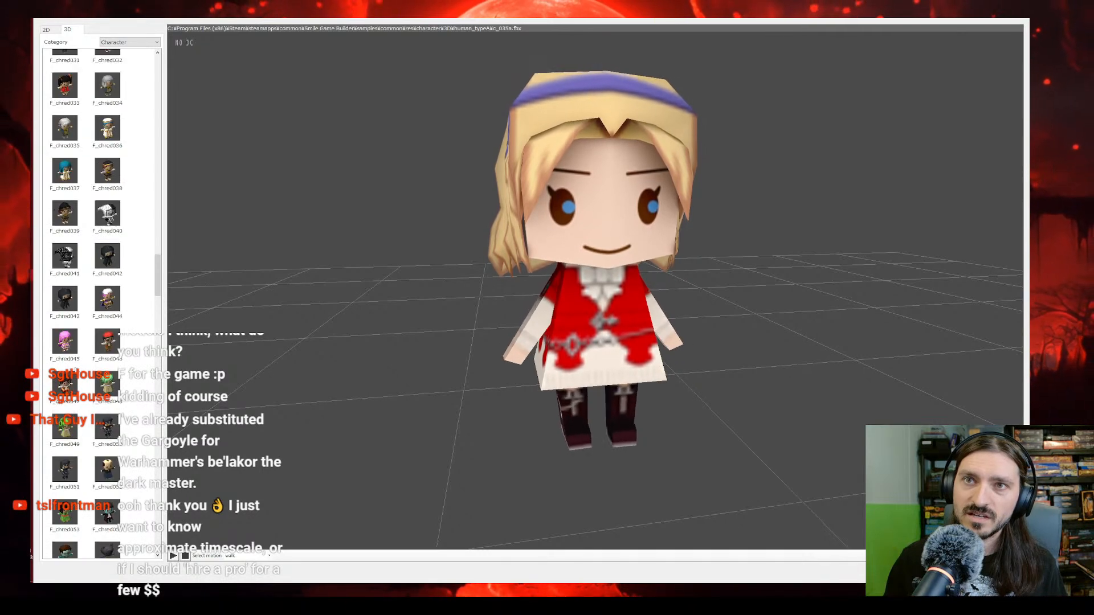
{"action": "left_click", "coordinate": [74, 217]}
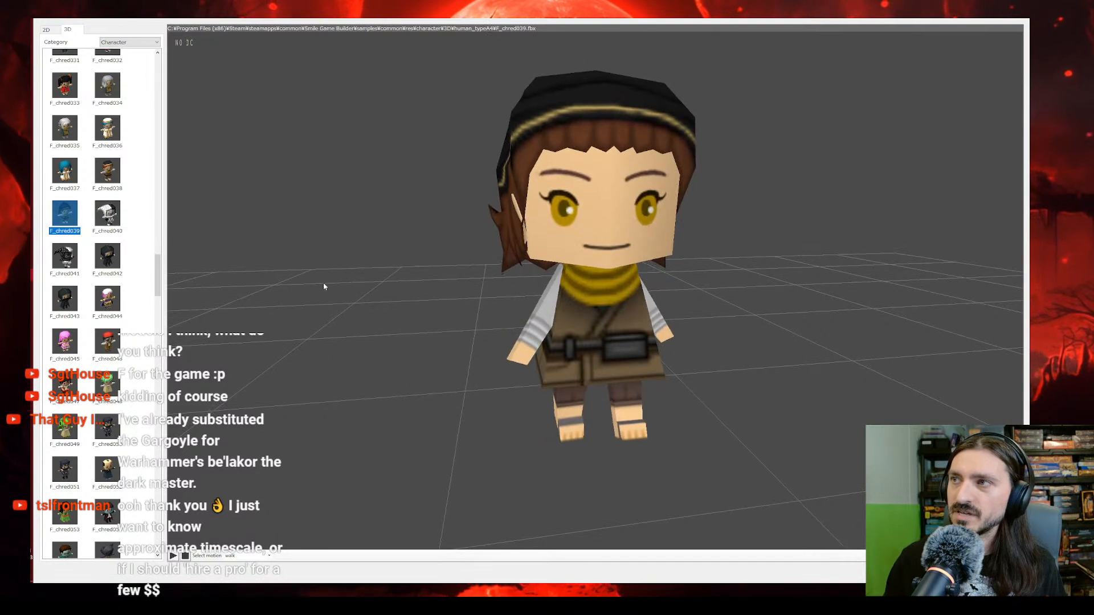
{"action": "mouse_move", "coordinate": [324, 286]}
{"action": "left_mouse_down"}
{"action": "mouse_move", "coordinate": [388, 296]}
{"action": "mouse_move", "coordinate": [308, 273]}
{"action": "left_mouse_up"}
Step: Return to the B_People series, assign B_People12A as the Warlock's 3D graphic, and accept the game data changes
{"action": "scroll", "coordinate": [60, 295], "scroll_direction": "up", "scroll_amount": 5}
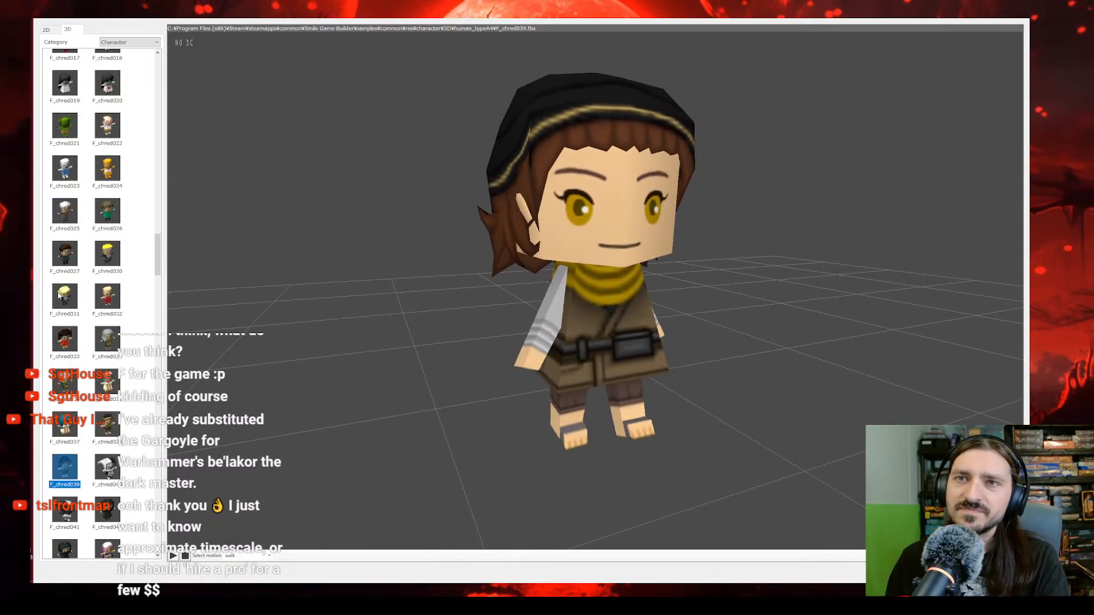
{"action": "scroll", "coordinate": [116, 308], "scroll_direction": "up", "scroll_amount": 4}
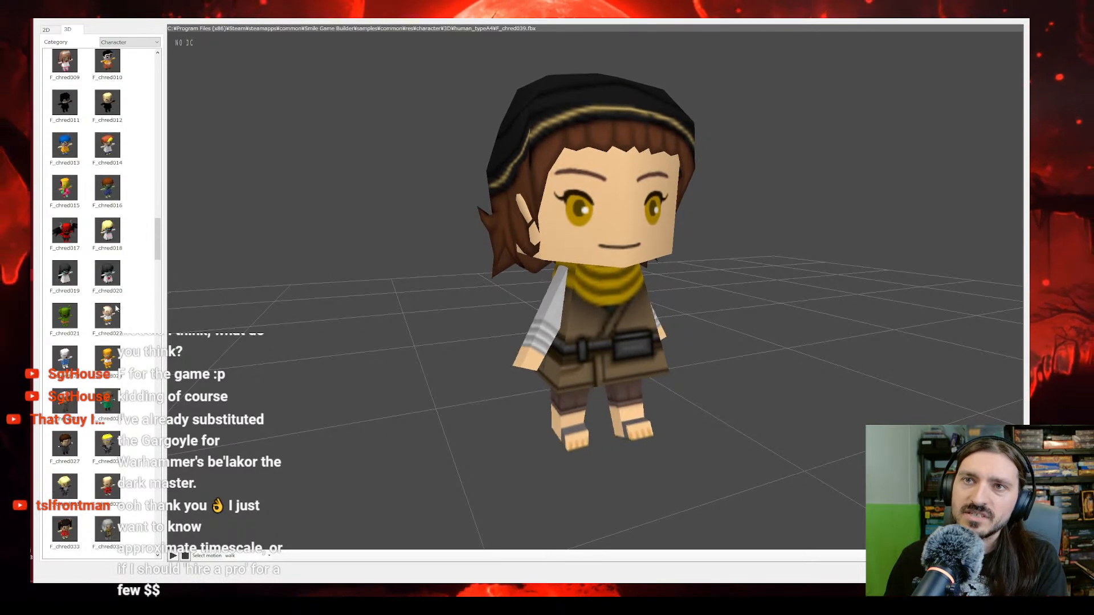
{"action": "scroll", "coordinate": [116, 308], "scroll_direction": "up", "scroll_amount": 20}
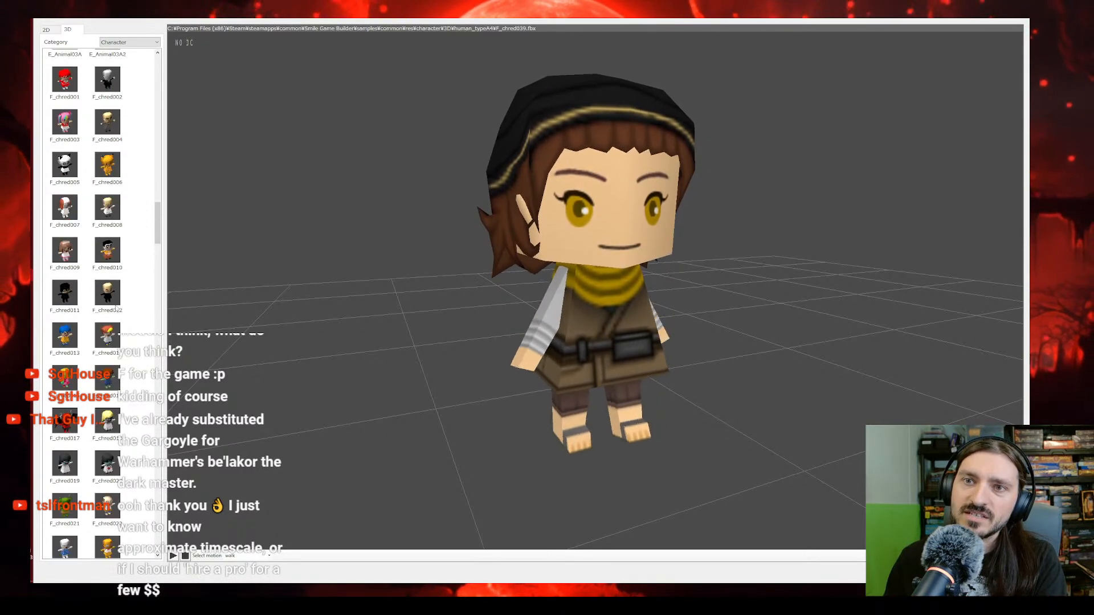
{"action": "scroll", "coordinate": [116, 309], "scroll_direction": "up", "scroll_amount": 9}
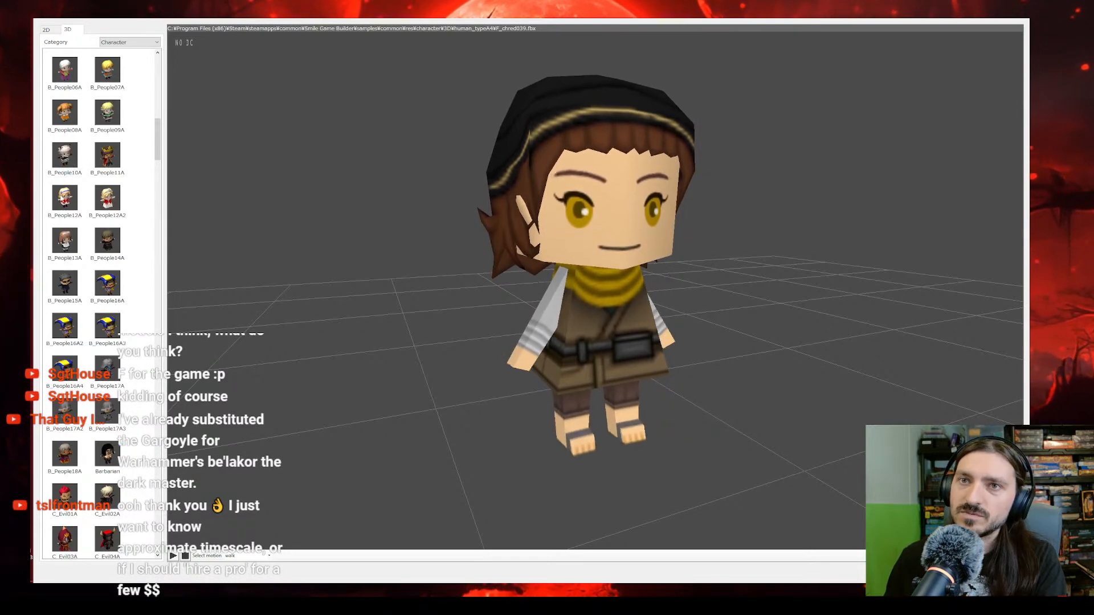
{"action": "left_click", "coordinate": [68, 199]}
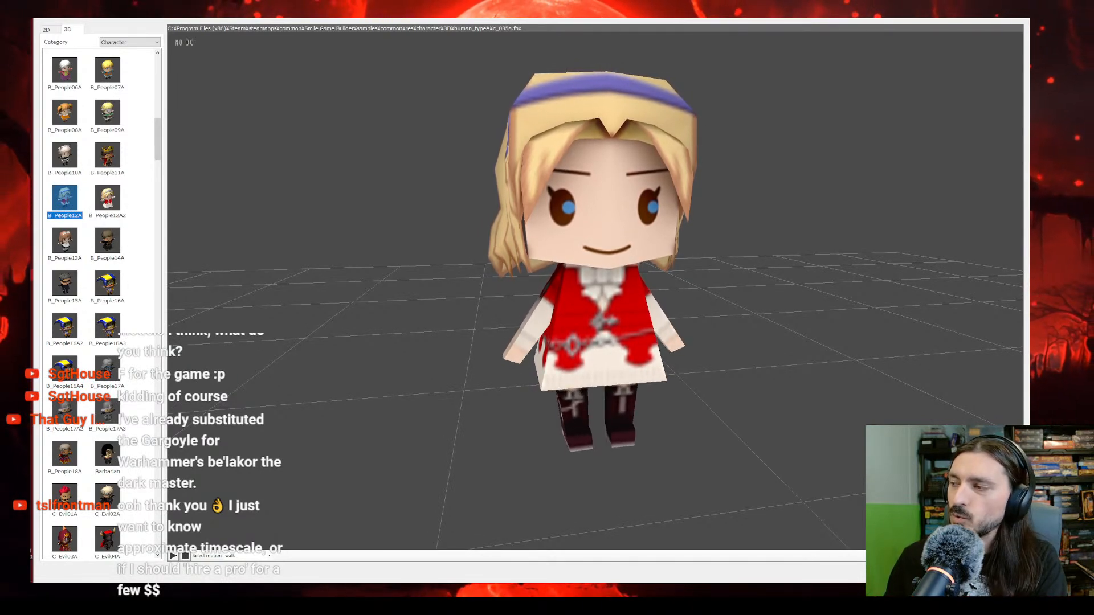
{"action": "left_click", "coordinate": [944, 572]}
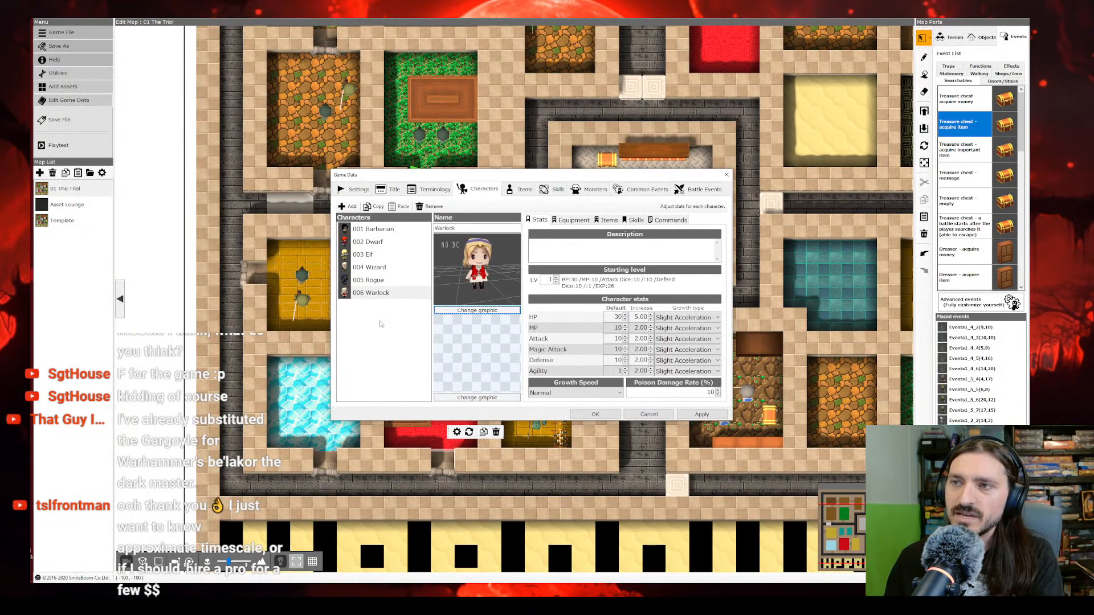
{"action": "left_click", "coordinate": [595, 415]}
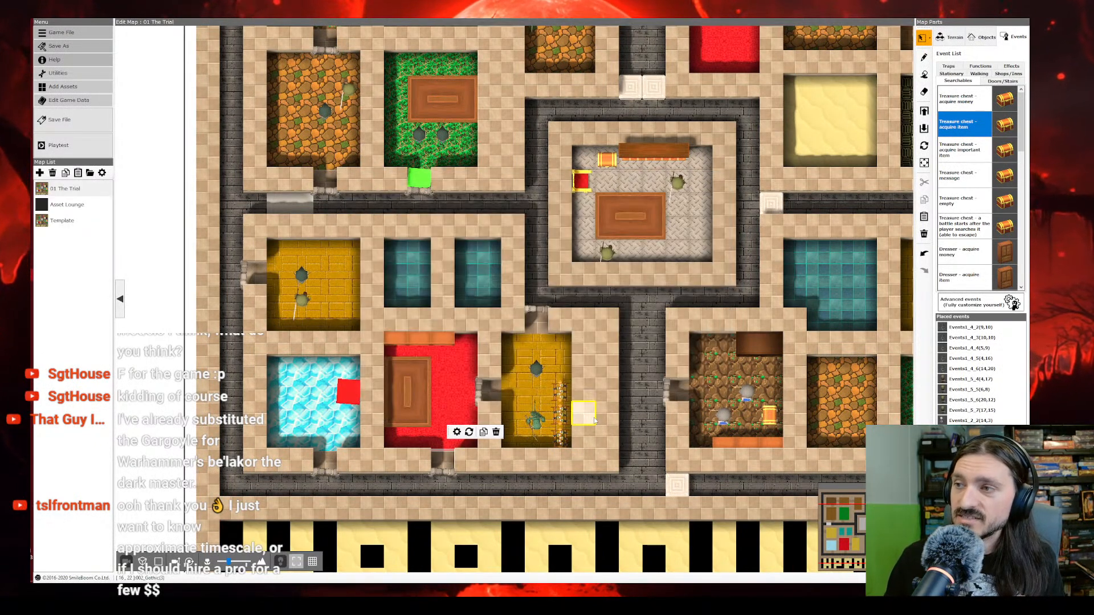
Step: Save the project file and export the public Windows game file as New Project.exe in the Heroic Questing folder
{"action": "left_click", "coordinate": [65, 127]}
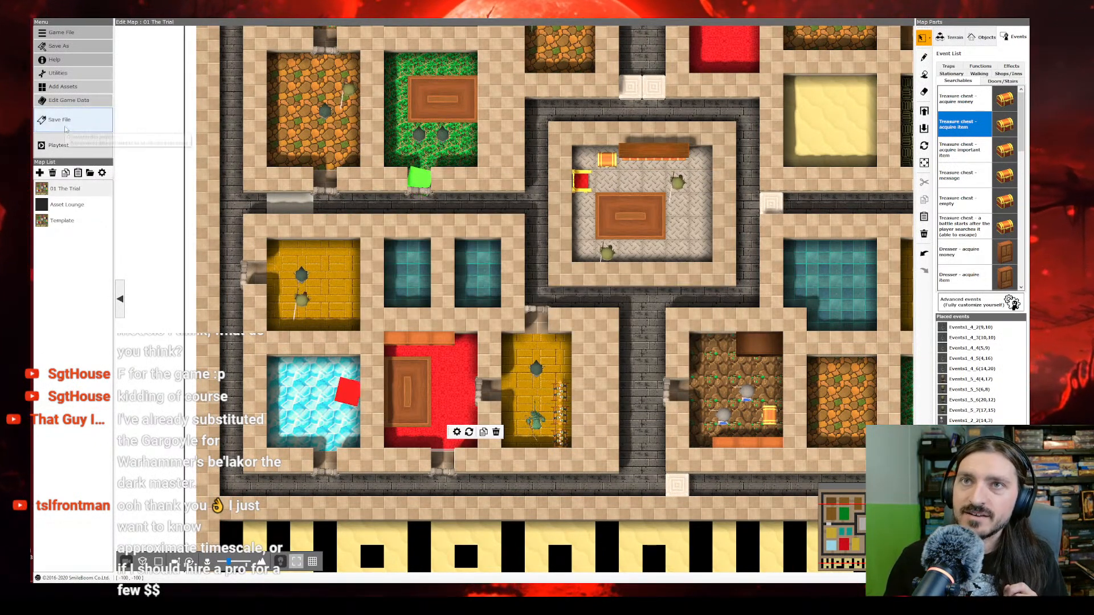
{"action": "left_click", "coordinate": [57, 73]}
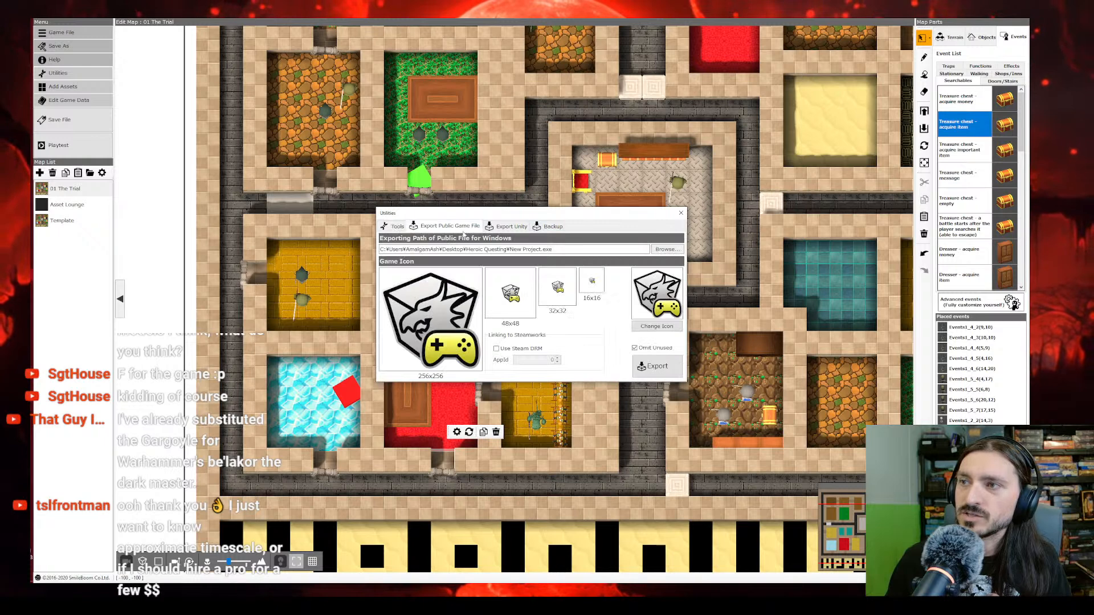
{"action": "left_click", "coordinate": [462, 227]}
{"action": "left_click", "coordinate": [658, 364]}
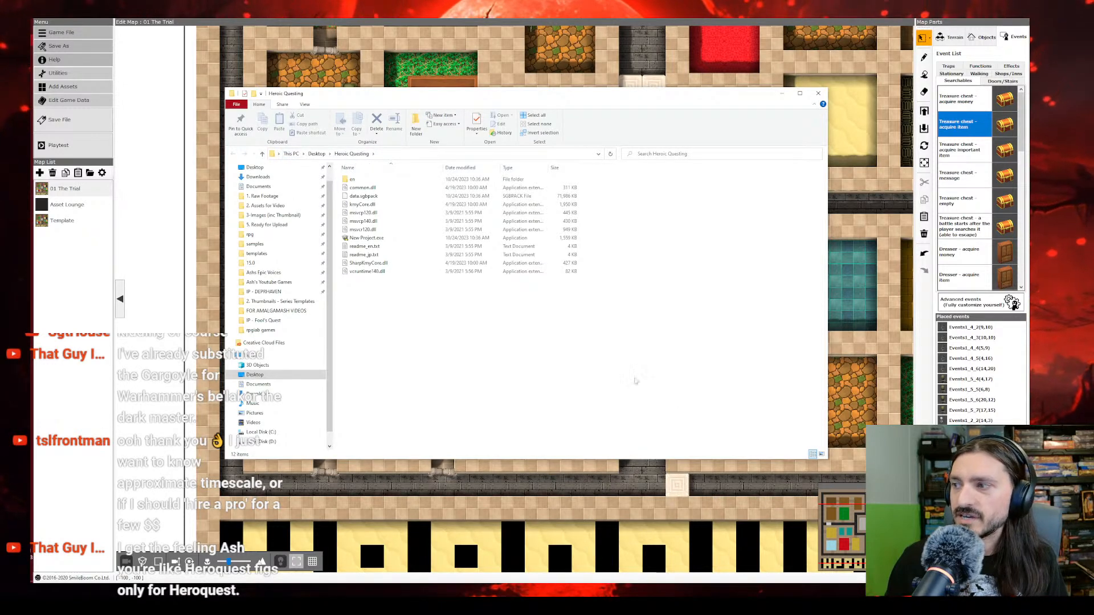
Step: Select the path of the exported Heroic Questing folder, dismiss the export windows, and switch to YouTube Studio in the browser
{"action": "left_click", "coordinate": [425, 154]}
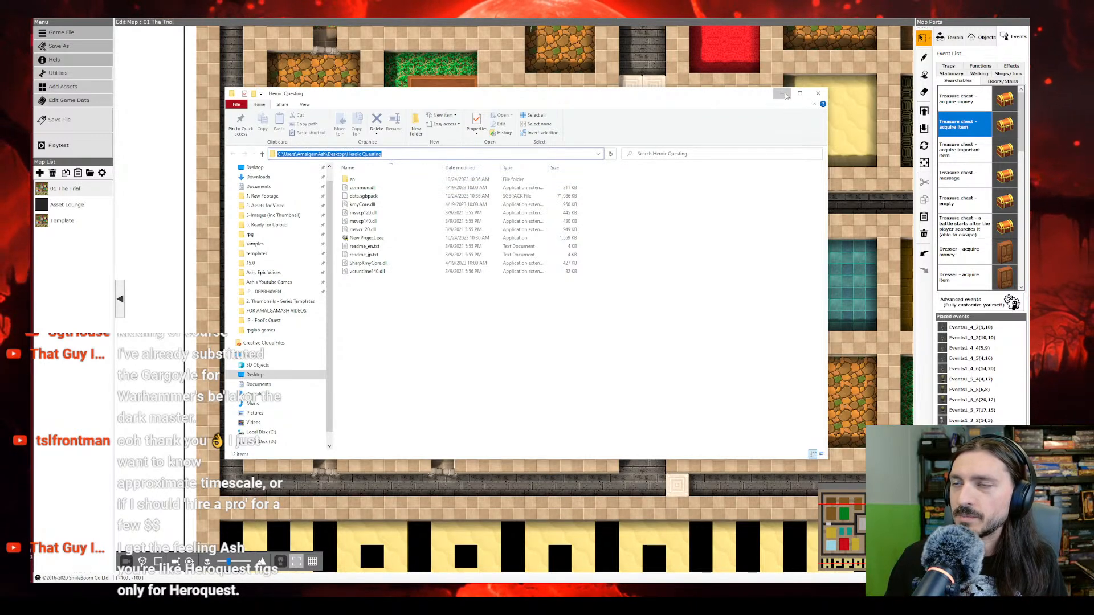
{"action": "left_click", "coordinate": [782, 94]}
{"action": "left_click", "coordinate": [681, 212]}
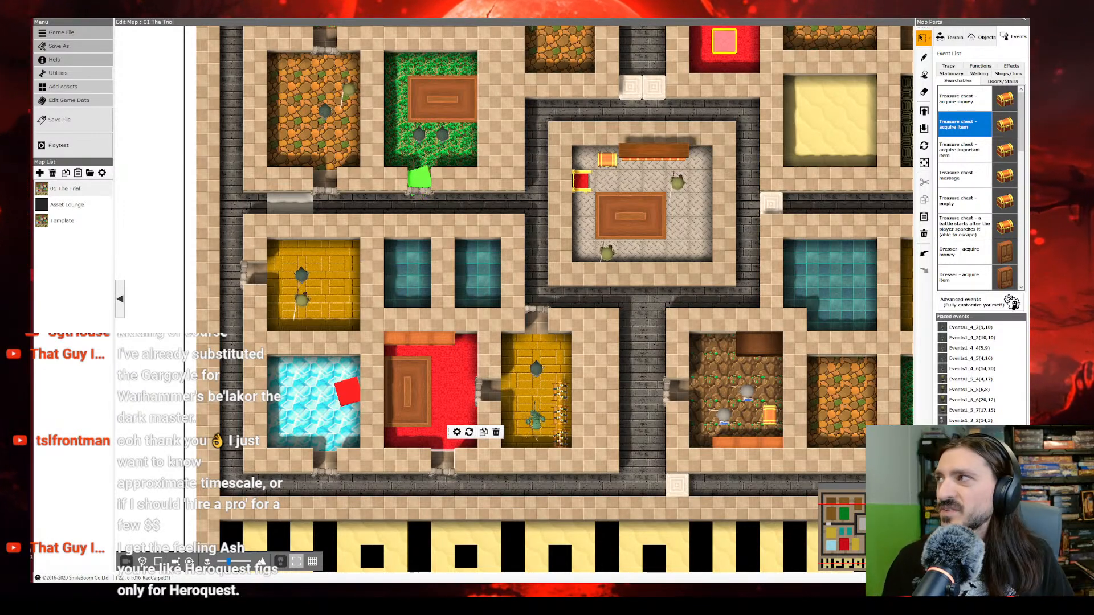
{"action": "left_click", "coordinate": [1020, 20]}
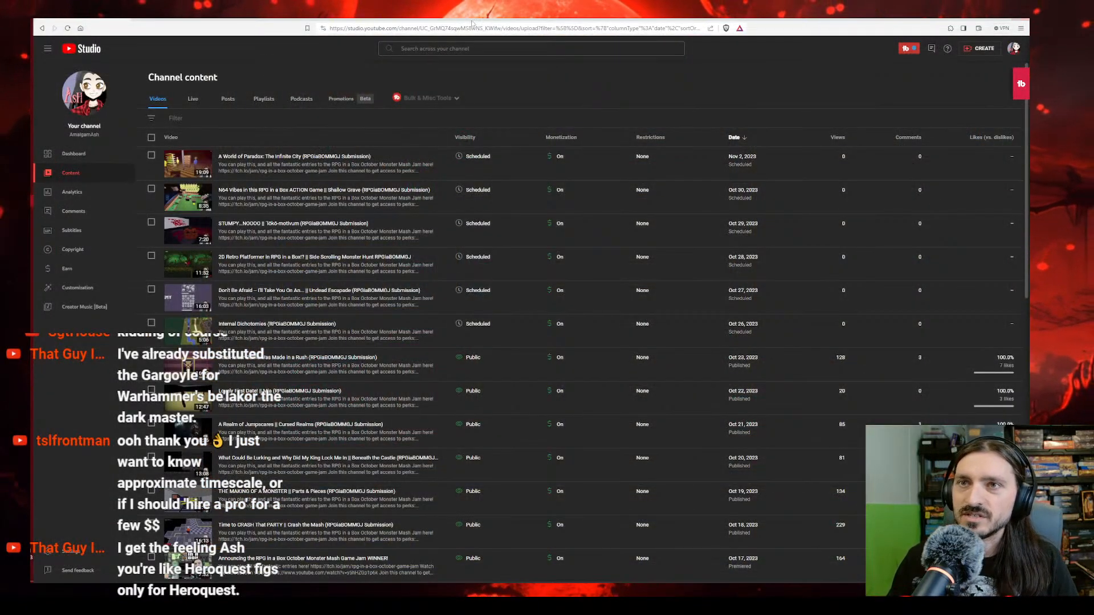